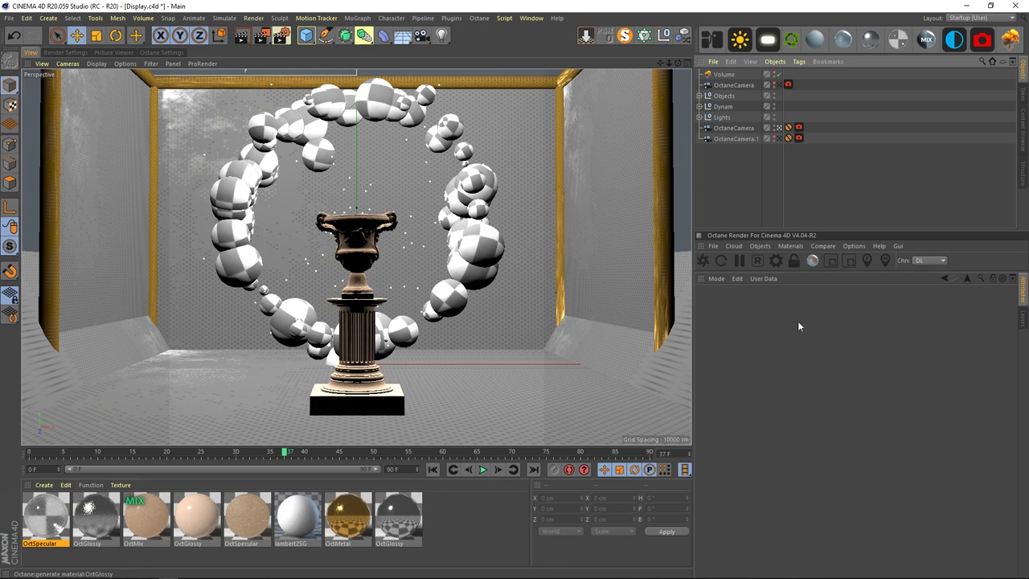
Step: Create a new project and add a plane with a width of 600 cm as the floor
{"action": "left_click", "coordinate": [10, 18]}
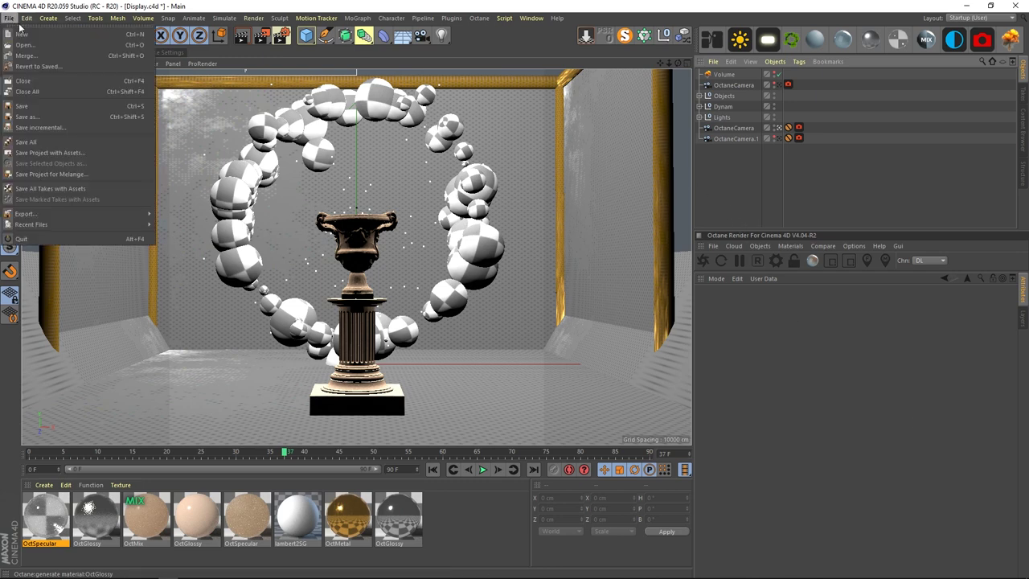
{"action": "left_click", "coordinate": [24, 35]}
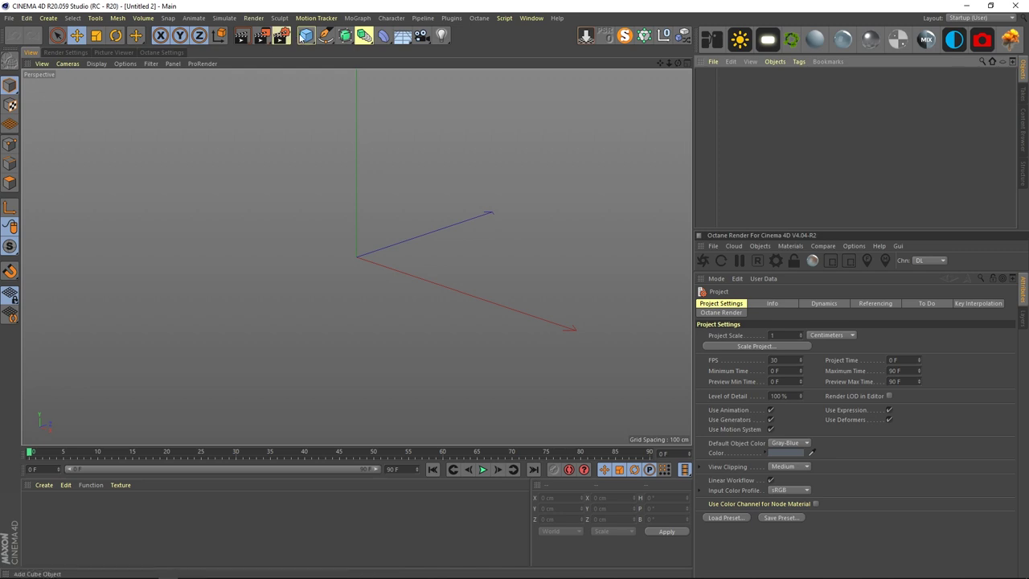
{"action": "left_click_drag", "start_coordinate": [304, 35], "coordinate": [337, 120]}
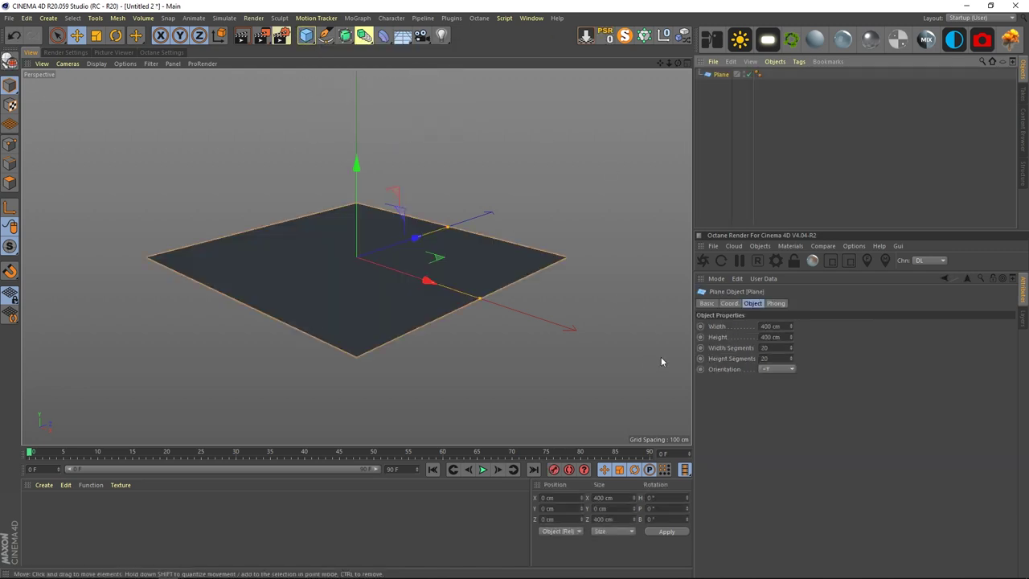
{"action": "left_click_drag", "start_coordinate": [351, 283], "coordinate": [476, 338], "text": "alt"}
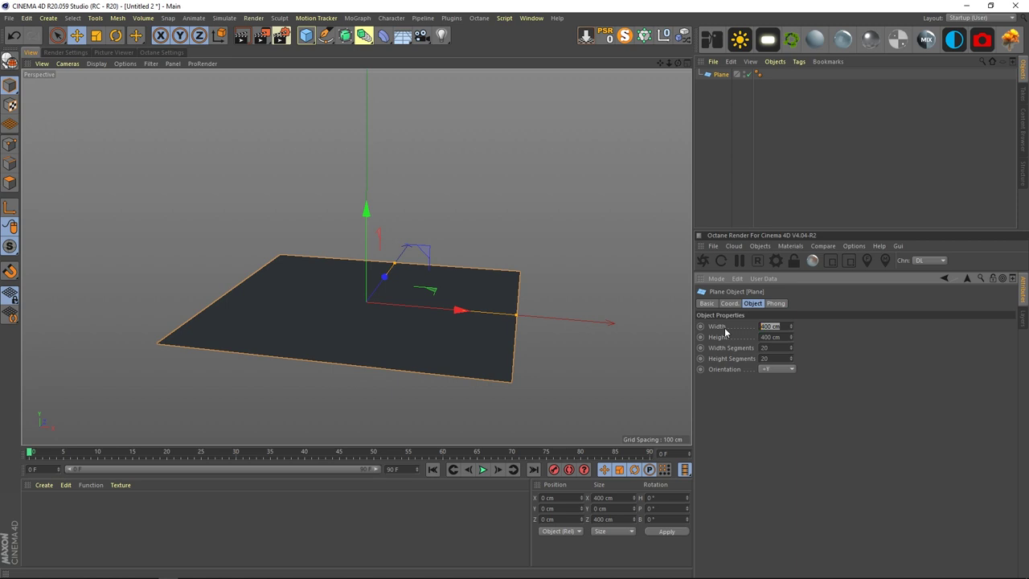
{"action": "type", "text": "600"}
{"action": "key", "text": "Return"}
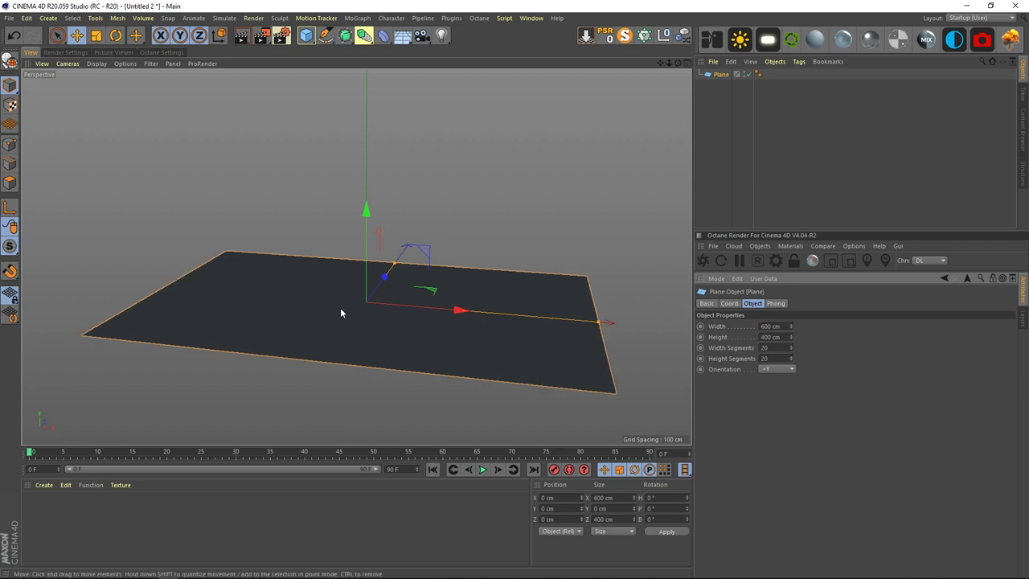
Step: Duplicate the floor plane, rotate the copy 90° in pitch and move it to Y 200 cm, Z 200 cm as the back wall
{"action": "key", "text": "ctrl+c"}
{"action": "key", "text": "ctrl+v"}
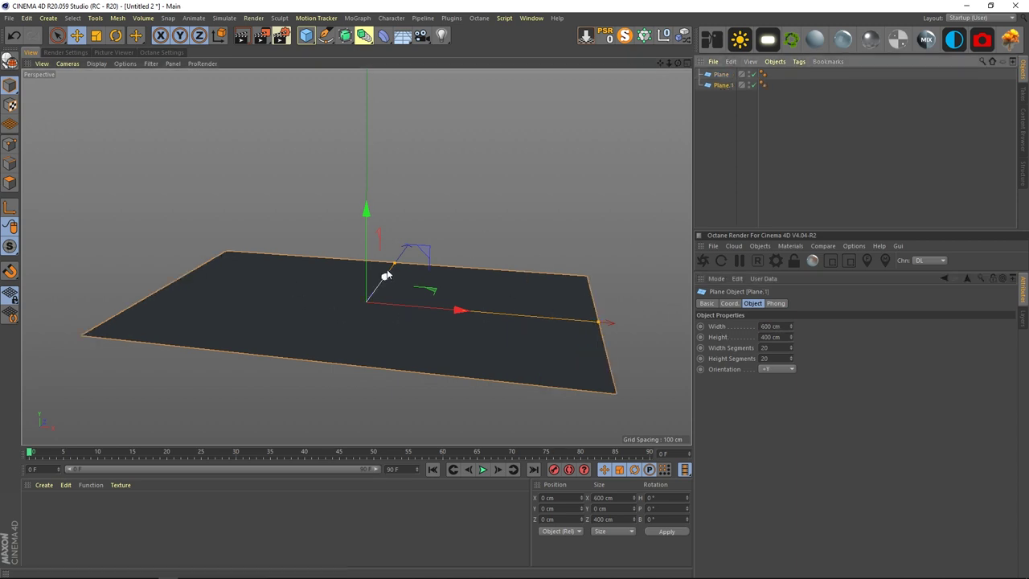
{"action": "key", "text": "r"}
{"action": "left_click_drag", "start_coordinate": [356, 289], "coordinate": [349, 387]}
{"action": "key", "text": "e"}
{"action": "left_click_drag", "start_coordinate": [367, 195], "coordinate": [368, 83]}
{"action": "left_click_drag", "start_coordinate": [343, 170], "coordinate": [384, 165]}
{"action": "left_click_drag", "start_coordinate": [486, 300], "coordinate": [410, 300], "text": "alt"}
{"action": "scroll", "coordinate": [411, 329], "scroll_direction": "down", "scroll_amount": 2}
{"action": "scroll", "coordinate": [414, 325], "scroll_direction": "up", "scroll_amount": 5}
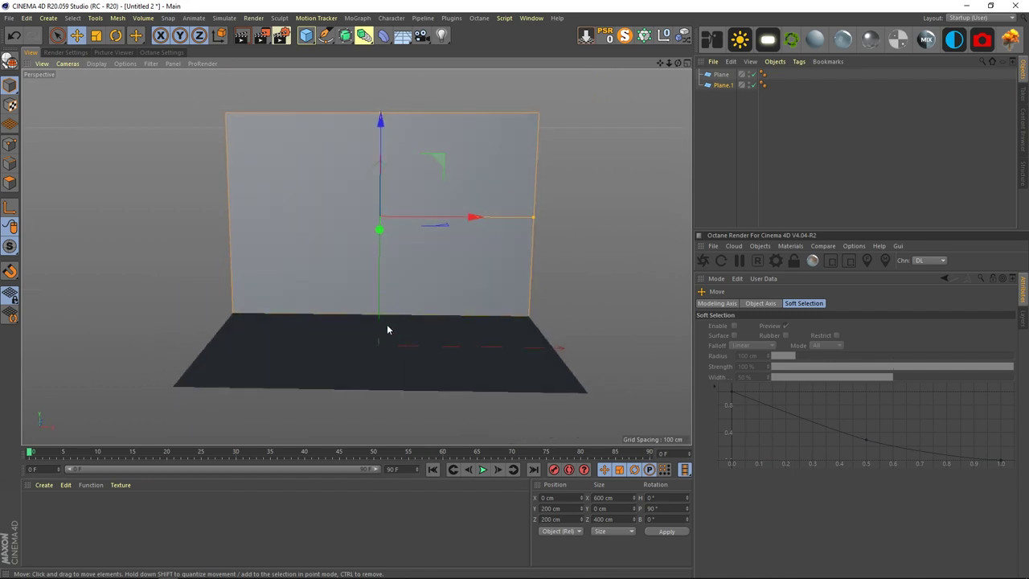
Step: Add another plane, stand it upright with 90° pitch and bank, and move it to Y 200 cm at the floor's side edge
{"action": "left_click", "coordinate": [375, 84]}
{"action": "left_click", "coordinate": [311, 262]}
{"action": "left_click", "coordinate": [339, 343]}
{"action": "left_click_drag", "start_coordinate": [307, 36], "coordinate": [345, 90]}
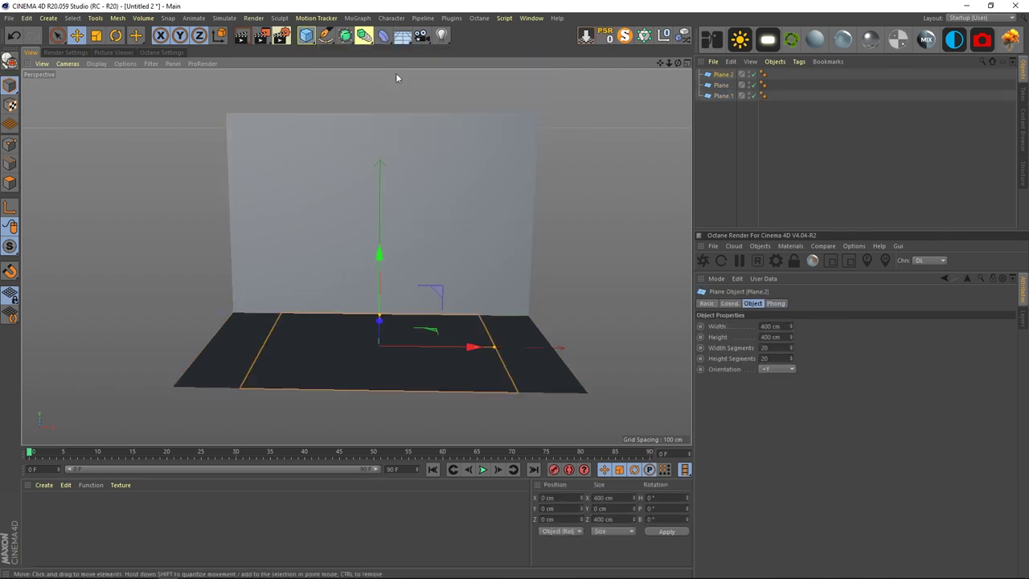
{"action": "key", "text": "r"}
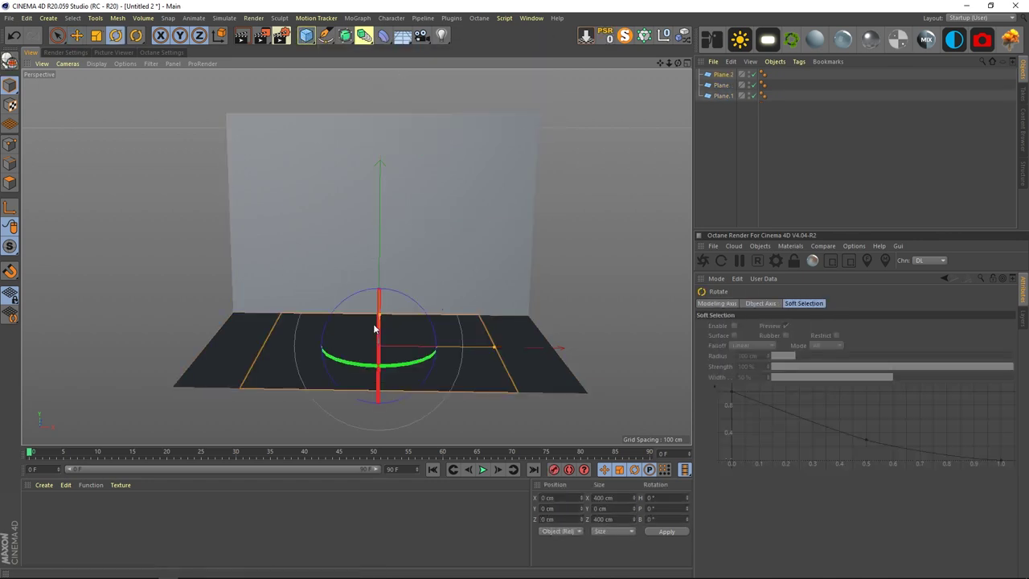
{"action": "left_click_drag", "start_coordinate": [375, 326], "coordinate": [376, 304]}
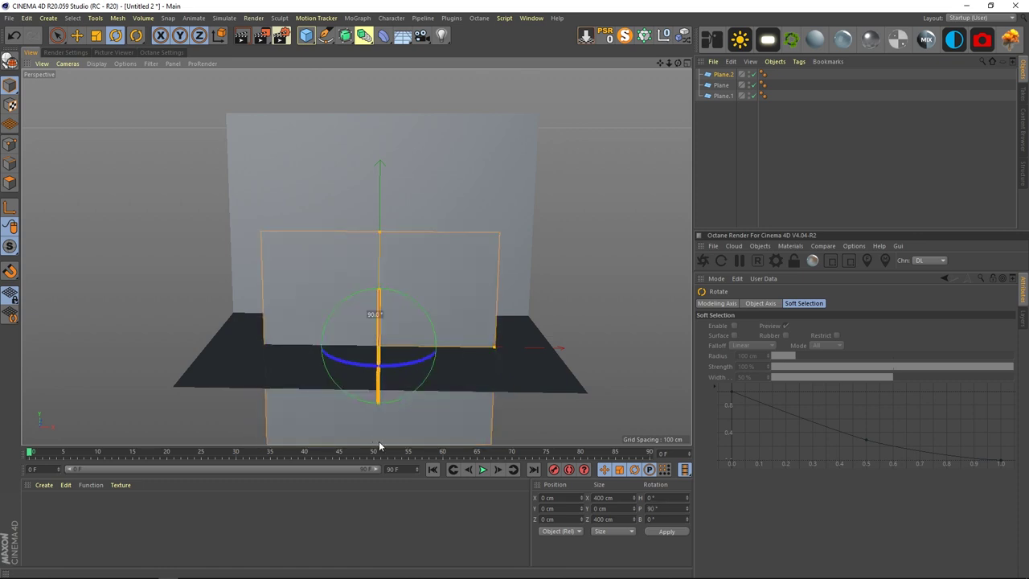
{"action": "left_click_drag", "start_coordinate": [352, 368], "coordinate": [453, 361]}
{"action": "key", "text": "e"}
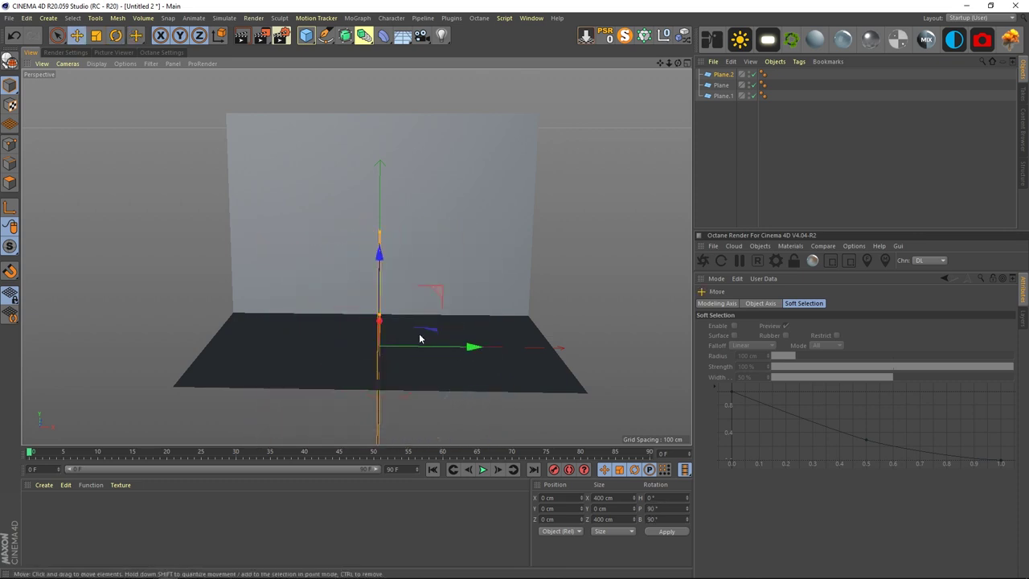
{"action": "left_click_drag", "start_coordinate": [382, 261], "coordinate": [386, 161]}
{"action": "left_click_drag", "start_coordinate": [394, 276], "coordinate": [359, 281], "text": "alt"}
{"action": "left_click_drag", "start_coordinate": [432, 234], "coordinate": [611, 271]}
Step: Duplicate the side wall for the opposite side of the floor, with X at 300 cm, and turn it to face inward
{"action": "key", "text": "ctrl+c"}
{"action": "key", "text": "ctrl+v"}
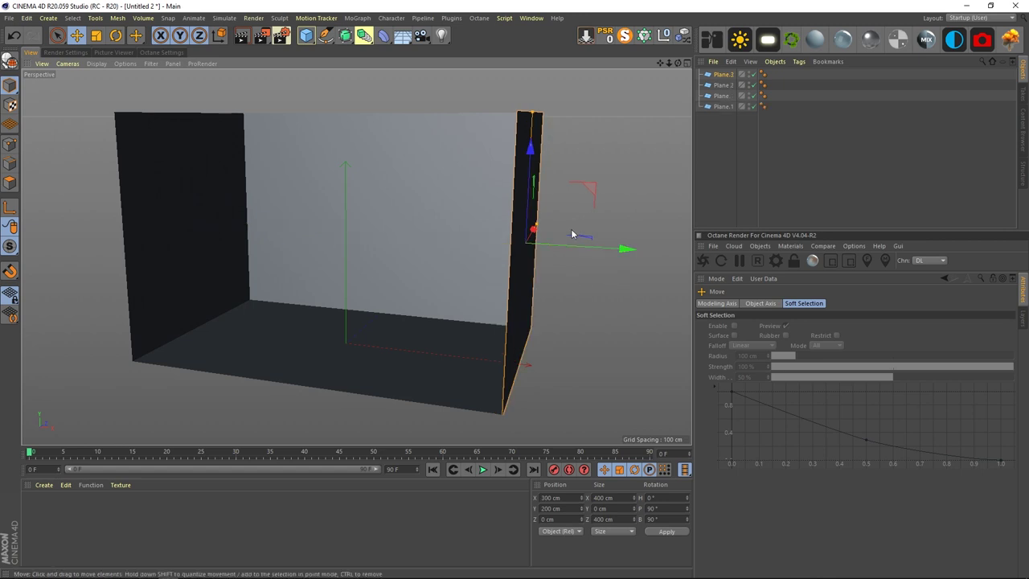
{"action": "key", "text": "r"}
{"action": "left_click_drag", "start_coordinate": [553, 254], "coordinate": [307, 219]}
{"action": "left_click_drag", "start_coordinate": [376, 246], "coordinate": [408, 265], "text": "alt"}
{"action": "left_click", "coordinate": [659, 229]}
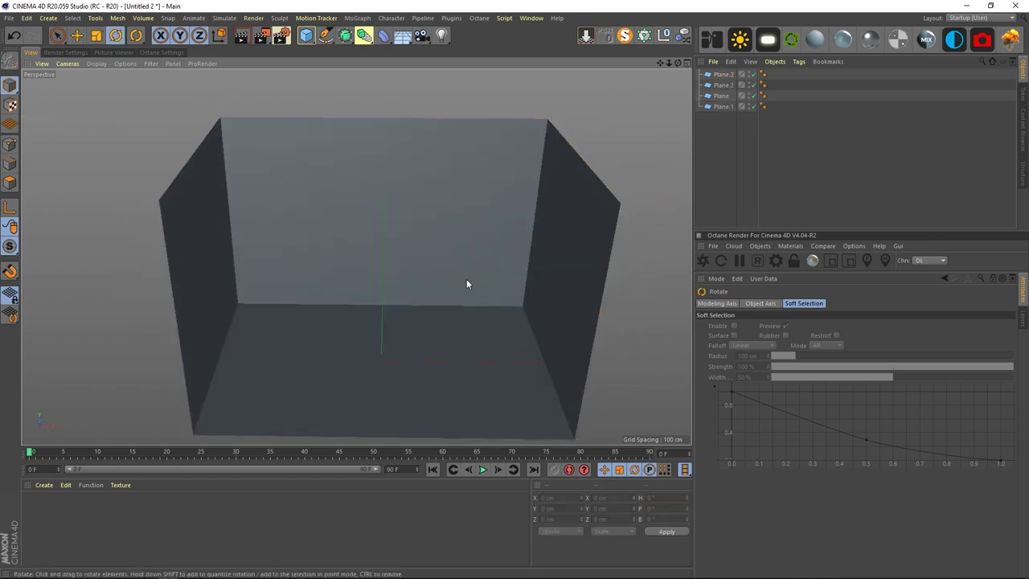
Step: Add a cube and raise it to Y about 210 cm, inside the walls
{"action": "left_click_drag", "start_coordinate": [472, 285], "coordinate": [453, 264], "text": "alt"}
{"action": "left_click", "coordinate": [306, 36]}
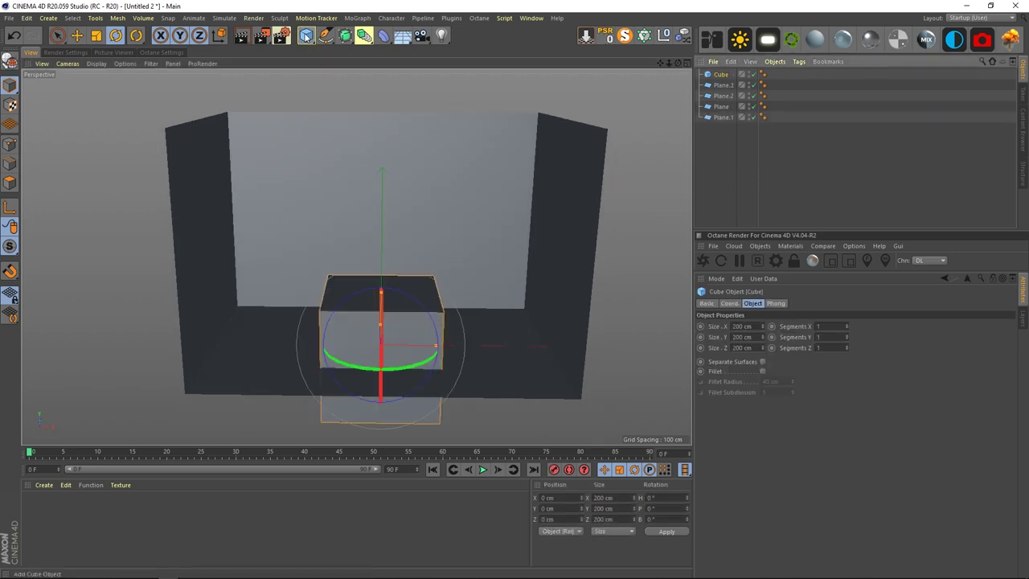
{"action": "left_click_drag", "start_coordinate": [375, 236], "coordinate": [411, 130], "text": "alt"}
{"action": "key", "text": "e"}
{"action": "left_click", "coordinate": [721, 74]}
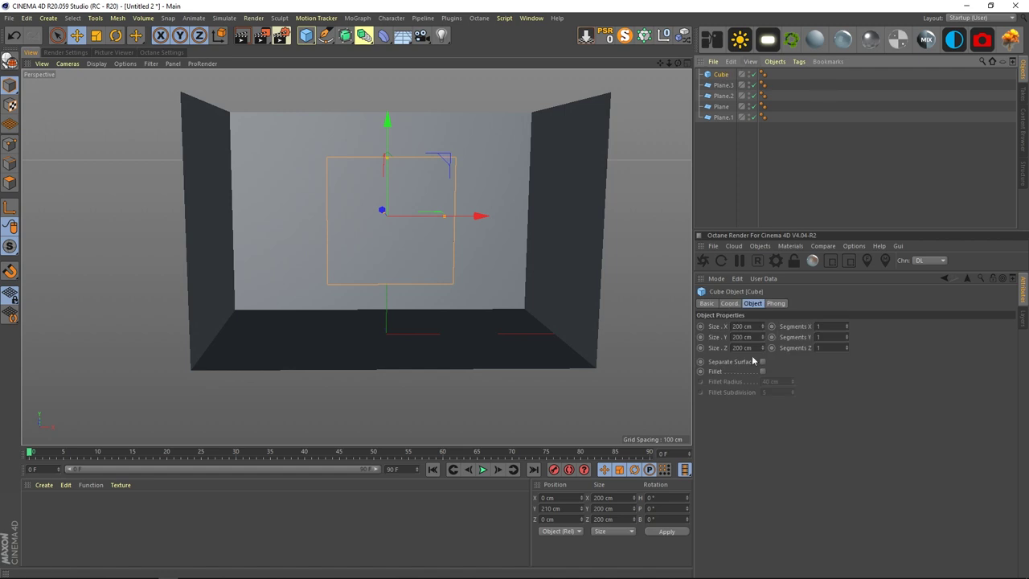
Step: Set the cube's size to 600 × 400 × 400 cm and its Y position to 200 cm to match the room
{"action": "left_click", "coordinate": [753, 325]}
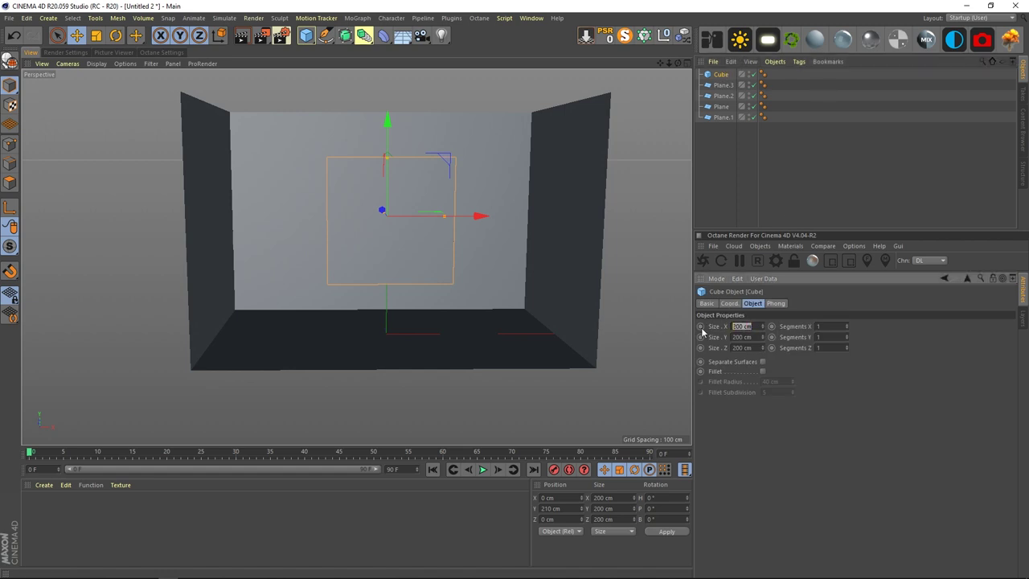
{"action": "type", "text": "600"}
{"action": "key", "text": "Return"}
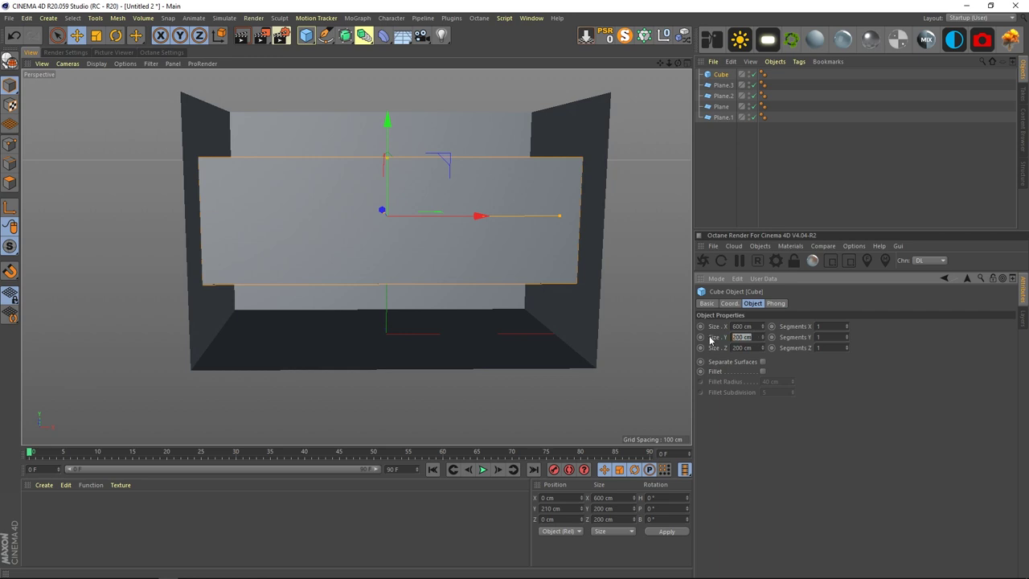
{"action": "key", "text": "Return"}
{"action": "left_click_drag", "start_coordinate": [386, 291], "coordinate": [398, 333], "text": "alt"}
{"action": "middle_click_drag", "start_coordinate": [398, 329], "coordinate": [400, 329], "text": "alt"}
{"action": "mouse_move", "coordinate": [763, 347]}
{"action": "left_mouse_down"}
{"action": "mouse_move", "coordinate": [763, 329]}
{"action": "mouse_move", "coordinate": [757, 352]}
{"action": "left_mouse_up"}
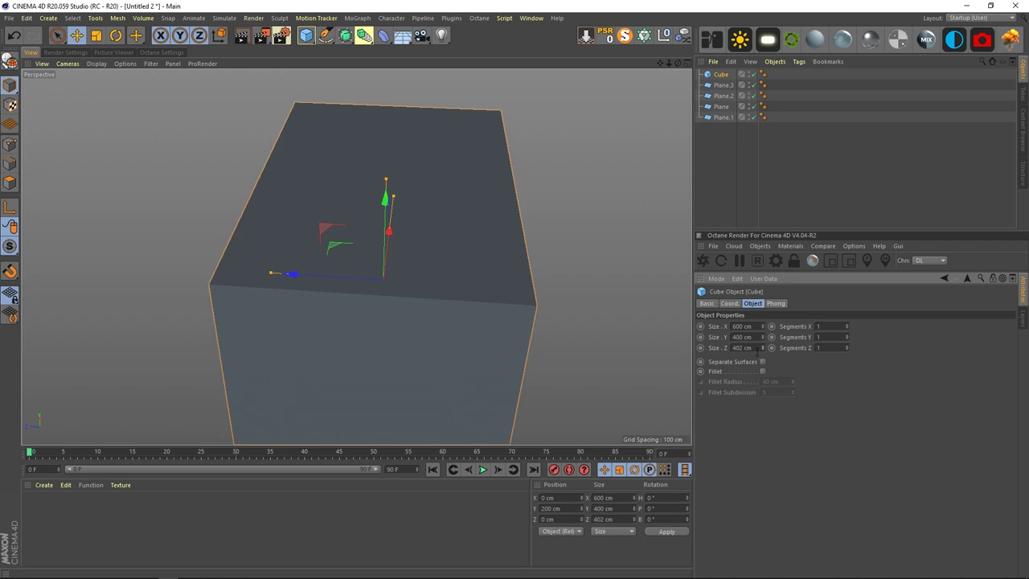
{"action": "type", "text": "400"}
{"action": "key", "text": "Return"}
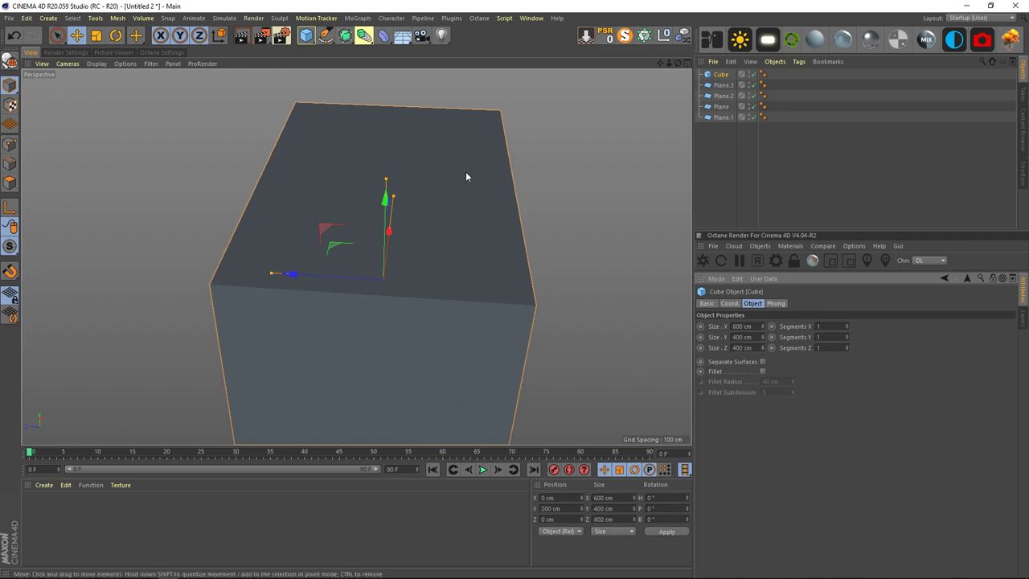
Step: Place the cube inside an Atom Array as its parent
{"action": "left_click_drag", "start_coordinate": [467, 174], "coordinate": [315, 212], "text": "alt"}
{"action": "middle_click_drag", "start_coordinate": [314, 211], "coordinate": [217, 166], "text": "alt"}
{"action": "left_click", "coordinate": [365, 37]}
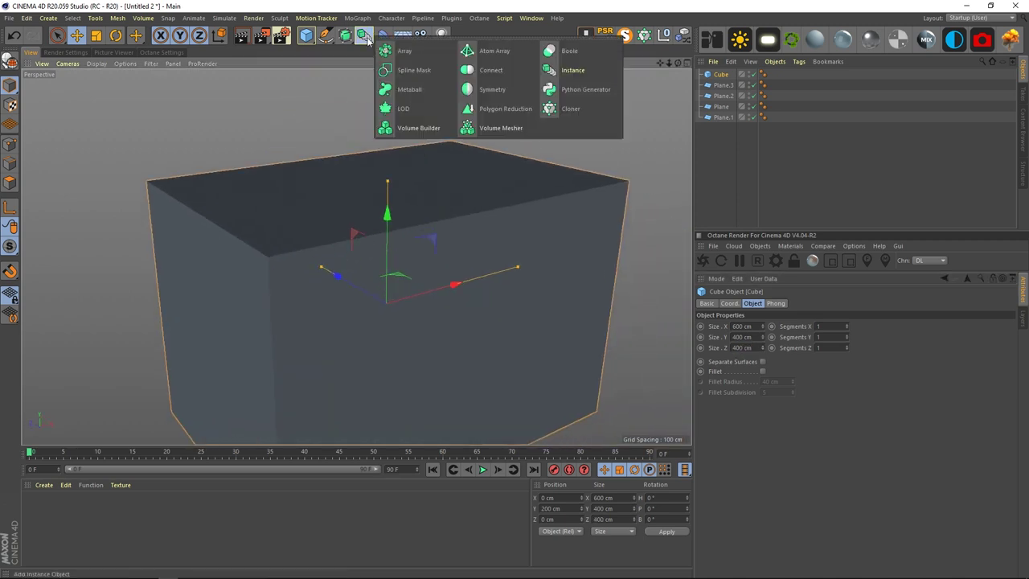
{"action": "left_click", "coordinate": [487, 53], "text": "alt"}
Step: Set the Atom Array's cylinder radius to 5 cm
{"action": "left_click_drag", "start_coordinate": [446, 310], "coordinate": [327, 242], "text": "alt"}
{"action": "right_click_drag", "start_coordinate": [326, 243], "coordinate": [469, 218], "text": "alt"}
{"action": "left_click_drag", "start_coordinate": [468, 218], "coordinate": [401, 140], "text": "alt"}
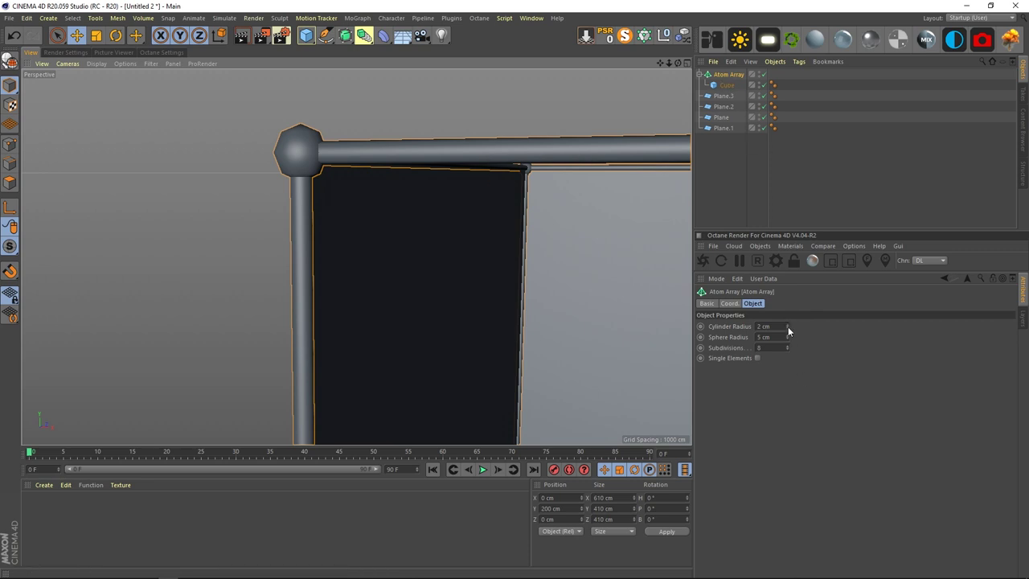
{"action": "left_click_drag", "start_coordinate": [784, 326], "coordinate": [622, 317]}
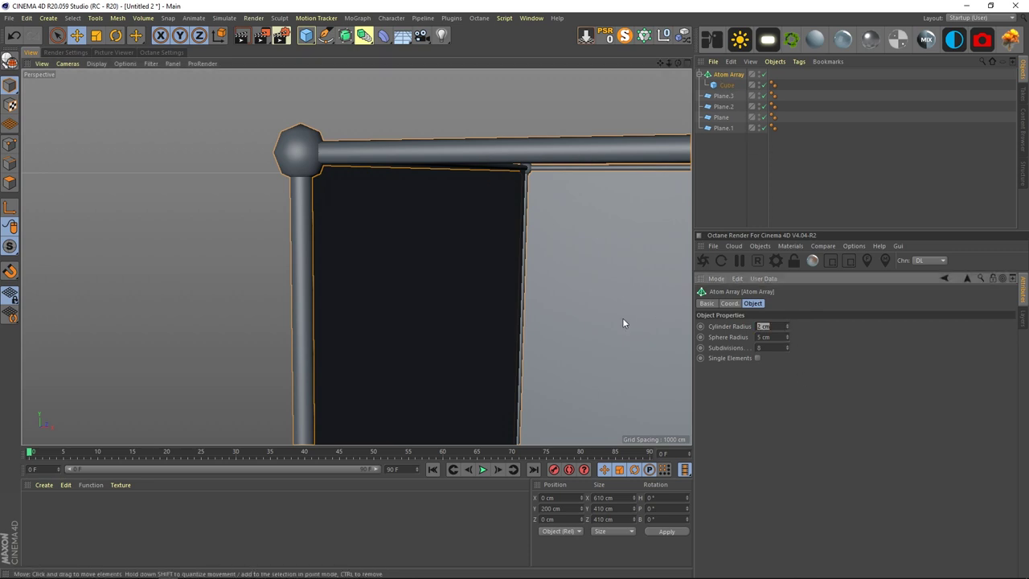
{"action": "type", "text": "5"}
{"action": "key", "text": "Return"}
{"action": "scroll", "coordinate": [455, 345], "scroll_direction": "down", "scroll_amount": 2}
Step: Duplicate the floor plane and move the copy forward so it extends the floor in front of the box
{"action": "left_click_drag", "start_coordinate": [454, 340], "coordinate": [470, 285], "text": "alt"}
{"action": "right_click_drag", "start_coordinate": [414, 276], "coordinate": [326, 277], "text": "alt"}
{"action": "left_click_drag", "start_coordinate": [381, 273], "coordinate": [386, 317], "text": "alt"}
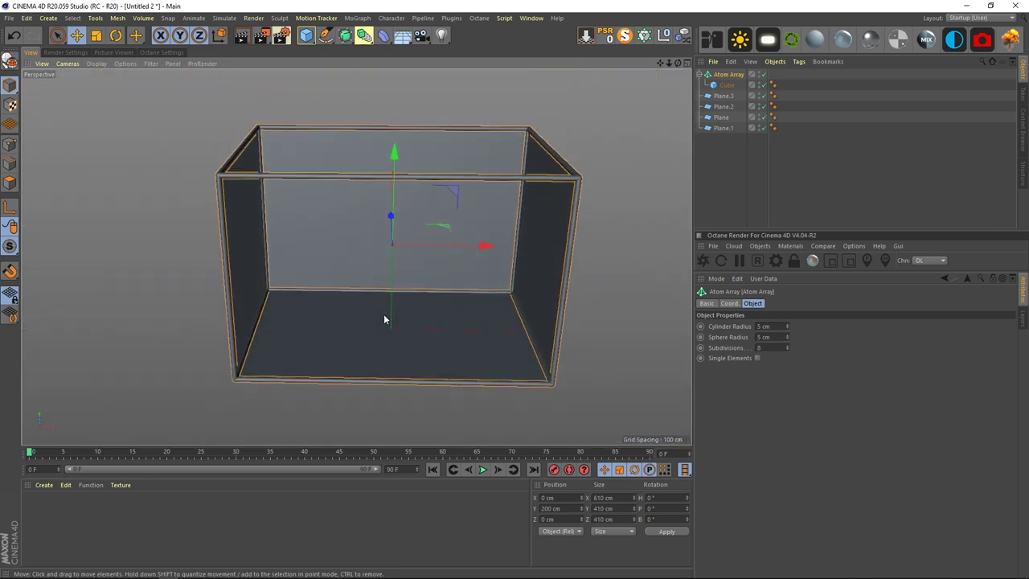
{"action": "middle_click_drag", "start_coordinate": [406, 304], "coordinate": [397, 264], "text": "alt"}
{"action": "left_click_drag", "start_coordinate": [392, 264], "coordinate": [322, 285], "text": "alt"}
{"action": "left_click", "coordinate": [410, 271]}
{"action": "left_click_drag", "start_coordinate": [418, 266], "coordinate": [381, 315], "text": "ctrl"}
{"action": "key", "text": "ctrl+shift+a"}
{"action": "middle_click_drag", "start_coordinate": [281, 306], "coordinate": [341, 314], "text": "alt"}
{"action": "left_click_drag", "start_coordinate": [341, 313], "coordinate": [328, 289], "text": "alt"}
{"action": "left_click", "coordinate": [825, 135]}
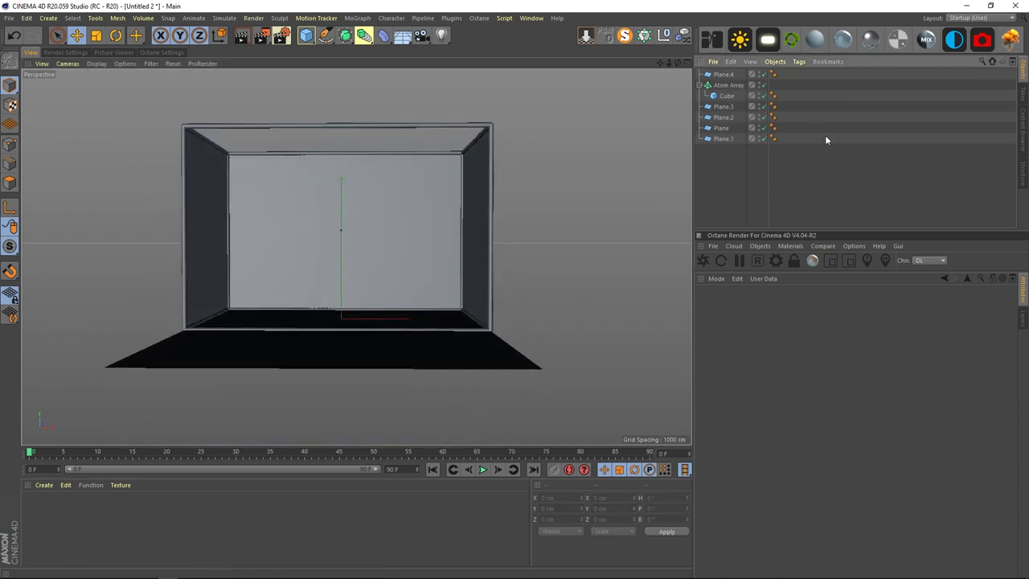
Step: Add an Octane camera, look through it and set its focal length to Portrait (80 mm)
{"action": "left_click", "coordinate": [981, 40]}
{"action": "left_click", "coordinate": [733, 77]}
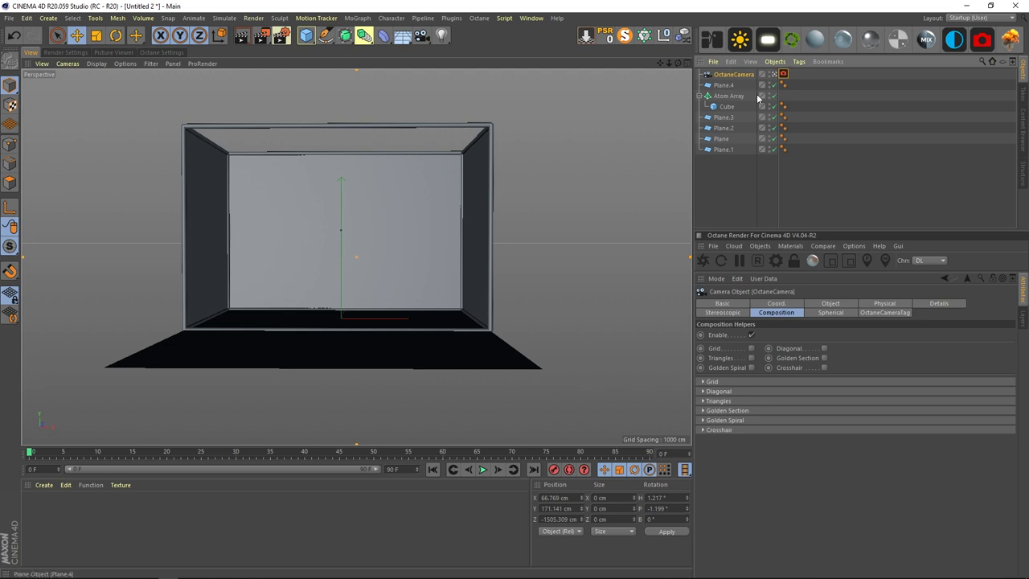
{"action": "left_click", "coordinate": [791, 303]}
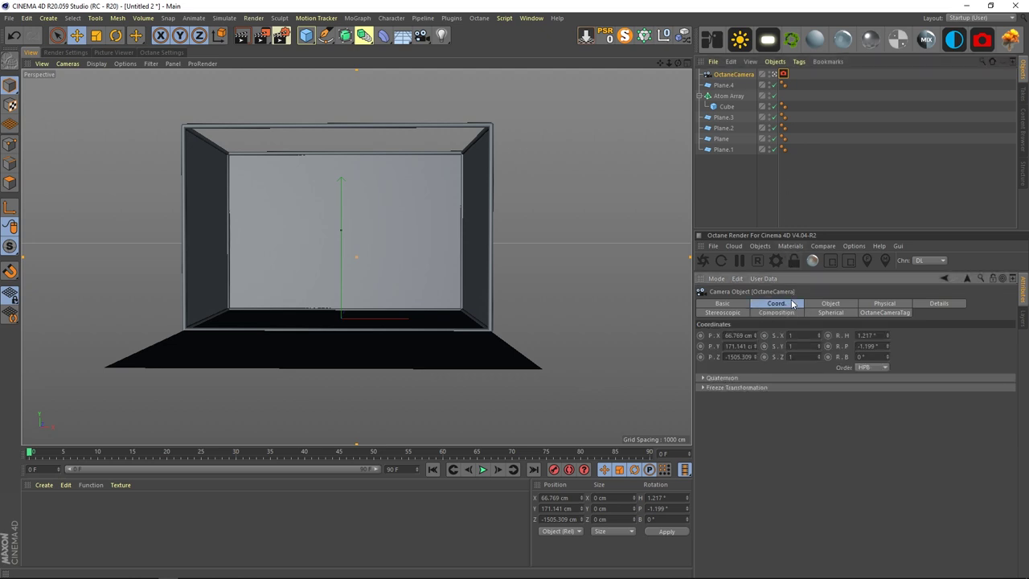
{"action": "left_click", "coordinate": [841, 307]}
{"action": "left_click", "coordinate": [848, 349]}
{"action": "left_click", "coordinate": [851, 411]}
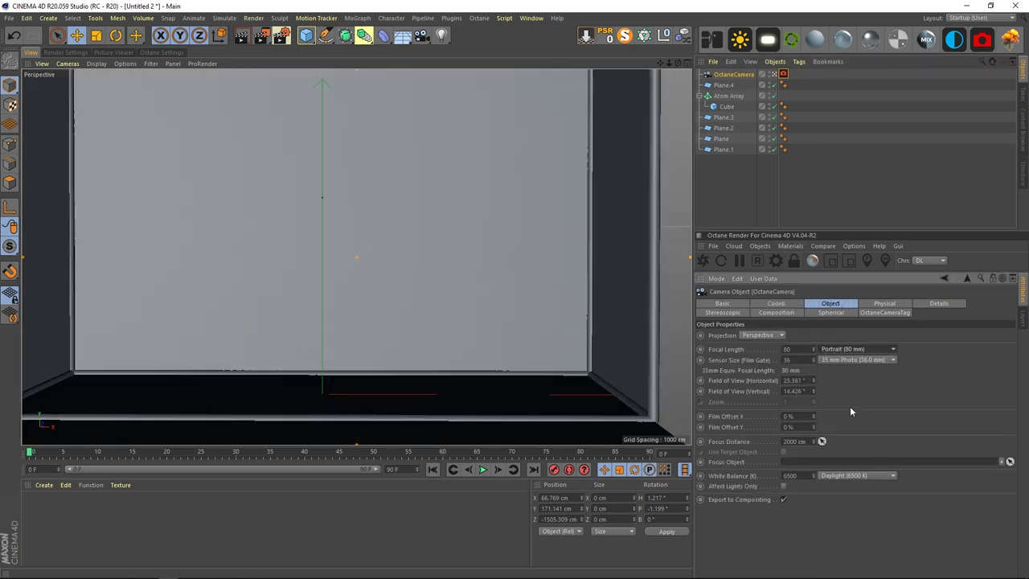
Step: Reset the camera's position and rotation to zero, then raise it and pull it back to Z about -1498 cm in front of the box
{"action": "left_click", "coordinate": [776, 305]}
{"action": "left_click", "coordinate": [606, 37]}
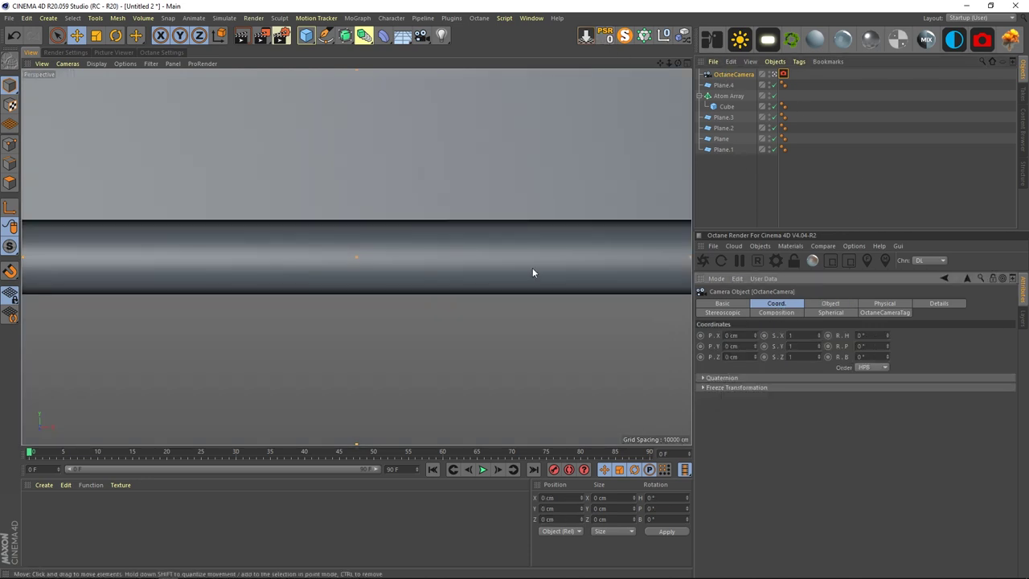
{"action": "middle_click", "coordinate": [577, 160]}
{"action": "left_click_drag", "start_coordinate": [524, 119], "coordinate": [520, 231]}
{"action": "right_click_drag", "start_coordinate": [553, 217], "coordinate": [483, 176], "text": "alt"}
{"action": "middle_click_drag", "start_coordinate": [544, 218], "coordinate": [531, 96], "text": "alt"}
{"action": "left_click_drag", "start_coordinate": [527, 94], "coordinate": [528, 127]}
{"action": "left_click_drag", "start_coordinate": [521, 329], "coordinate": [523, 260]}
{"action": "left_click_drag", "start_coordinate": [527, 134], "coordinate": [523, 237]}
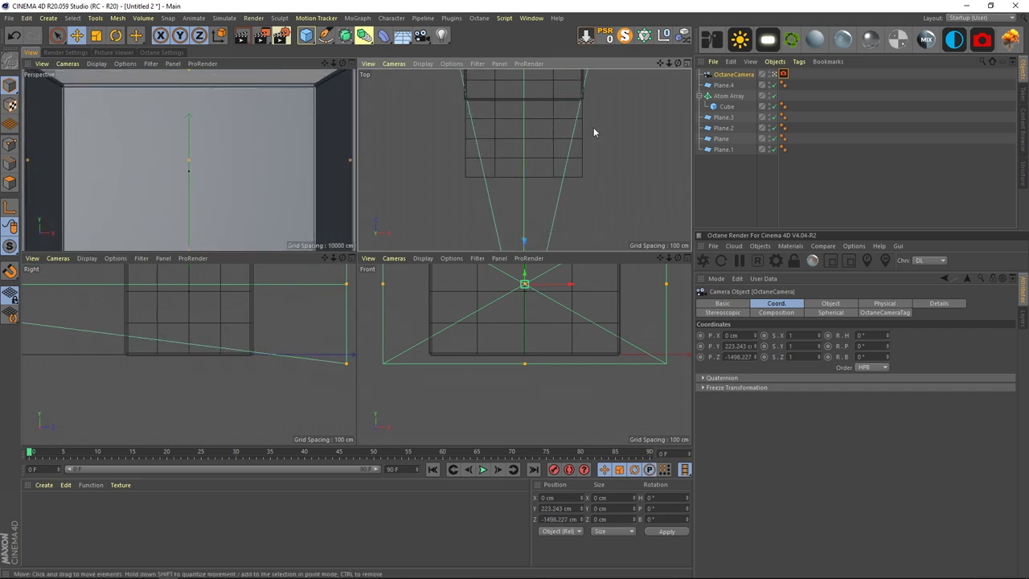
{"action": "left_click_drag", "start_coordinate": [523, 277], "coordinate": [524, 294]}
{"action": "left_click", "coordinate": [741, 183]}
{"action": "middle_click", "coordinate": [324, 97]}
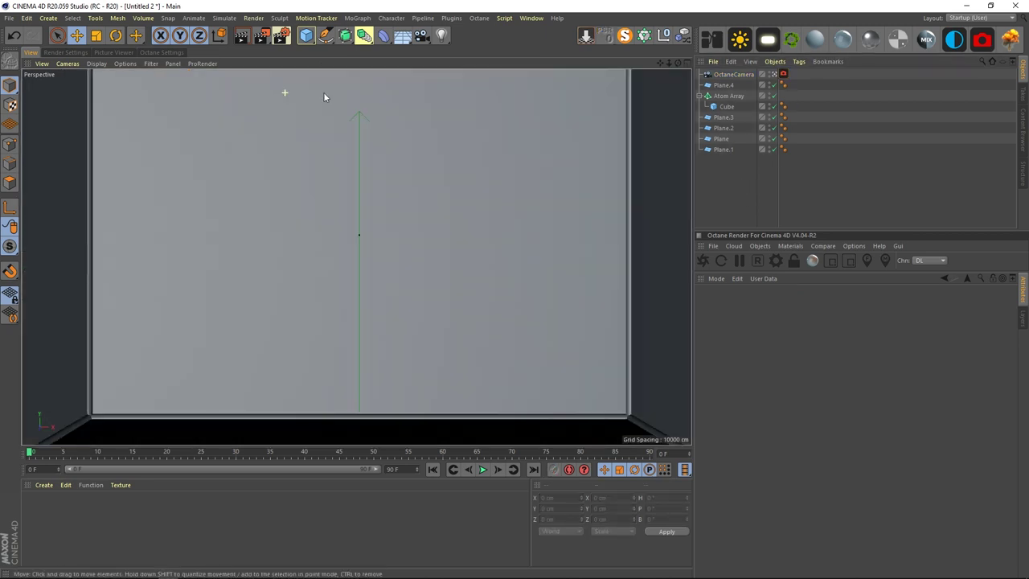
Step: Leave the camera view and select the left side wall plane
{"action": "left_click", "coordinate": [775, 75]}
{"action": "scroll", "coordinate": [442, 246], "scroll_direction": "down", "scroll_amount": 5}
{"action": "left_click_drag", "start_coordinate": [406, 258], "coordinate": [382, 247], "text": "alt"}
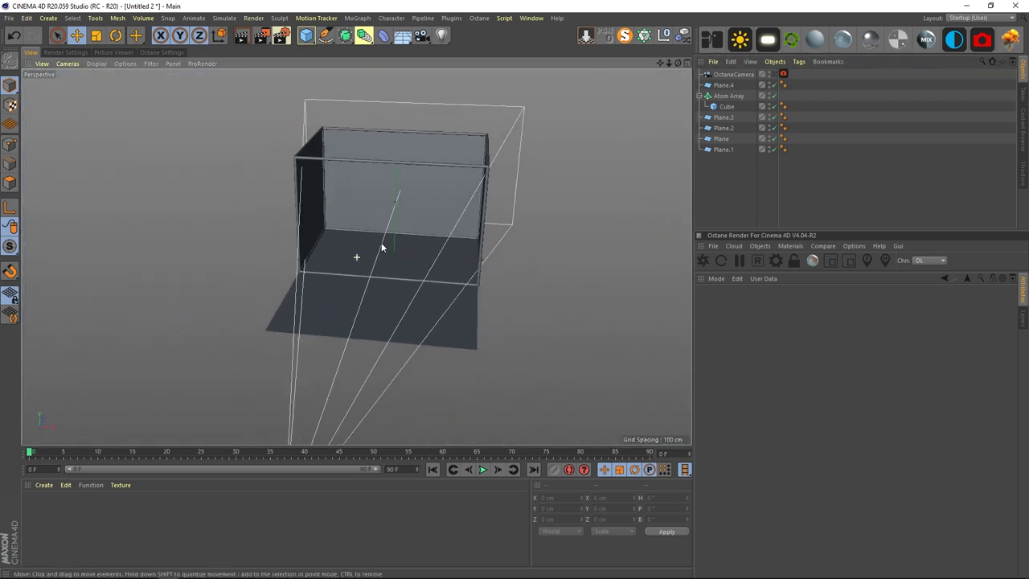
{"action": "scroll", "coordinate": [382, 247], "scroll_direction": "up", "scroll_amount": 8}
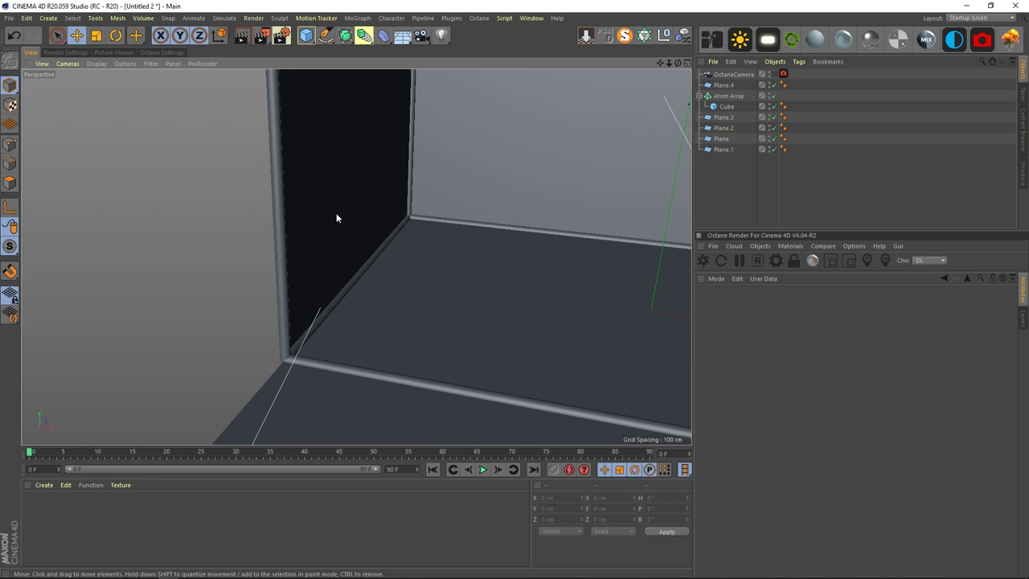
{"action": "left_click_drag", "start_coordinate": [432, 300], "coordinate": [405, 221], "text": "alt"}
{"action": "left_click", "coordinate": [364, 191]}
{"action": "mouse_move", "coordinate": [353, 118]}
{"action": "left_mouse_down"}
{"action": "mouse_move", "coordinate": [349, 178]}
{"action": "mouse_move", "coordinate": [357, 123]}
{"action": "left_mouse_up"}
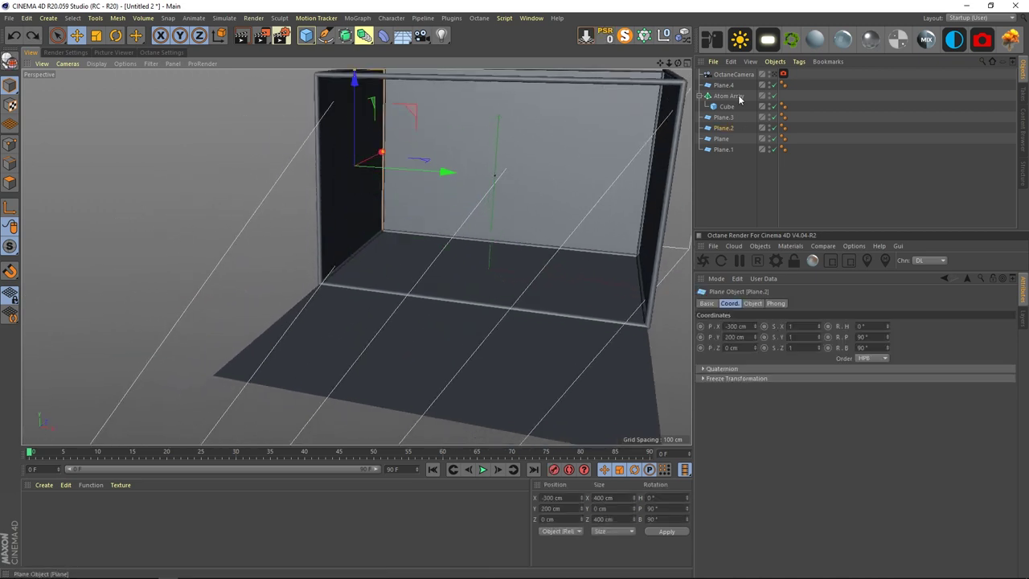
Step: Duplicate the left wall plane and place the copy at X about -260 cm, Y 52 cm, tilted to 50° pitch across the floor corner
{"action": "left_click_drag", "start_coordinate": [720, 128], "coordinate": [756, 134], "text": "ctrl"}
{"action": "left_click_drag", "start_coordinate": [354, 104], "coordinate": [348, 184]}
{"action": "key", "text": "r"}
{"action": "left_click_drag", "start_coordinate": [399, 218], "coordinate": [386, 202]}
{"action": "key", "text": "e"}
{"action": "left_click_drag", "start_coordinate": [380, 254], "coordinate": [447, 175], "text": "alt"}
{"action": "left_click_drag", "start_coordinate": [375, 232], "coordinate": [512, 206], "text": "alt"}
Step: Make the tilted plane editable and switch to polygon mode
{"action": "key", "text": "c"}
{"action": "left_click_drag", "start_coordinate": [664, 213], "coordinate": [152, 221], "text": "alt"}
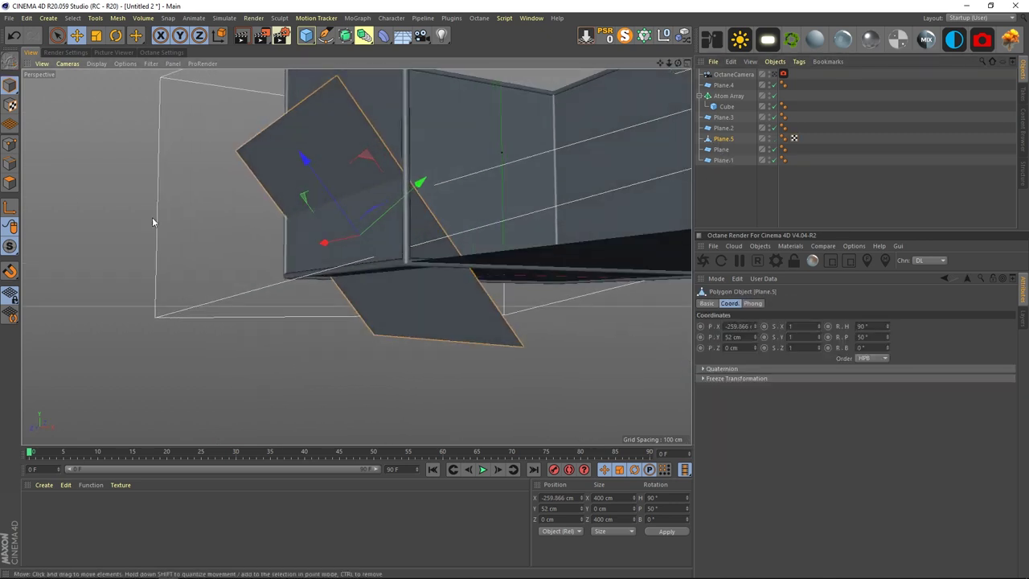
{"action": "left_click", "coordinate": [10, 183]}
{"action": "left_click_drag", "start_coordinate": [348, 199], "coordinate": [312, 241], "text": "alt"}
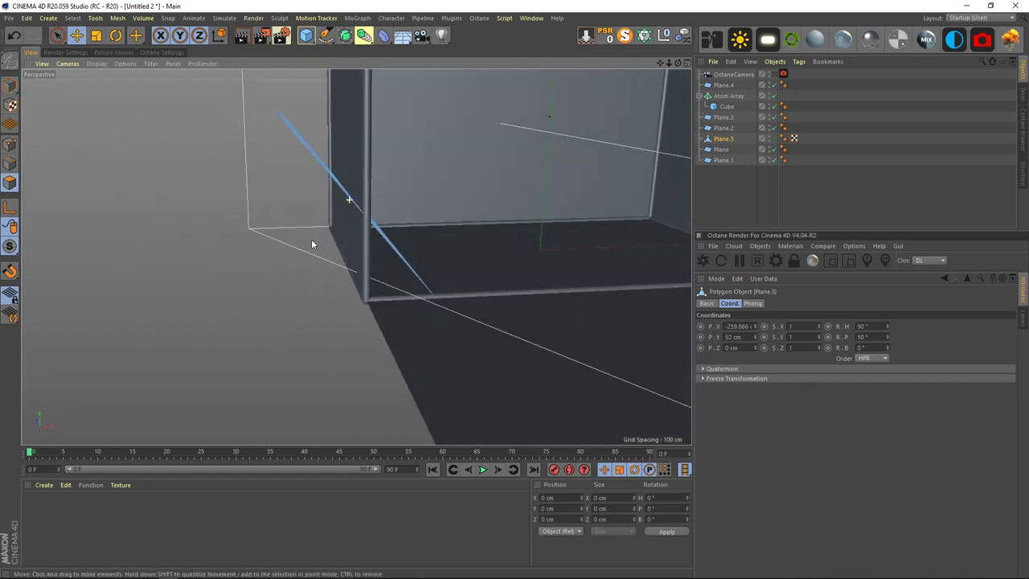
Step: Flip the tilted plane over by rotating its bank to -180°
{"action": "key", "text": "r"}
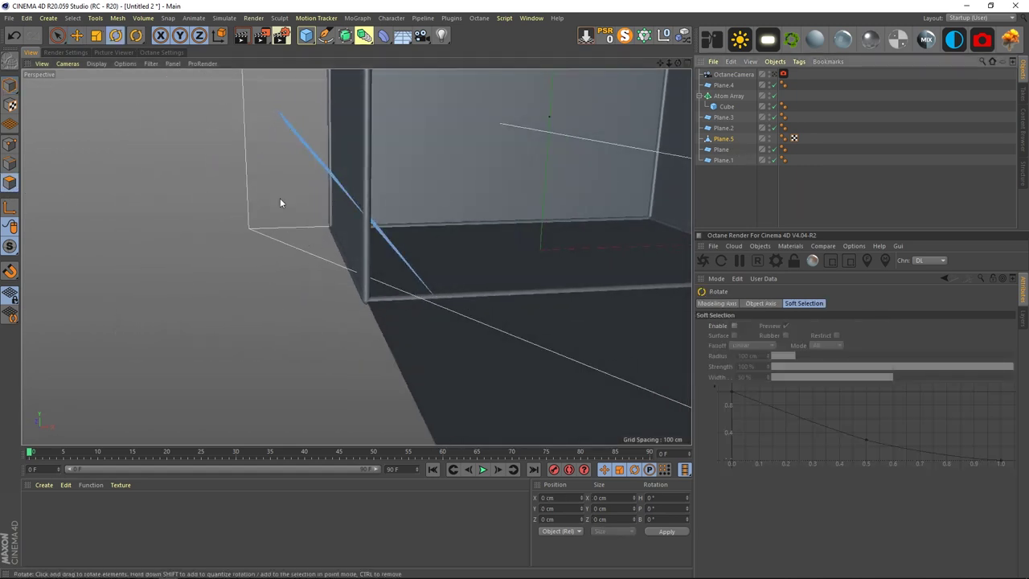
{"action": "left_click", "coordinate": [8, 85]}
{"action": "left_click_drag", "start_coordinate": [353, 243], "coordinate": [333, 193]}
{"action": "key", "text": "e"}
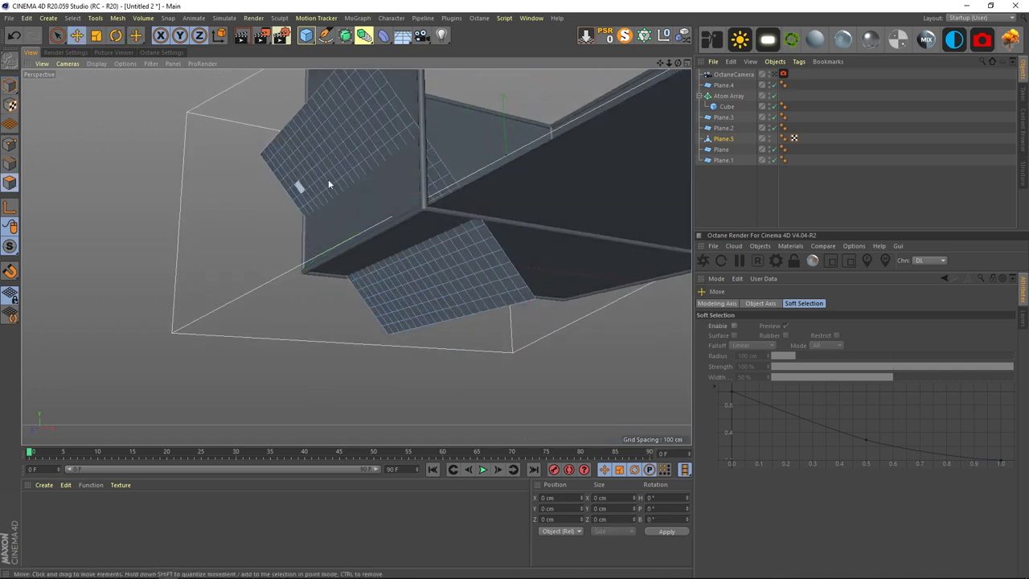
Step: Select all polygons of the tilted plane with Live Selection
{"action": "key", "text": "space"}
{"action": "mouse_move", "coordinate": [278, 150]}
{"action": "left_mouse_down"}
{"action": "mouse_move", "coordinate": [356, 93]}
{"action": "mouse_move", "coordinate": [345, 79]}
{"action": "left_mouse_up"}
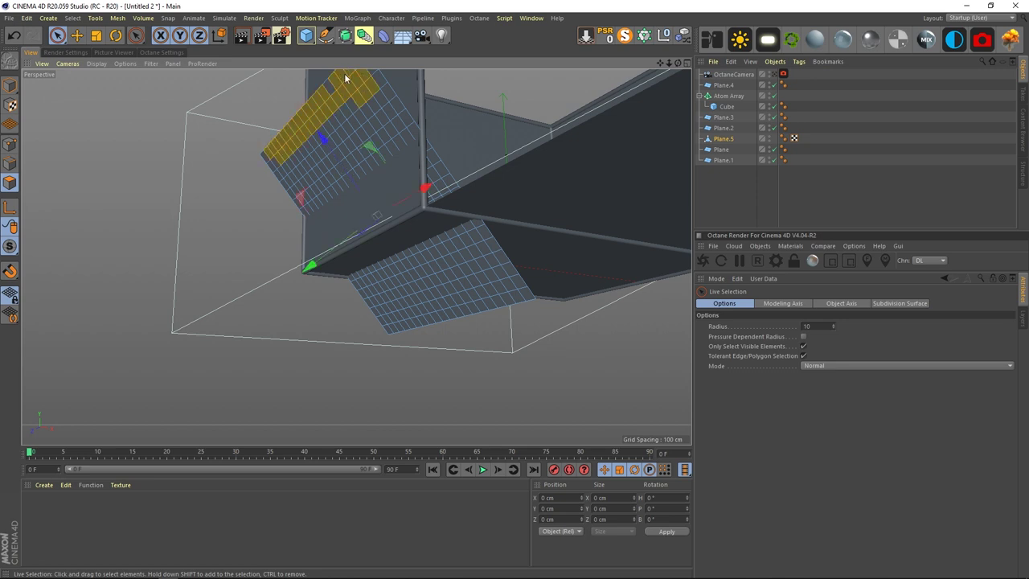
{"action": "right_click_drag", "start_coordinate": [355, 133], "coordinate": [303, 155], "text": "alt"}
{"action": "left_click_drag", "start_coordinate": [303, 159], "coordinate": [258, 145]}
{"action": "left_click_drag", "start_coordinate": [370, 87], "coordinate": [278, 124]}
{"action": "key", "text": "ctrl+z"}
{"action": "mouse_move", "coordinate": [371, 88]}
{"action": "left_mouse_down"}
{"action": "mouse_move", "coordinate": [334, 121]}
{"action": "mouse_move", "coordinate": [373, 111]}
{"action": "left_mouse_up"}
{"action": "key", "text": "ctrl+z"}
{"action": "mouse_move", "coordinate": [270, 156]}
{"action": "left_mouse_down"}
{"action": "mouse_move", "coordinate": [394, 211]}
{"action": "mouse_move", "coordinate": [386, 248]}
{"action": "left_mouse_up"}
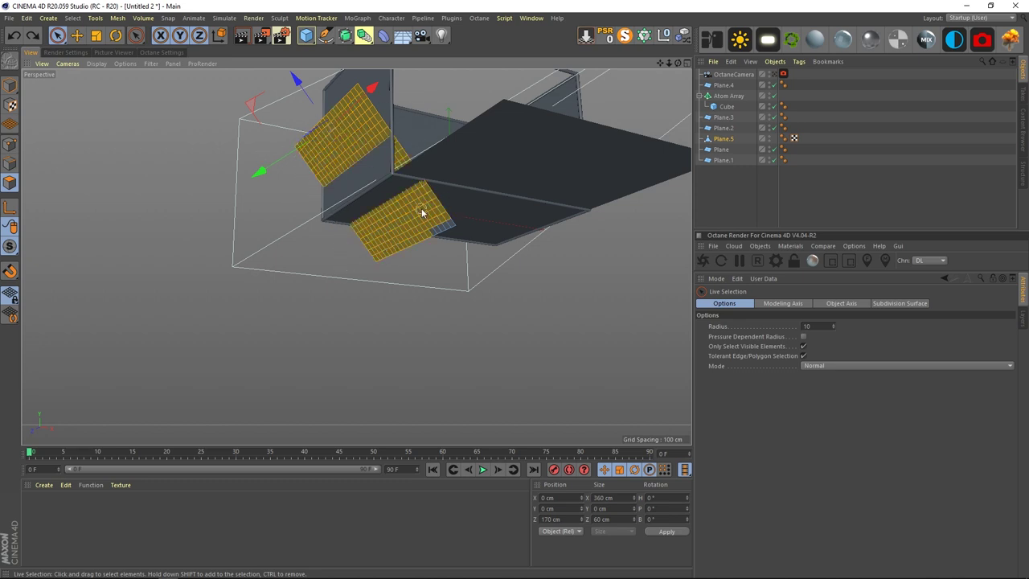
Step: Start Extrude on the selected polygons and turn on Create Caps
{"action": "key", "text": "d"}
{"action": "left_click_drag", "start_coordinate": [278, 248], "coordinate": [270, 218], "text": "alt"}
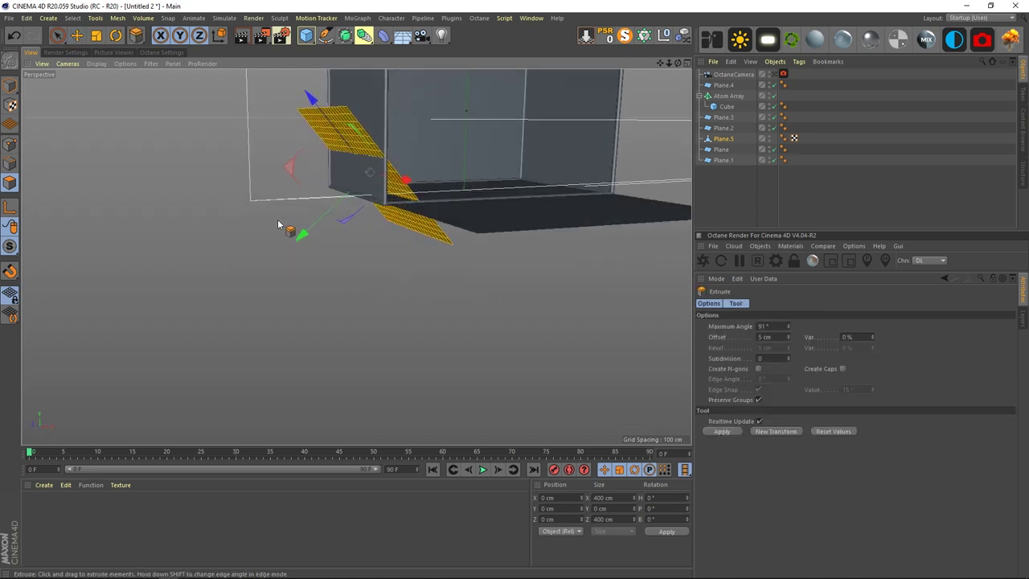
{"action": "left_click", "coordinate": [841, 368]}
Step: Try extruding the tilted plane's polygons outward by about 80 cm
{"action": "left_click_drag", "start_coordinate": [505, 303], "coordinate": [563, 303]}
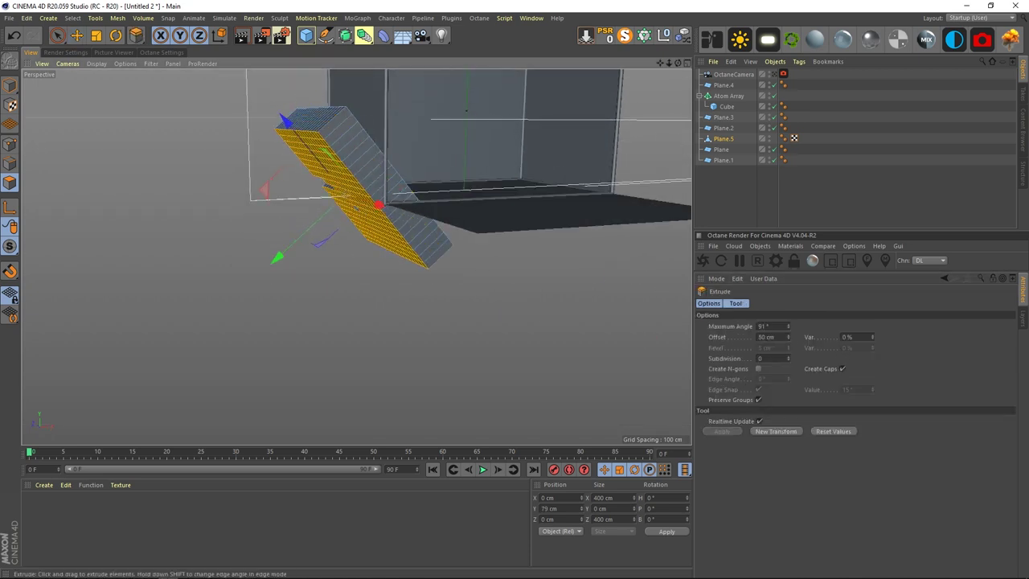
{"action": "left_click_drag", "start_coordinate": [485, 298], "coordinate": [568, 219], "text": "alt"}
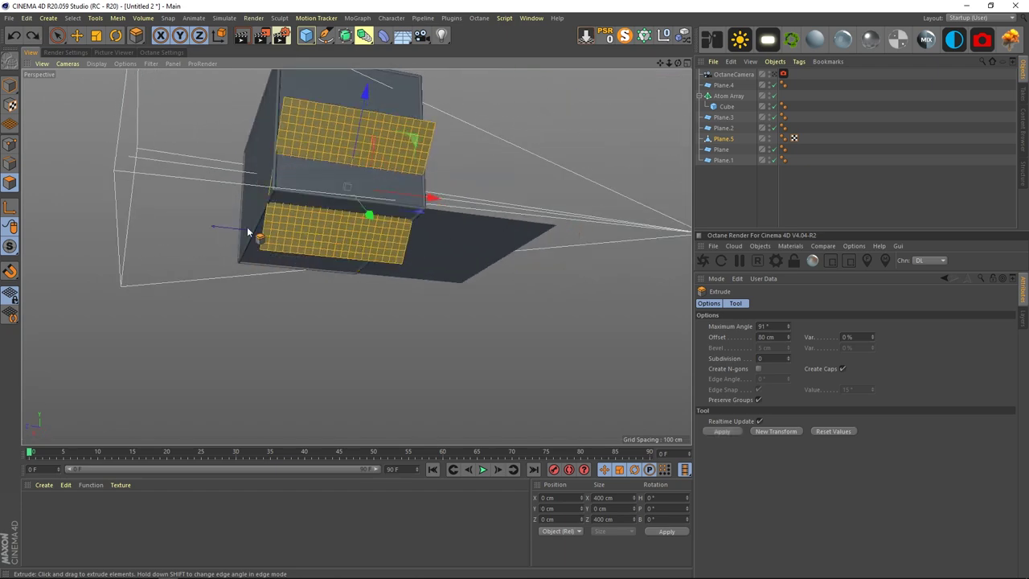
{"action": "key", "text": "e"}
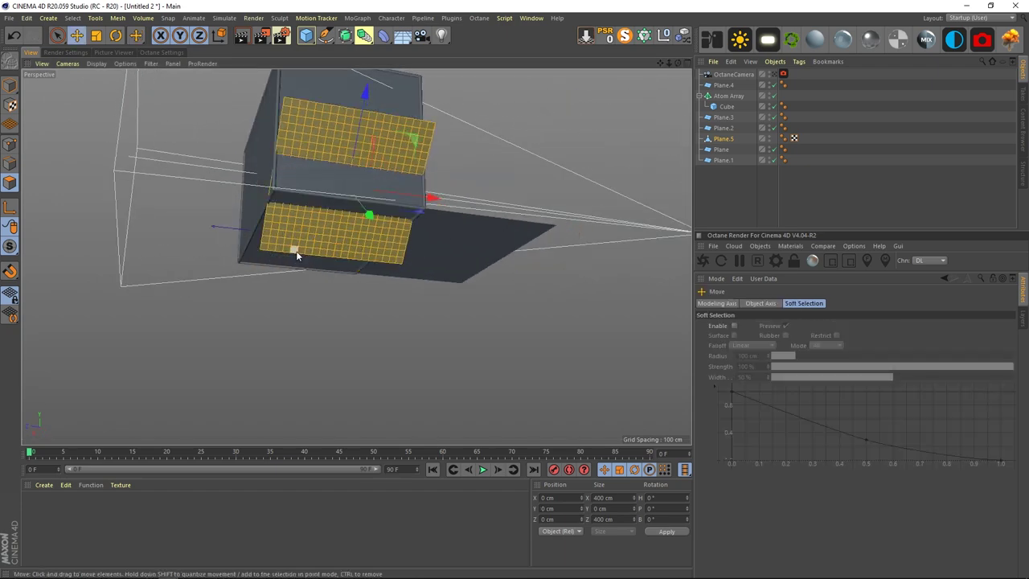
{"action": "key", "text": "ctrl+s"}
{"action": "left_click", "coordinate": [606, 426]}
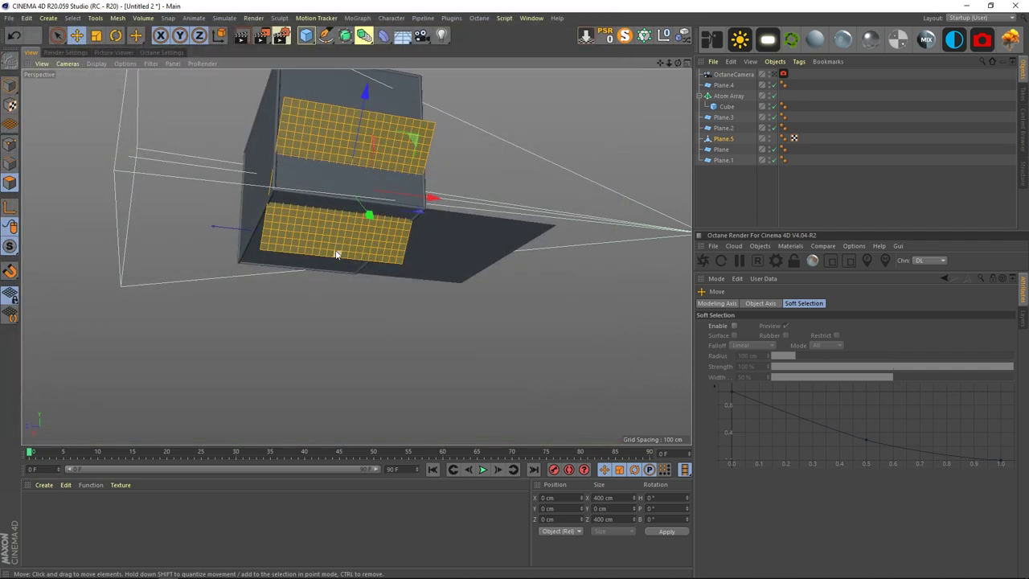
{"action": "left_click", "coordinate": [352, 287]}
{"action": "left_click_drag", "start_coordinate": [336, 251], "coordinate": [201, 345], "text": "alt"}
Step: Select every polygon of the tilted plane and extrude them outward by about 153 cm with caps
{"action": "key", "text": "ctrl+a"}
{"action": "key", "text": "d"}
{"action": "left_click_drag", "start_coordinate": [336, 350], "coordinate": [363, 314], "text": "alt"}
{"action": "key", "text": "e"}
{"action": "mouse_move", "coordinate": [448, 300]}
{"action": "left_mouse_down", "text": "alt"}
{"action": "mouse_move", "coordinate": [243, 275]}
{"action": "mouse_move", "coordinate": [381, 221]}
{"action": "mouse_move", "coordinate": [390, 195]}
{"action": "mouse_move", "coordinate": [375, 231]}
{"action": "mouse_move", "coordinate": [318, 184]}
{"action": "mouse_move", "coordinate": [294, 197]}
{"action": "mouse_move", "coordinate": [391, 287]}
{"action": "left_mouse_up", "text": "alt"}
Step: Pull the front end of the extruded corner panel toward the camera so the panel is about 922 cm long
{"action": "key", "text": "9"}
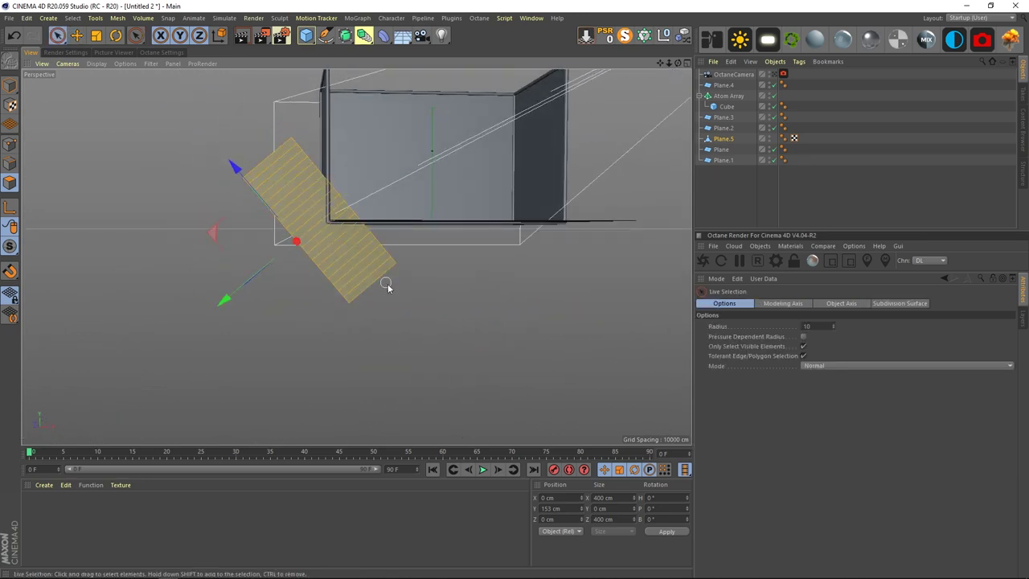
{"action": "mouse_move", "coordinate": [306, 287]}
{"action": "left_mouse_down", "text": "alt"}
{"action": "mouse_move", "coordinate": [409, 276]}
{"action": "mouse_move", "coordinate": [356, 296]}
{"action": "left_mouse_up", "text": "alt"}
{"action": "key", "text": "e"}
{"action": "left_click_drag", "start_coordinate": [292, 215], "coordinate": [381, 266]}
{"action": "middle_click_drag", "start_coordinate": [381, 266], "coordinate": [370, 308], "text": "alt"}
Step: Mirror the corner panel by nesting it in a new Symmetry object, and place the Symmetry between Plane.3 and Plane.2 in the hierarchy
{"action": "left_click", "coordinate": [10, 86]}
{"action": "left_click_drag", "start_coordinate": [308, 181], "coordinate": [339, 191], "text": "alt"}
{"action": "left_click", "coordinate": [723, 139]}
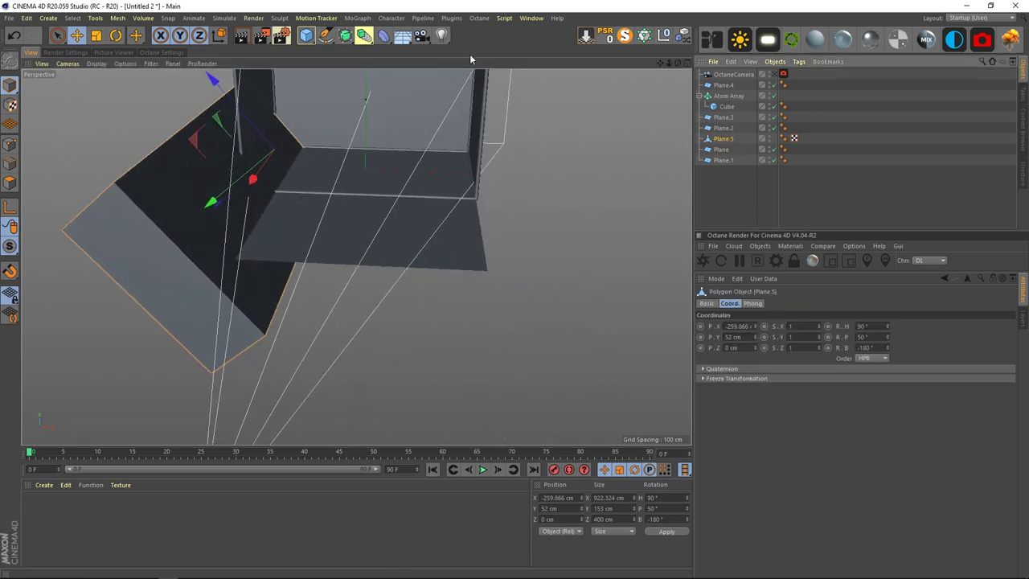
{"action": "left_click_drag", "start_coordinate": [363, 40], "coordinate": [475, 85]}
{"action": "left_click_drag", "start_coordinate": [728, 84], "coordinate": [735, 80]}
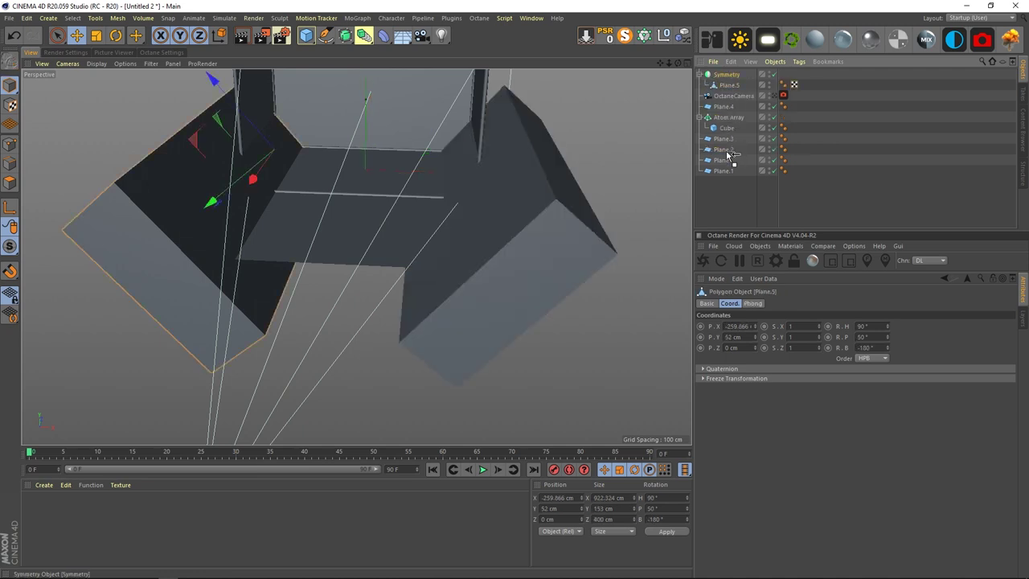
{"action": "left_click_drag", "start_coordinate": [726, 146], "coordinate": [726, 145]}
{"action": "left_click", "coordinate": [740, 203]}
Step: Check the mirrored corner panels through the Octane camera and leave the camera view
{"action": "mouse_move", "coordinate": [448, 190]}
{"action": "left_mouse_down", "text": "alt"}
{"action": "mouse_move", "coordinate": [468, 171]}
{"action": "mouse_move", "coordinate": [459, 182]}
{"action": "left_mouse_up", "text": "alt"}
{"action": "left_click", "coordinate": [776, 75]}
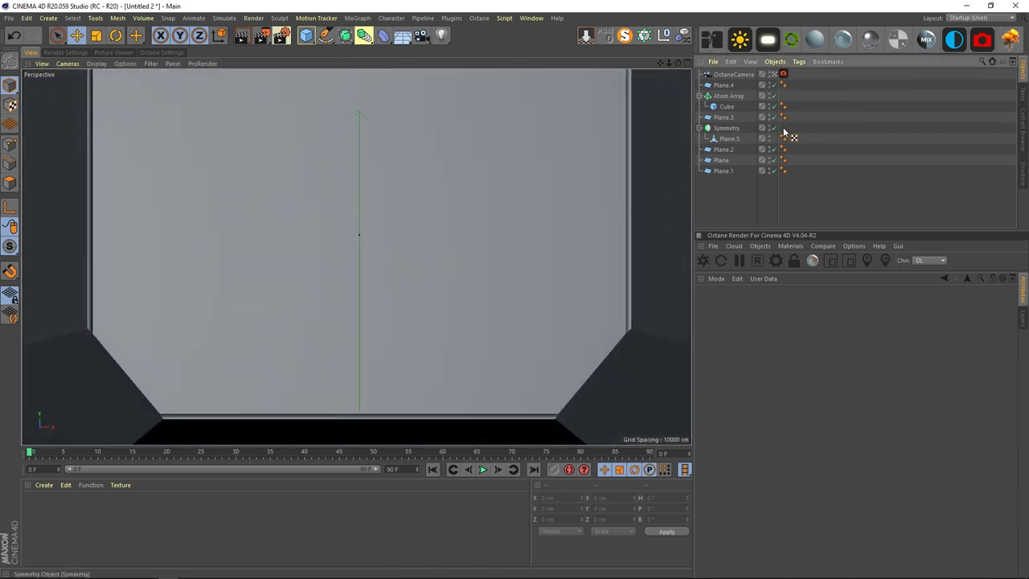
{"action": "left_click", "coordinate": [775, 75]}
{"action": "left_click_drag", "start_coordinate": [512, 201], "coordinate": [526, 176], "text": "alt"}
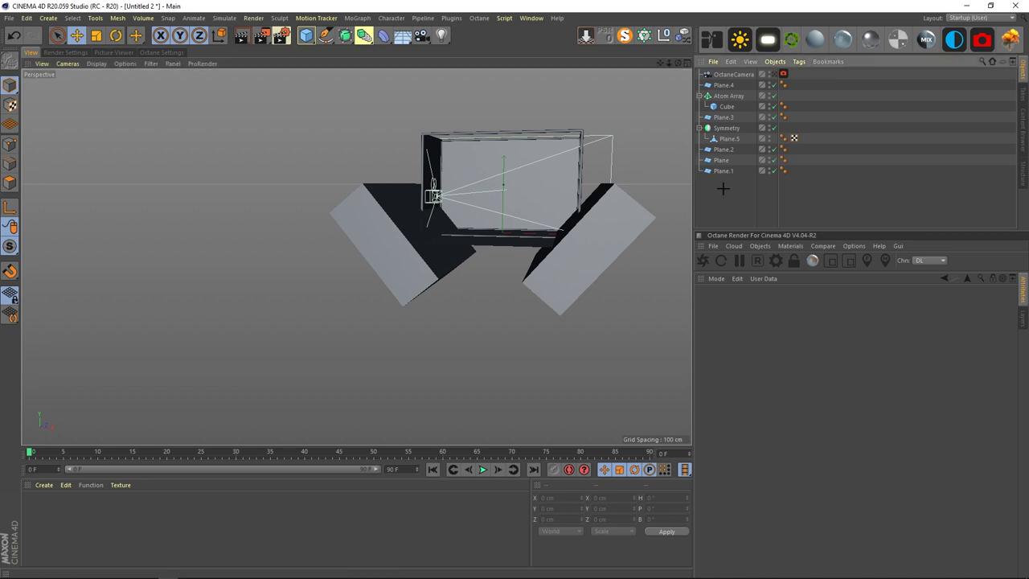
Step: Show the Content Browser's drives as a list and open K: [Media Drive]
{"action": "left_click", "coordinate": [1021, 129]}
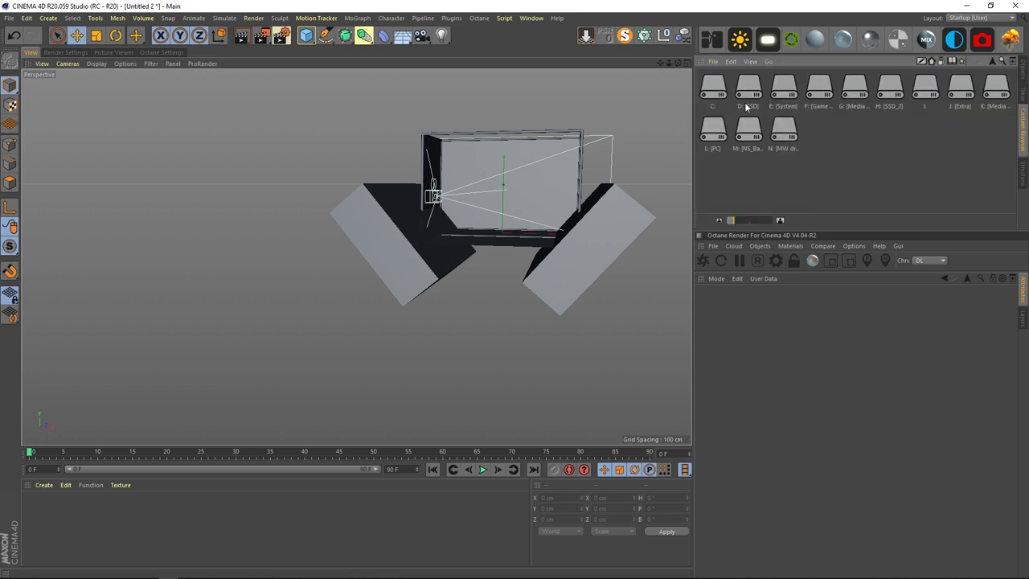
{"action": "left_click", "coordinate": [747, 62]}
{"action": "left_click", "coordinate": [745, 95]}
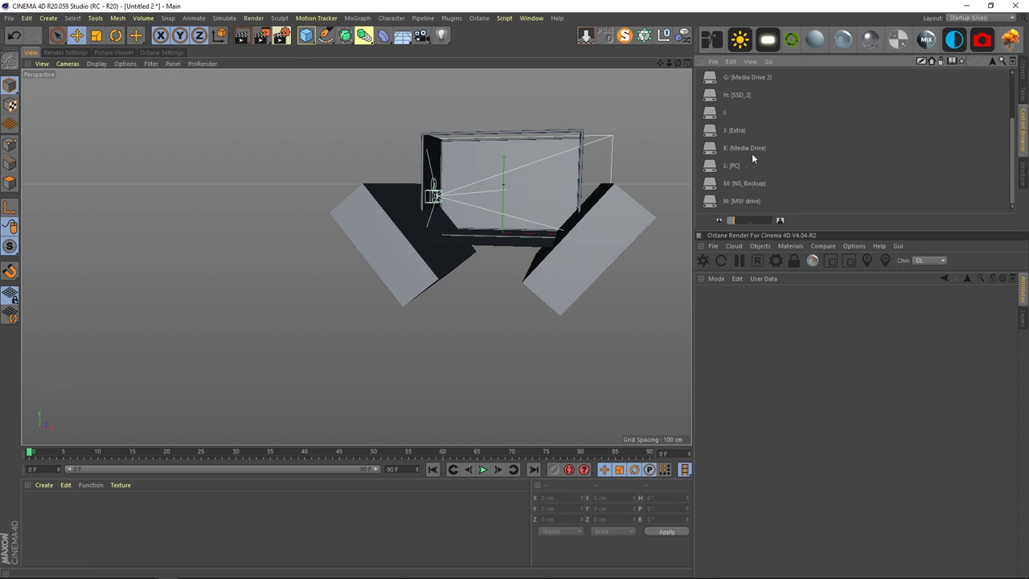
{"action": "scroll", "coordinate": [749, 160], "scroll_direction": "up", "scroll_amount": 3}
{"action": "scroll", "coordinate": [749, 138], "scroll_direction": "down", "scroll_amount": 3}
{"action": "double_click", "coordinate": [758, 148]}
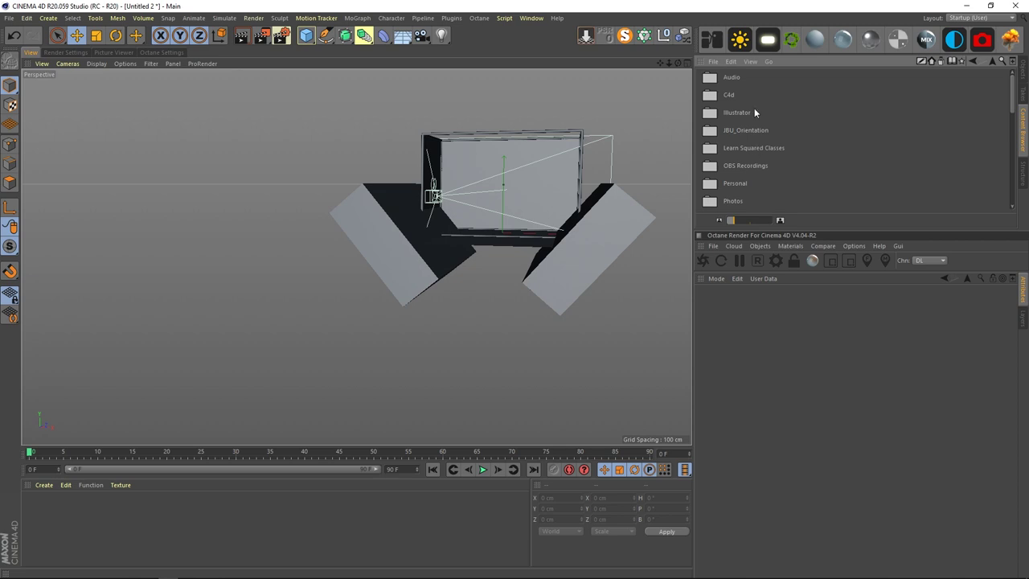
Step: Browse the model folders to the concrete column asset and open its ConcreteColumn_OBJ folder
{"action": "scroll", "coordinate": [746, 183], "scroll_direction": "down", "scroll_amount": 3}
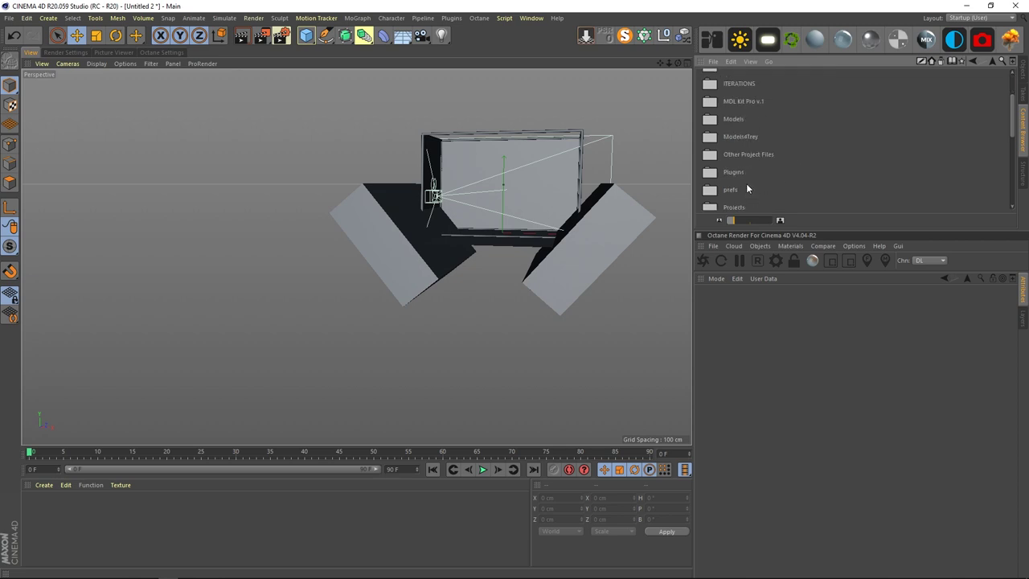
{"action": "scroll", "coordinate": [755, 129], "scroll_direction": "down", "scroll_amount": 3}
{"action": "scroll", "coordinate": [765, 160], "scroll_direction": "up", "scroll_amount": 5}
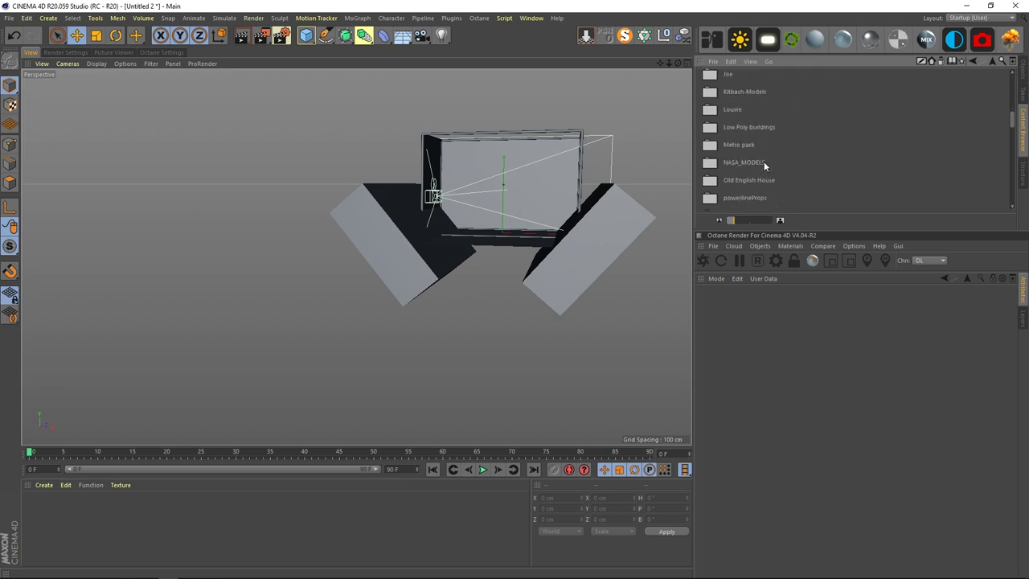
{"action": "double_click", "coordinate": [744, 108]}
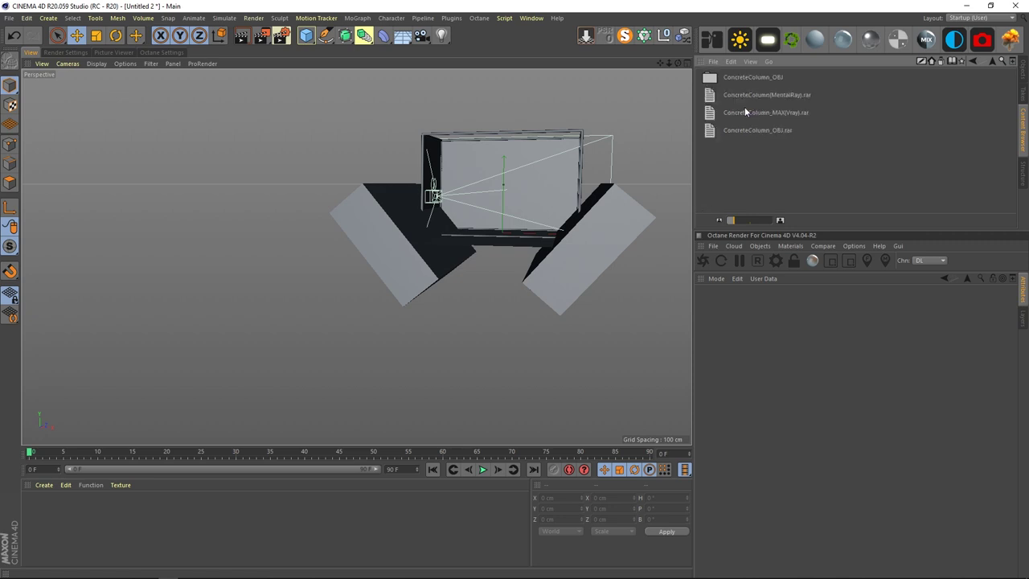
{"action": "double_click", "coordinate": [765, 81]}
Step: Merge ConcreteColumn.obj into the scene, accepting the import settings
{"action": "right_click", "coordinate": [743, 93]}
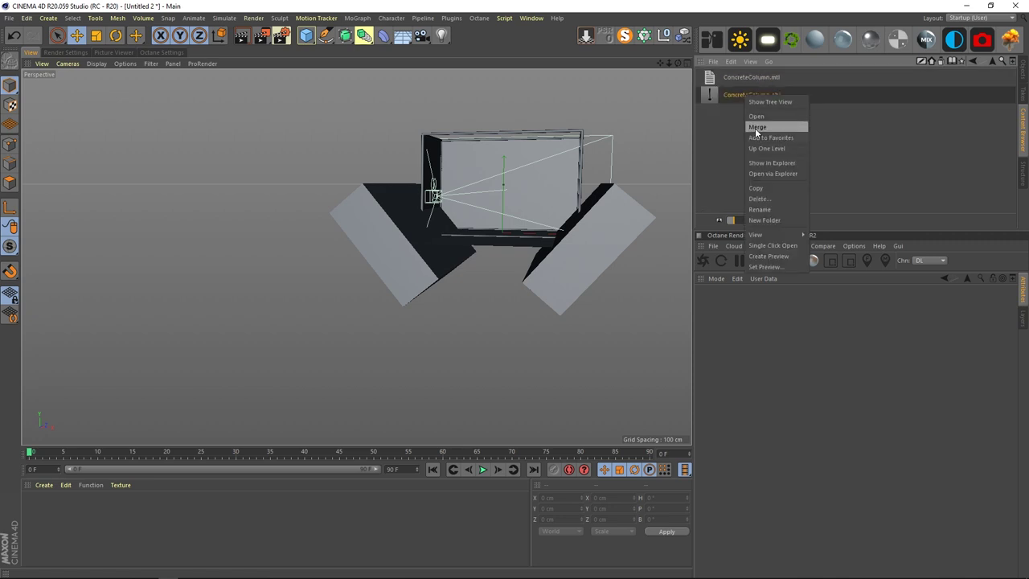
{"action": "left_click", "coordinate": [757, 127]}
{"action": "left_click", "coordinate": [738, 245]}
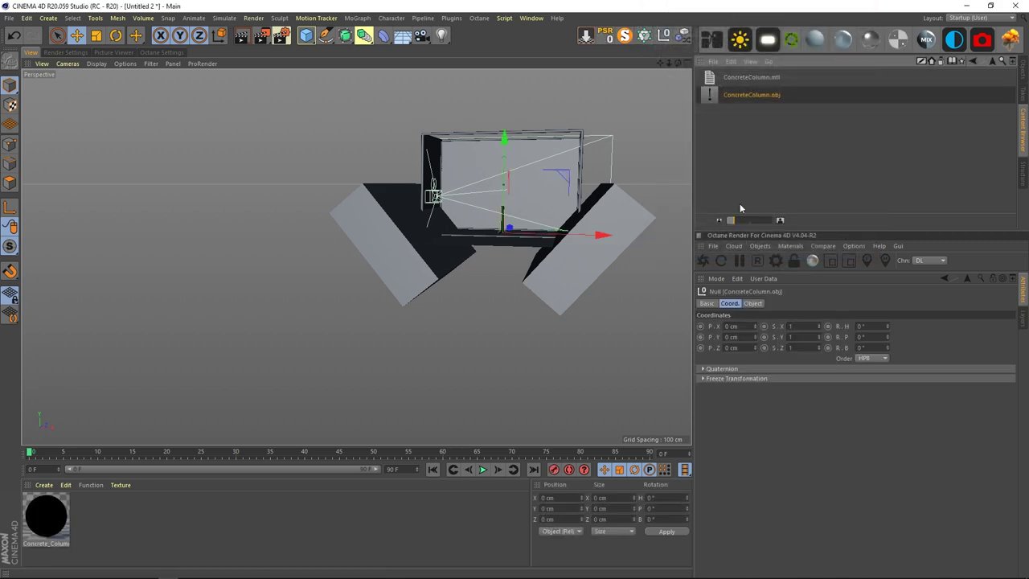
Step: Scale up the imported ConcreteColumn.obj so the column spans roughly the full height of the room
{"action": "left_click", "coordinate": [1022, 71]}
{"action": "left_click", "coordinate": [737, 197]}
{"action": "left_click_drag", "start_coordinate": [547, 195], "coordinate": [480, 172], "text": "alt"}
{"action": "left_click", "coordinate": [735, 74]}
{"action": "key", "text": "t"}
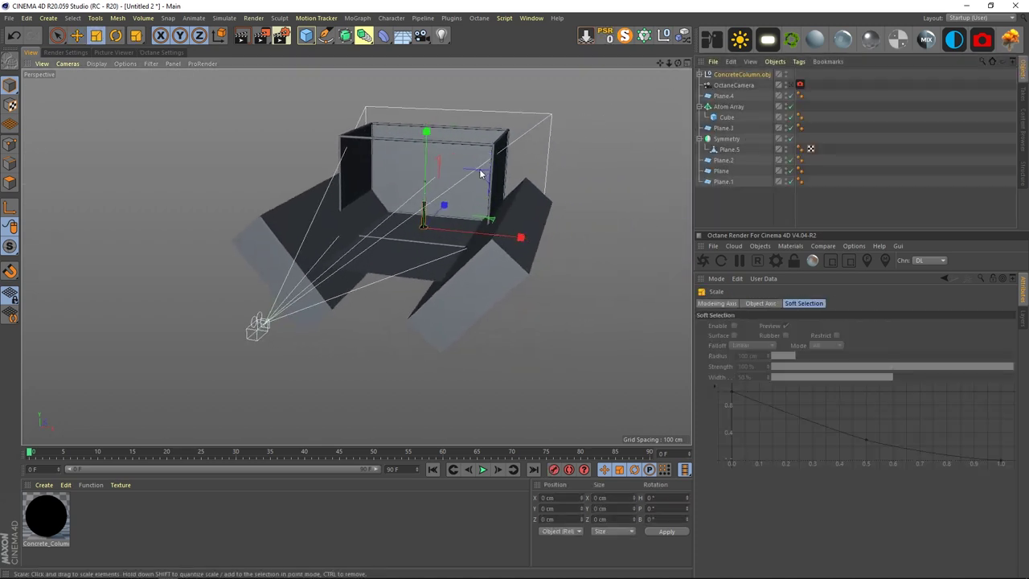
{"action": "mouse_move", "coordinate": [454, 262]}
{"action": "left_mouse_down"}
{"action": "mouse_move", "coordinate": [514, 262]}
{"action": "mouse_move", "coordinate": [457, 263]}
{"action": "left_mouse_up"}
{"action": "key", "text": "e"}
{"action": "left_click", "coordinate": [61, 510]}
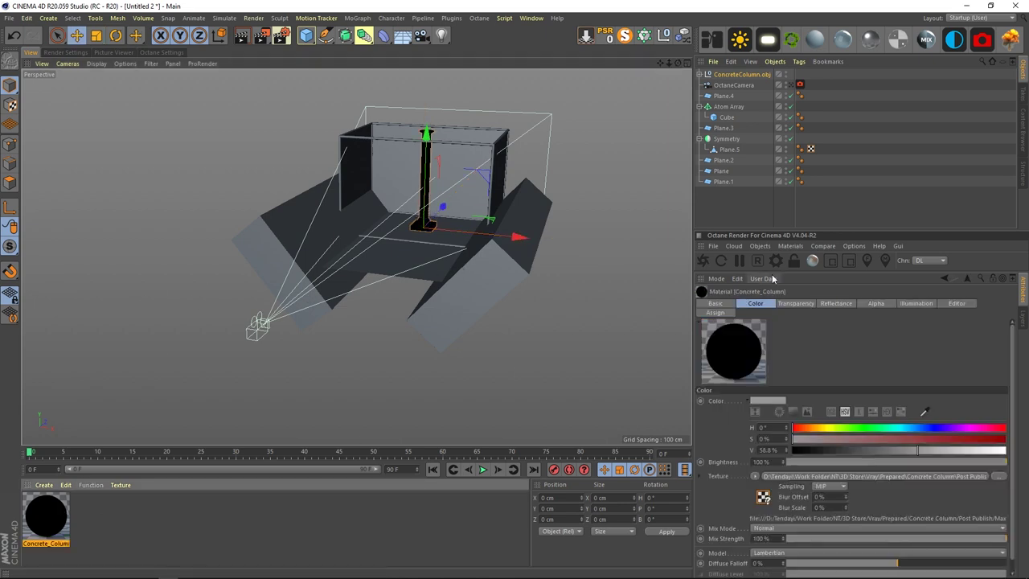
{"action": "left_click", "coordinate": [766, 247]}
{"action": "left_click", "coordinate": [778, 220]}
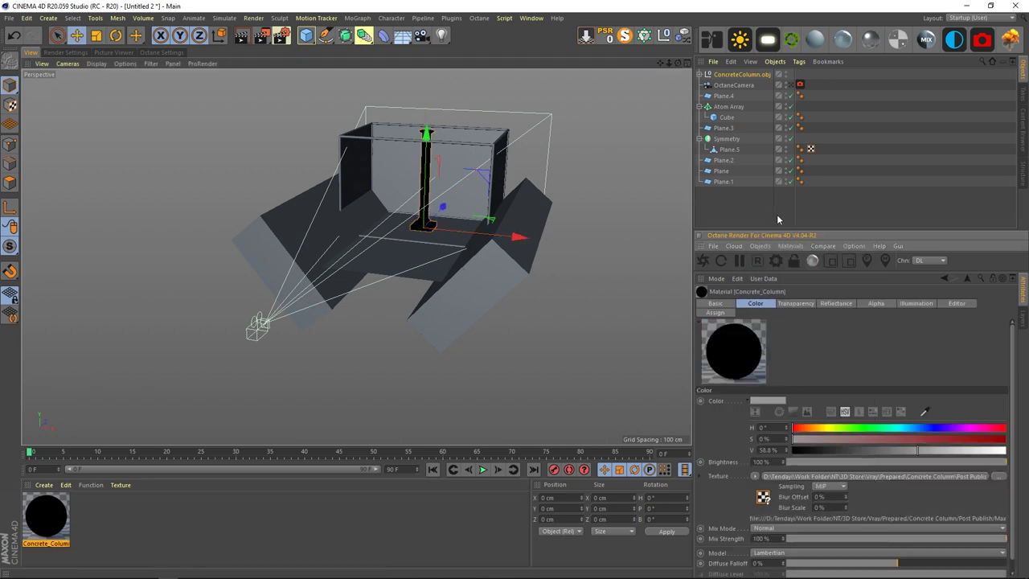
Step: Create an Octane specular material and use it in place of the Concrete_Column material on both Column and Column_Base
{"action": "left_click", "coordinate": [842, 39]}
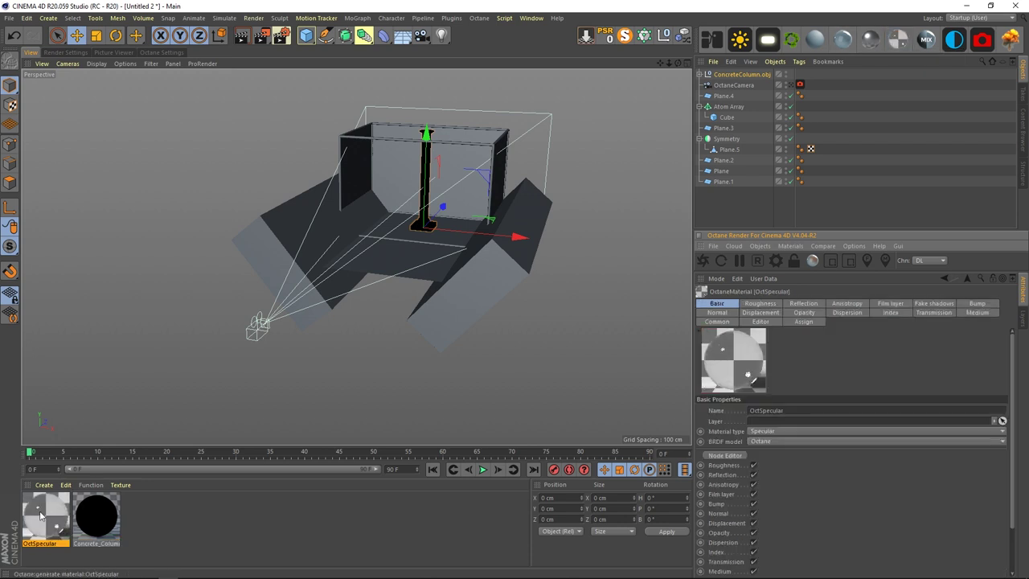
{"action": "left_click_drag", "start_coordinate": [735, 78], "coordinate": [735, 76]}
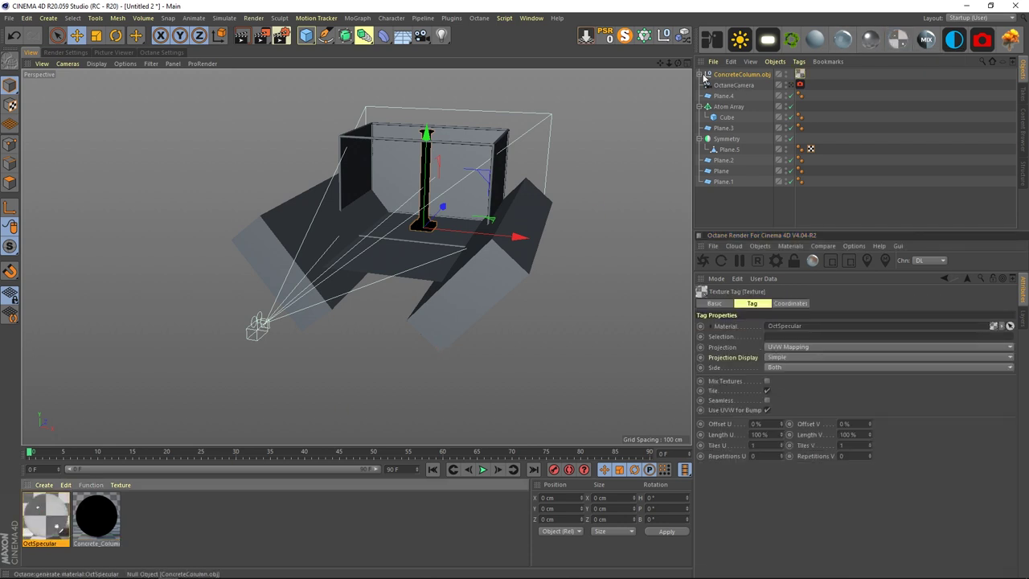
{"action": "left_click", "coordinate": [700, 75]}
{"action": "left_click_drag", "start_coordinate": [800, 75], "coordinate": [800, 86]}
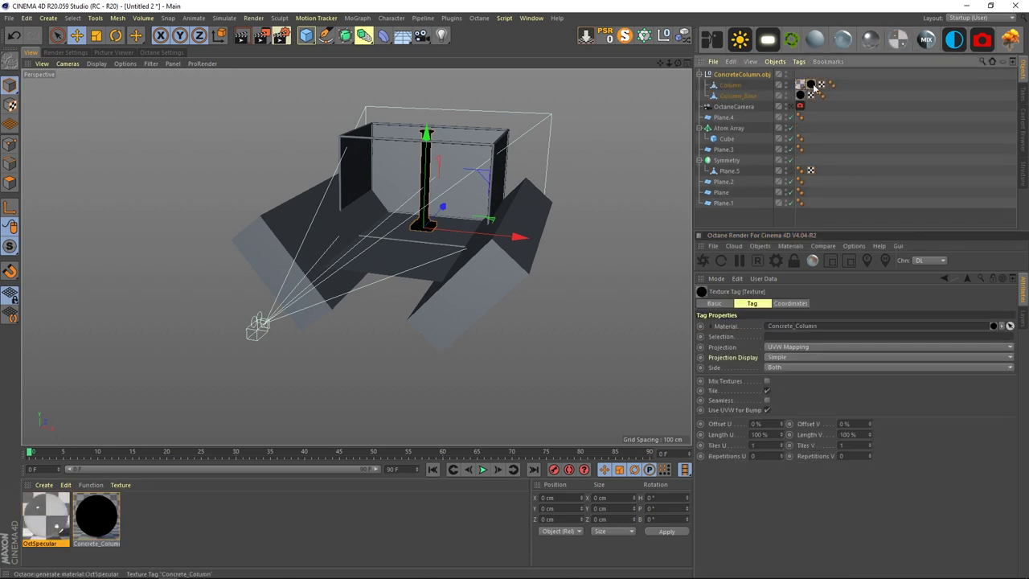
{"action": "key", "text": "Delete"}
{"action": "left_click", "coordinate": [57, 529]}
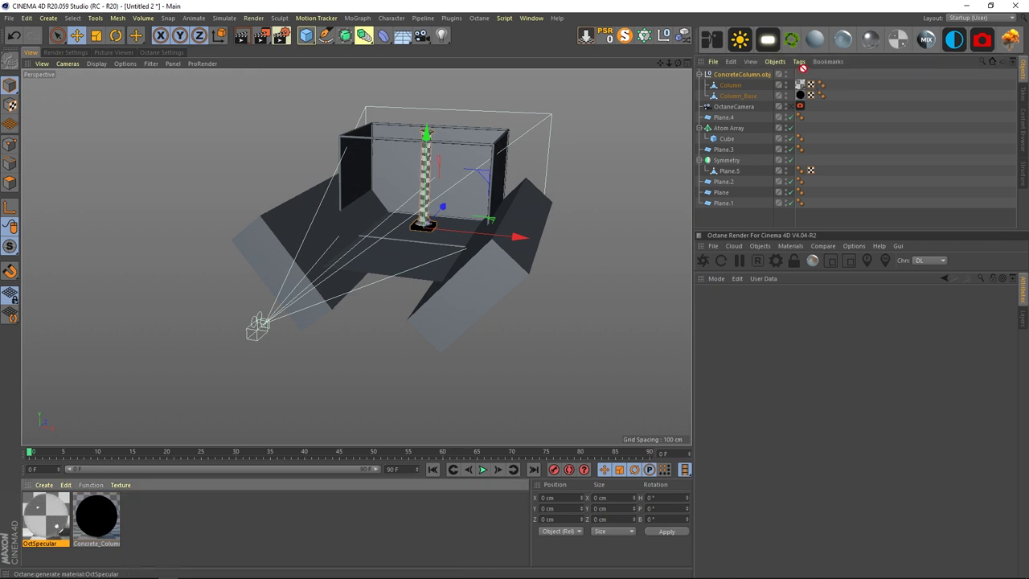
{"action": "left_click", "coordinate": [824, 125]}
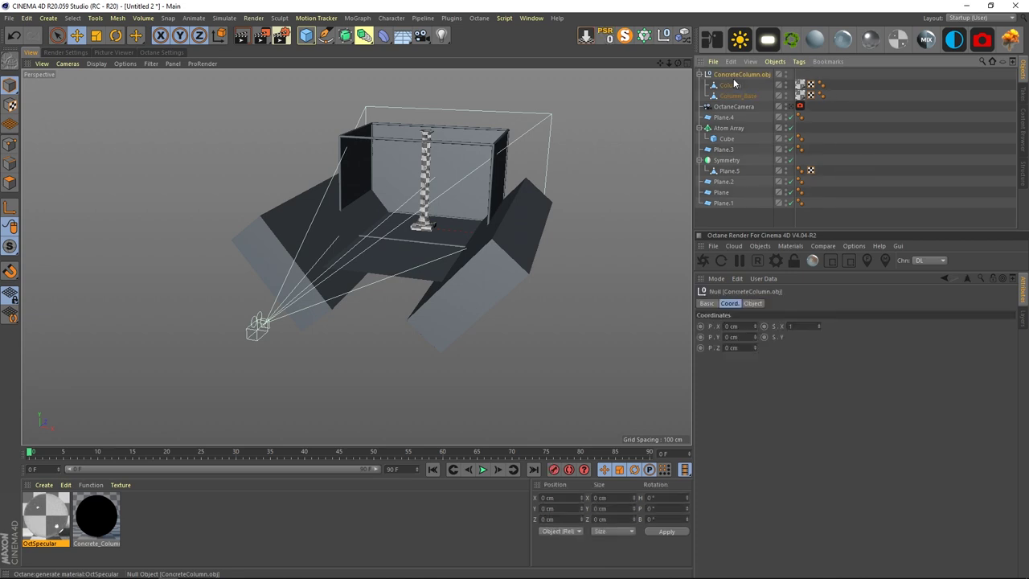
Step: Isolate the ConcreteColumn.obj group in the scene with MagicSolo
{"action": "left_click", "coordinate": [733, 74]}
{"action": "scroll", "coordinate": [516, 149], "scroll_direction": "up", "scroll_amount": 5}
{"action": "scroll", "coordinate": [510, 152], "scroll_direction": "up", "scroll_amount": 3}
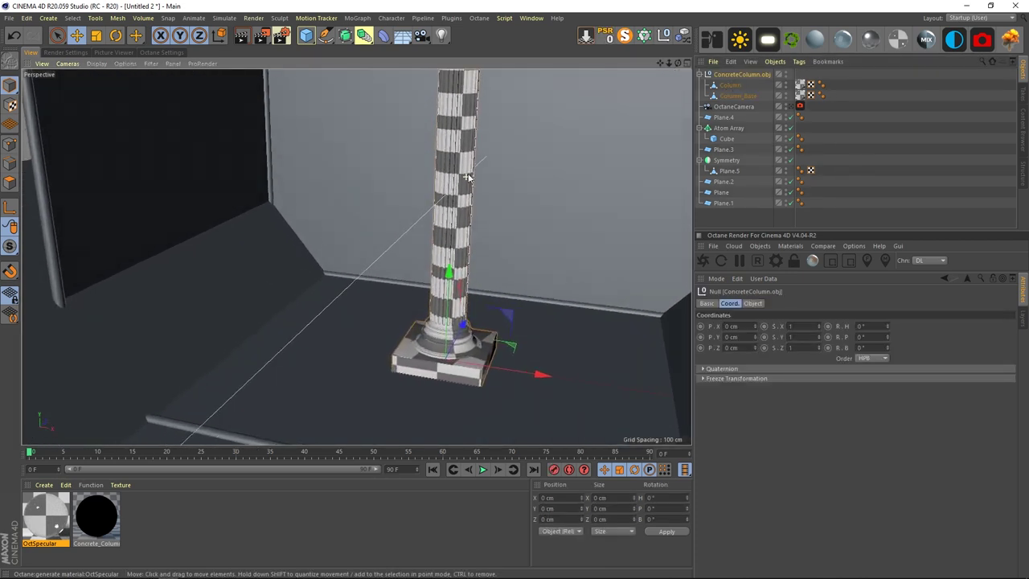
{"action": "left_click_drag", "start_coordinate": [466, 180], "coordinate": [543, 151], "text": "alt"}
{"action": "left_click", "coordinate": [716, 76]}
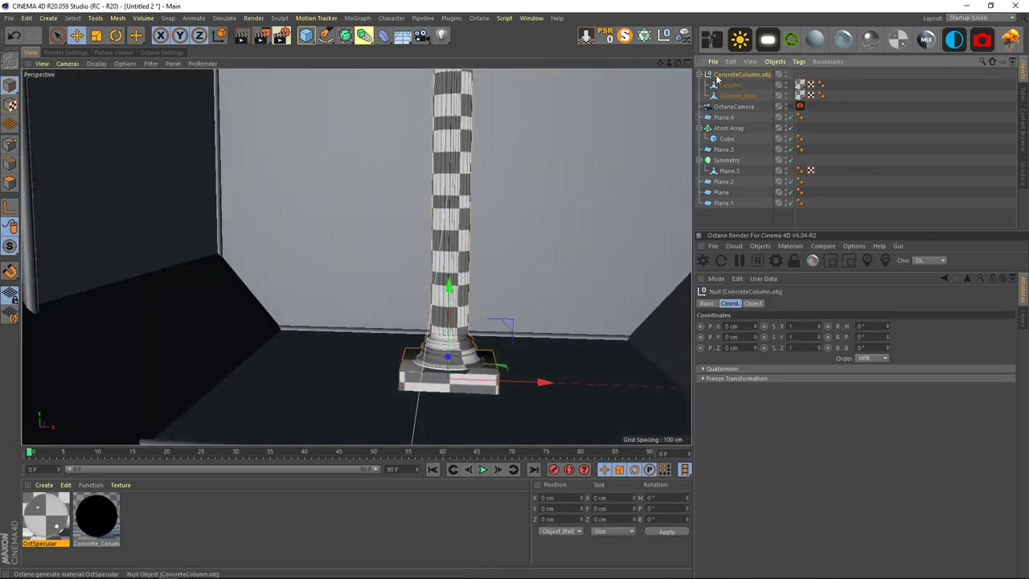
{"action": "left_click", "coordinate": [624, 35]}
{"action": "scroll", "coordinate": [418, 193], "scroll_direction": "down", "scroll_amount": 5}
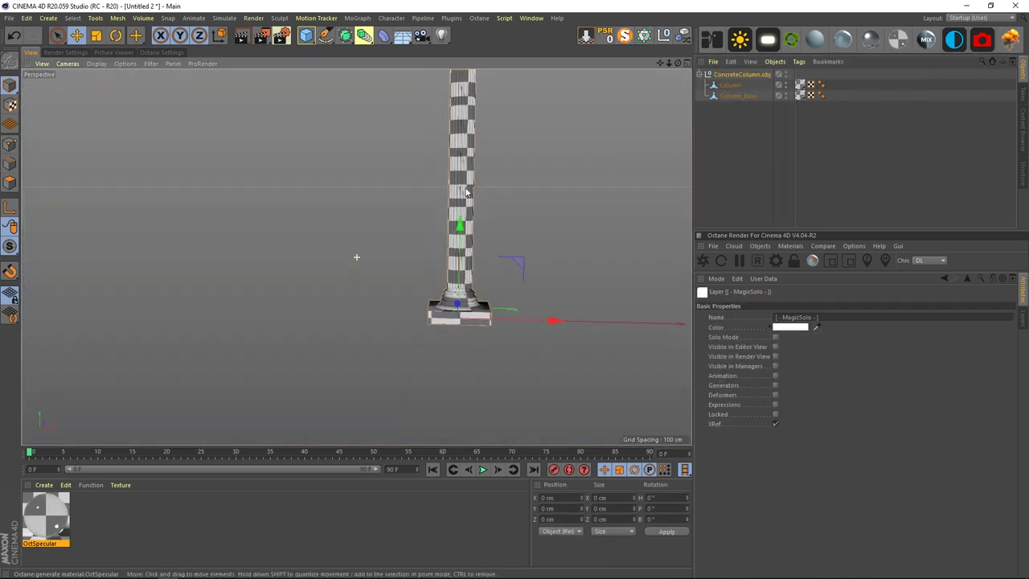
Step: Rectangle-select the capital at the top of Column and lower it to a Y position of about 172 cm, shortening the shaft
{"action": "left_click", "coordinate": [10, 183]}
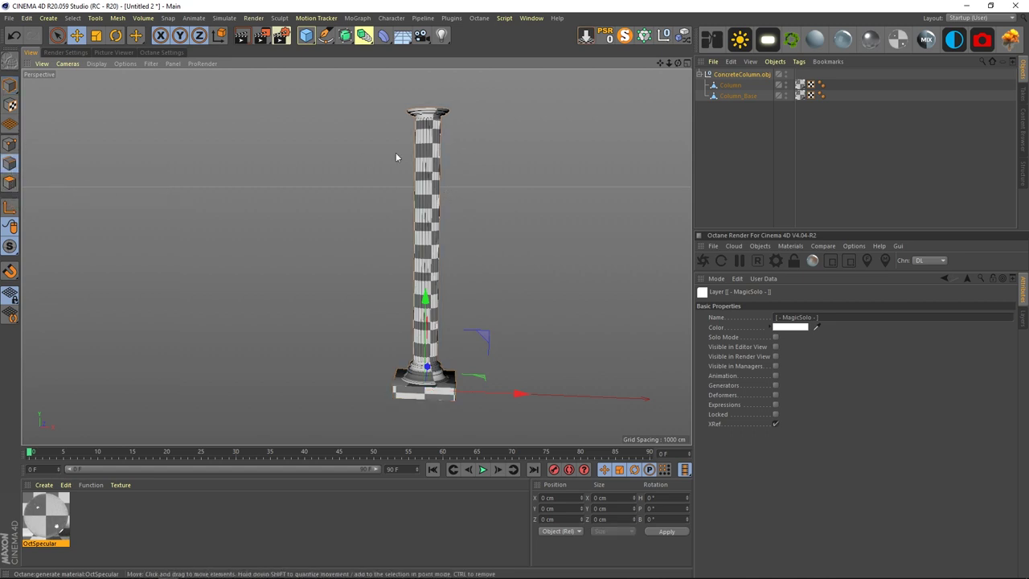
{"action": "left_click", "coordinate": [411, 190]}
{"action": "left_click_drag", "start_coordinate": [411, 190], "coordinate": [299, 174], "text": "alt"}
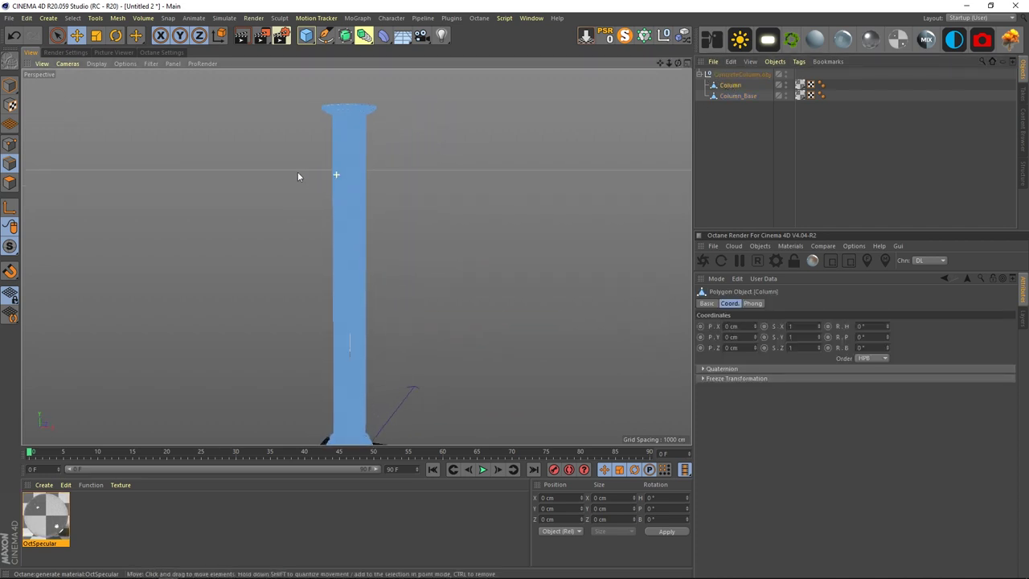
{"action": "left_click", "coordinate": [59, 18]}
{"action": "left_click", "coordinate": [101, 16]}
{"action": "left_click_drag", "start_coordinate": [58, 36], "coordinate": [112, 69]}
{"action": "left_click_drag", "start_coordinate": [377, 112], "coordinate": [462, 194]}
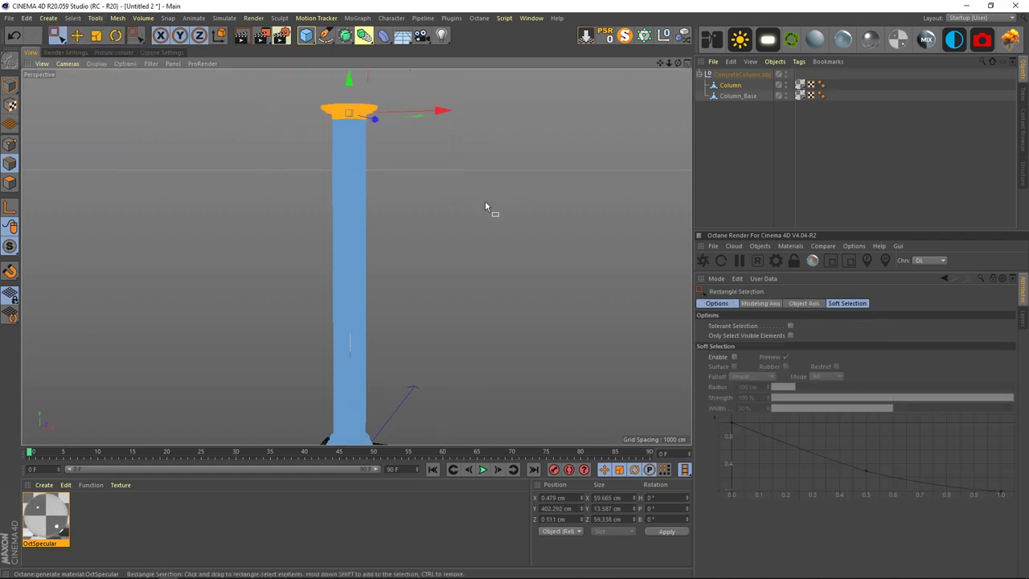
{"action": "key", "text": "e"}
{"action": "left_click_drag", "start_coordinate": [348, 83], "coordinate": [349, 297]}
{"action": "middle_click_drag", "start_coordinate": [362, 346], "coordinate": [374, 243], "text": "alt"}
{"action": "key", "text": "0"}
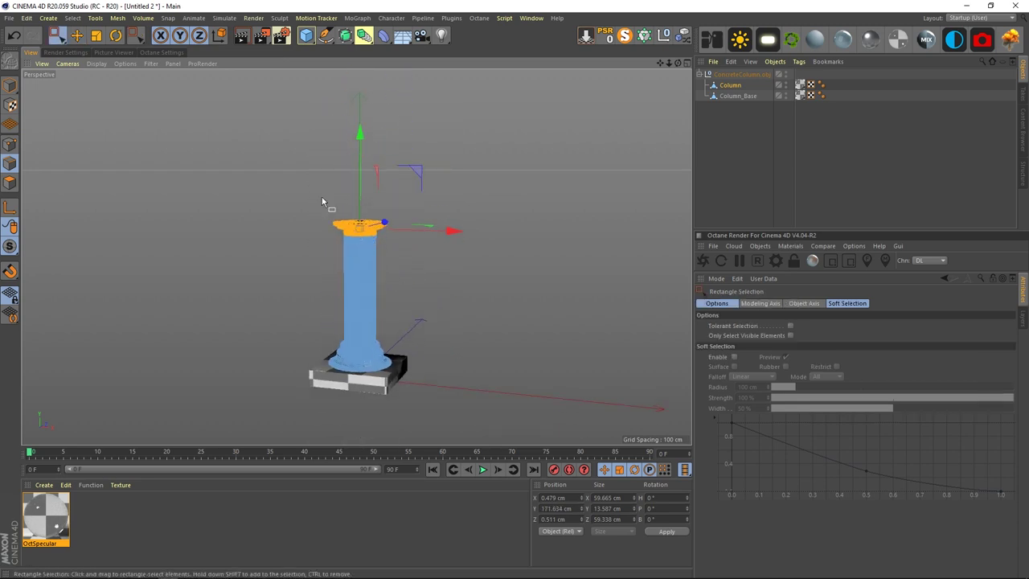
Step: Lower the selected capital further so the column becomes a short pedestal, and clear the selection
{"action": "left_click_drag", "start_coordinate": [410, 303], "coordinate": [410, 303]}
{"action": "key", "text": "e"}
{"action": "left_click_drag", "start_coordinate": [358, 136], "coordinate": [359, 213]}
{"action": "left_click", "coordinate": [744, 167]}
Step: Examine the corners and edges of the column's base block up close, and check the proportions of the shortened pedestal
{"action": "middle_click_drag", "start_coordinate": [439, 318], "coordinate": [483, 248], "text": "alt"}
{"action": "right_click_drag", "start_coordinate": [421, 303], "coordinate": [560, 244], "text": "alt"}
{"action": "scroll", "coordinate": [560, 247], "scroll_direction": "up", "scroll_amount": 5}
{"action": "left_click_drag", "start_coordinate": [572, 241], "coordinate": [619, 250], "text": "alt"}
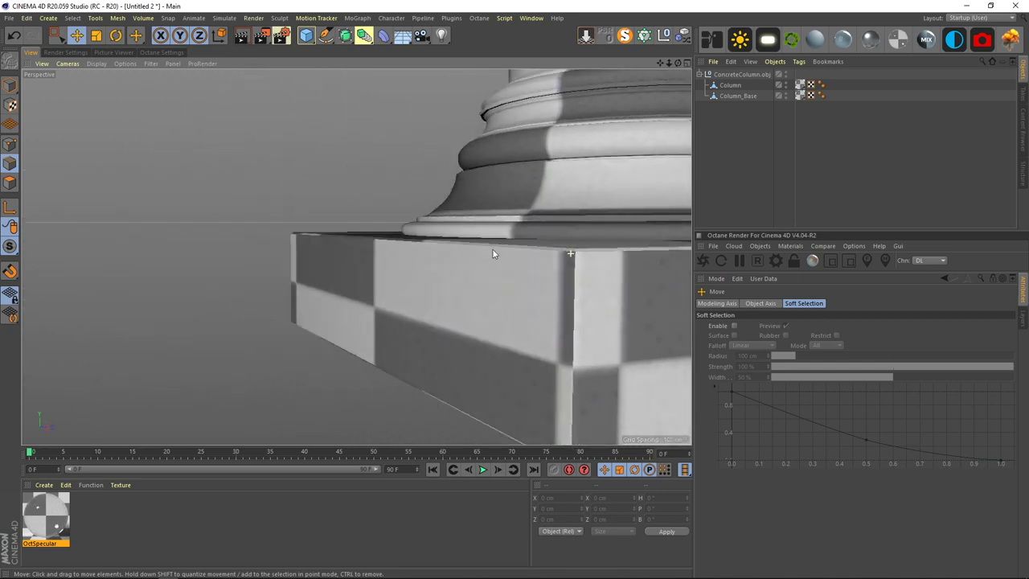
{"action": "left_click", "coordinate": [724, 97]}
{"action": "left_click_drag", "start_coordinate": [490, 241], "coordinate": [530, 248], "text": "alt"}
{"action": "scroll", "coordinate": [518, 258], "scroll_direction": "down", "scroll_amount": 8}
{"action": "middle_click_drag", "start_coordinate": [531, 249], "coordinate": [495, 266], "text": "alt"}
{"action": "left_click", "coordinate": [868, 132]}
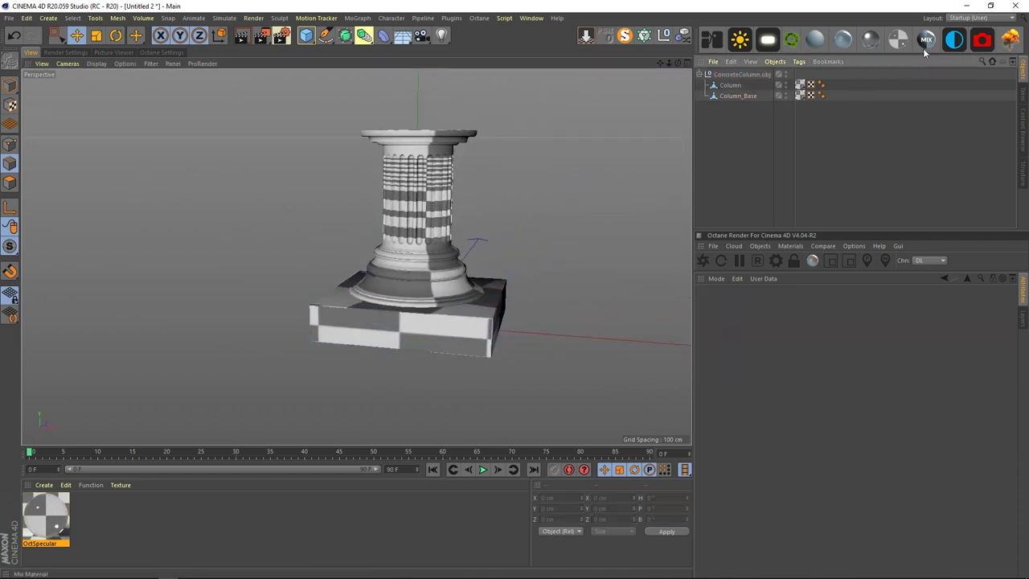
Step: End the MagicSolo isolation to bring back the room, and collapse the ConcreteColumn.obj group
{"action": "left_click", "coordinate": [626, 37]}
{"action": "mouse_move", "coordinate": [474, 225]}
{"action": "left_mouse_down", "text": "alt"}
{"action": "mouse_move", "coordinate": [506, 210]}
{"action": "mouse_move", "coordinate": [470, 212]}
{"action": "left_mouse_up", "text": "alt"}
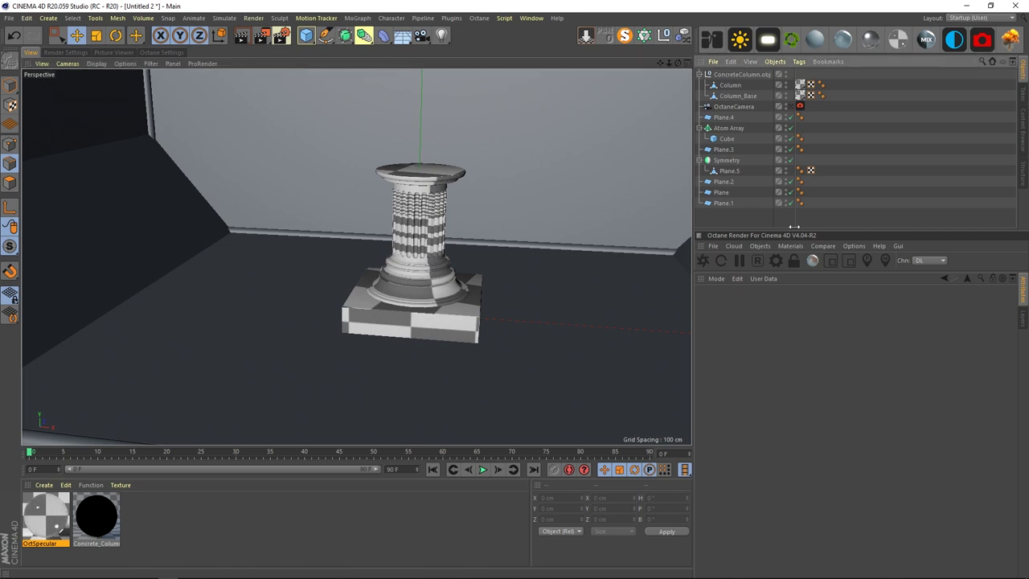
{"action": "left_click", "coordinate": [703, 74]}
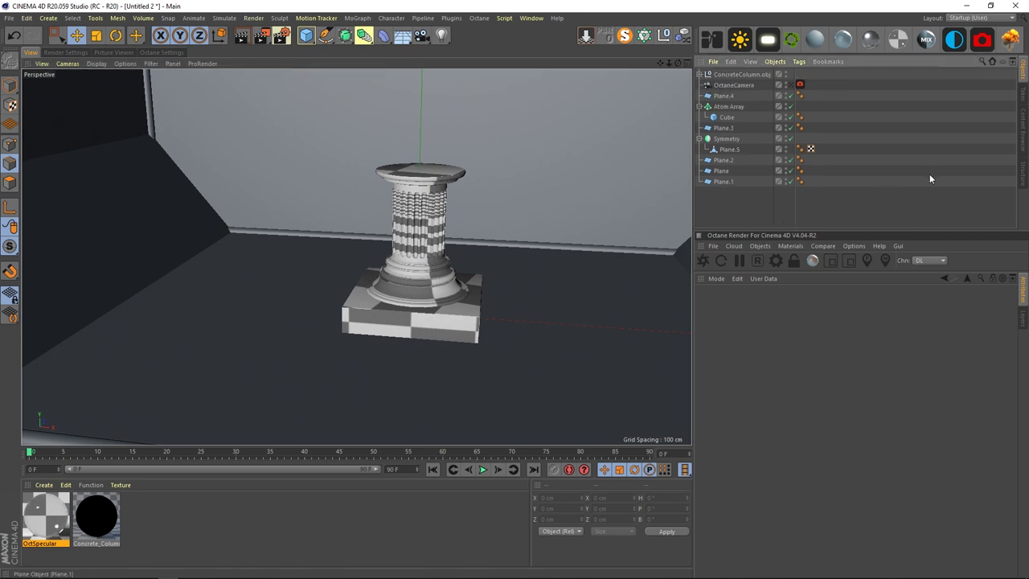
Step: Browse from the column's model folder to the source folder of the Louvre museum sculptures
{"action": "left_click", "coordinate": [1023, 141]}
{"action": "left_click", "coordinate": [1001, 62]}
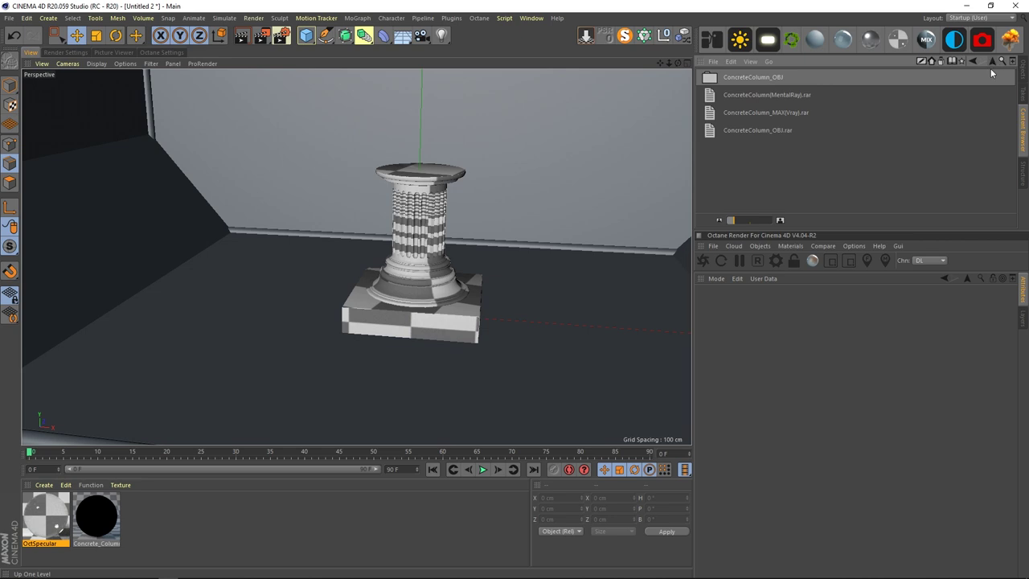
{"action": "left_click", "coordinate": [993, 62]}
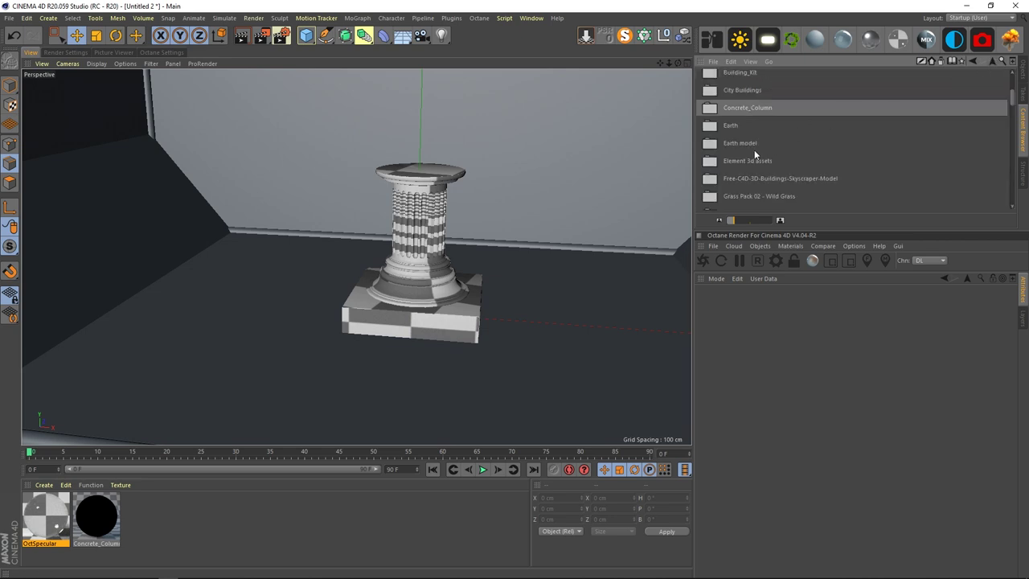
{"action": "scroll", "coordinate": [754, 150], "scroll_direction": "down", "scroll_amount": 5}
{"action": "double_click", "coordinate": [743, 169]}
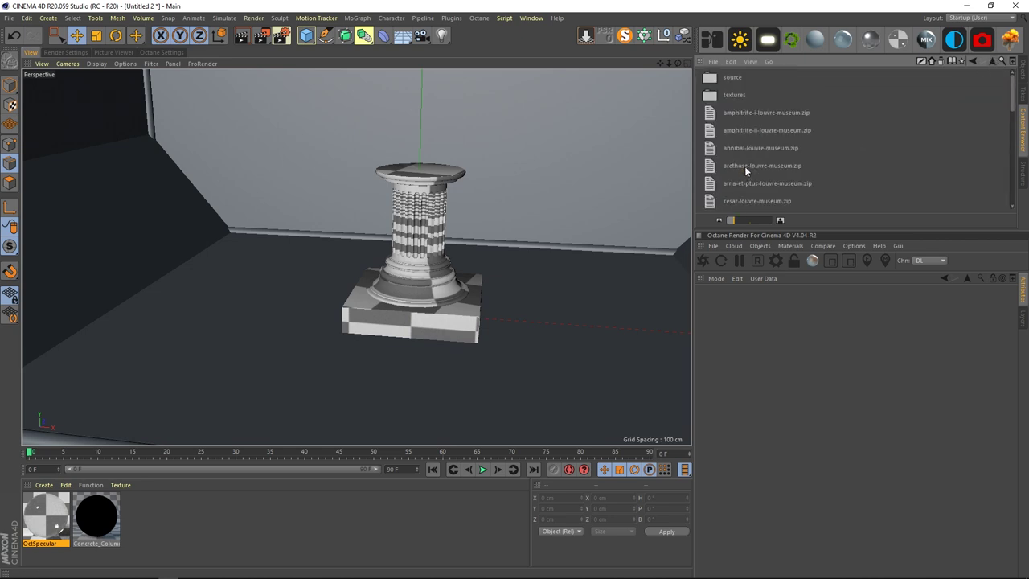
{"action": "double_click", "coordinate": [739, 78]}
Step: Merge VASE.obj into the scene, accepting the import settings
{"action": "scroll", "coordinate": [762, 117], "scroll_direction": "down", "scroll_amount": 10}
{"action": "right_click", "coordinate": [740, 185]}
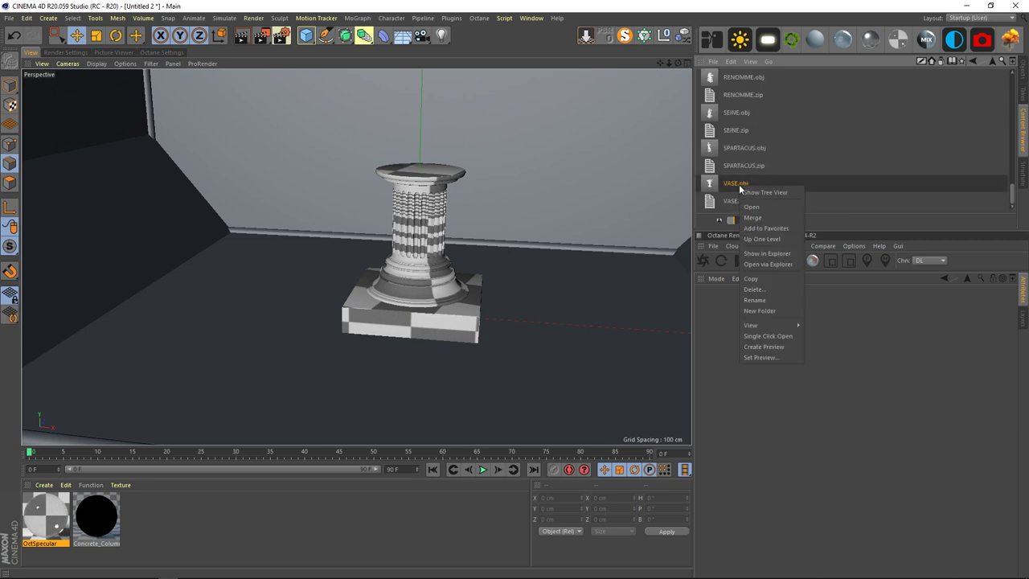
{"action": "left_click", "coordinate": [763, 217]}
{"action": "left_click", "coordinate": [774, 334]}
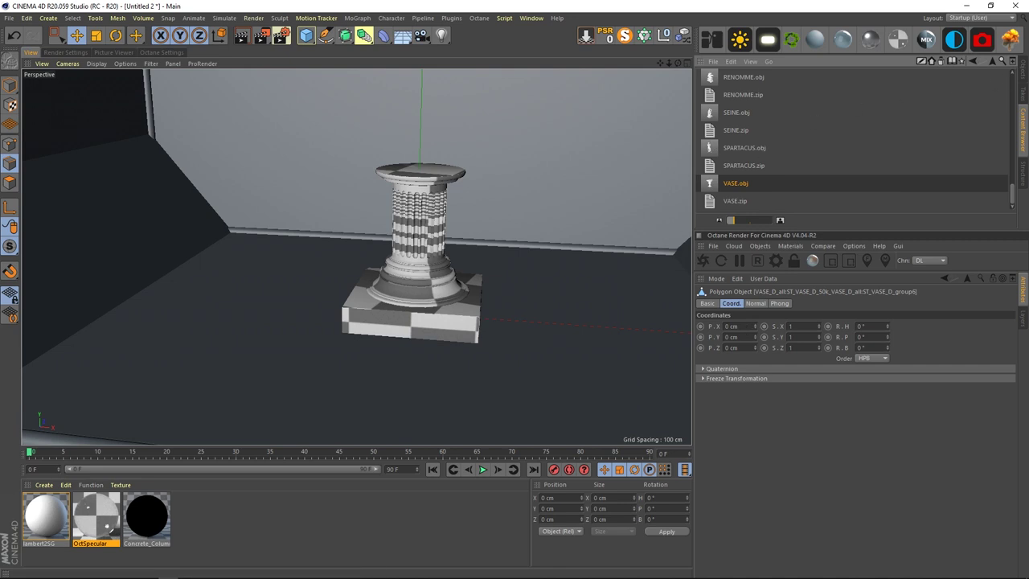
Step: Return to the scene's object list and switch to Model mode for the imported vase
{"action": "left_click", "coordinate": [1022, 69]}
{"action": "scroll", "coordinate": [530, 221], "scroll_direction": "down", "scroll_amount": 15}
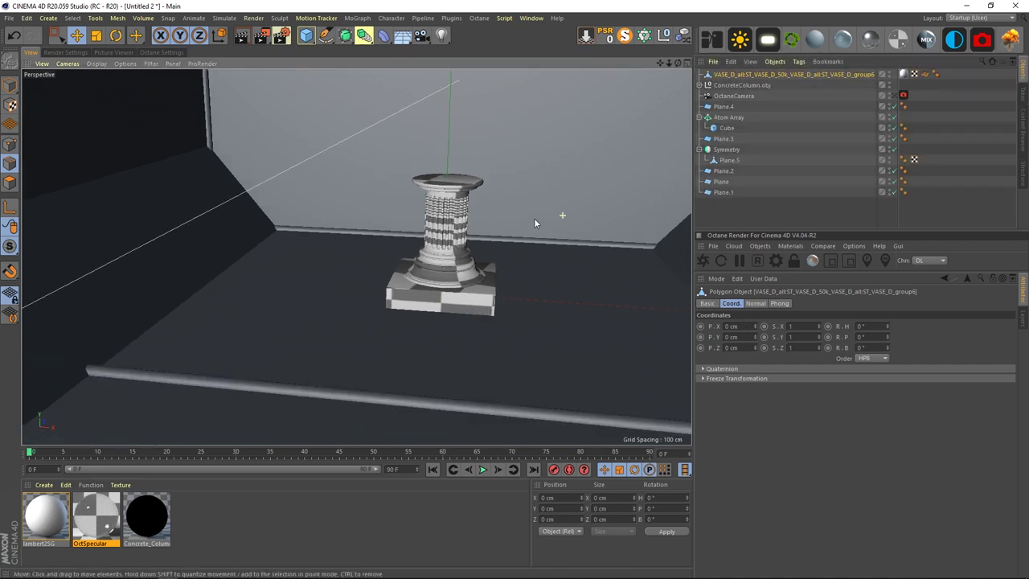
{"action": "scroll", "coordinate": [537, 221], "scroll_direction": "up", "scroll_amount": 8}
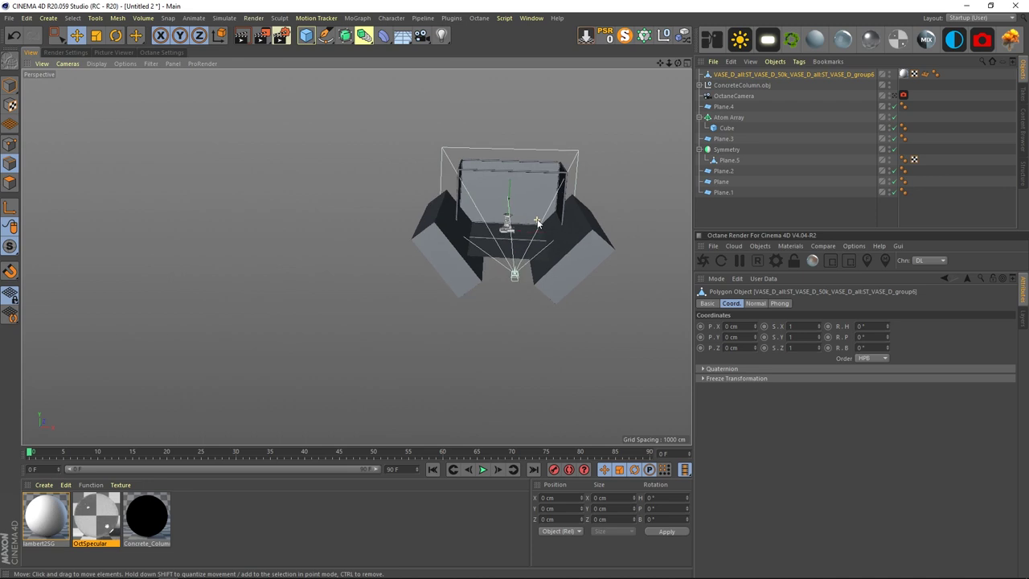
{"action": "left_click_drag", "start_coordinate": [530, 220], "coordinate": [516, 248], "text": "alt"}
{"action": "left_click", "coordinate": [9, 85]}
{"action": "scroll", "coordinate": [507, 220], "scroll_direction": "up", "scroll_amount": 7}
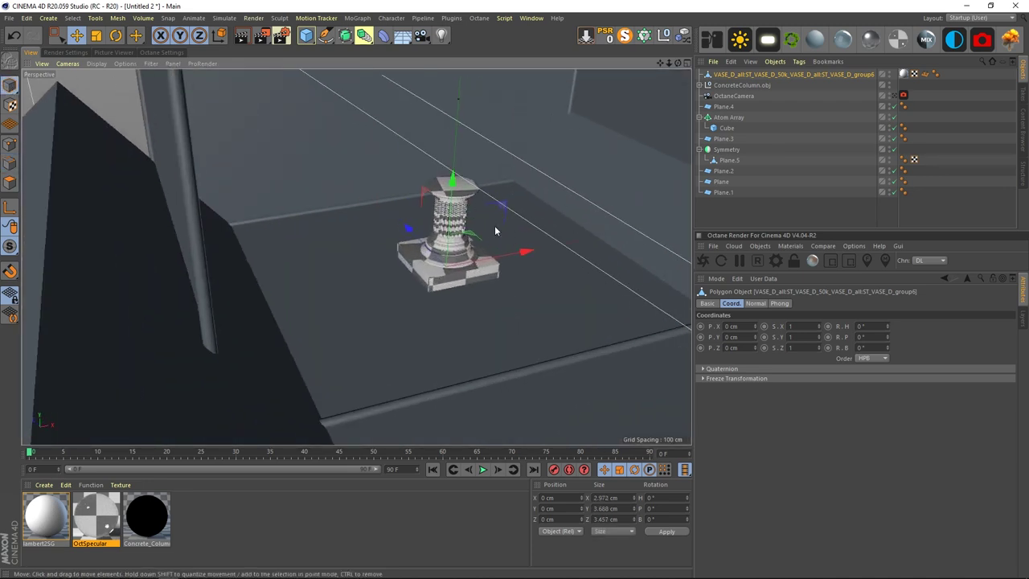
{"action": "key", "text": "t"}
{"action": "left_click_drag", "start_coordinate": [495, 229], "coordinate": [680, 269]}
{"action": "left_click_drag", "start_coordinate": [626, 232], "coordinate": [627, 232]}
{"action": "key", "text": "ctrl+z"}
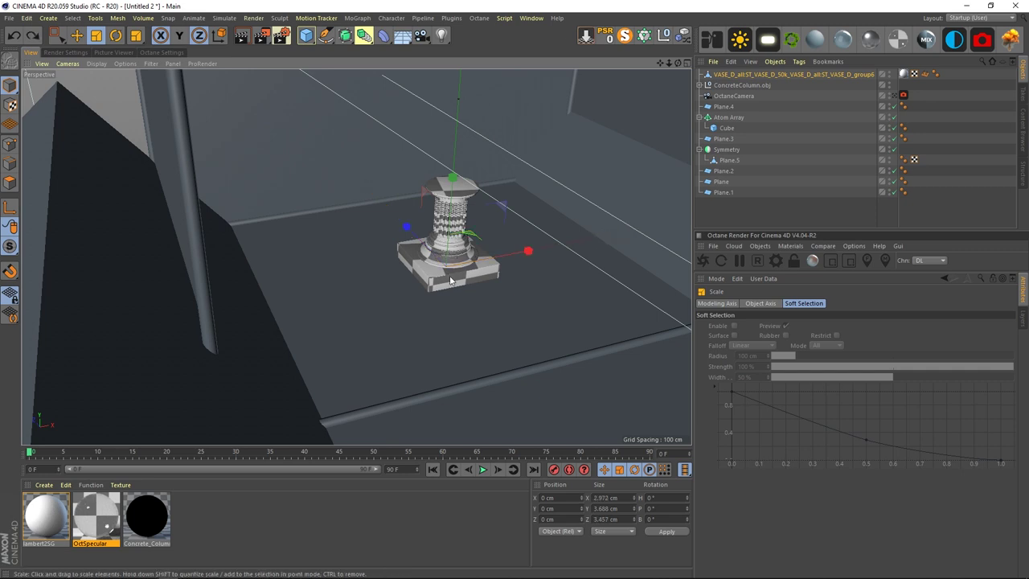
{"action": "left_click_drag", "start_coordinate": [489, 285], "coordinate": [673, 284]}
{"action": "left_click", "coordinate": [733, 76]}
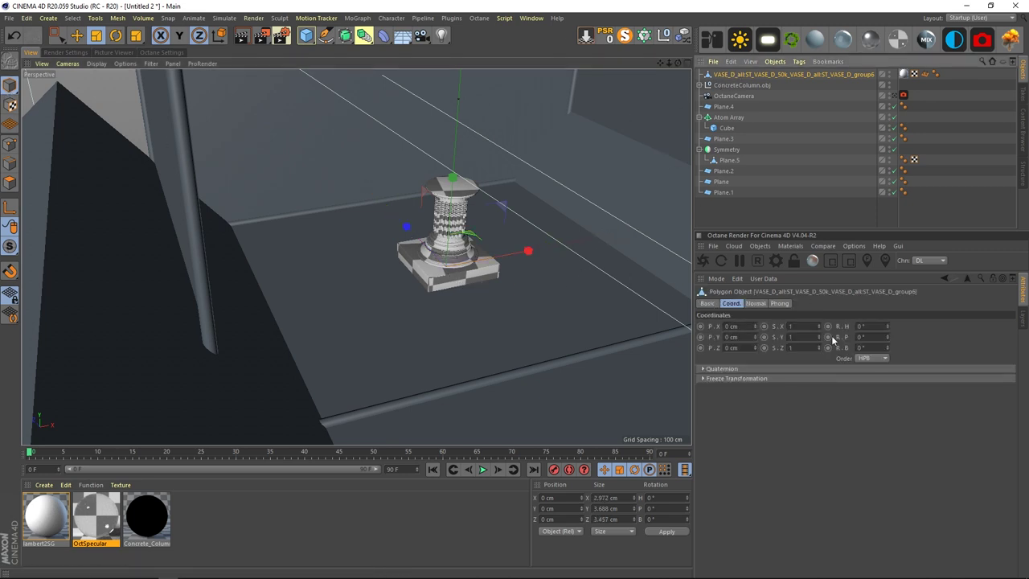
{"action": "left_click_drag", "start_coordinate": [566, 204], "coordinate": [693, 204]}
{"action": "key", "text": "e"}
{"action": "key", "text": "ctrl+z"}
Step: Move the vase along X to about -111 cm so it stands beside the column
{"action": "left_click_drag", "start_coordinate": [521, 258], "coordinate": [433, 278]}
{"action": "right_click_drag", "start_coordinate": [356, 291], "coordinate": [414, 268], "text": "alt"}
{"action": "key", "text": "r"}
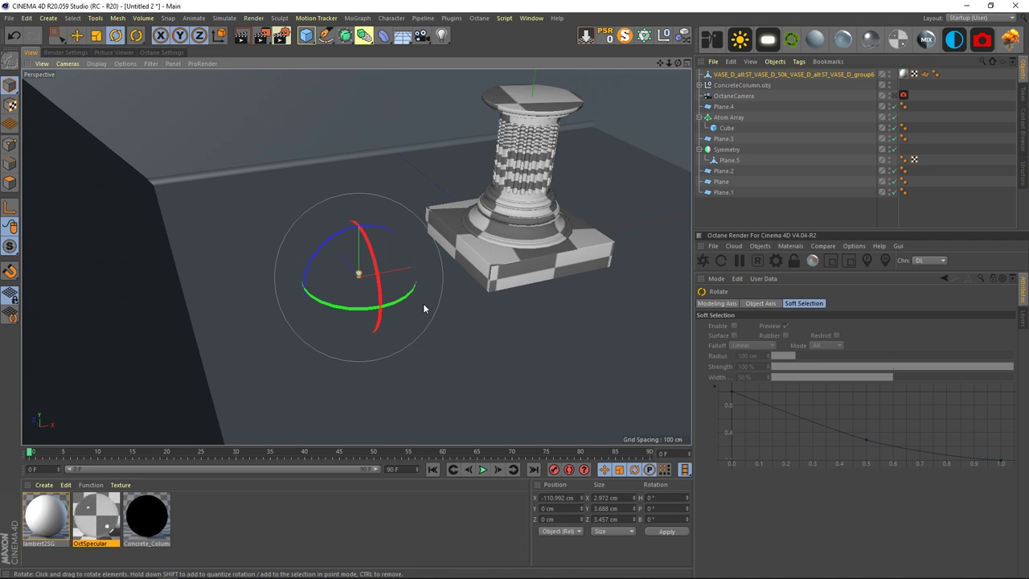
{"action": "key", "text": "e"}
{"action": "key", "text": "t"}
{"action": "left_click_drag", "start_coordinate": [361, 324], "coordinate": [673, 297]}
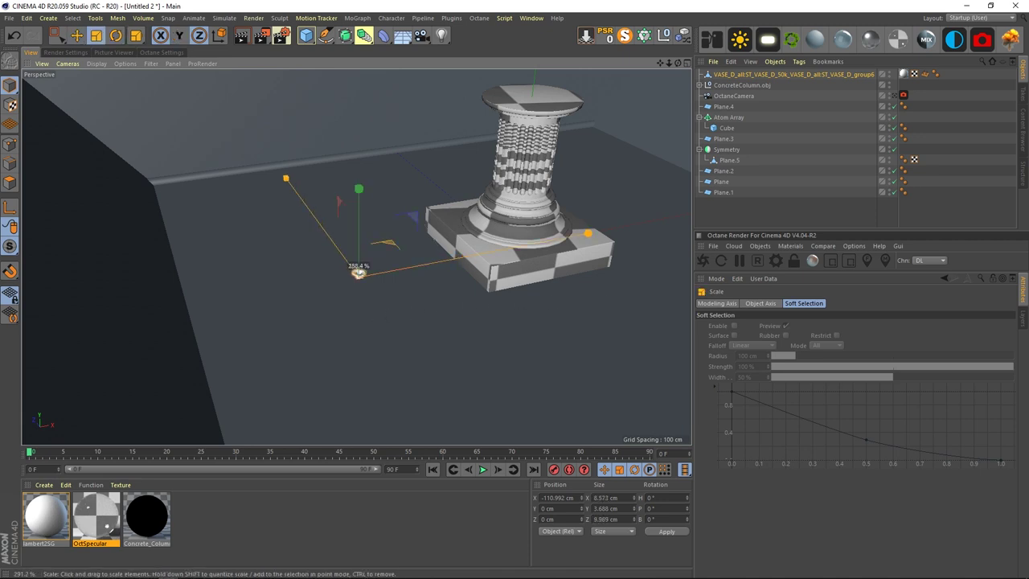
{"action": "key", "text": "ctrl+z"}
{"action": "left_click_drag", "start_coordinate": [359, 188], "coordinate": [360, 182]}
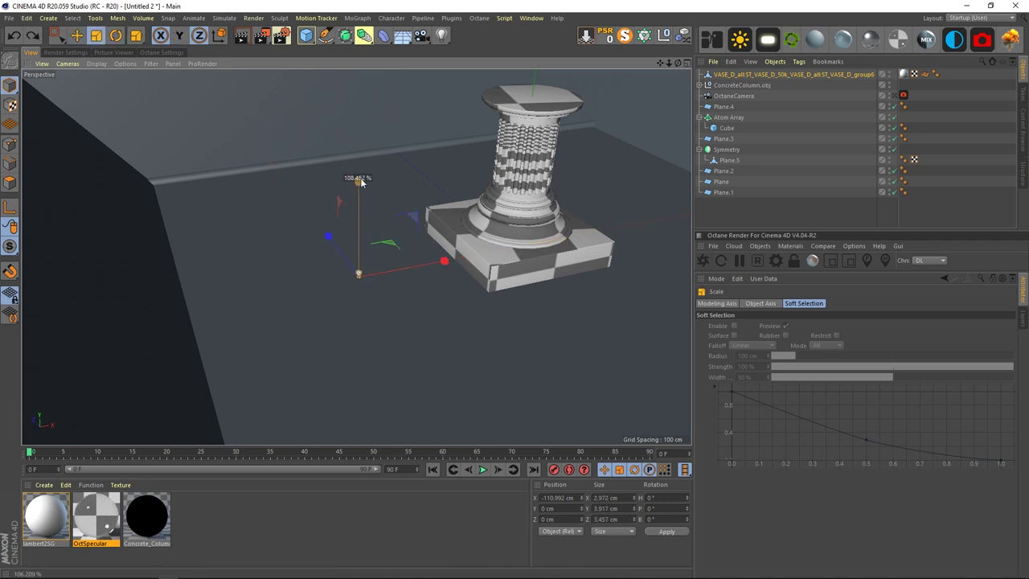
{"action": "left_click_drag", "start_coordinate": [380, 106], "coordinate": [381, 105]}
{"action": "key", "text": "ctrl+z"}
Step: Scale the vase up uniformly to about 74 × 91 × 86 cm
{"action": "left_click", "coordinate": [785, 76]}
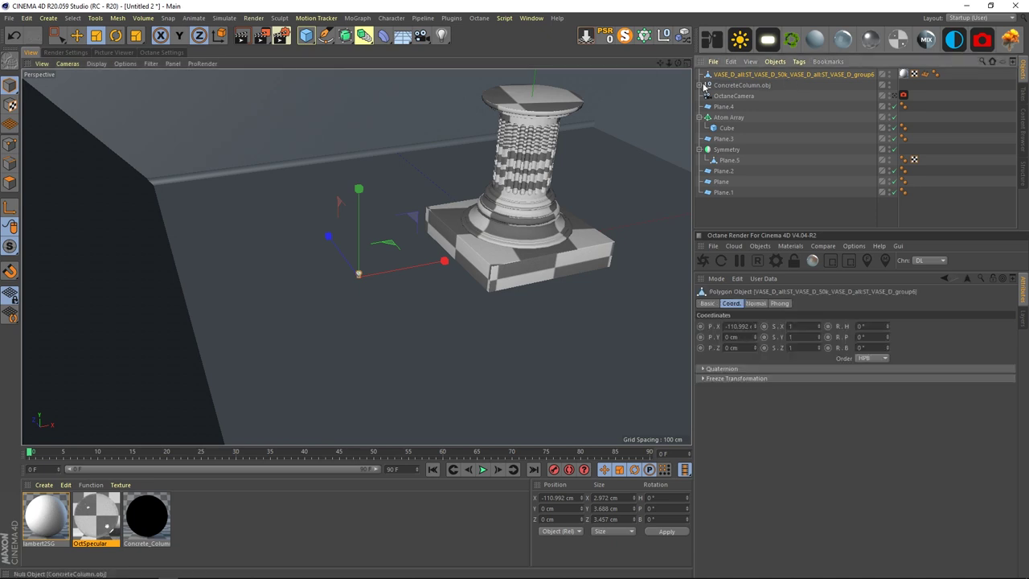
{"action": "left_click_drag", "start_coordinate": [414, 301], "coordinate": [335, 356]}
{"action": "key", "text": "e"}
{"action": "mouse_move", "coordinate": [574, 297]}
{"action": "left_mouse_down", "text": "alt"}
{"action": "mouse_move", "coordinate": [375, 311]}
{"action": "mouse_move", "coordinate": [289, 276]}
{"action": "mouse_move", "coordinate": [238, 307]}
{"action": "left_mouse_up", "text": "alt"}
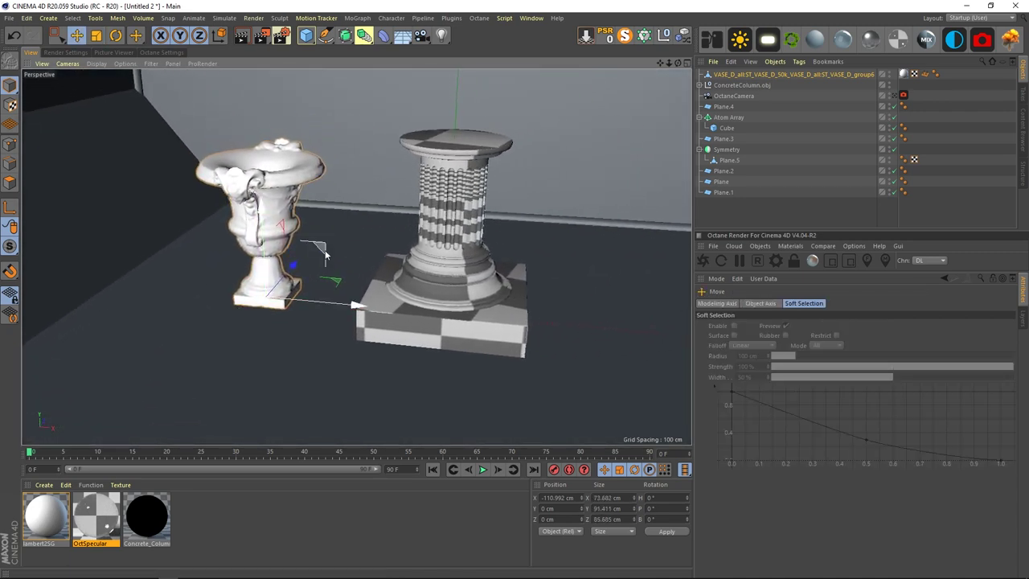
Step: In the Top view, move the vase along X to about -2.7 cm, over the column
{"action": "middle_click", "coordinate": [499, 263]}
{"action": "scroll", "coordinate": [514, 130], "scroll_direction": "up", "scroll_amount": 5}
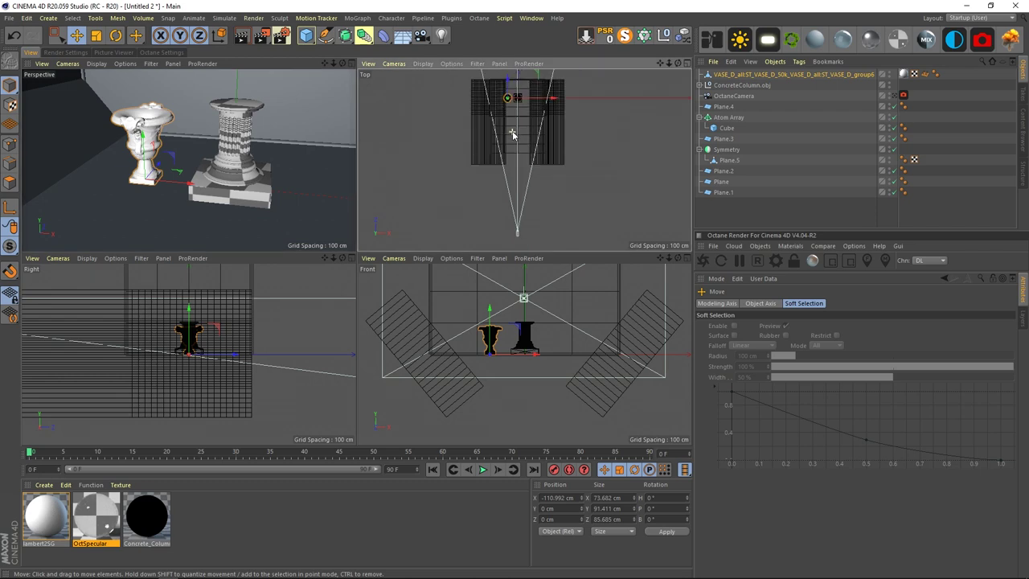
{"action": "scroll", "coordinate": [498, 145], "scroll_direction": "up", "scroll_amount": 1}
{"action": "left_click_drag", "start_coordinate": [489, 138], "coordinate": [536, 137]}
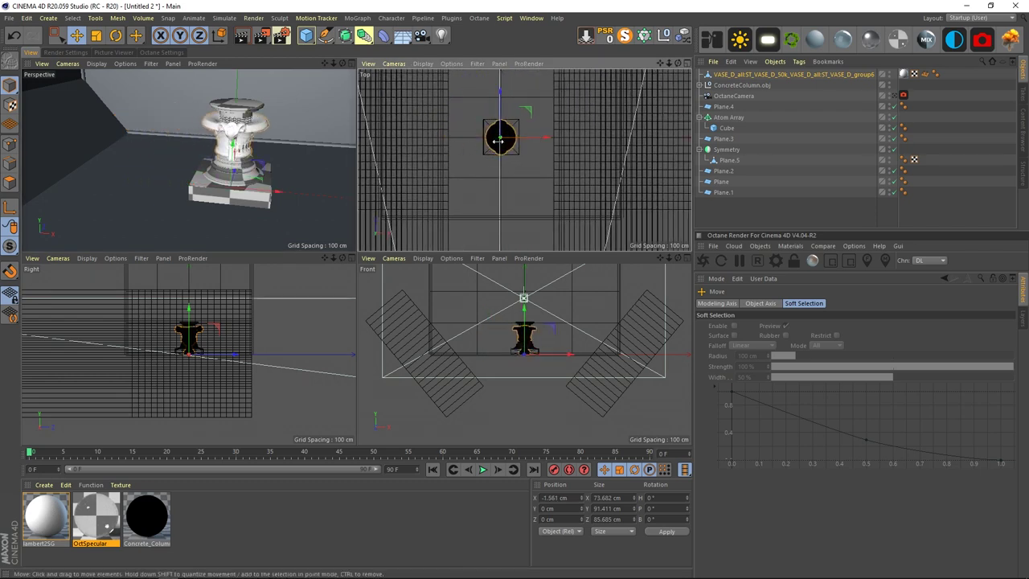
{"action": "scroll", "coordinate": [506, 141], "scroll_direction": "up", "scroll_amount": 6}
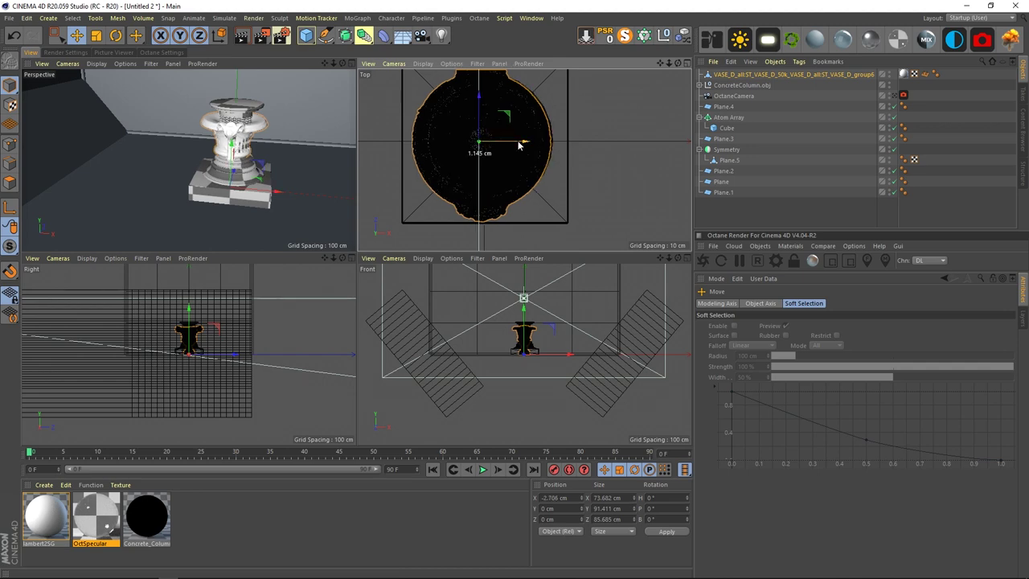
Step: In the Front view, raise the vase to a Y position of about 102 cm so it rests on the column's capital
{"action": "left_click_drag", "start_coordinate": [531, 330], "coordinate": [531, 296]}
{"action": "scroll", "coordinate": [515, 336], "scroll_direction": "up", "scroll_amount": 5}
{"action": "scroll", "coordinate": [508, 336], "scroll_direction": "up", "scroll_amount": 8}
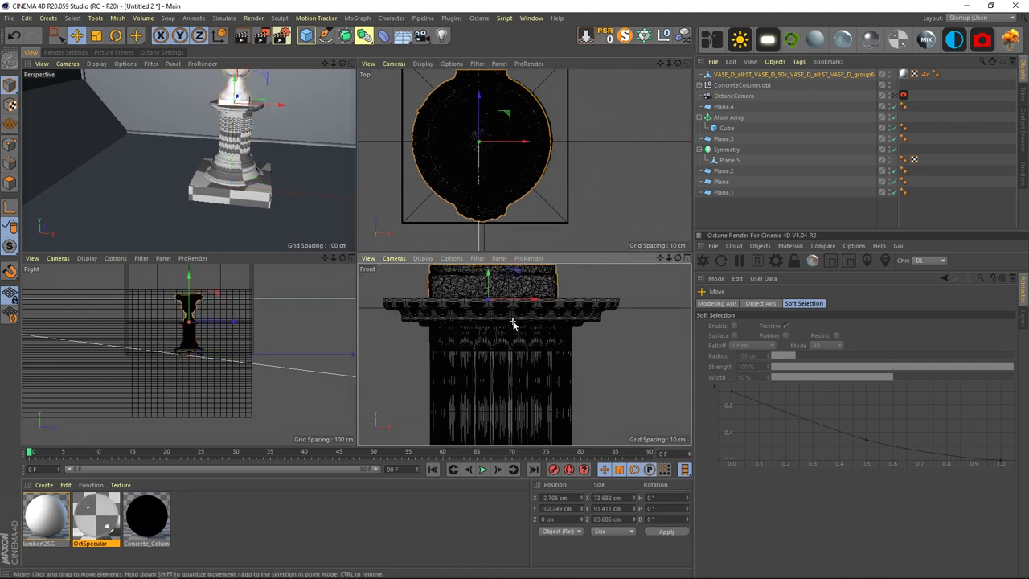
{"action": "middle_click_drag", "start_coordinate": [521, 370], "coordinate": [520, 373], "text": "alt"}
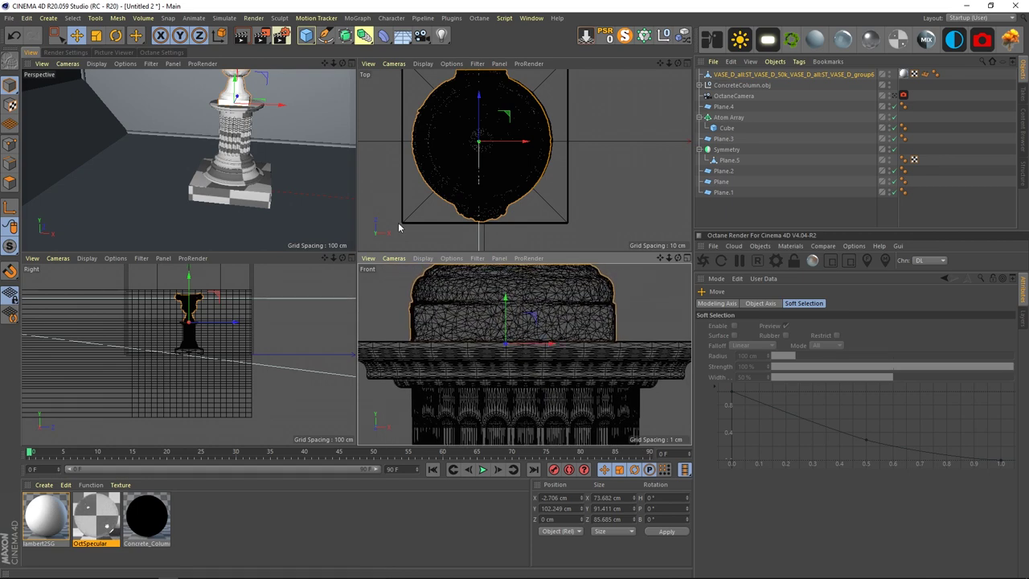
Step: Rotate the vase's heading to -90° so its handles point sideways
{"action": "middle_click_drag", "start_coordinate": [231, 108], "coordinate": [240, 147], "text": "alt"}
{"action": "key", "text": "r"}
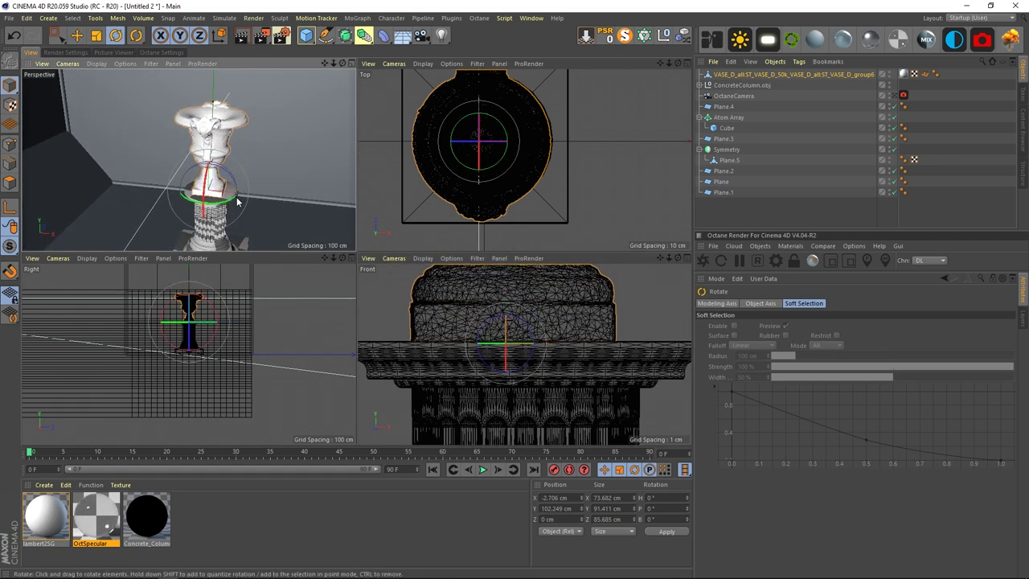
{"action": "left_click_drag", "start_coordinate": [226, 206], "coordinate": [172, 202]}
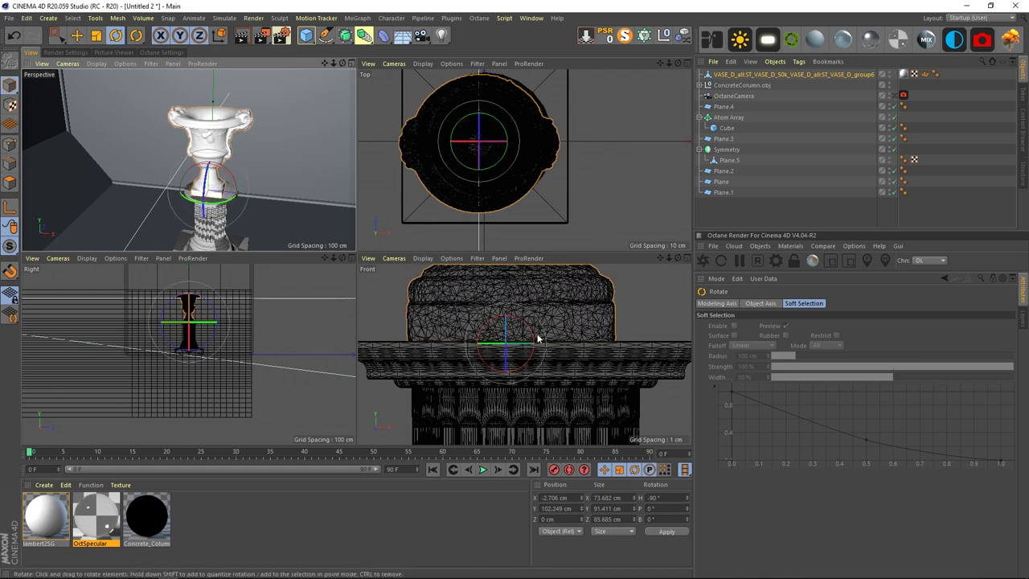
Step: Centre the vase on the capital at about X 0.1 cm and Z 1.4 cm, and return to a single Perspective view
{"action": "scroll", "coordinate": [527, 340], "scroll_direction": "down", "scroll_amount": 3}
{"action": "key", "text": "e"}
{"action": "left_click_drag", "start_coordinate": [533, 345], "coordinate": [553, 344]}
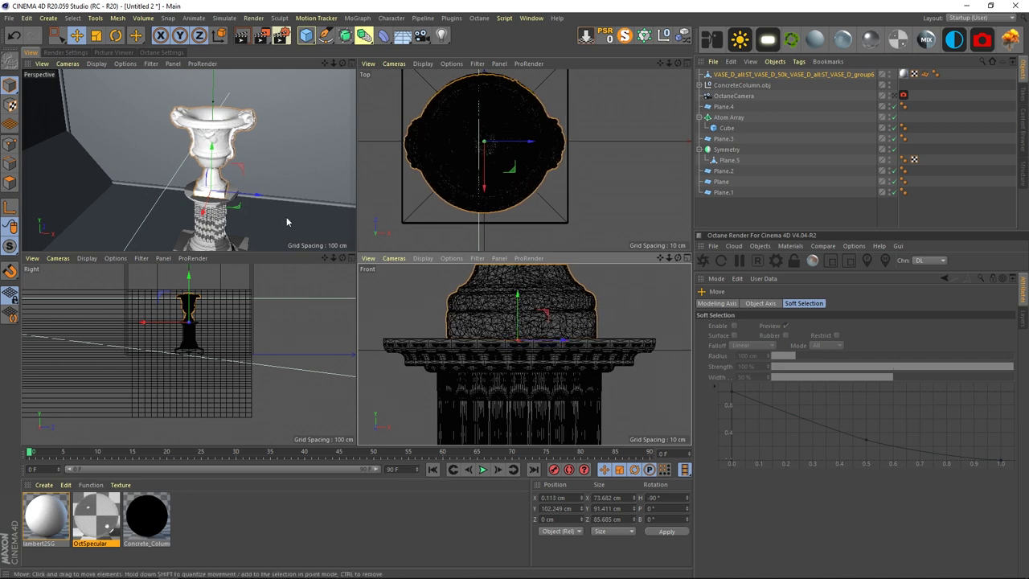
{"action": "middle_click_drag", "start_coordinate": [553, 137], "coordinate": [549, 159], "text": "alt"}
{"action": "left_click_drag", "start_coordinate": [483, 201], "coordinate": [482, 199]}
{"action": "middle_click", "coordinate": [257, 177]}
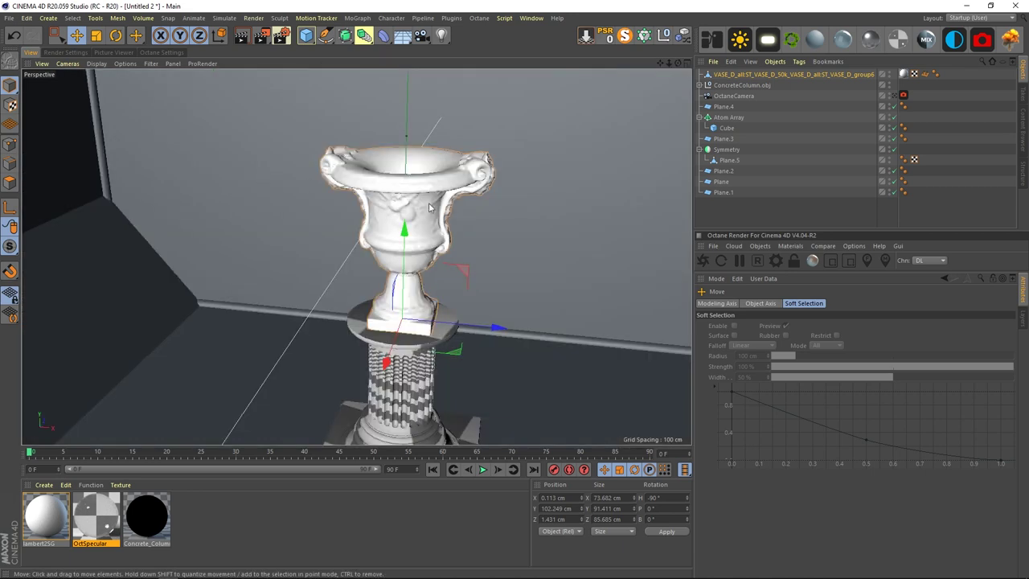
Step: Deselect the vase and view the scene through OctaneCamera
{"action": "left_click", "coordinate": [753, 215]}
{"action": "scroll", "coordinate": [358, 298], "scroll_direction": "down", "scroll_amount": 5}
{"action": "middle_click_drag", "start_coordinate": [357, 298], "coordinate": [404, 252], "text": "alt"}
{"action": "left_click", "coordinate": [903, 95]}
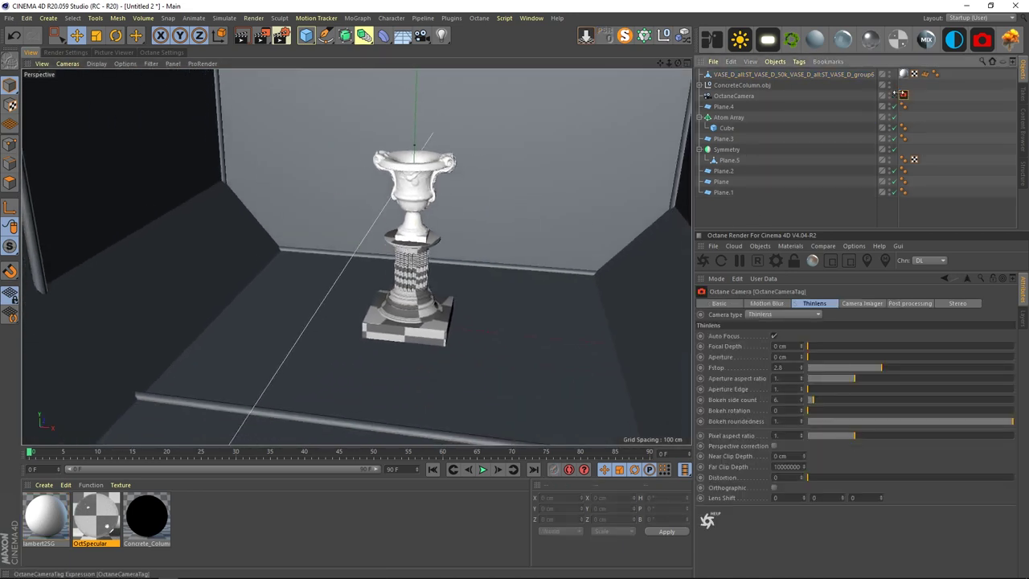
{"action": "left_click", "coordinate": [893, 95]}
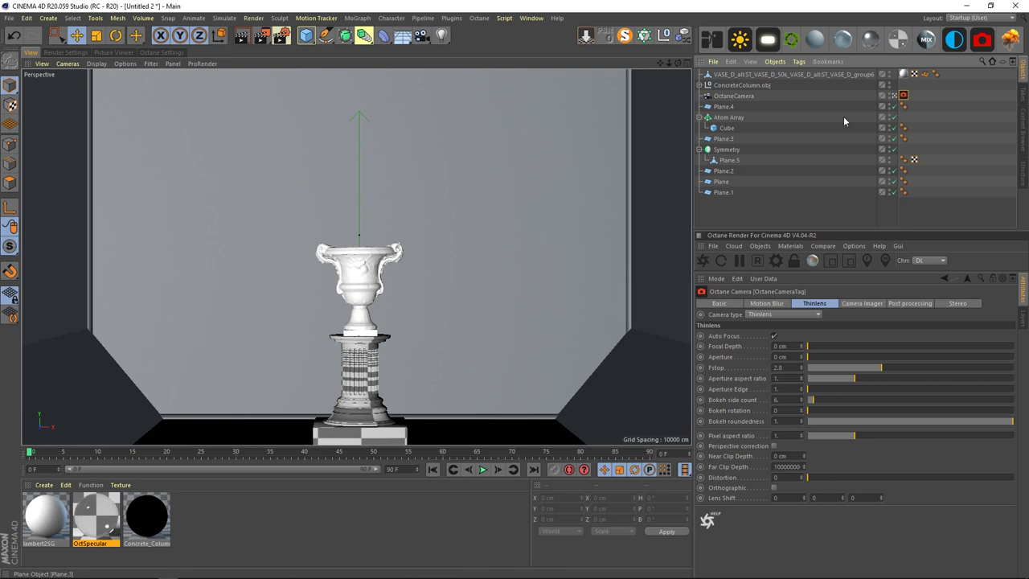
Step: Set the OctaneCamera's pitch rotation to -2° to frame the whole pedestal and vase
{"action": "left_click", "coordinate": [734, 96]}
{"action": "left_click", "coordinate": [887, 349]}
{"action": "left_click", "coordinate": [887, 349]}
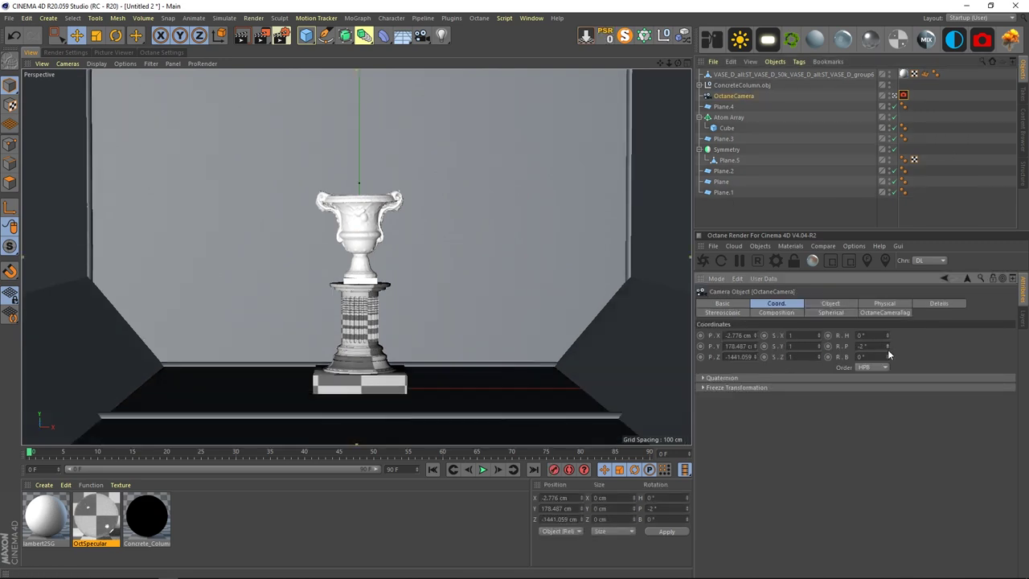
Step: Set the OctaneCamera's pitch rotation to -1° and deselect it
{"action": "left_click", "coordinate": [888, 344]}
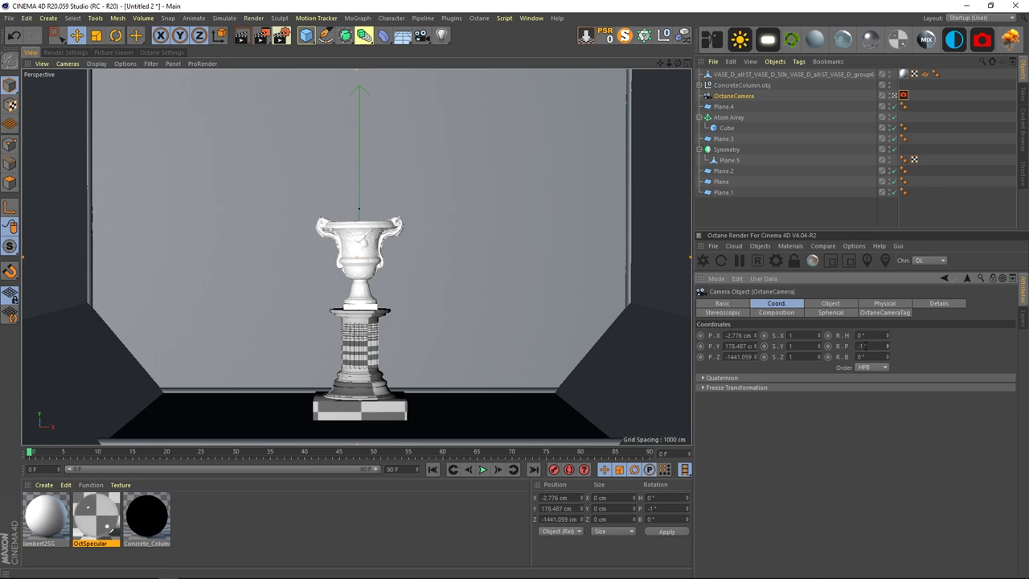
{"action": "left_click", "coordinate": [775, 220]}
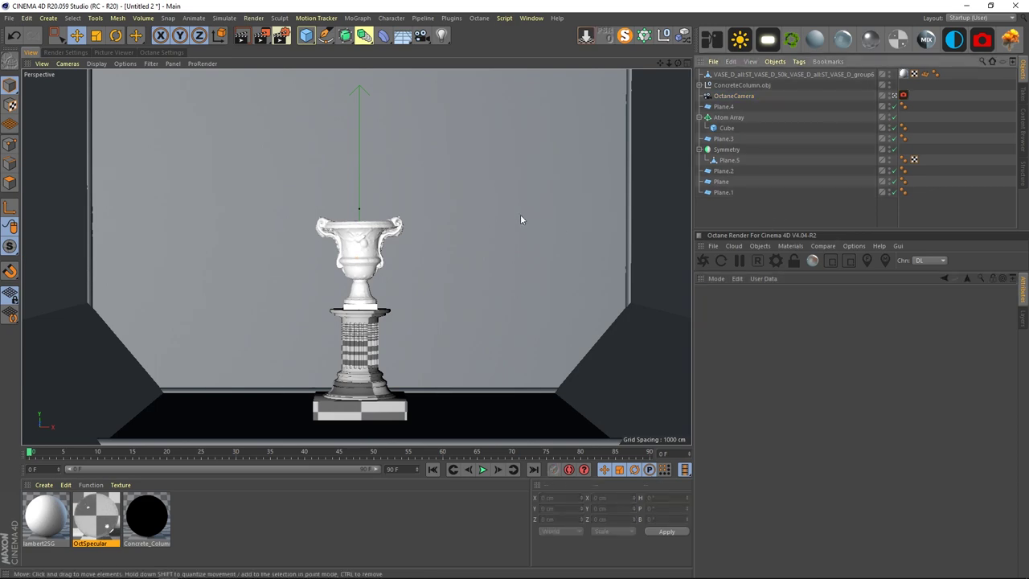
{"action": "middle_click", "coordinate": [521, 216]}
{"action": "middle_click", "coordinate": [451, 201]}
{"action": "middle_click", "coordinate": [451, 201]}
{"action": "middle_click", "coordinate": [133, 170]}
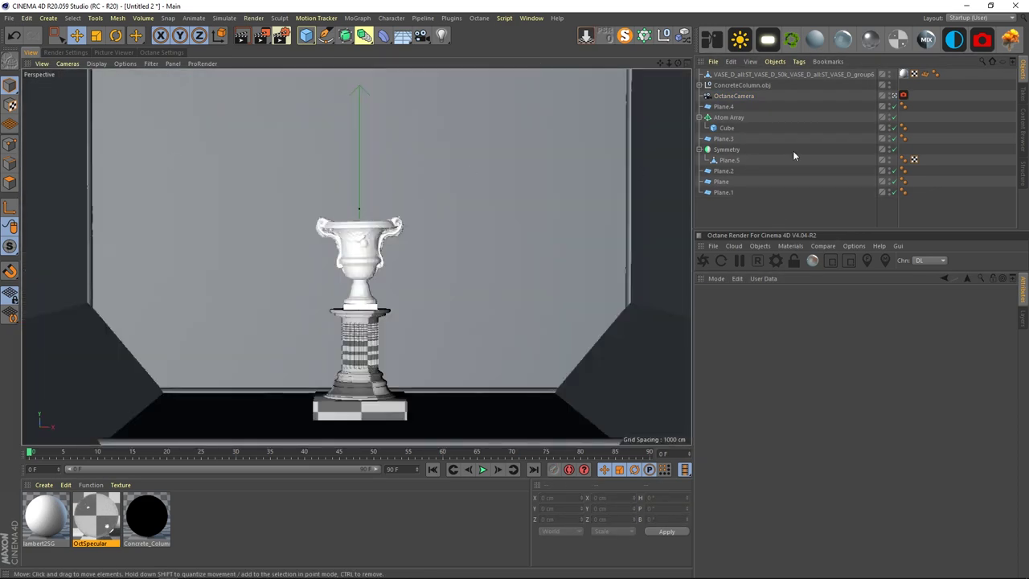
Step: Leave the OctaneCamera view to see the whole room from outside and select the Cube inside the Atom Array
{"action": "left_click", "coordinate": [815, 77]}
{"action": "left_click", "coordinate": [894, 97]}
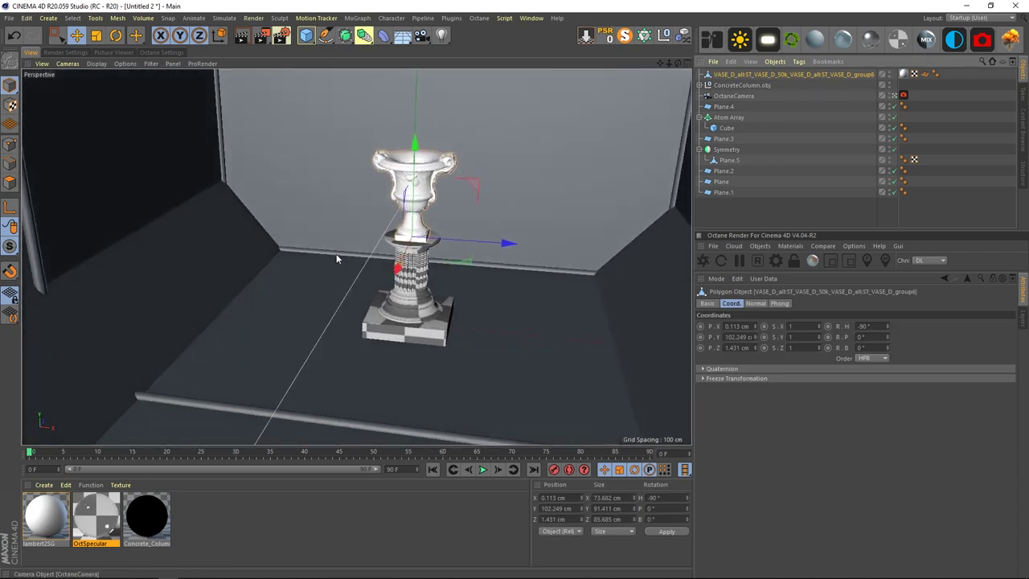
{"action": "right_click_drag", "start_coordinate": [336, 253], "coordinate": [271, 259], "text": "alt"}
{"action": "left_click_drag", "start_coordinate": [272, 259], "coordinate": [504, 235], "text": "alt"}
{"action": "left_click", "coordinate": [727, 128]}
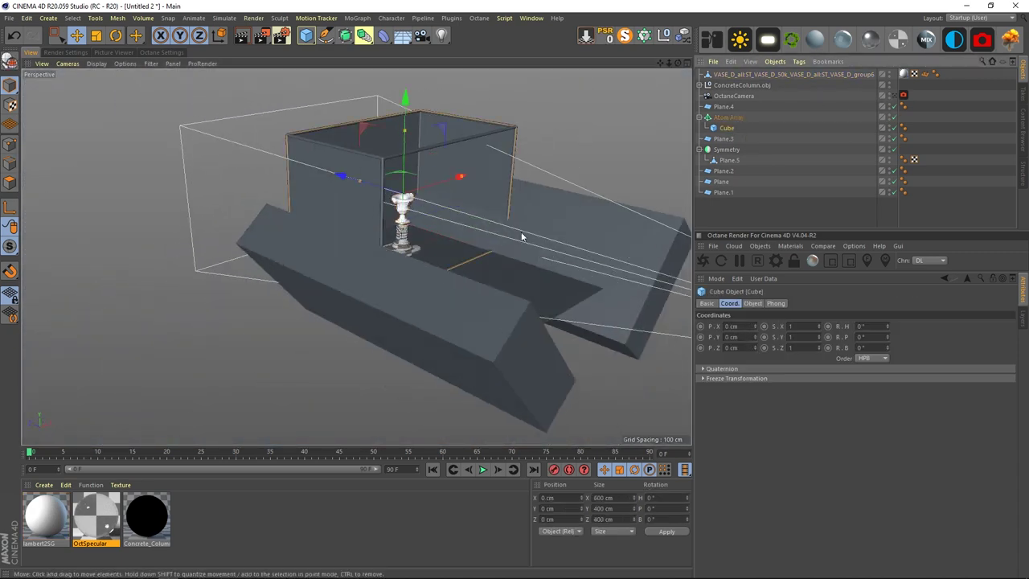
Step: Try to stretch the Atom Array's Cube along Z, set its depth to 600 cm, and undo the resizing
{"action": "left_click_drag", "start_coordinate": [362, 184], "coordinate": [301, 165]}
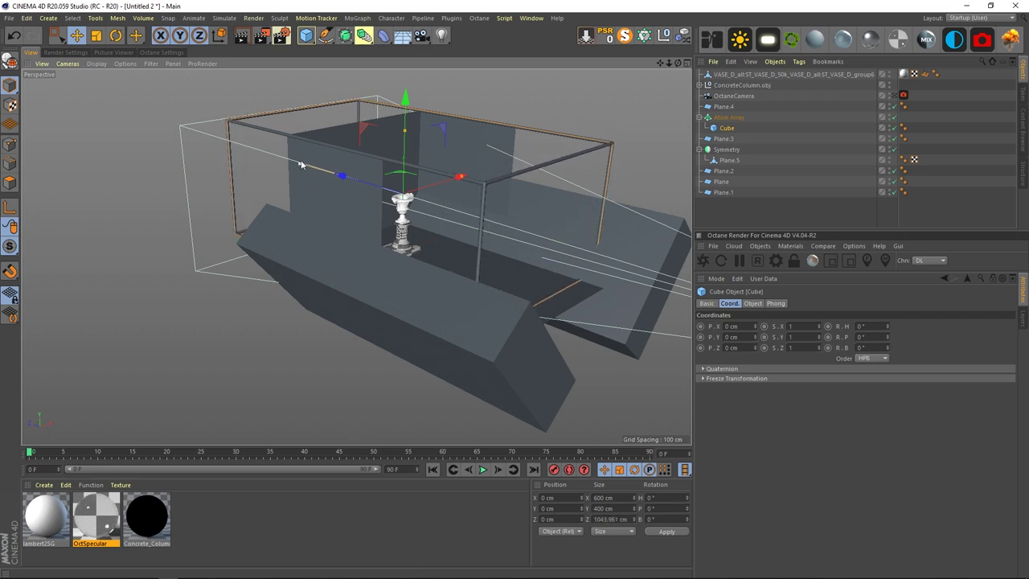
{"action": "double_click", "coordinate": [617, 520]}
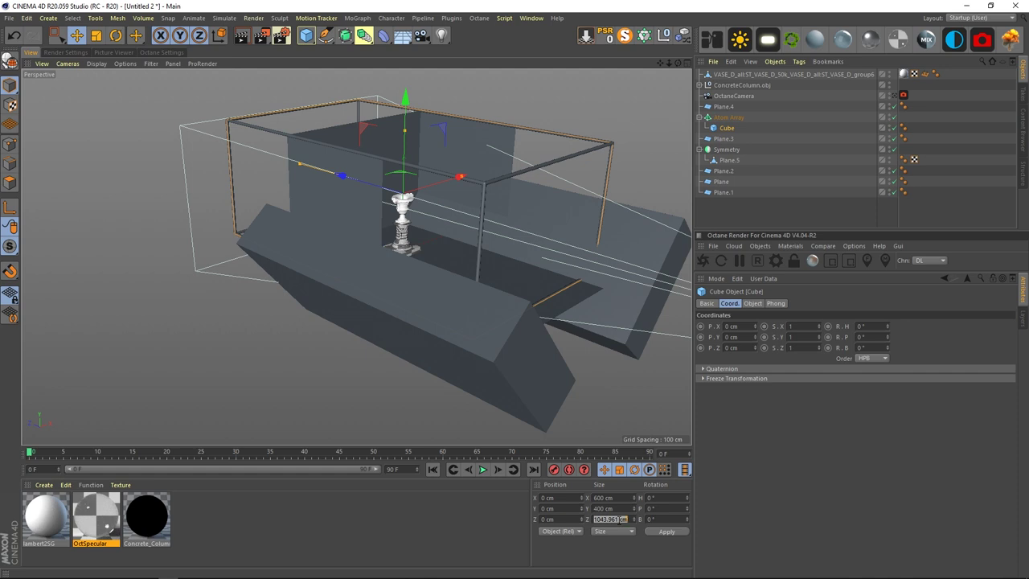
{"action": "type", "text": "600"}
{"action": "key", "text": "Return"}
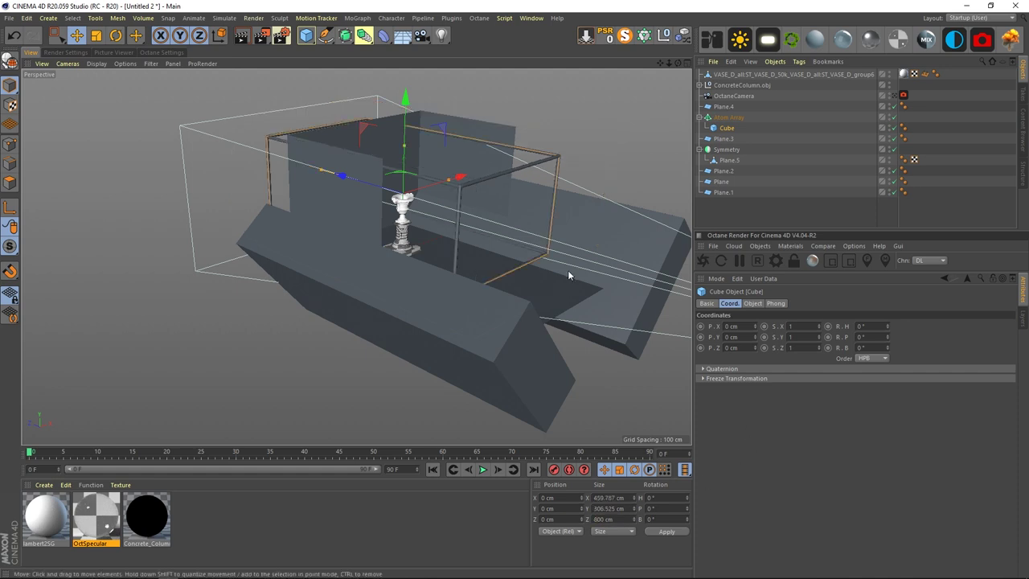
{"action": "left_click_drag", "start_coordinate": [355, 191], "coordinate": [384, 188]}
{"action": "left_click_drag", "start_coordinate": [554, 306], "coordinate": [468, 270], "text": "alt"}
{"action": "key", "text": "ctrl+z"}
{"action": "key", "text": "ctrl+z"}
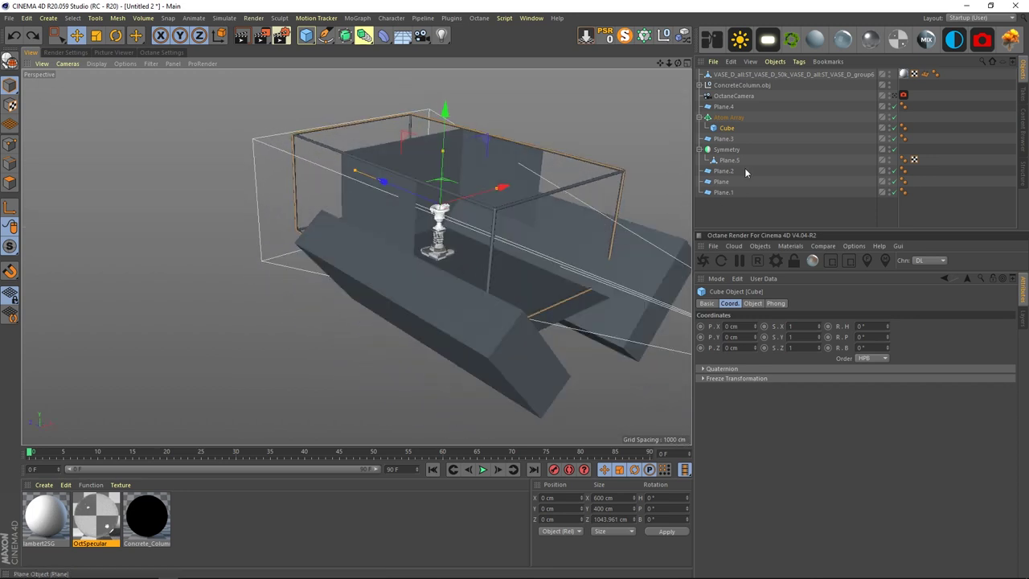
Step: Set the Cube's Z size to 800 cm and move it to -200 cm along Z
{"action": "left_click", "coordinate": [726, 130]}
{"action": "left_click", "coordinate": [753, 303]}
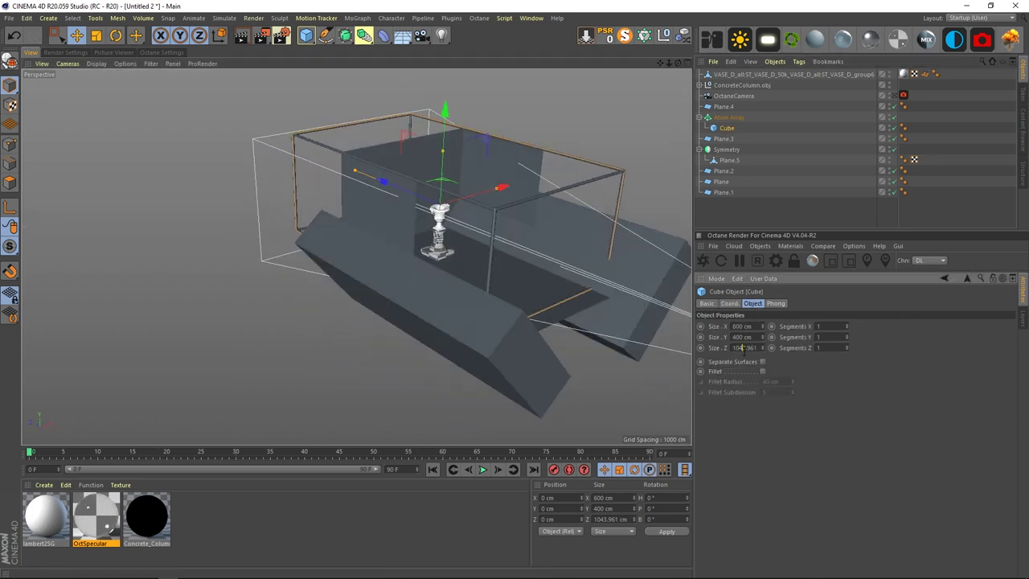
{"action": "left_click", "coordinate": [743, 348]}
{"action": "type", "text": "800"}
{"action": "key", "text": "Return"}
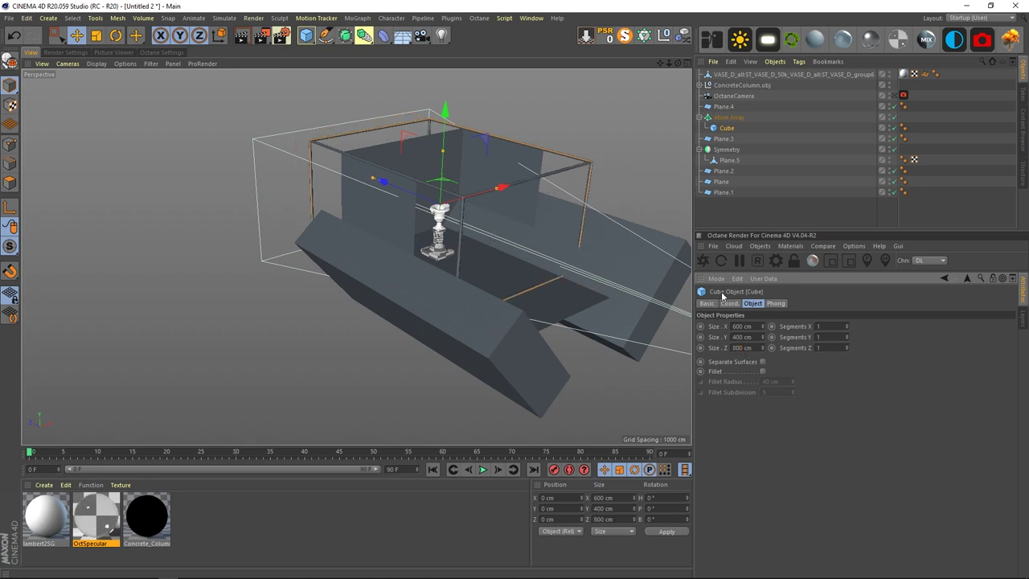
{"action": "left_click_drag", "start_coordinate": [386, 184], "coordinate": [430, 203]}
{"action": "left_click", "coordinate": [820, 205]}
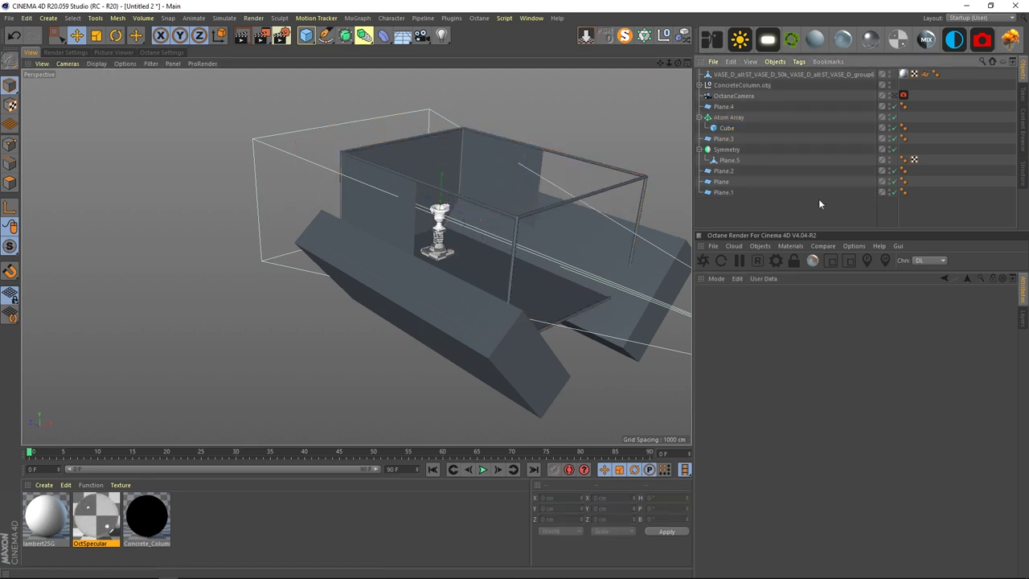
Step: Return to the OctaneCamera view and move the Symmetry object with the angled panels to about 63 cm along Z
{"action": "left_click", "coordinate": [893, 95]}
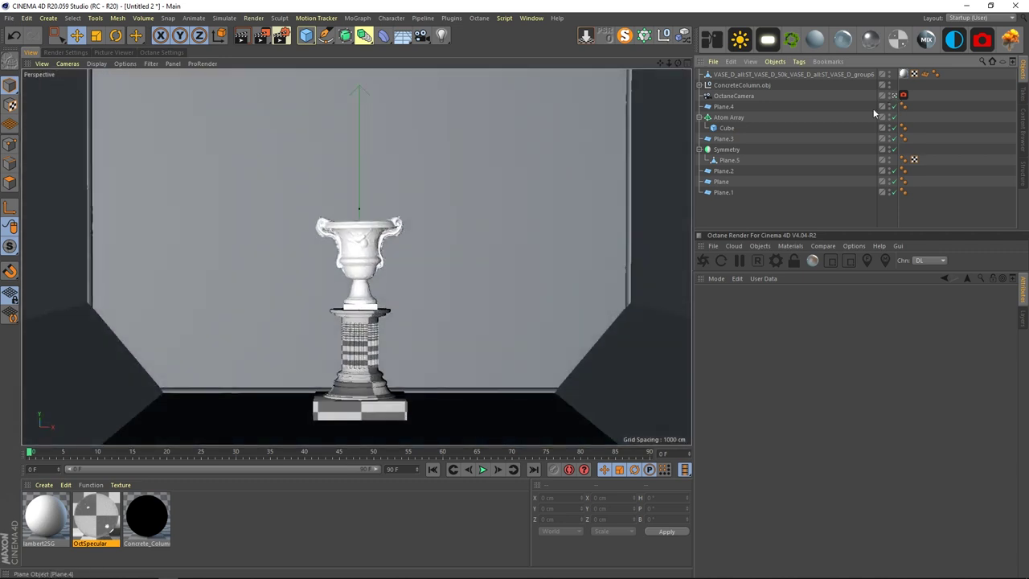
{"action": "left_click", "coordinate": [550, 404]}
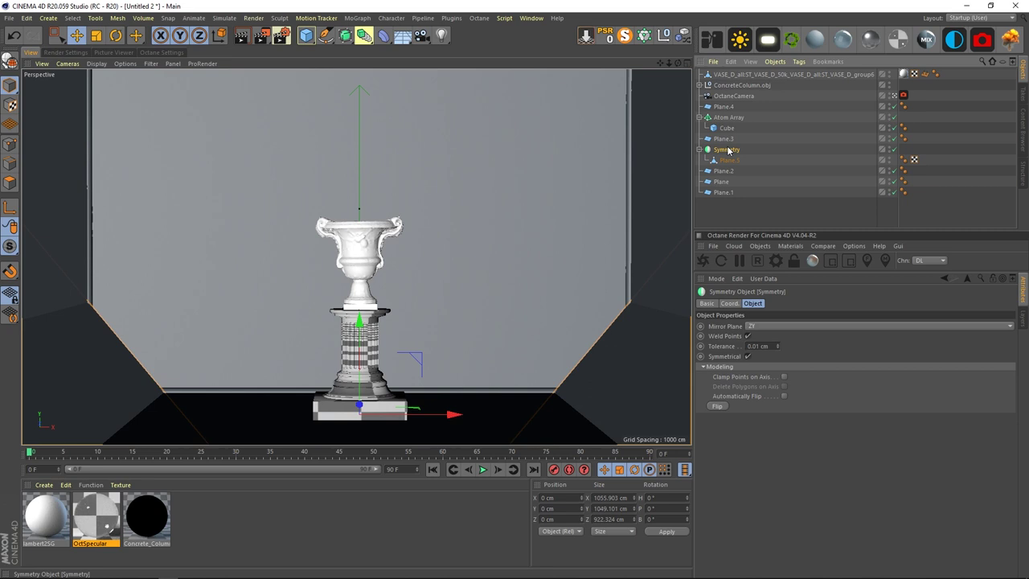
{"action": "middle_click", "coordinate": [486, 142]}
{"action": "left_click_drag", "start_coordinate": [486, 142], "coordinate": [490, 78]}
{"action": "middle_click", "coordinate": [292, 181]}
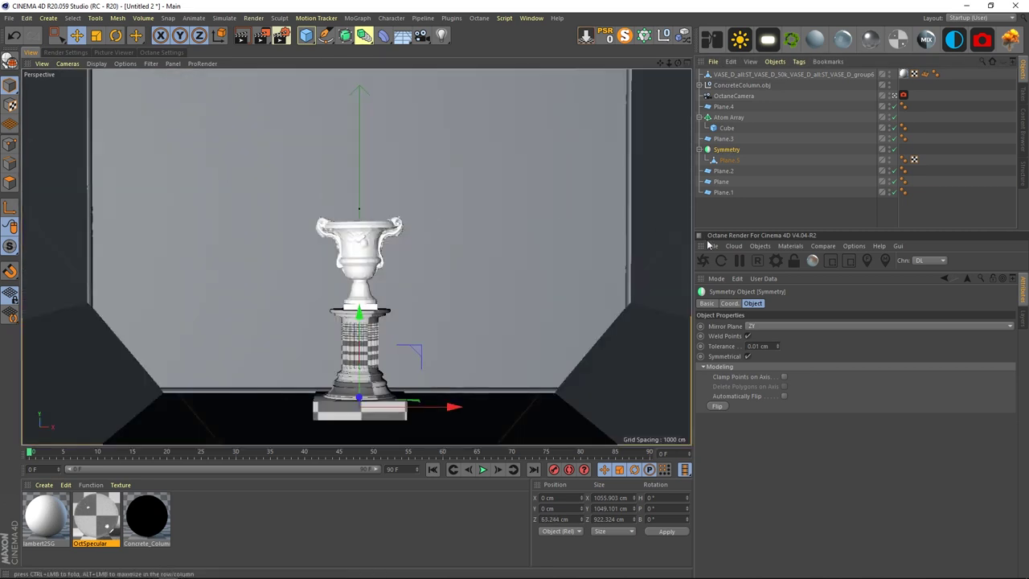
{"action": "left_click", "coordinate": [791, 222]}
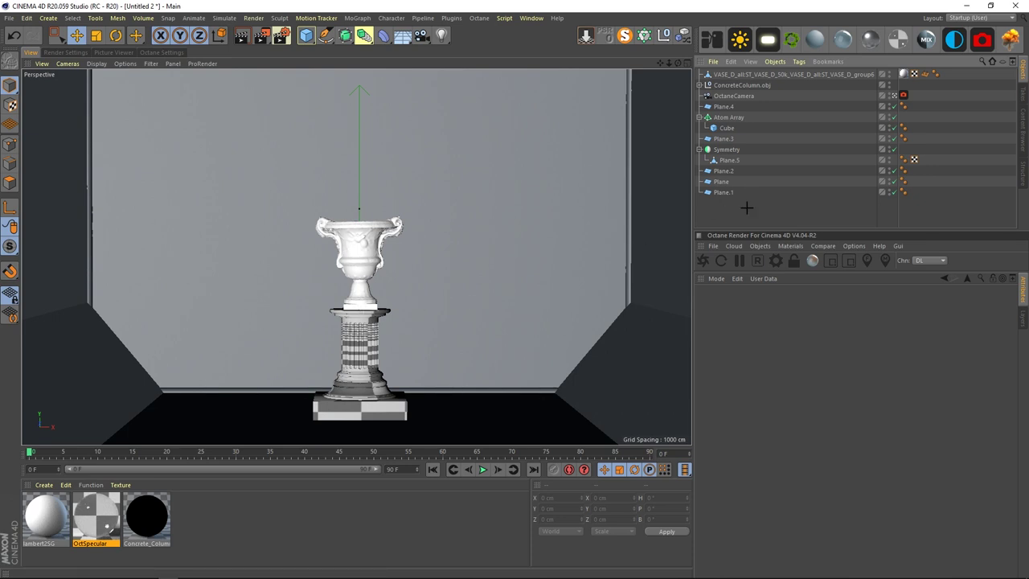
Step: Configure the render output for Octane Renderer with a Square (1:1) film aspect and a ratio-locked width of 1500 pixels
{"action": "left_click", "coordinate": [162, 52]}
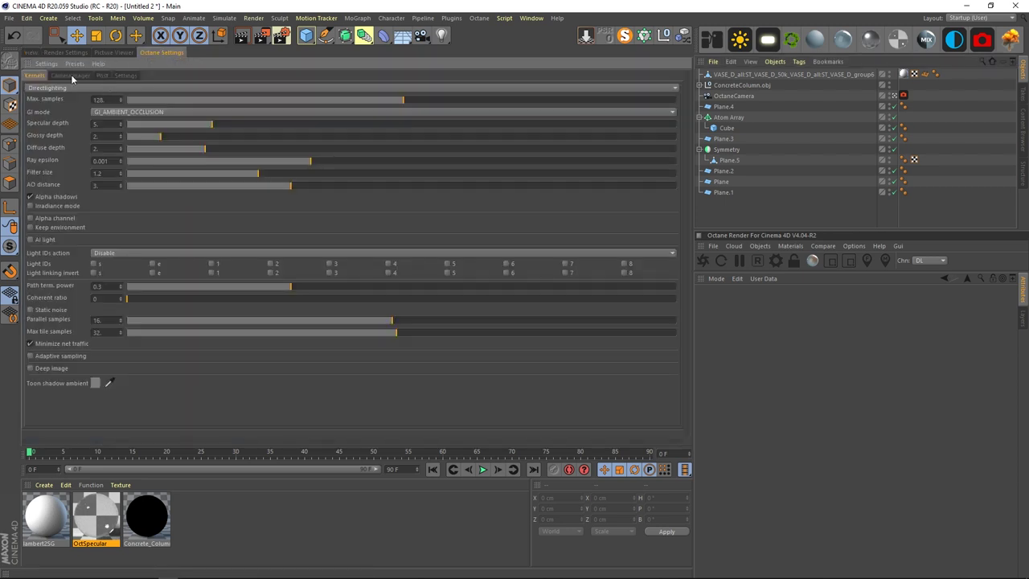
{"action": "left_click", "coordinate": [71, 53]}
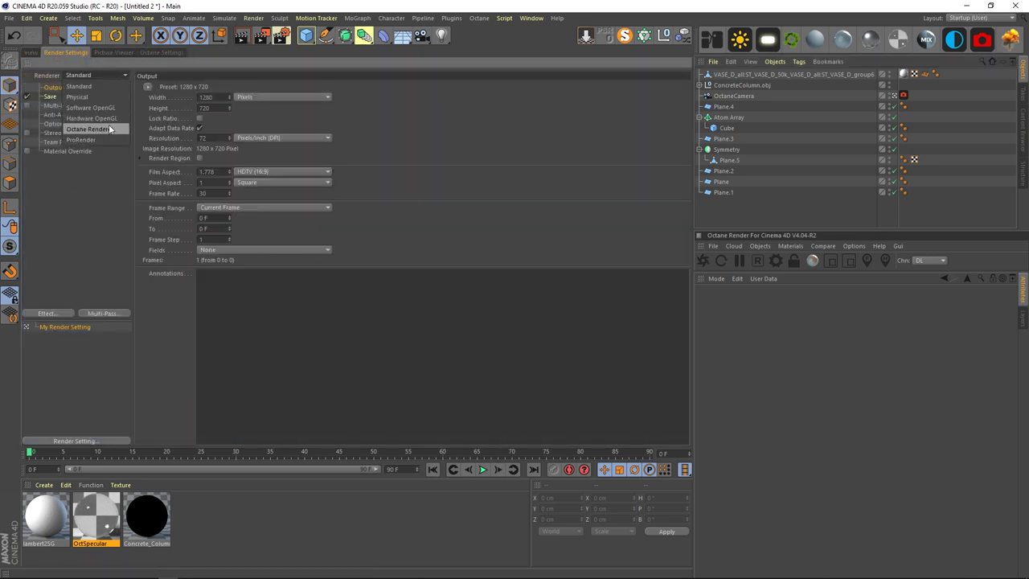
{"action": "left_click", "coordinate": [260, 172]}
{"action": "left_click", "coordinate": [257, 188]}
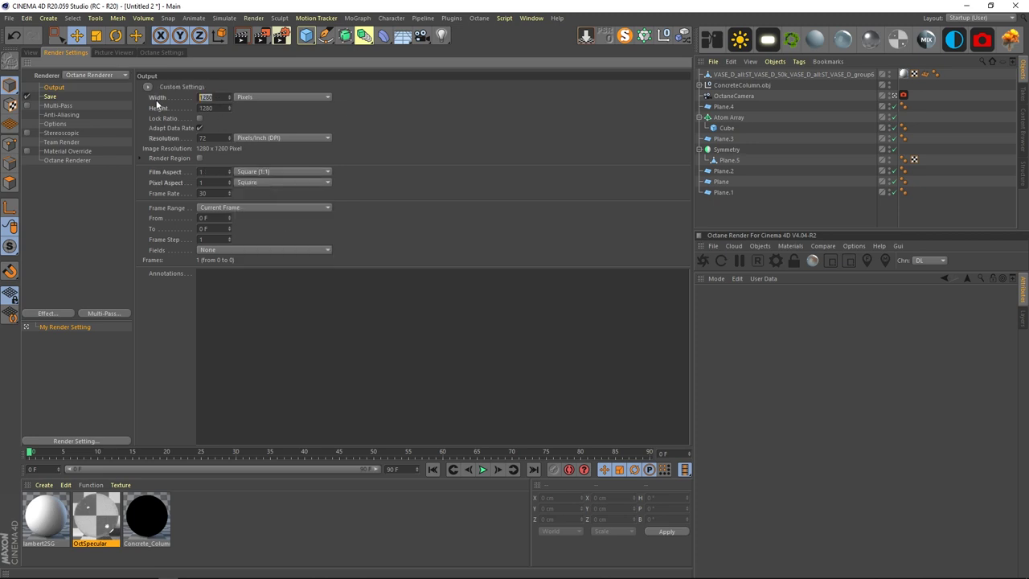
{"action": "left_click", "coordinate": [199, 119]}
{"action": "type", "text": "1500"}
{"action": "key", "text": "Return"}
{"action": "left_click", "coordinate": [32, 52]}
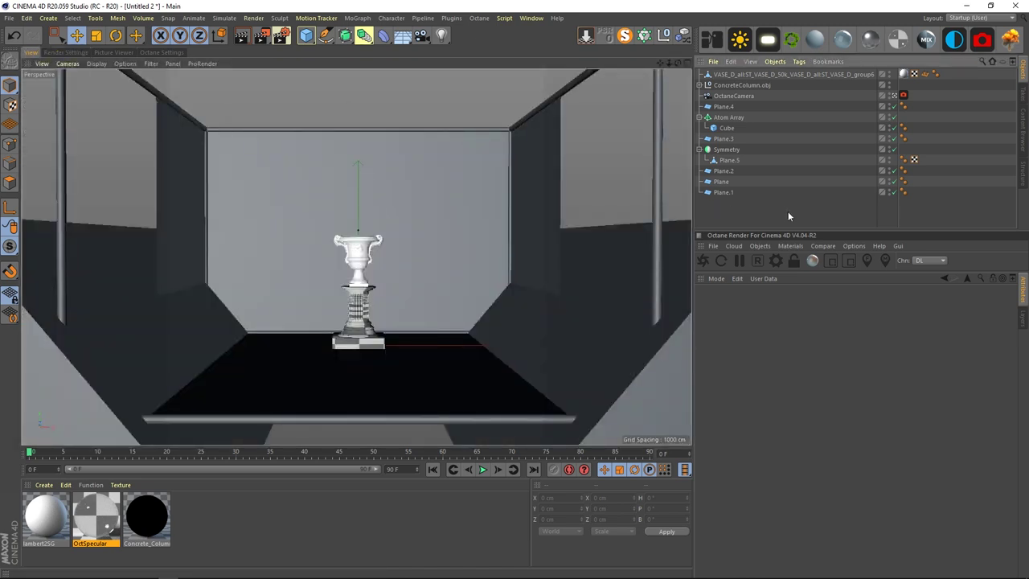
Step: Move the OctaneCamera closer to about Z -869 cm and lower it to about Y 139 cm in the orthographic views
{"action": "left_click", "coordinate": [759, 97]}
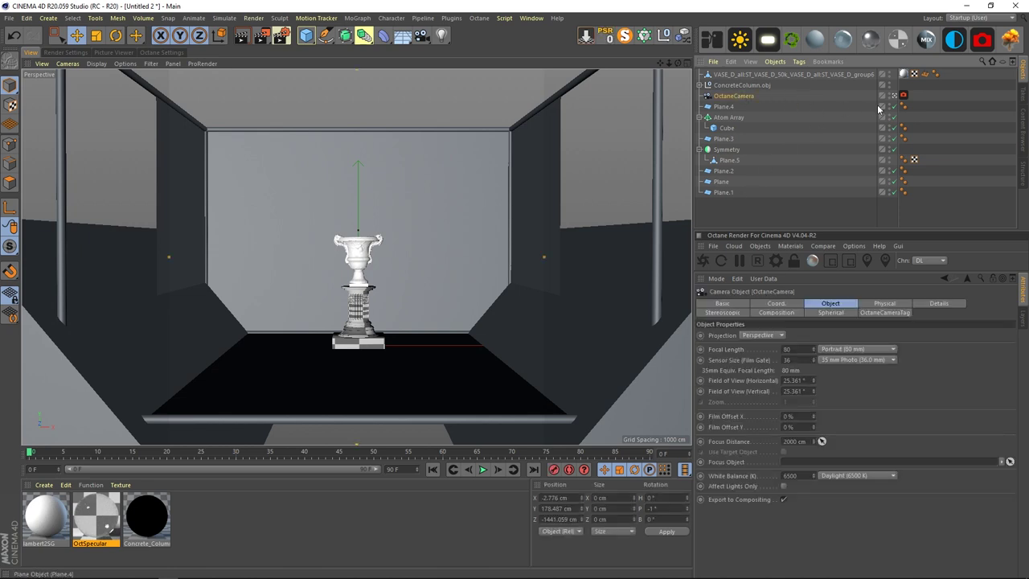
{"action": "left_click", "coordinate": [784, 303]}
{"action": "middle_click", "coordinate": [449, 239]}
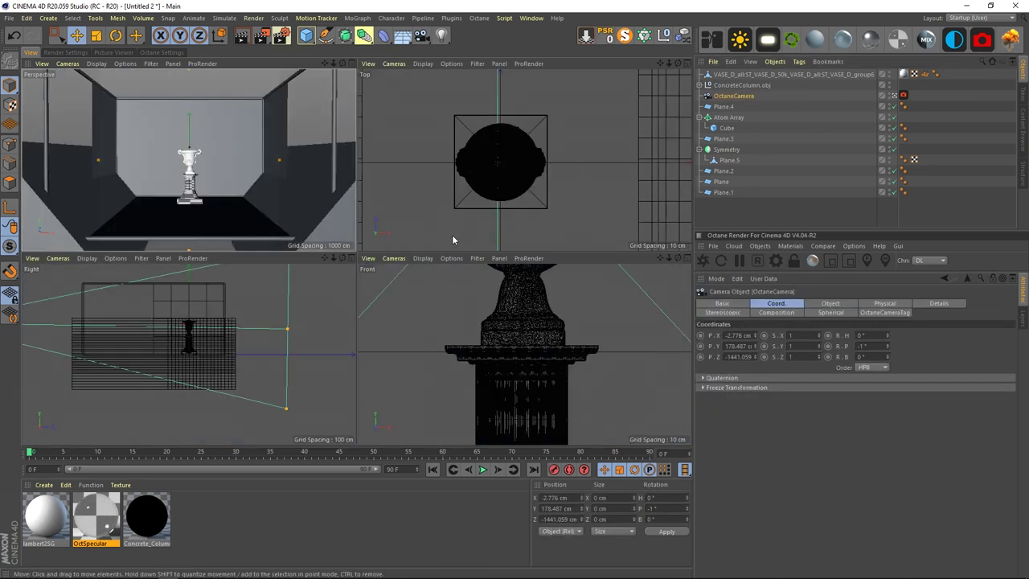
{"action": "scroll", "coordinate": [575, 243], "scroll_direction": "down", "scroll_amount": 6}
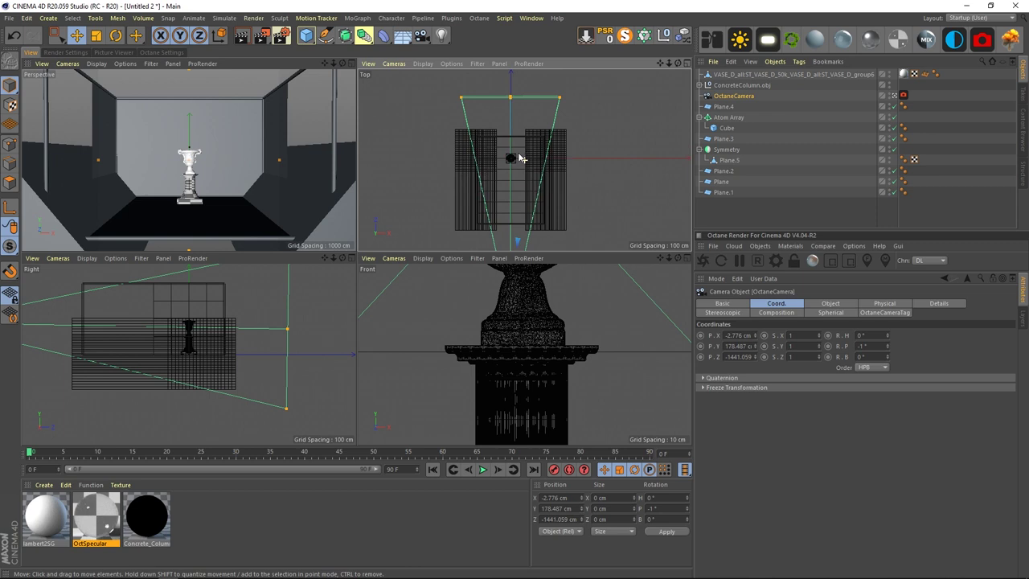
{"action": "left_click_drag", "start_coordinate": [512, 205], "coordinate": [505, 153]}
{"action": "scroll", "coordinate": [537, 366], "scroll_direction": "down", "scroll_amount": 5}
{"action": "left_click_drag", "start_coordinate": [539, 281], "coordinate": [540, 298]}
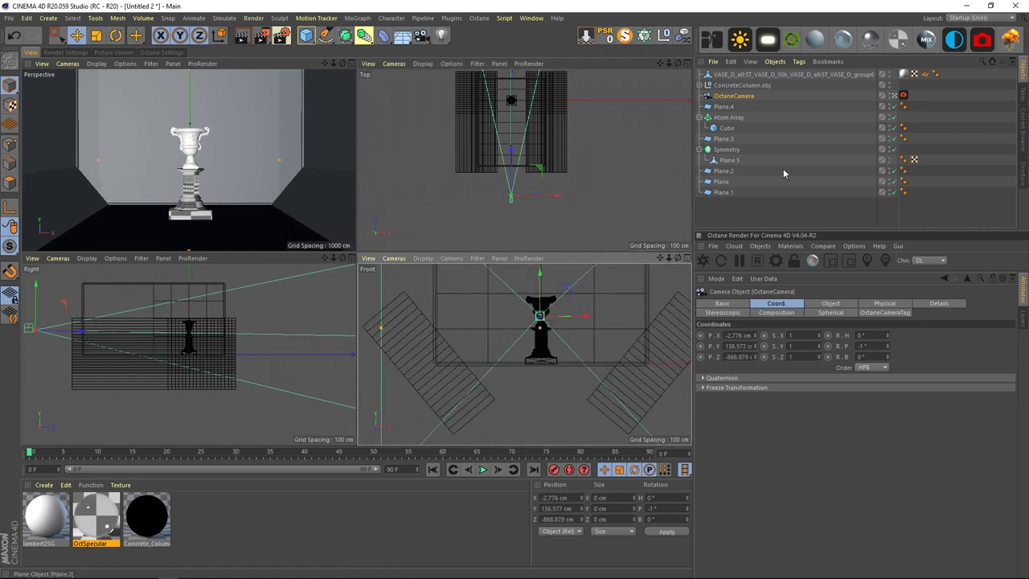
Step: Set the Atom Array Cube's Z size to 600 cm and position its frame flush with the back wall
{"action": "left_click", "coordinate": [727, 129]}
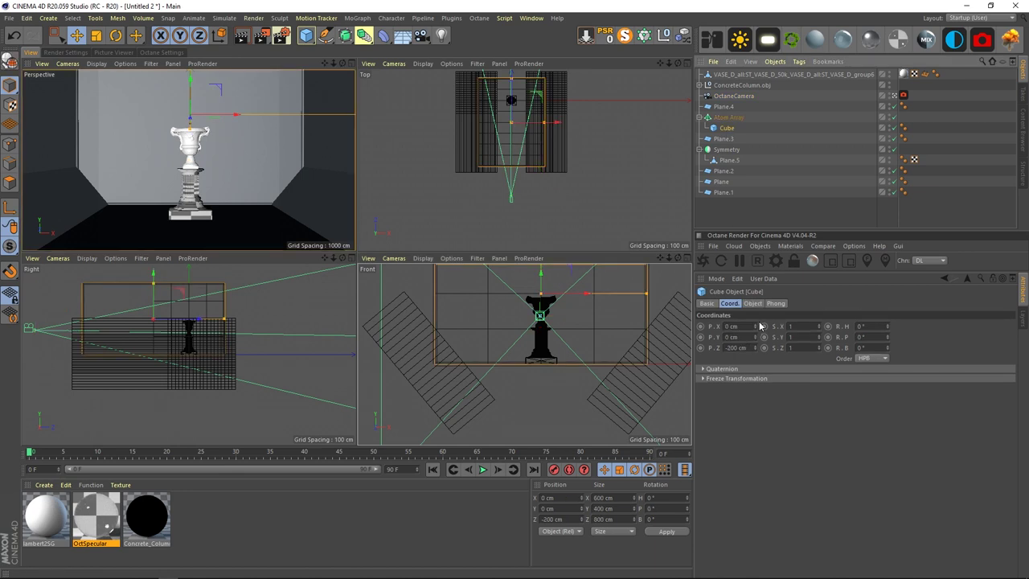
{"action": "left_click", "coordinate": [753, 304]}
{"action": "double_click", "coordinate": [753, 347]}
{"action": "type", "text": "600"}
{"action": "key", "text": "Return"}
{"action": "left_click", "coordinate": [729, 303]}
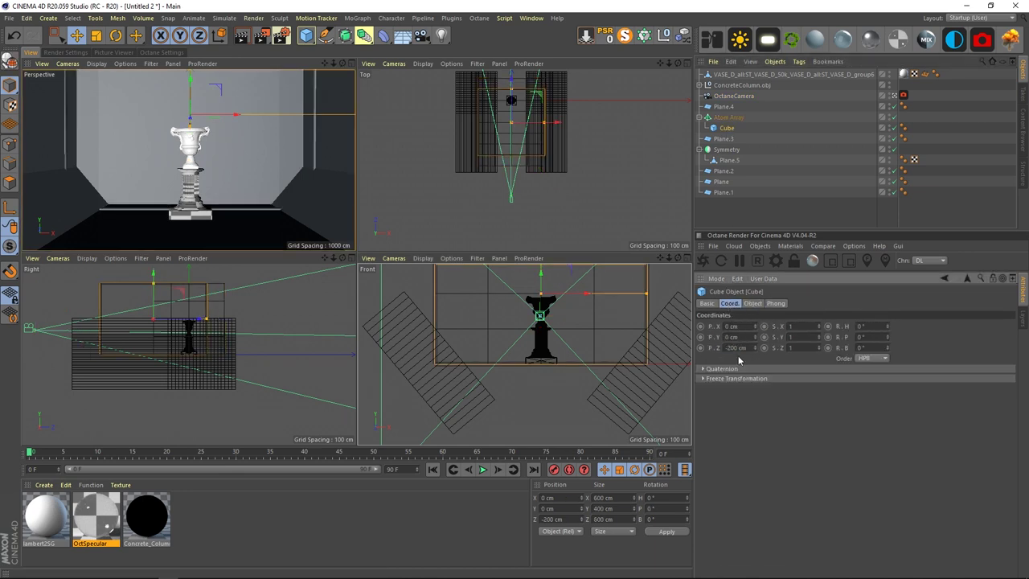
{"action": "key", "text": "F1"}
{"action": "left_click", "coordinate": [742, 214]}
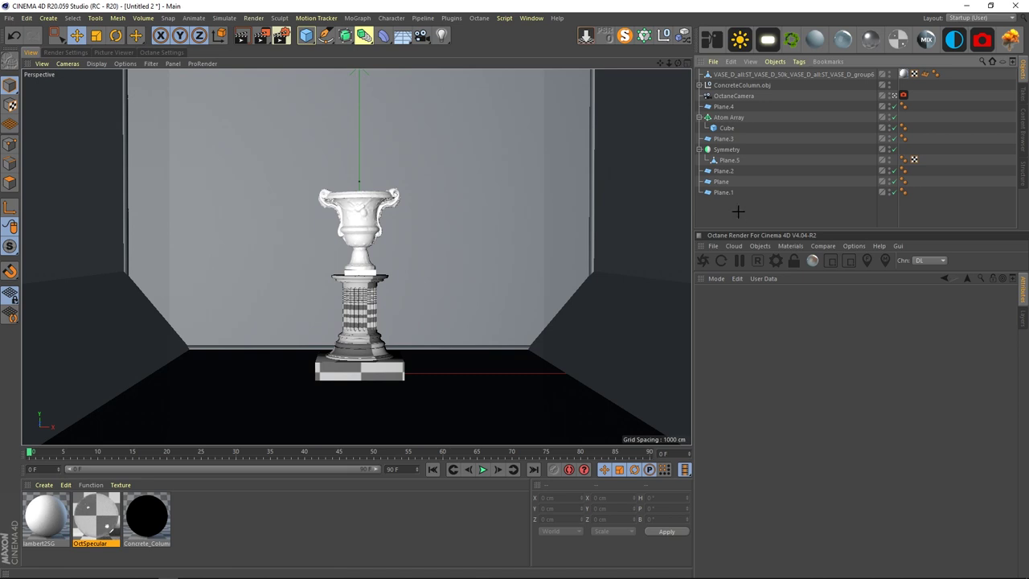
Step: Collapse the Atom Array and Symmetry hierarchies and add a null named Objects
{"action": "left_click", "coordinate": [699, 117]}
{"action": "left_click", "coordinate": [699, 139]}
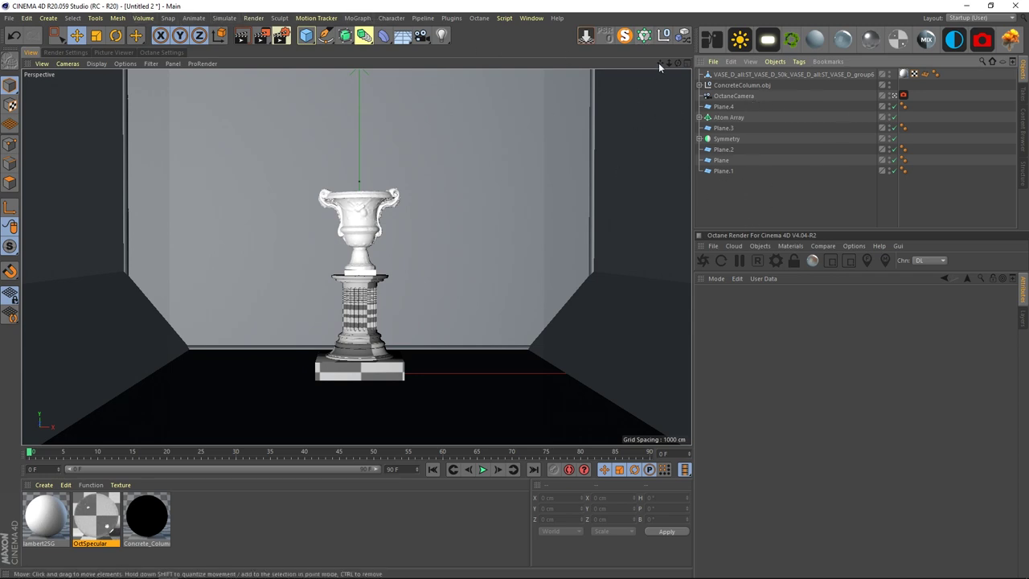
{"action": "left_click", "coordinate": [664, 35]}
{"action": "double_click", "coordinate": [718, 74]}
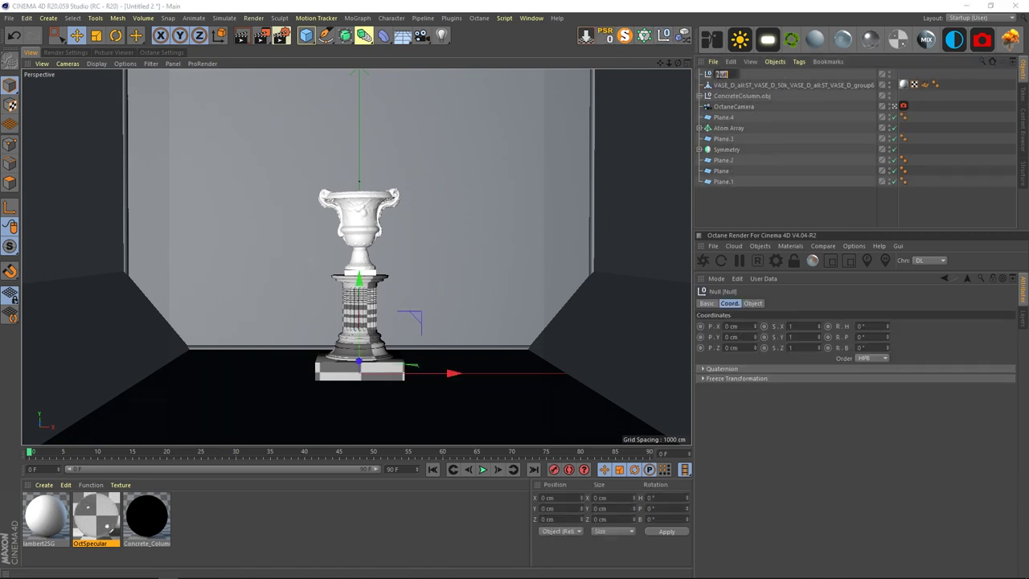
{"action": "type", "text": "Objects"}
{"action": "key", "text": "Return"}
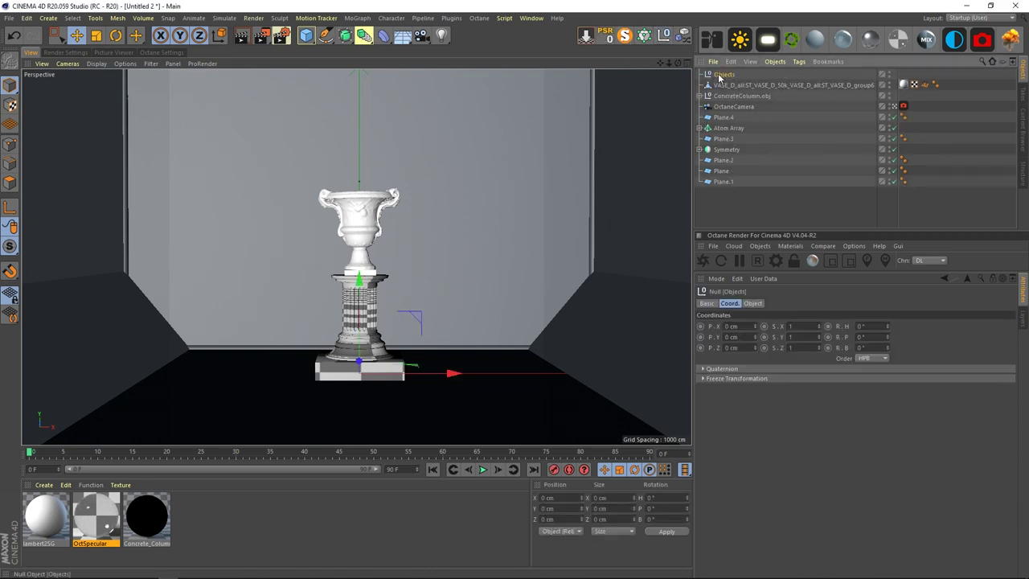
Step: Group the vase, column, planes, Atom Array and Symmetry under the Objects null, leaving the camera outside, and collapse the group
{"action": "left_click", "coordinate": [741, 201]}
{"action": "left_click", "coordinate": [722, 181]}
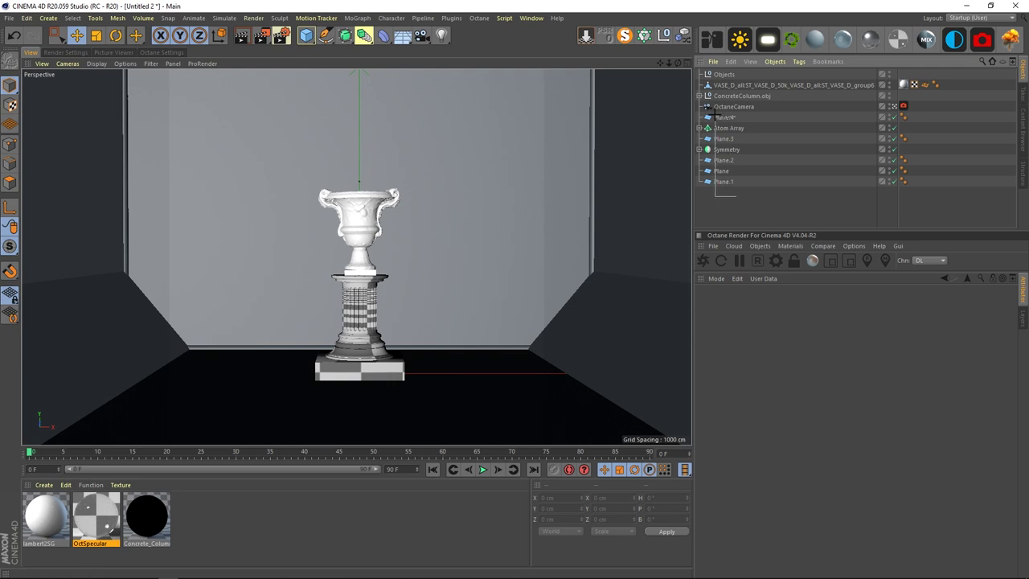
{"action": "left_click", "coordinate": [734, 85], "text": "shift"}
{"action": "left_click_drag", "start_coordinate": [736, 88], "coordinate": [725, 76]}
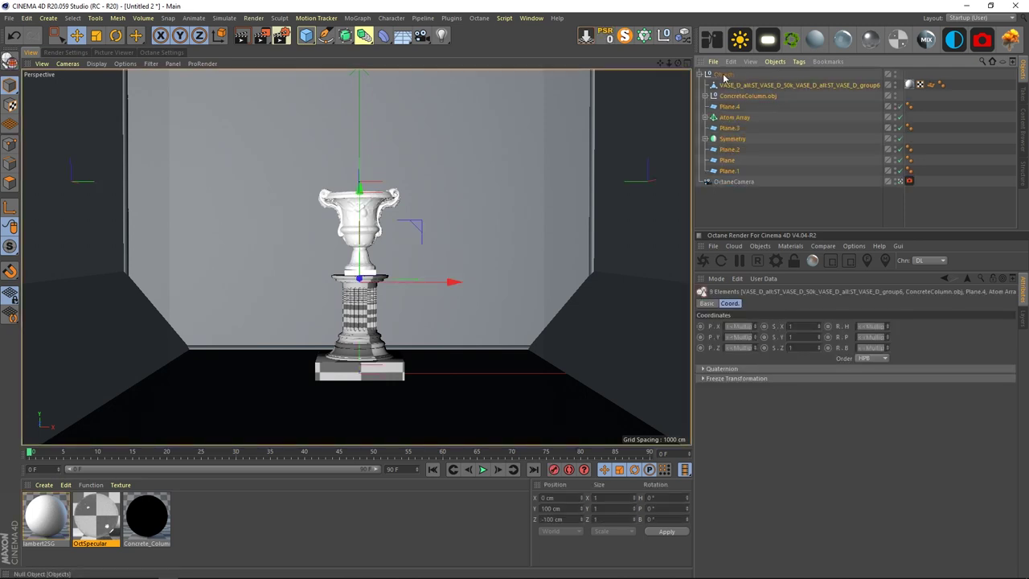
{"action": "left_click", "coordinate": [699, 75]}
Step: Add a null object named Lights
{"action": "left_click", "coordinate": [721, 133]}
{"action": "left_click", "coordinate": [664, 37]}
{"action": "double_click", "coordinate": [720, 74]}
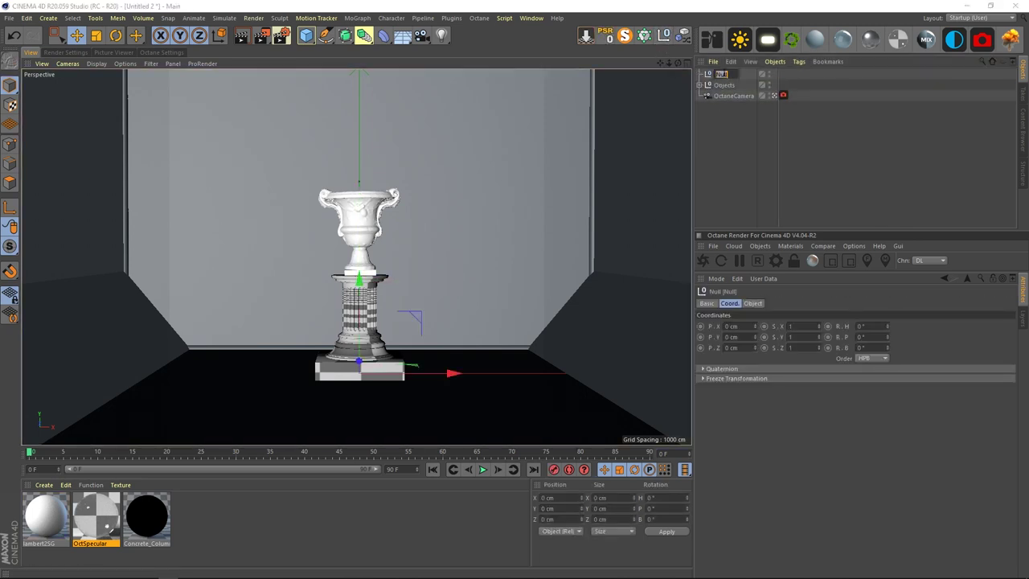
{"action": "type", "text": "Lights"}
{"action": "key", "text": "Return"}
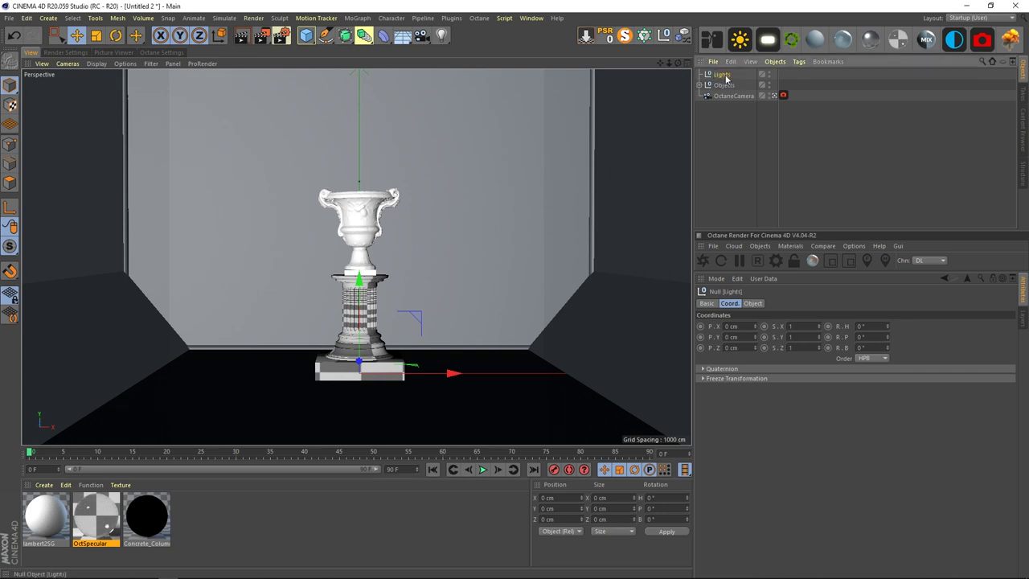
Step: Add a null object named Dynam
{"action": "left_click", "coordinate": [664, 35]}
{"action": "double_click", "coordinate": [719, 74]}
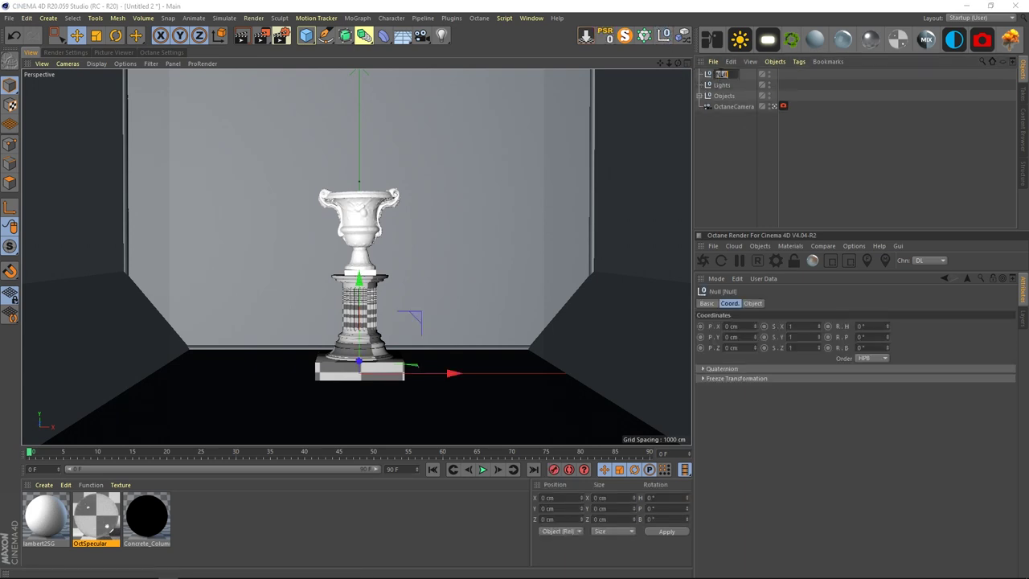
{"action": "type", "text": "Dynam"}
{"action": "key", "text": "Return"}
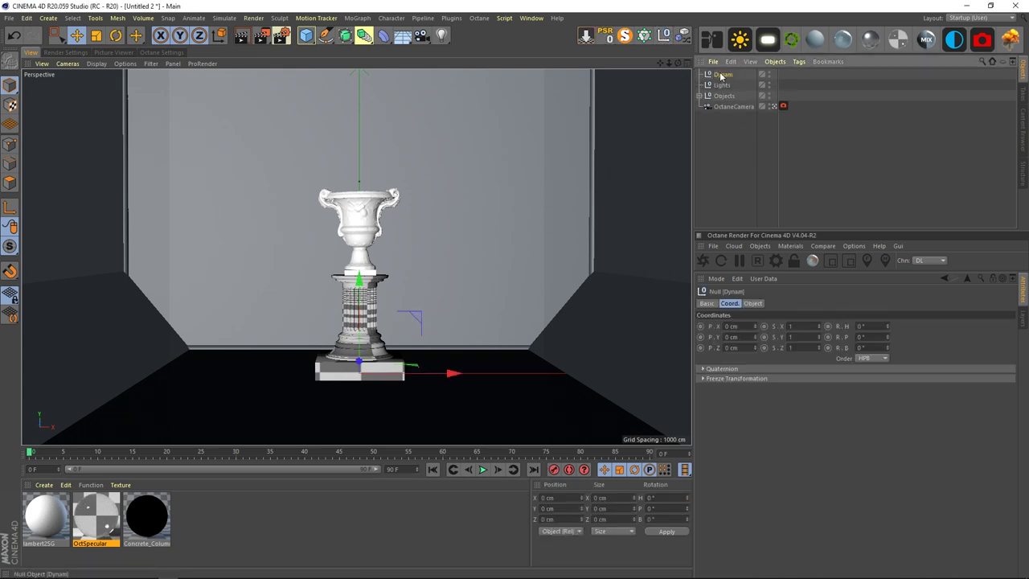
{"action": "left_click", "coordinate": [785, 134]}
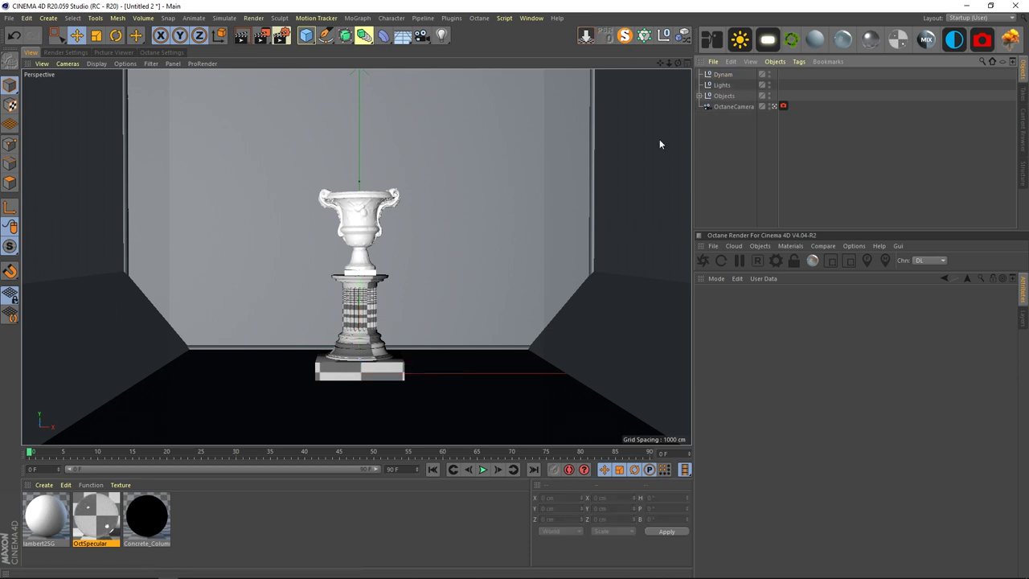
Step: Add a Sphere primitive and a Tube primitive to the scene
{"action": "left_click", "coordinate": [306, 35]}
{"action": "left_click", "coordinate": [518, 70]}
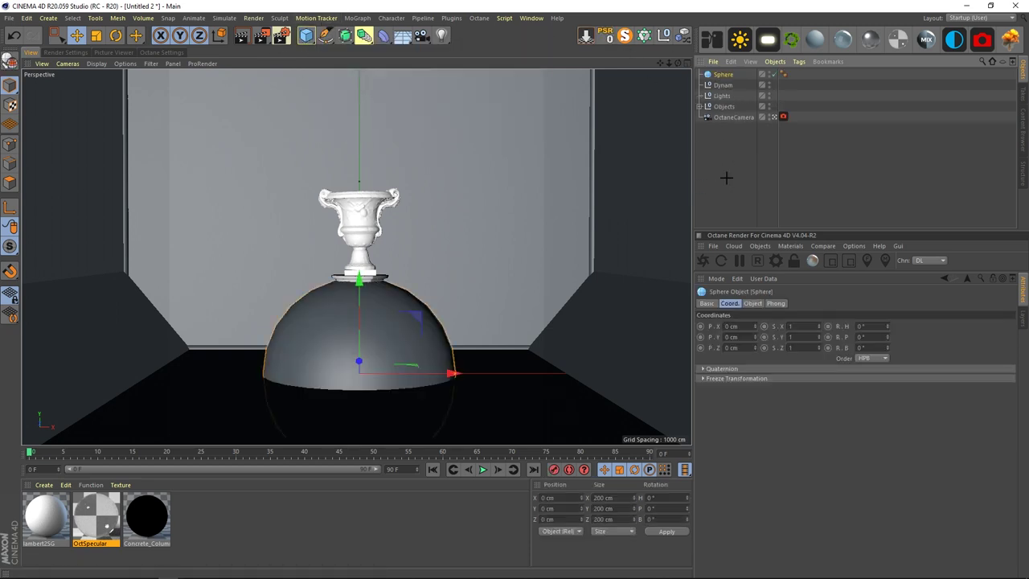
{"action": "left_click", "coordinate": [309, 36]}
{"action": "left_click", "coordinate": [520, 86]}
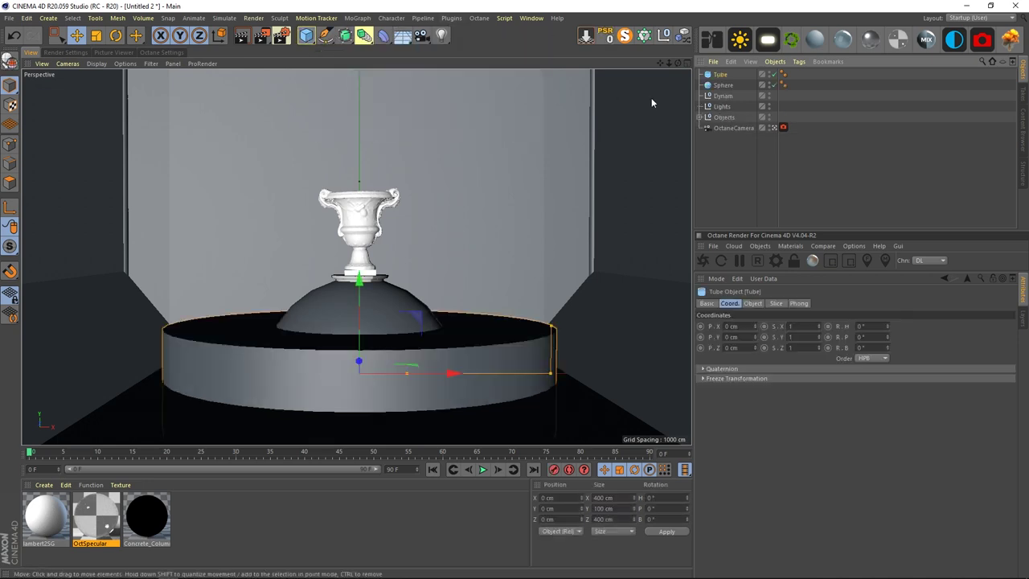
Step: Leave the OctaneCamera view and solo the Tube and Sphere, framing them closely
{"action": "left_click", "coordinate": [723, 85], "text": "ctrl"}
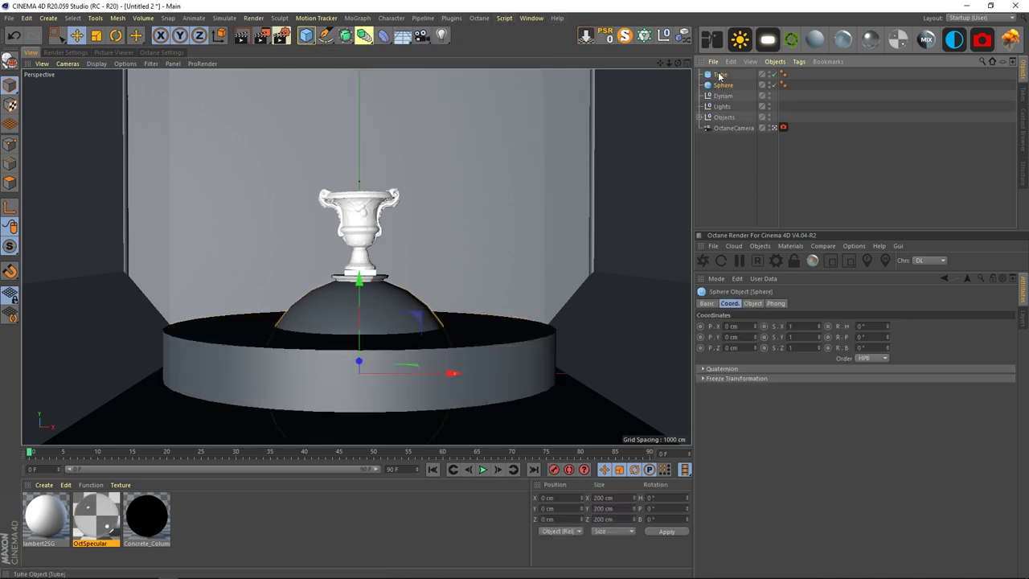
{"action": "left_click", "coordinate": [774, 128]}
{"action": "left_click", "coordinate": [626, 36]}
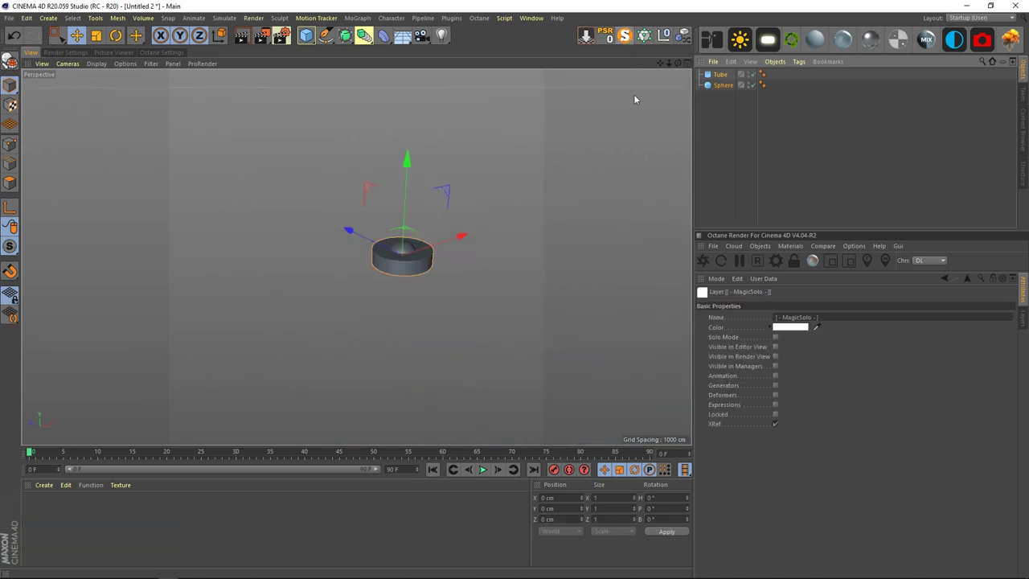
{"action": "scroll", "coordinate": [417, 256], "scroll_direction": "up", "scroll_amount": 10}
{"action": "left_click_drag", "start_coordinate": [425, 267], "coordinate": [390, 265], "text": "alt"}
{"action": "left_click", "coordinate": [713, 101]}
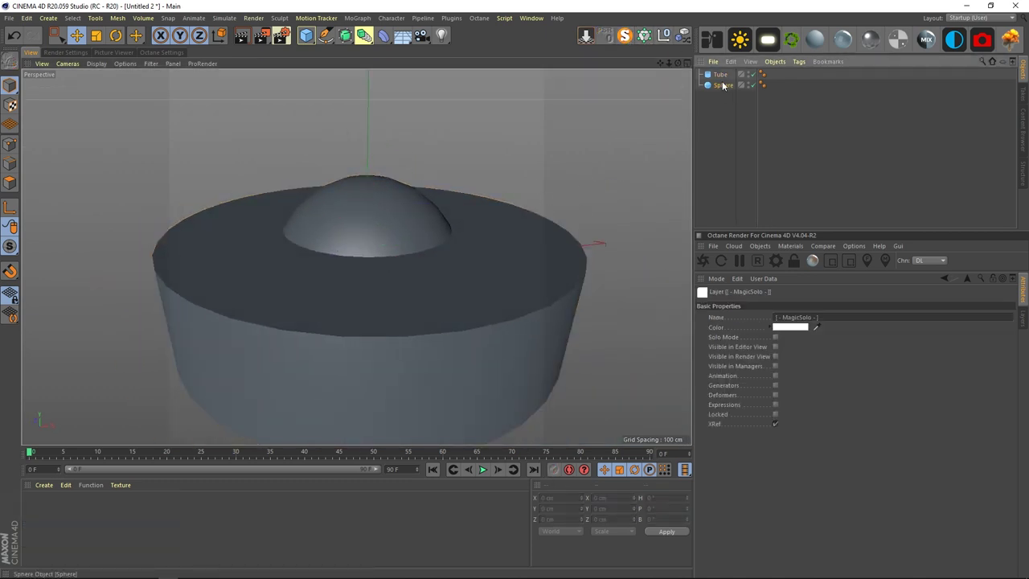
Step: Disable the Sphere and rotate the Tube to a 90° pitch so that it stands upright
{"action": "left_click", "coordinate": [724, 86]}
{"action": "left_click", "coordinate": [753, 84]}
{"action": "left_click", "coordinate": [720, 74]}
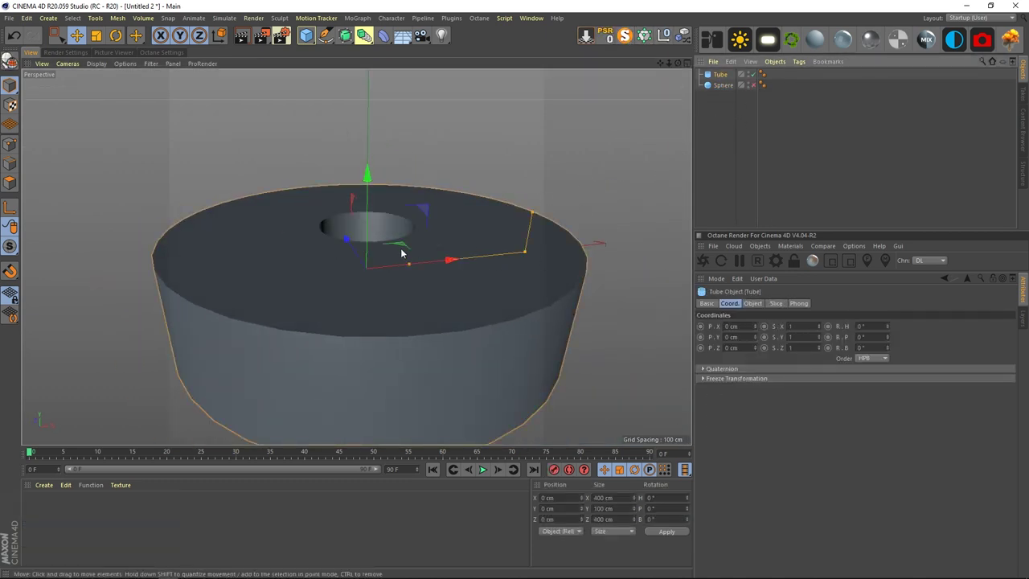
{"action": "key", "text": "r"}
{"action": "left_click_drag", "start_coordinate": [366, 241], "coordinate": [370, 281]}
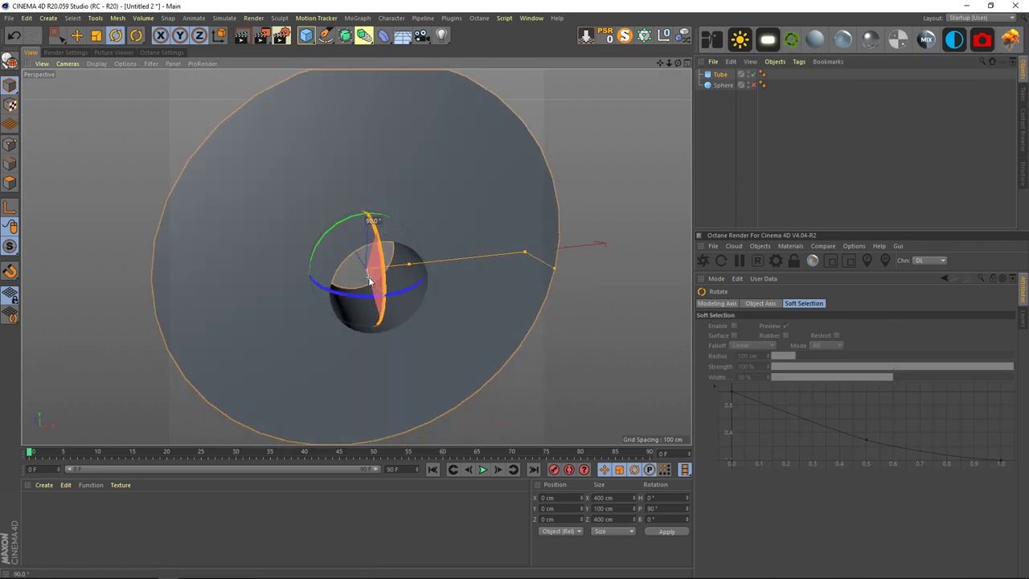
{"action": "key", "text": "e"}
Step: Set the Tube's rotation segments to 4
{"action": "left_click", "coordinate": [721, 76]}
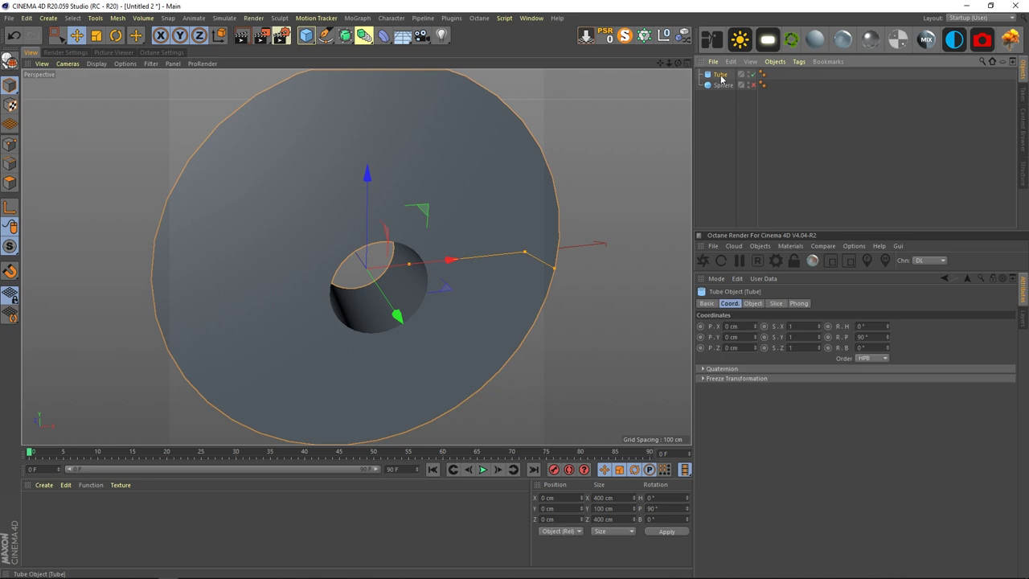
{"action": "left_click", "coordinate": [759, 303]}
{"action": "type", "text": "4"}
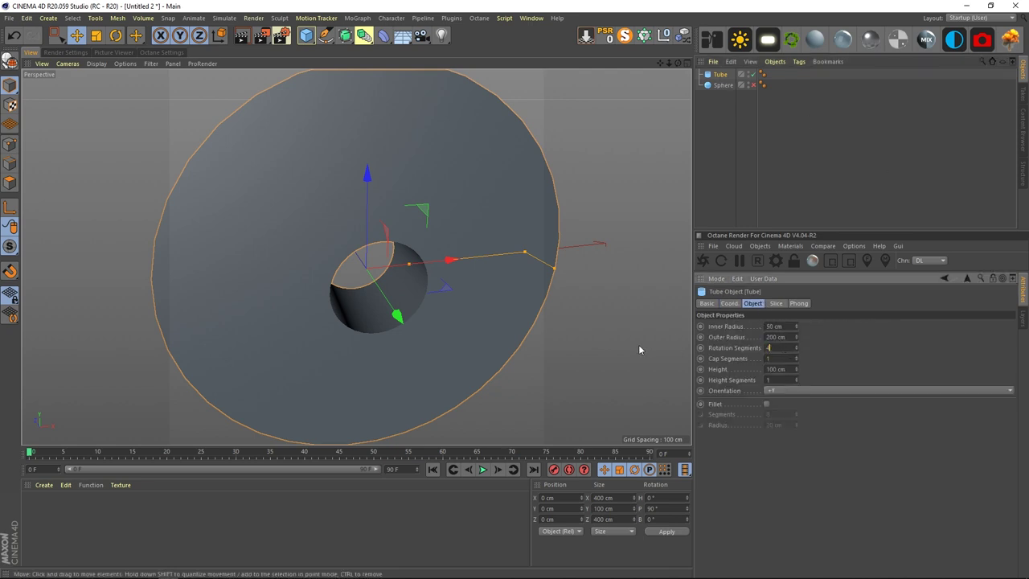
{"action": "key", "text": "Return"}
Step: End the solo view, look through the OctaneCamera again and display wireframe lines over the shading
{"action": "left_click", "coordinate": [680, 102]}
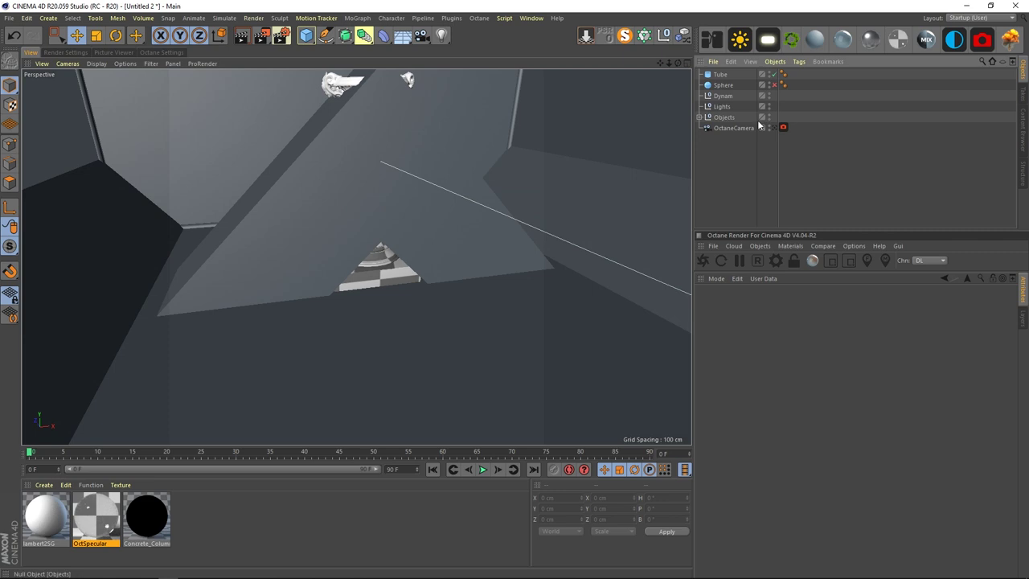
{"action": "left_click", "coordinate": [770, 127]}
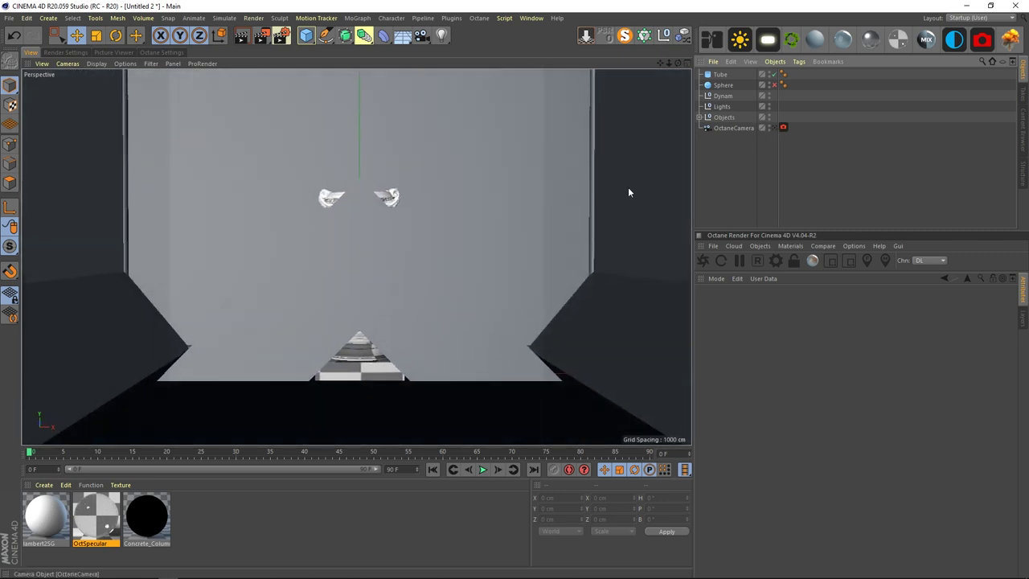
{"action": "left_click", "coordinate": [726, 74]}
{"action": "key", "text": "n"}
{"action": "key", "text": "b"}
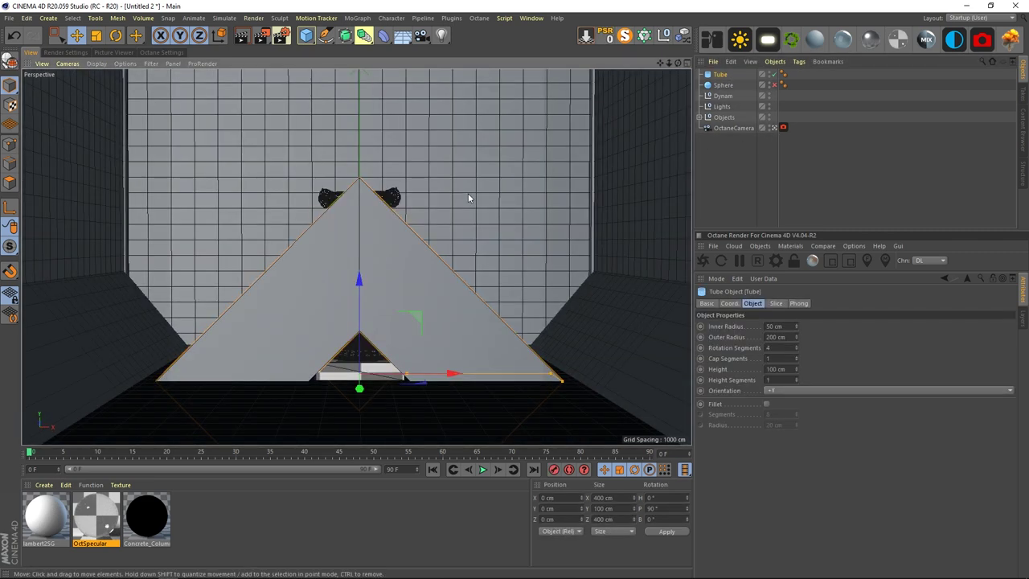
Step: Raise the Tube 160 cm and move it back behind the vase to a Z position of about 117 cm
{"action": "mouse_move", "coordinate": [361, 279]}
{"action": "left_mouse_down"}
{"action": "mouse_move", "coordinate": [366, 160]}
{"action": "mouse_move", "coordinate": [381, 131]}
{"action": "left_mouse_up"}
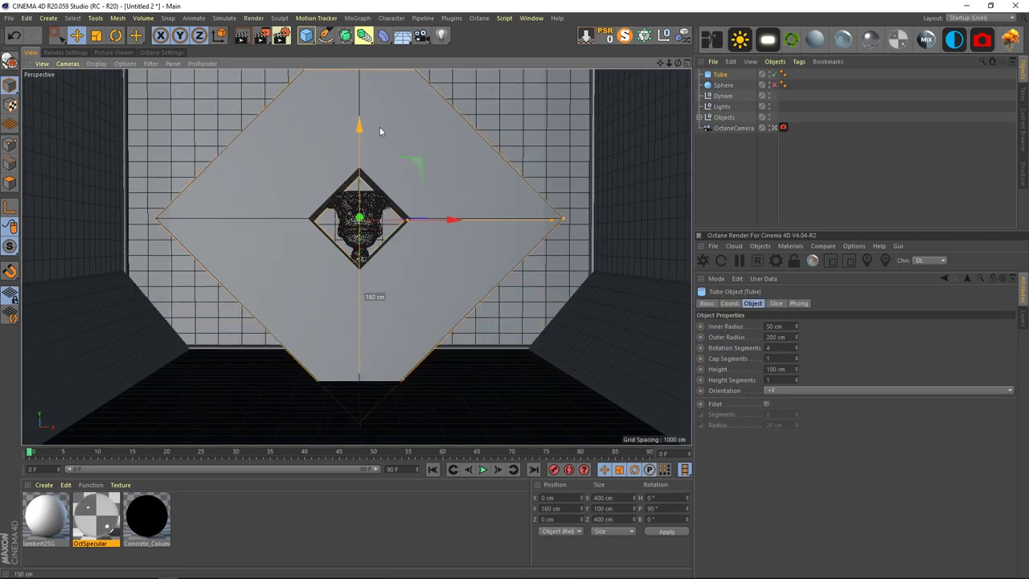
{"action": "middle_click", "coordinate": [510, 219]}
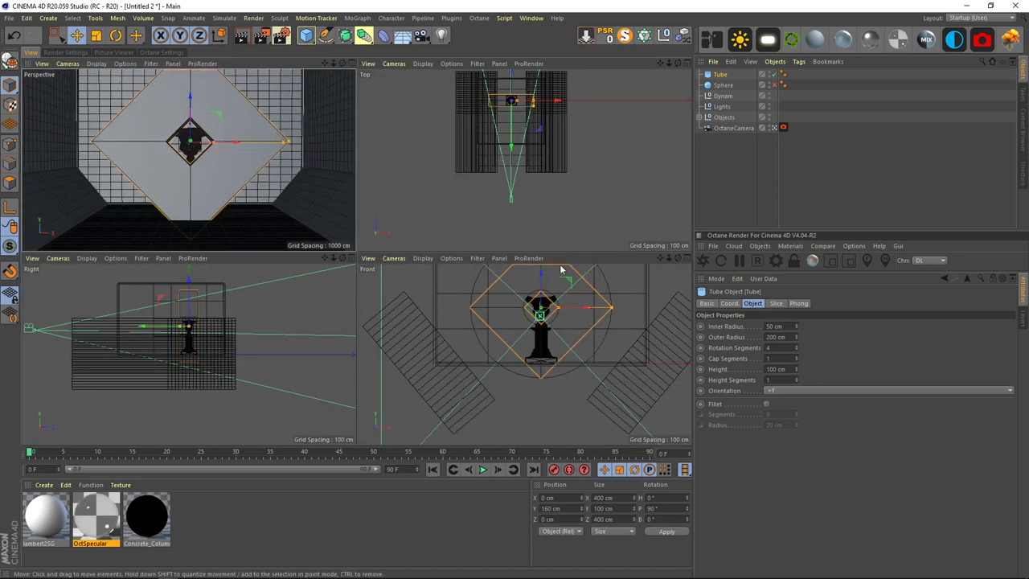
{"action": "left_click_drag", "start_coordinate": [512, 139], "coordinate": [512, 123]}
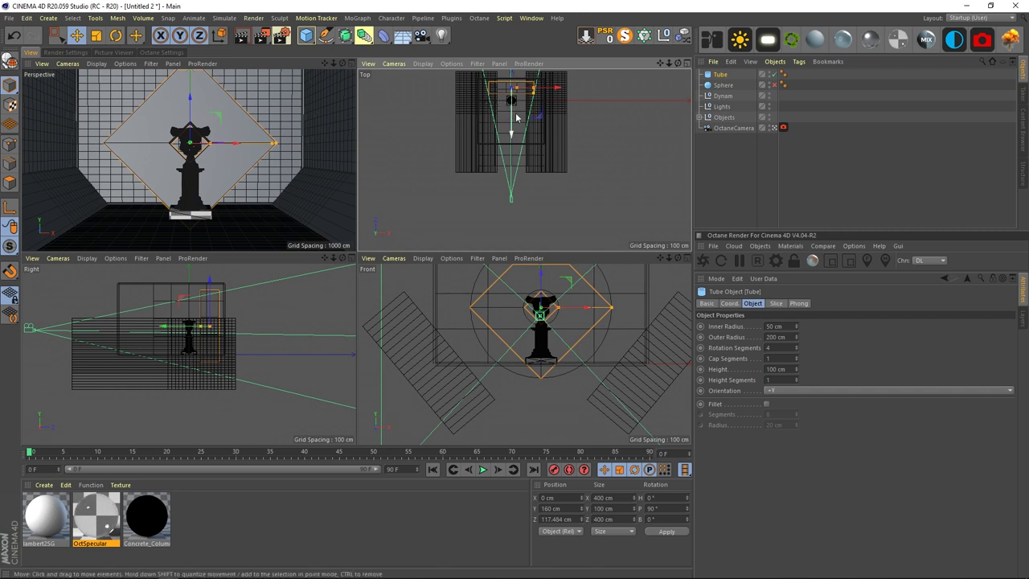
Step: Widen the Tube's opening to an inner radius of about 110 cm
{"action": "left_click_drag", "start_coordinate": [560, 309], "coordinate": [581, 312]}
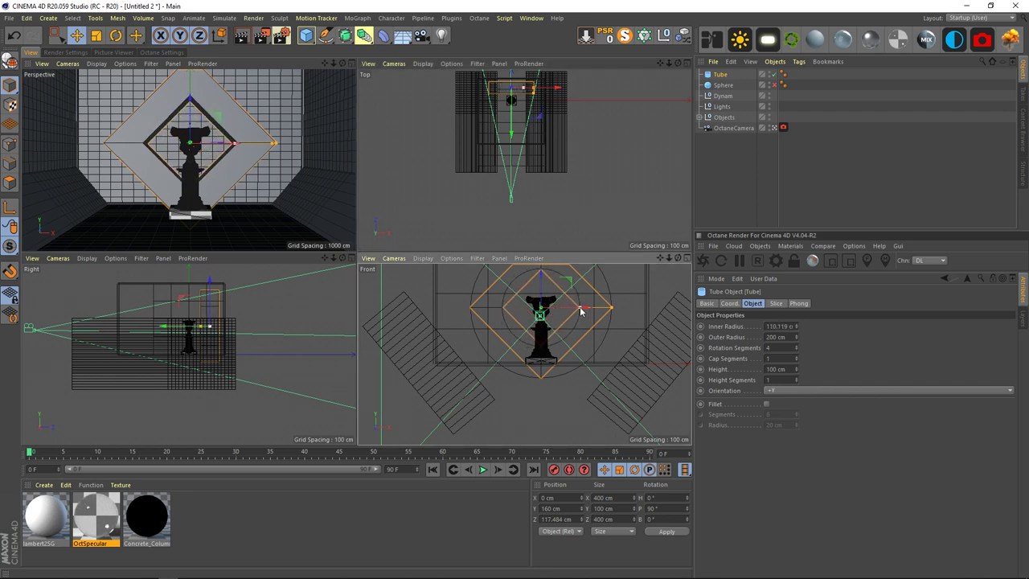
{"action": "left_click", "coordinate": [747, 179]}
{"action": "middle_click", "coordinate": [235, 190]}
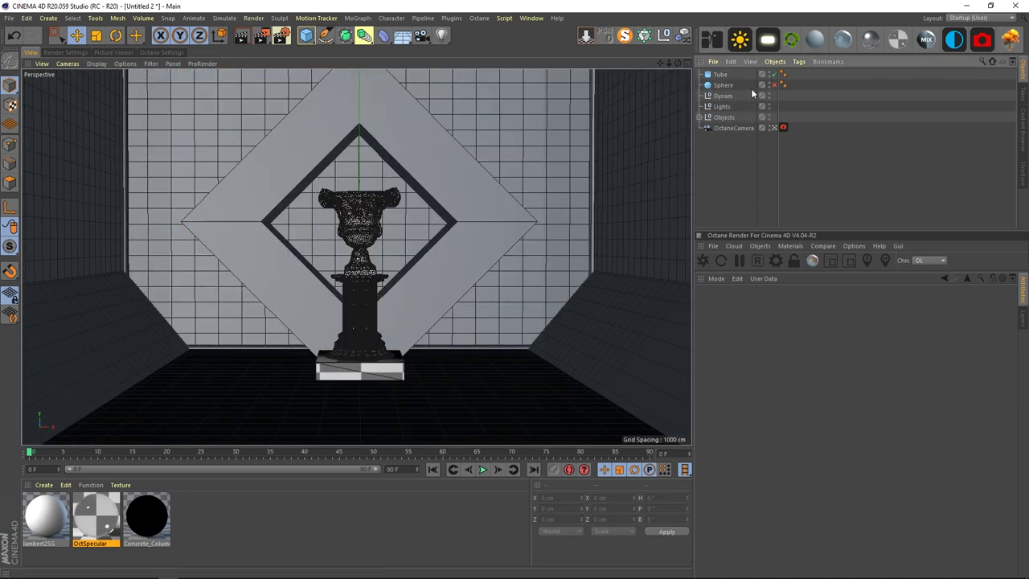
Step: Move the vase and the concrete column together toward the camera, to a Z position of about -151 cm
{"action": "left_click", "coordinate": [720, 74]}
{"action": "left_click", "coordinate": [725, 116]}
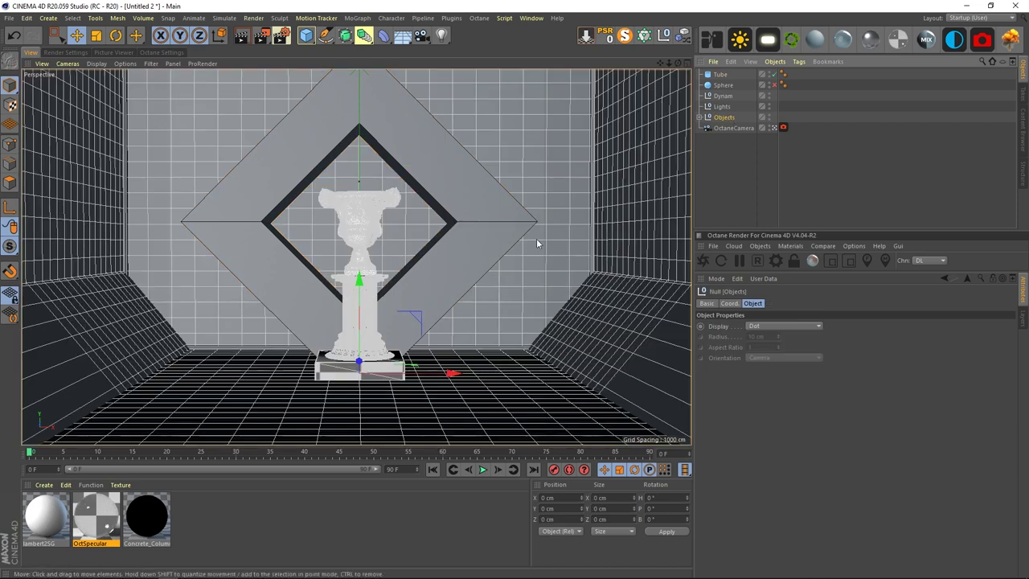
{"action": "left_click", "coordinate": [699, 118]}
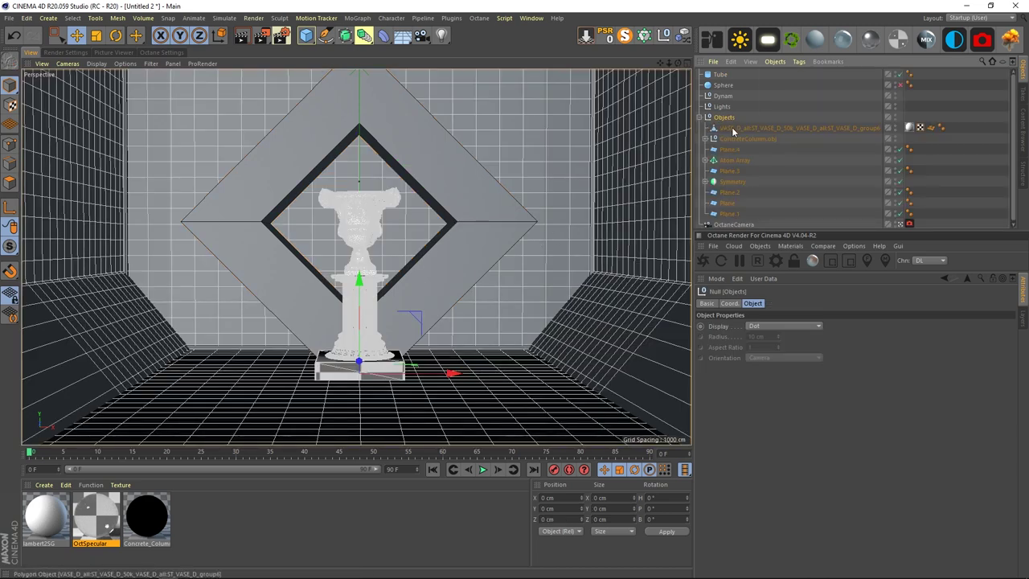
{"action": "left_click", "coordinate": [732, 128]}
{"action": "left_click", "coordinate": [732, 139], "text": "shift"}
{"action": "middle_click", "coordinate": [459, 282]}
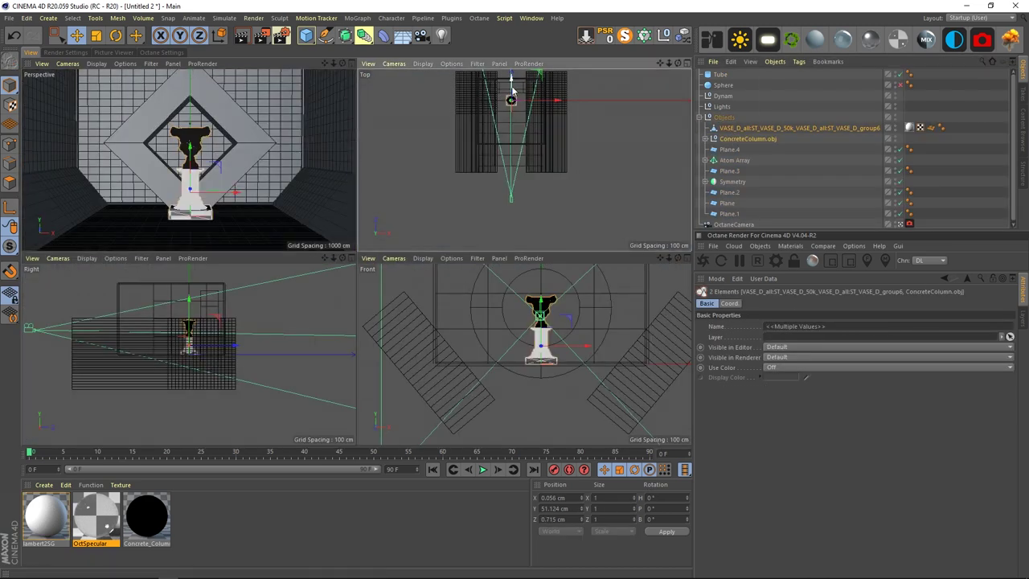
{"action": "left_click_drag", "start_coordinate": [511, 91], "coordinate": [509, 107]}
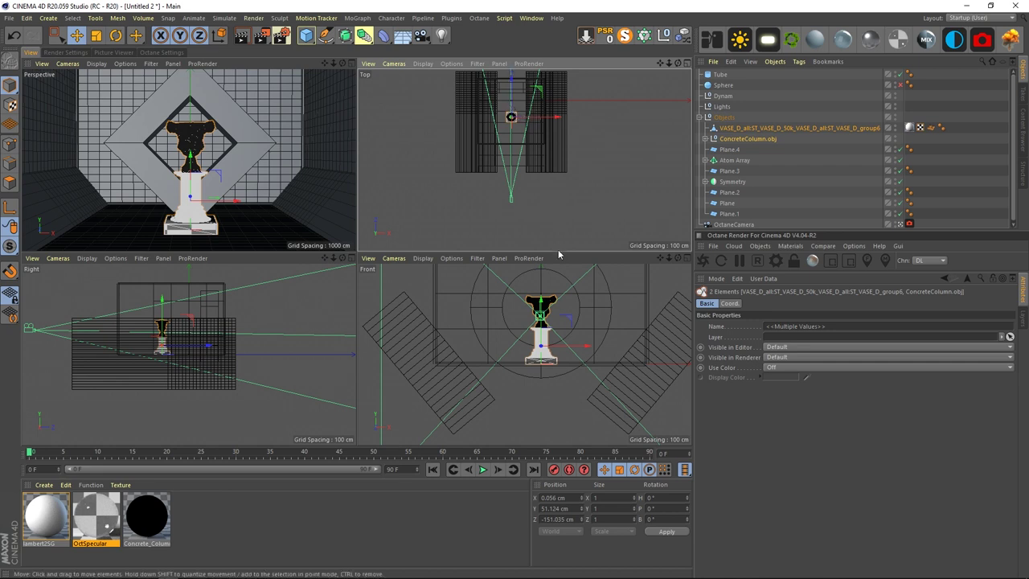
Step: Raise the OctaneCamera's Y position to about 151 cm
{"action": "left_click", "coordinate": [733, 225]}
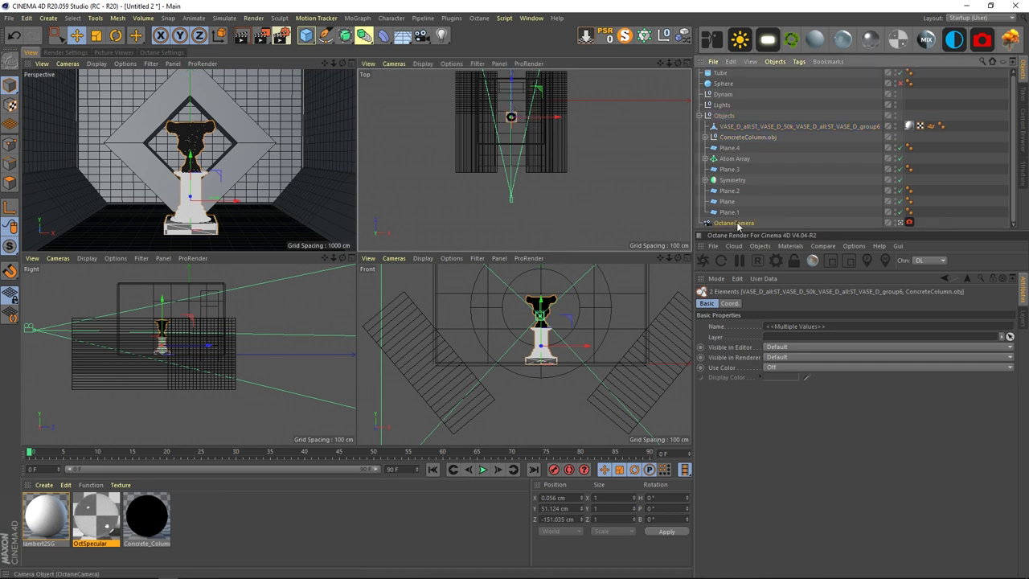
{"action": "left_click", "coordinate": [776, 303]}
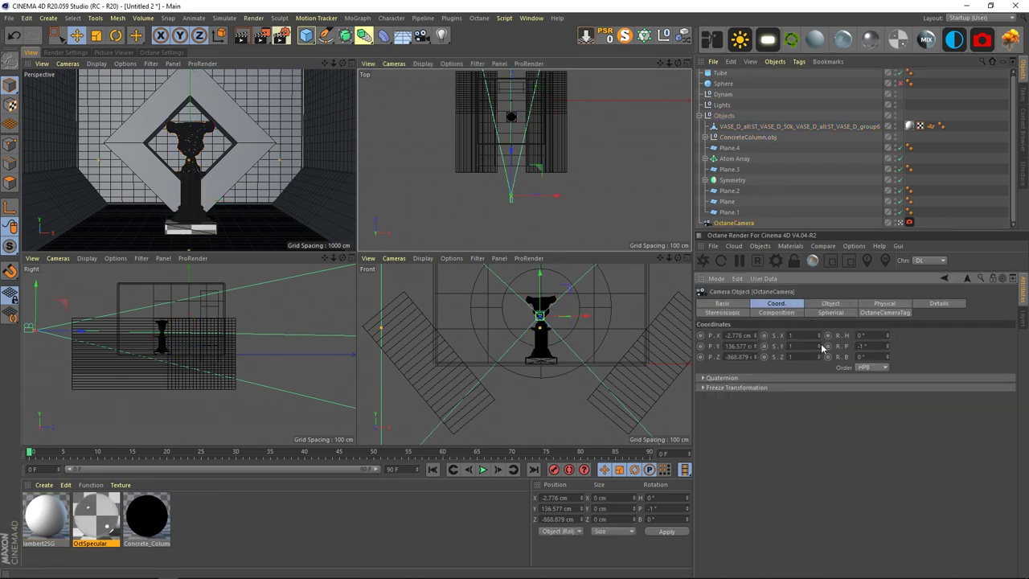
{"action": "left_click_drag", "start_coordinate": [755, 345], "coordinate": [756, 341]}
{"action": "key", "text": "F1"}
{"action": "left_click", "coordinate": [963, 184]}
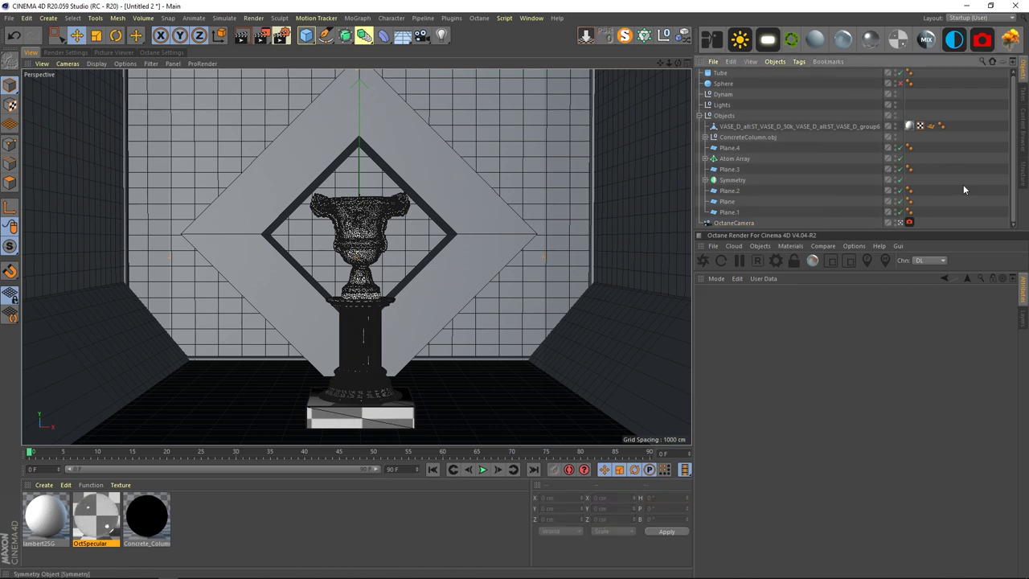
Step: Scale the vase and concrete column down slightly together
{"action": "left_click", "coordinate": [744, 126]}
{"action": "left_click", "coordinate": [744, 137], "text": "shift"}
{"action": "key", "text": "t"}
{"action": "left_click_drag", "start_coordinate": [560, 346], "coordinate": [504, 347]}
{"action": "middle_click", "coordinate": [505, 347]}
Step: Move the vase and column slightly upward in the front view and collapse the Objects group
{"action": "key", "text": "e"}
{"action": "scroll", "coordinate": [547, 322], "scroll_direction": "up", "scroll_amount": 5}
{"action": "scroll", "coordinate": [554, 323], "scroll_direction": "up", "scroll_amount": 3}
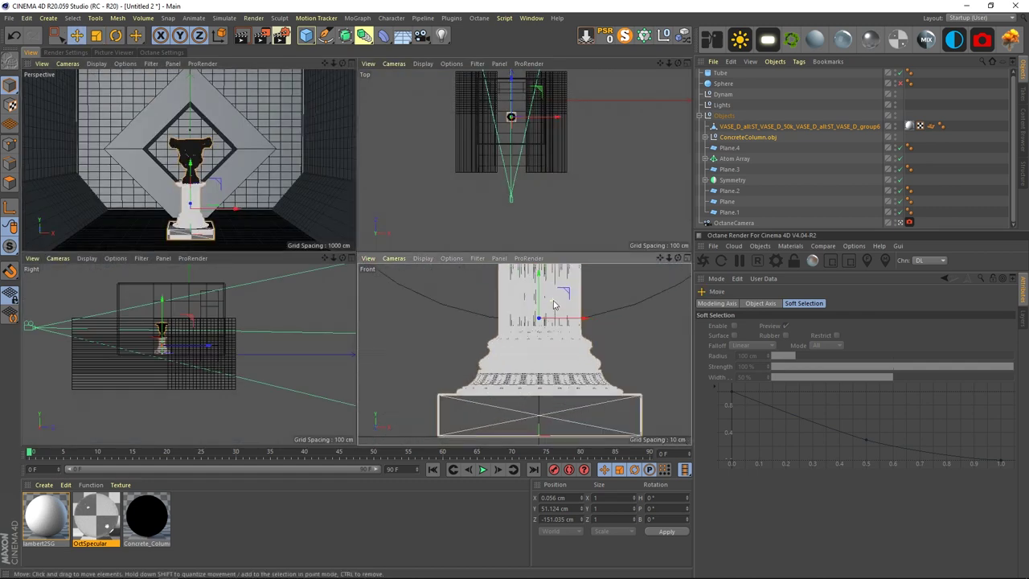
{"action": "left_click_drag", "start_coordinate": [540, 296], "coordinate": [539, 289]}
{"action": "key", "text": "F1"}
{"action": "left_click", "coordinate": [699, 117]}
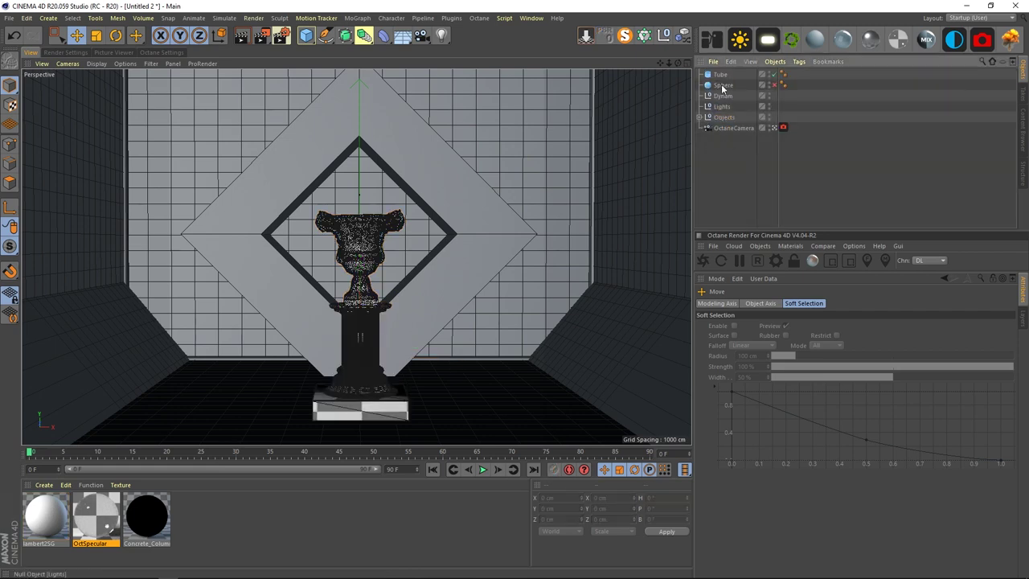
{"action": "left_click", "coordinate": [724, 85]}
{"action": "left_click", "coordinate": [722, 74], "text": "shift"}
{"action": "left_click", "coordinate": [625, 36]}
{"action": "left_click", "coordinate": [714, 153]}
{"action": "left_click_drag", "start_coordinate": [378, 218], "coordinate": [393, 244], "text": "alt"}
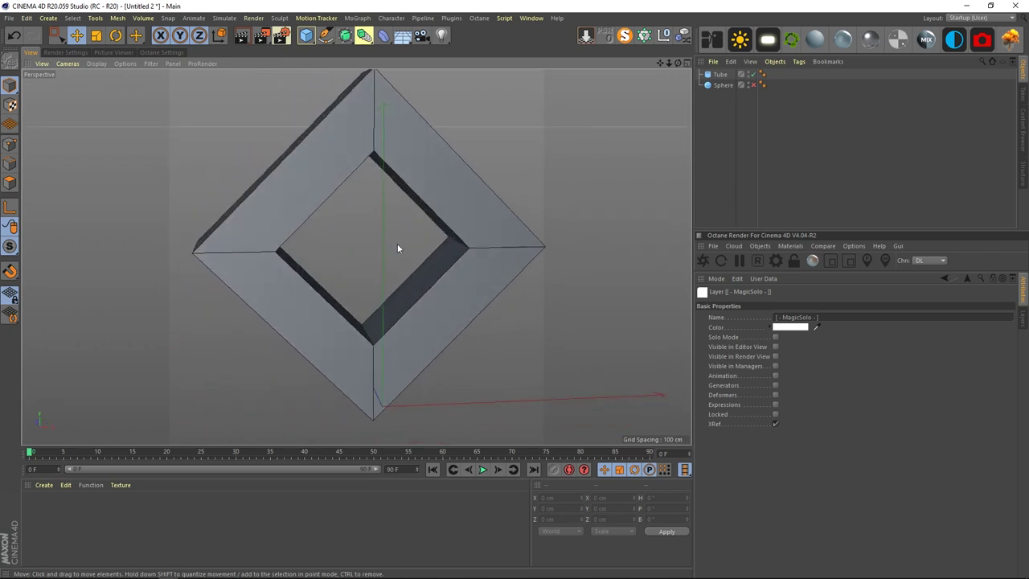
{"action": "left_click", "coordinate": [644, 35]}
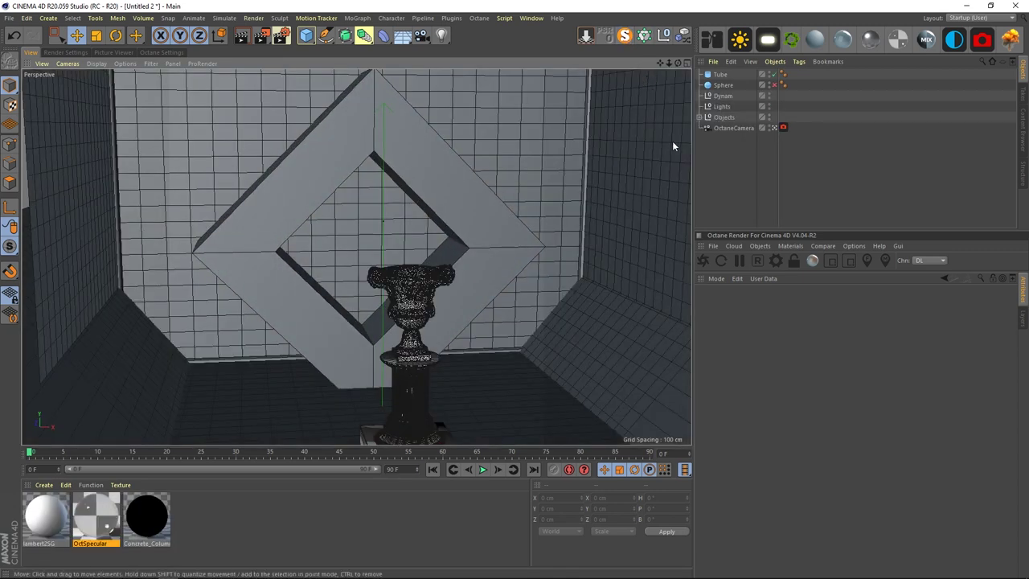
{"action": "key", "text": "ctrl+shift+z"}
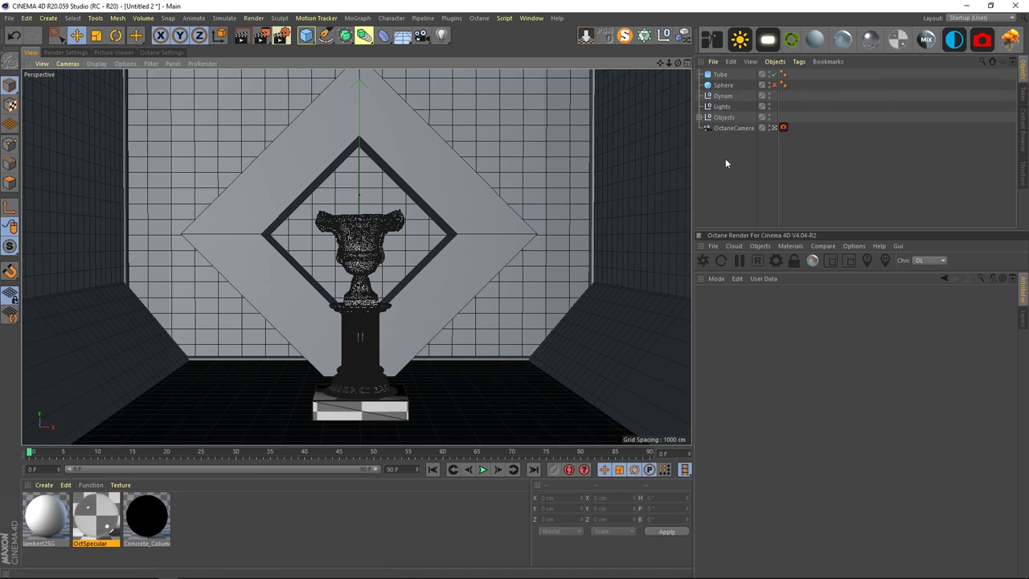
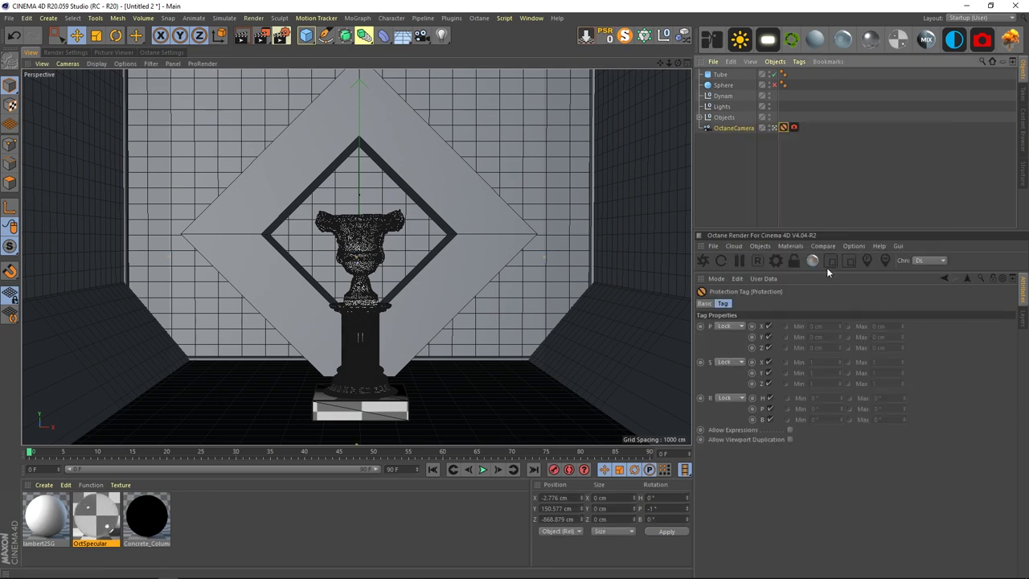
Step: Switch out of the OctaneCamera view and isolate the Tube and Sphere, with the whole diamond frame in view
{"action": "left_click", "coordinate": [775, 128]}
{"action": "left_click", "coordinate": [626, 37]}
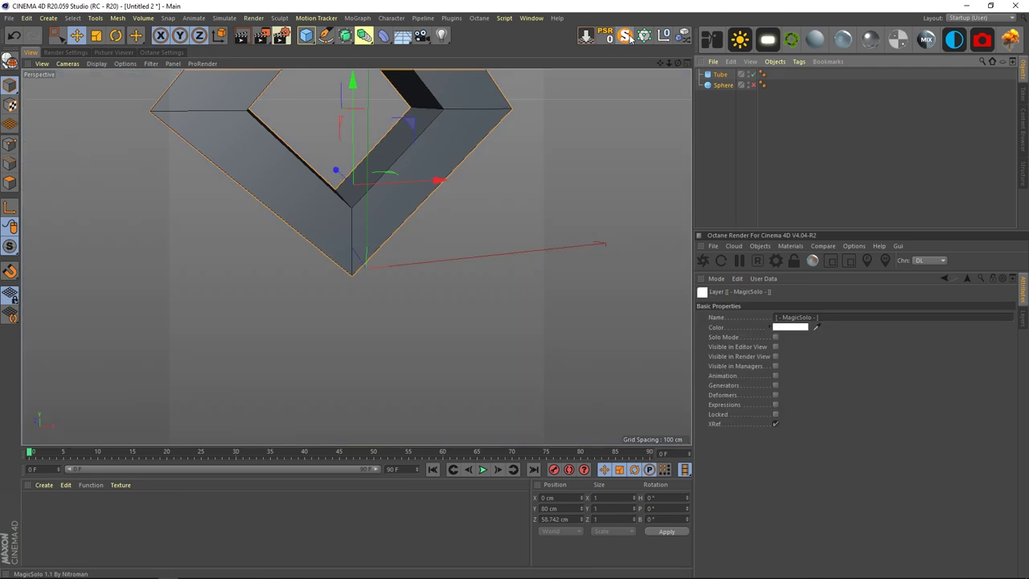
{"action": "left_click", "coordinate": [707, 113]}
{"action": "left_click_drag", "start_coordinate": [356, 193], "coordinate": [383, 159], "text": "alt"}
{"action": "scroll", "coordinate": [344, 218], "scroll_direction": "up", "scroll_amount": 4}
{"action": "scroll", "coordinate": [390, 216], "scroll_direction": "down", "scroll_amount": 6}
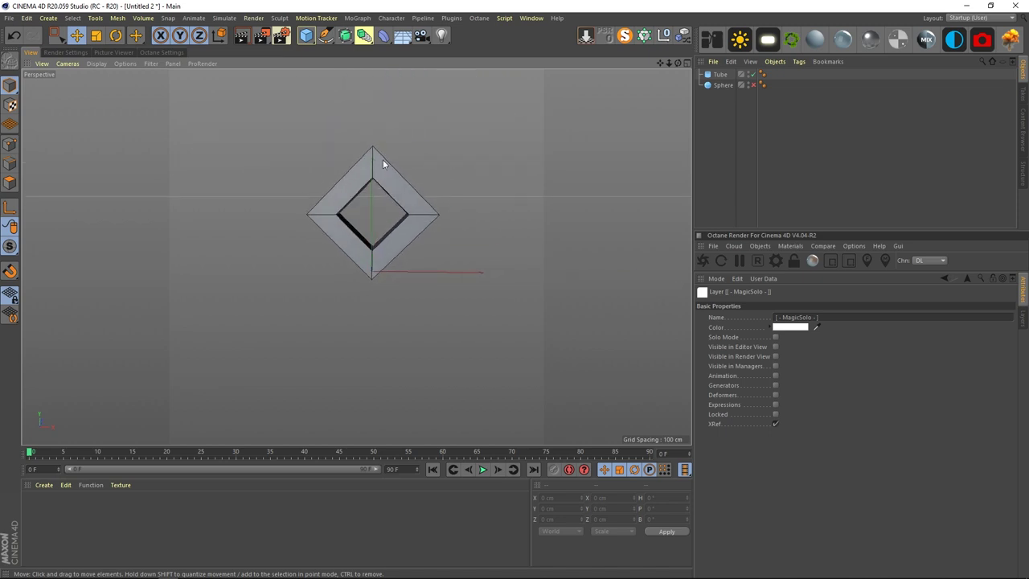
Step: Turn on X-Ray display for the Tube
{"action": "left_click", "coordinate": [721, 74]}
{"action": "left_click", "coordinate": [708, 303]}
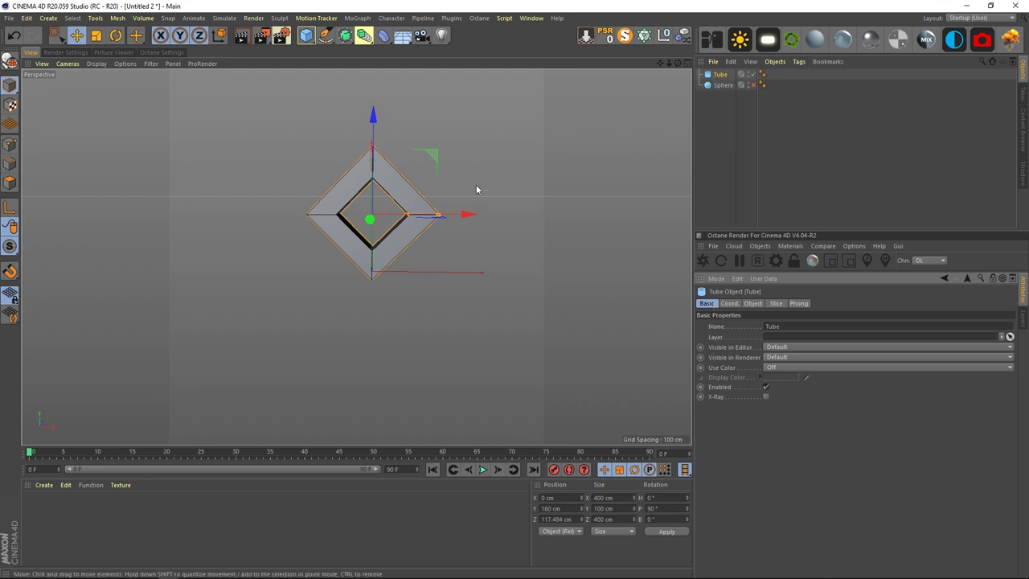
{"action": "left_click", "coordinate": [766, 396]}
{"action": "left_click", "coordinate": [716, 186]}
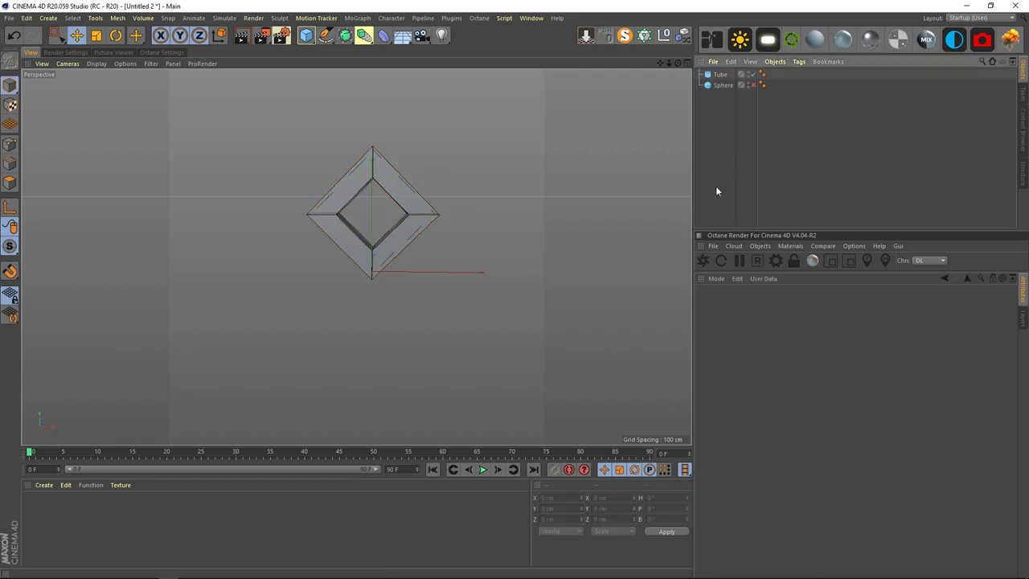
Step: Enable the Sphere and make it the child of a new Cloner
{"action": "left_click", "coordinate": [752, 85]}
{"action": "left_click", "coordinate": [727, 86]}
{"action": "right_click_drag", "start_coordinate": [351, 268], "coordinate": [442, 259], "text": "alt"}
{"action": "left_click_drag", "start_coordinate": [404, 263], "coordinate": [475, 318], "text": "alt"}
{"action": "right_click_drag", "start_coordinate": [476, 322], "coordinate": [394, 248], "text": "alt"}
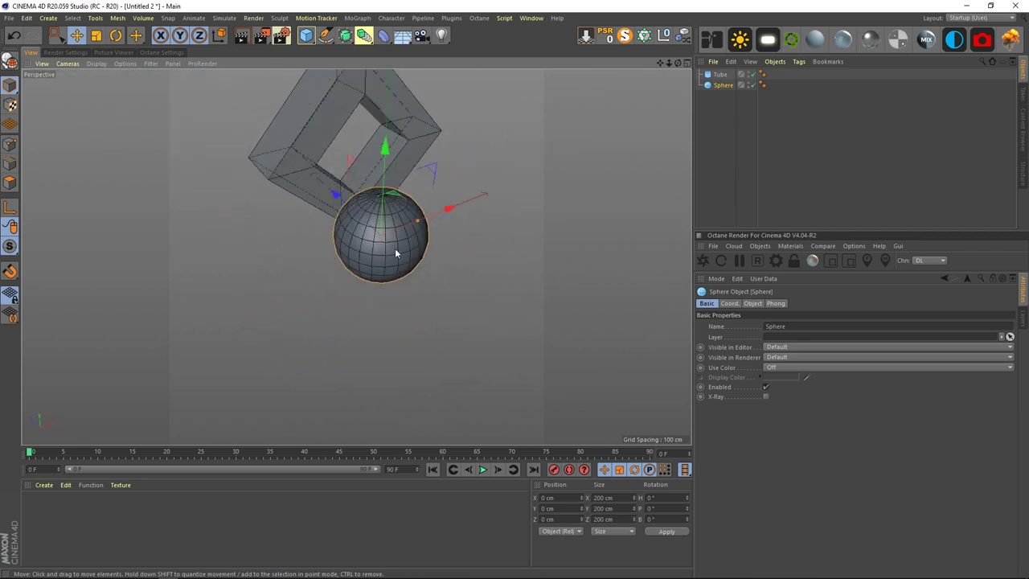
{"action": "middle_click_drag", "start_coordinate": [395, 248], "coordinate": [399, 294], "text": "alt"}
{"action": "left_click", "coordinate": [722, 108]}
{"action": "left_click", "coordinate": [364, 35]}
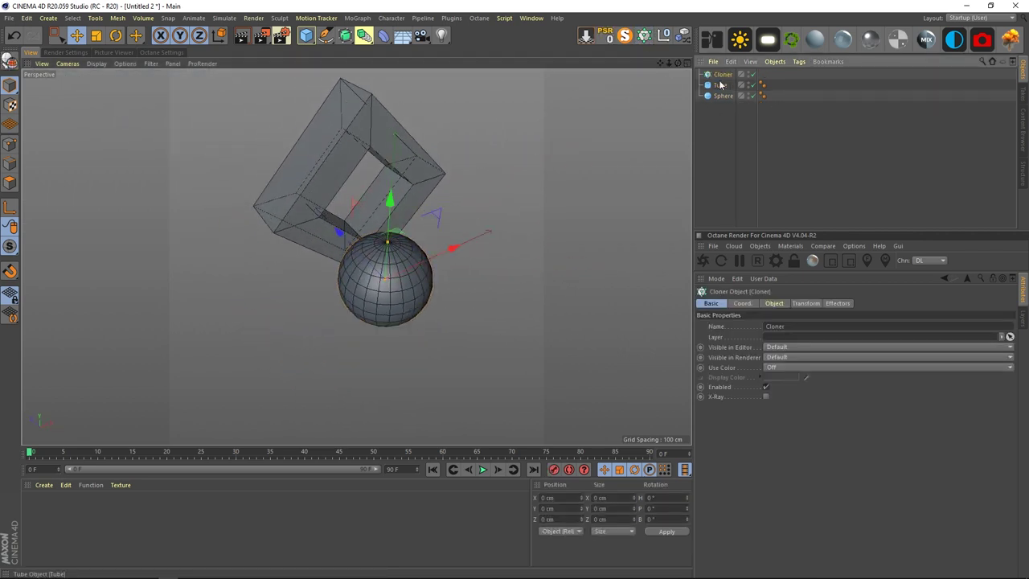
{"action": "left_click_drag", "start_coordinate": [724, 73], "coordinate": [722, 74]}
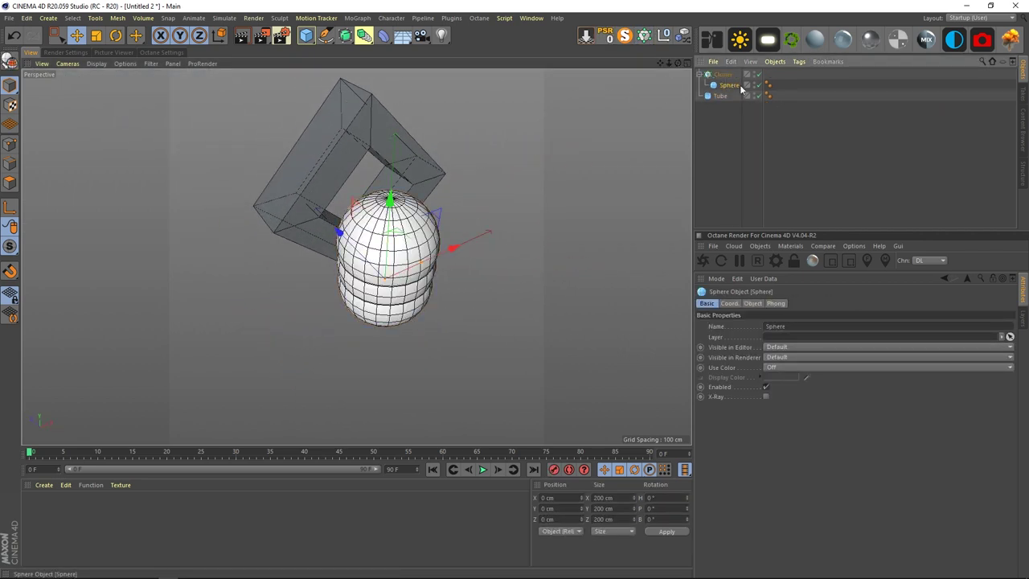
Step: Set the Sphere's radius to 10 cm and its segments to 12, with Render Perfect off
{"action": "left_click", "coordinate": [735, 304]}
{"action": "left_click", "coordinate": [751, 304]}
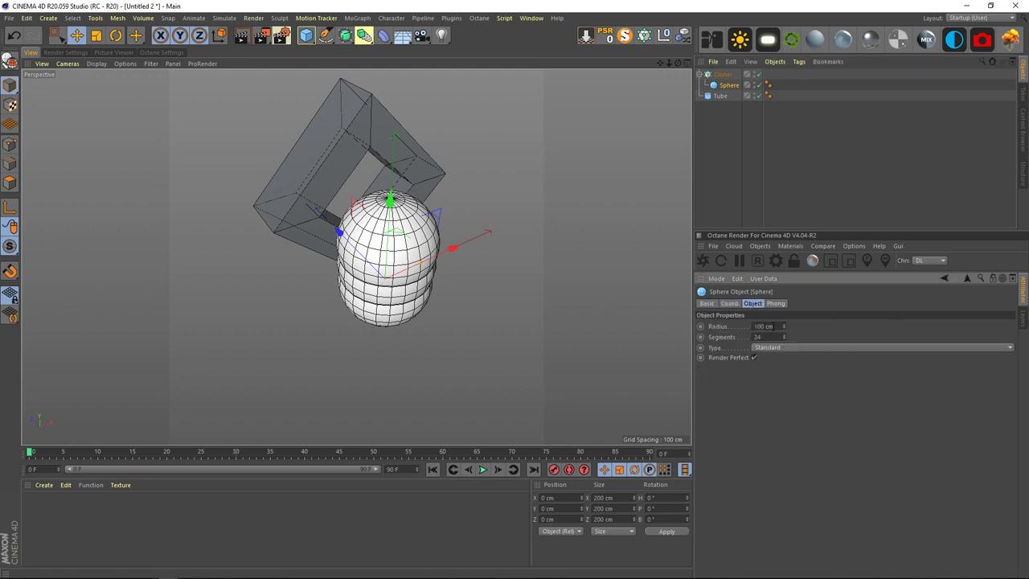
{"action": "type", "text": "10"}
{"action": "key", "text": "Return"}
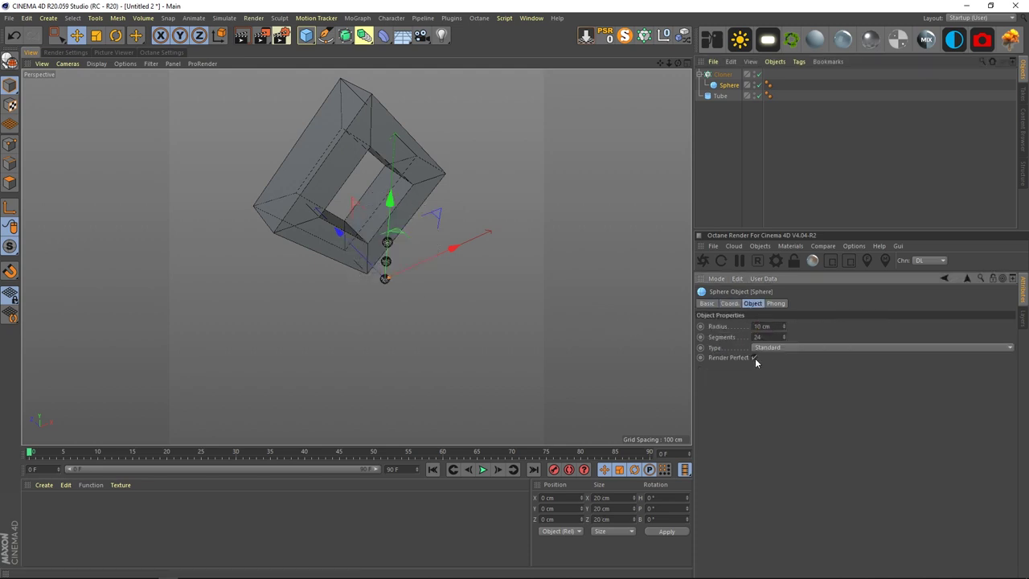
{"action": "type", "text": "12"}
{"action": "key", "text": "Return"}
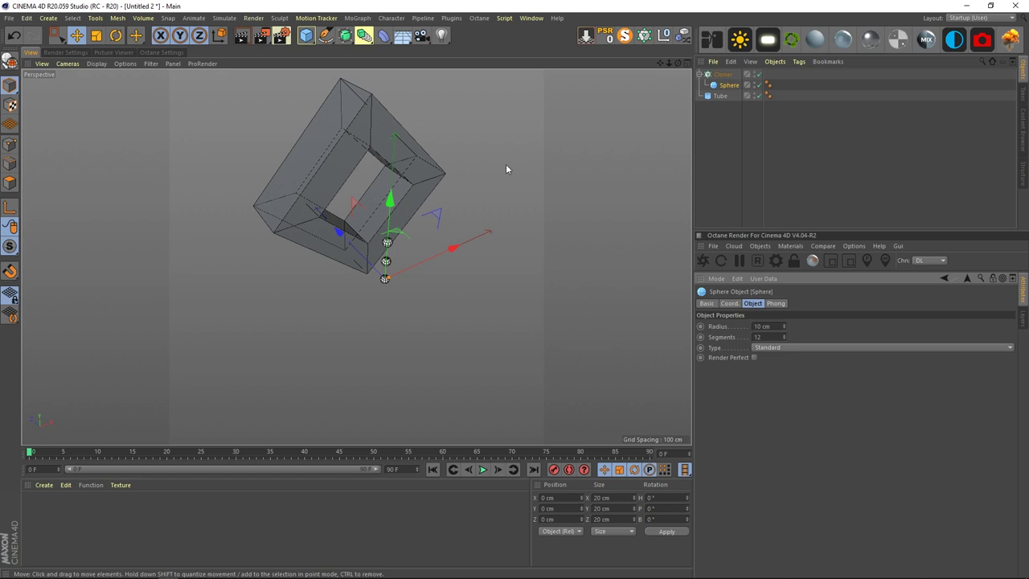
Step: Change the Cloner's mode to Radial
{"action": "left_click", "coordinate": [723, 74]}
{"action": "left_click", "coordinate": [764, 326]}
{"action": "left_click", "coordinate": [752, 358]}
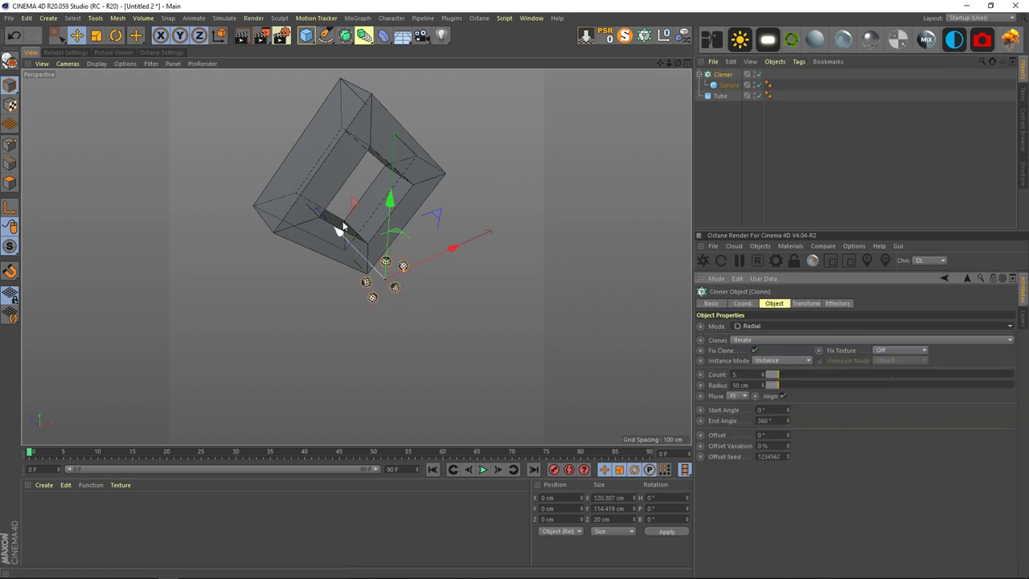
Step: Move the Cloner up to Y 160 cm and back into the tube at Z about 118 cm
{"action": "middle_click", "coordinate": [426, 253]}
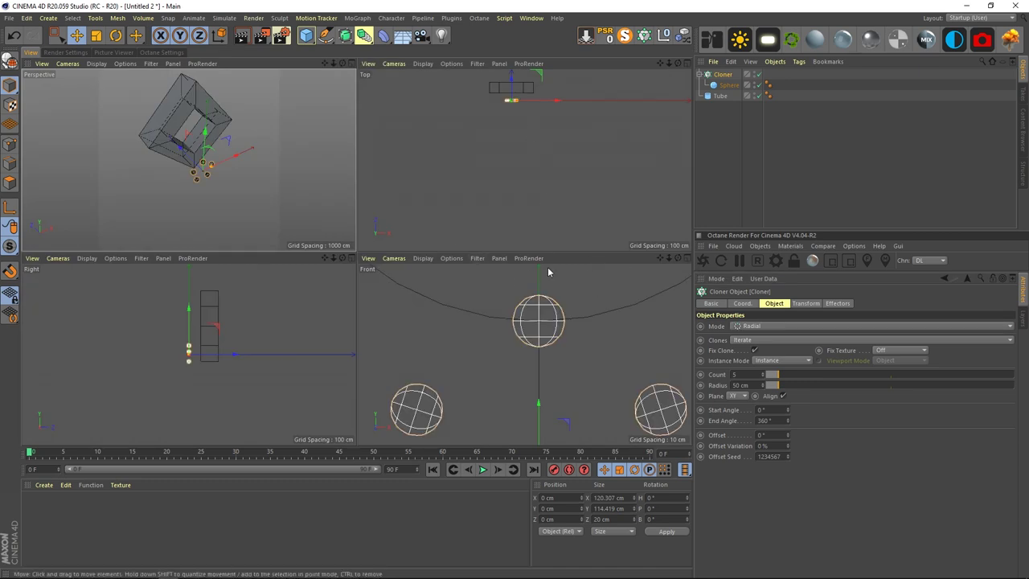
{"action": "scroll", "coordinate": [555, 341], "scroll_direction": "down", "scroll_amount": 6}
{"action": "left_click_drag", "start_coordinate": [557, 336], "coordinate": [557, 286]}
{"action": "middle_click", "coordinate": [328, 166]}
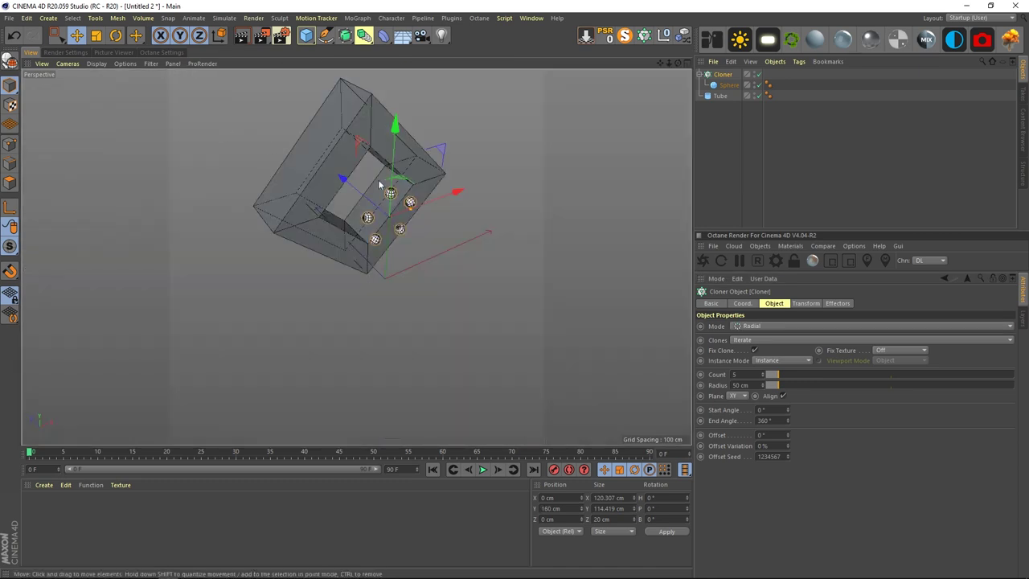
{"action": "left_click_drag", "start_coordinate": [346, 181], "coordinate": [314, 157]}
{"action": "left_click_drag", "start_coordinate": [343, 192], "coordinate": [449, 203], "text": "alt"}
{"action": "left_click_drag", "start_coordinate": [240, 188], "coordinate": [254, 188]}
Step: Increase the Tube's height to about 136 cm
{"action": "left_click", "coordinate": [333, 131]}
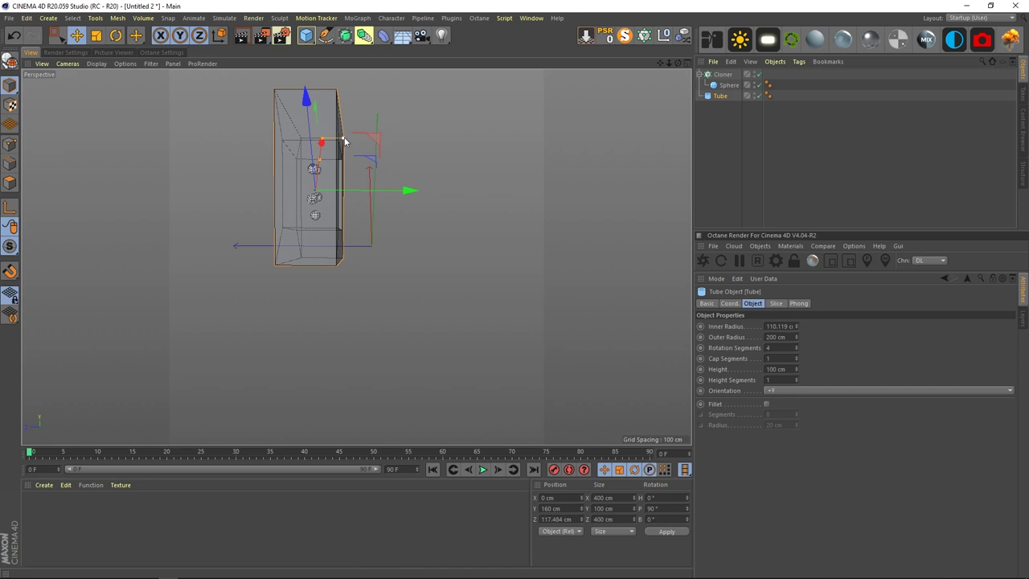
{"action": "left_click_drag", "start_coordinate": [344, 142], "coordinate": [351, 142]}
{"action": "left_click_drag", "start_coordinate": [313, 208], "coordinate": [200, 183], "text": "alt"}
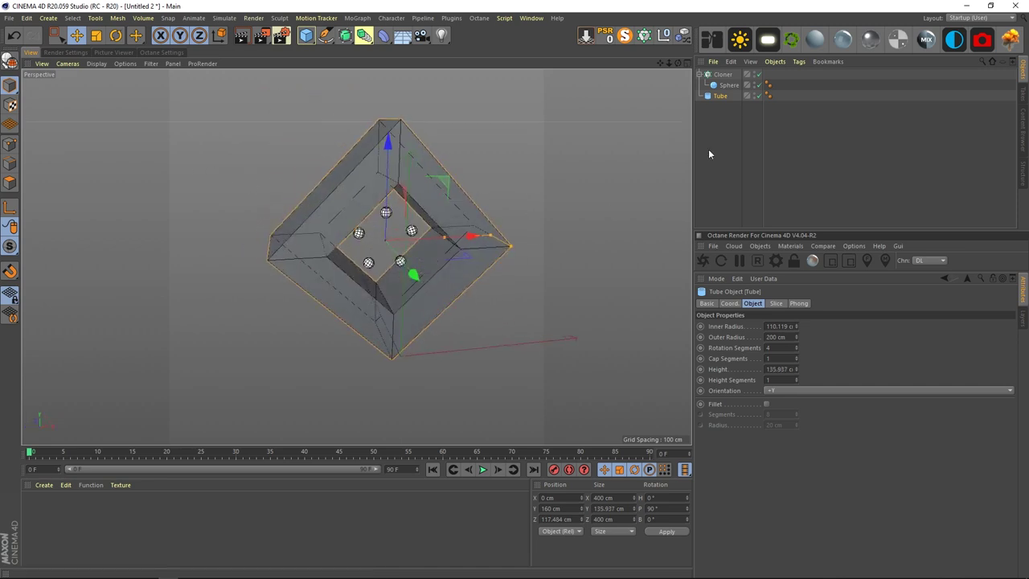
Step: Raise the Cloner's count to 60 and its radius to about 126 cm
{"action": "left_click", "coordinate": [728, 85]}
{"action": "left_click", "coordinate": [722, 74]}
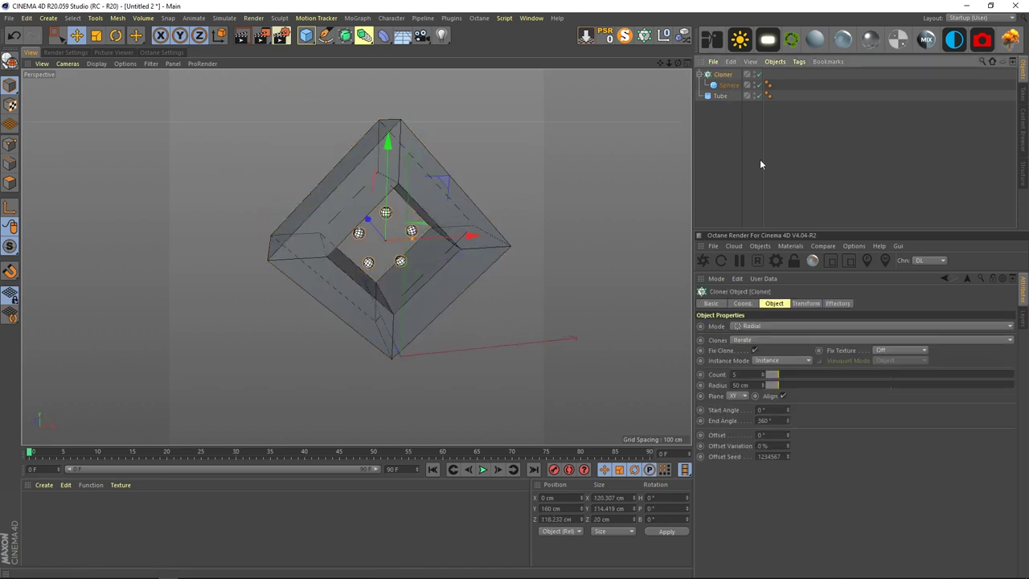
{"action": "left_click", "coordinate": [781, 395]}
{"action": "left_click_drag", "start_coordinate": [772, 375], "coordinate": [916, 377]}
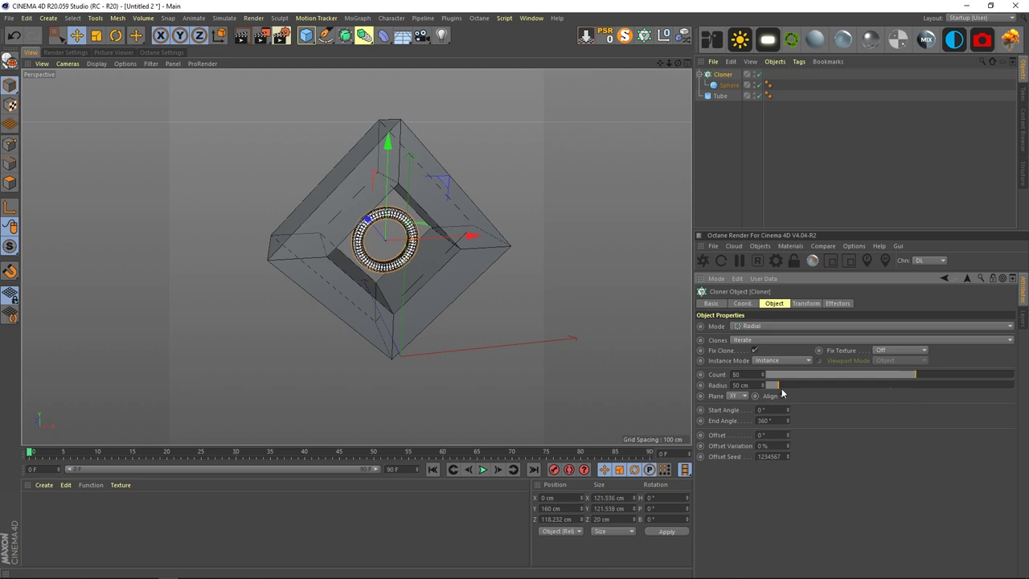
{"action": "left_click_drag", "start_coordinate": [784, 391], "coordinate": [799, 382]}
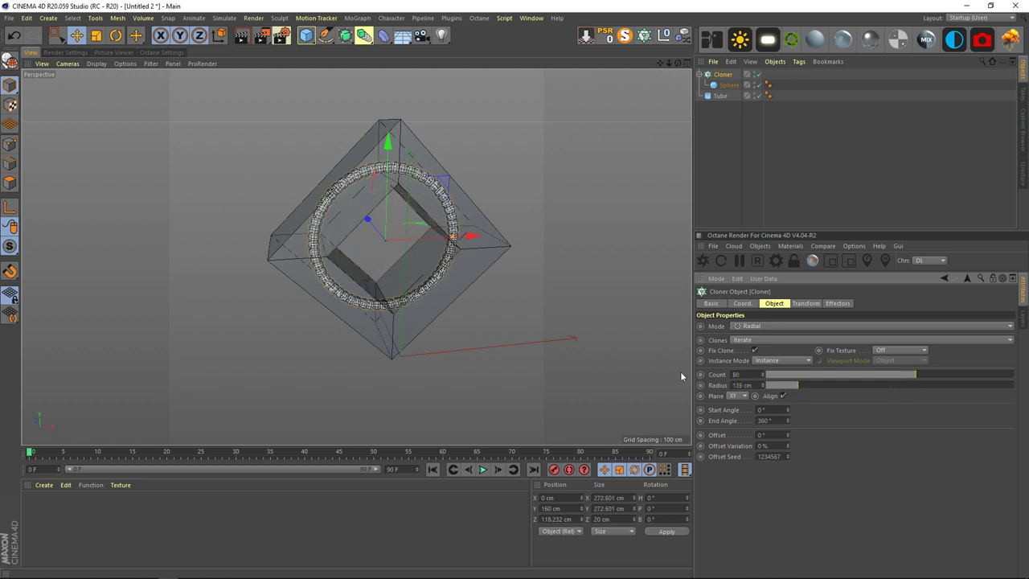
Step: Fine-tune the Cloner's radius to 131 cm so the sphere ring sits inside the tube's walls
{"action": "mouse_move", "coordinate": [508, 314]}
{"action": "left_mouse_down", "text": "alt"}
{"action": "mouse_move", "coordinate": [484, 299]}
{"action": "mouse_move", "coordinate": [496, 298]}
{"action": "mouse_move", "coordinate": [344, 274]}
{"action": "left_mouse_up", "text": "alt"}
{"action": "right_click_drag", "start_coordinate": [349, 244], "coordinate": [442, 231], "text": "alt"}
{"action": "left_click_drag", "start_coordinate": [395, 252], "coordinate": [488, 231], "text": "alt"}
{"action": "right_click_drag", "start_coordinate": [501, 268], "coordinate": [464, 268], "text": "alt"}
{"action": "left_click_drag", "start_coordinate": [358, 257], "coordinate": [209, 265], "text": "alt"}
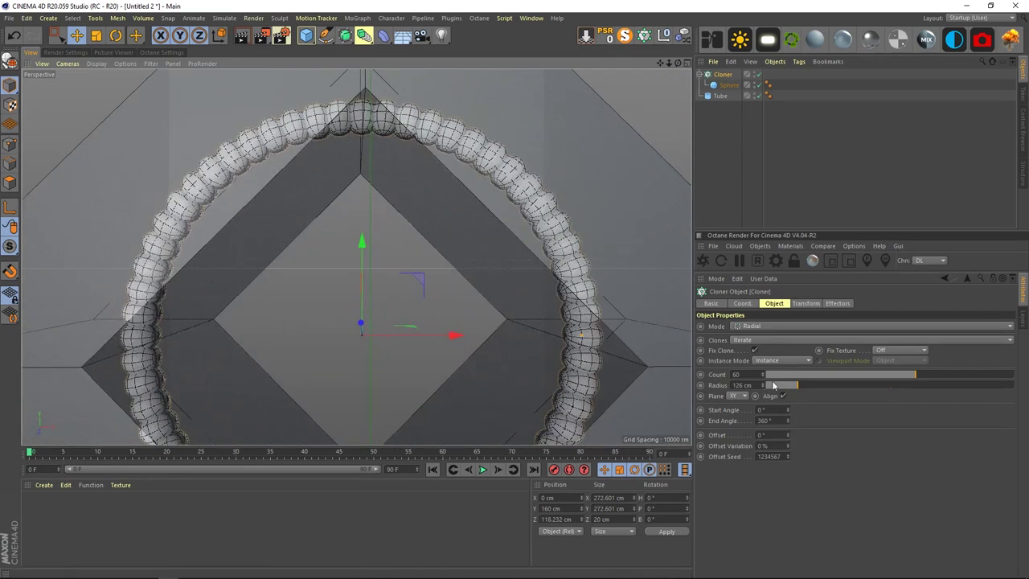
{"action": "left_click_drag", "start_coordinate": [766, 385], "coordinate": [779, 385]}
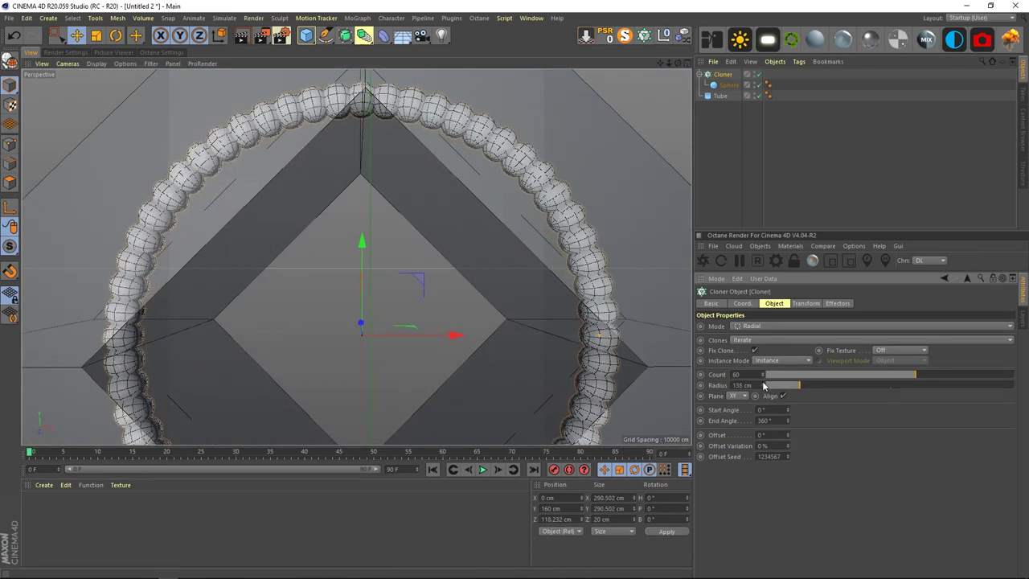
{"action": "left_click_drag", "start_coordinate": [393, 225], "coordinate": [338, 224], "text": "alt"}
{"action": "left_click_drag", "start_coordinate": [321, 159], "coordinate": [383, 252], "text": "alt"}
{"action": "right_click_drag", "start_coordinate": [383, 252], "coordinate": [419, 197], "text": "alt"}
{"action": "left_click", "coordinate": [763, 388]}
{"action": "left_click", "coordinate": [763, 388]}
{"action": "left_click", "coordinate": [762, 388]}
{"action": "left_click", "coordinate": [763, 387]}
{"action": "left_click", "coordinate": [762, 388]}
Step: Set the Sphere's radius to 5 cm and keyframe it at frame 0
{"action": "left_click_drag", "start_coordinate": [474, 317], "coordinate": [366, 220], "text": "alt"}
{"action": "right_click_drag", "start_coordinate": [366, 221], "coordinate": [413, 310], "text": "alt"}
{"action": "left_click_drag", "start_coordinate": [413, 309], "coordinate": [355, 261], "text": "alt"}
{"action": "middle_click_drag", "start_coordinate": [355, 261], "coordinate": [370, 106], "text": "alt"}
{"action": "left_click_drag", "start_coordinate": [369, 106], "coordinate": [343, 324], "text": "alt"}
{"action": "right_click_drag", "start_coordinate": [343, 324], "coordinate": [370, 309], "text": "alt"}
{"action": "left_click_drag", "start_coordinate": [370, 309], "coordinate": [504, 319], "text": "alt"}
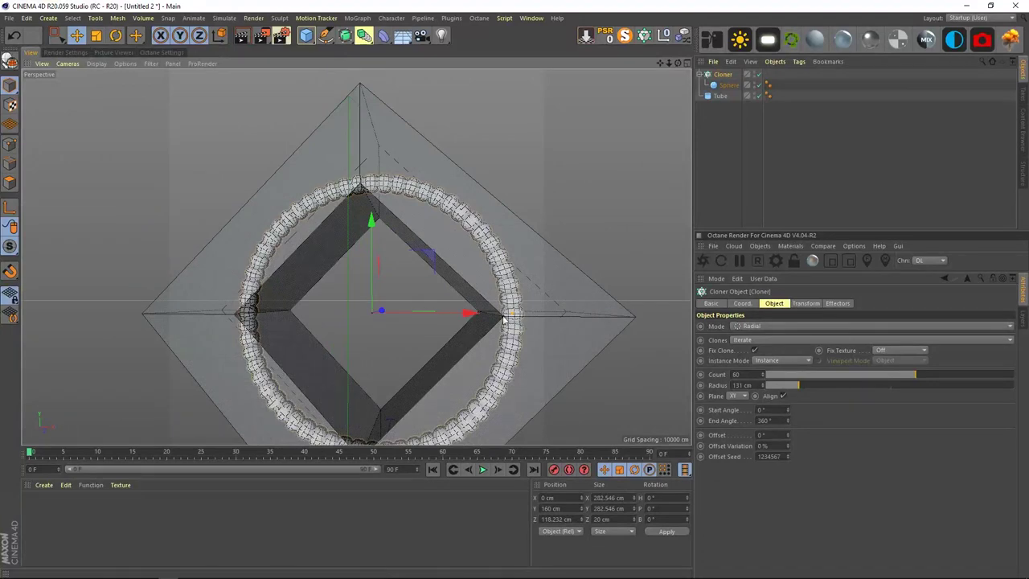
{"action": "left_click", "coordinate": [716, 87]}
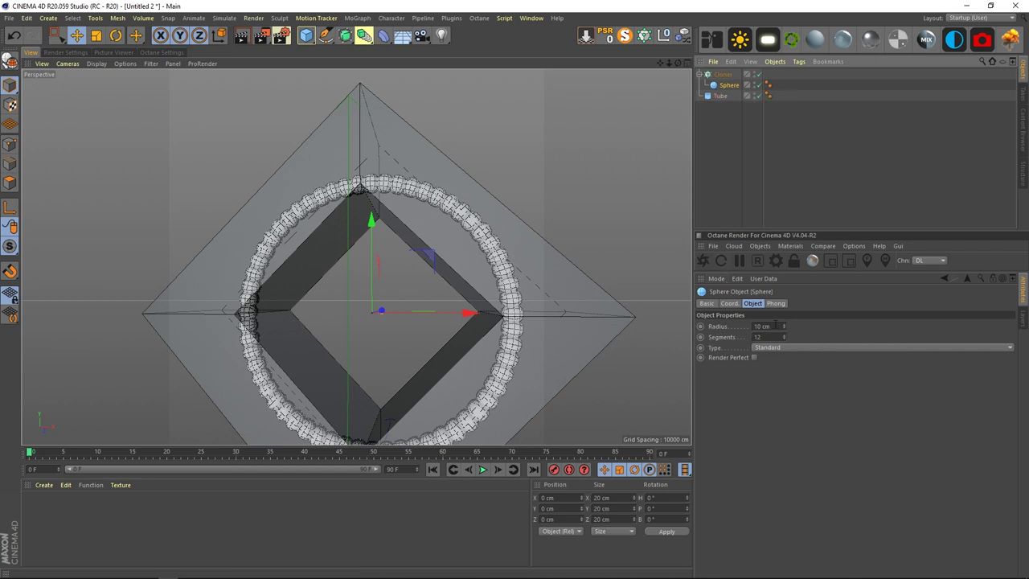
{"action": "type", "text": "5"}
{"action": "key", "text": "Return"}
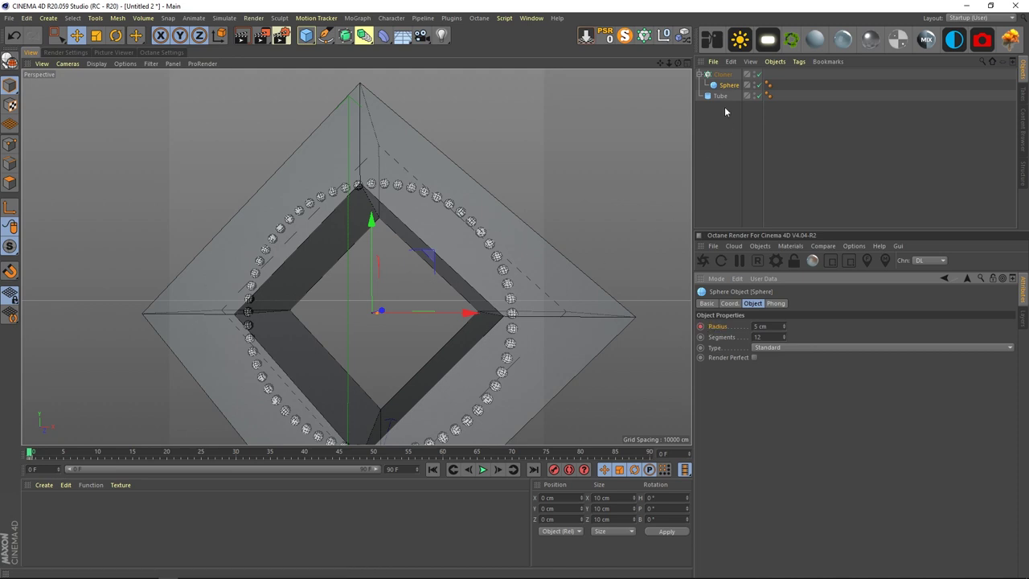
Step: Keyframe the Sphere's radius at 15 cm on frame 5 and return to frame 0
{"action": "left_click", "coordinate": [65, 455]}
{"action": "type", "text": "15"}
{"action": "key", "text": "Return"}
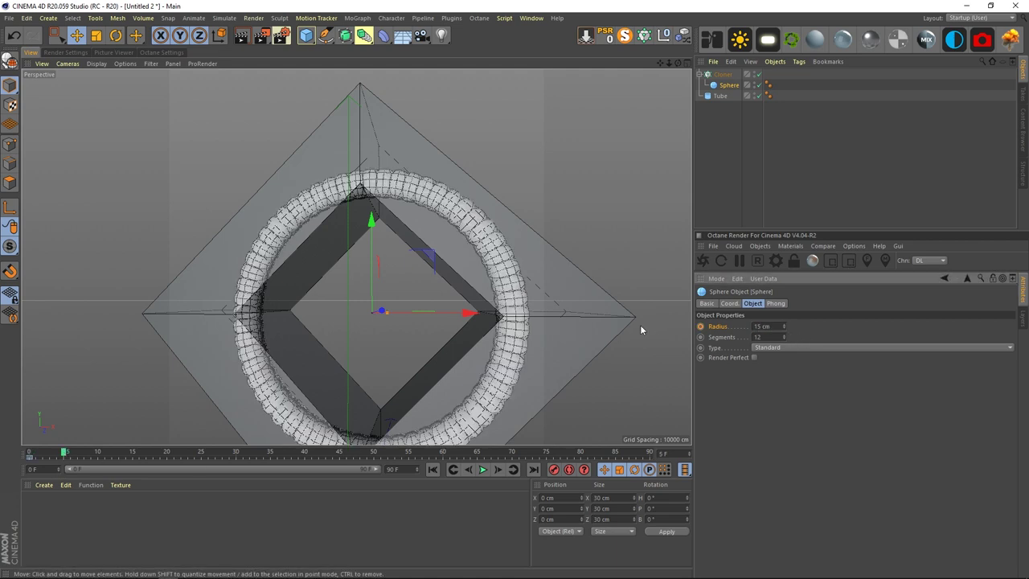
{"action": "left_click", "coordinate": [701, 327]}
{"action": "left_click_drag", "start_coordinate": [64, 455], "coordinate": [1, 456]}
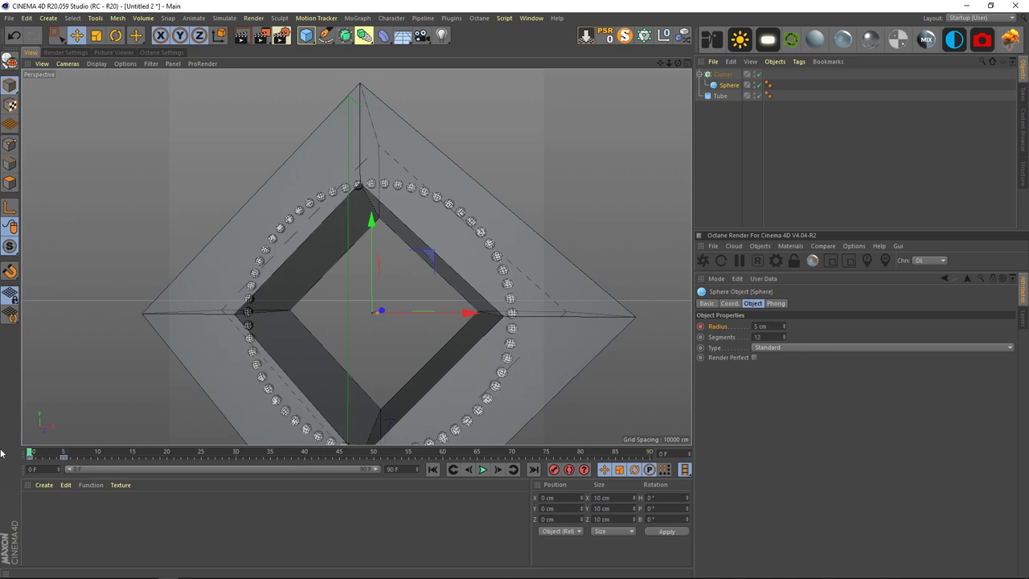
Step: Add a Random effector to the Cloner with position off and a uniform scale of 1
{"action": "left_click", "coordinate": [725, 129]}
{"action": "left_click", "coordinate": [722, 74]}
{"action": "left_click", "coordinate": [683, 37]}
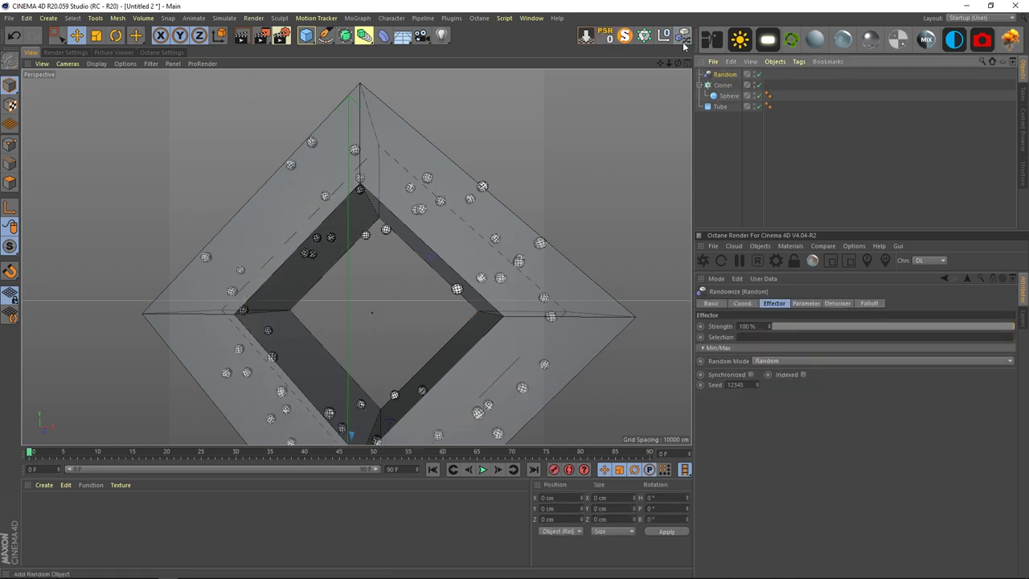
{"action": "left_click", "coordinate": [805, 304]}
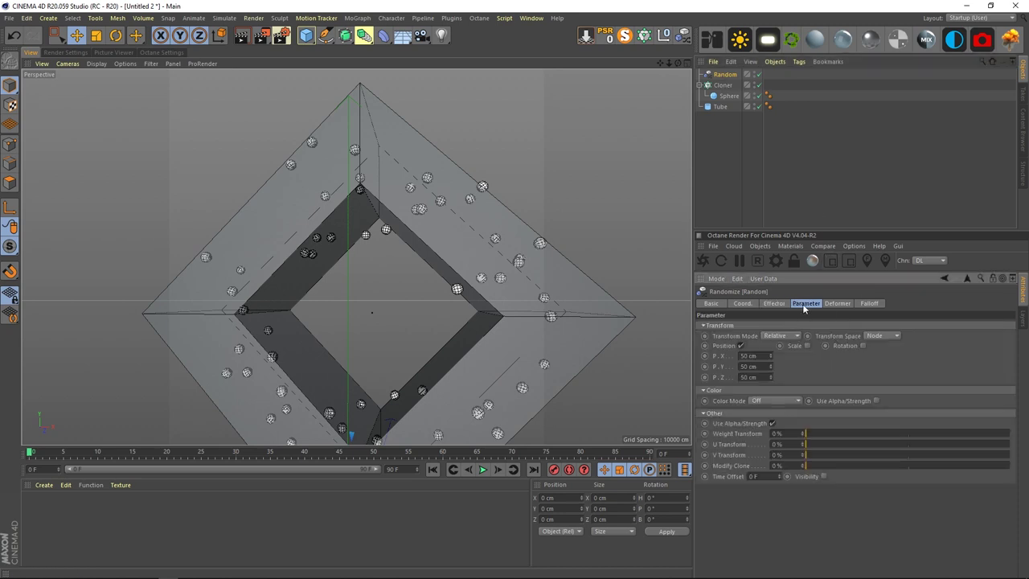
{"action": "left_click", "coordinate": [741, 346]}
{"action": "left_click", "coordinate": [787, 345]}
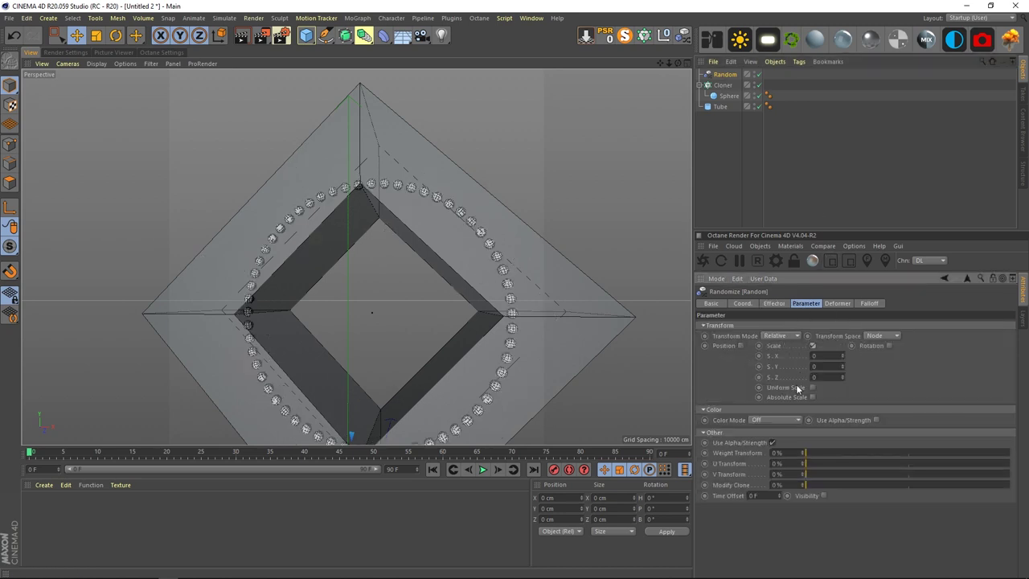
{"action": "type", "text": "1"}
{"action": "key", "text": "Return"}
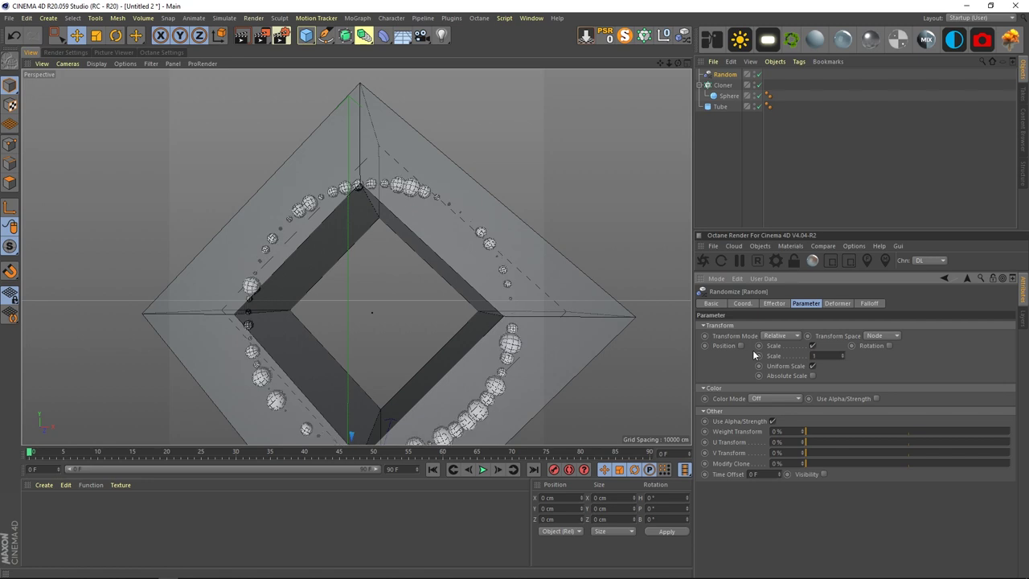
Step: Add a second Random effector to the Cloner and set its X and Y position offsets to 0 cm
{"action": "left_click", "coordinate": [721, 189]}
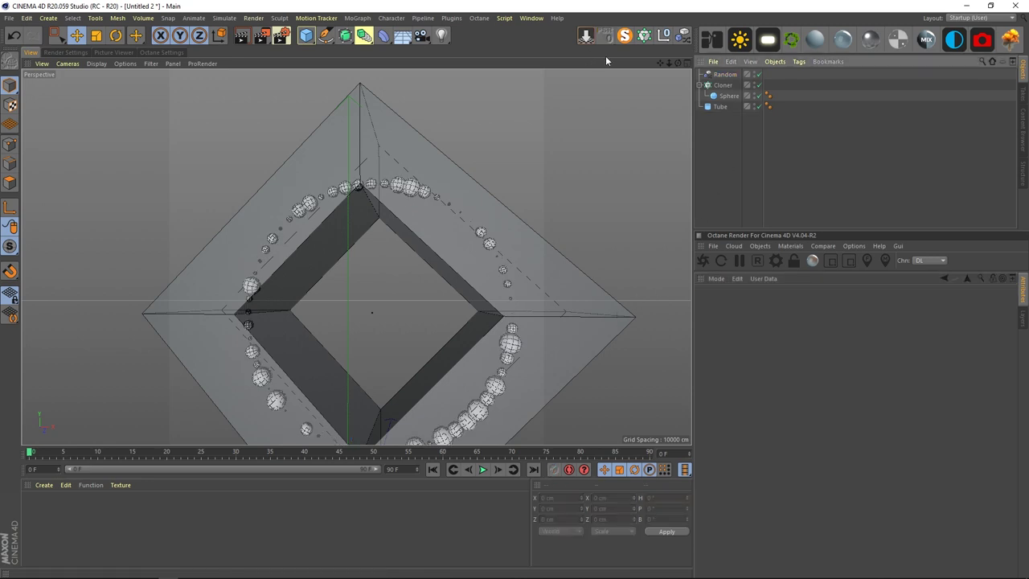
{"action": "left_click", "coordinate": [717, 85]}
{"action": "left_click", "coordinate": [683, 37]}
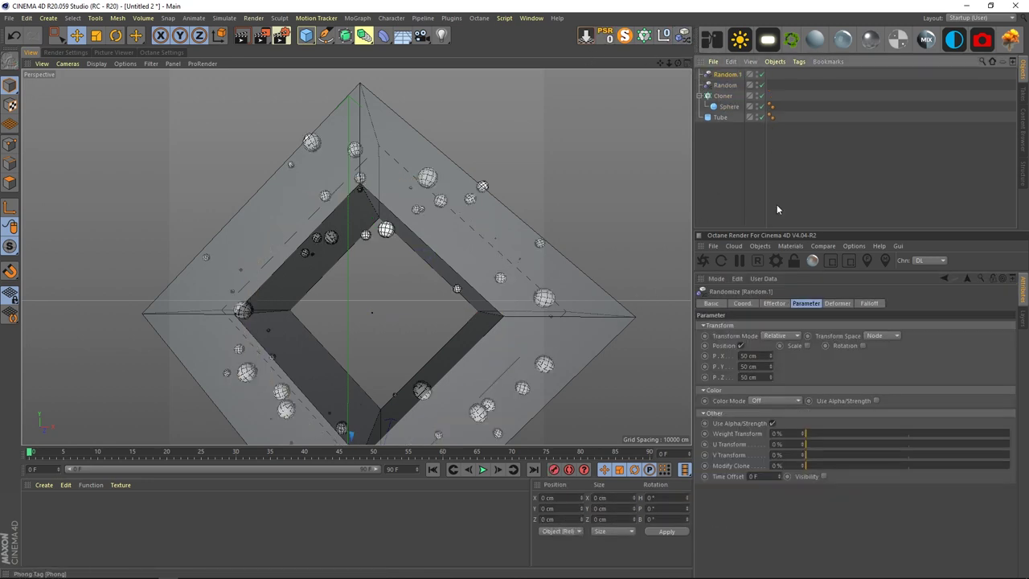
{"action": "left_click_drag", "start_coordinate": [761, 356], "coordinate": [614, 346]}
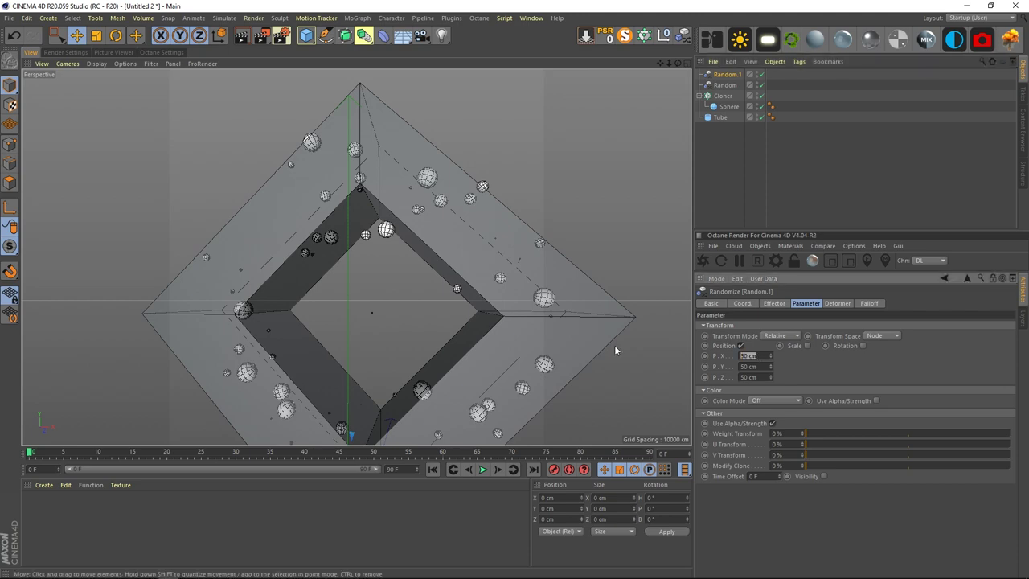
{"action": "type", "text": "0"}
{"action": "key", "text": "Tab"}
{"action": "type", "text": "0"}
{"action": "key", "text": "Return"}
Step: Increase the second Random effector's Z position offset to 61 cm to spread the spheres along the tube's depth
{"action": "left_click_drag", "start_coordinate": [356, 257], "coordinate": [486, 343], "text": "alt"}
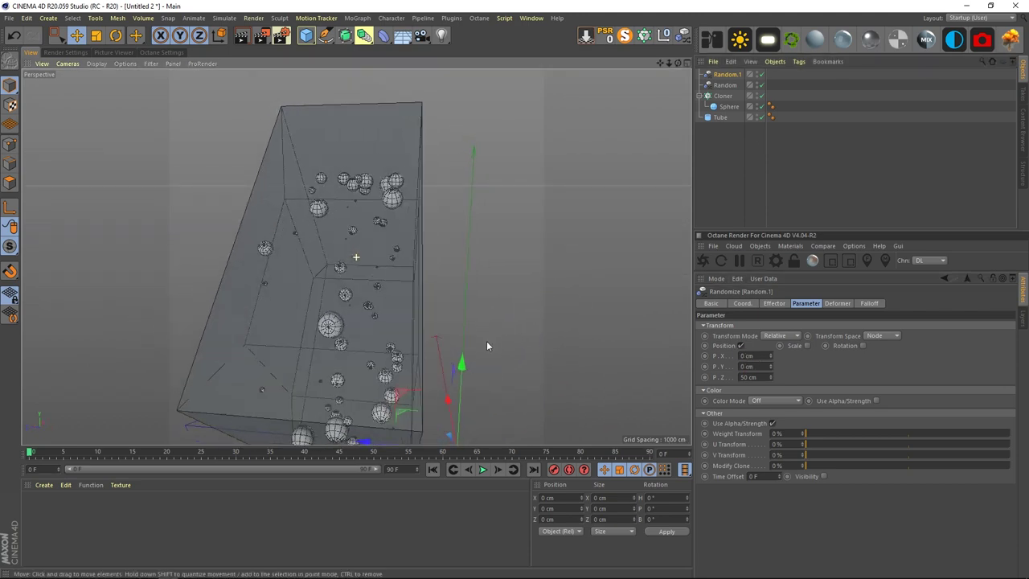
{"action": "left_click_drag", "start_coordinate": [771, 376], "coordinate": [771, 367]}
{"action": "left_click_drag", "start_coordinate": [402, 309], "coordinate": [480, 301], "text": "alt"}
{"action": "right_click_drag", "start_coordinate": [479, 302], "coordinate": [422, 278], "text": "alt"}
{"action": "left_click_drag", "start_coordinate": [424, 281], "coordinate": [515, 225], "text": "alt"}
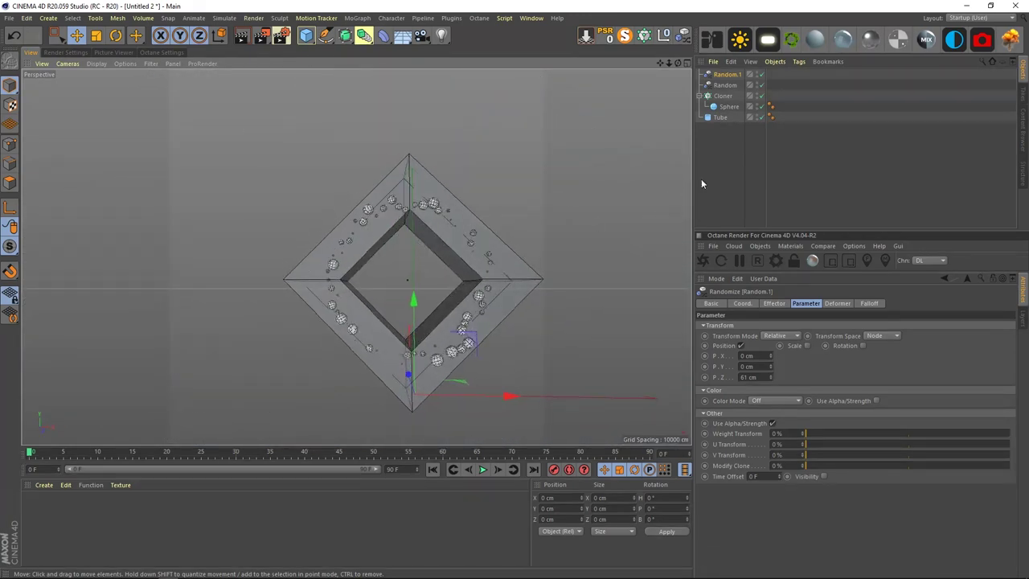
Step: Assign a Collider Body simulation tag to the Tube
{"action": "left_click", "coordinate": [719, 117]}
{"action": "right_click", "coordinate": [721, 118]}
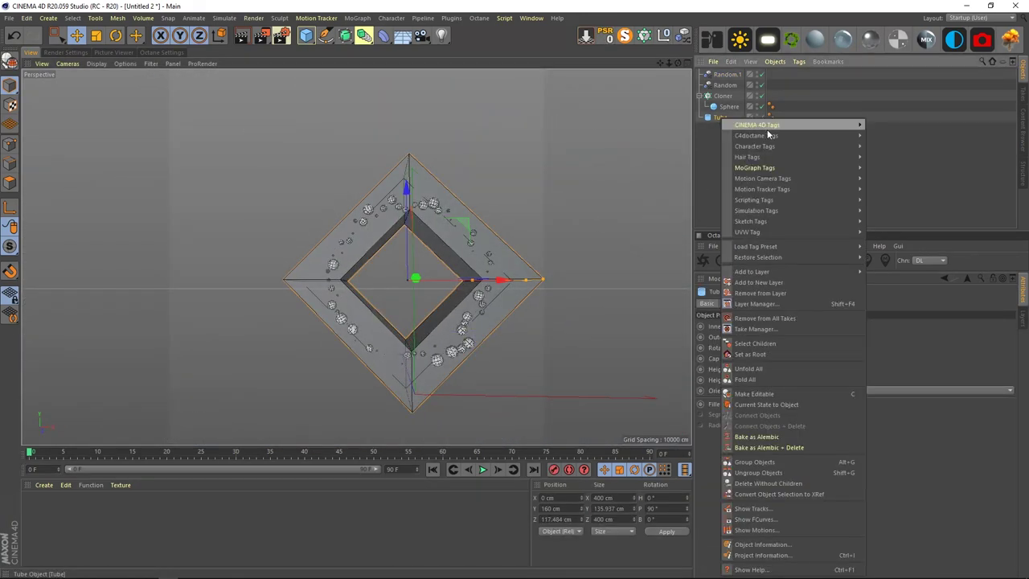
{"action": "mouse_move", "coordinate": [774, 210]}
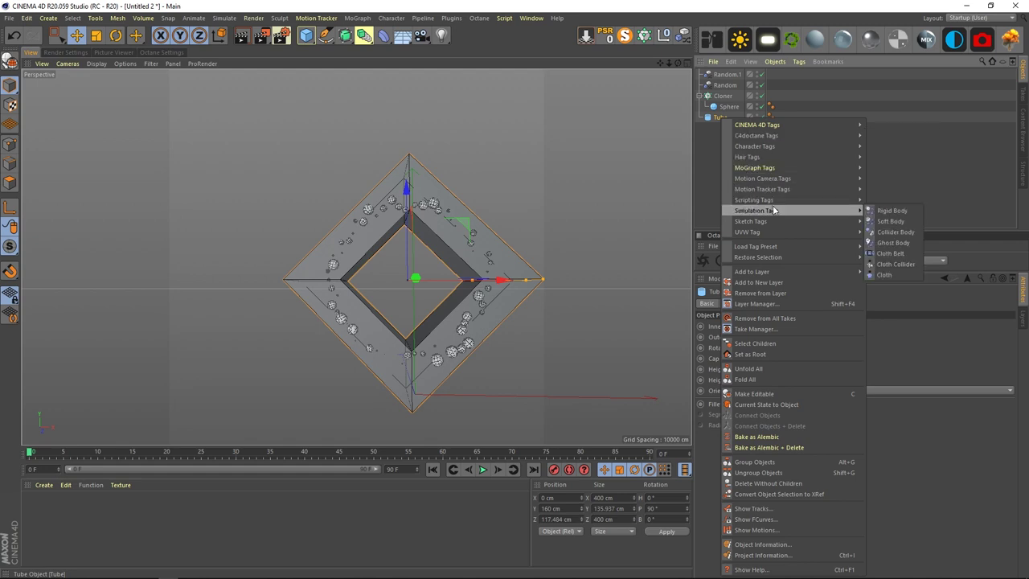
{"action": "left_click", "coordinate": [894, 232]}
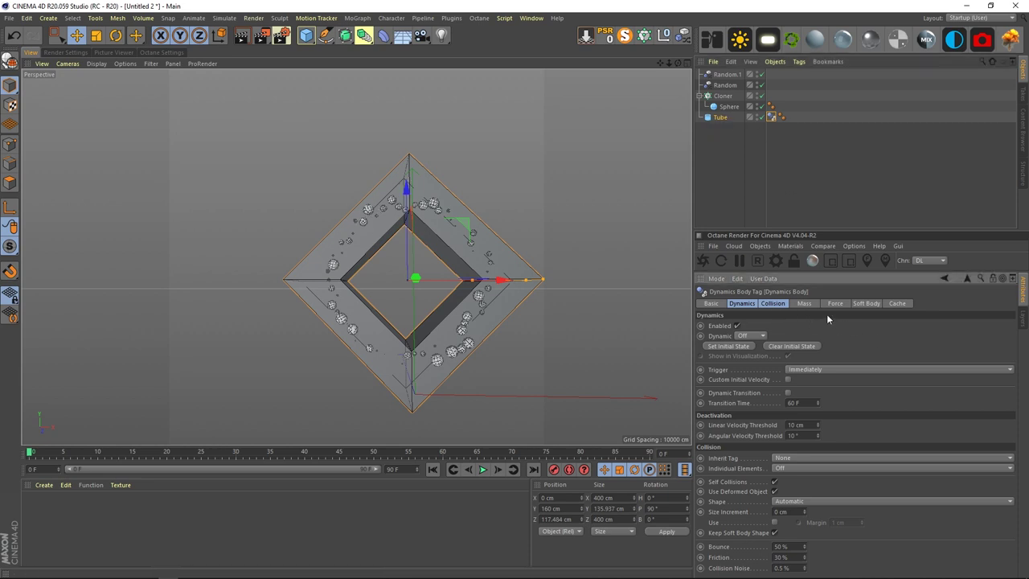
Step: Set the collision shape of the Tube's dynamics tag to Static Mesh
{"action": "left_click", "coordinate": [772, 304]}
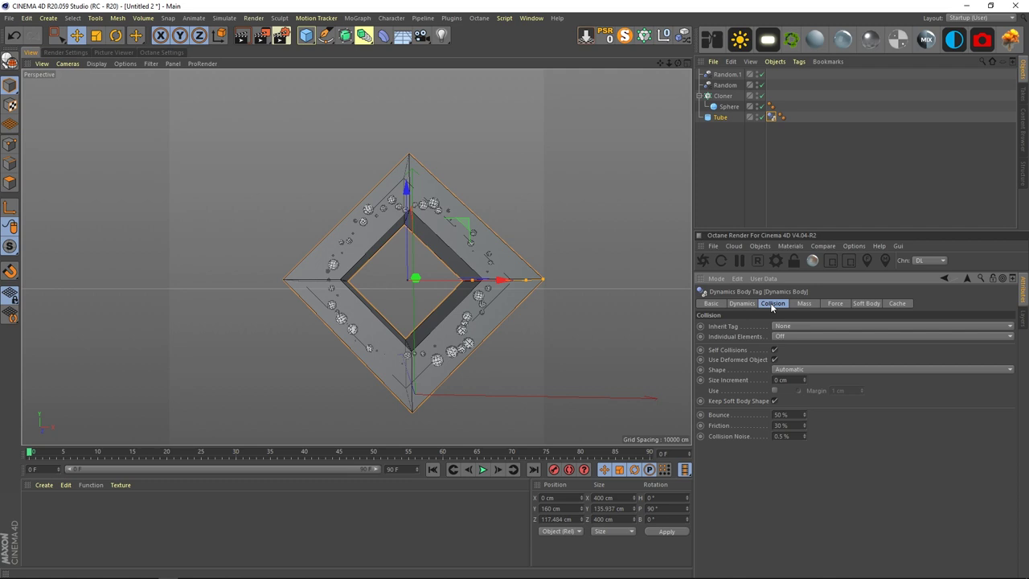
{"action": "left_click", "coordinate": [796, 372]}
{"action": "left_click", "coordinate": [807, 481]}
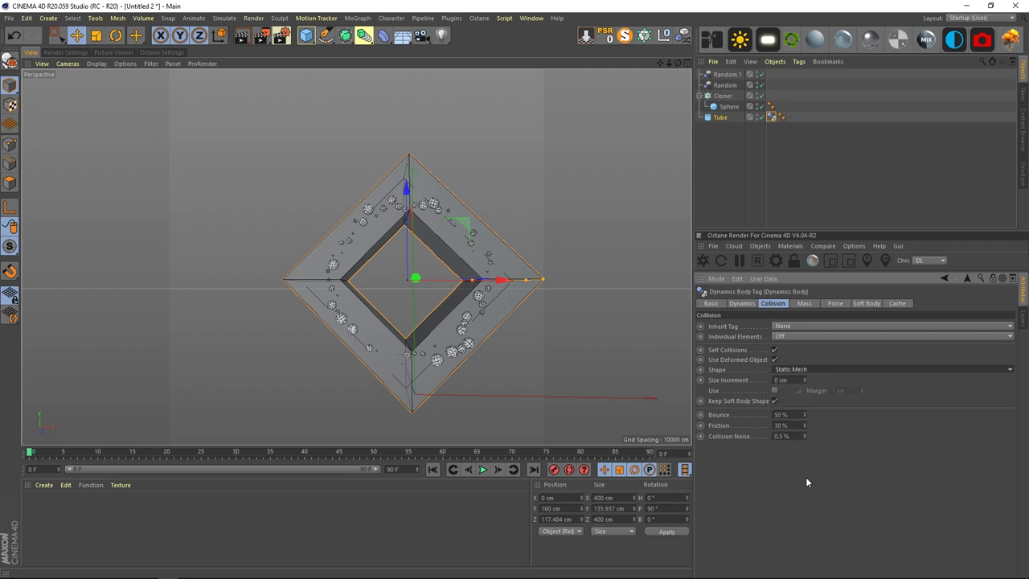
{"action": "left_click", "coordinate": [732, 213]}
Step: Assign a Rigid Body simulation tag to the Cloner
{"action": "scroll", "coordinate": [402, 227], "scroll_direction": "up", "scroll_amount": 5}
{"action": "left_click_drag", "start_coordinate": [402, 224], "coordinate": [383, 245], "text": "alt"}
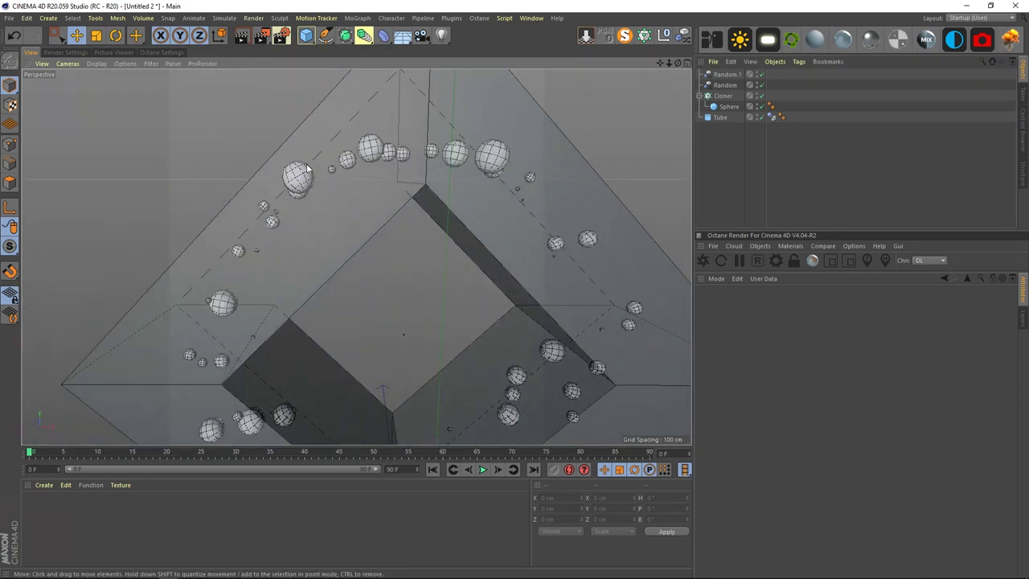
{"action": "left_click_drag", "start_coordinate": [245, 239], "coordinate": [450, 241], "text": "alt"}
{"action": "left_click", "coordinate": [722, 95]}
{"action": "right_click", "coordinate": [725, 96]}
{"action": "mouse_move", "coordinate": [774, 104]}
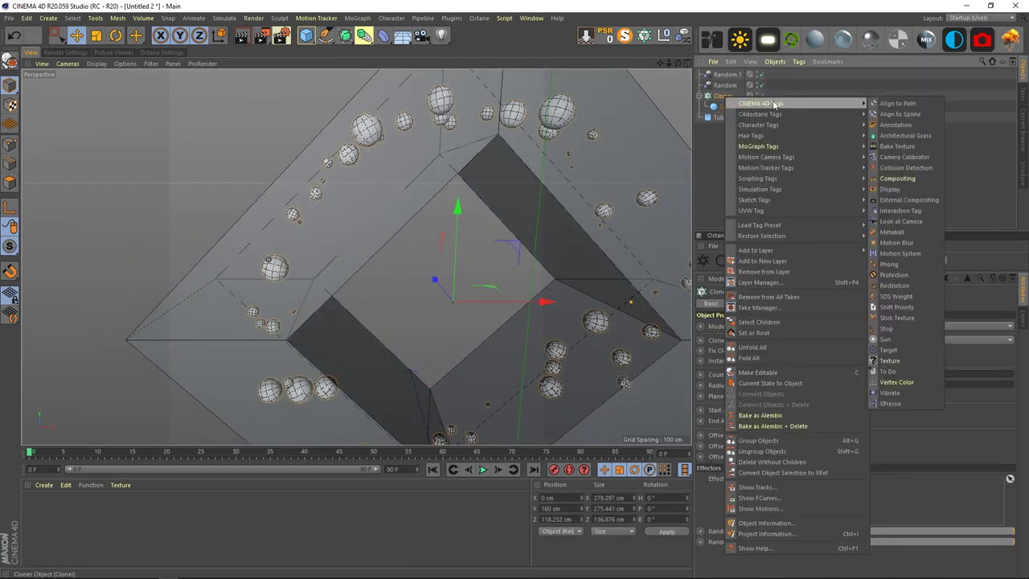
{"action": "mouse_move", "coordinate": [769, 190]}
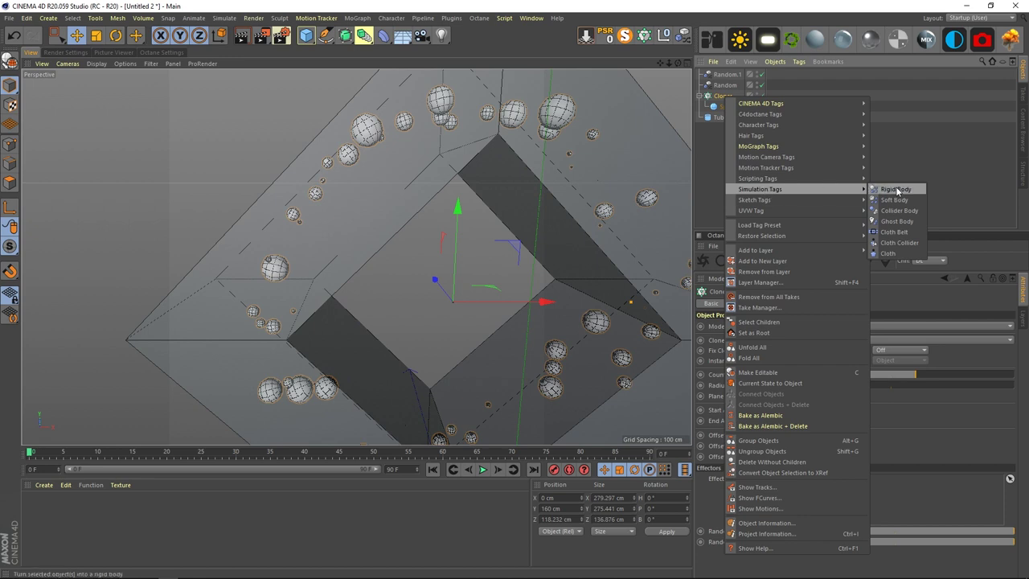
{"action": "left_click", "coordinate": [897, 190]}
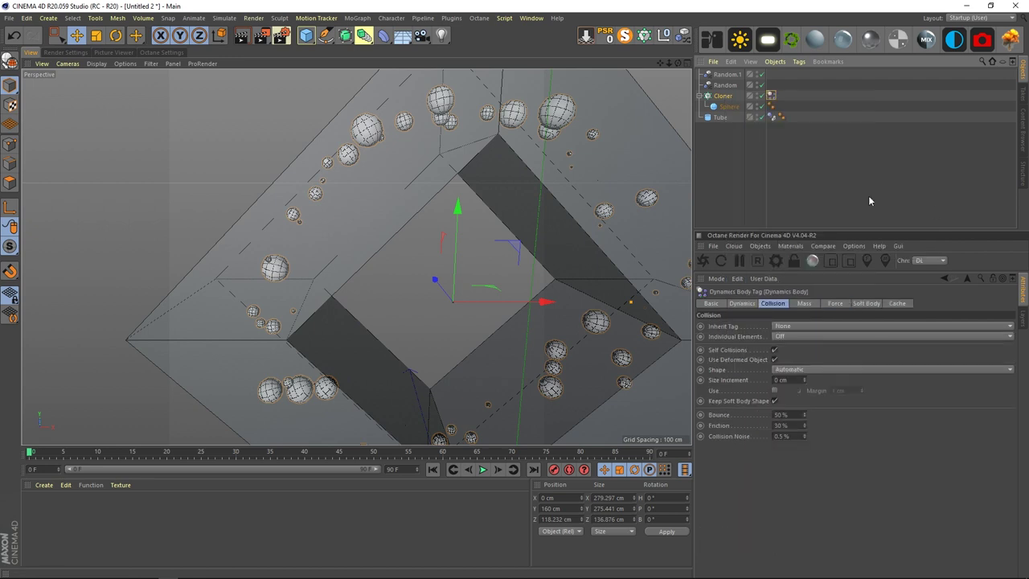
Step: Set the Cloner's rigid body collision to Apply Tag to Children, with Individual Elements at Top Level
{"action": "left_click", "coordinate": [770, 96]}
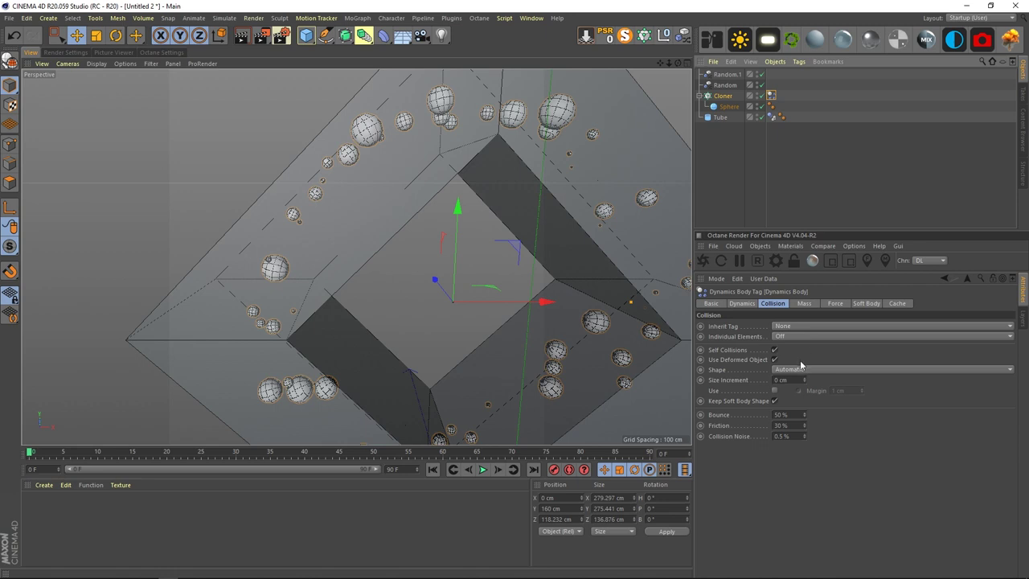
{"action": "left_click", "coordinate": [789, 328]}
{"action": "left_click", "coordinate": [791, 347]}
{"action": "left_click", "coordinate": [790, 340]}
{"action": "left_click", "coordinate": [788, 358]}
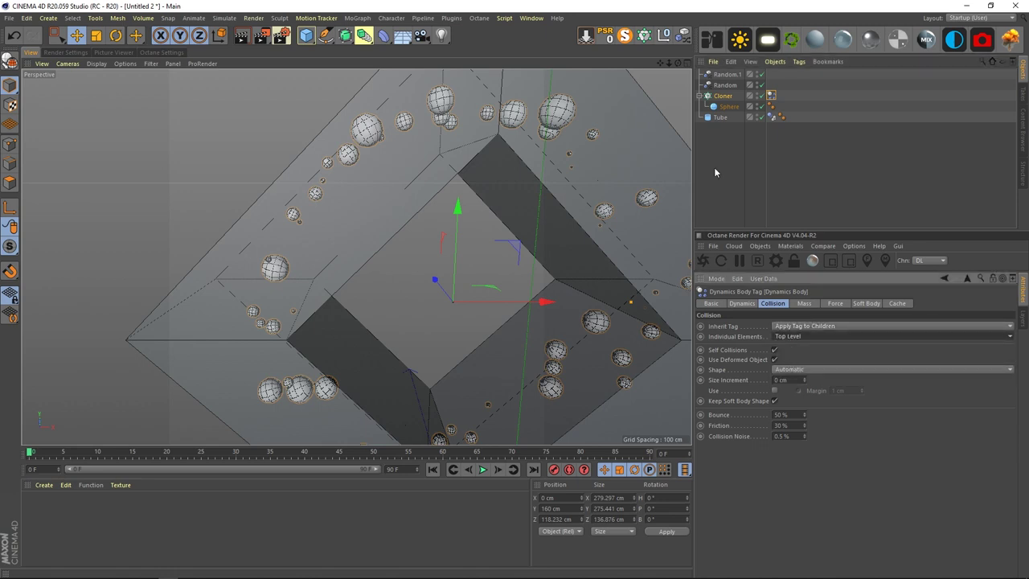
{"action": "left_click", "coordinate": [738, 108]}
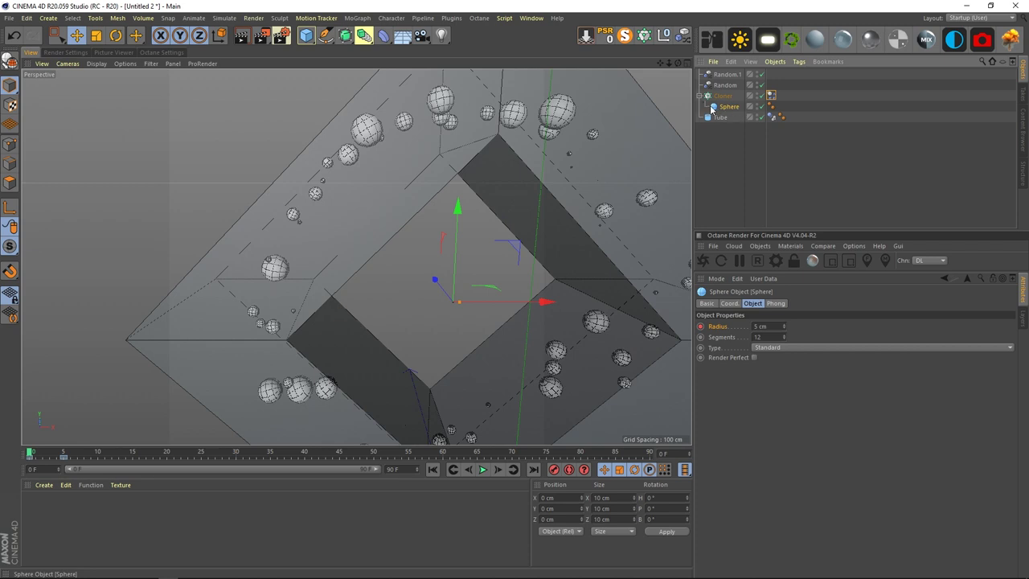
{"action": "left_click", "coordinate": [730, 147]}
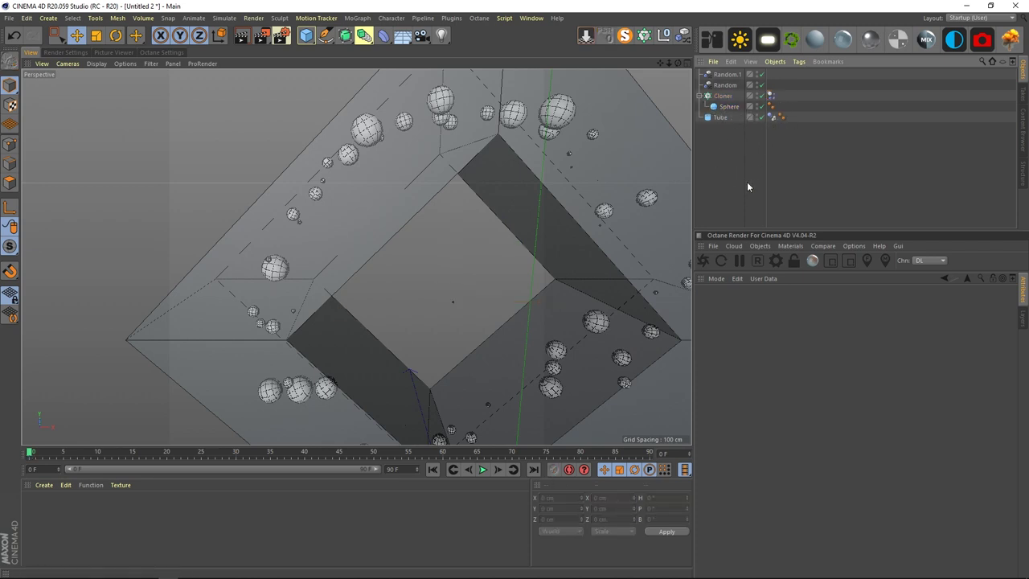
Step: Make sure the project's general dynamics settings use a gravity of 0 cm
{"action": "key", "text": "ctrl+d"}
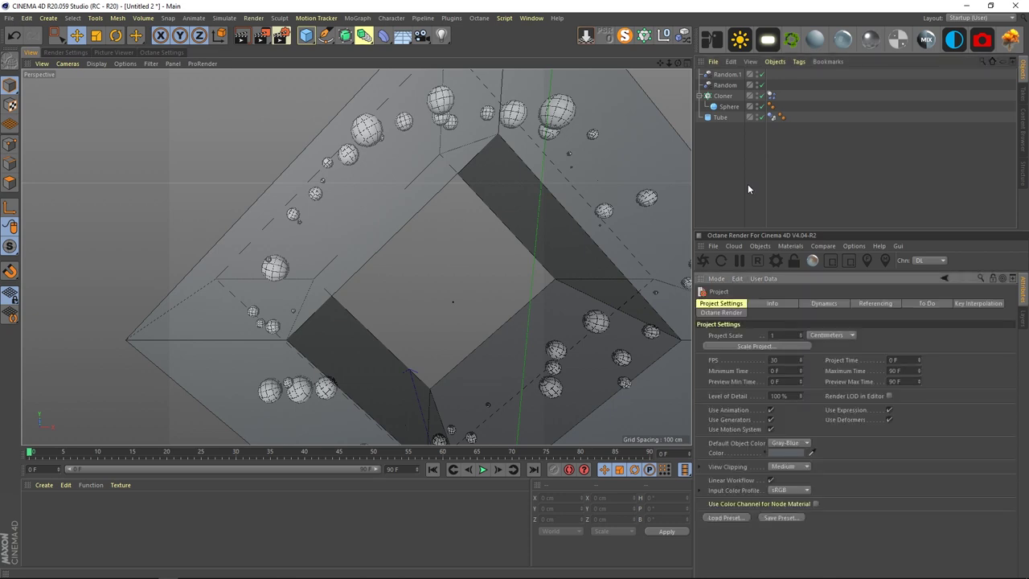
{"action": "left_click", "coordinate": [824, 304]}
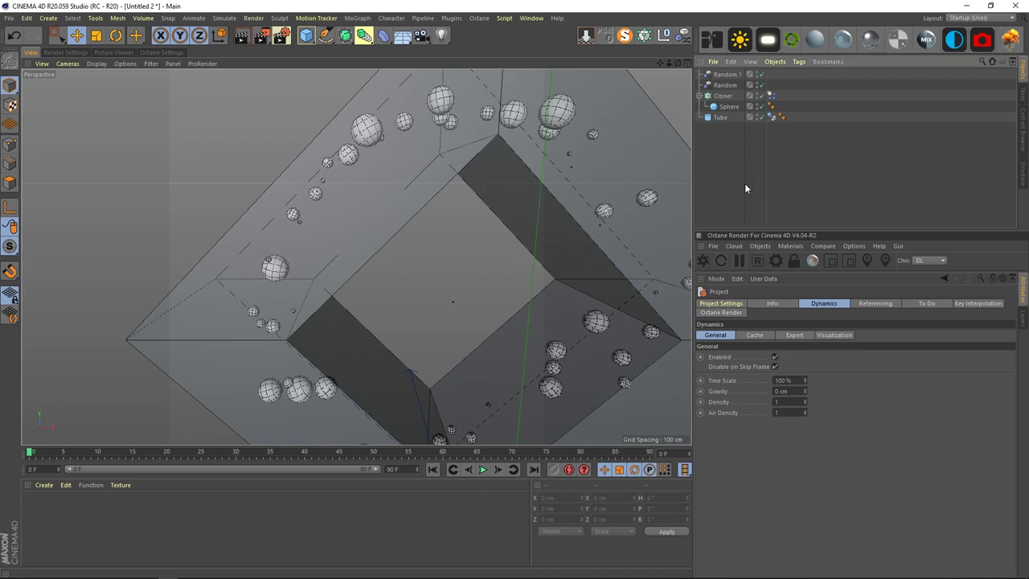
{"action": "scroll", "coordinate": [495, 280], "scroll_direction": "down", "scroll_amount": 6}
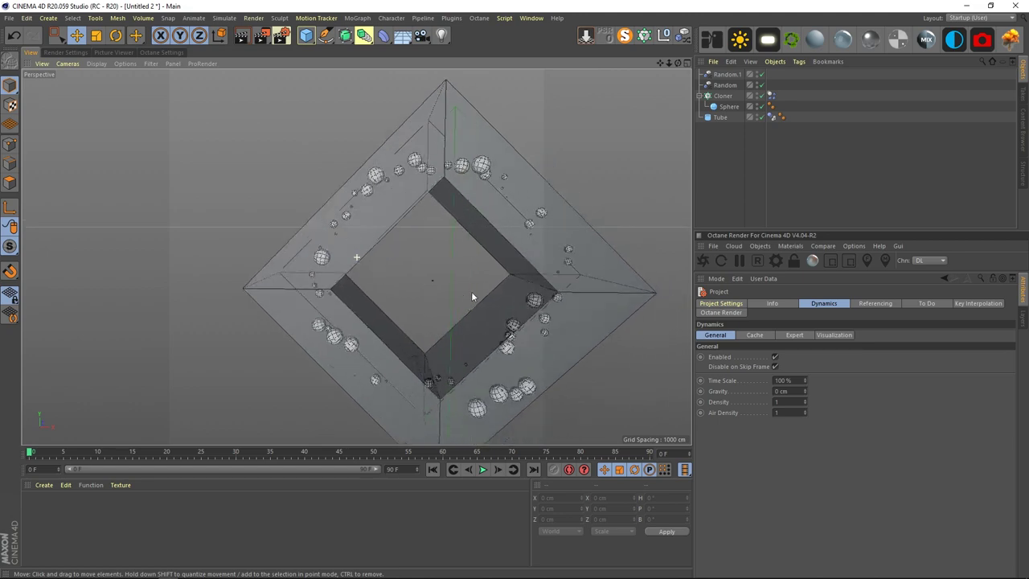
{"action": "left_click_drag", "start_coordinate": [471, 291], "coordinate": [402, 273], "text": "alt"}
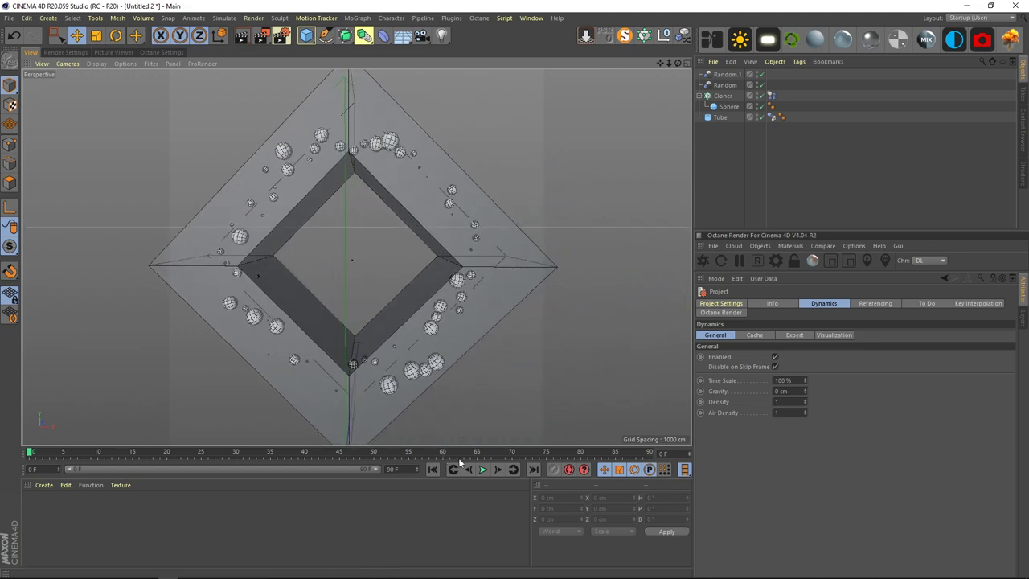
Step: Save the project as Display_tut.c4d in a new Tut folder inside the Display project folder
{"action": "key", "text": "ctrl+s"}
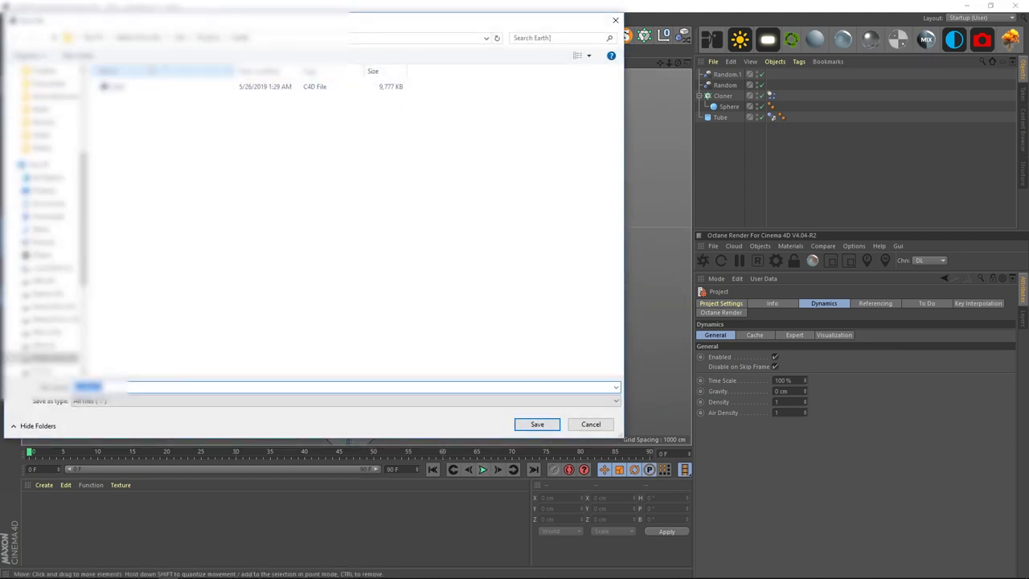
{"action": "left_click", "coordinate": [214, 39]}
{"action": "double_click", "coordinate": [138, 178]}
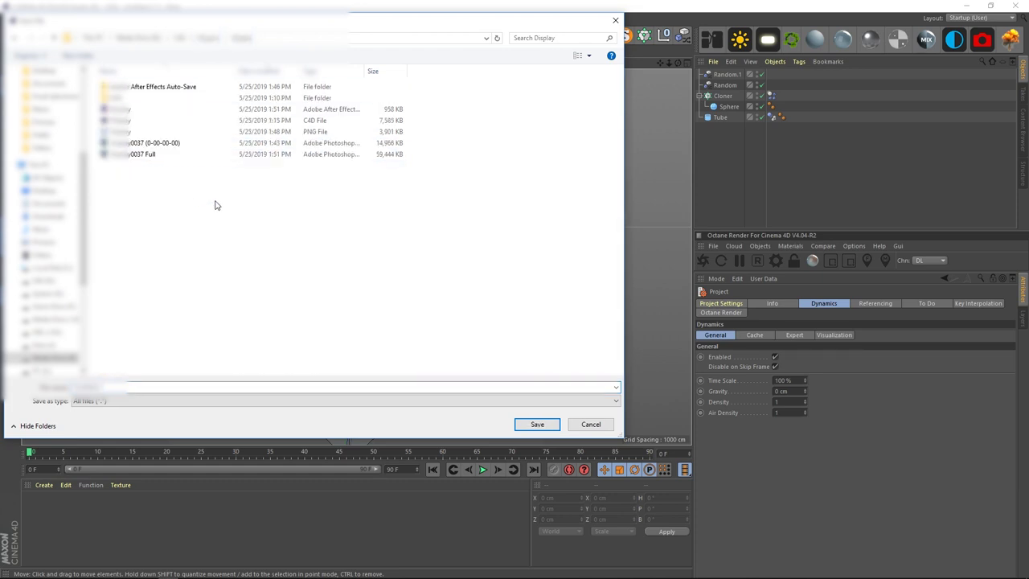
{"action": "key", "text": "ctrl+shift+n"}
{"action": "type", "text": "Test"}
{"action": "key", "text": "Return"}
{"action": "key", "text": "Return"}
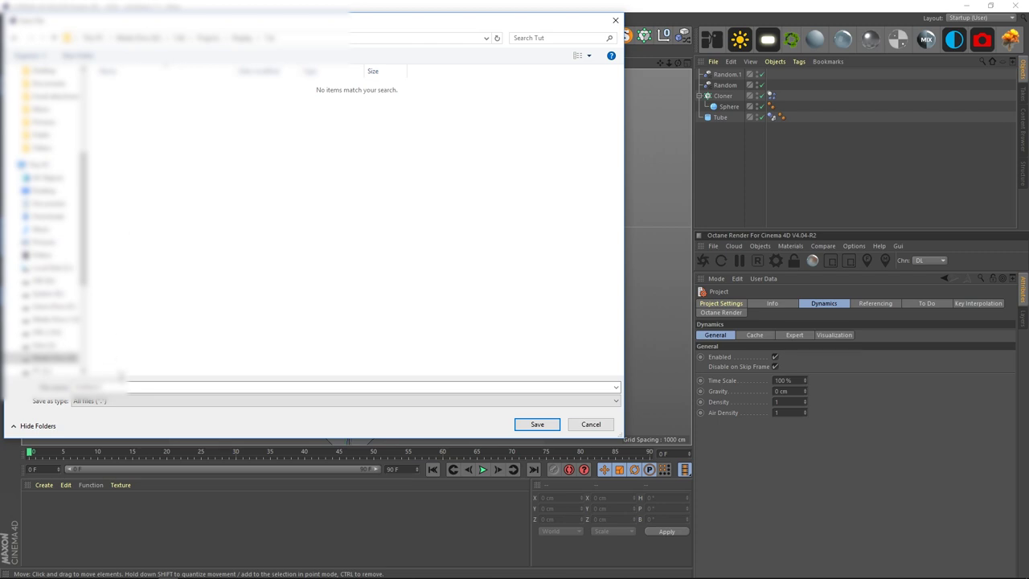
{"action": "key", "text": "BackSpace"}
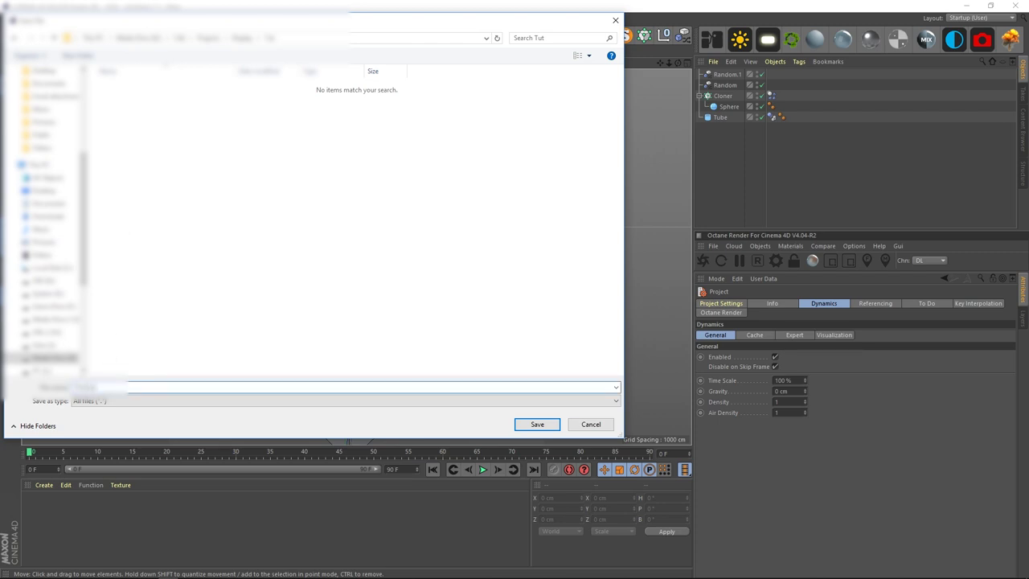
{"action": "key", "text": "Return"}
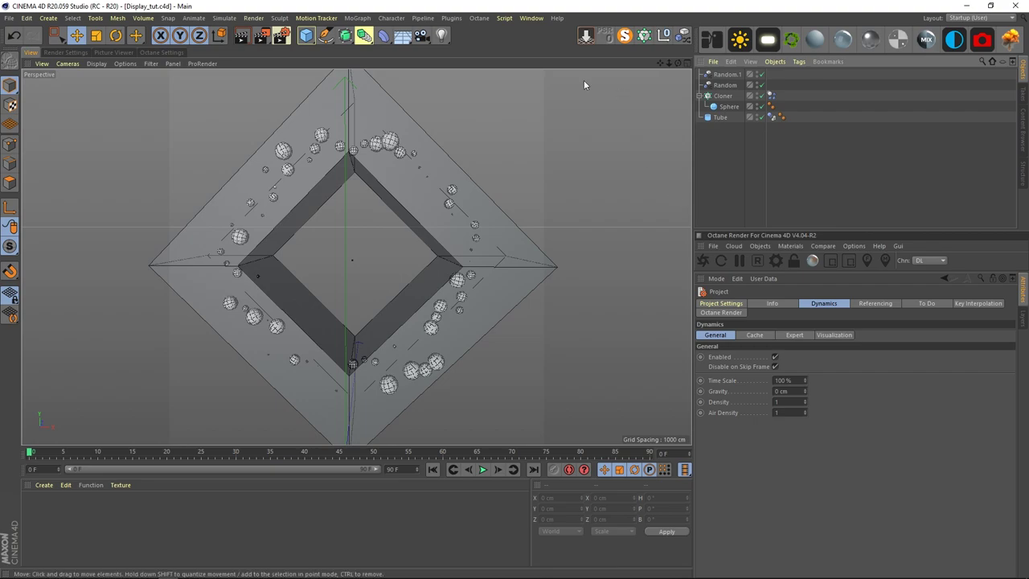
Step: Play the sphere simulation inside the tube and stop it at frame 49
{"action": "left_click", "coordinate": [483, 470]}
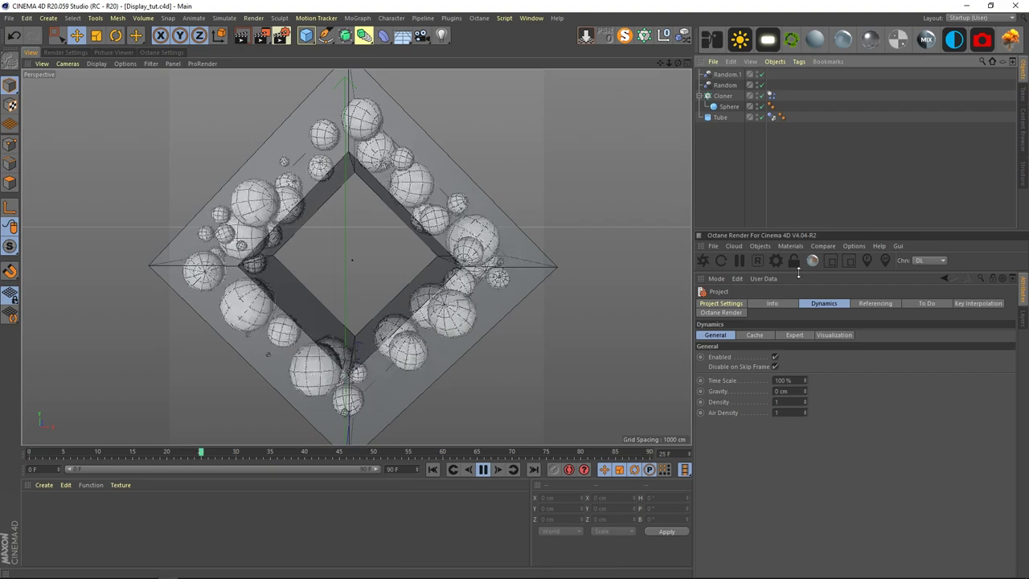
{"action": "left_click", "coordinate": [482, 469]}
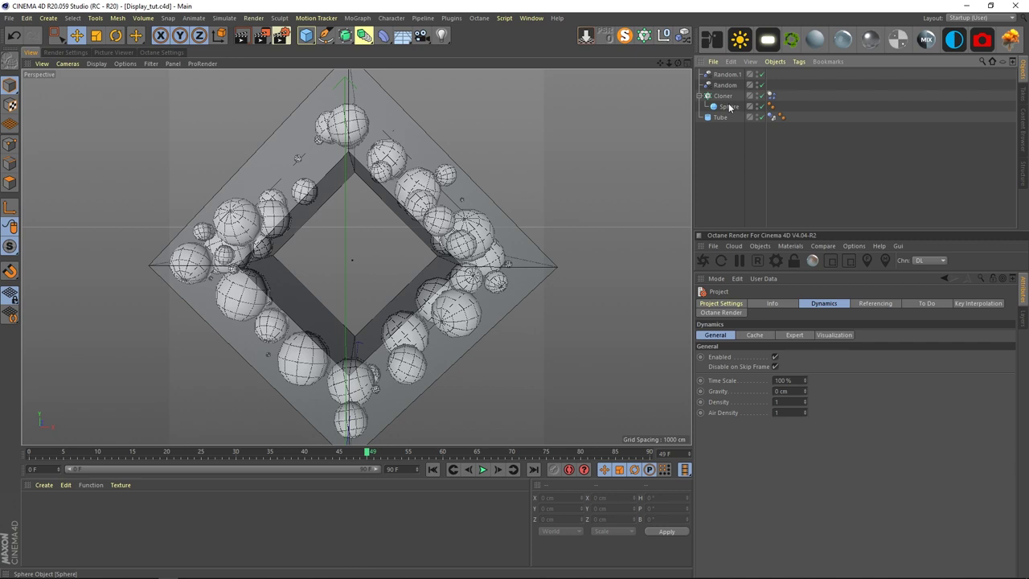
Step: Bake all dynamics from the cache of the Cloner's dynamics tag and scrub the timeline to frame 19
{"action": "mouse_move", "coordinate": [765, 88]}
{"action": "left_mouse_down"}
{"action": "mouse_move", "coordinate": [696, 86]}
{"action": "mouse_move", "coordinate": [766, 88]}
{"action": "left_mouse_up"}
{"action": "left_click", "coordinate": [772, 96]}
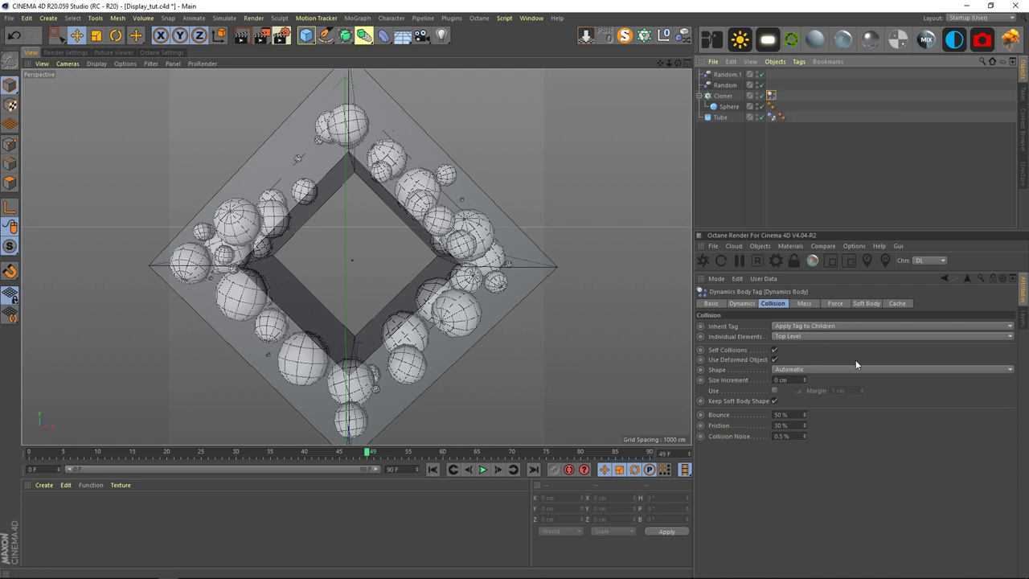
{"action": "left_click", "coordinate": [897, 303]}
{"action": "left_click", "coordinate": [871, 347]}
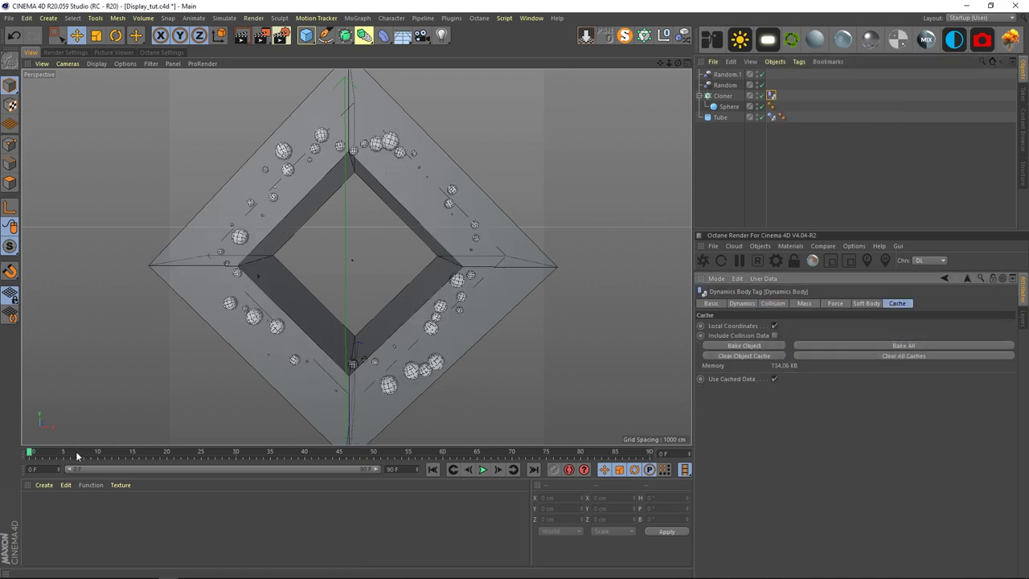
{"action": "left_click_drag", "start_coordinate": [32, 454], "coordinate": [161, 457]}
{"action": "left_click", "coordinate": [722, 169]}
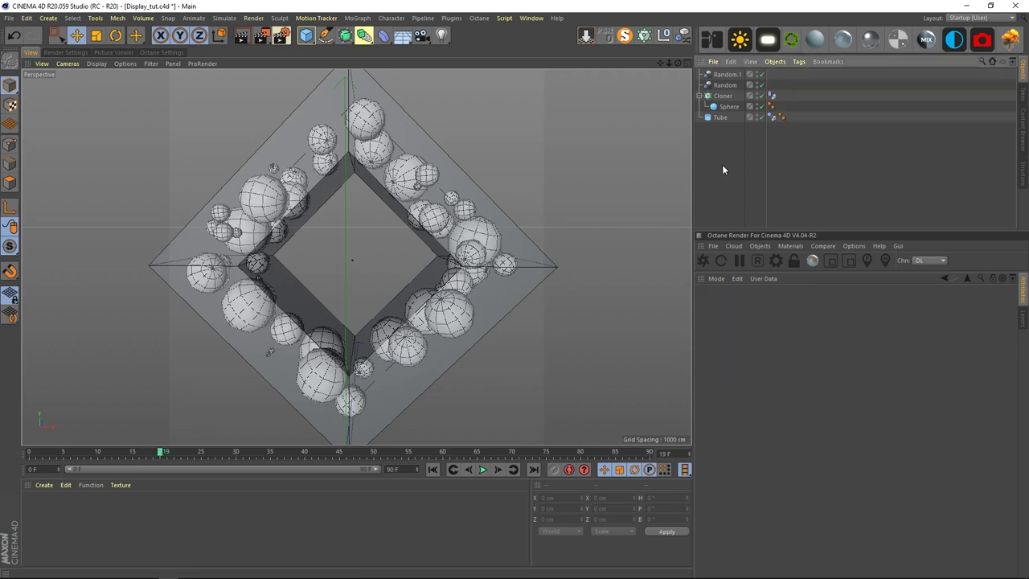
Step: Try smoothing the cloned Sphere with a Subdivision Surface, check it over the first frames, and undo it
{"action": "left_click", "coordinate": [729, 108]}
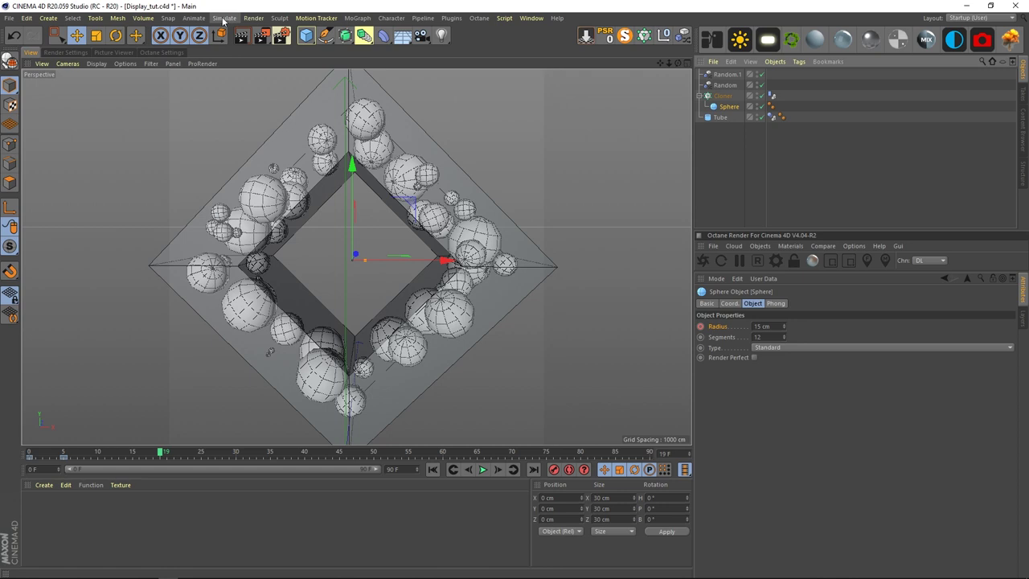
{"action": "left_click", "coordinate": [346, 36], "text": "alt"}
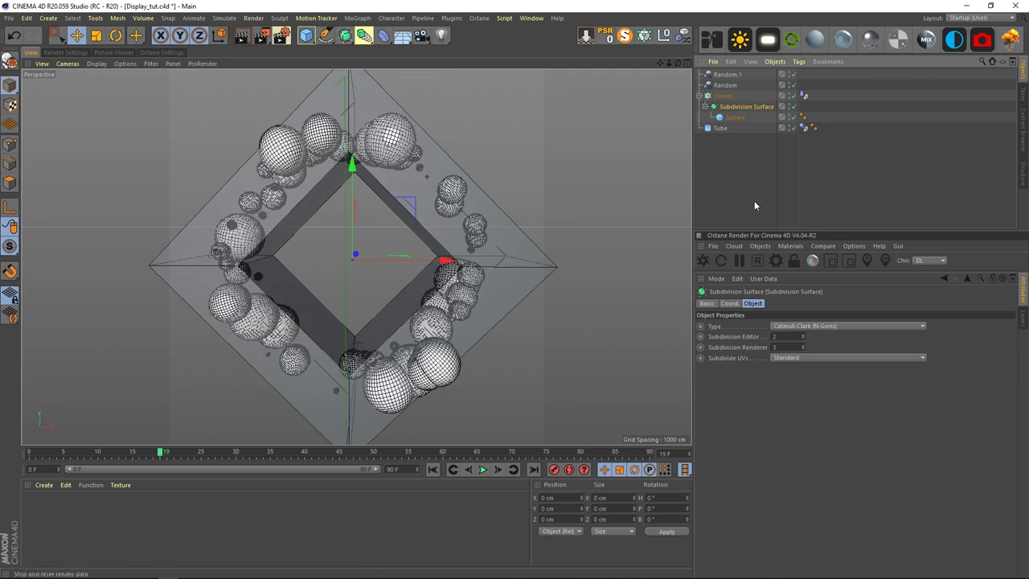
{"action": "left_click", "coordinate": [432, 470]}
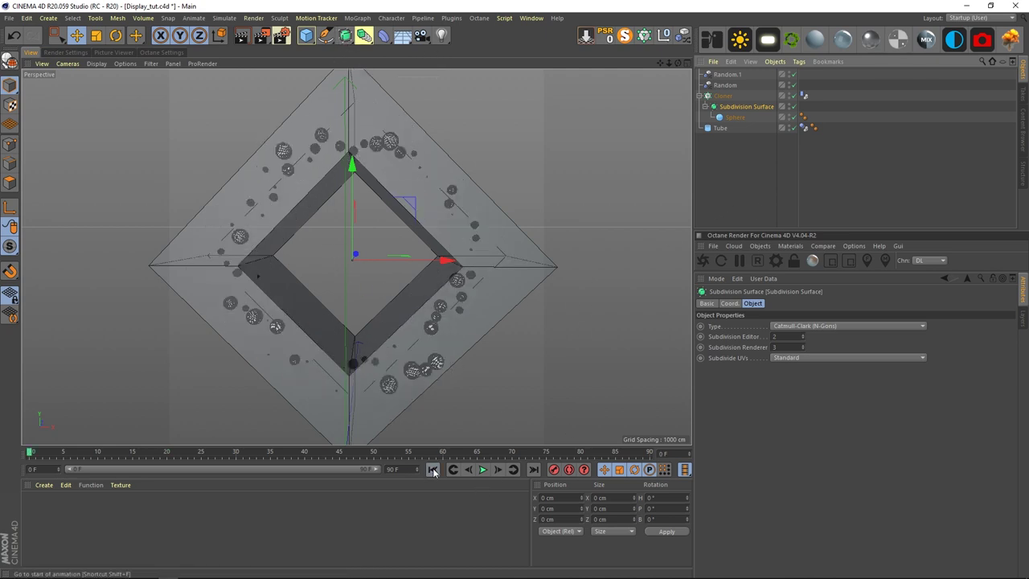
{"action": "left_click", "coordinate": [483, 470]}
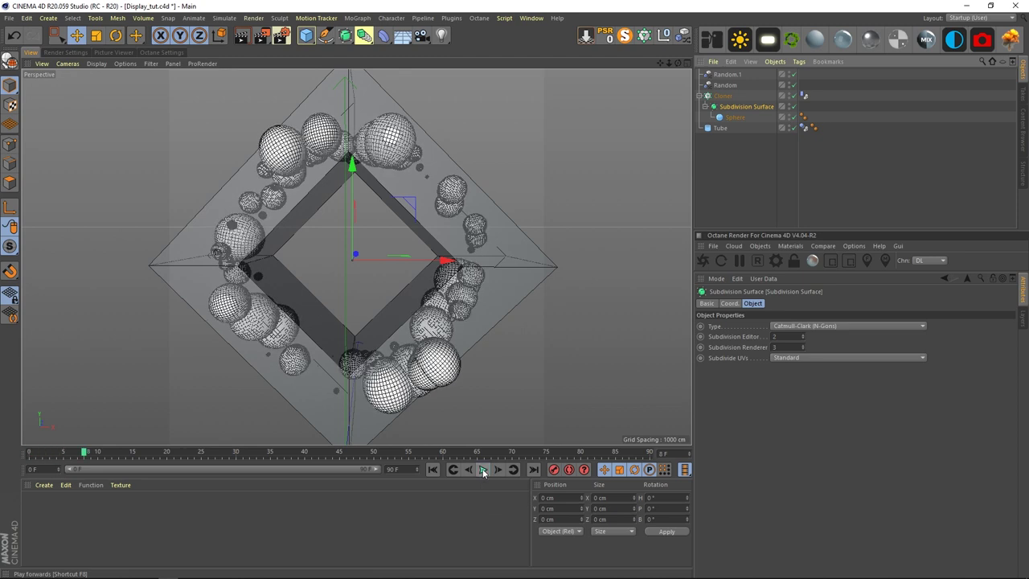
{"action": "left_click", "coordinate": [433, 469]}
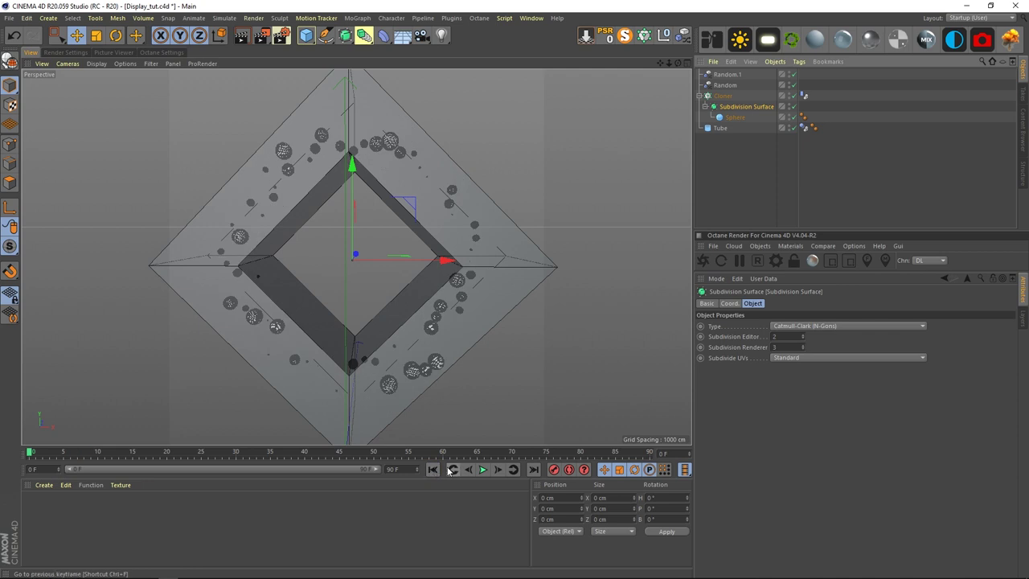
{"action": "left_click", "coordinate": [705, 106]}
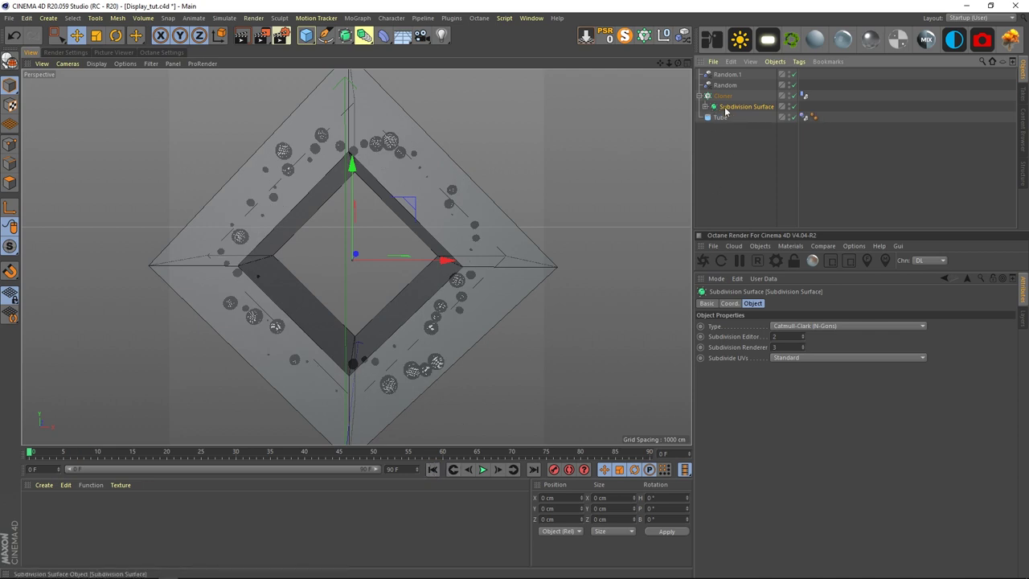
{"action": "left_click", "coordinate": [161, 454]}
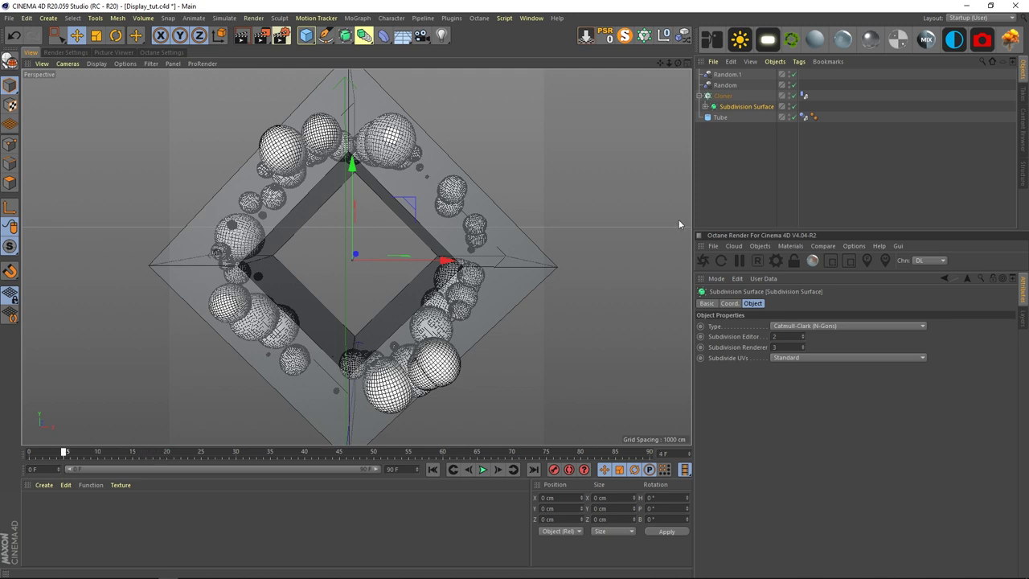
{"action": "left_click", "coordinate": [749, 130]}
{"action": "left_click", "coordinate": [730, 106]}
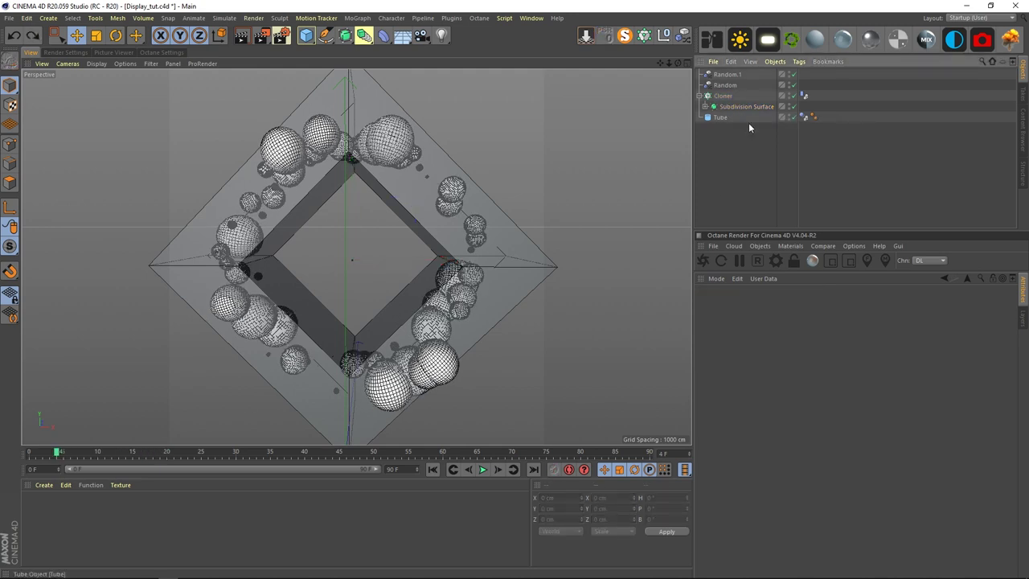
{"action": "key", "text": "ctrl+z"}
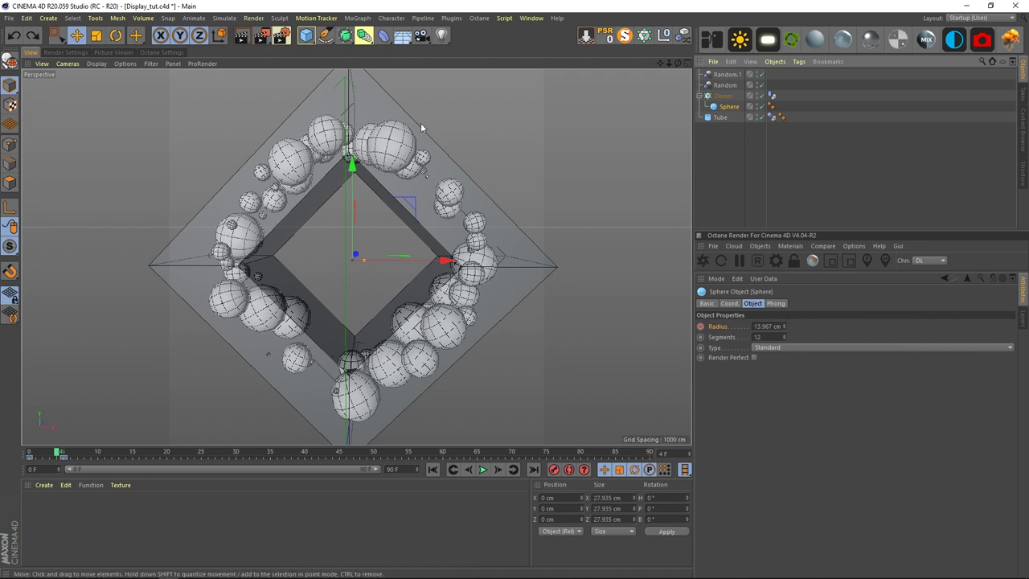
Step: Add a Cloth Surface object and set its thickness to 1 cm
{"action": "left_click", "coordinate": [229, 18]}
{"action": "mouse_move", "coordinate": [229, 34]}
{"action": "left_click", "coordinate": [298, 34]}
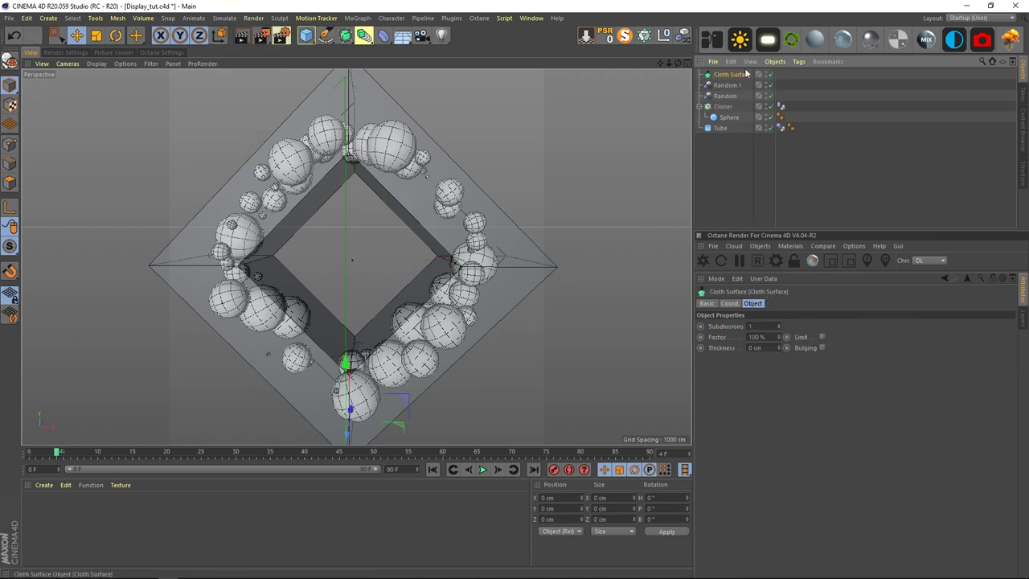
{"action": "left_click", "coordinate": [778, 346]}
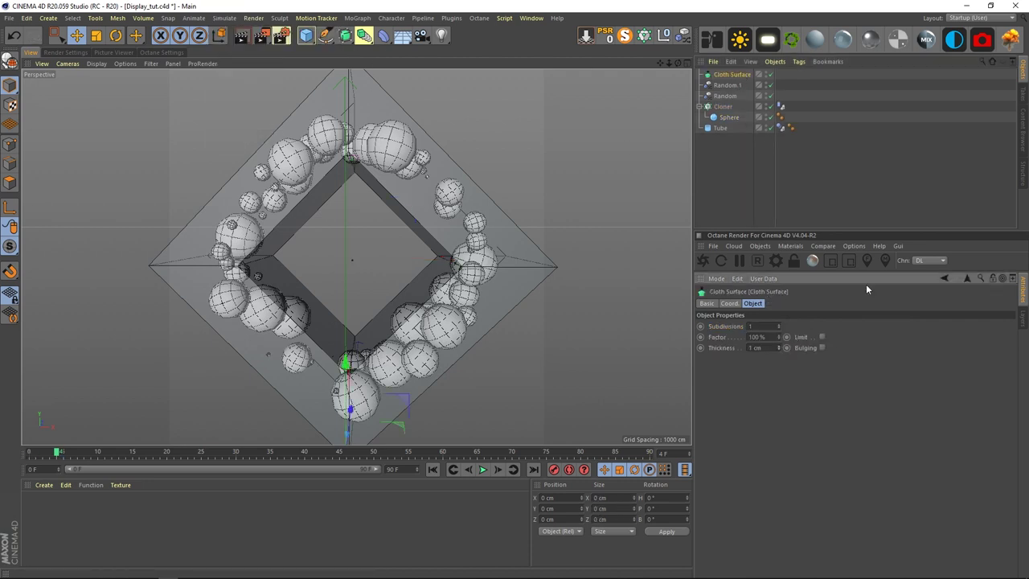
Step: Try nesting the cloned Sphere in the Cloth Surface inside the Cloner, return to frame 0, and undo the nesting
{"action": "left_click_drag", "start_coordinate": [732, 75], "coordinate": [736, 108]}
{"action": "left_click", "coordinate": [705, 107]}
{"action": "left_click", "coordinate": [433, 470]}
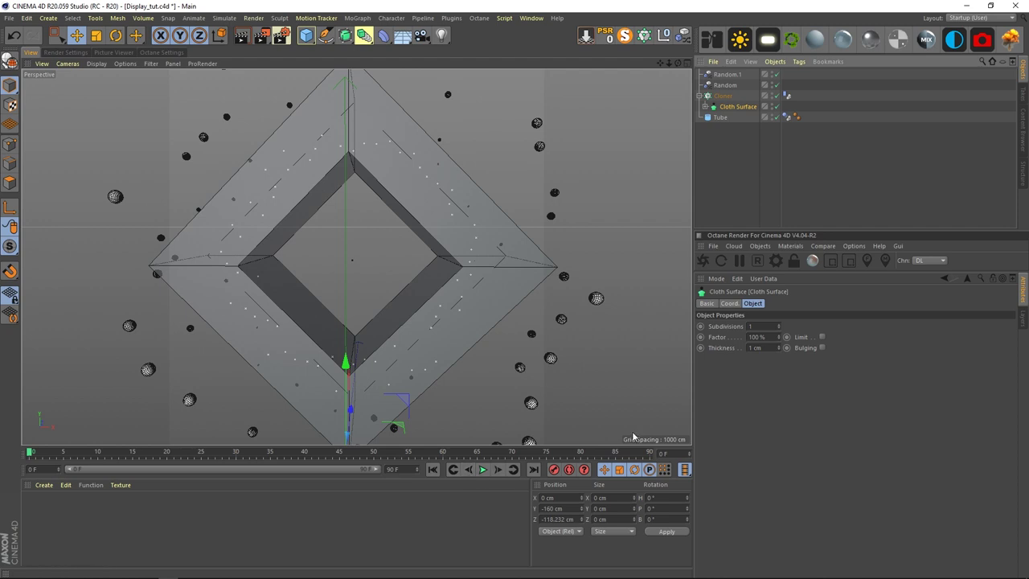
{"action": "key", "text": "ctrl+z"}
{"action": "key", "text": "ctrl+z"}
{"action": "key", "text": "ctrl+z"}
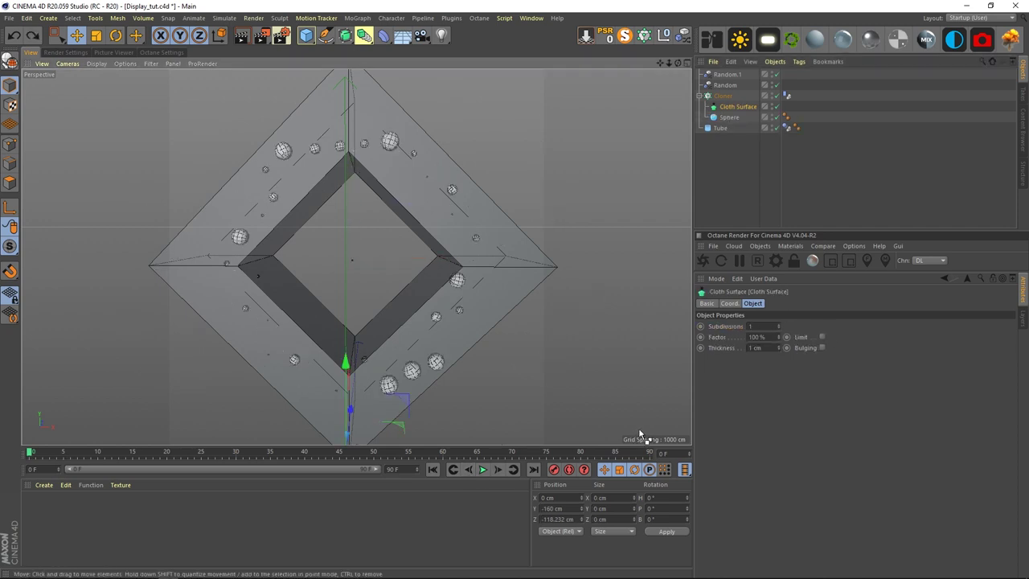
Step: Delete the Cloth Surface and add a Subdivision Surface as the parent of the cloned Sphere
{"action": "left_click", "coordinate": [733, 74]}
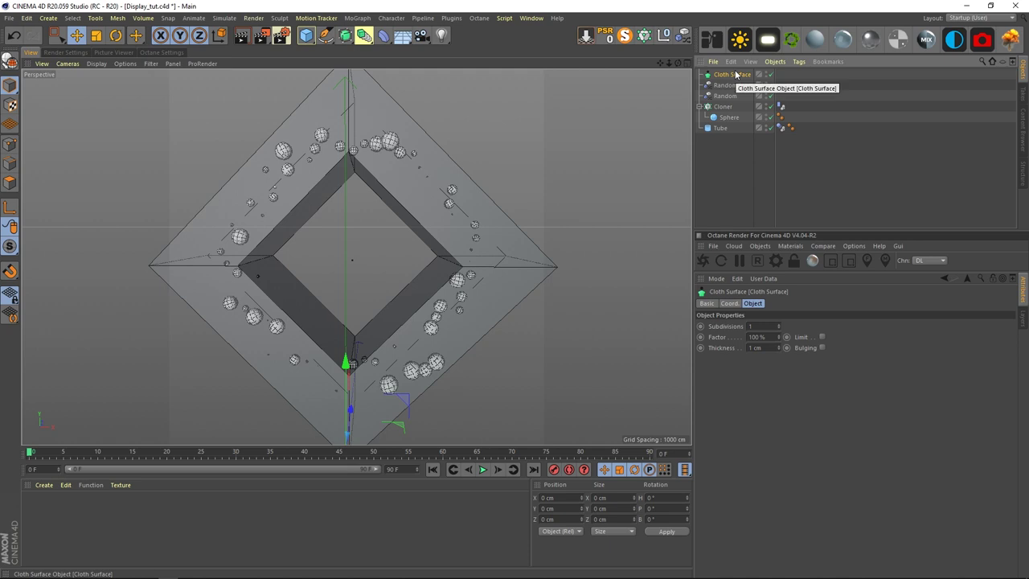
{"action": "key", "text": "Delete"}
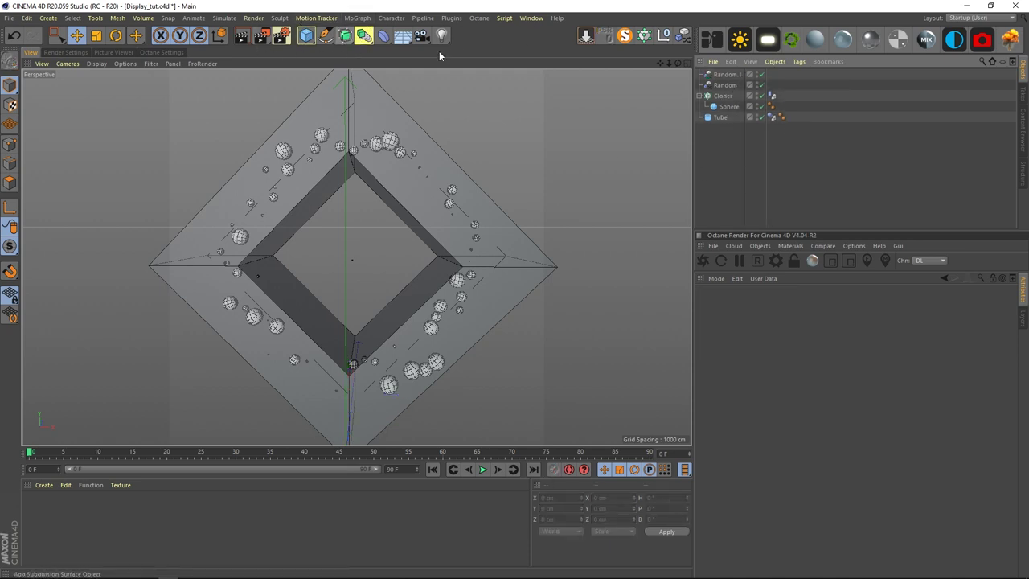
{"action": "left_click", "coordinate": [732, 106]}
{"action": "left_click", "coordinate": [344, 35], "text": "alt"}
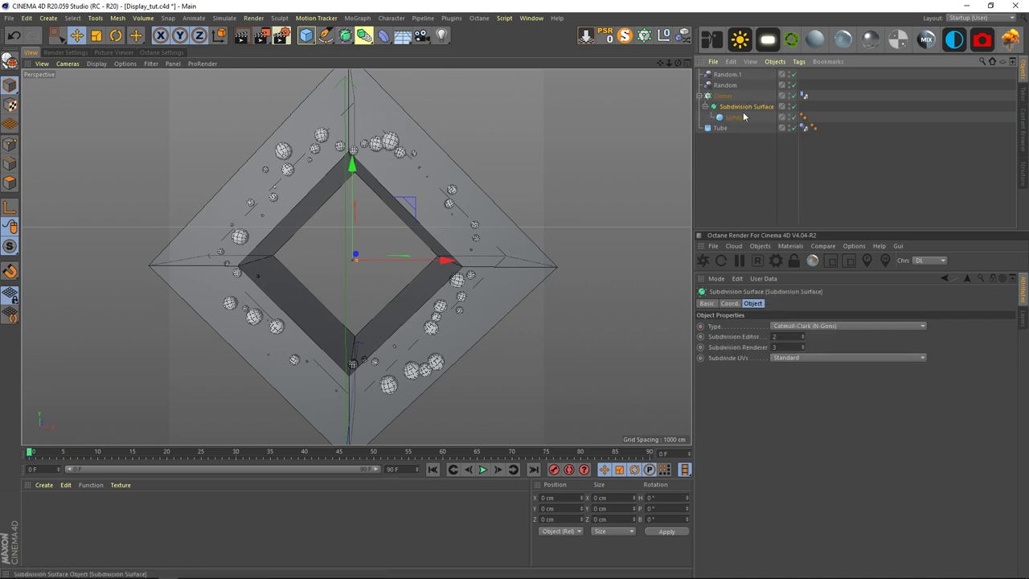
{"action": "left_click", "coordinate": [705, 106]}
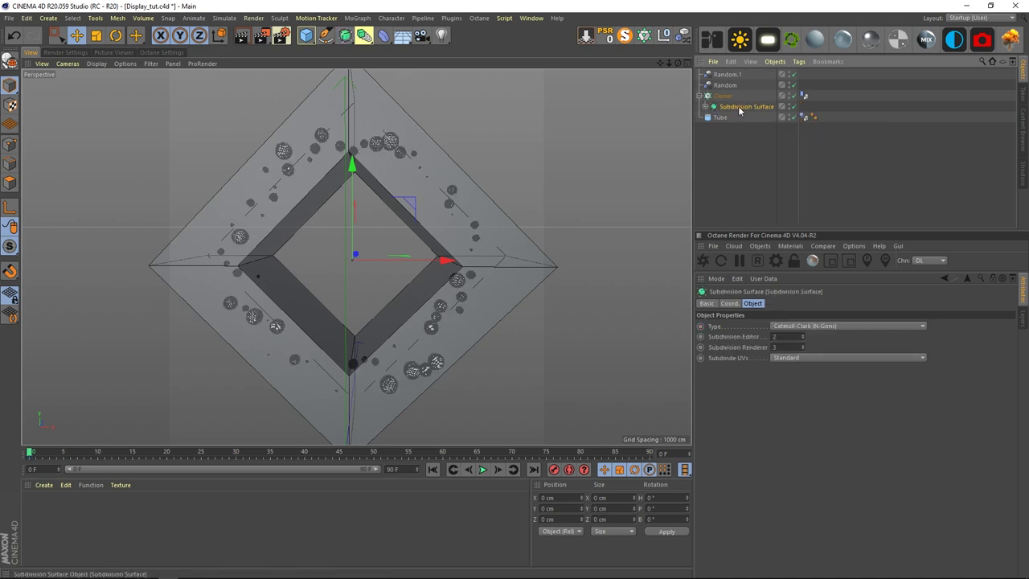
Step: Bake all dynamics from the cache of the Cloner's dynamics tag and play the animation
{"action": "left_click", "coordinate": [803, 95]}
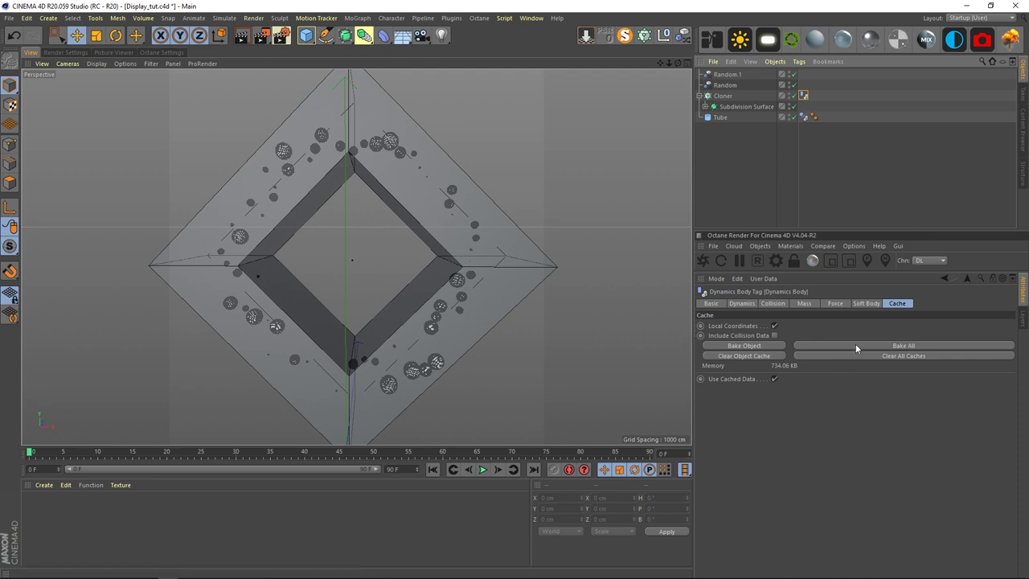
{"action": "left_click", "coordinate": [856, 347]}
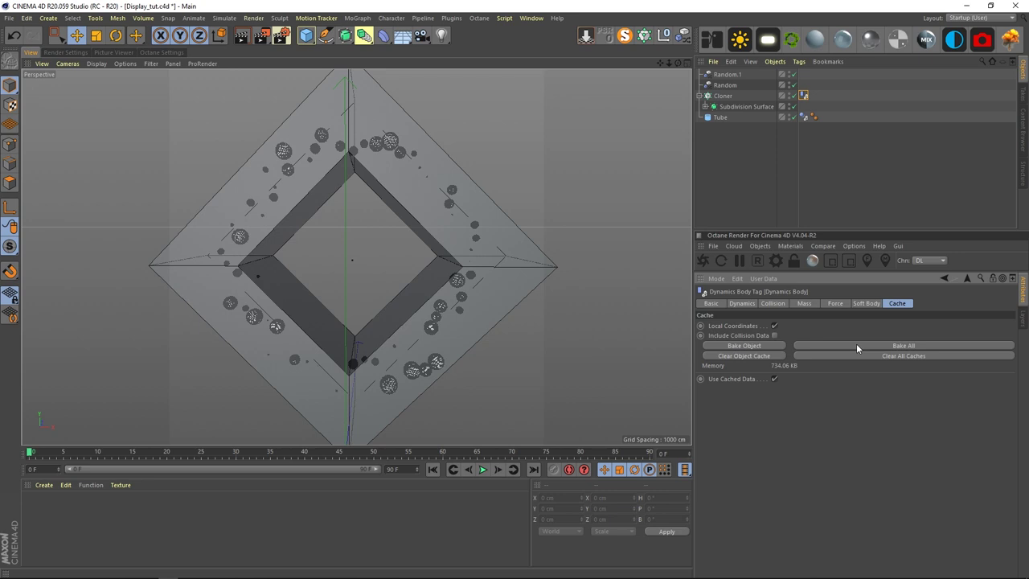
{"action": "left_click", "coordinate": [483, 470]}
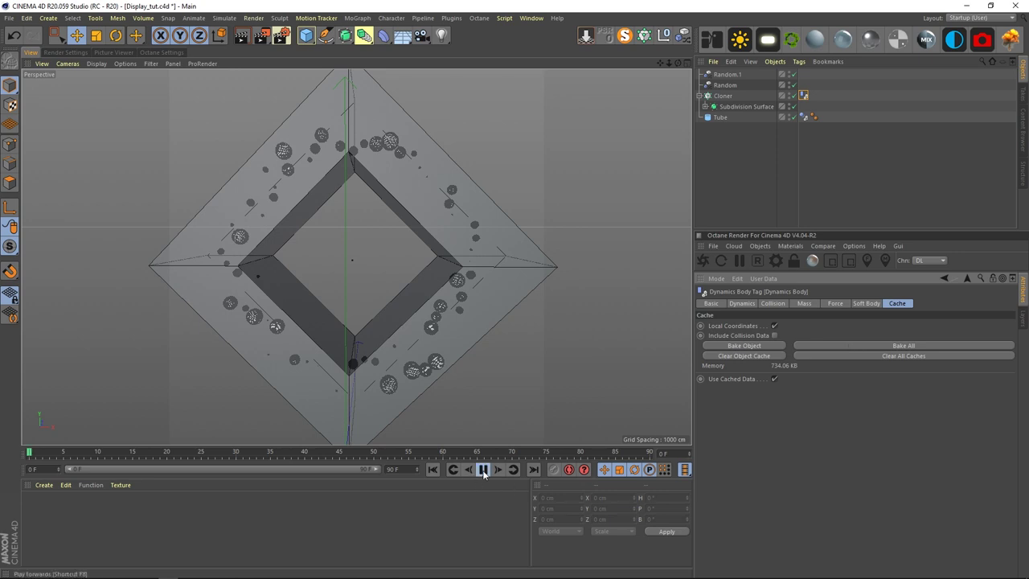
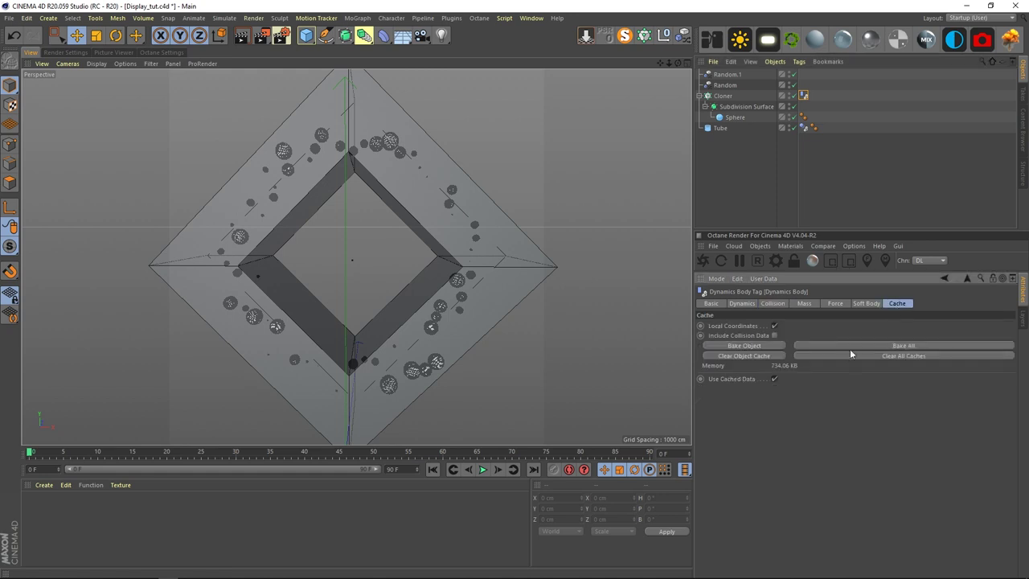
Step: Set the Sphere's radius to 10 cm at frame 5 and keyframe it
{"action": "left_click", "coordinate": [735, 119]}
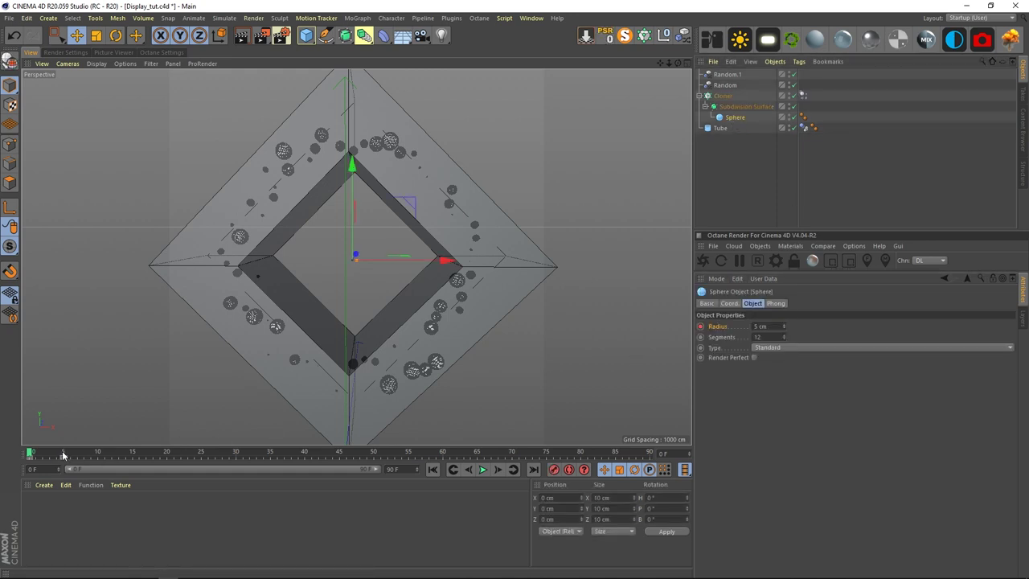
{"action": "left_click", "coordinate": [65, 453]}
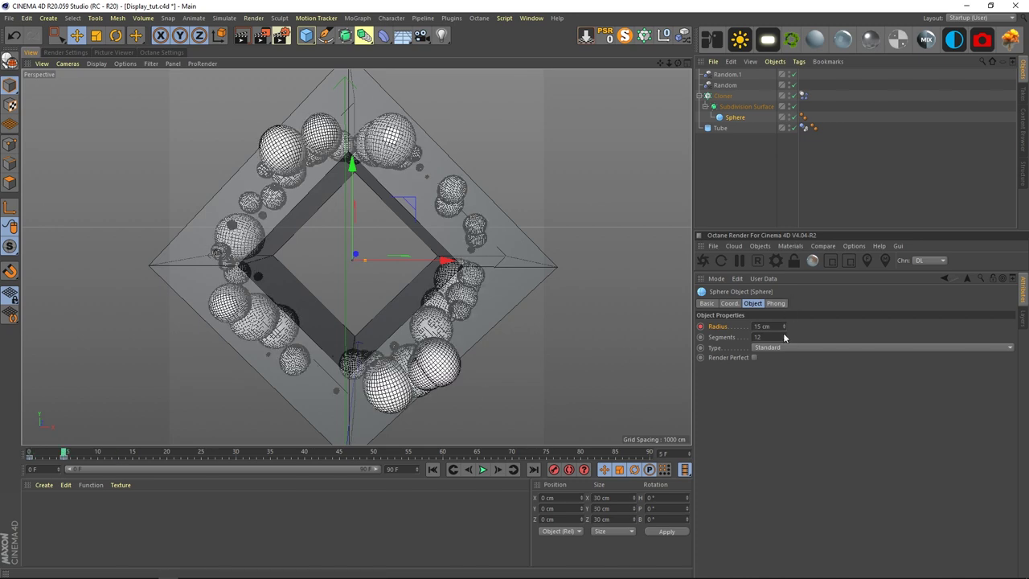
{"action": "left_click", "coordinate": [771, 327]}
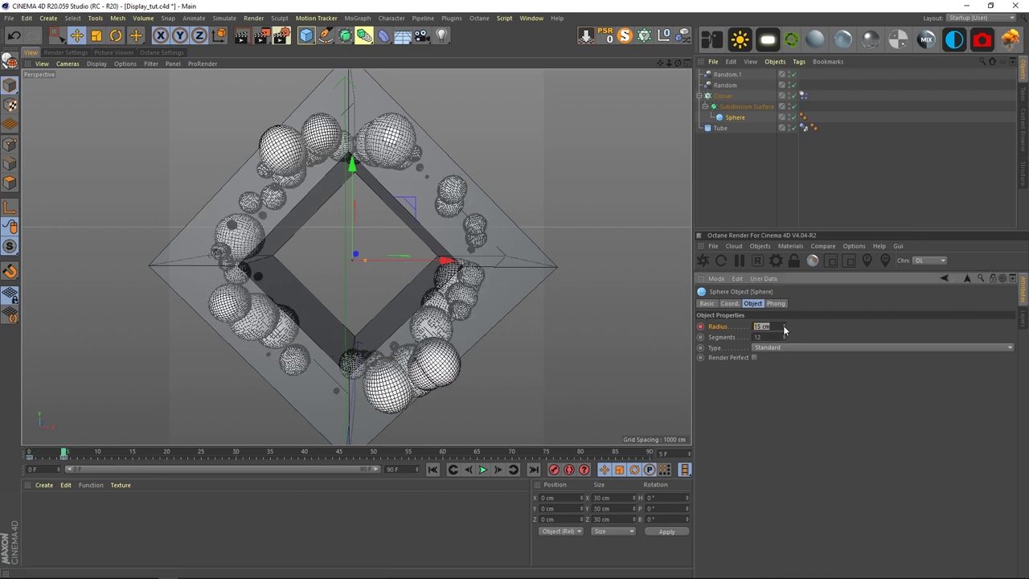
{"action": "type", "text": "10"}
{"action": "left_click", "coordinate": [700, 326]}
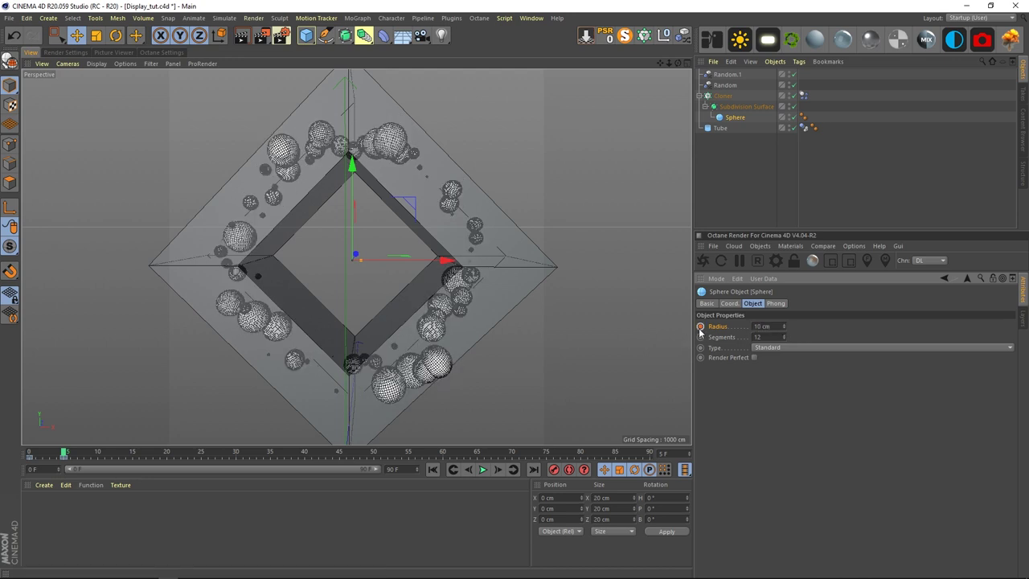
Step: Check the Sphere's growth over the first frames from frame 0 and inspect its radius key at frame 5
{"action": "left_click", "coordinate": [433, 470]}
{"action": "left_click", "coordinate": [483, 469]}
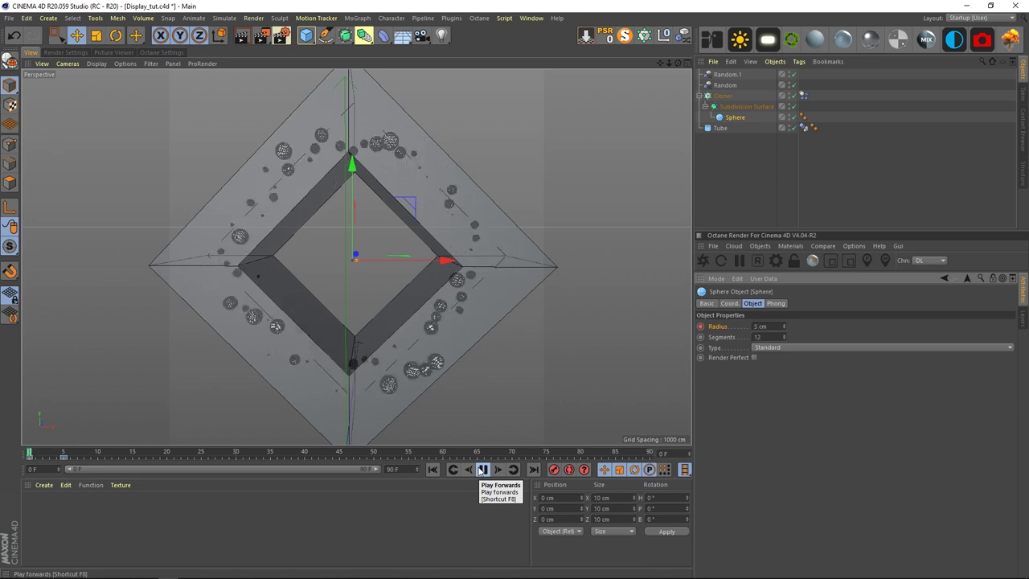
{"action": "left_click", "coordinate": [482, 470]}
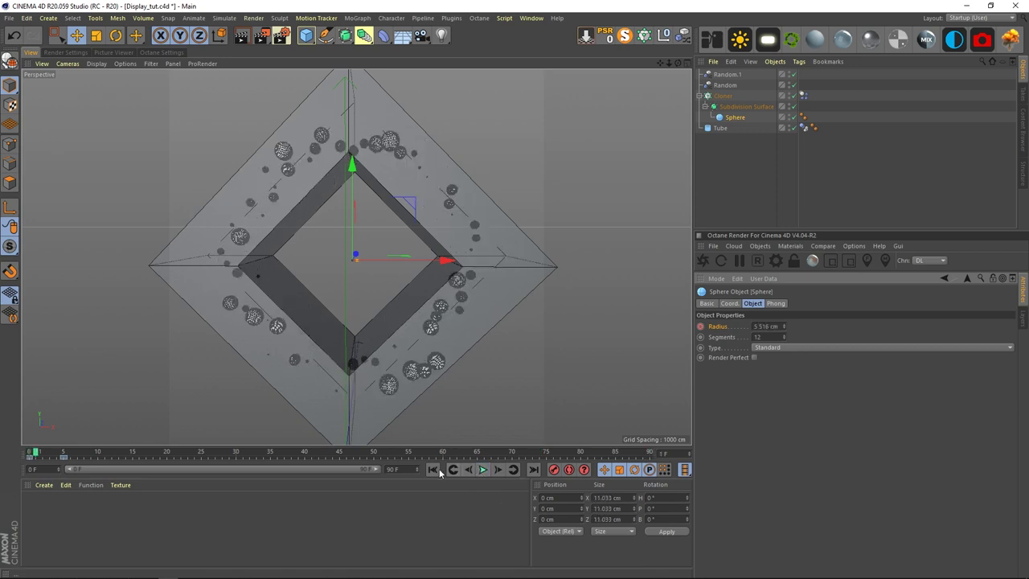
{"action": "left_click", "coordinate": [726, 96]}
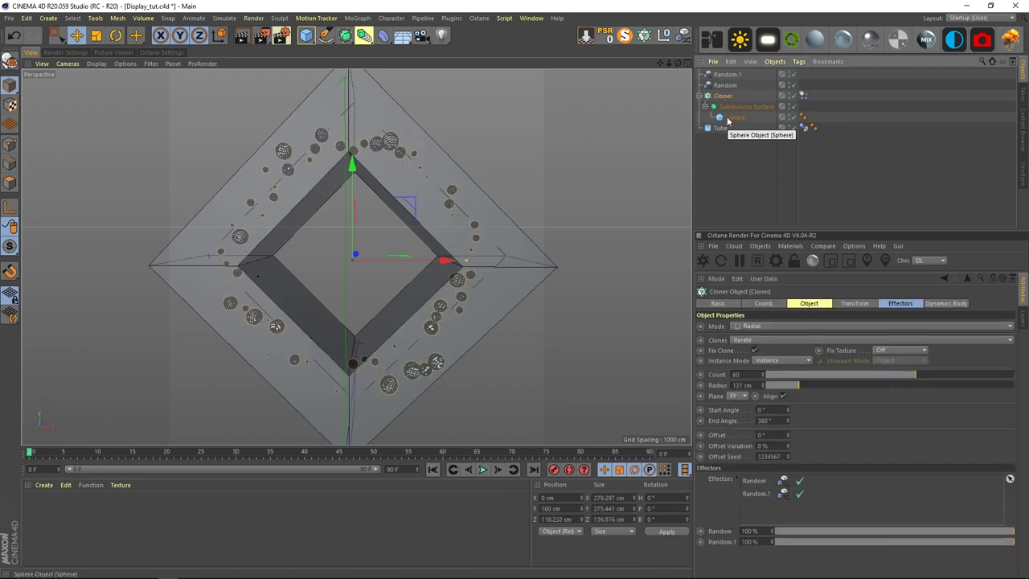
{"action": "left_click", "coordinate": [730, 118]}
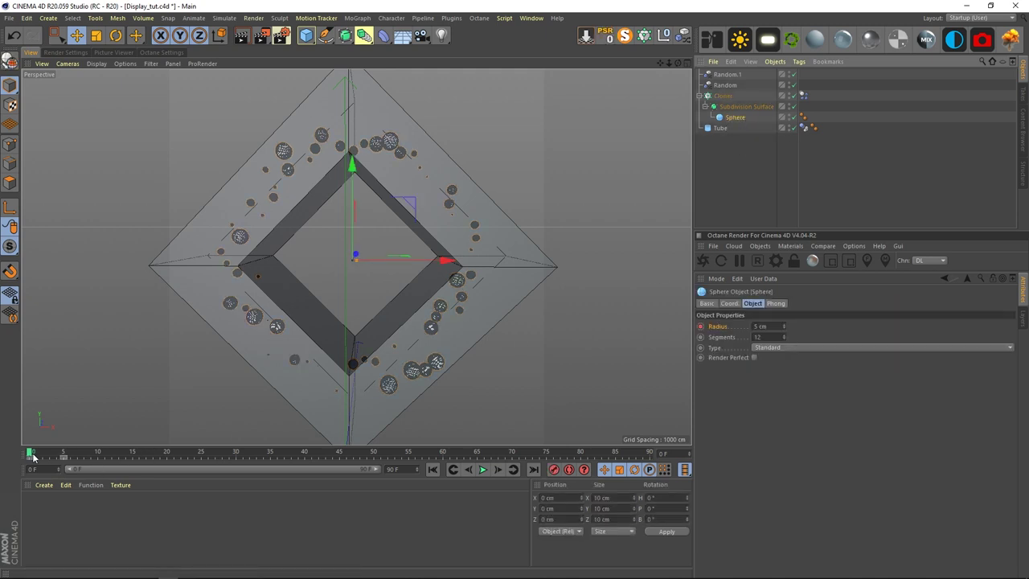
{"action": "left_click", "coordinate": [31, 453]}
{"action": "key", "text": "g"}
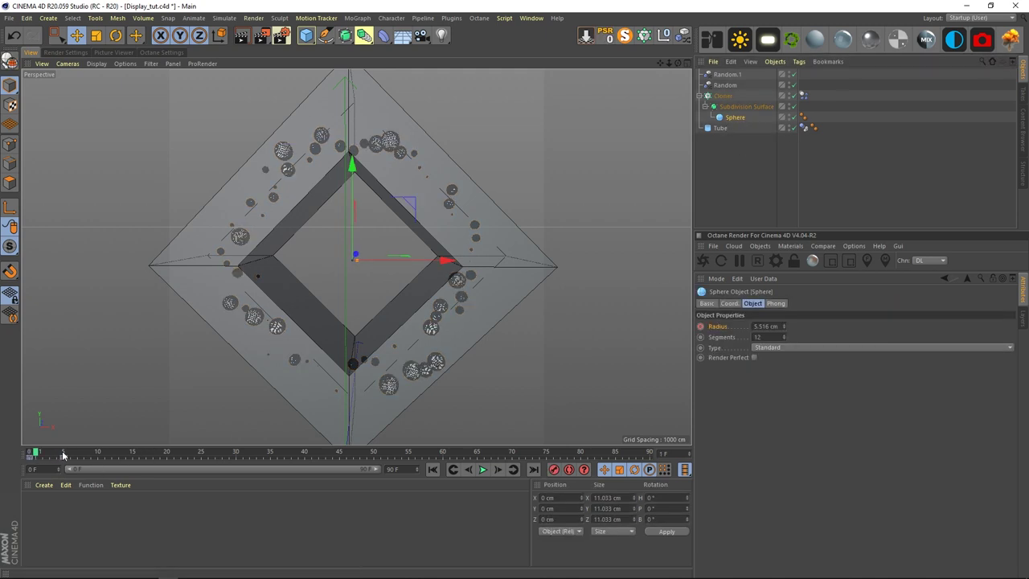
{"action": "left_click", "coordinate": [435, 474]}
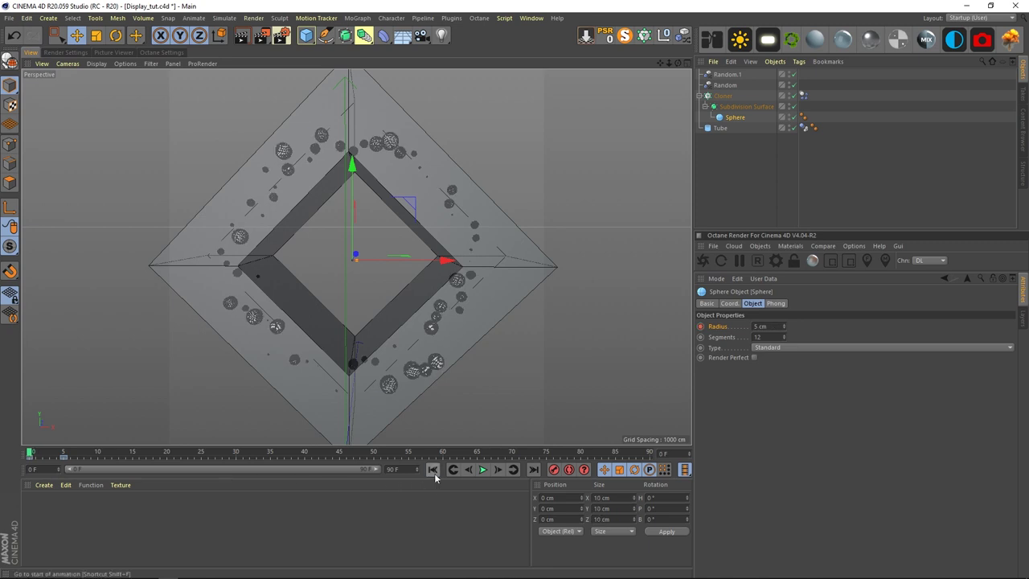
{"action": "left_click", "coordinate": [65, 457]}
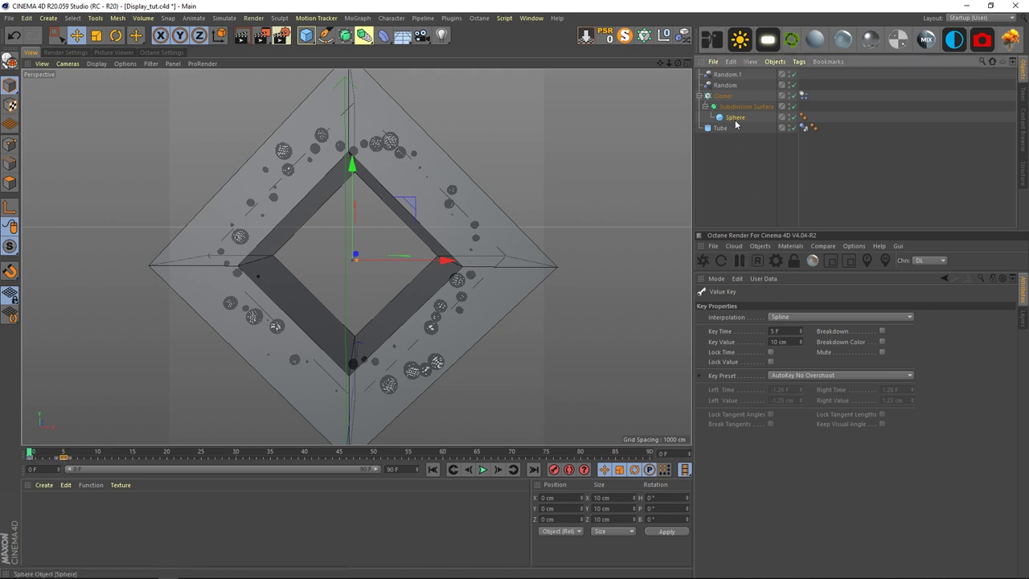
Step: Add a Turbulence particle force to the scene
{"action": "left_click", "coordinate": [738, 161]}
{"action": "left_click", "coordinate": [803, 94]}
{"action": "left_click", "coordinate": [722, 96]}
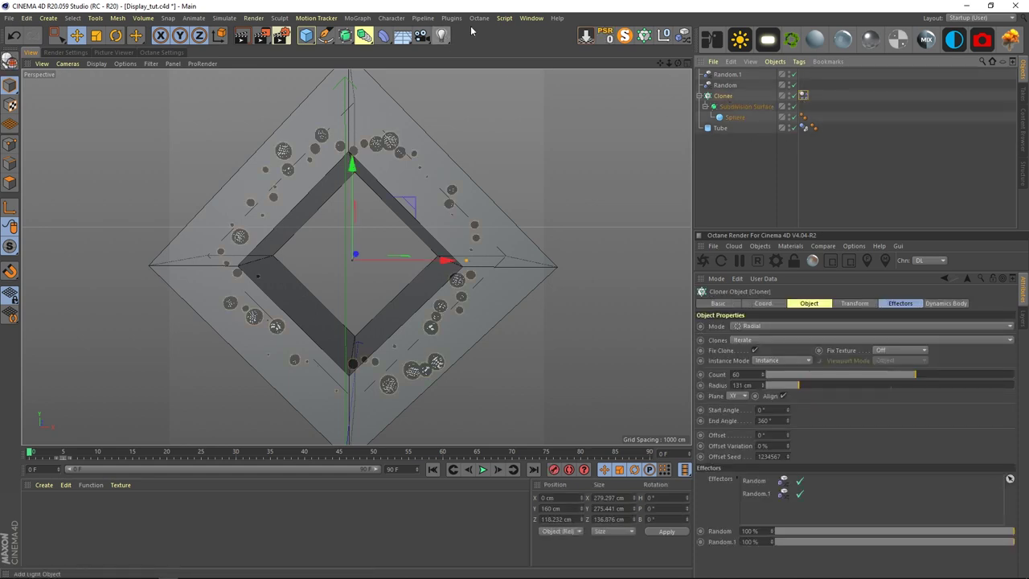
{"action": "left_click", "coordinate": [228, 19]}
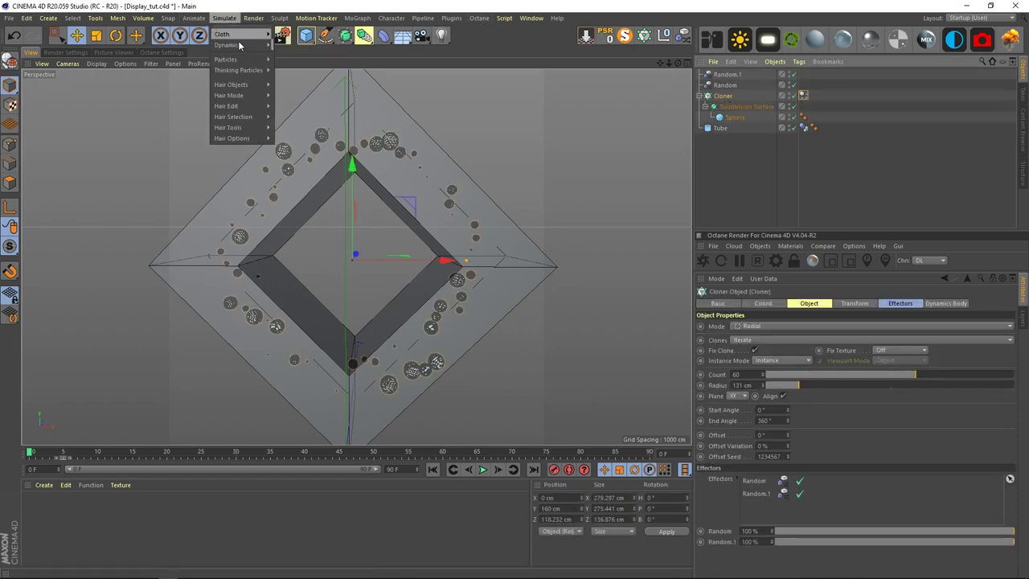
{"action": "mouse_move", "coordinate": [233, 60]}
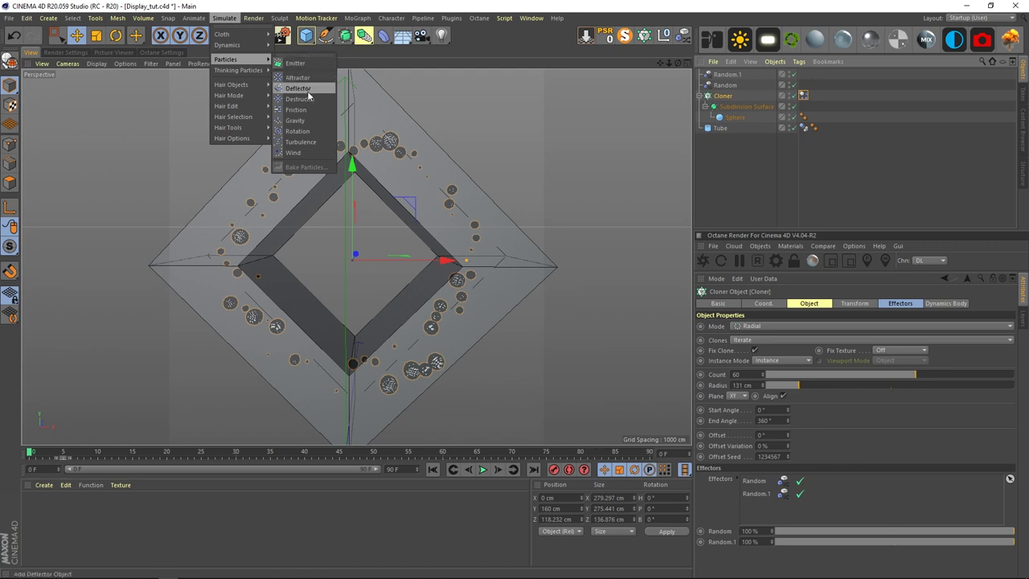
{"action": "left_click", "coordinate": [308, 143]}
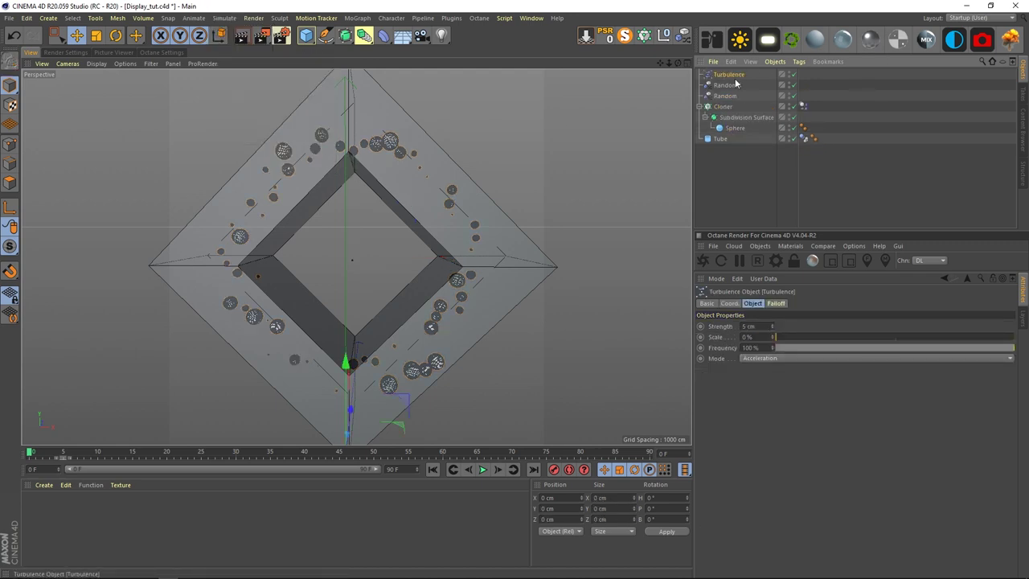
Step: Include the Turbulence in the force list of the Cloner's dynamics tag
{"action": "left_click", "coordinate": [723, 107]}
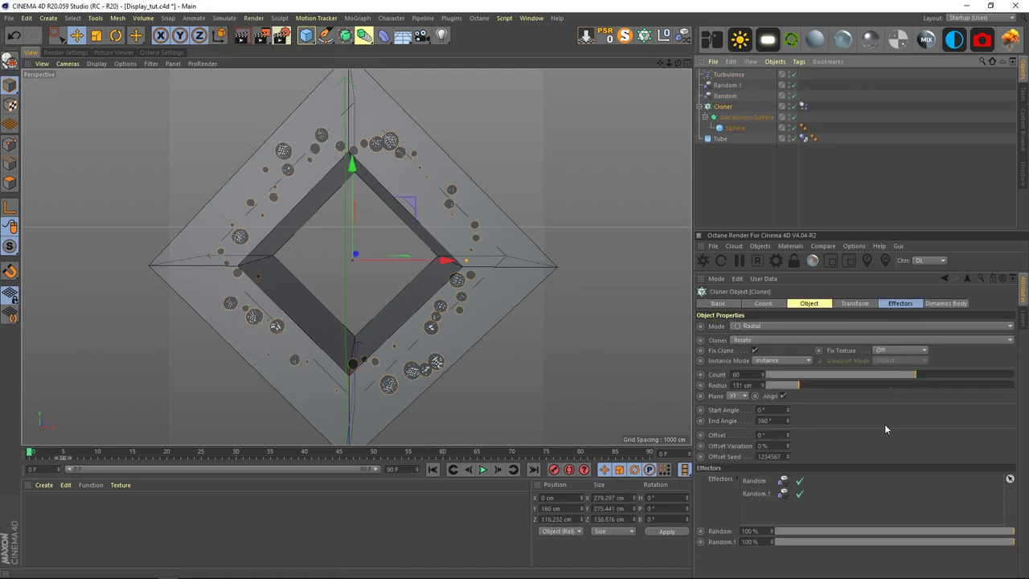
{"action": "left_click", "coordinate": [803, 106]}
{"action": "left_click", "coordinate": [866, 303]}
{"action": "left_click", "coordinate": [841, 306]}
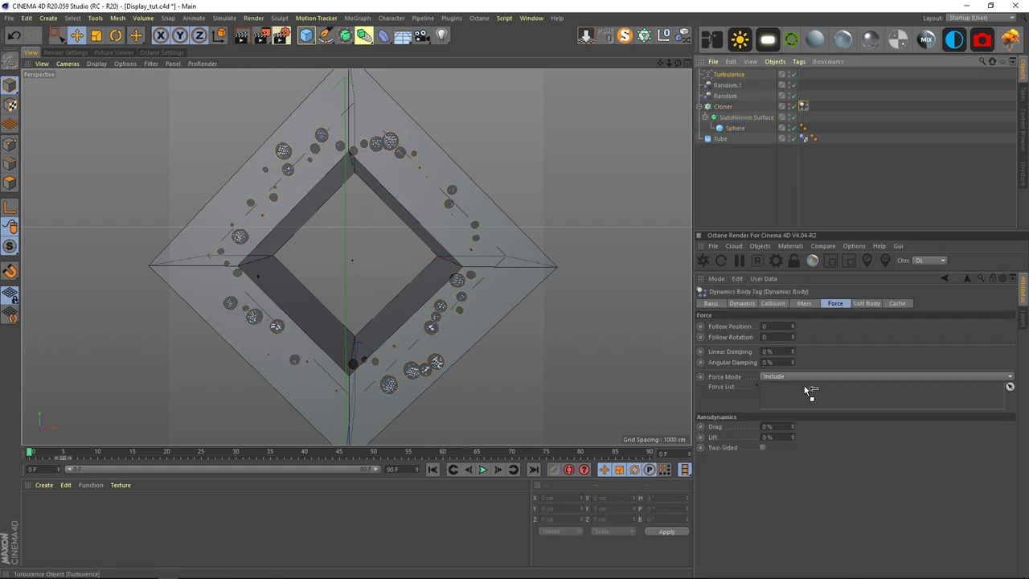
Step: Set the Turbulence strength to 25 cm and raise its scale to about 314%
{"action": "left_click", "coordinate": [728, 76]}
{"action": "left_click_drag", "start_coordinate": [754, 327], "coordinate": [645, 325]}
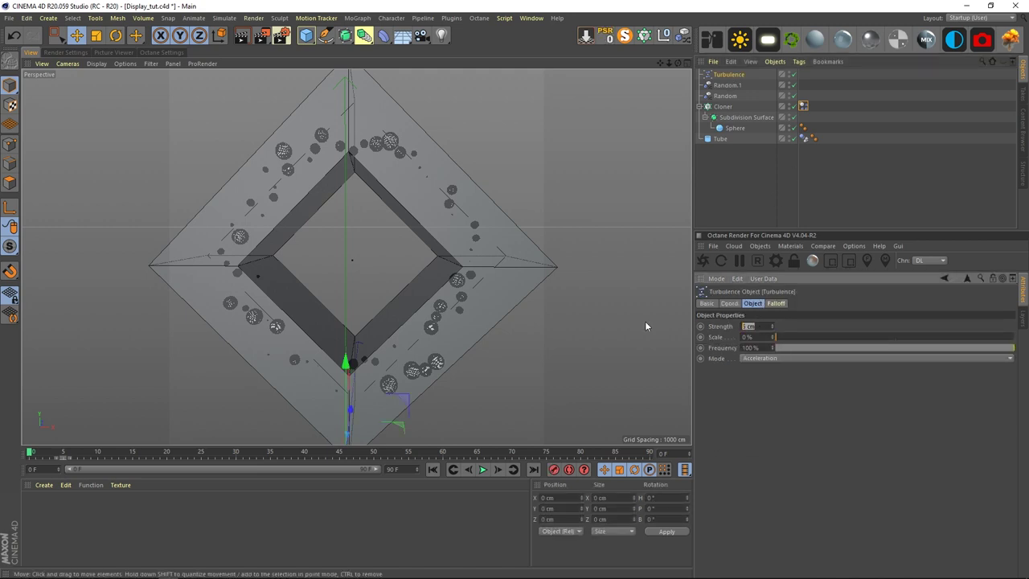
{"action": "type", "text": "25"}
{"action": "key", "text": "Return"}
{"action": "left_click", "coordinate": [824, 337]}
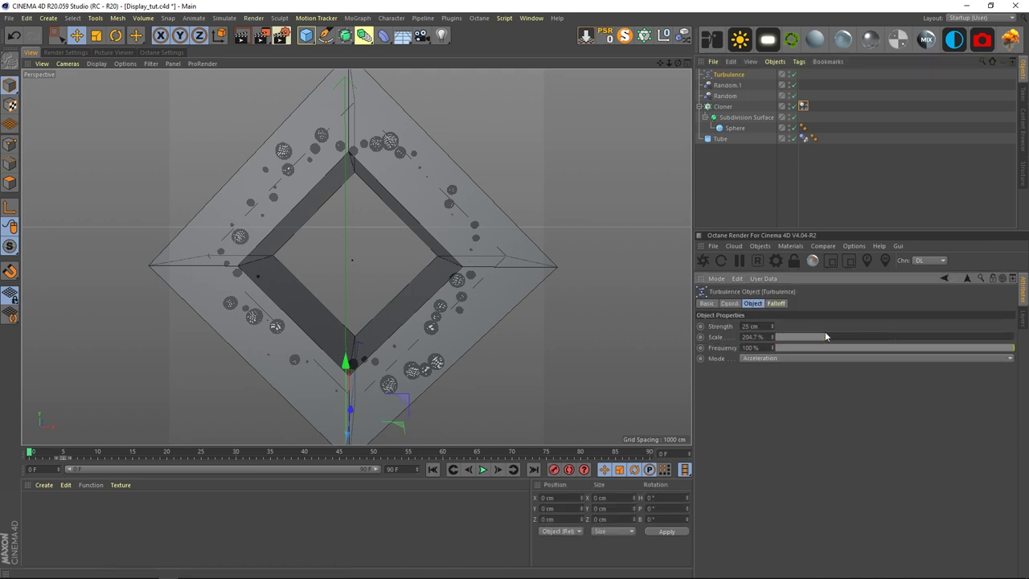
{"action": "left_click", "coordinate": [771, 167]}
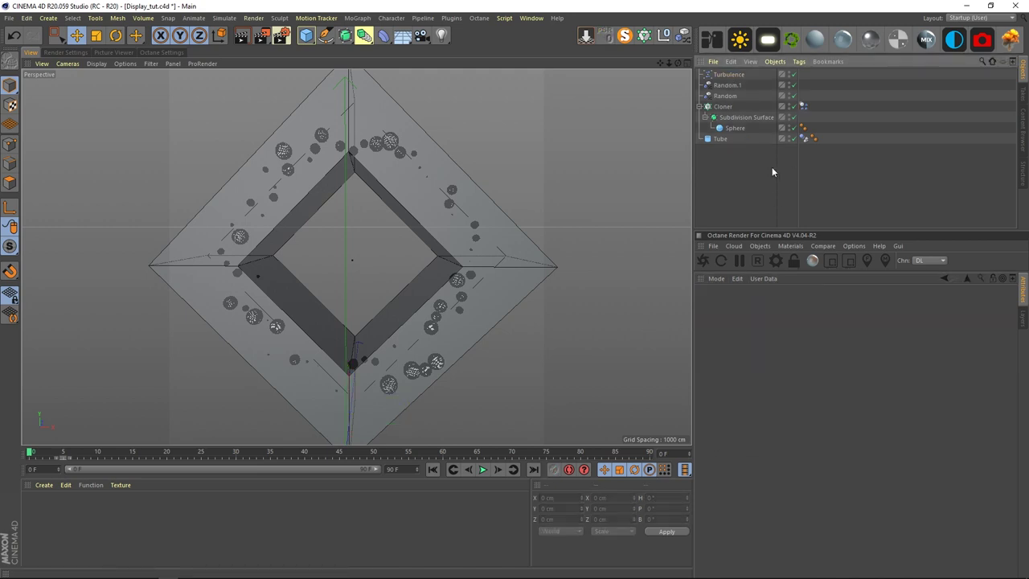
Step: Bake all dynamics with the turbulence, play the animation through, and return to frame 0
{"action": "left_click", "coordinate": [804, 105]}
{"action": "left_click", "coordinate": [896, 304]}
{"action": "left_click", "coordinate": [882, 347]}
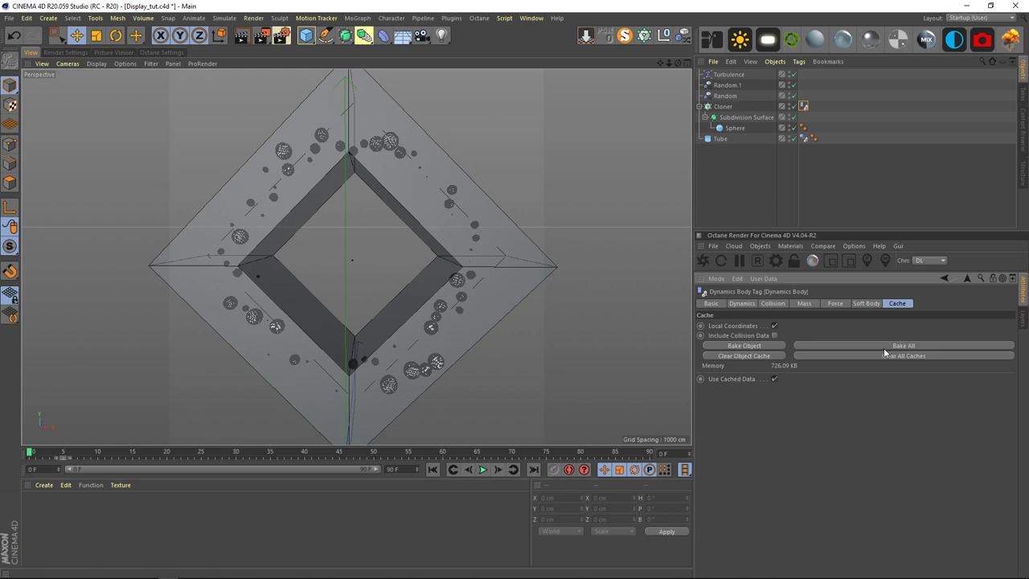
{"action": "left_click", "coordinate": [481, 471]}
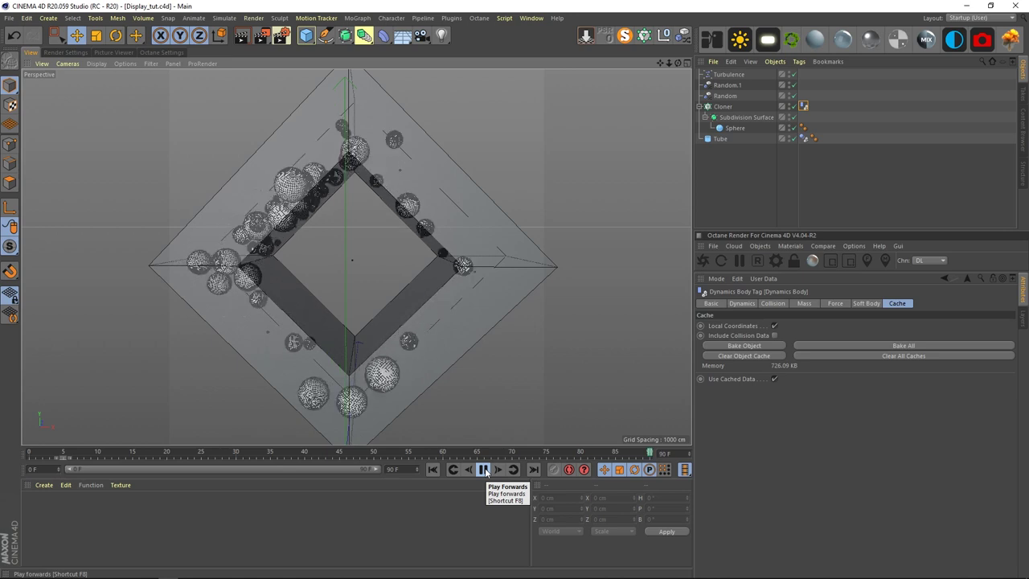
{"action": "left_click", "coordinate": [483, 470]}
{"action": "left_click", "coordinate": [432, 471]}
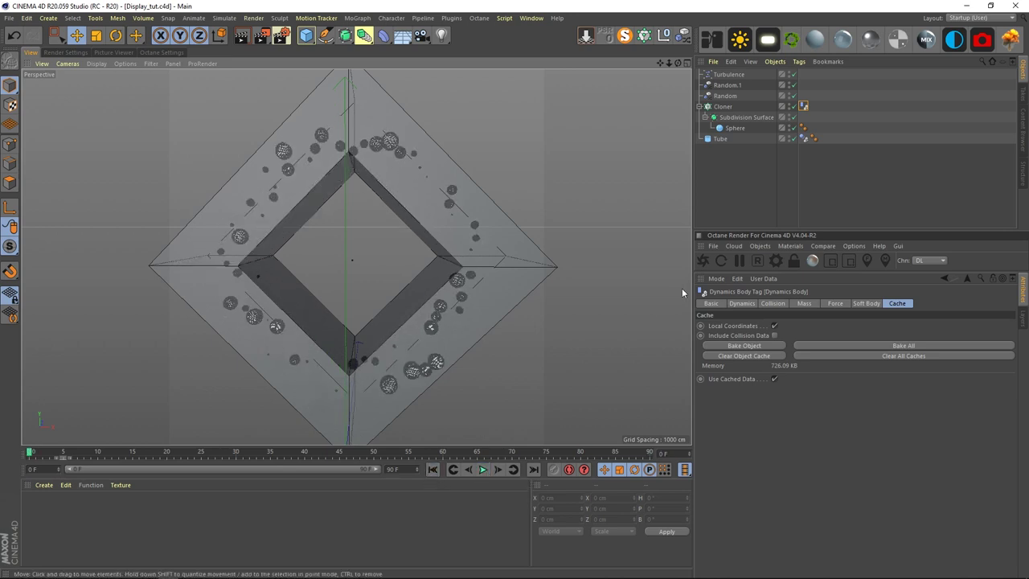
Step: Set the Turbulence strength to 5 cm and open the cache settings of the Cloner's dynamics tag
{"action": "left_click", "coordinate": [728, 74]}
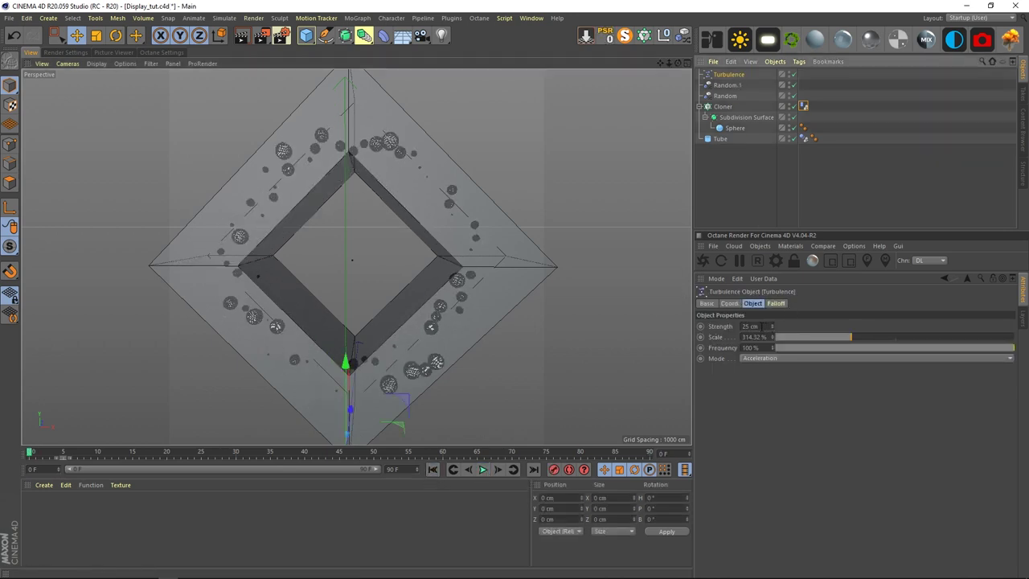
{"action": "left_click_drag", "start_coordinate": [762, 327], "coordinate": [649, 313]}
{"action": "type", "text": "5"}
{"action": "key", "text": "Return"}
{"action": "left_click", "coordinate": [803, 107]}
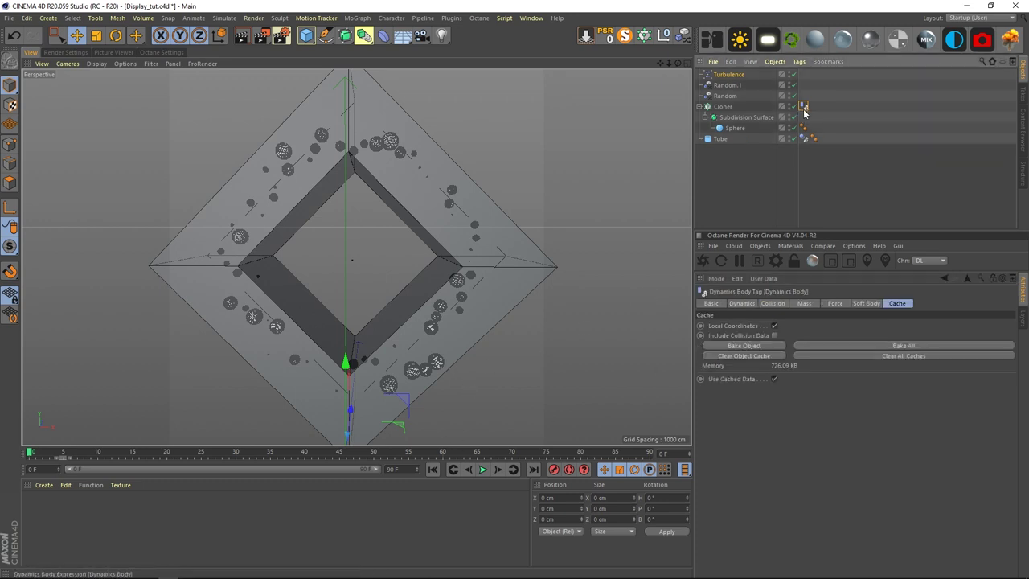
Step: Clear all dynamics caches, rebake everything with the weaker turbulence, and preview the animation, stopping at frame 15
{"action": "left_click", "coordinate": [900, 355]}
{"action": "left_click", "coordinate": [892, 345]}
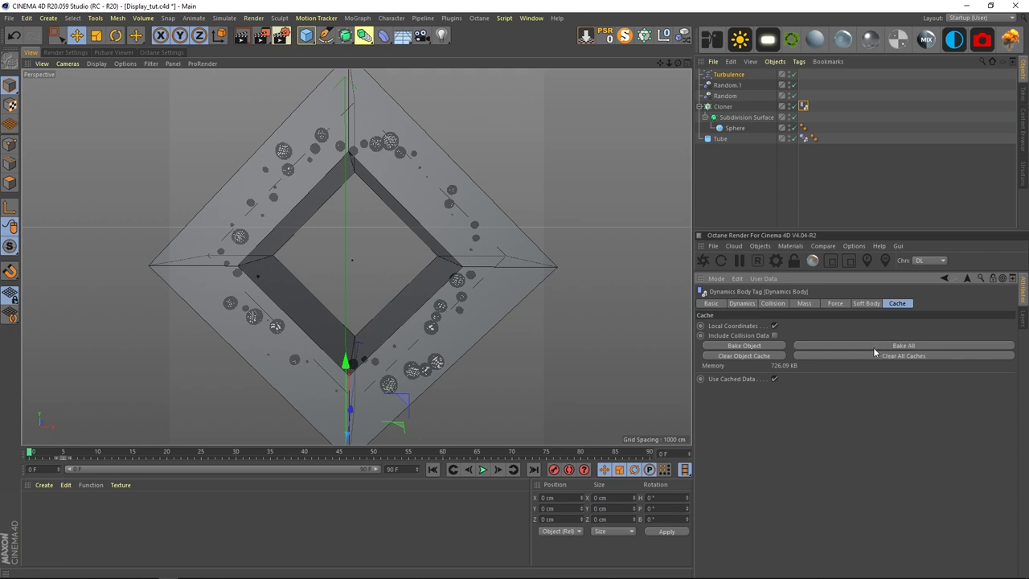
{"action": "left_click", "coordinate": [482, 470]}
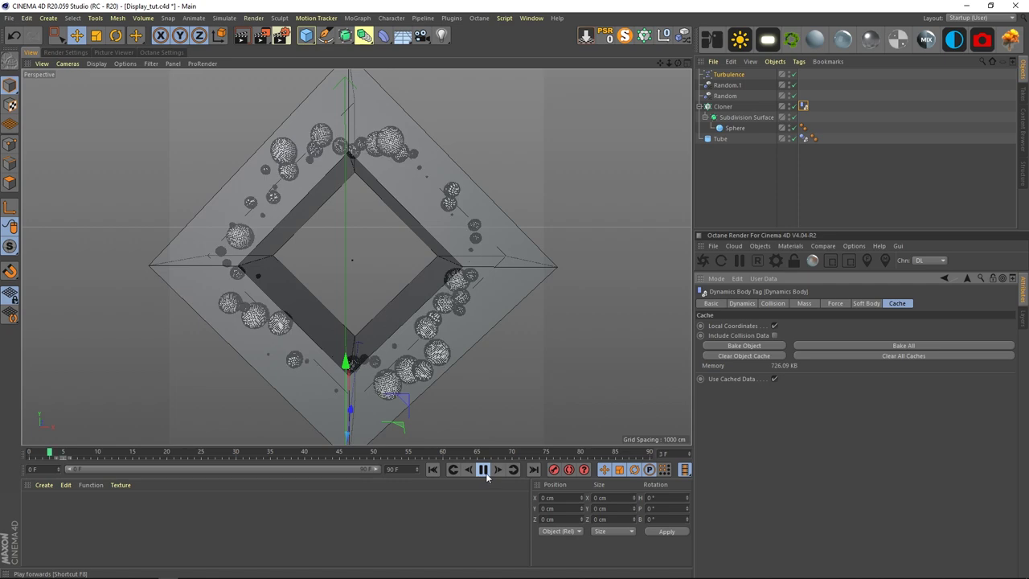
{"action": "left_click", "coordinate": [483, 471]}
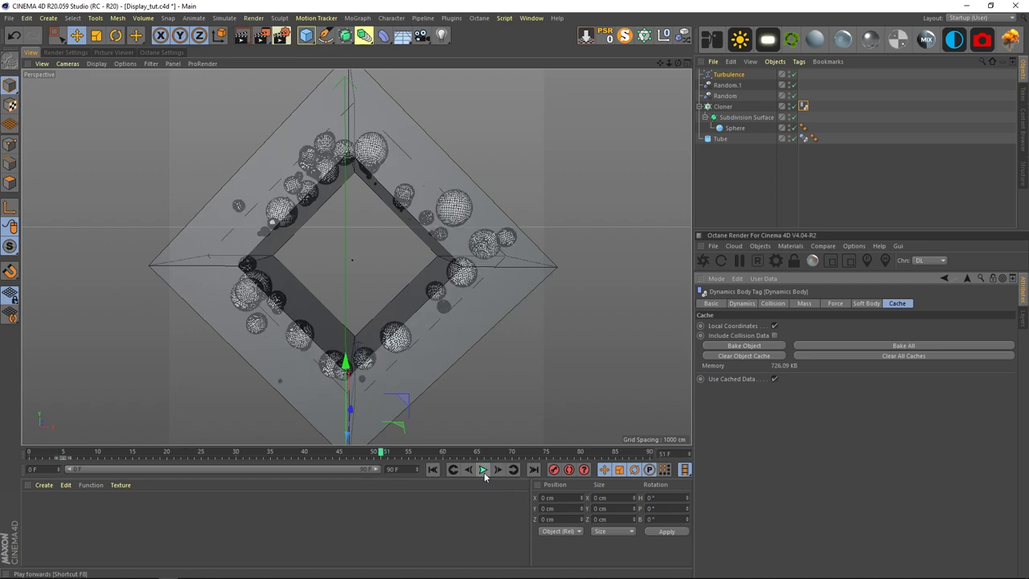
{"action": "mouse_move", "coordinate": [373, 455]}
{"action": "left_mouse_down"}
{"action": "mouse_move", "coordinate": [608, 450]}
{"action": "mouse_move", "coordinate": [133, 462]}
{"action": "left_mouse_up"}
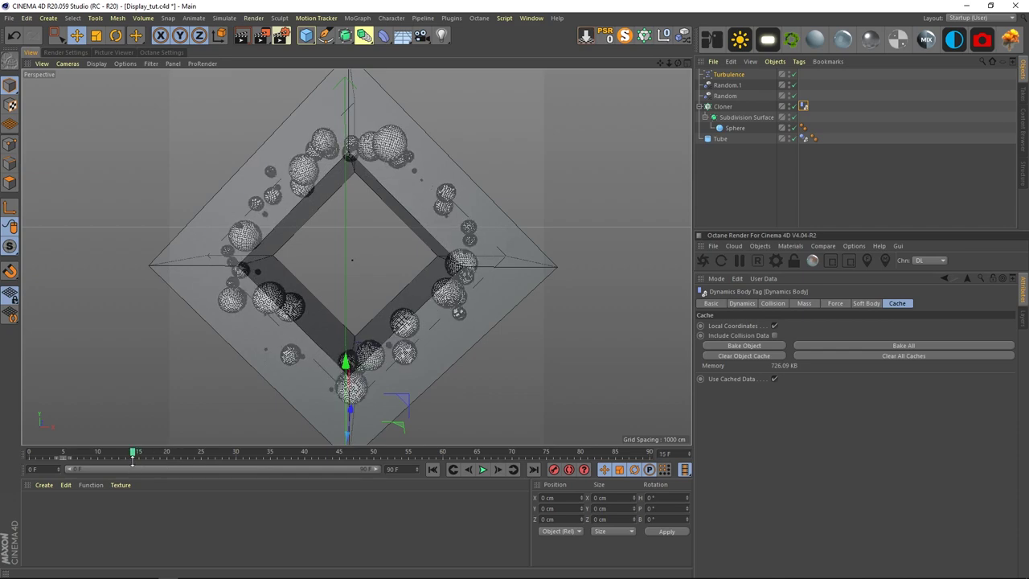
{"action": "mouse_move", "coordinate": [352, 365]}
{"action": "left_mouse_down", "text": "alt"}
{"action": "mouse_move", "coordinate": [422, 332]}
{"action": "mouse_move", "coordinate": [341, 365]}
{"action": "left_mouse_up", "text": "alt"}
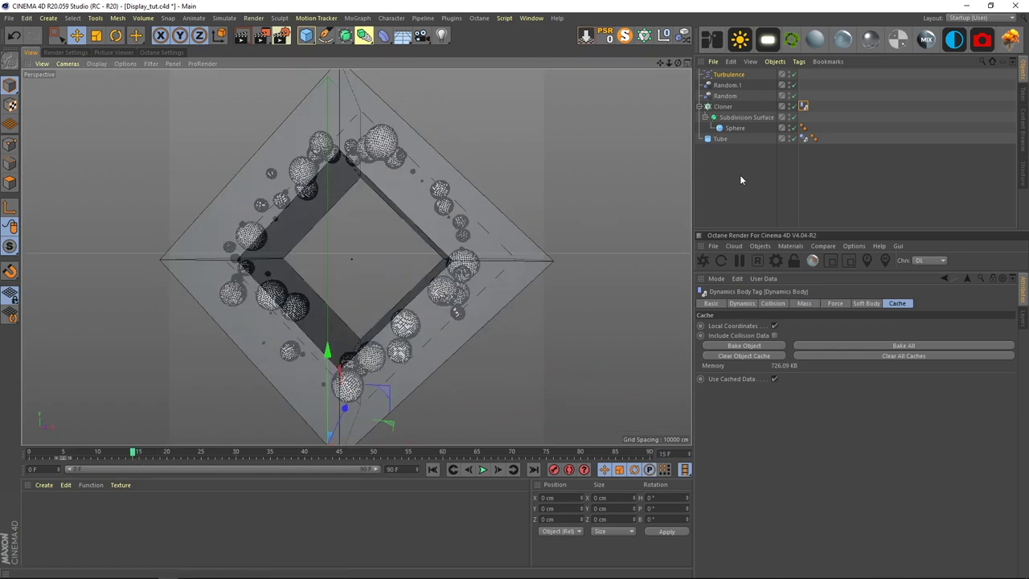
Step: Leave solo view and group the Turbulence, both Random effectors, the Cloner and the Tube under the Dynam null
{"action": "left_click", "coordinate": [741, 181]}
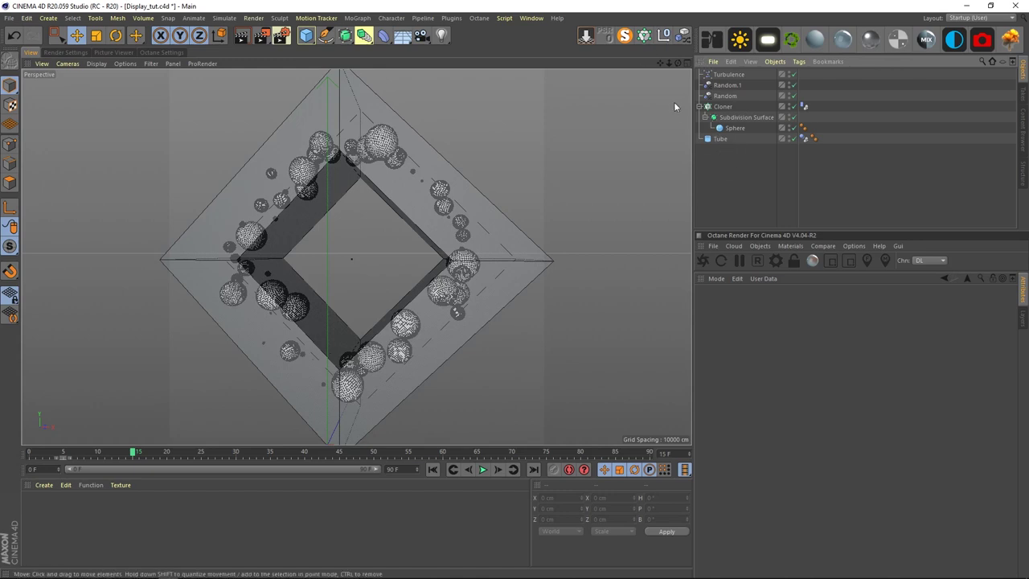
{"action": "left_click", "coordinate": [625, 35]}
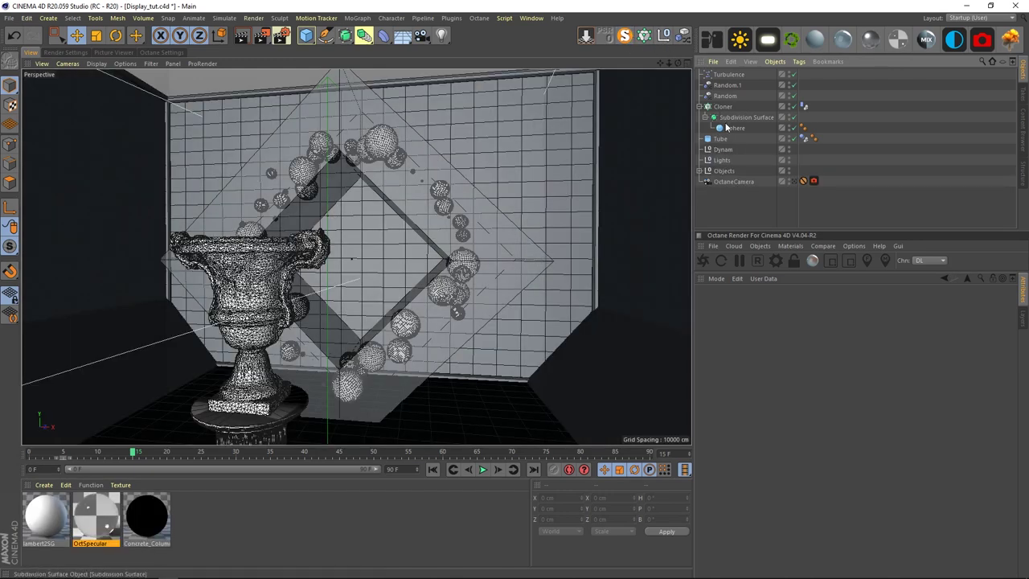
{"action": "left_click", "coordinate": [721, 140], "text": "shift"}
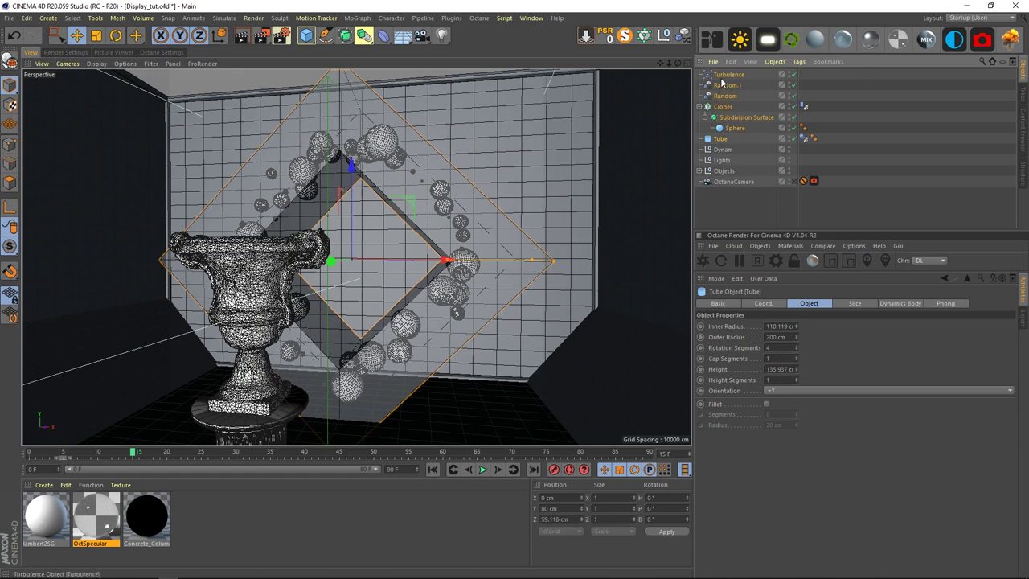
{"action": "left_click_drag", "start_coordinate": [724, 142], "coordinate": [728, 153]}
{"action": "left_click", "coordinate": [727, 175]}
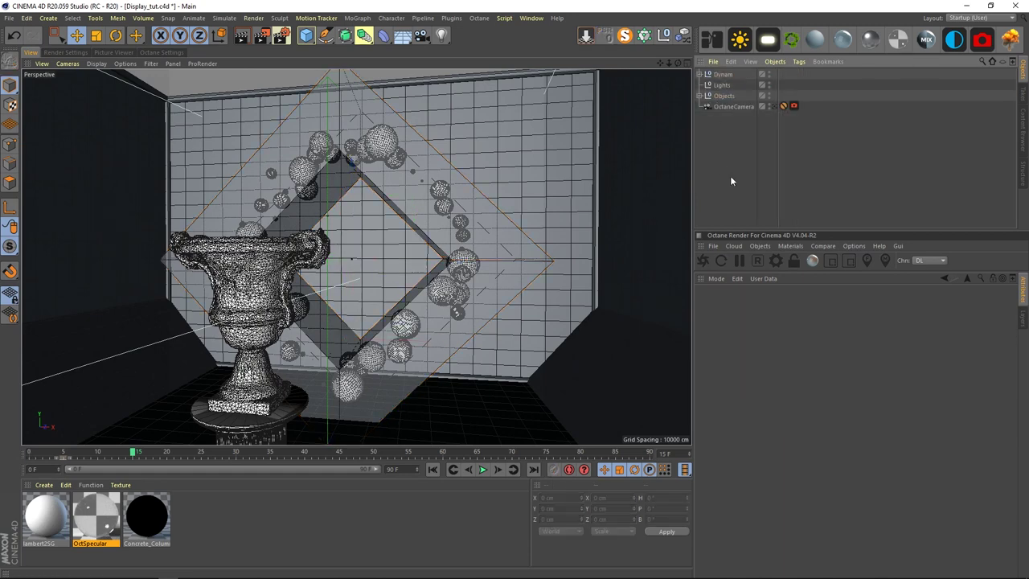
Step: Look through the OctaneCamera and hide the Tube inside the Dynam group
{"action": "left_click", "coordinate": [772, 106]}
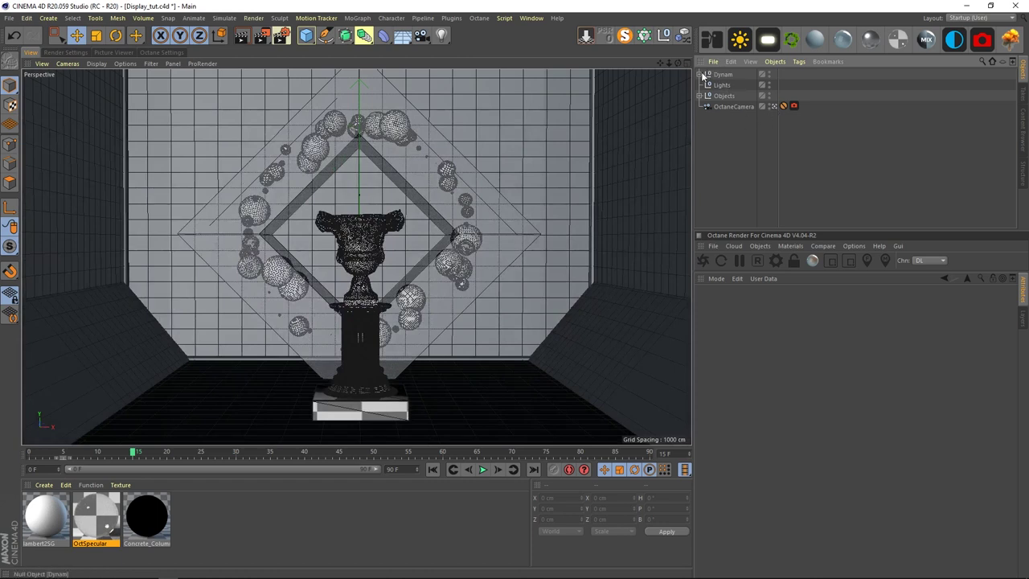
{"action": "left_click", "coordinate": [700, 73]}
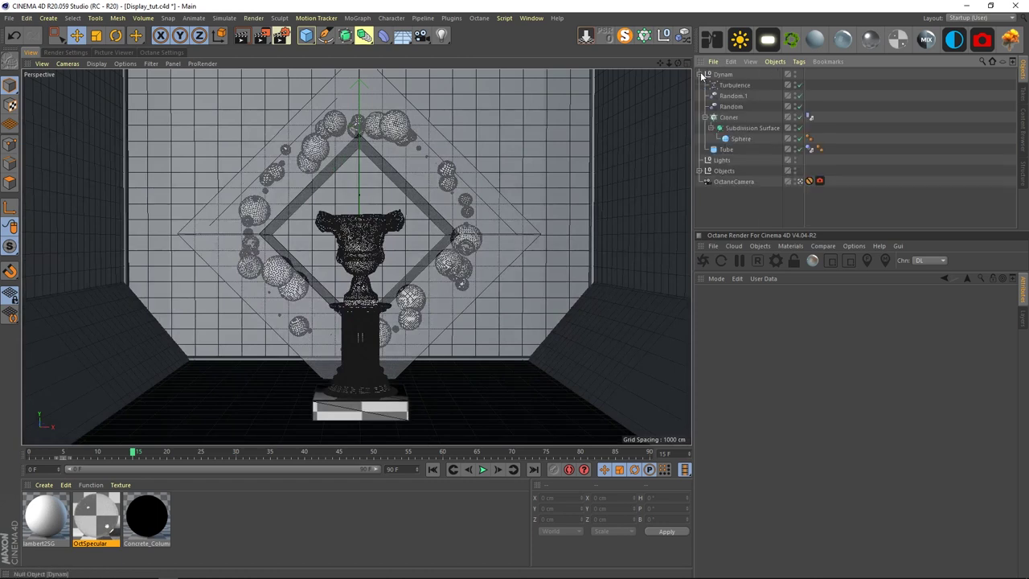
{"action": "left_click", "coordinate": [795, 151]}
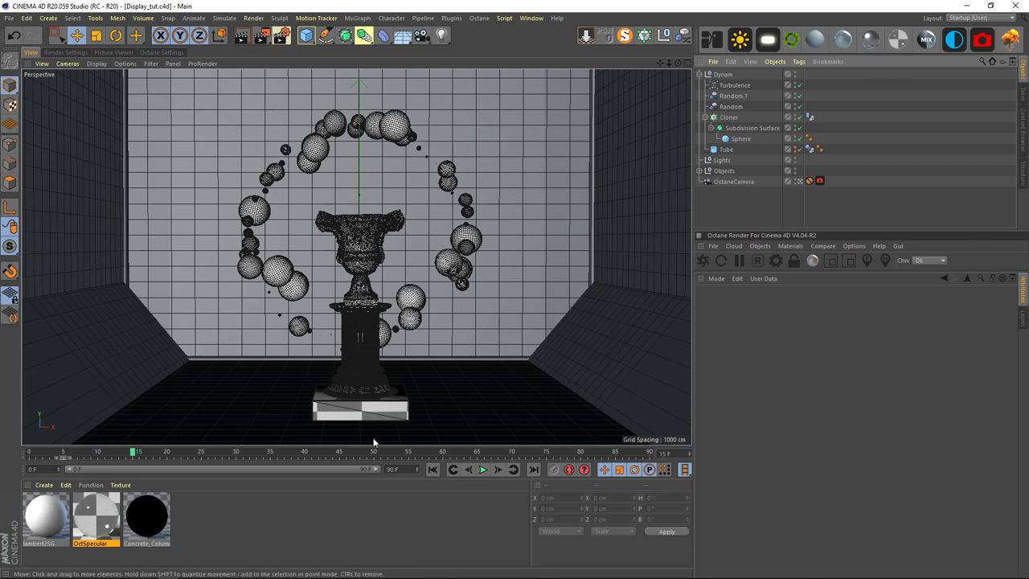
{"action": "left_click", "coordinate": [184, 548]}
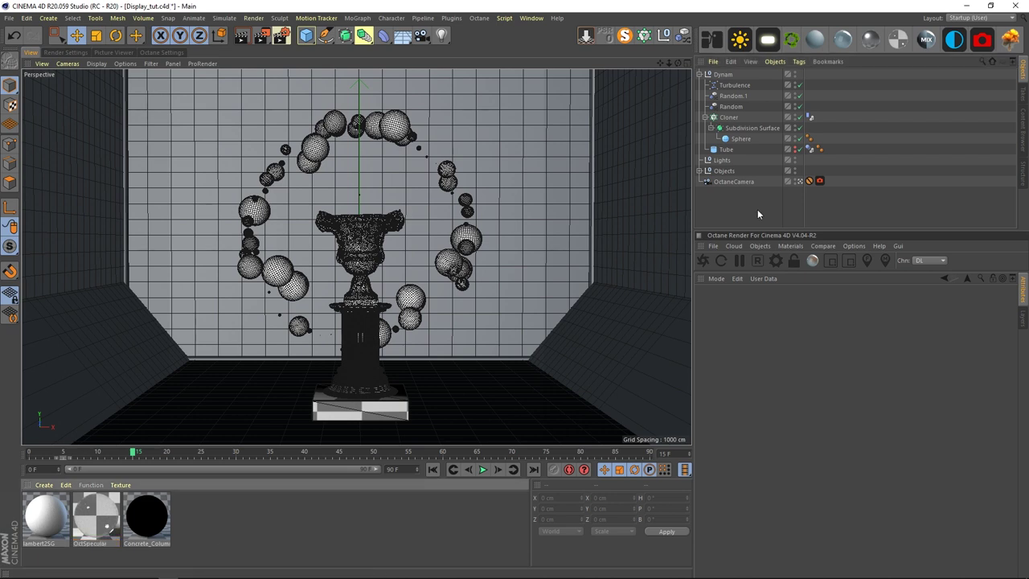
{"action": "left_click", "coordinate": [510, 394]}
{"action": "left_click", "coordinate": [640, 304]}
{"action": "left_click", "coordinate": [629, 242]}
{"action": "left_click", "coordinate": [518, 195]}
{"action": "left_click", "coordinate": [73, 314]}
{"action": "left_click", "coordinate": [271, 279]}
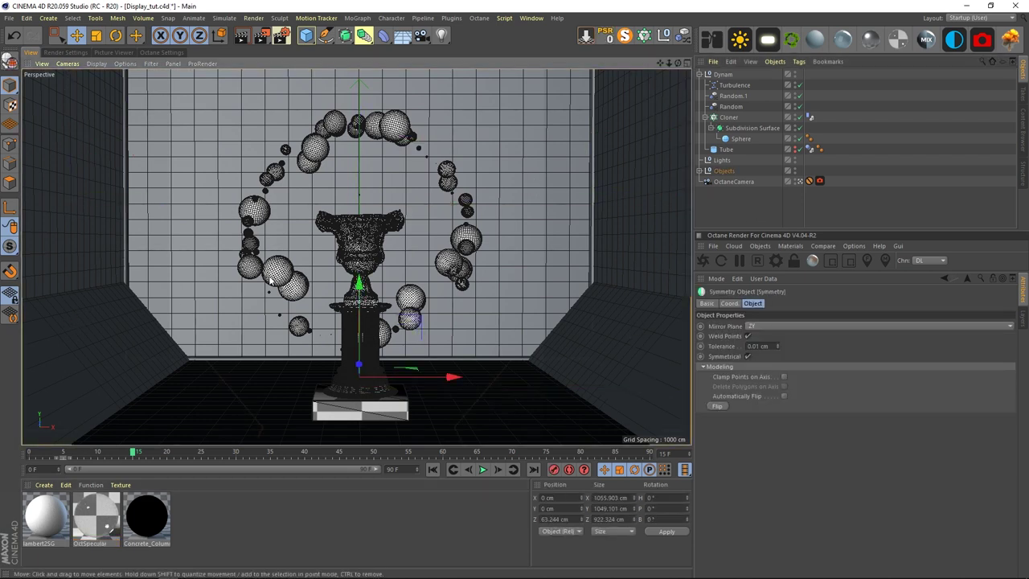
{"action": "left_click", "coordinate": [757, 196]}
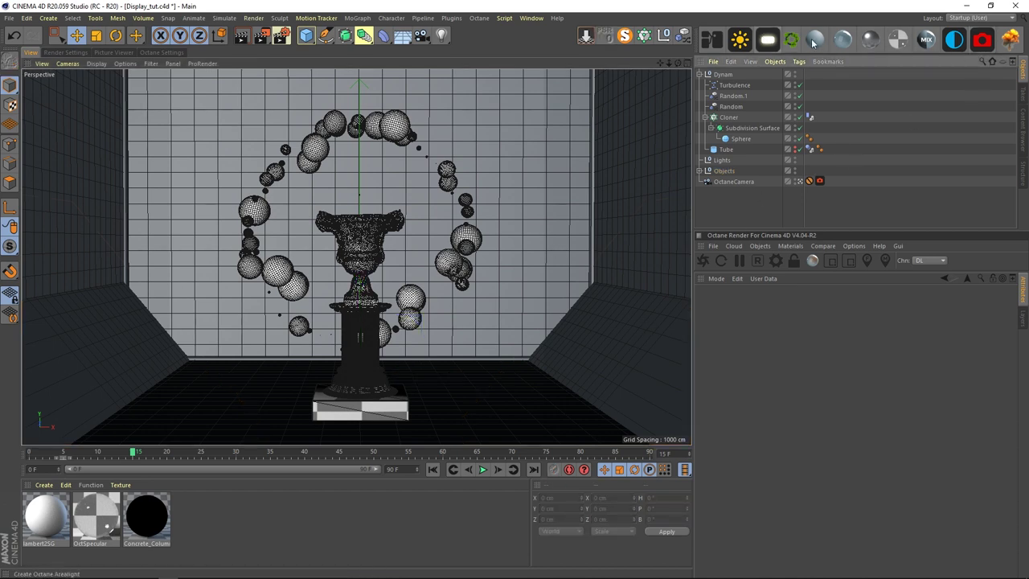
Step: Create an Octane glossy material and name it Mirror
{"action": "left_click", "coordinate": [844, 41]}
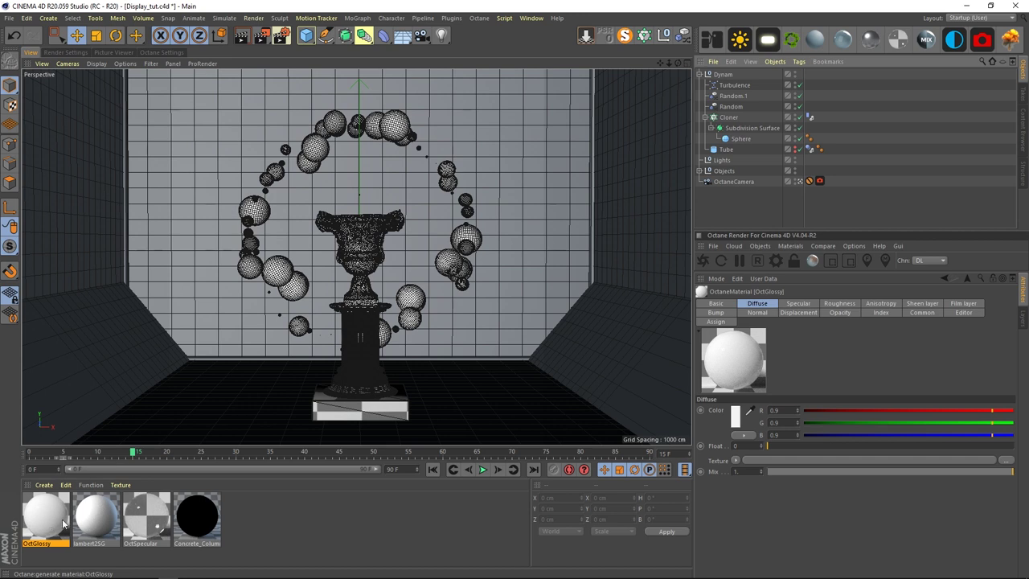
{"action": "left_click_drag", "start_coordinate": [793, 409], "coordinate": [526, 393]}
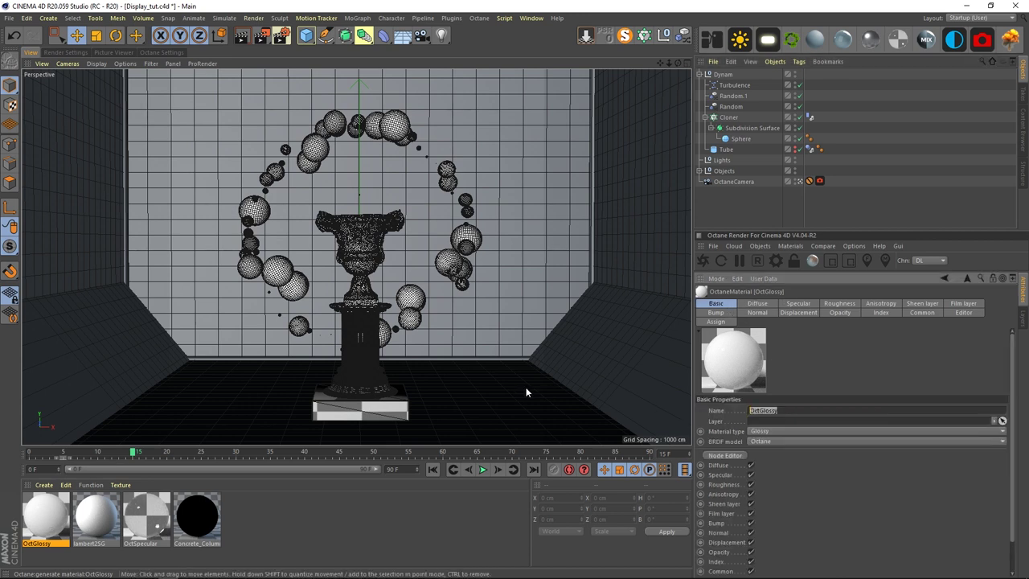
{"action": "type", "text": "Mirror"}
{"action": "key", "text": "Return"}
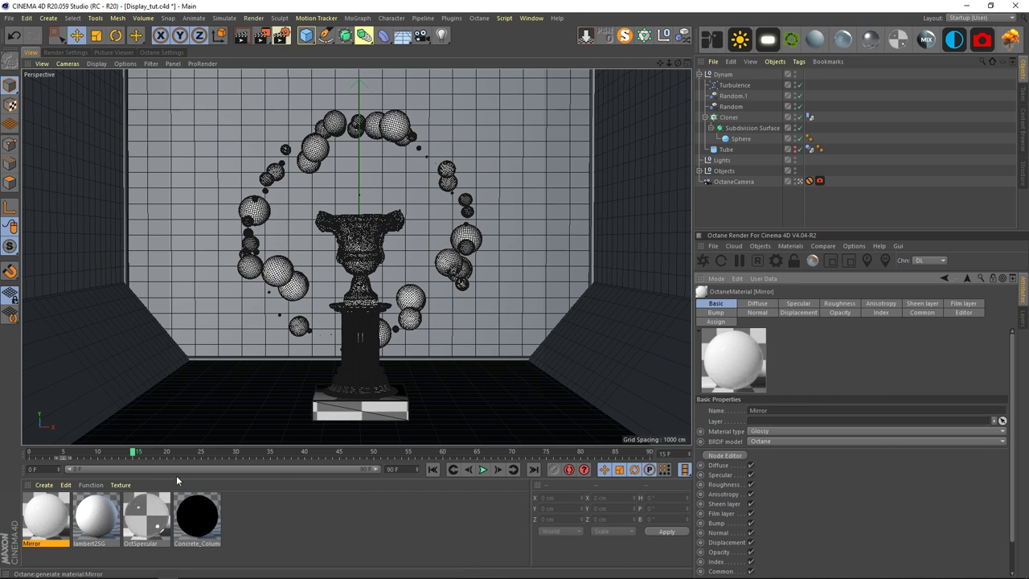
Step: Apply the Mirror material to the room's walls and floor, and save the project
{"action": "left_click_drag", "start_coordinate": [46, 514], "coordinate": [66, 215]}
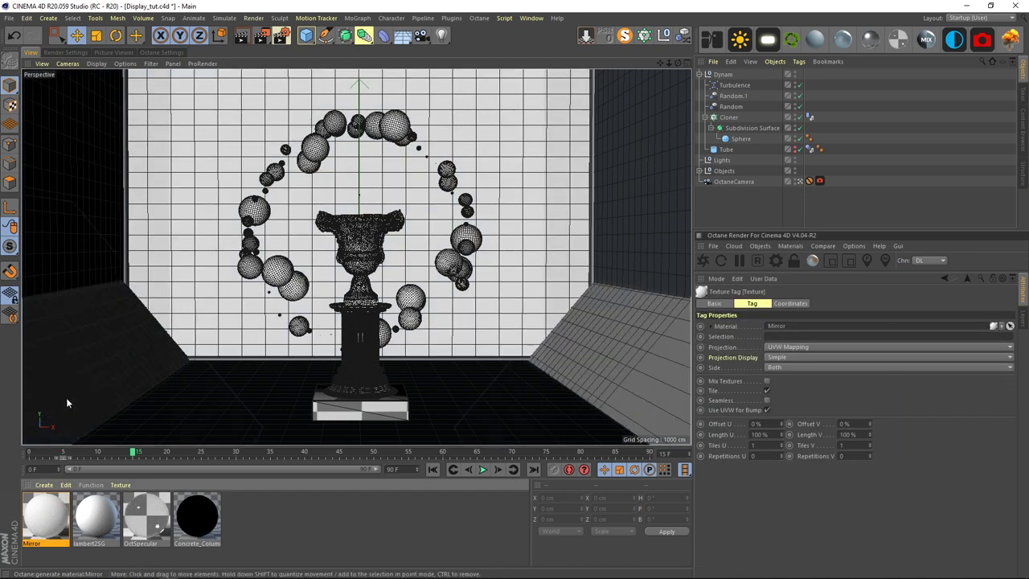
{"action": "left_click_drag", "start_coordinate": [65, 506], "coordinate": [656, 220]}
{"action": "left_click", "coordinate": [717, 223]}
{"action": "left_click", "coordinate": [49, 511]}
{"action": "key", "text": "ctrl+s"}
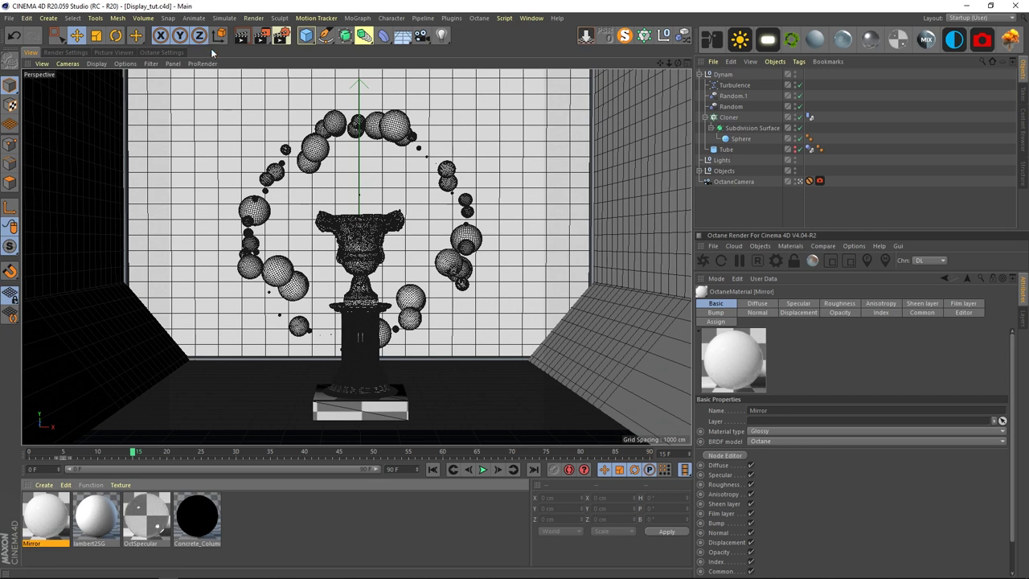
Step: Switch the Octane kernel to Pathtracing and set its maximum samples to 200
{"action": "left_click", "coordinate": [161, 53]}
{"action": "left_click", "coordinate": [48, 88]}
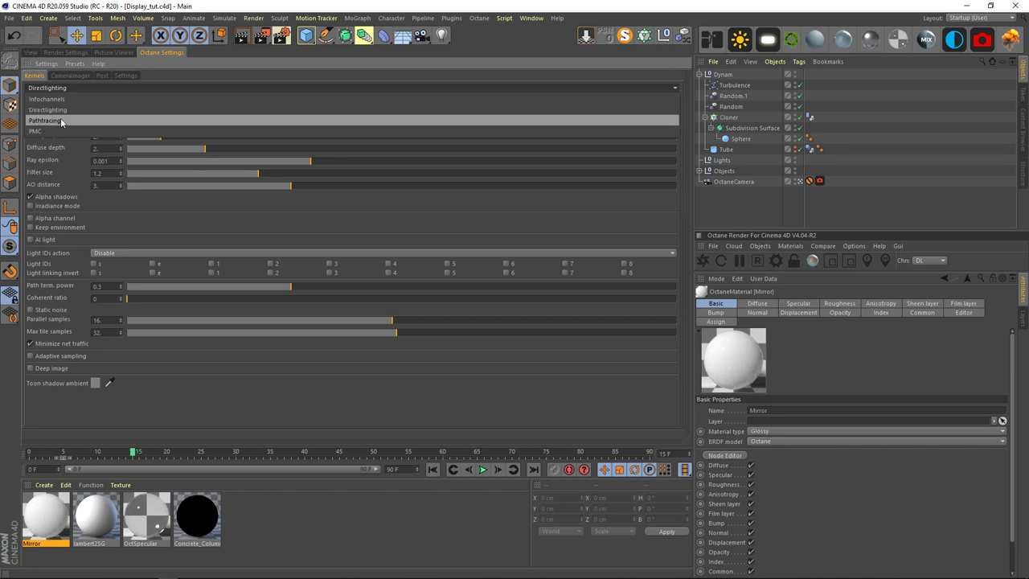
{"action": "left_click", "coordinate": [63, 121]}
{"action": "left_click_drag", "start_coordinate": [114, 101], "coordinate": [2, 101]}
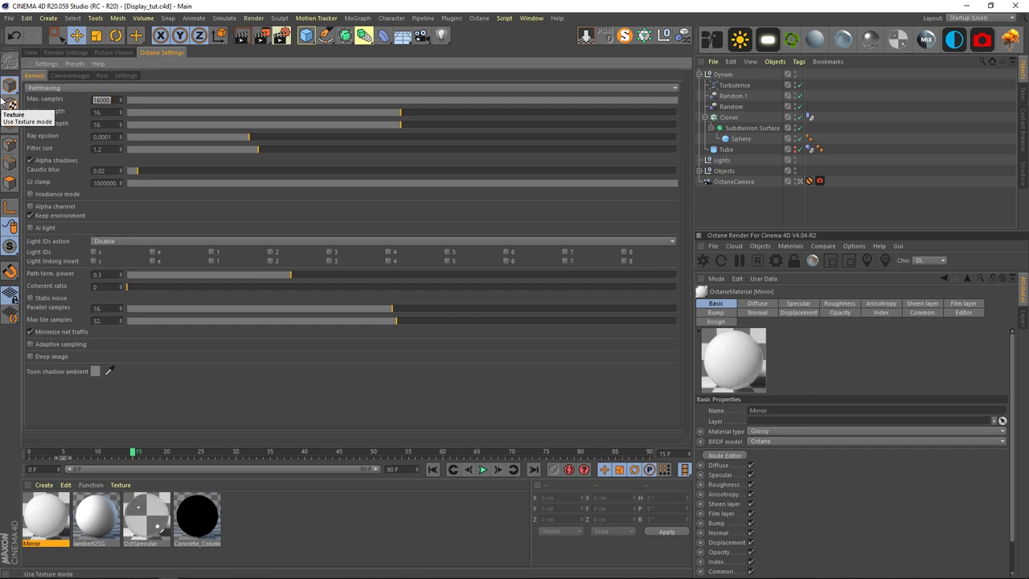
{"action": "type", "text": "200"}
{"action": "key", "text": "Return"}
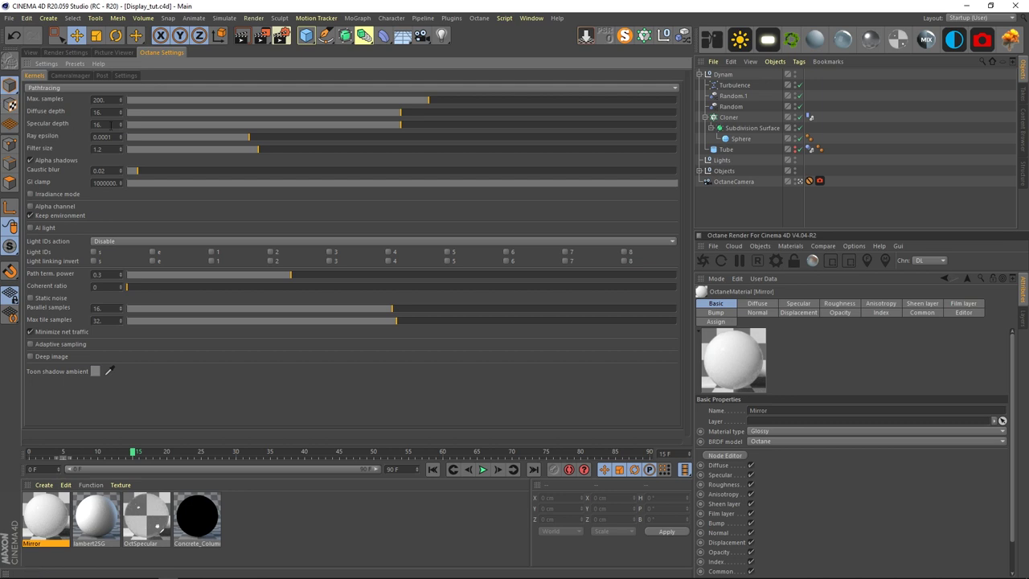
Step: Set both the diffuse depth and the specular depth of the Pathtracing kernel to 8
{"action": "left_click", "coordinate": [104, 112]}
{"action": "type", "text": "88"}
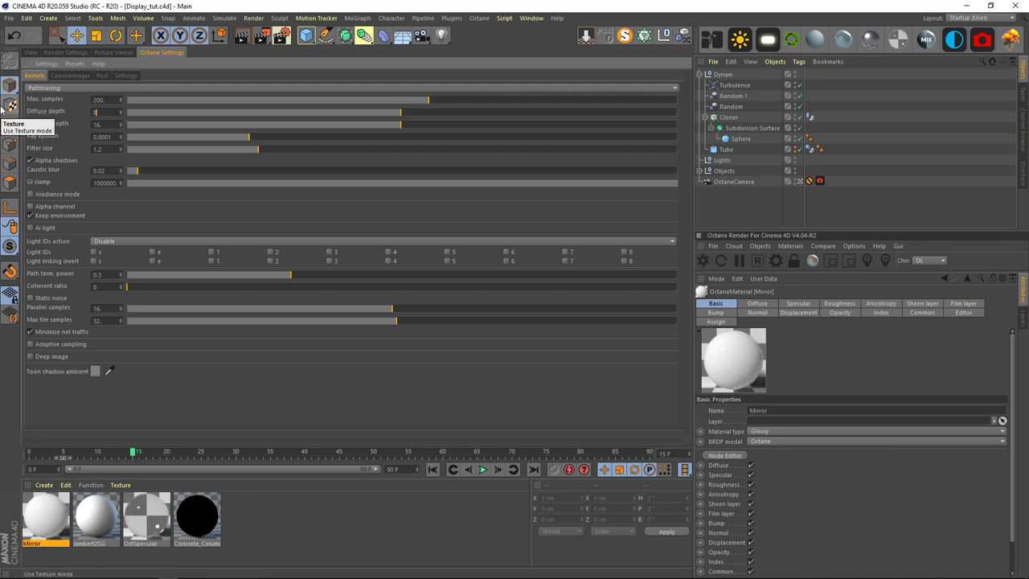
{"action": "key", "text": "Tab"}
{"action": "type", "text": "8"}
{"action": "key", "text": "Return"}
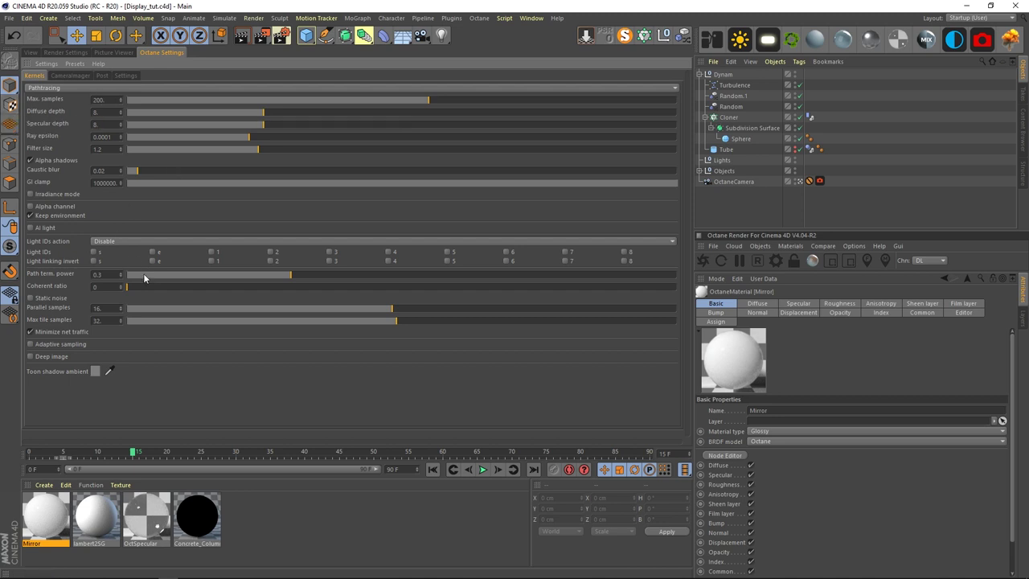
Step: Enable adaptive sampling in the path tracing kernel settings and set the GI clamp to 1
{"action": "left_click", "coordinate": [39, 344]}
{"action": "double_click", "coordinate": [120, 354]}
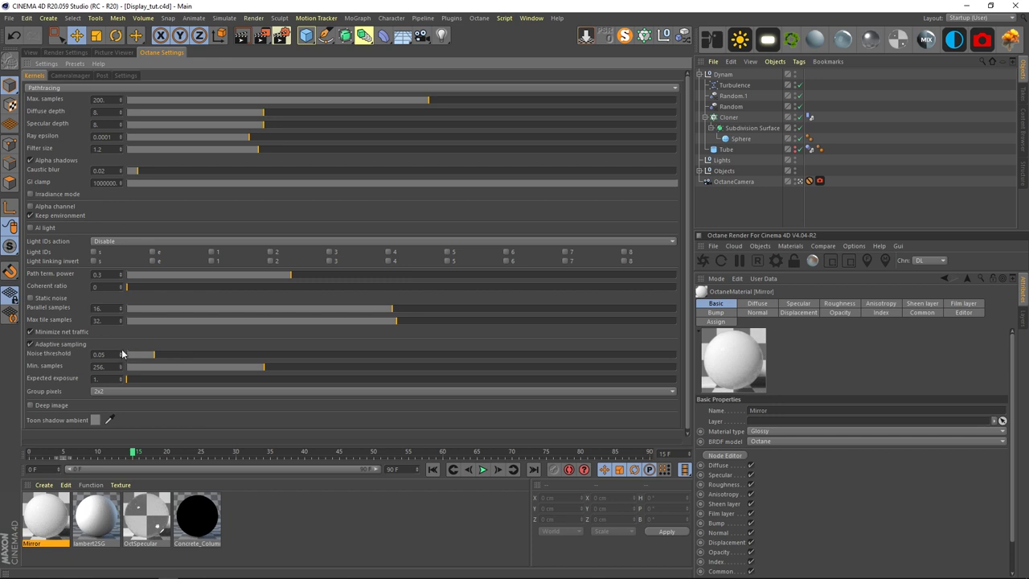
{"action": "double_click", "coordinate": [104, 182]}
{"action": "type", "text": "1"}
{"action": "key", "text": "Return"}
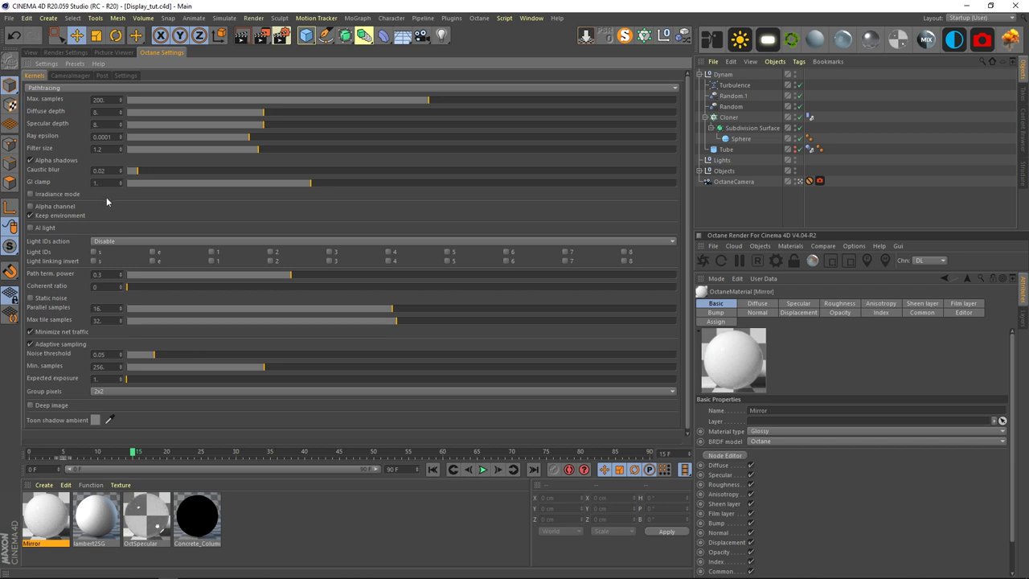
Step: Return to the perspective viewport, open the Octane Live Viewer and start rendering the scene in it
{"action": "left_click", "coordinate": [68, 54]}
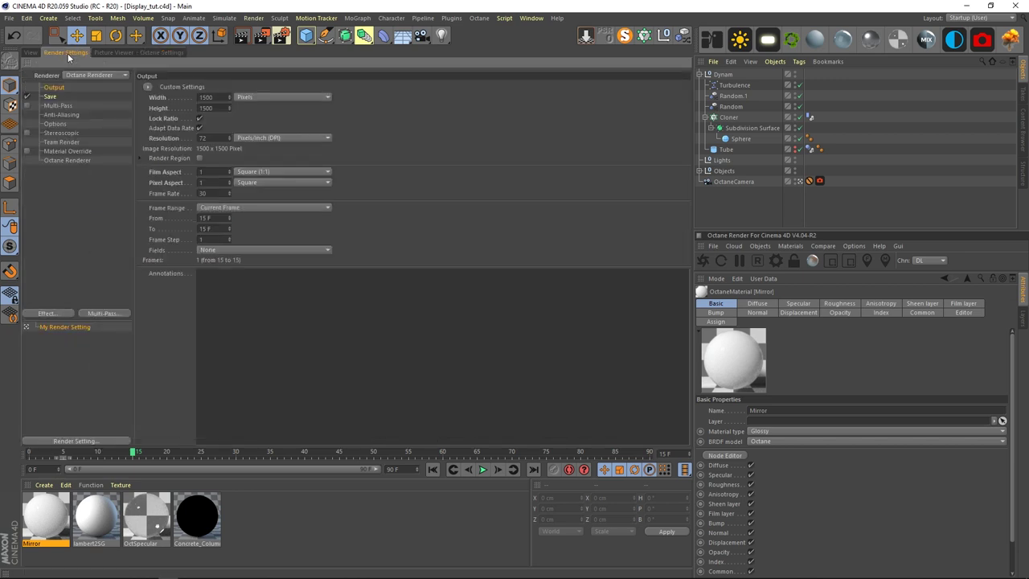
{"action": "left_click", "coordinate": [32, 54]}
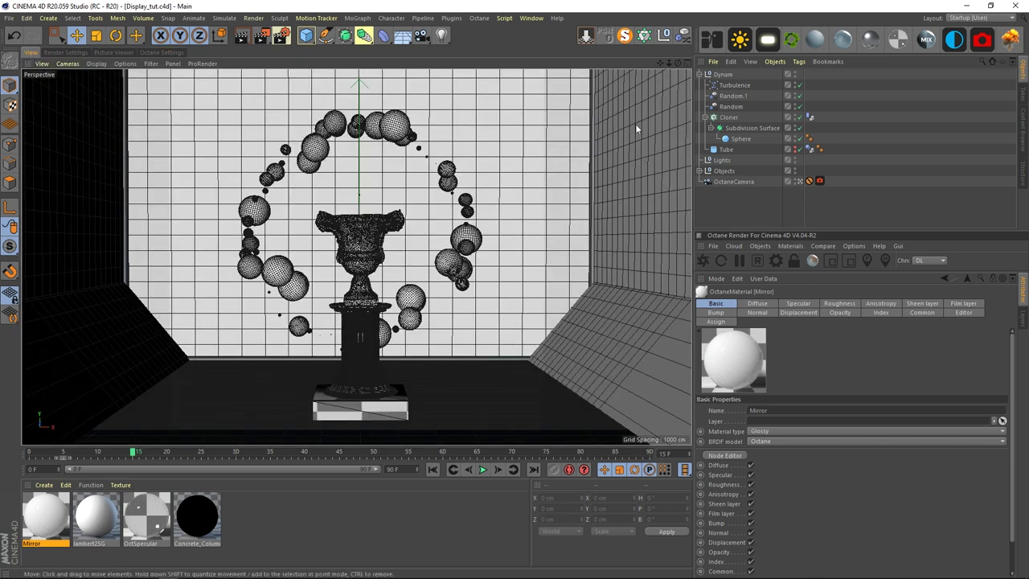
{"action": "left_click", "coordinate": [479, 18]}
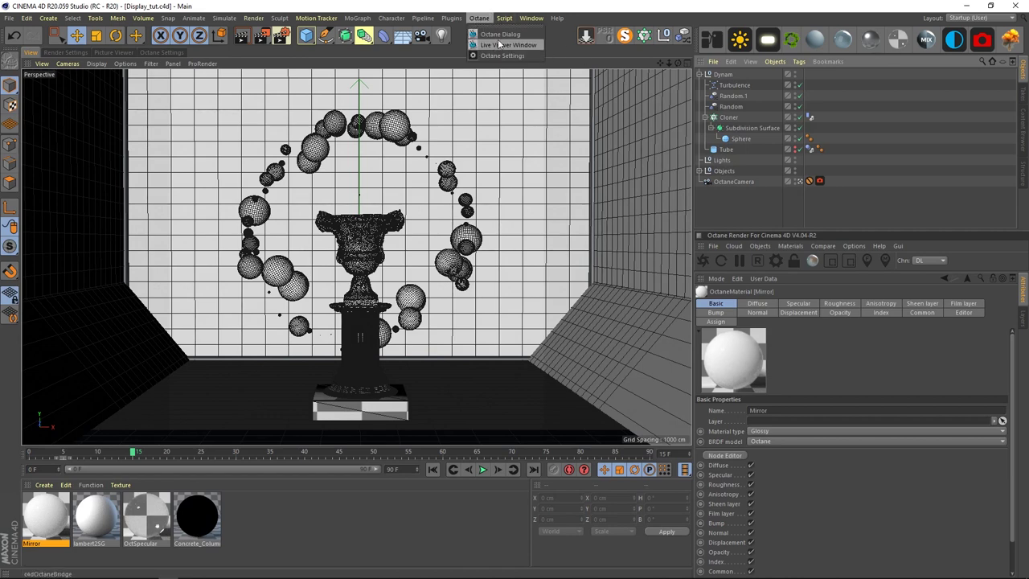
{"action": "left_click", "coordinate": [505, 45]}
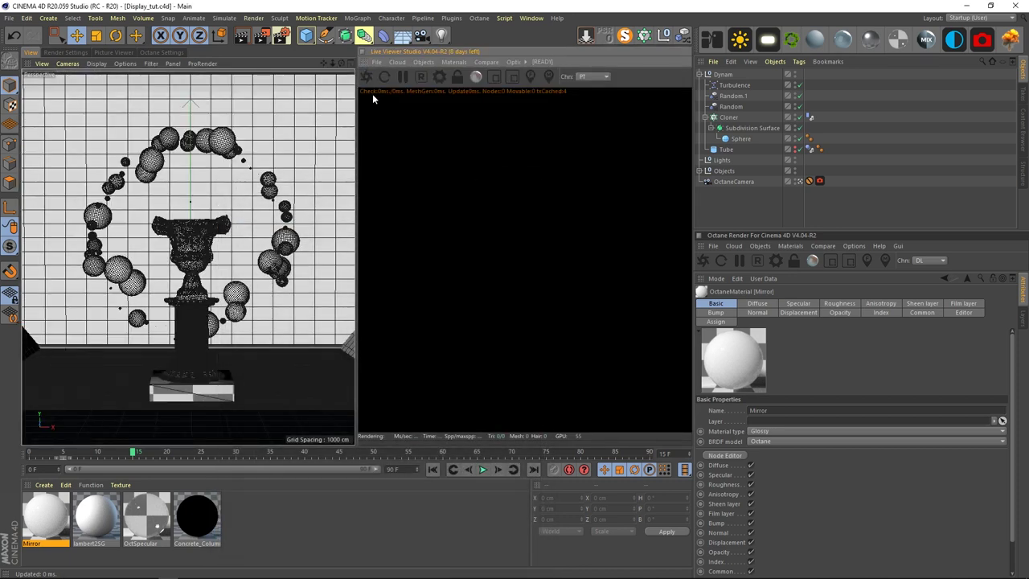
{"action": "left_click", "coordinate": [367, 78]}
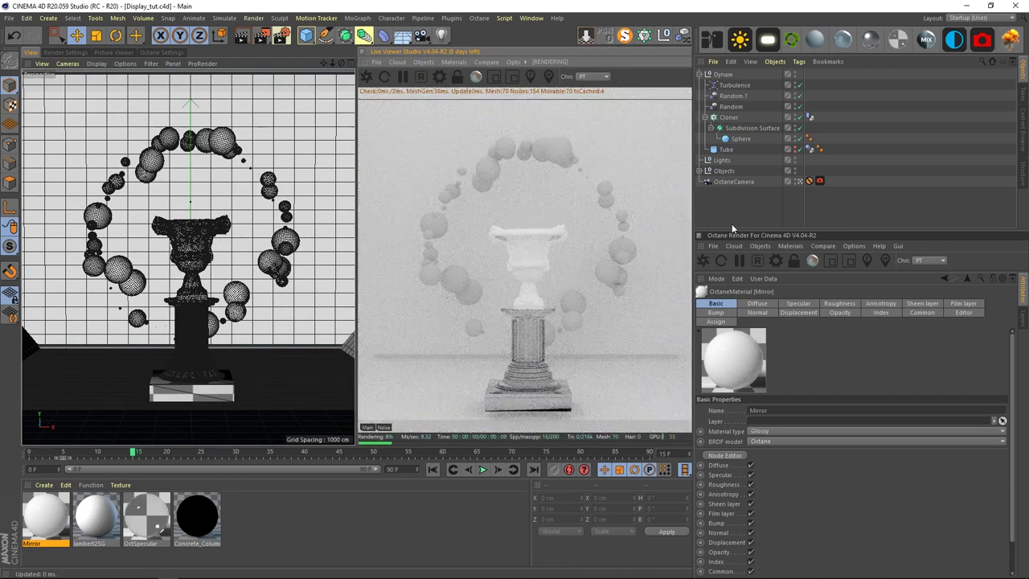
Step: Open the Mirror material in the Octane Node Editor, enlarge the editor and reposition the material node within it
{"action": "left_click", "coordinate": [712, 40]}
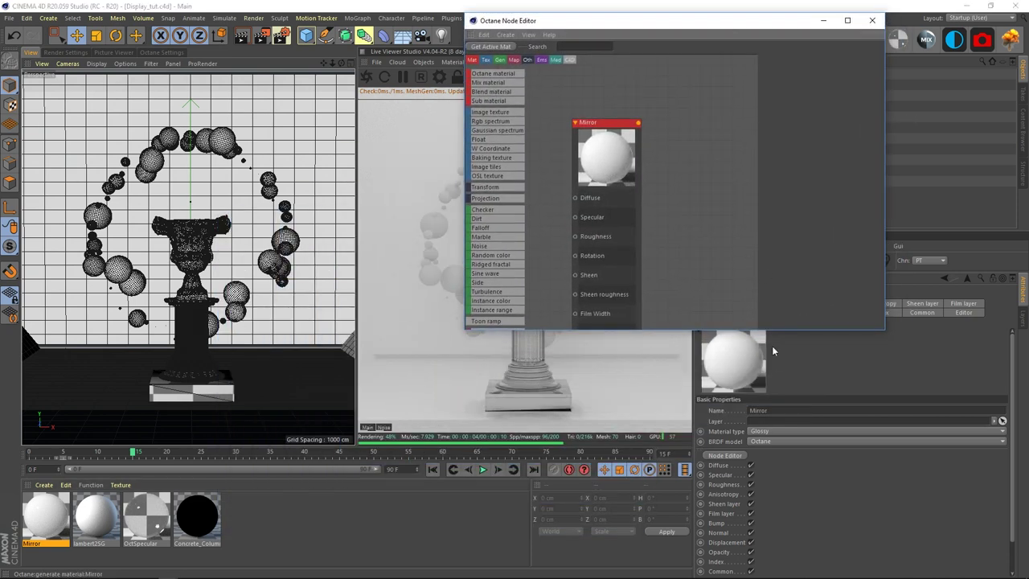
{"action": "left_click_drag", "start_coordinate": [792, 329], "coordinate": [792, 567]}
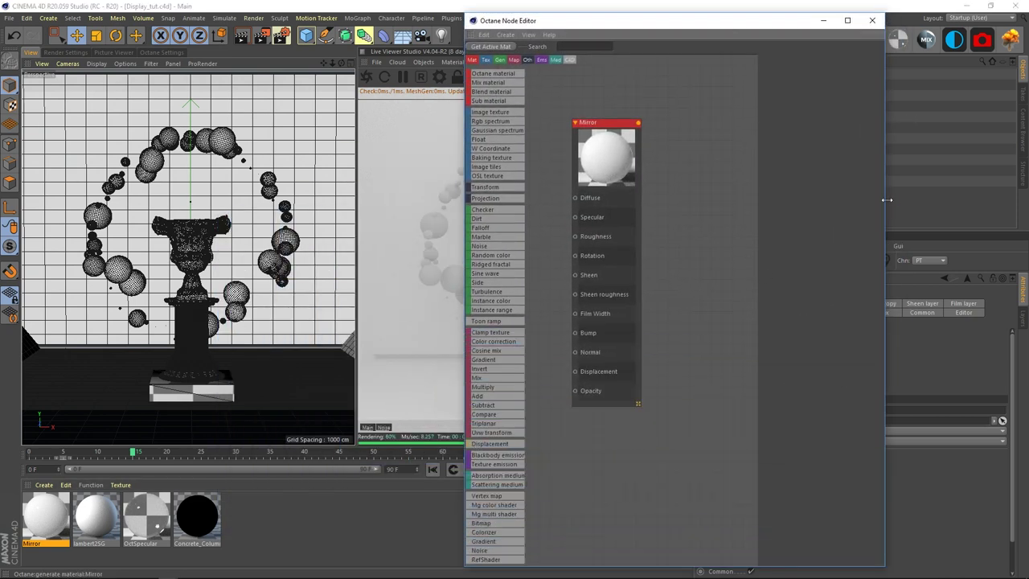
{"action": "left_click_drag", "start_coordinate": [887, 192], "coordinate": [1004, 193]}
{"action": "left_click_drag", "start_coordinate": [635, 149], "coordinate": [757, 159]}
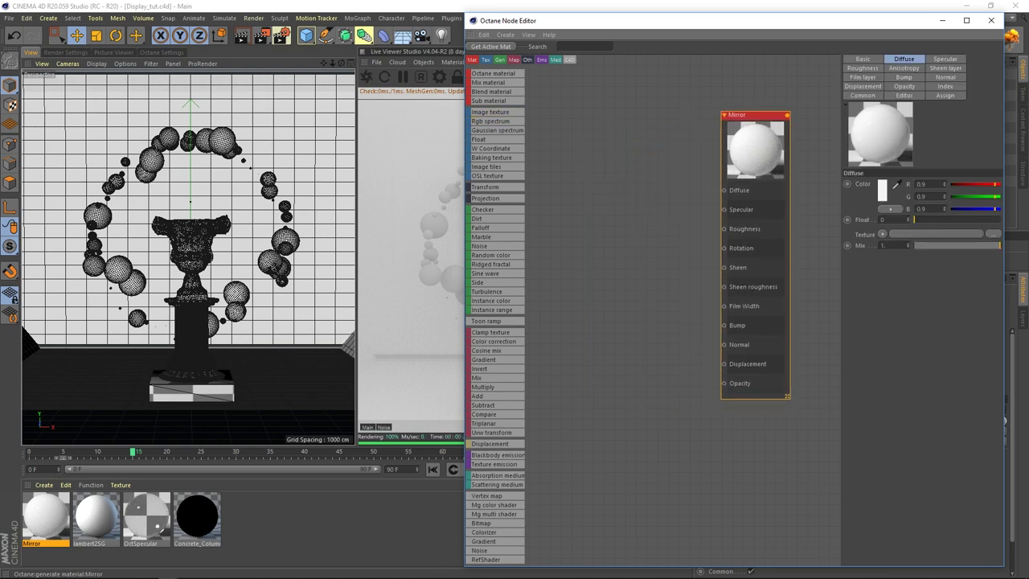
{"action": "key", "text": "alt+Tab"}
{"action": "left_click_drag", "start_coordinate": [541, 94], "coordinate": [1028, 110]}
Step: Set the Mirror material's index to 8 and its diffuse colour to black
{"action": "left_click", "coordinate": [949, 86]}
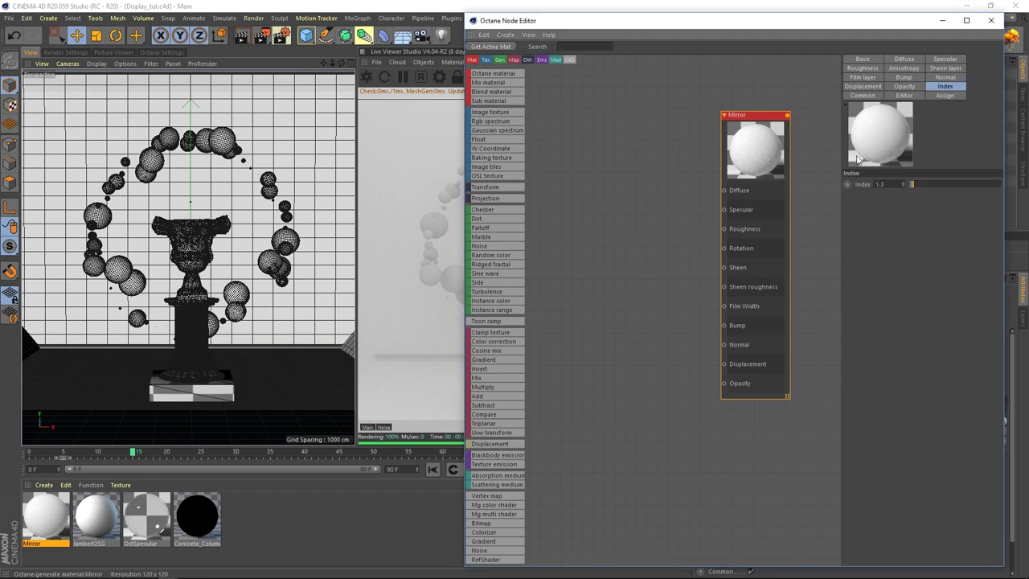
{"action": "left_click_drag", "start_coordinate": [915, 186], "coordinate": [992, 184]}
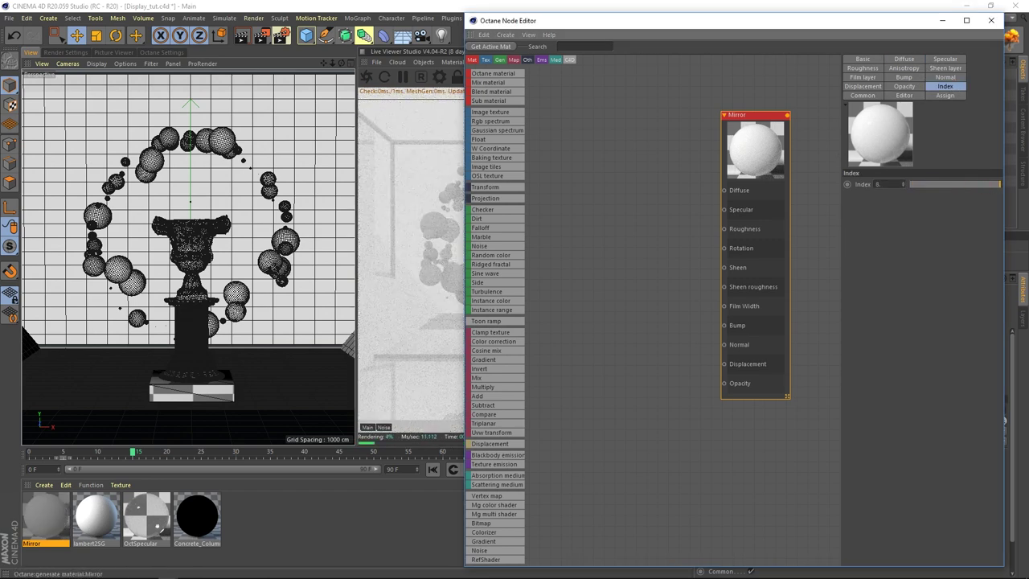
{"action": "left_click", "coordinate": [863, 60]}
{"action": "left_click", "coordinate": [900, 60]}
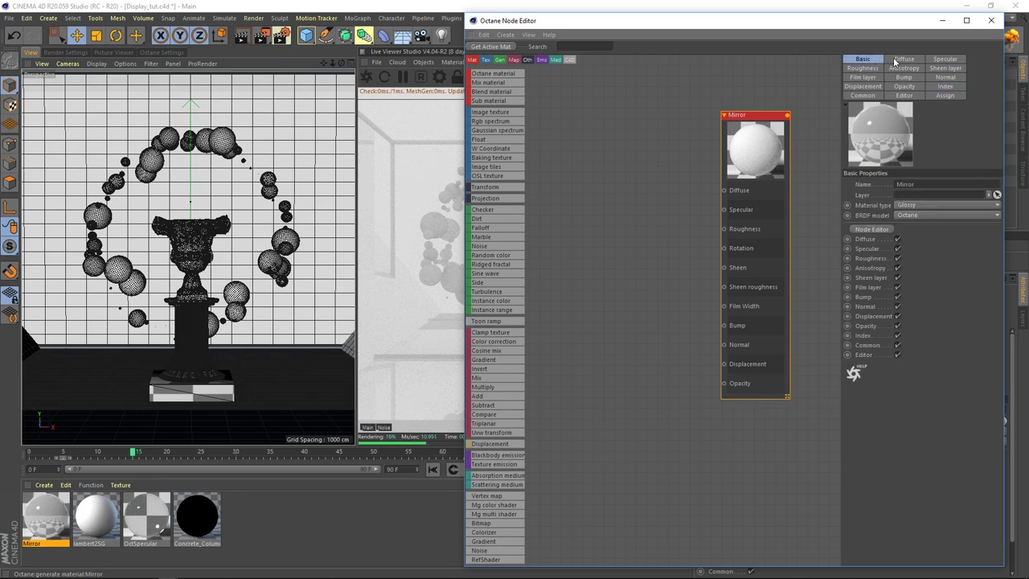
{"action": "left_click", "coordinate": [882, 189]}
{"action": "left_click", "coordinate": [808, 225]}
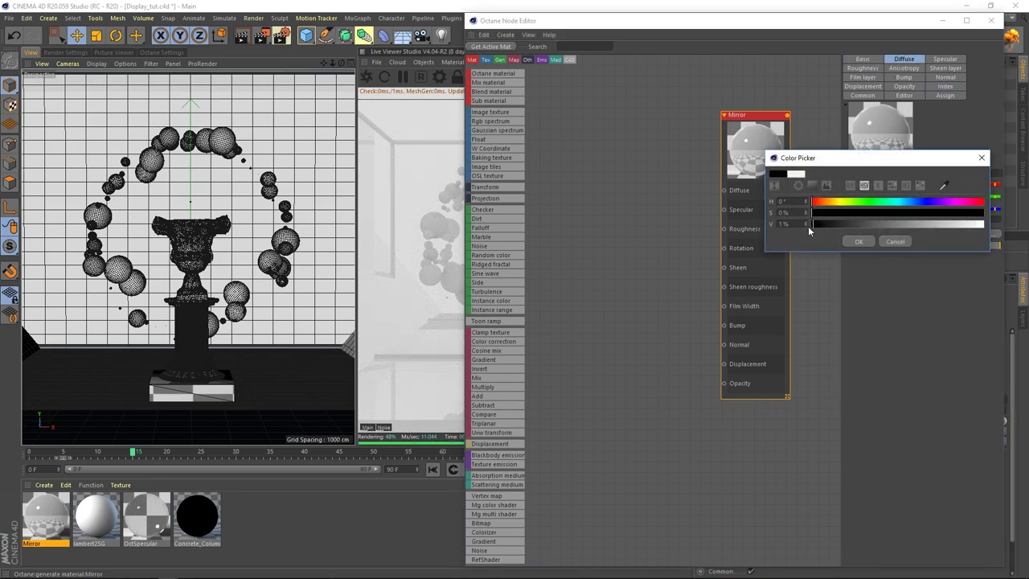
{"action": "left_click", "coordinate": [869, 242]}
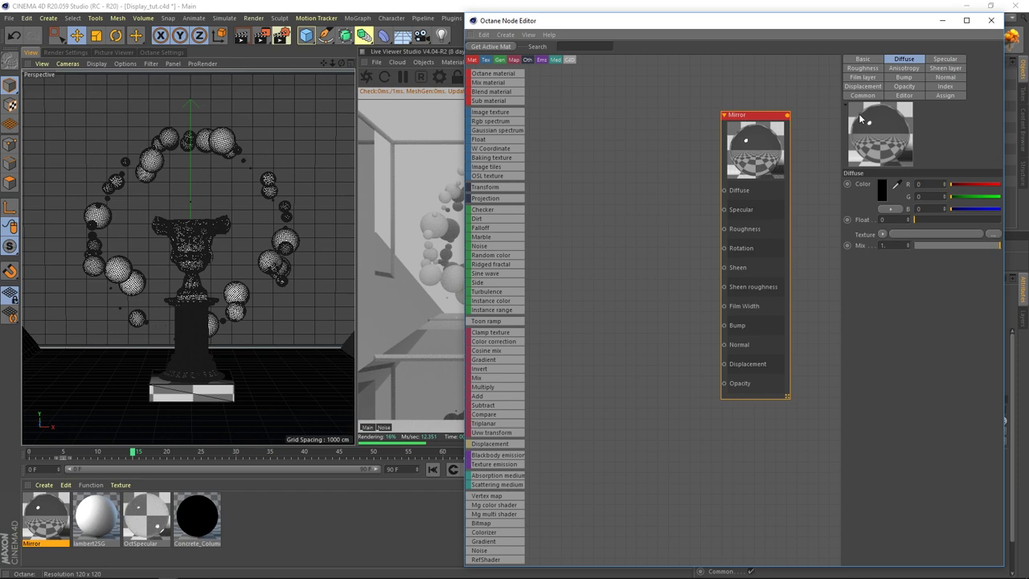
Step: Shrink and move the node editor off the Live Viewer so the render is uncovered, keeping the Mirror node in view
{"action": "left_click_drag", "start_coordinate": [667, 27], "coordinate": [256, 10]}
{"action": "left_click_drag", "start_coordinate": [618, 2], "coordinate": [408, 105]}
{"action": "left_click_drag", "start_coordinate": [314, 111], "coordinate": [277, 50]}
{"action": "middle_click_drag", "start_coordinate": [225, 200], "coordinate": [101, 184]}
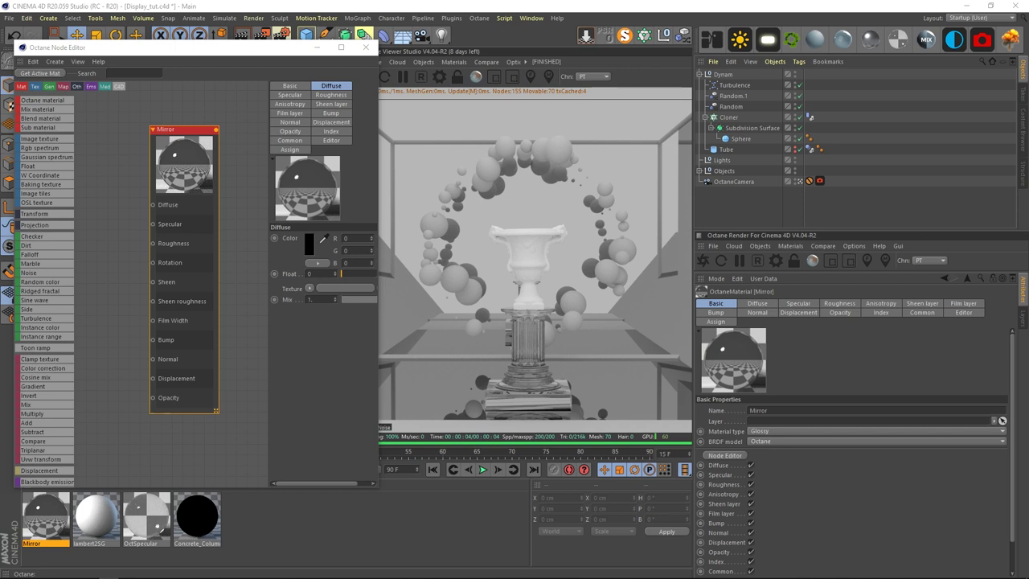
Step: Add an image texture node beside the Mirror node, load GROUNDTEX.jpg into it and space the two nodes apart
{"action": "left_click_drag", "start_coordinate": [0, 187], "coordinate": [103, 176]}
{"action": "left_click_drag", "start_coordinate": [195, 174], "coordinate": [220, 177]}
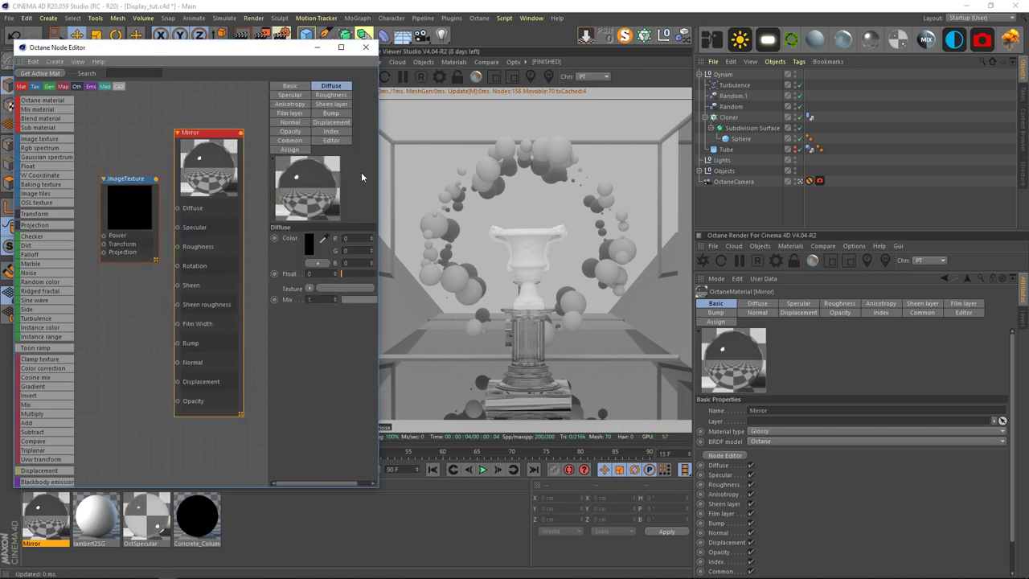
{"action": "left_click_drag", "start_coordinate": [380, 169], "coordinate": [420, 168]}
{"action": "left_click", "coordinate": [128, 195]}
{"action": "left_click_drag", "start_coordinate": [128, 194], "coordinate": [114, 254]}
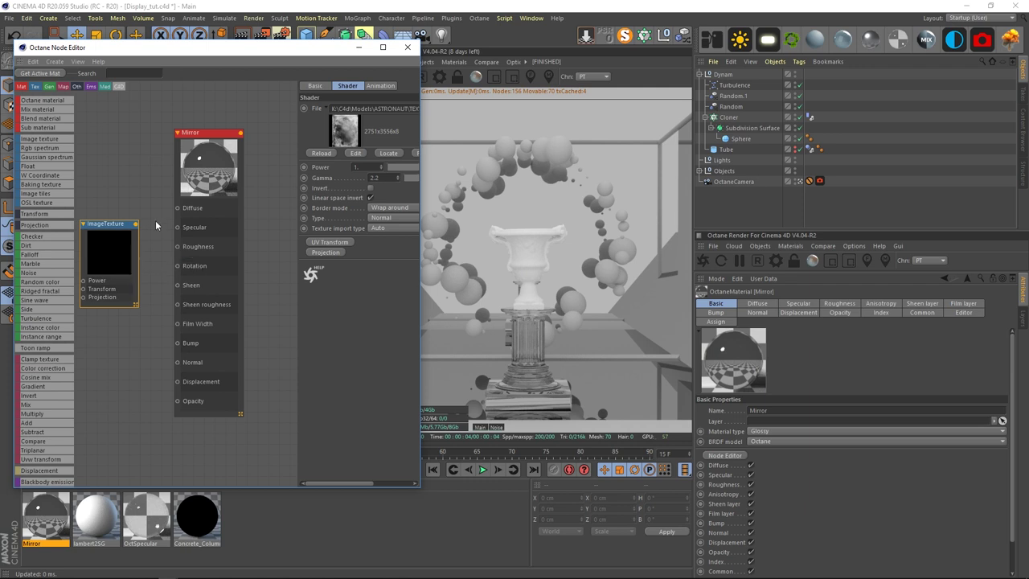
{"action": "left_click_drag", "start_coordinate": [105, 259], "coordinate": [108, 233]}
{"action": "left_click_drag", "start_coordinate": [197, 188], "coordinate": [237, 186]}
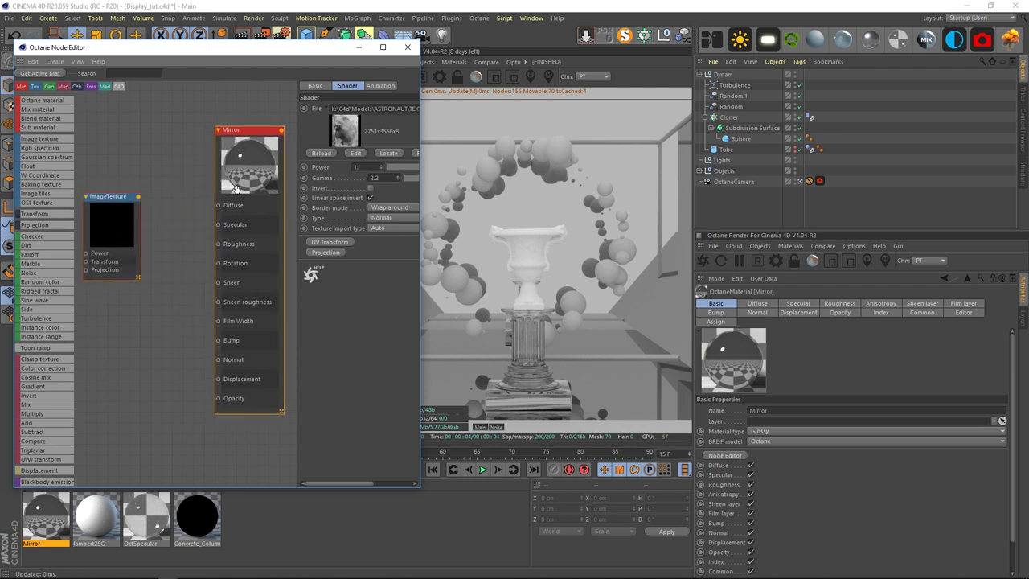
Step: Connect the GROUNDTEX image texture to the Mirror material's Roughness input and close the node editor
{"action": "left_click_drag", "start_coordinate": [121, 212], "coordinate": [219, 244]}
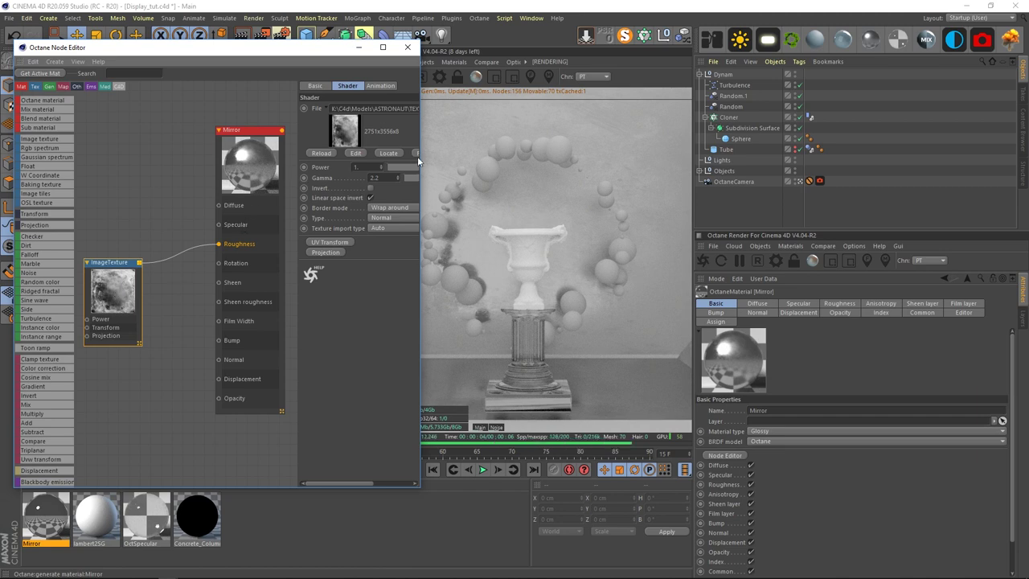
{"action": "left_click_drag", "start_coordinate": [420, 156], "coordinate": [639, 157]}
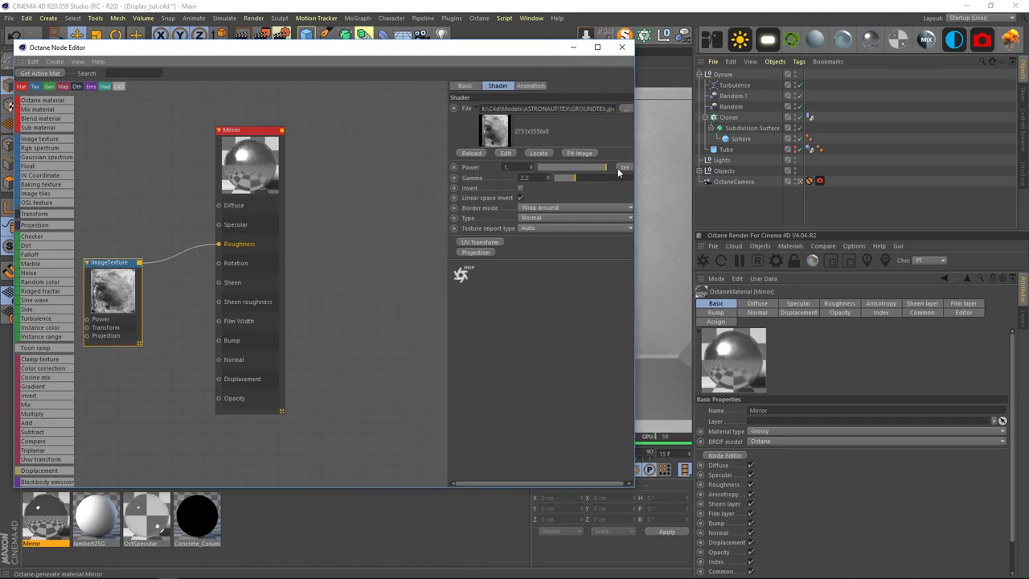
{"action": "left_click_drag", "start_coordinate": [415, 57], "coordinate": [689, 64]}
{"action": "left_click", "coordinate": [898, 56]}
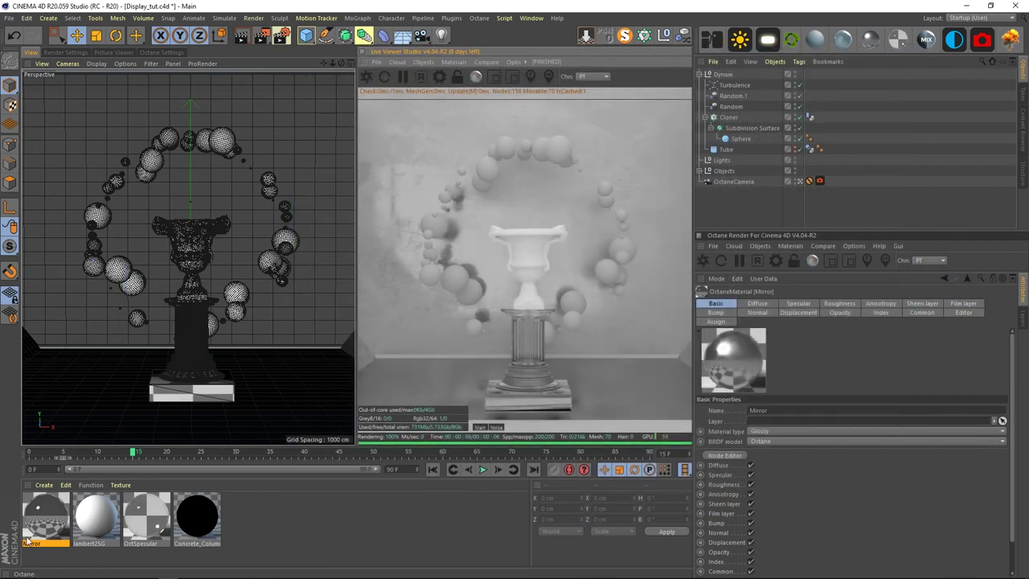
Step: In the Mirror material's roughness texture, set the power to about 0.10 and the gamma to about 4.65
{"action": "left_click_drag", "start_coordinate": [328, 76], "coordinate": [185, 63]}
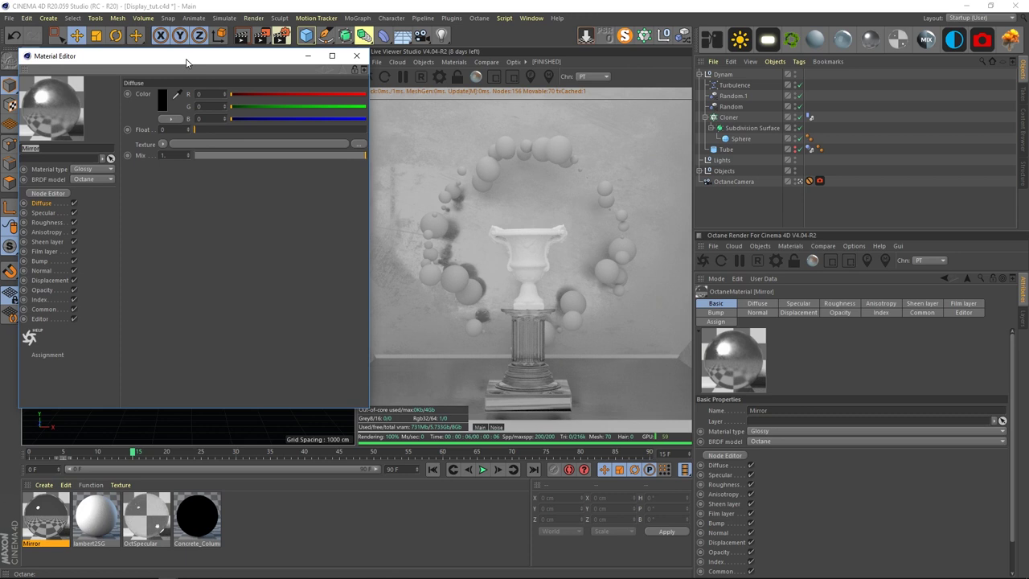
{"action": "left_click", "coordinate": [46, 222]}
{"action": "left_click", "coordinate": [172, 167]}
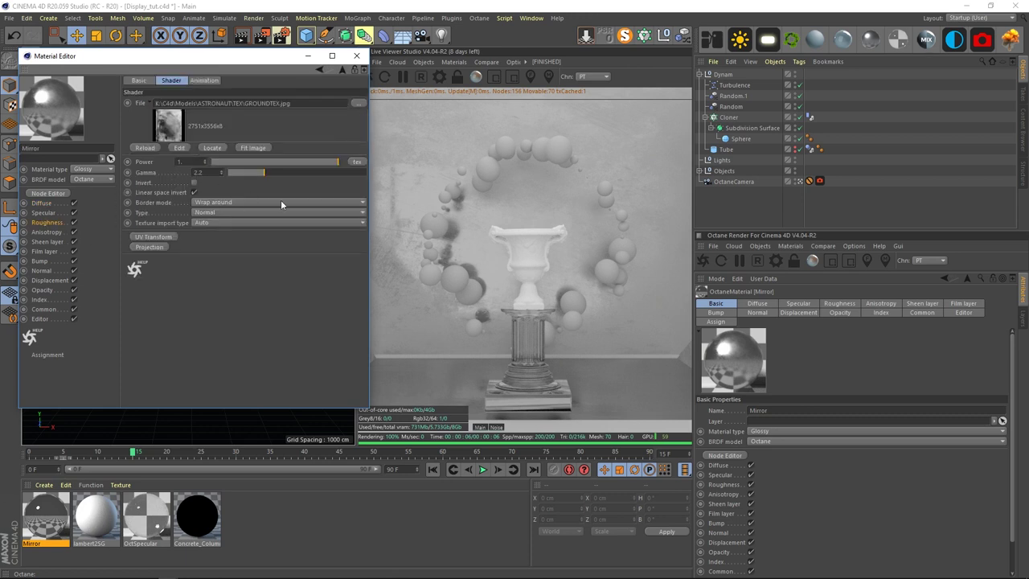
{"action": "left_click_drag", "start_coordinate": [330, 162], "coordinate": [307, 172]}
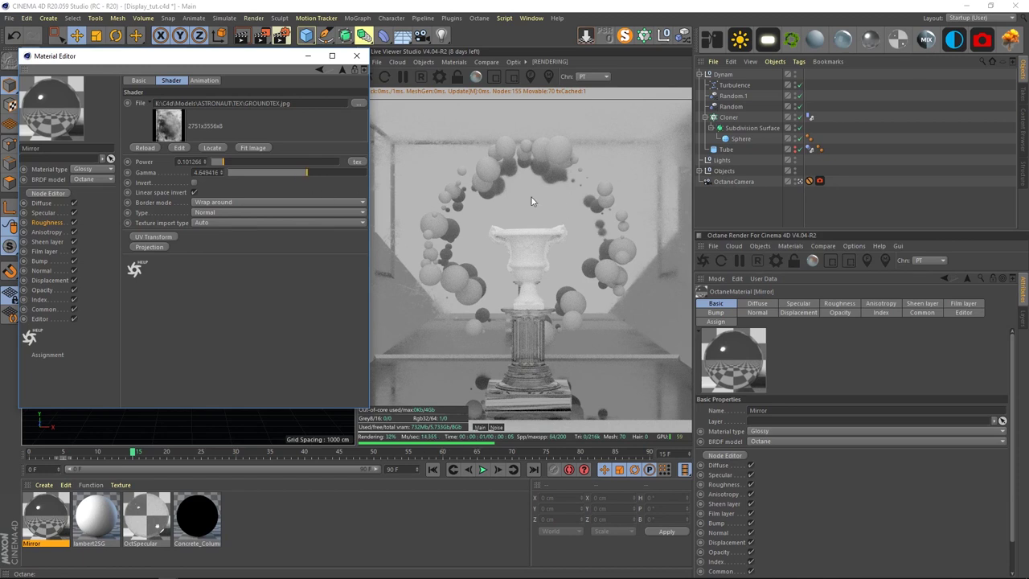
Step: Add an Octane image texture to the Mirror material's Bump channel
{"action": "left_click", "coordinate": [49, 262]}
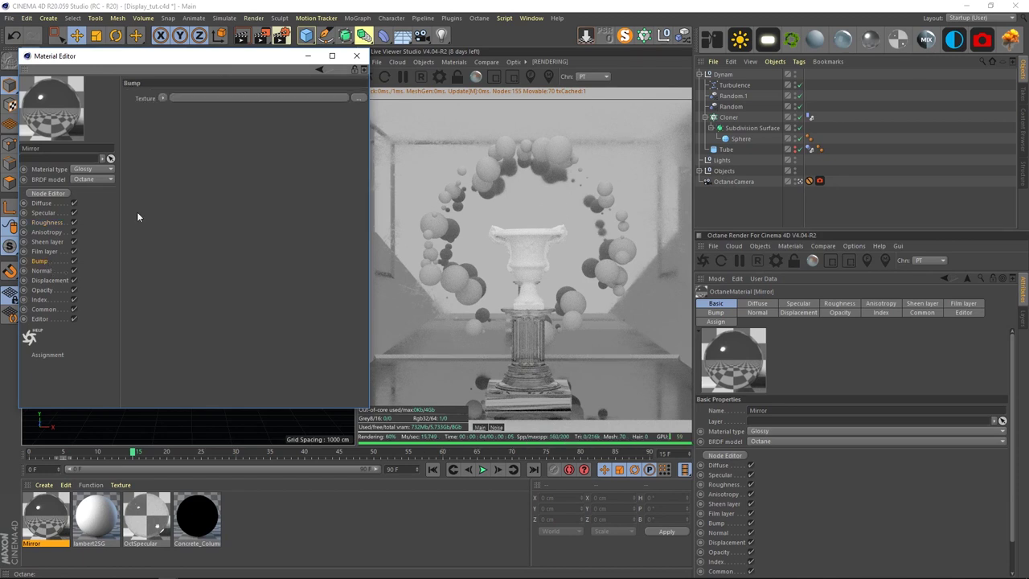
{"action": "left_click", "coordinate": [162, 98]}
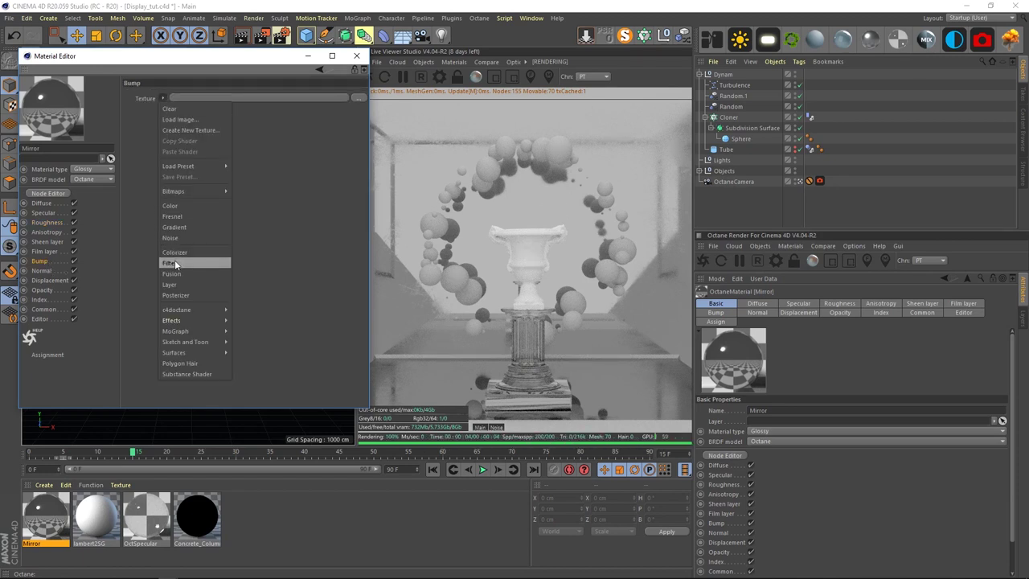
{"action": "mouse_move", "coordinate": [193, 310]}
{"action": "left_click", "coordinate": [266, 281]}
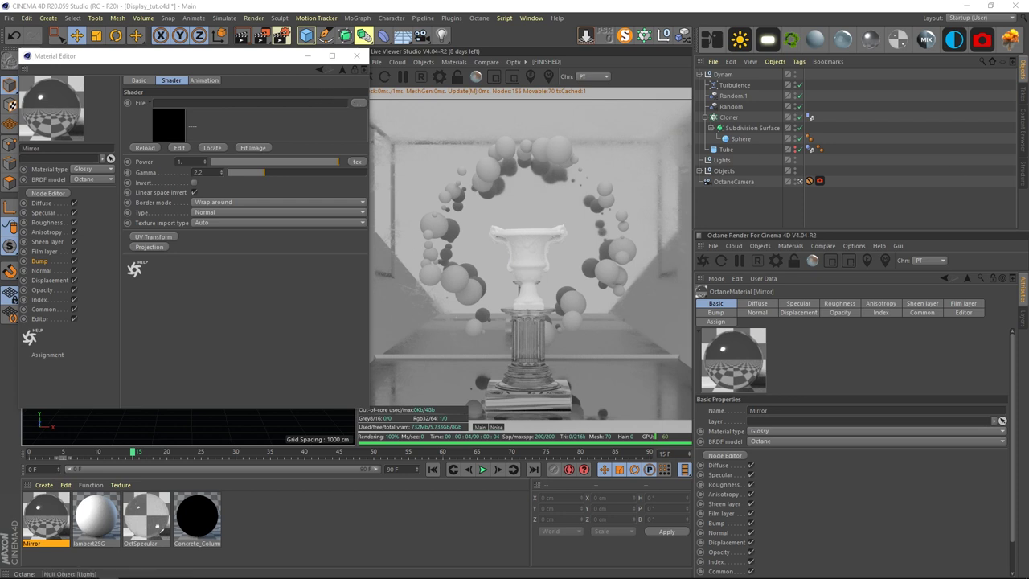
Step: Load the Anisotropie_Lin_Tile image from K:\C4d\Textures\Silverwing_Octane_Materials\Tex as the bump texture, without copying it to the project location
{"action": "left_click", "coordinate": [358, 103]}
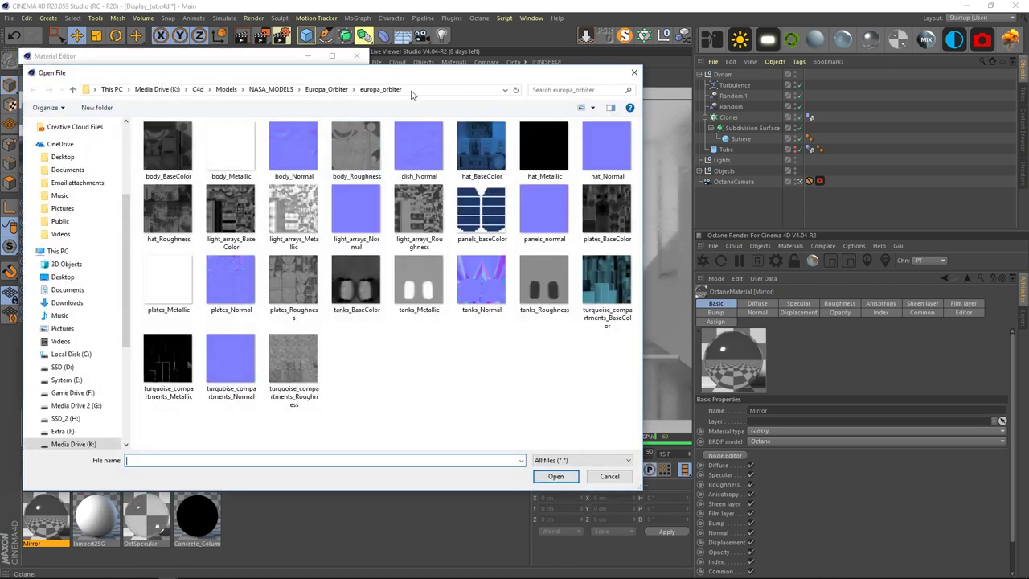
{"action": "left_click", "coordinate": [514, 91]}
{"action": "left_click", "coordinate": [191, 173]}
{"action": "left_click", "coordinate": [563, 478]}
{"action": "left_click", "coordinate": [350, 104]}
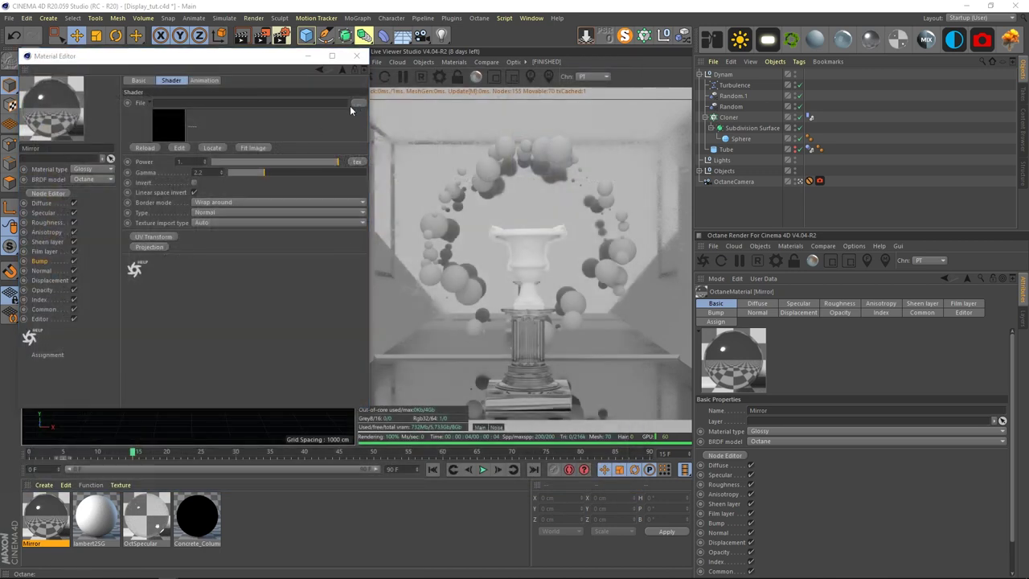
{"action": "left_click", "coordinate": [448, 89]}
{"action": "type", "text": "K:\\C4d\\Textures\\Silverwing_Octane_Materials\\Tex"}
{"action": "left_click", "coordinate": [513, 92]}
{"action": "left_click", "coordinate": [515, 90]}
{"action": "left_click", "coordinate": [168, 152]}
{"action": "left_click", "coordinate": [556, 476]}
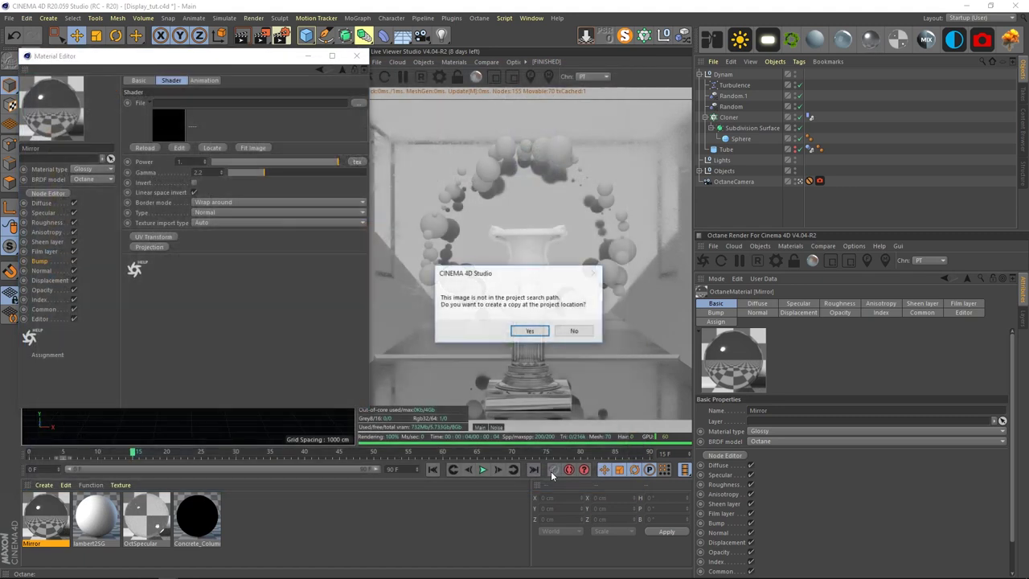
{"action": "left_click", "coordinate": [574, 330]}
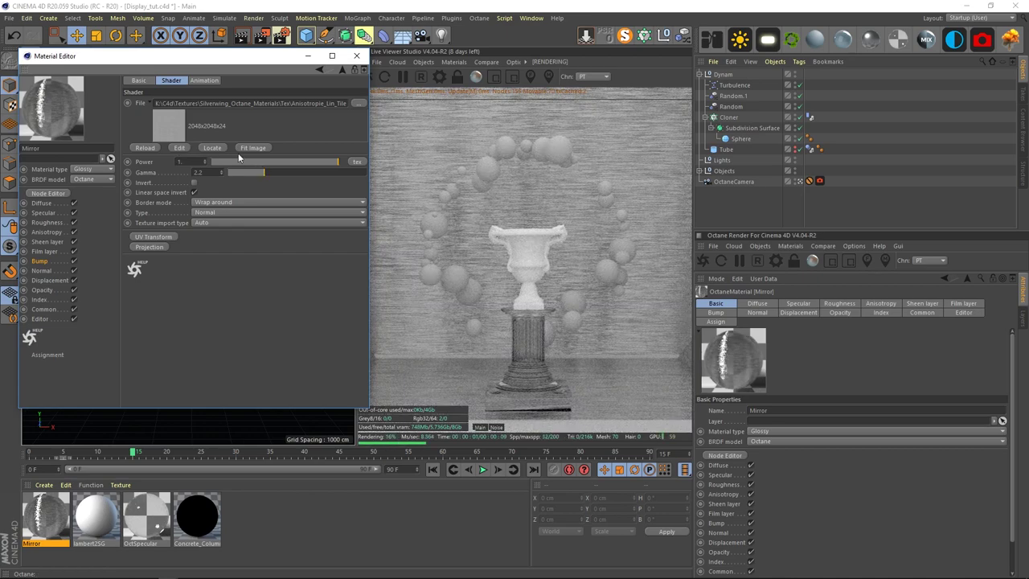
Step: Add a UV transform and a projection to the bump texture, and set its power to about 0.35 and gamma to about 7.78
{"action": "left_click", "coordinate": [153, 236]}
{"action": "left_click", "coordinate": [148, 247]}
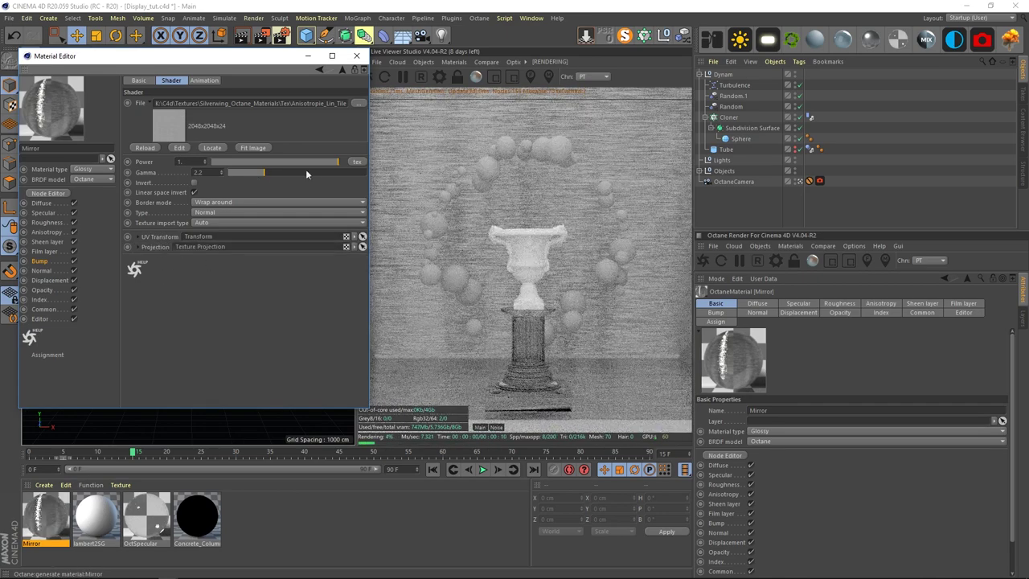
{"action": "left_click_drag", "start_coordinate": [328, 163], "coordinate": [361, 172]}
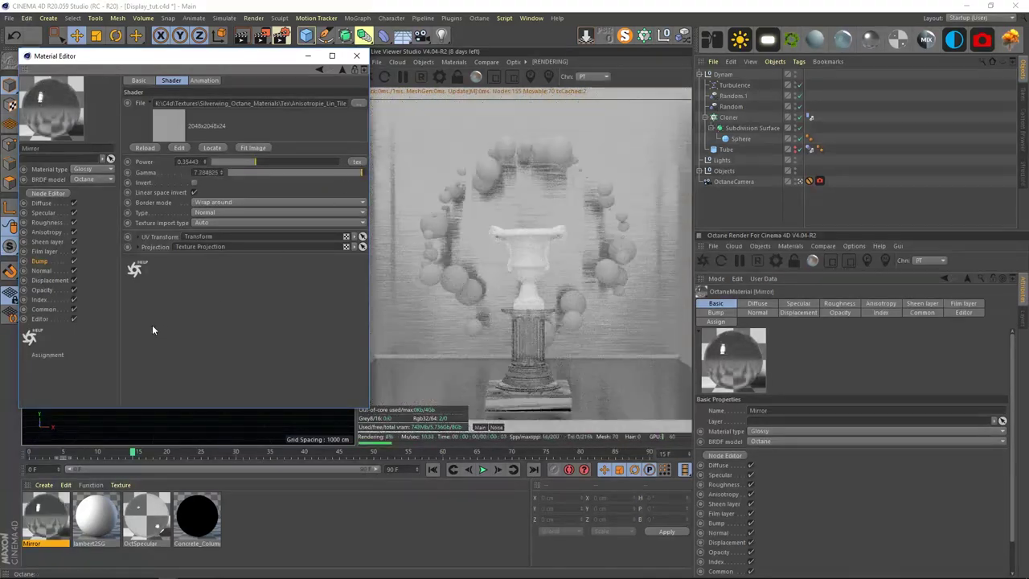
Step: Scale the bump texture's UV transform uniformly to about 0.208 and reduce the texture's power to 0
{"action": "left_click", "coordinate": [137, 237]}
{"action": "mouse_move", "coordinate": [277, 354]}
{"action": "left_mouse_down"}
{"action": "mouse_move", "coordinate": [306, 349]}
{"action": "mouse_move", "coordinate": [290, 349]}
{"action": "left_mouse_up"}
{"action": "left_click_drag", "start_coordinate": [227, 160], "coordinate": [213, 162]}
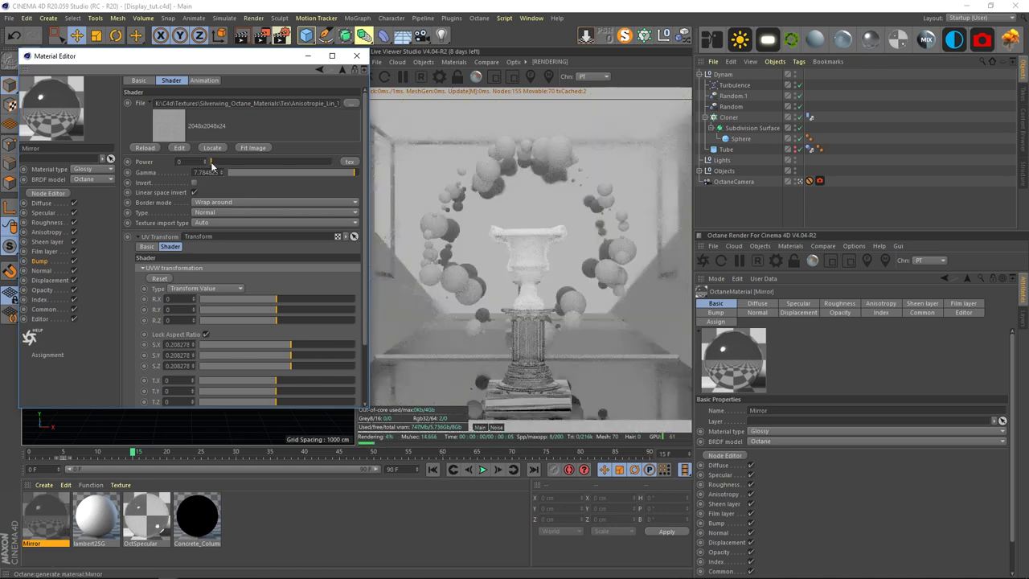
Step: Set the Mirror bump texture's power to about 0.009 and gamma to about 7.87, and collapse the Dynam group
{"action": "left_click_drag", "start_coordinate": [354, 172], "coordinate": [355, 172]}
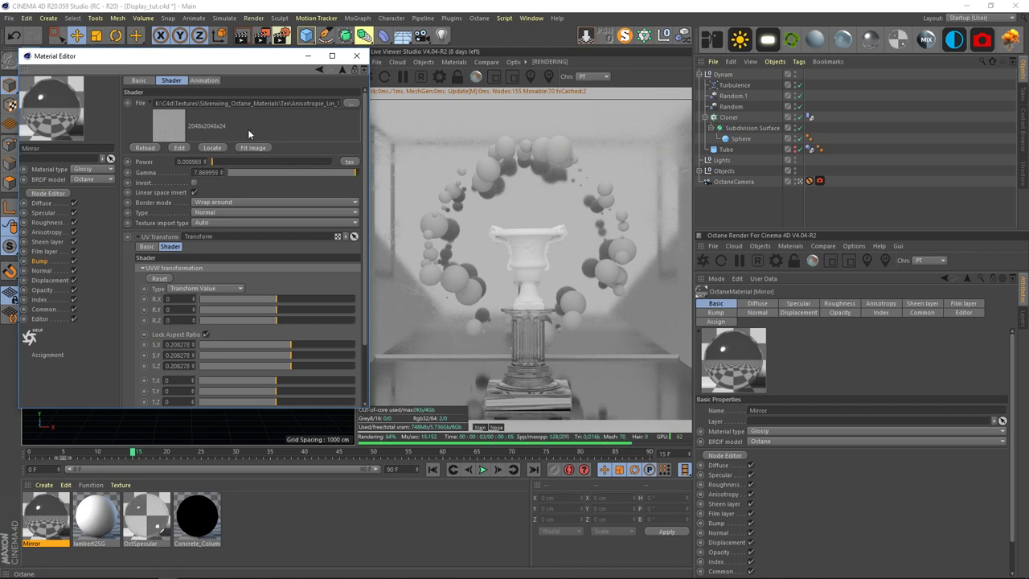
{"action": "left_click", "coordinate": [357, 55]}
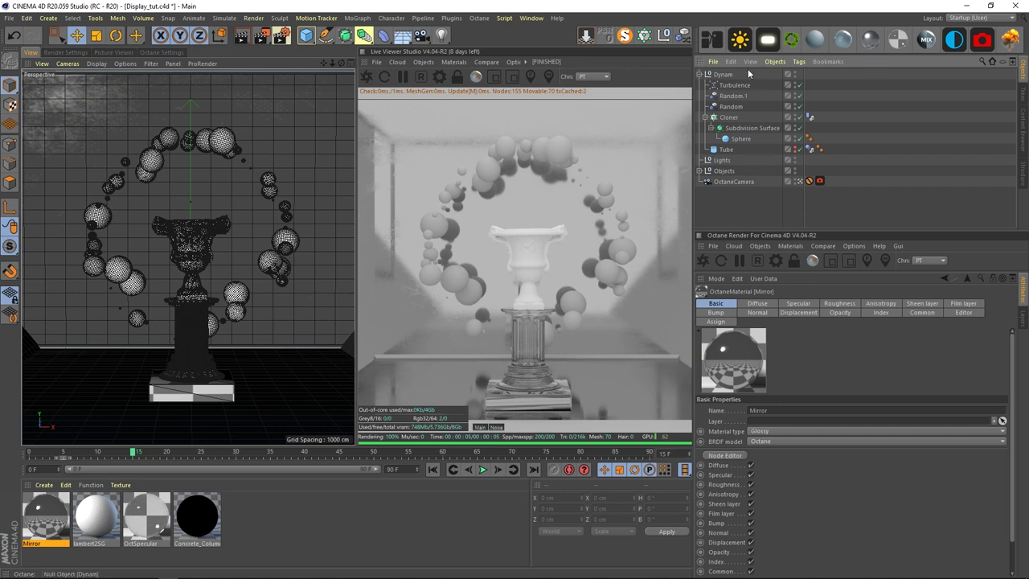
{"action": "left_click", "coordinate": [705, 74]}
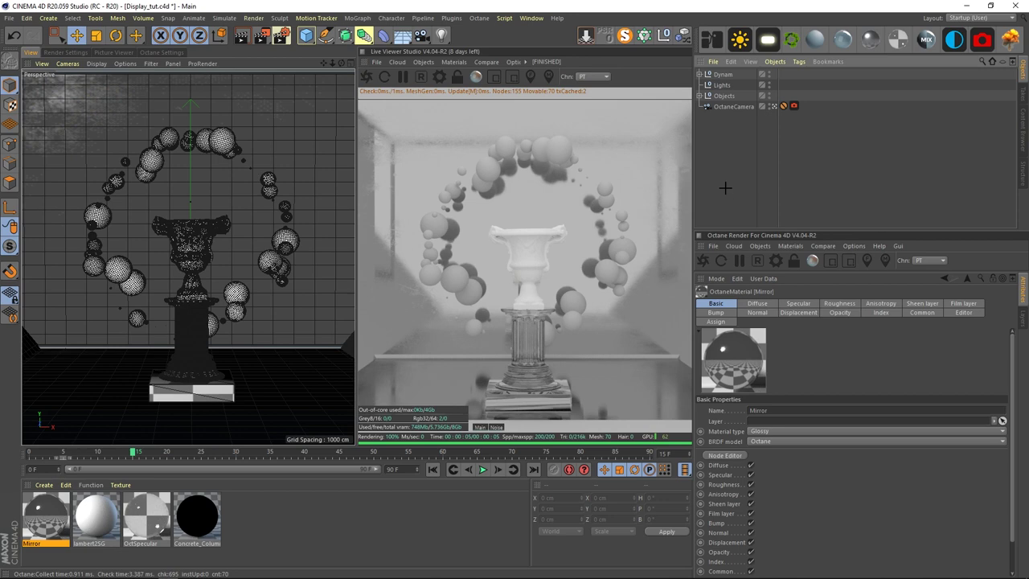
Step: Create a new Octane glossy material, name it Gold, and show its Diffuse settings
{"action": "left_click", "coordinate": [846, 43]}
{"action": "double_click", "coordinate": [46, 519]}
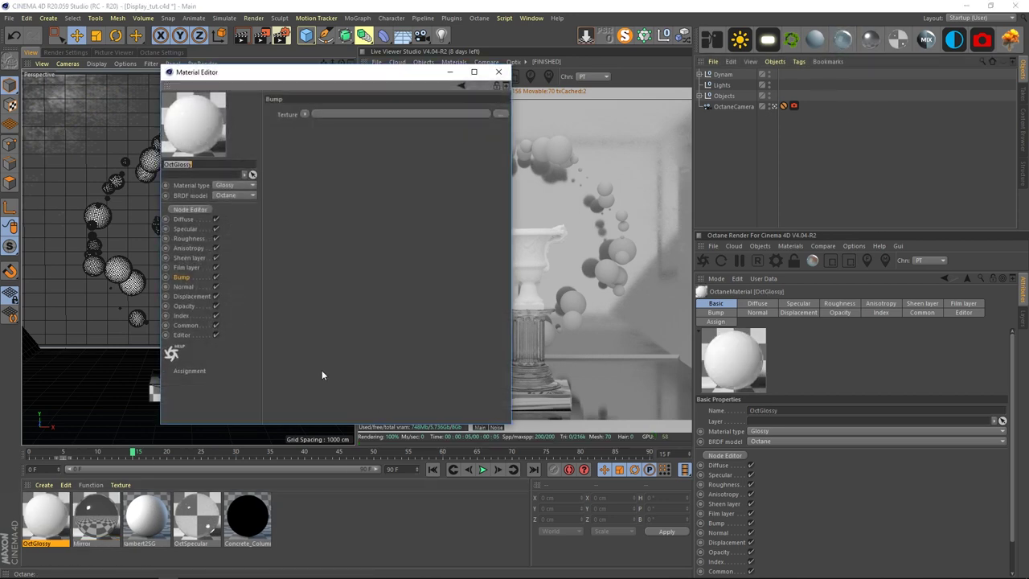
{"action": "type", "text": "Gold"}
{"action": "key", "text": "Return"}
{"action": "left_click", "coordinate": [183, 219]}
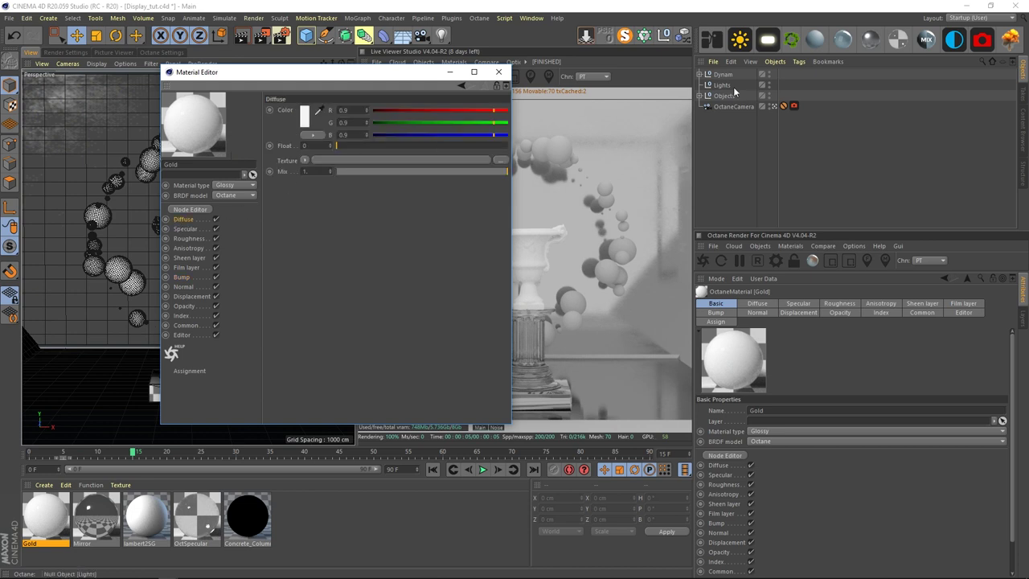
Step: Set the cylinder radius and sphere radius of the Atom Array in the Objects group to 8 cm
{"action": "left_click", "coordinate": [707, 95]}
{"action": "left_click", "coordinate": [716, 140]}
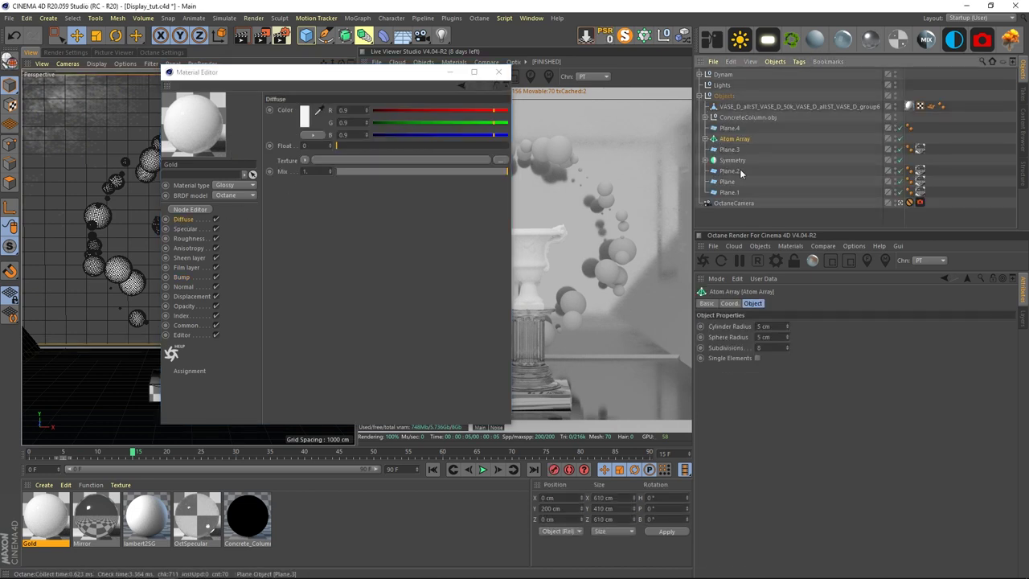
{"action": "type", "text": "5"}
{"action": "key", "text": "Tab"}
{"action": "type", "text": "8"}
{"action": "key", "text": "shift+Tab"}
{"action": "type", "text": "8"}
{"action": "key", "text": "Return"}
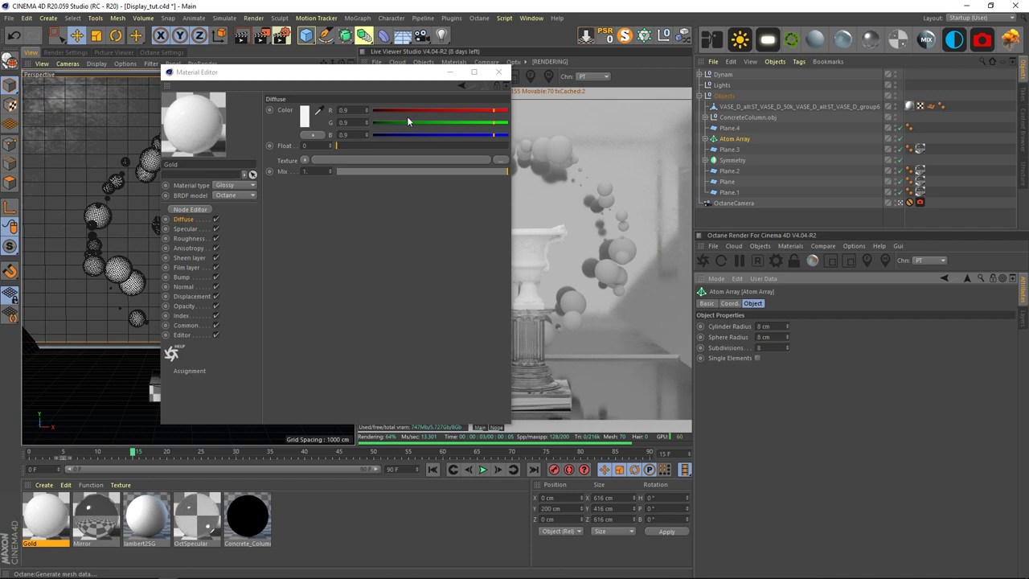
Step: Set the Gold material's Index to 8
{"action": "left_click_drag", "start_coordinate": [410, 79], "coordinate": [621, 58]}
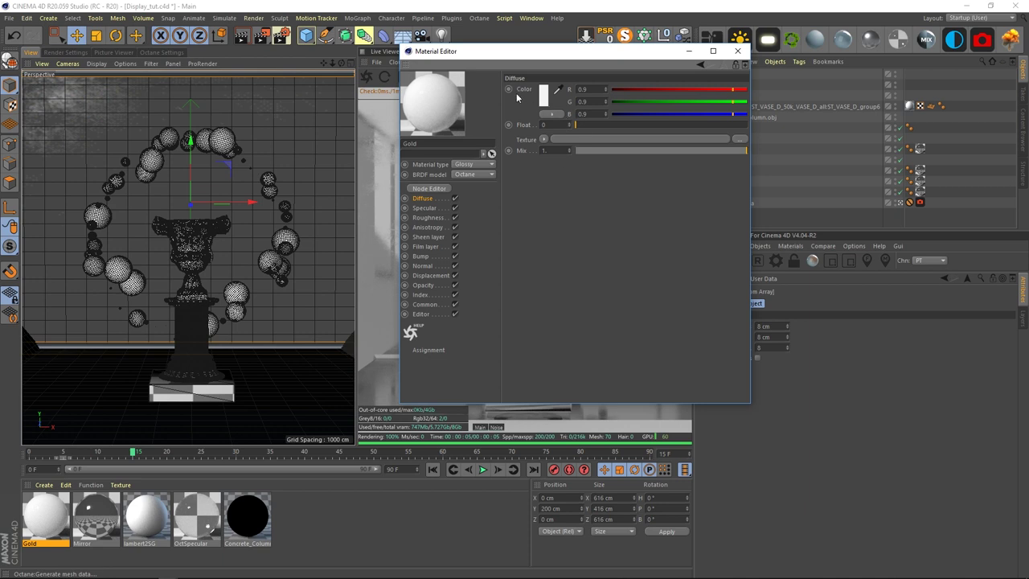
{"action": "left_click_drag", "start_coordinate": [473, 55], "coordinate": [245, 46]}
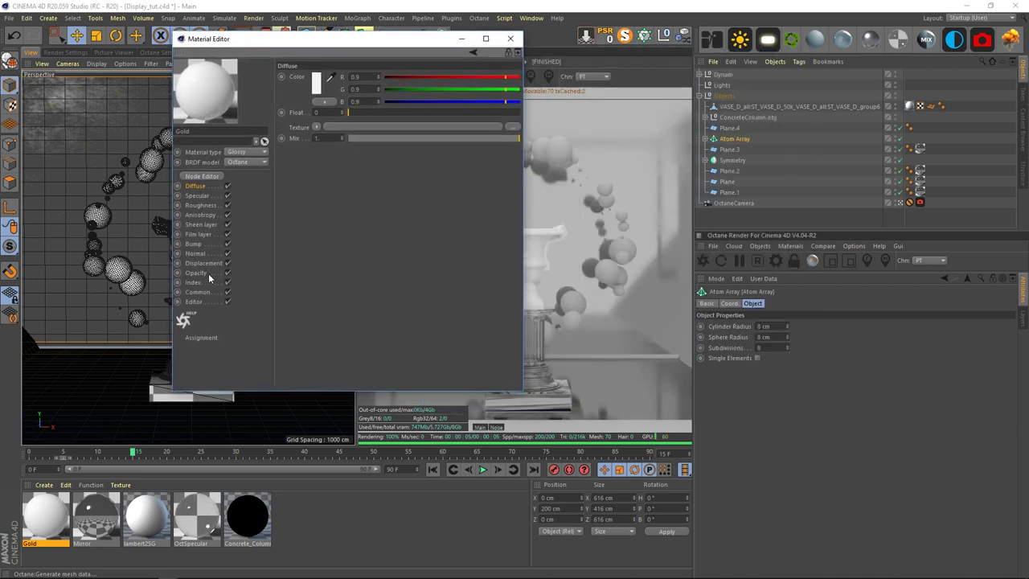
{"action": "left_click", "coordinate": [197, 284]}
{"action": "left_click_drag", "start_coordinate": [346, 78], "coordinate": [518, 77]}
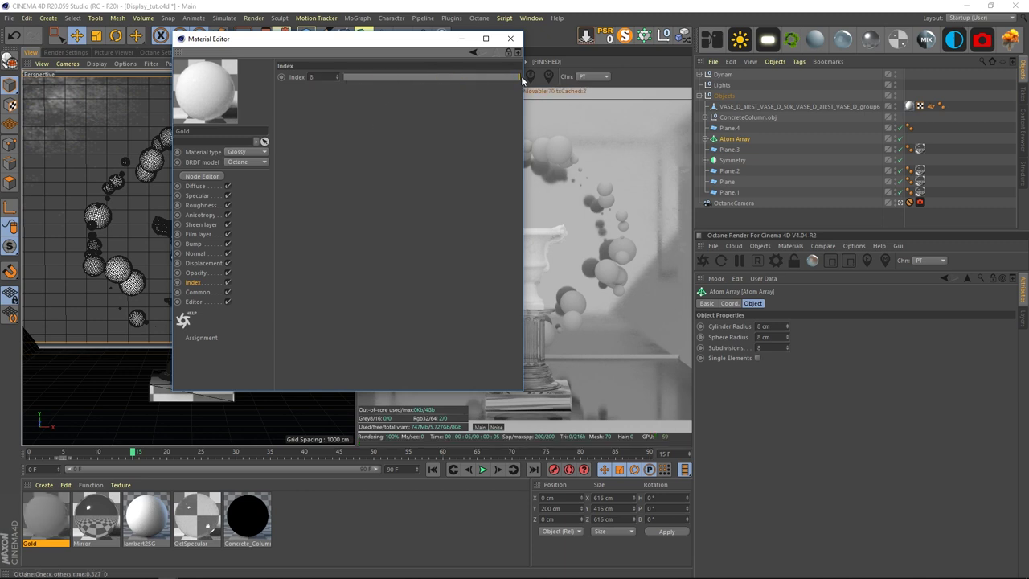
Step: Set the Gold material's diffuse color to black
{"action": "left_click", "coordinate": [200, 188]}
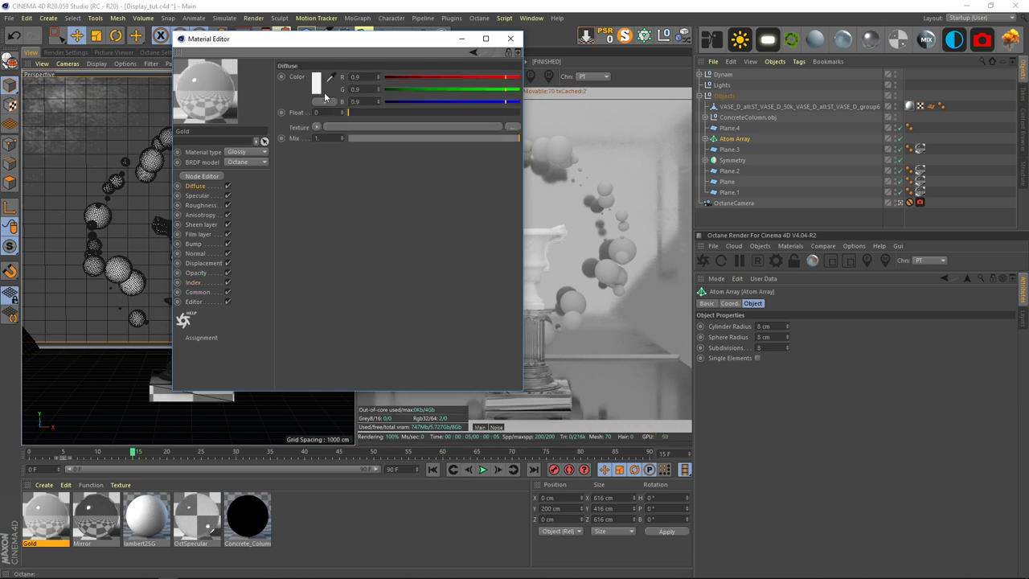
{"action": "left_click", "coordinate": [320, 90]}
{"action": "left_click_drag", "start_coordinate": [315, 110], "coordinate": [250, 115]}
{"action": "left_click", "coordinate": [299, 127]}
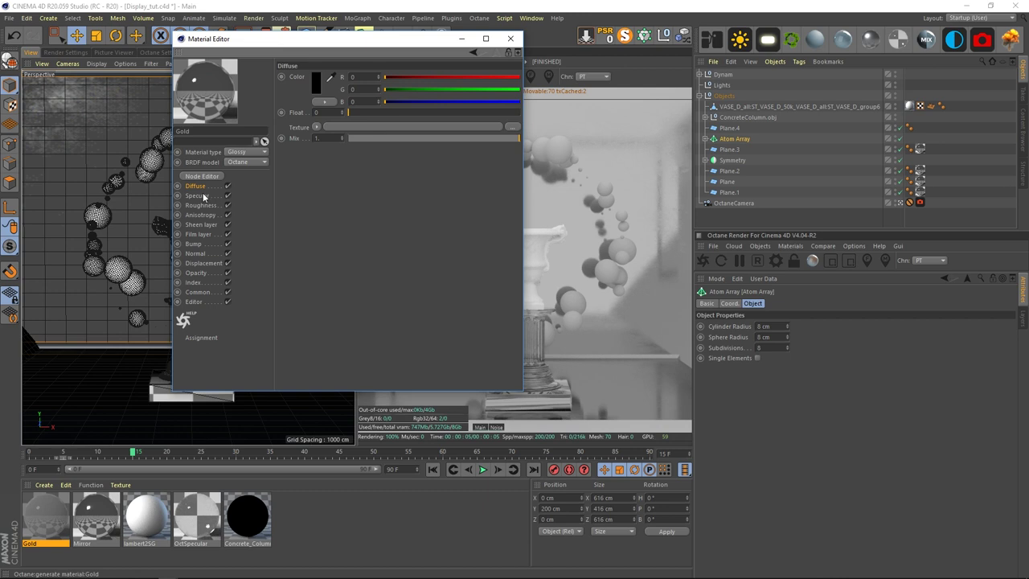
Step: Assign the Gold material to the Atom Array
{"action": "left_click", "coordinate": [197, 195]}
{"action": "left_click", "coordinate": [318, 98]}
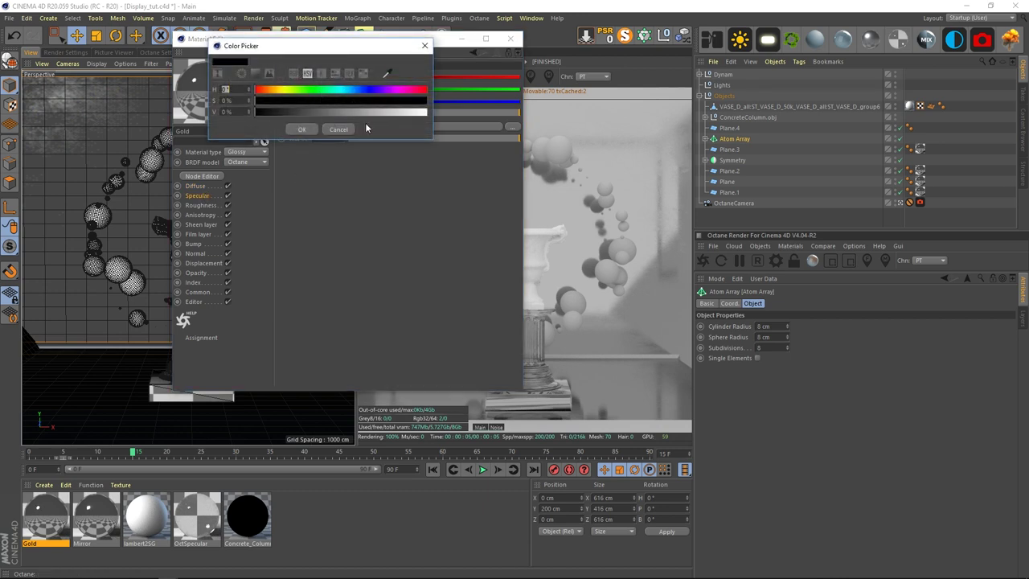
{"action": "left_click", "coordinate": [301, 129]}
{"action": "left_click_drag", "start_coordinate": [771, 138], "coordinate": [772, 138]}
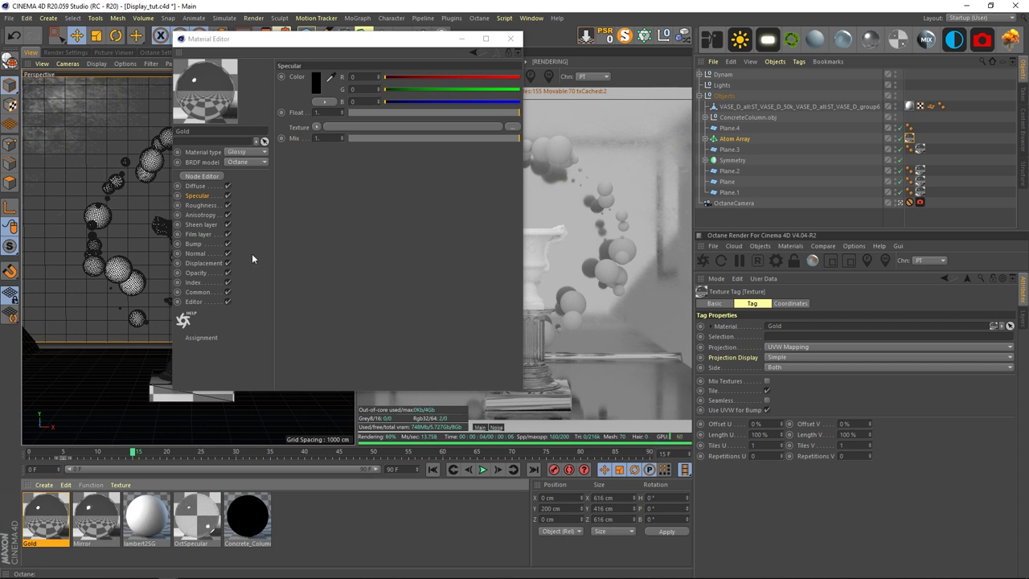
Step: Set the Gold material's specular color to a golden yellow with hue 44°, saturation 79% and value 88%
{"action": "left_click", "coordinate": [192, 283]}
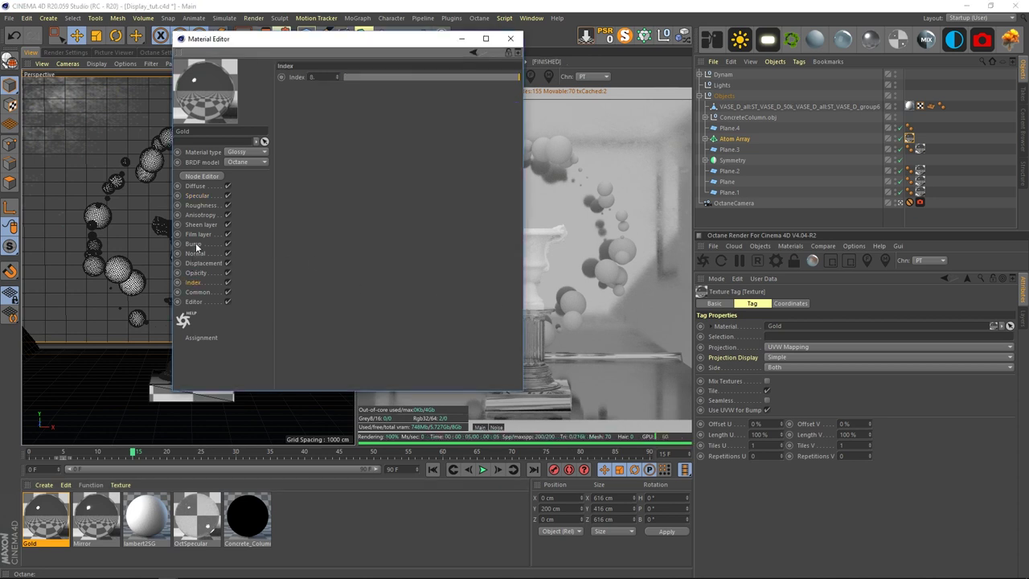
{"action": "left_click", "coordinate": [197, 197]}
{"action": "left_click", "coordinate": [320, 82]}
{"action": "left_click_drag", "start_coordinate": [250, 89], "coordinate": [269, 86]}
{"action": "left_click", "coordinate": [383, 100]}
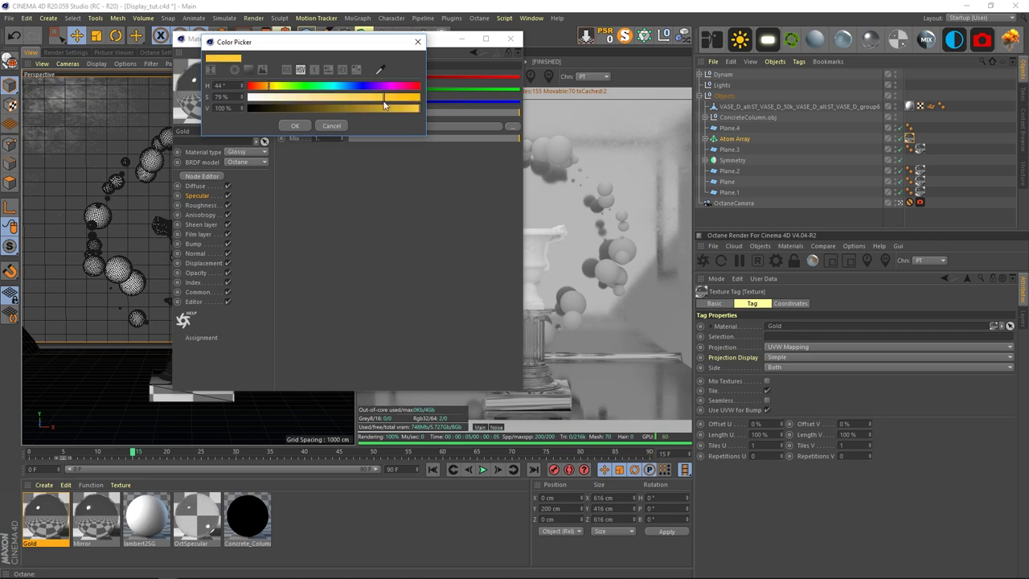
{"action": "left_click_drag", "start_coordinate": [383, 101], "coordinate": [368, 98]}
{"action": "left_click", "coordinate": [381, 107]}
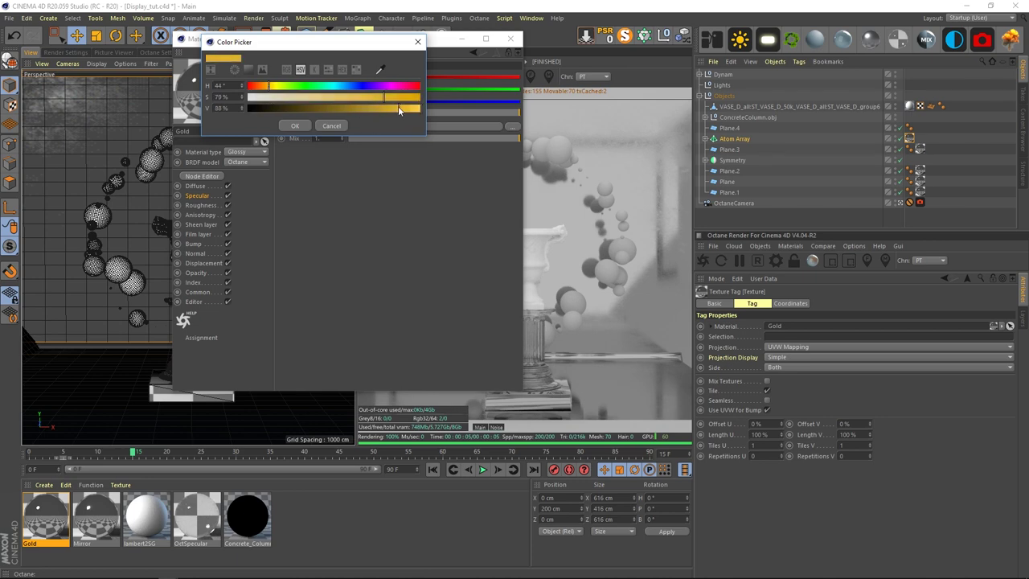
{"action": "left_click", "coordinate": [288, 127]}
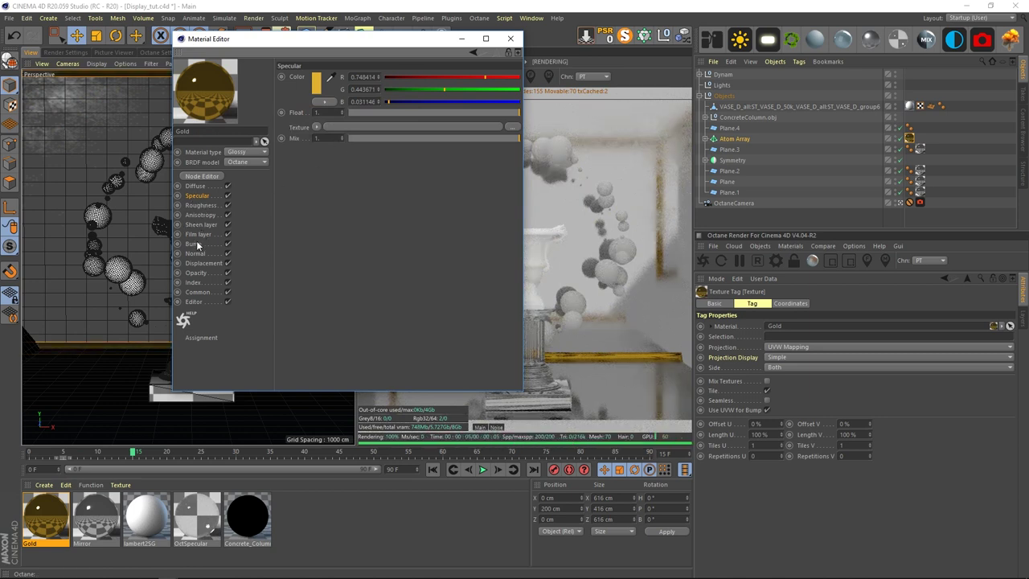
Step: Add an Octane image texture to the Gold material's Roughness channel
{"action": "left_click", "coordinate": [201, 206]}
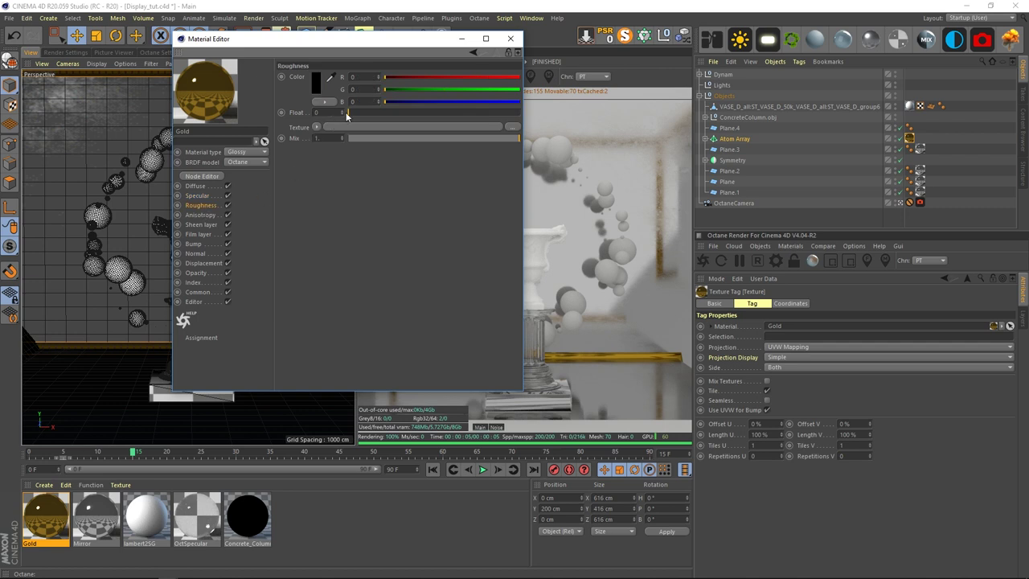
{"action": "left_click", "coordinate": [313, 127]}
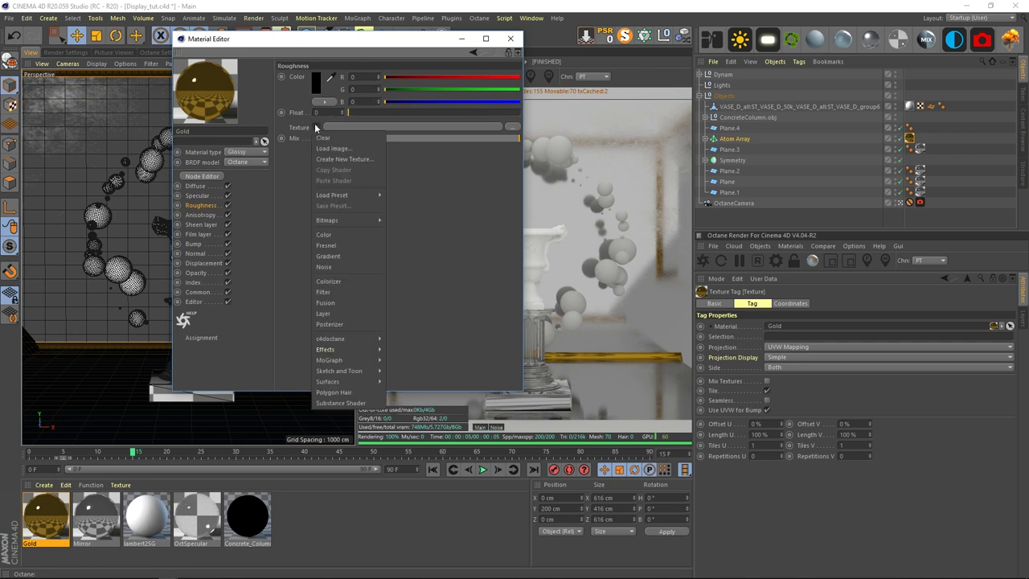
{"action": "mouse_move", "coordinate": [345, 338]}
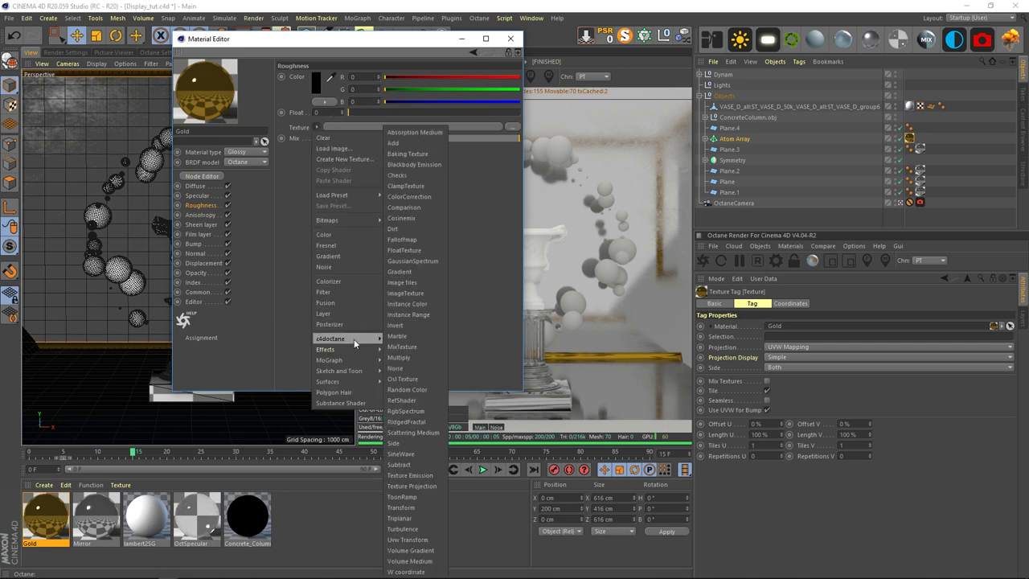
{"action": "left_click", "coordinate": [426, 294]}
Step: Load the Metal_05_Tiled_B image from K:\C4d\Textures\Silverwing_Octane_Materials\Tex as the roughness texture, without copying it to the project location
{"action": "left_click", "coordinate": [511, 86]}
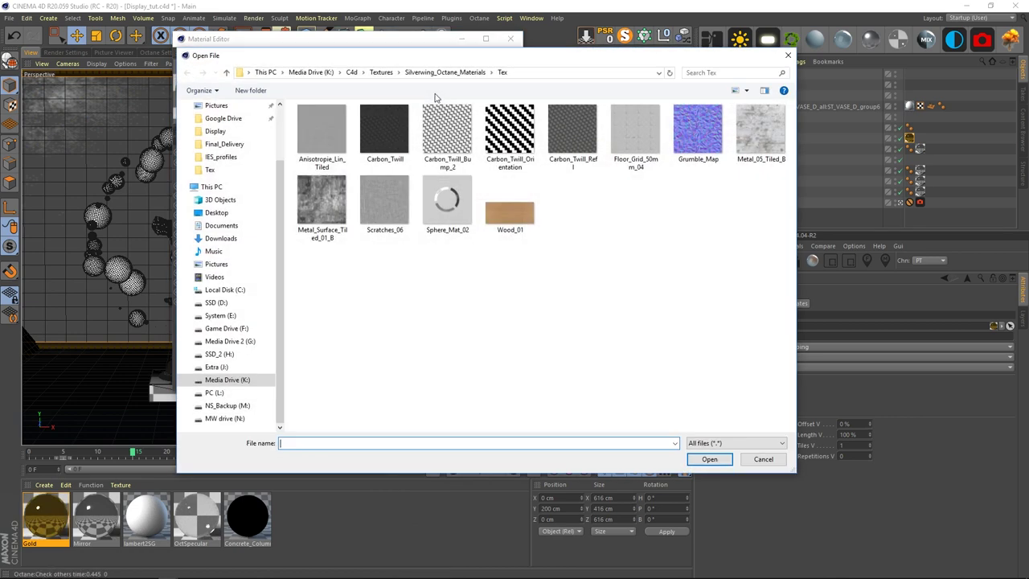
{"action": "left_click", "coordinate": [761, 130]}
{"action": "left_click", "coordinate": [709, 458]}
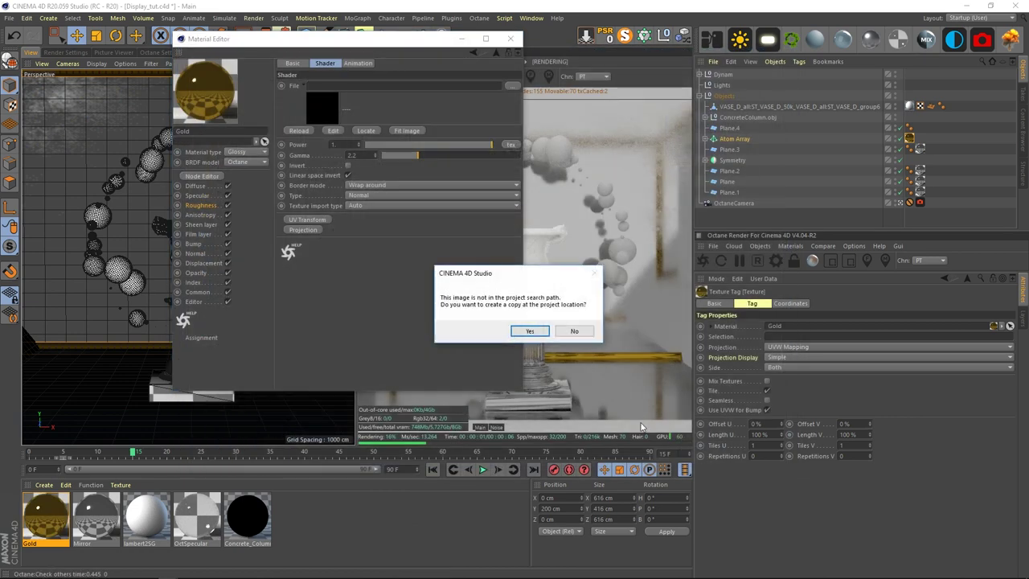
{"action": "left_click", "coordinate": [586, 330]}
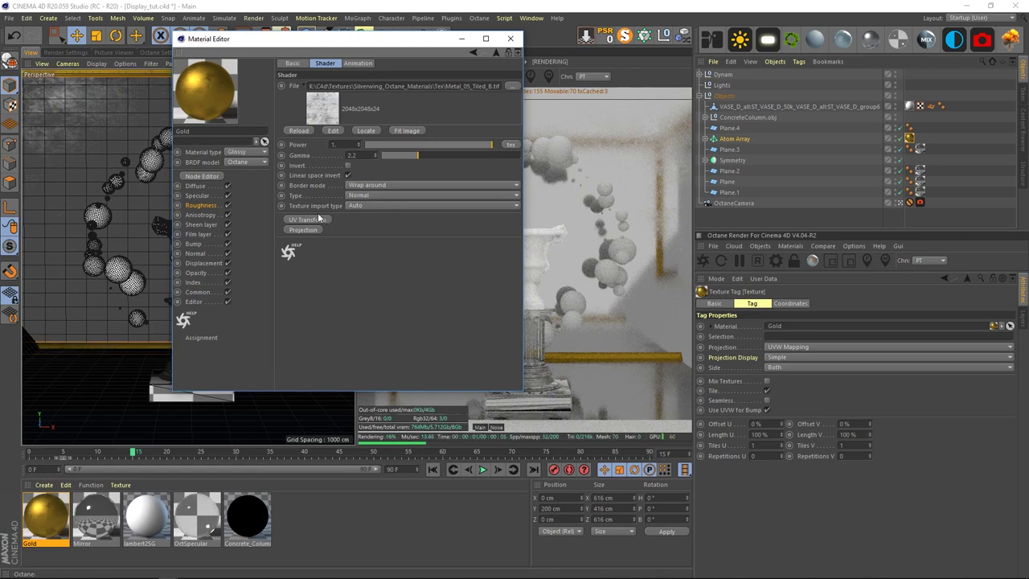
Step: Set the Gold roughness texture's power to about 0.40 and gamma to about 7.35, and add a Box texture projection to it
{"action": "left_click_drag", "start_coordinate": [491, 145], "coordinate": [508, 159]}
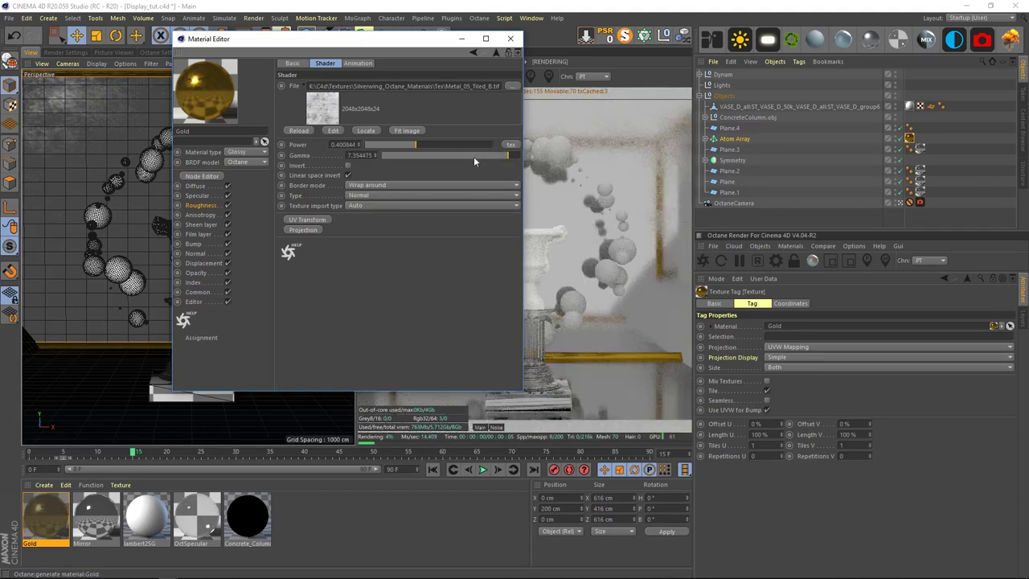
{"action": "left_click", "coordinate": [292, 231]}
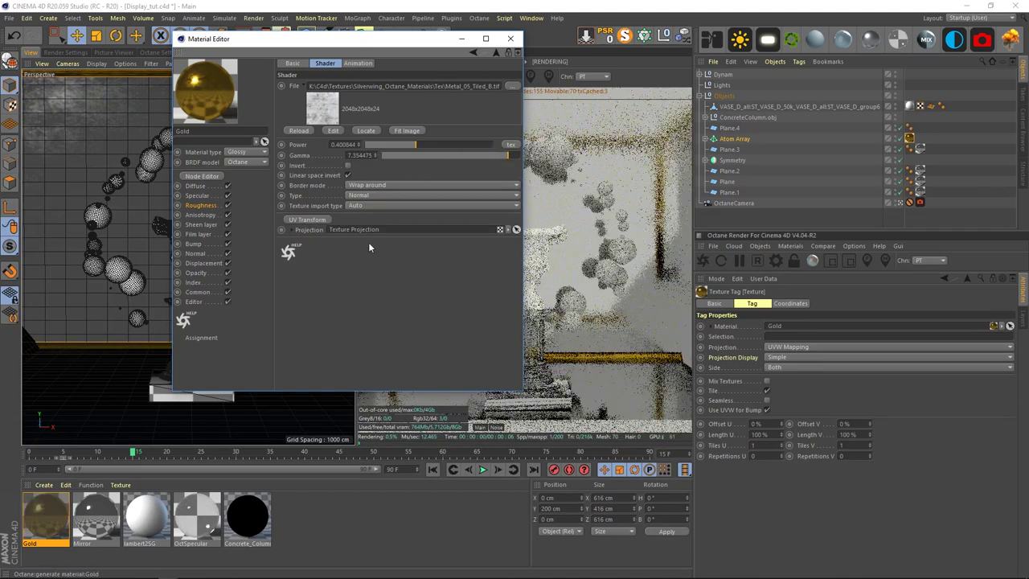
{"action": "left_click", "coordinate": [293, 232]}
{"action": "left_click", "coordinate": [358, 263]}
{"action": "left_click", "coordinate": [361, 273]}
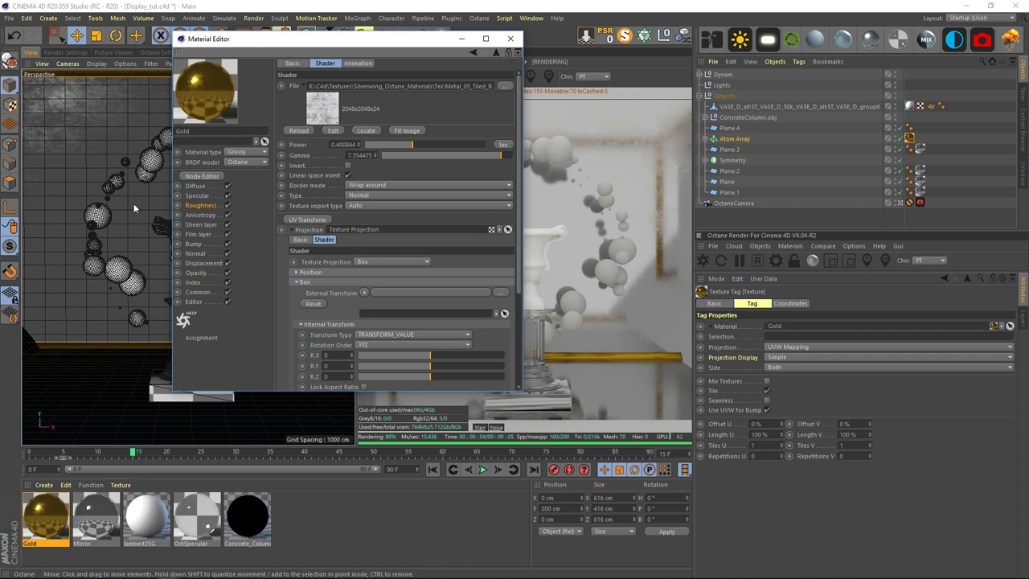
{"action": "left_click", "coordinate": [197, 248]}
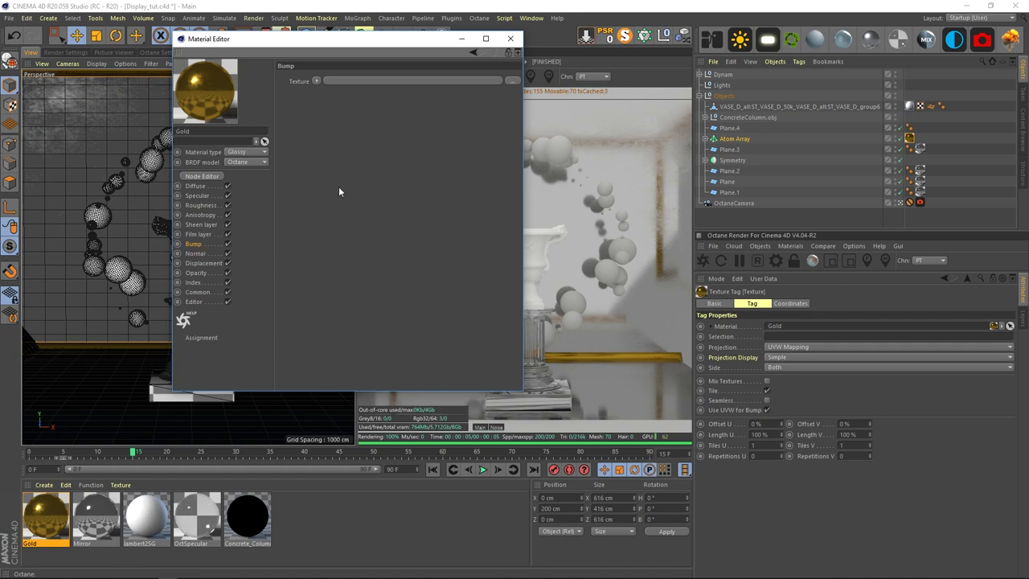
{"action": "left_click", "coordinate": [510, 37]}
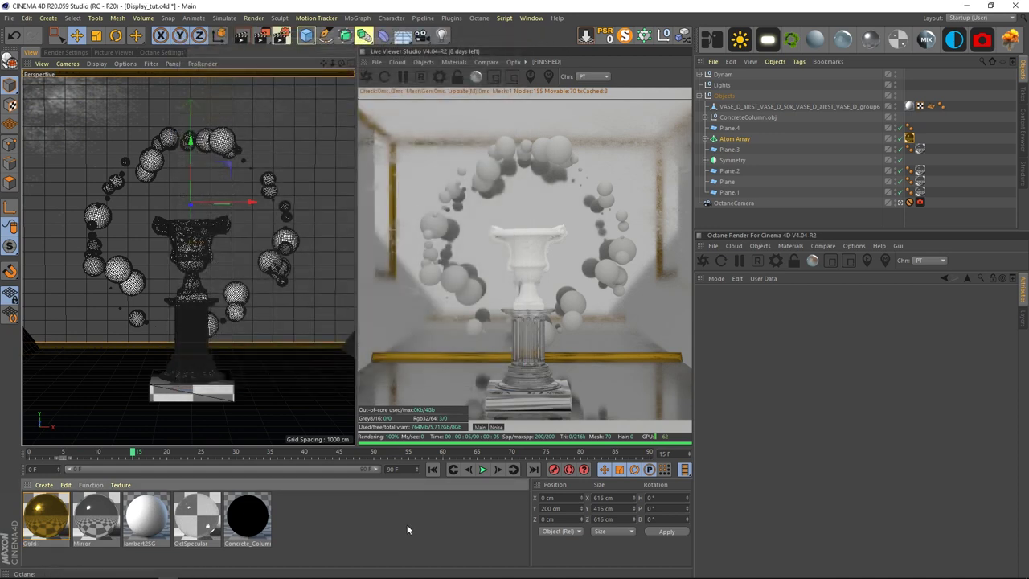
Step: Show all four viewports and select Plane.1 and Plane in turn to locate them in the scene
{"action": "left_click", "coordinate": [799, 215]}
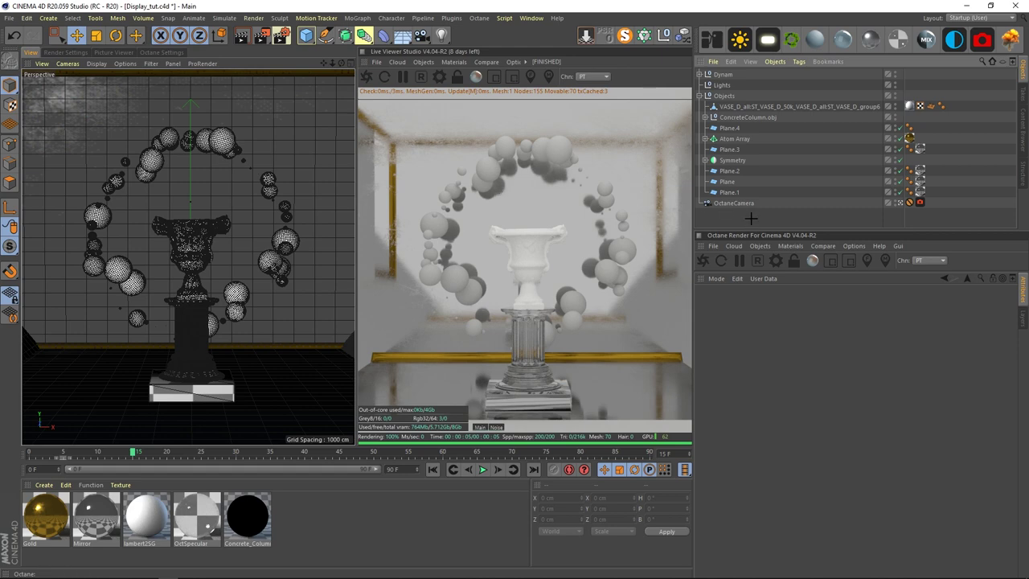
{"action": "middle_click", "coordinate": [206, 181]}
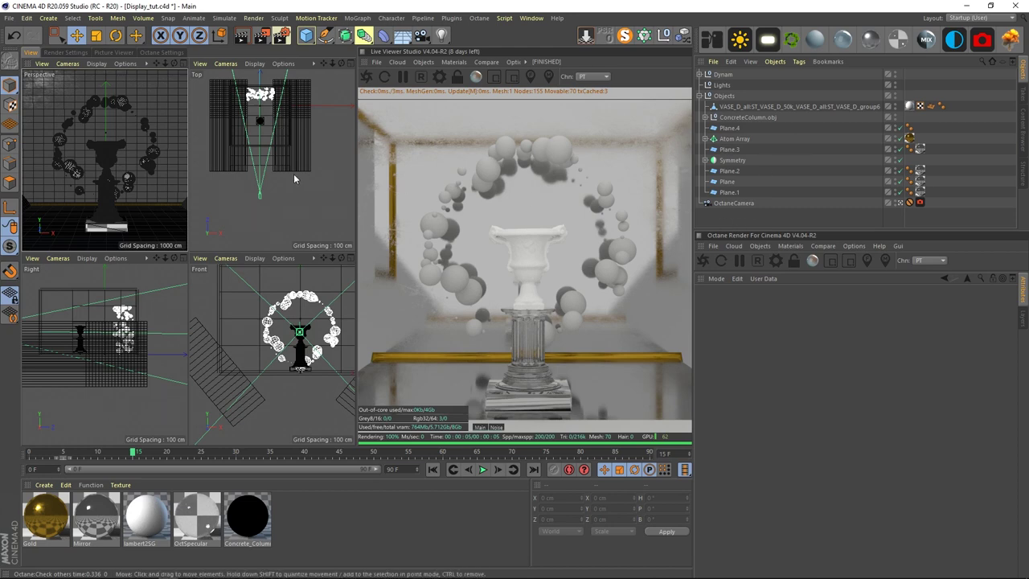
{"action": "left_click", "coordinate": [733, 203]}
{"action": "left_click", "coordinate": [737, 193]}
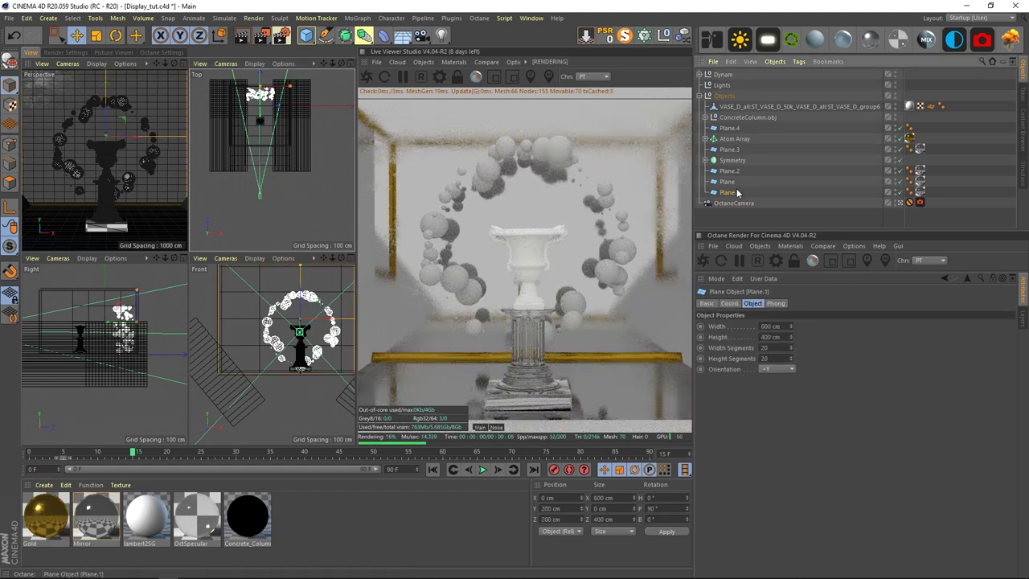
{"action": "left_click", "coordinate": [736, 182]}
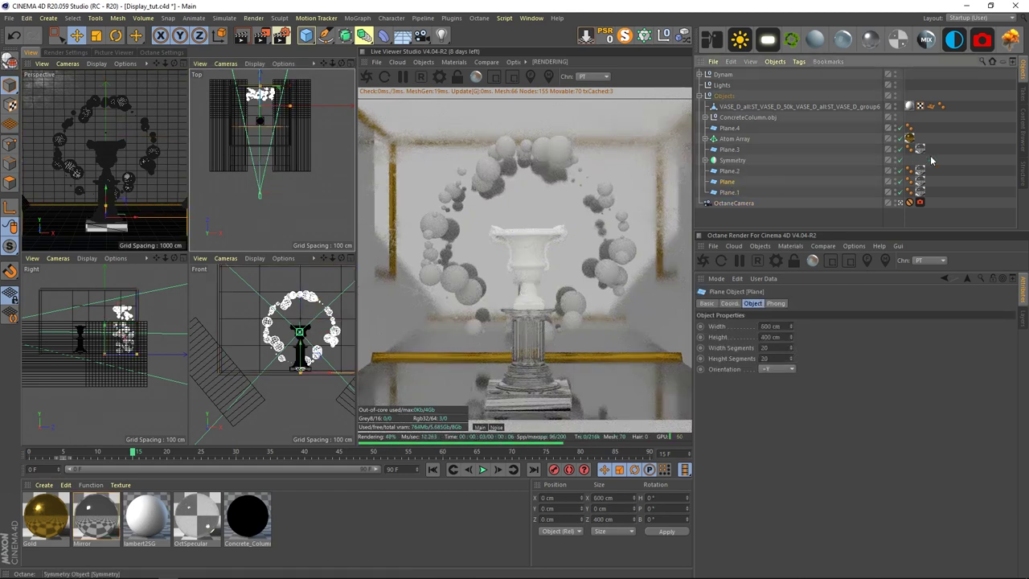
Step: Assign the Mirror material to Plane.4 and select Plane.2
{"action": "left_click", "coordinate": [921, 128]}
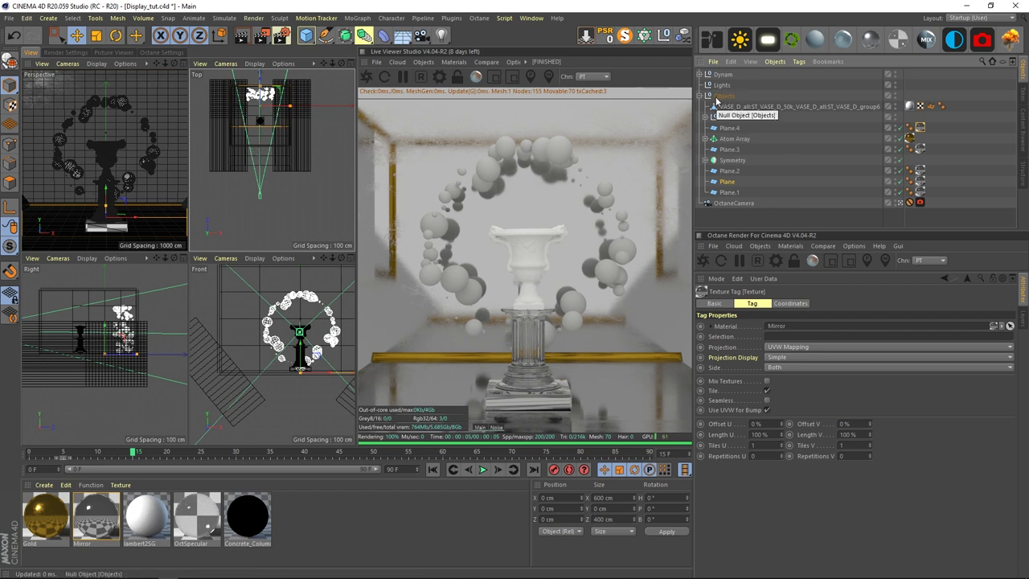
{"action": "left_click", "coordinate": [733, 174]}
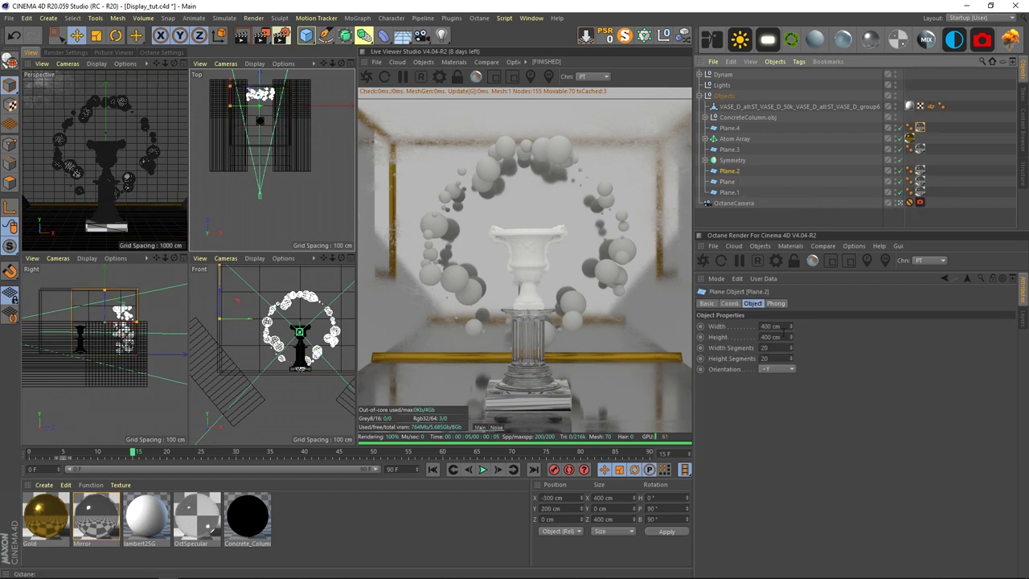
Step: Set Plane.2's width to 600 cm and return to the single perspective view
{"action": "left_click", "coordinate": [784, 326]}
{"action": "type", "text": "600"}
{"action": "key", "text": "Return"}
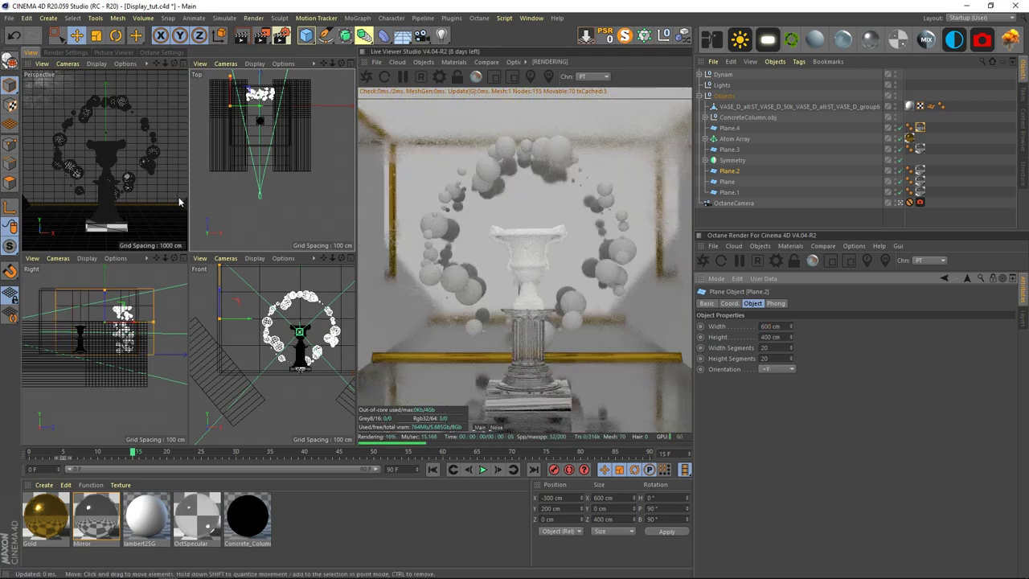
{"action": "middle_click", "coordinate": [179, 202]}
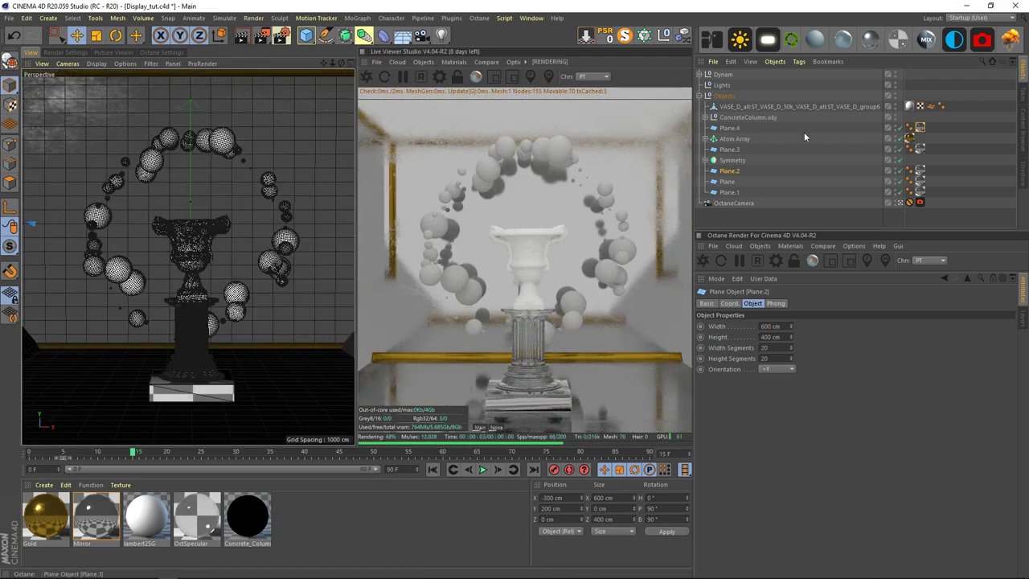
Step: Leave the OctaneCamera view and move Plane.2 lengthwise along the side of the room
{"action": "left_click", "coordinate": [901, 203]}
{"action": "scroll", "coordinate": [140, 280], "scroll_direction": "down", "scroll_amount": 10}
{"action": "left_click_drag", "start_coordinate": [99, 282], "coordinate": [323, 315], "text": "alt"}
{"action": "middle_click_drag", "start_coordinate": [77, 256], "coordinate": [148, 278], "text": "alt"}
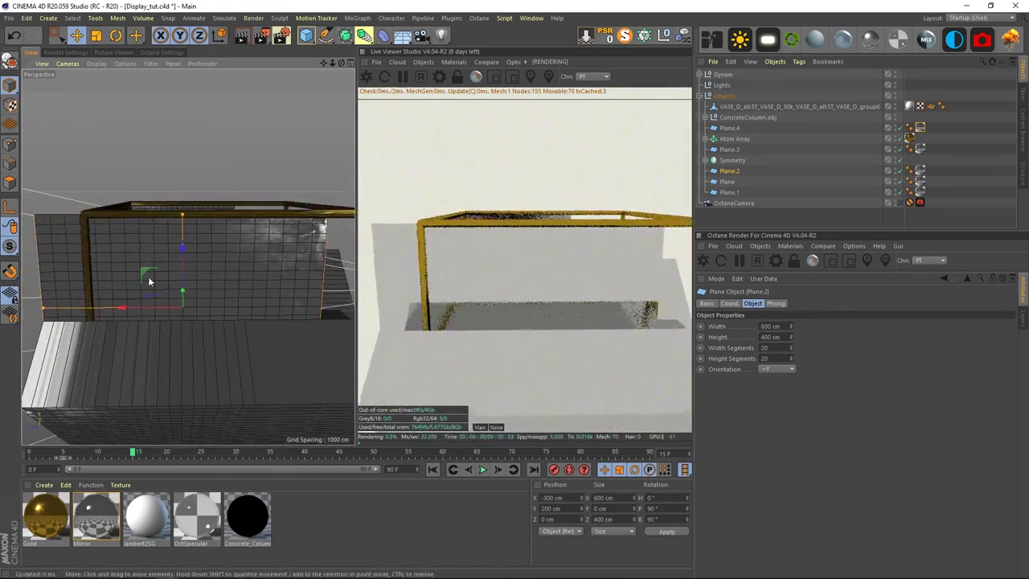
{"action": "left_click_drag", "start_coordinate": [133, 306], "coordinate": [164, 315]}
Step: Set Plane.3's width to 600 cm and move it along the room's depth to Z -100 cm
{"action": "left_click", "coordinate": [177, 267]}
{"action": "left_click_drag", "start_coordinate": [167, 278], "coordinate": [230, 294]}
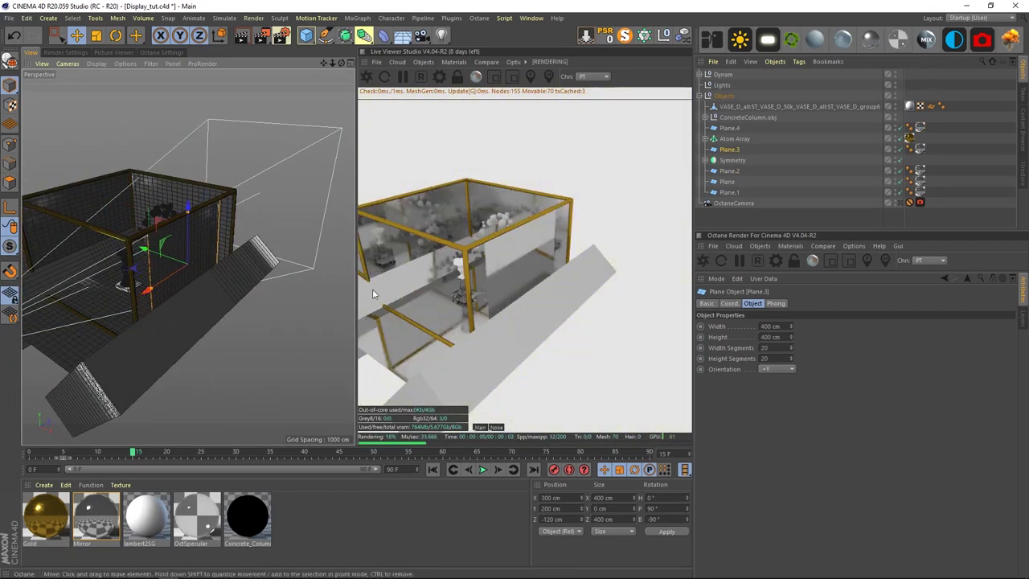
{"action": "left_click_drag", "start_coordinate": [781, 337], "coordinate": [604, 325]}
{"action": "type", "text": "600"}
{"action": "key", "text": "Return"}
{"action": "left_click_drag", "start_coordinate": [156, 283], "coordinate": [267, 319]}
{"action": "right_click_drag", "start_coordinate": [268, 313], "coordinate": [335, 308], "text": "alt"}
{"action": "left_click_drag", "start_coordinate": [310, 307], "coordinate": [354, 309], "text": "alt"}
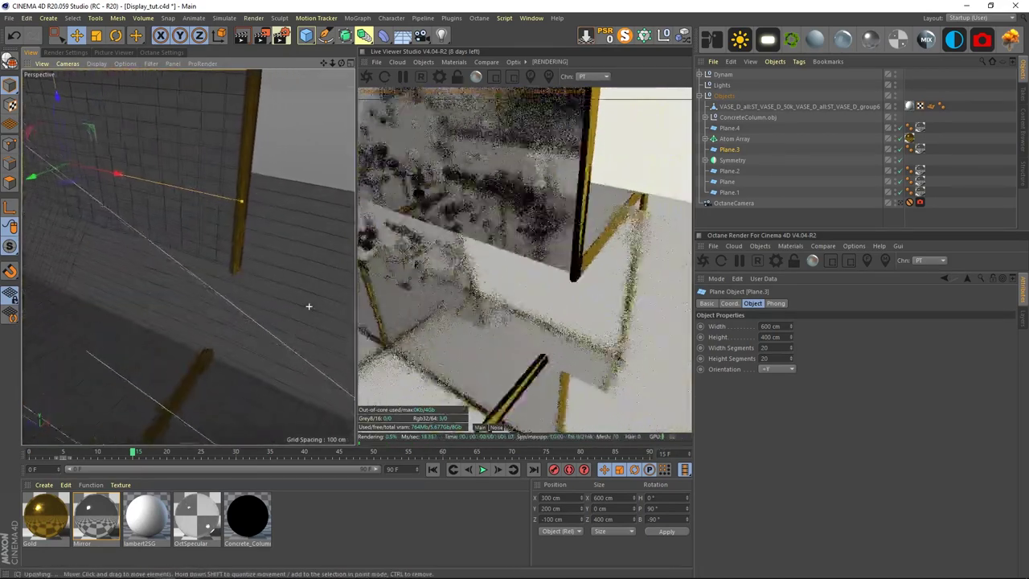
Step: Check the extended side walls from inside the room, deselect everything and return to the OctaneCamera view
{"action": "left_click_drag", "start_coordinate": [281, 305], "coordinate": [149, 262], "text": "alt"}
{"action": "left_click", "coordinate": [899, 204]}
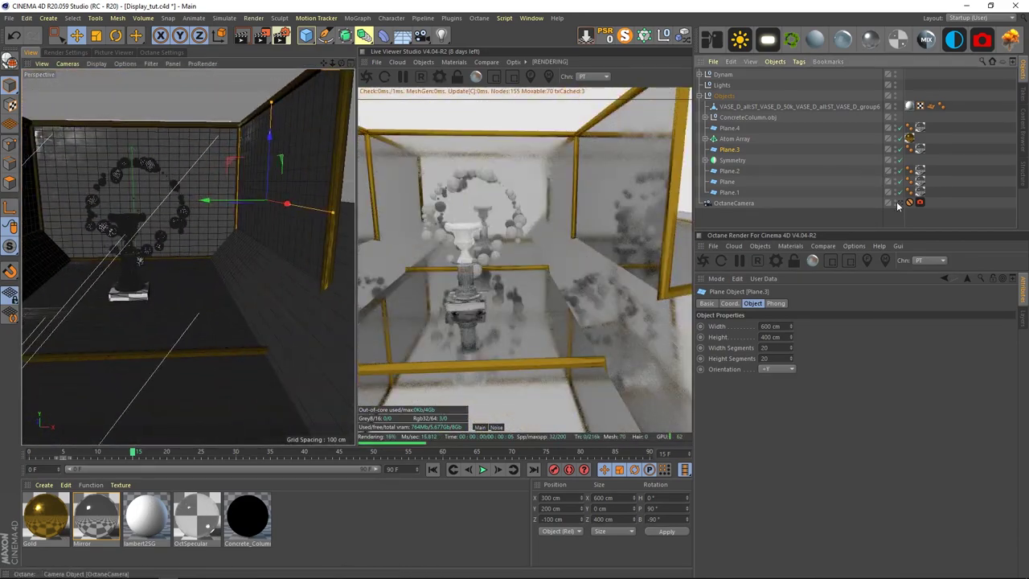
{"action": "double_click", "coordinate": [902, 203]}
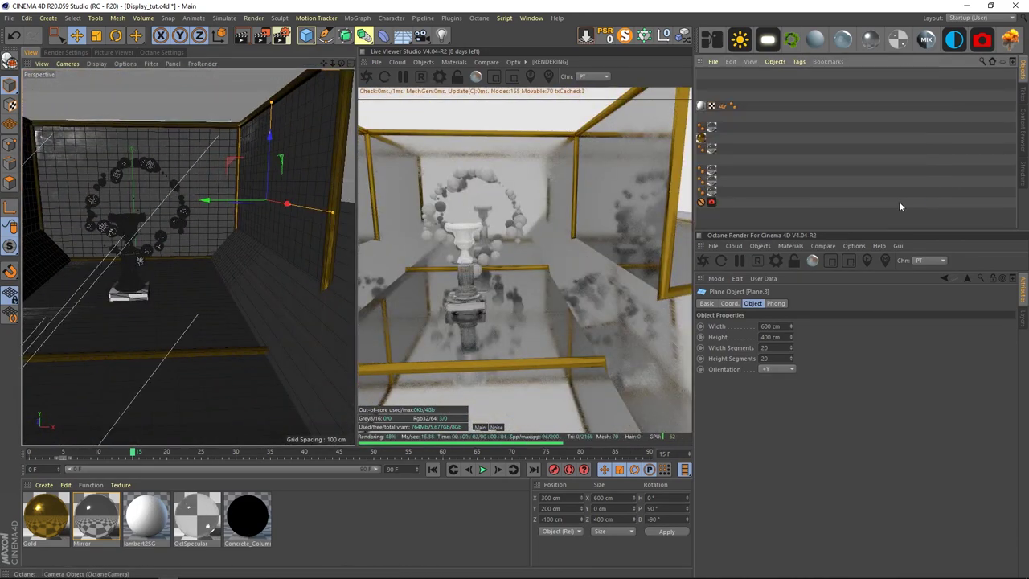
{"action": "left_click", "coordinate": [700, 215]}
{"action": "scroll", "coordinate": [700, 215], "scroll_direction": "left", "scroll_amount": 5}
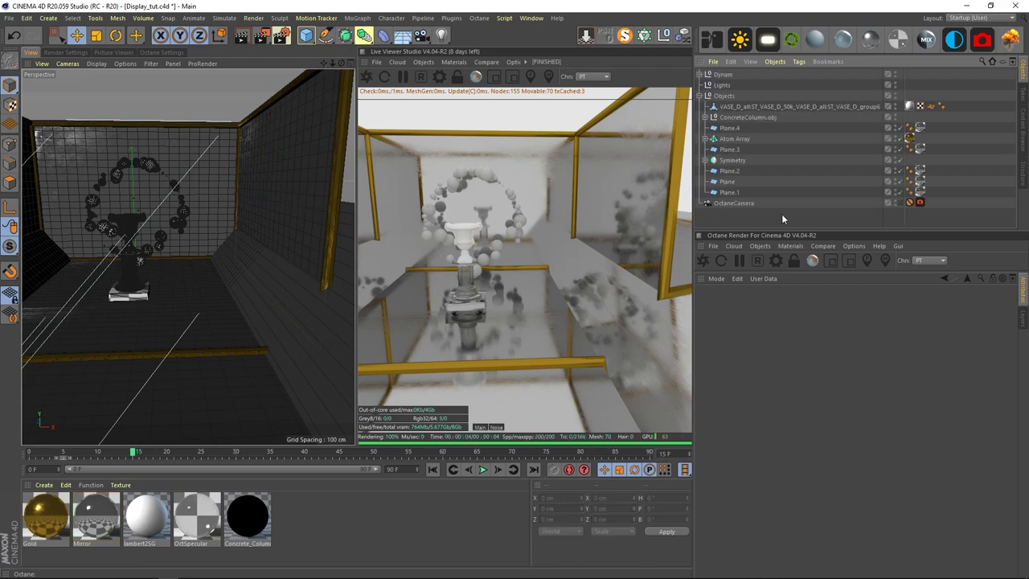
{"action": "left_click", "coordinate": [900, 203]}
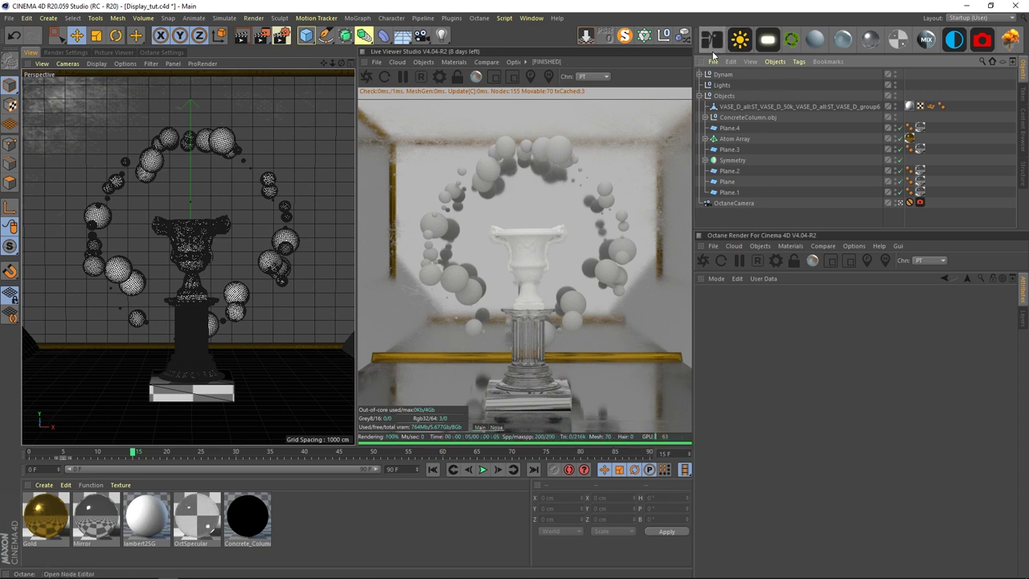
Step: Create a new Octane Specular material and expand the Dynam group down to the Cloner's Subdivision Surface
{"action": "left_click", "coordinate": [869, 39]}
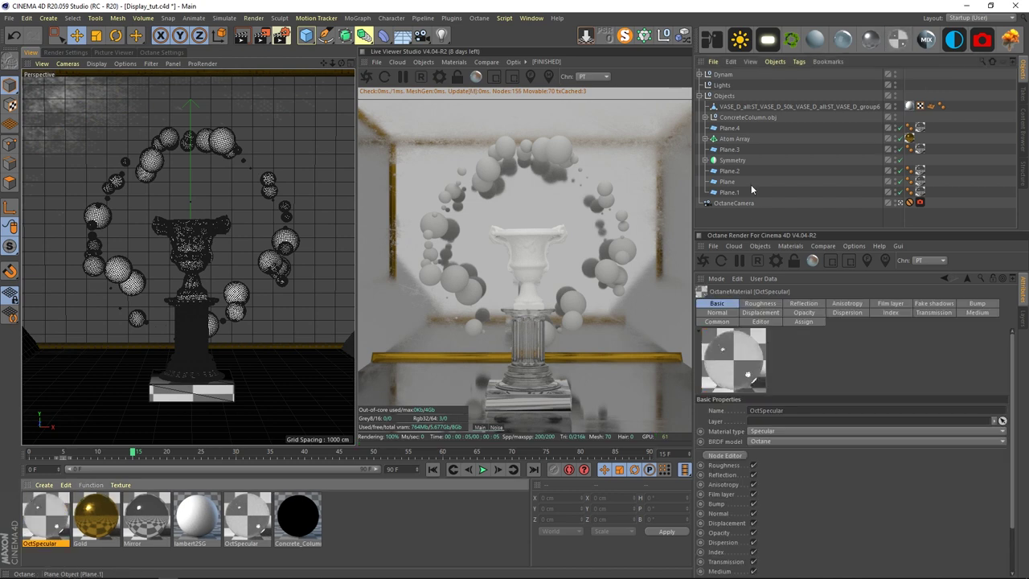
{"action": "left_click", "coordinate": [700, 74]}
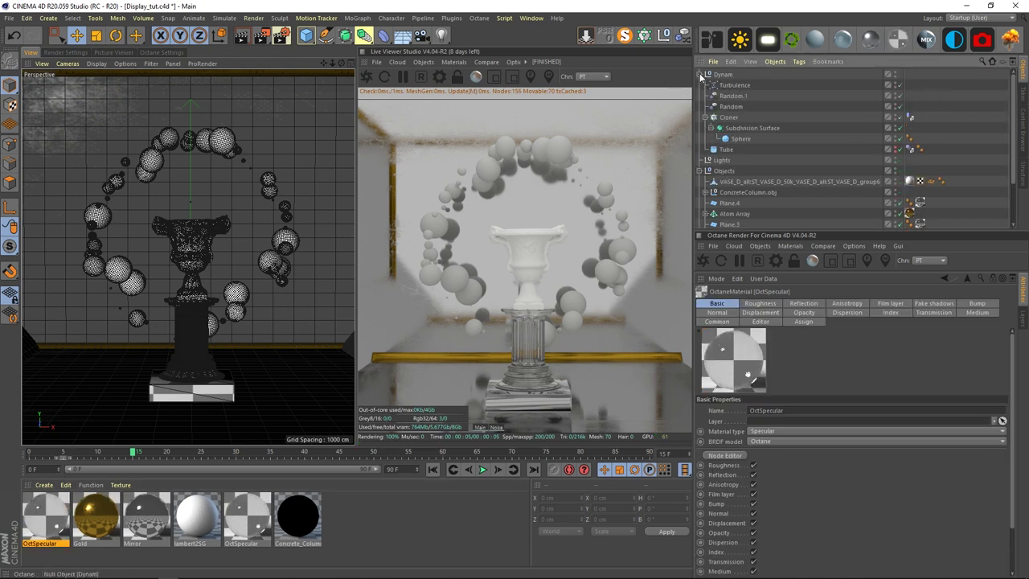
{"action": "left_click", "coordinate": [731, 128]}
{"action": "left_click", "coordinate": [711, 129]}
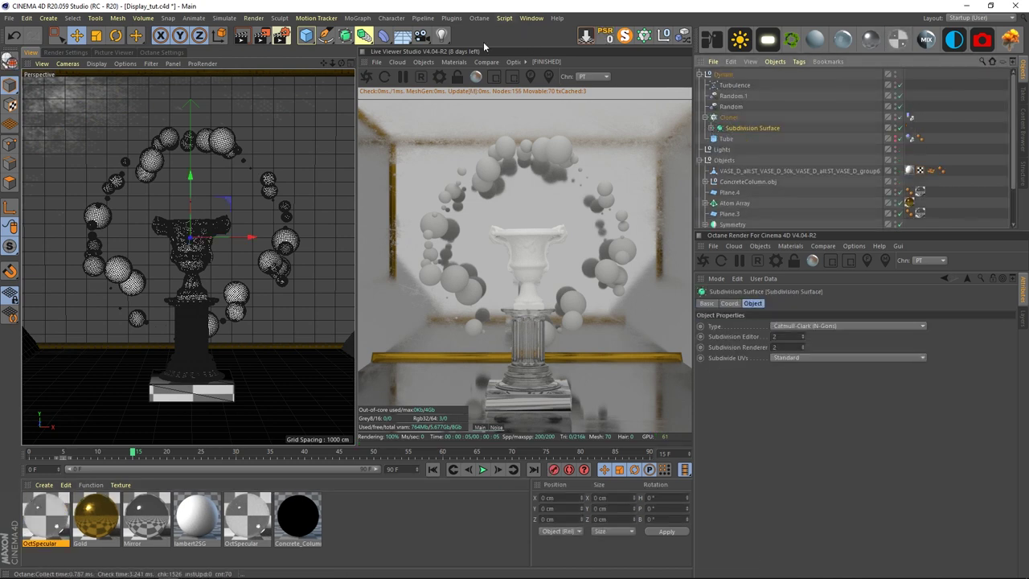
Step: Add a Cloth Surface object with 0 subdivisions and a thickness of 1 cm
{"action": "left_click", "coordinate": [229, 20]}
{"action": "left_click", "coordinate": [302, 37]}
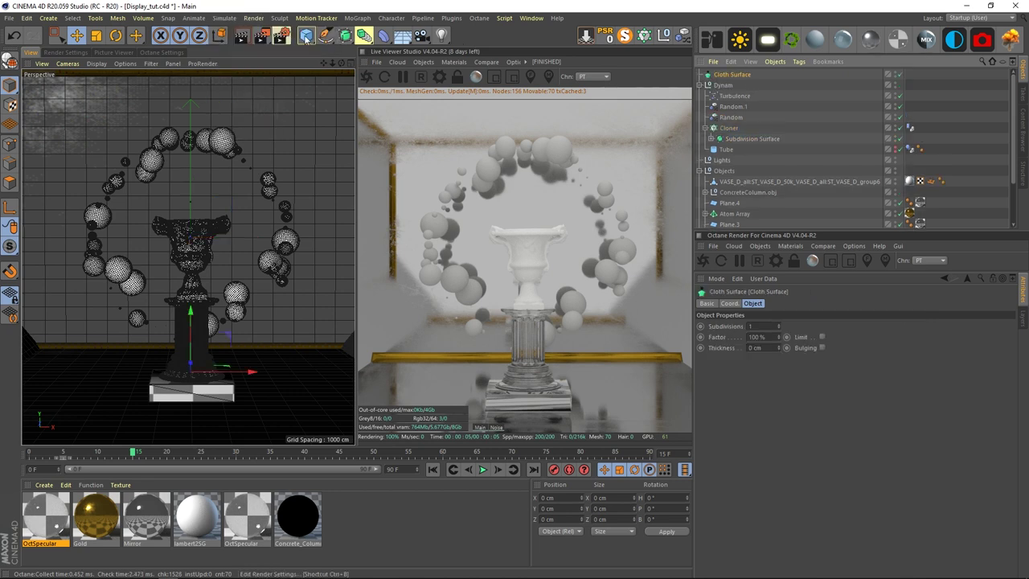
{"action": "double_click", "coordinate": [752, 326]}
{"action": "type", "text": "0"}
{"action": "key", "text": "Return"}
{"action": "left_click", "coordinate": [779, 345]}
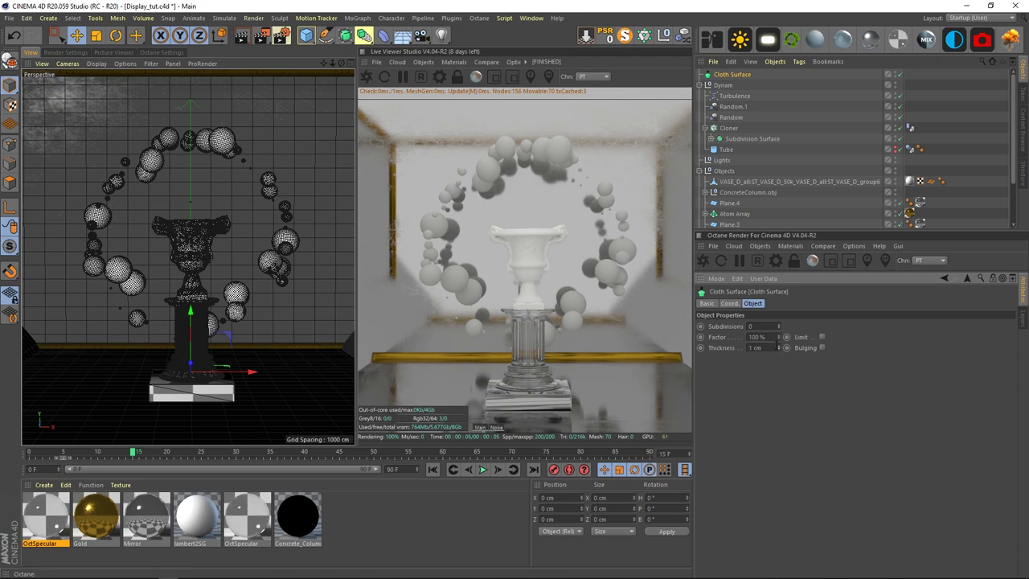
Step: Try nesting the Subdivision Surface under the Cloth Surface inside the Cloner, and delete the Cloth Surface
{"action": "left_click_drag", "start_coordinate": [729, 77], "coordinate": [744, 133]}
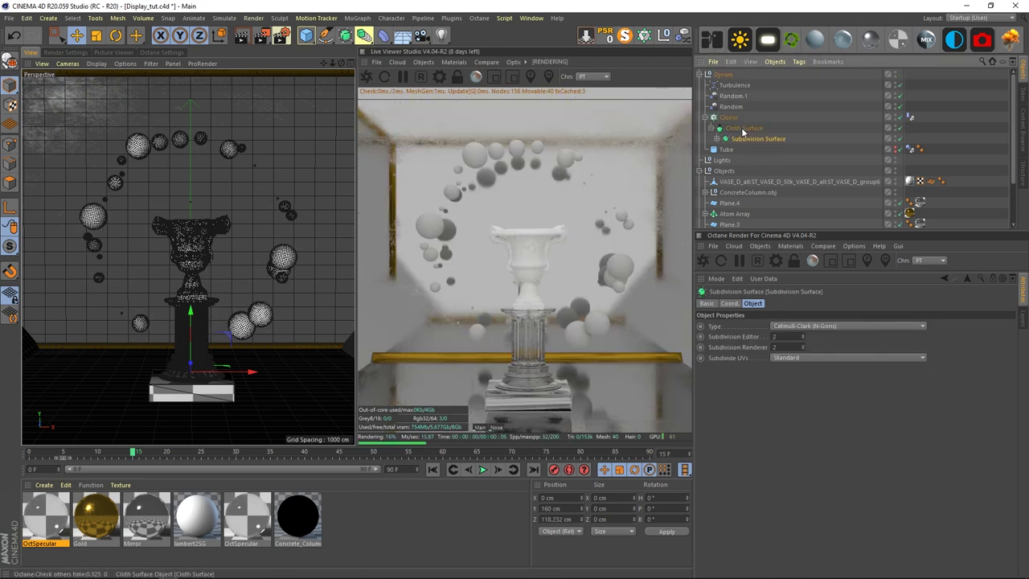
{"action": "left_click", "coordinate": [711, 128]}
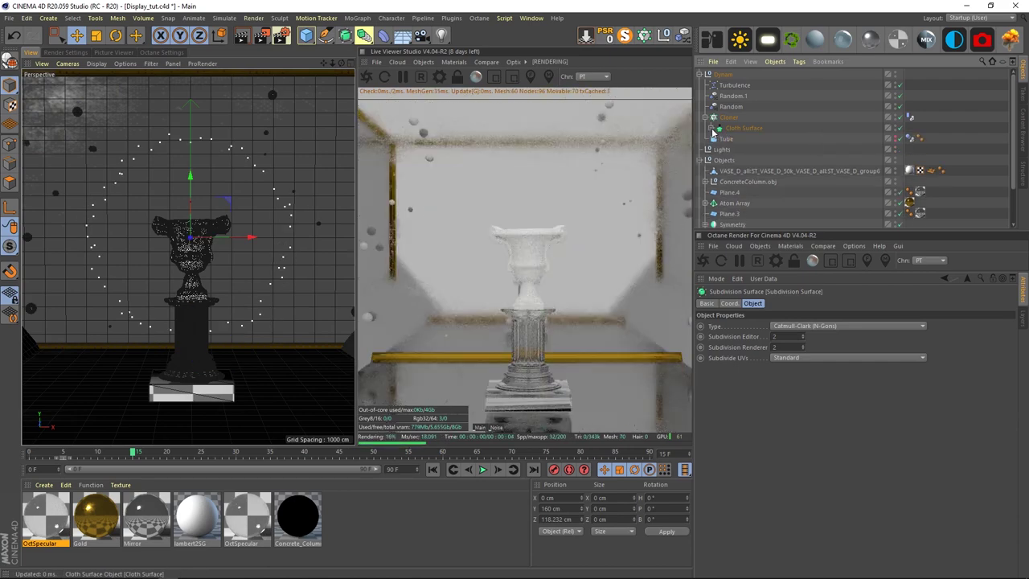
{"action": "left_click", "coordinate": [728, 117]}
{"action": "mouse_move", "coordinate": [810, 390]}
{"action": "left_mouse_down"}
{"action": "mouse_move", "coordinate": [764, 388]}
{"action": "mouse_move", "coordinate": [799, 386]}
{"action": "left_mouse_up"}
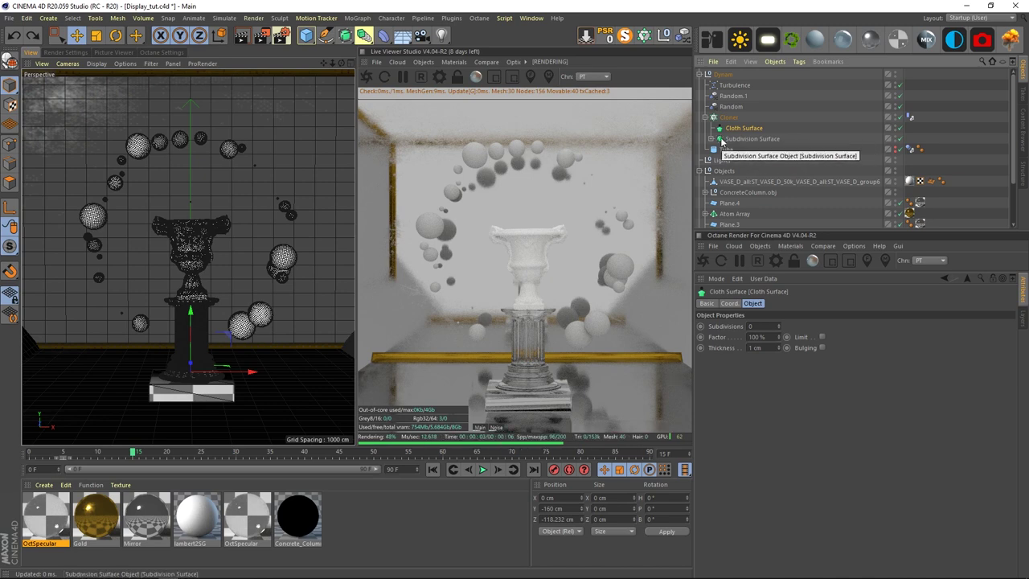
{"action": "left_click", "coordinate": [729, 303]}
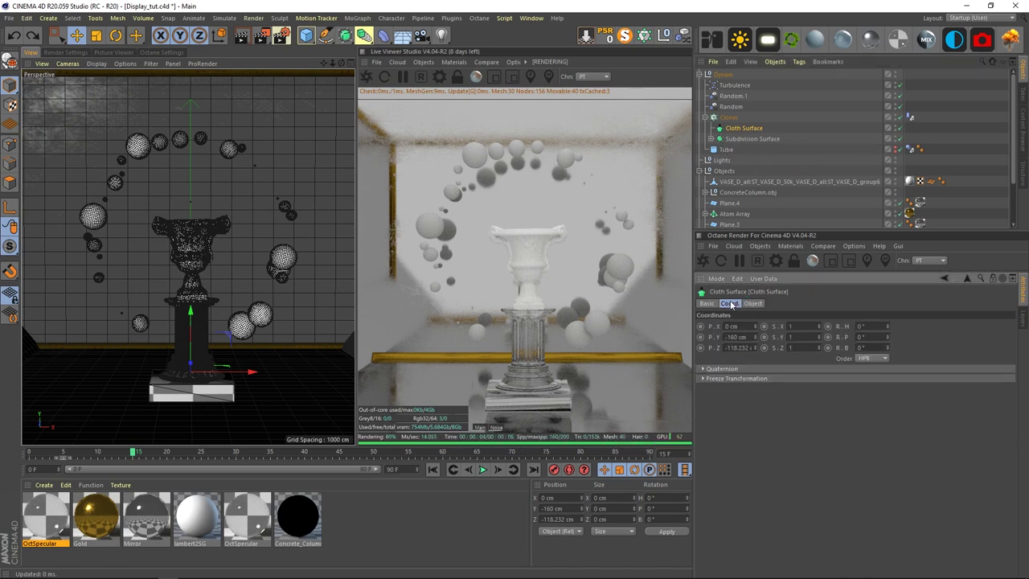
{"action": "key", "text": "Delete"}
{"action": "left_click", "coordinate": [741, 129]}
{"action": "key", "text": "Delete"}
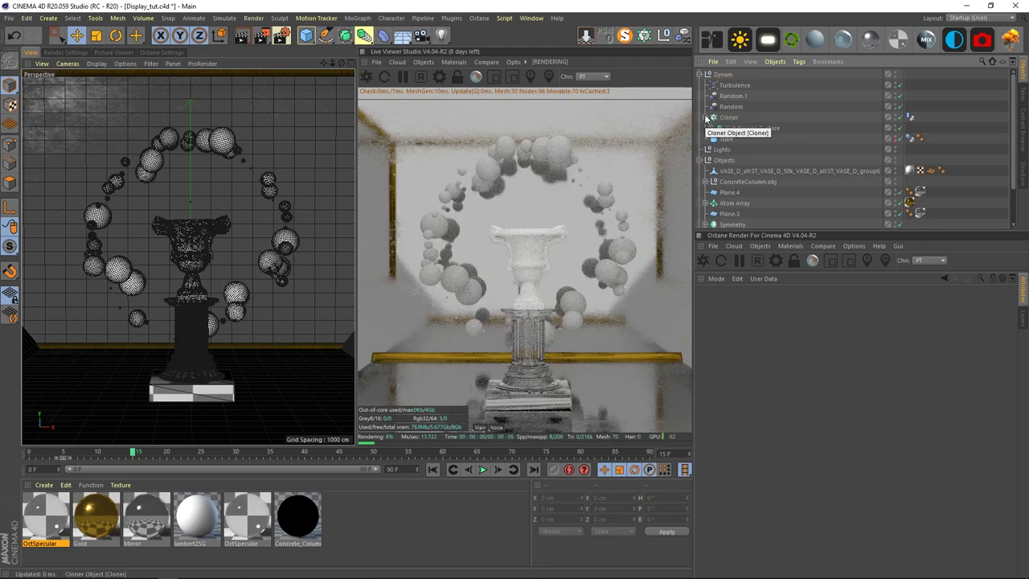
Step: Assign the new OctSpecular material to the Cloner in the Dynam group
{"action": "left_click", "coordinate": [703, 74]}
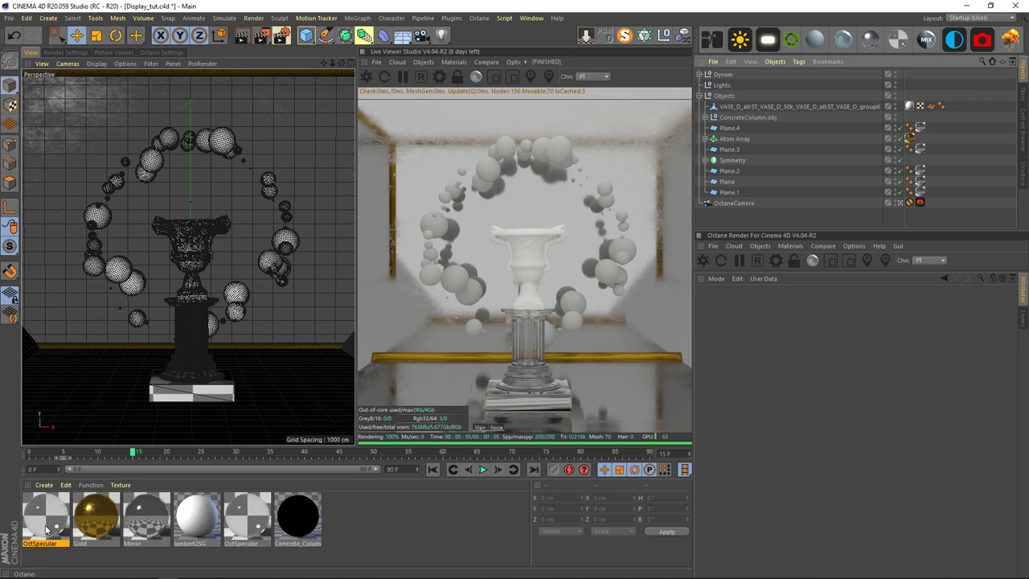
{"action": "left_click", "coordinate": [56, 531]}
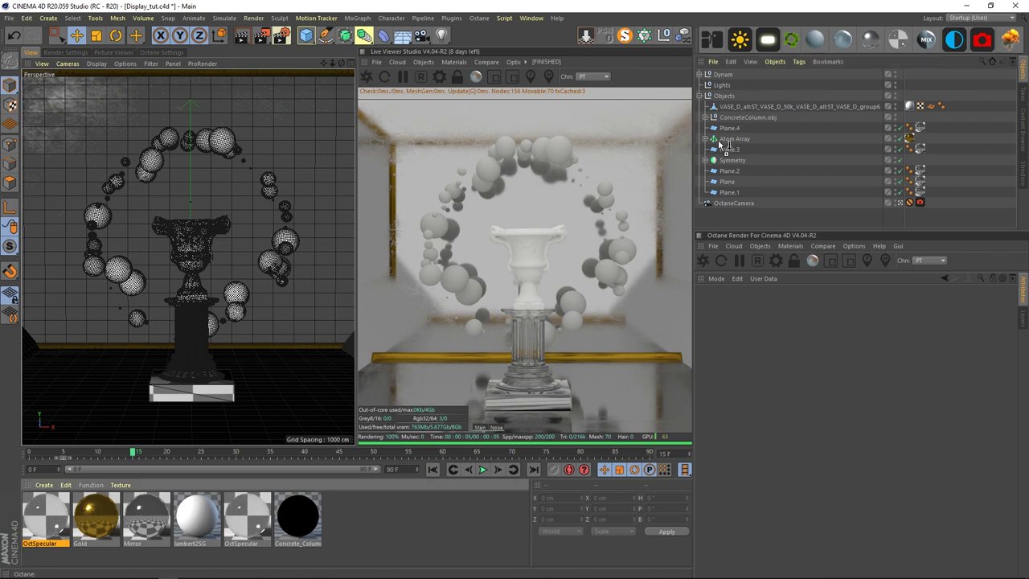
{"action": "left_click_drag", "start_coordinate": [721, 144], "coordinate": [27, 514]}
{"action": "left_click", "coordinate": [706, 74]}
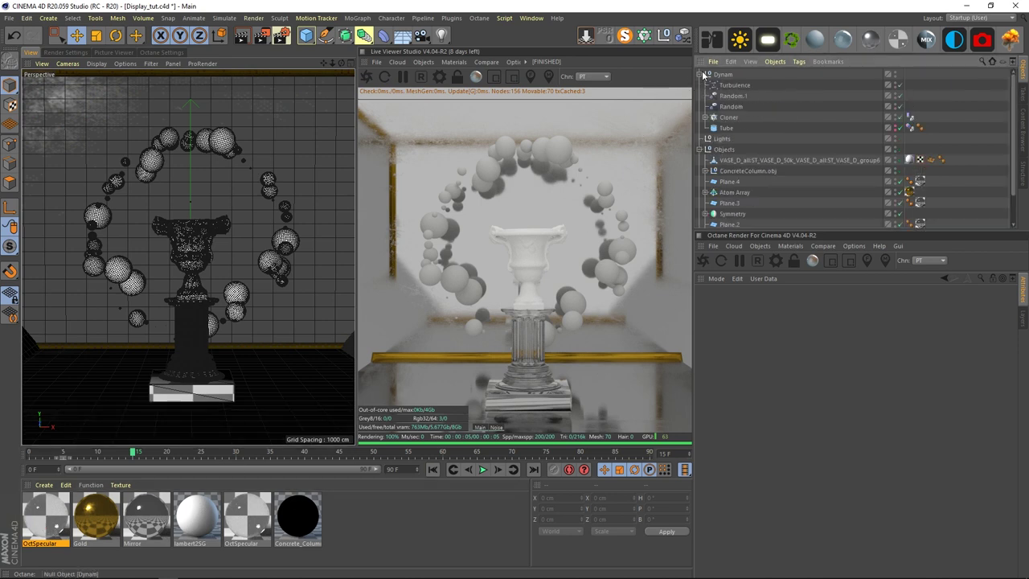
{"action": "left_click", "coordinate": [729, 117]}
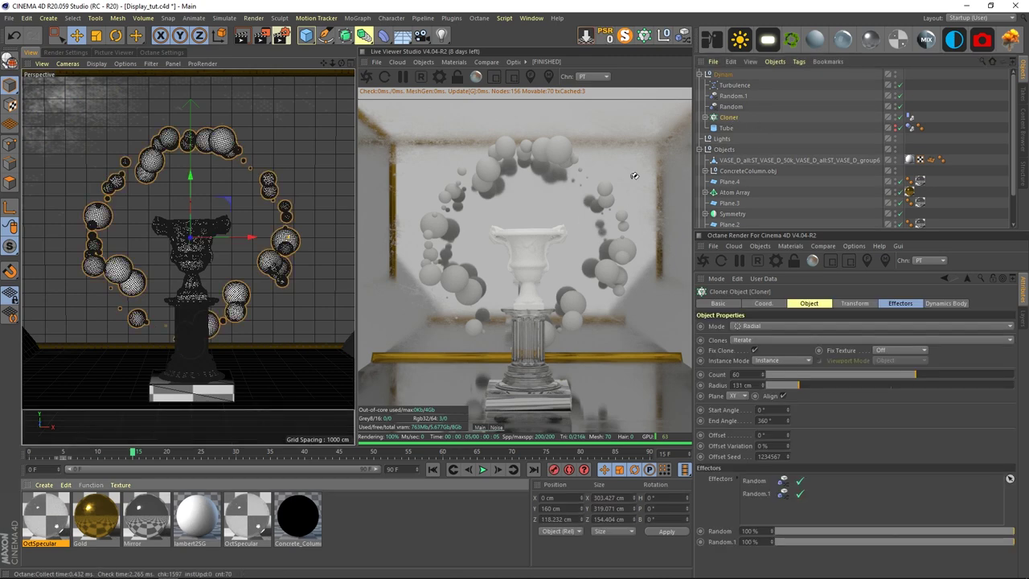
{"action": "left_click_drag", "start_coordinate": [730, 124], "coordinate": [730, 118]}
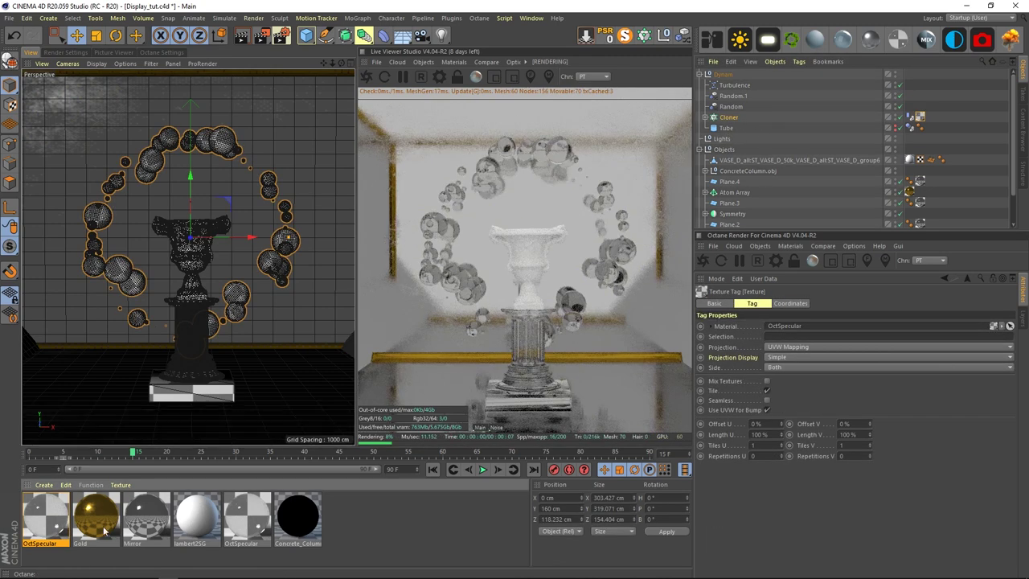
Step: Set the refraction index of the Cloner's OctSpecular material to 1.33
{"action": "left_click", "coordinate": [50, 518]}
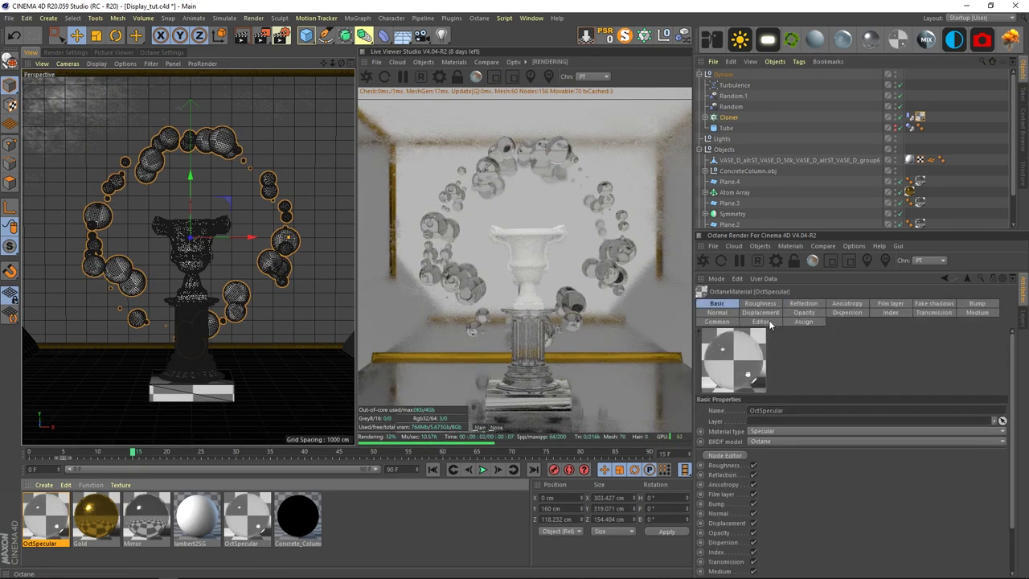
{"action": "left_click", "coordinate": [890, 313]}
{"action": "left_click_drag", "start_coordinate": [743, 411], "coordinate": [652, 411]}
{"action": "type", "text": "1."}
{"action": "key", "text": "BackSpace"}
{"action": "type", "text": "33"}
{"action": "key", "text": "Return"}
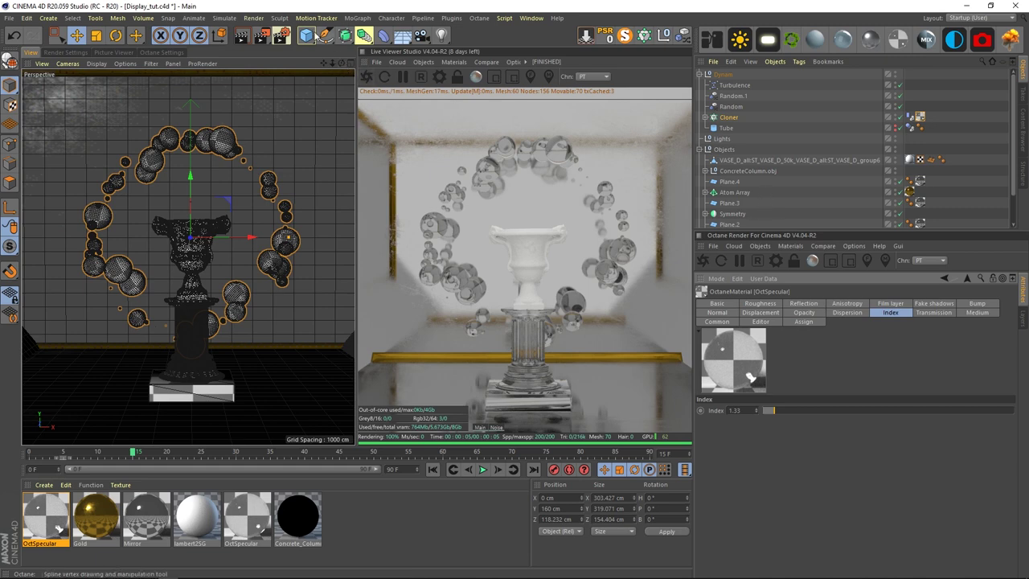
Step: Create a Cloth Surface with 0 subdivisions and a thickness of 1 cm to thicken the cloned spheres
{"action": "left_click", "coordinate": [196, 19]}
{"action": "mouse_move", "coordinate": [225, 19]}
{"action": "mouse_move", "coordinate": [226, 38]}
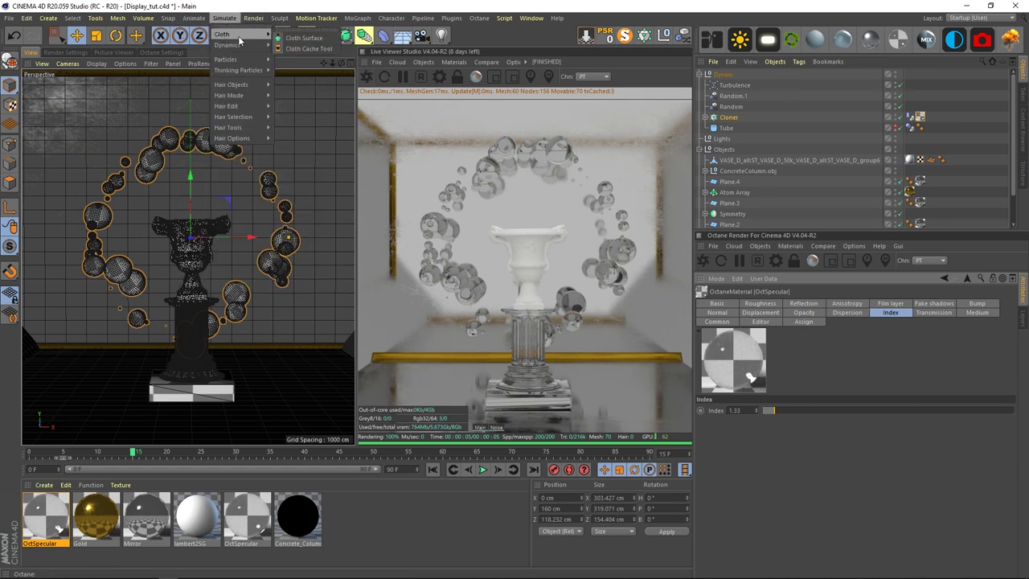
{"action": "left_click", "coordinate": [304, 37]}
{"action": "key", "text": "Return"}
{"action": "left_click", "coordinate": [778, 345]}
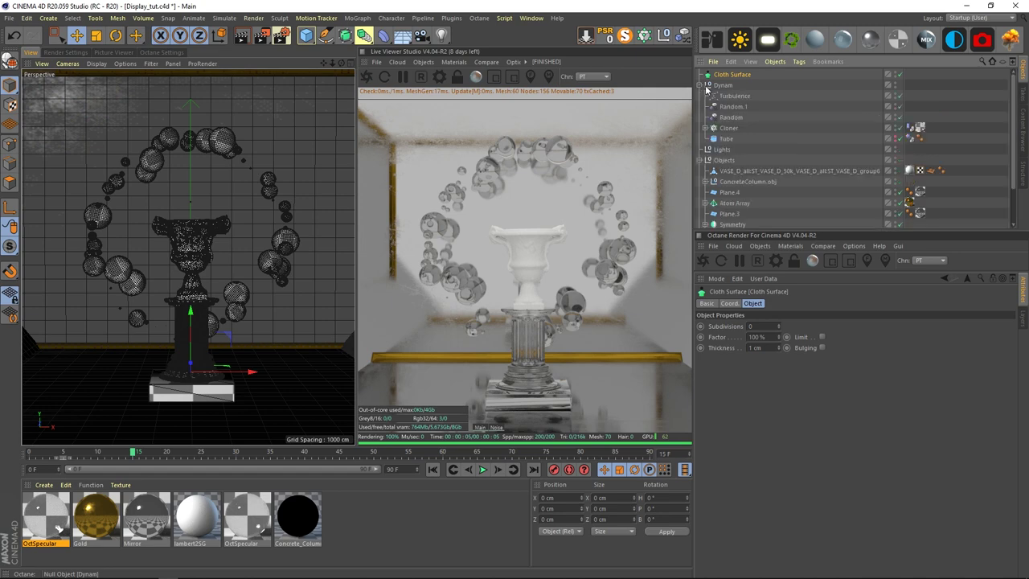
Step: Place the Cloth Surface under the Cloner's Subdivision Surface, with the Sphere nested as its child
{"action": "left_click", "coordinate": [704, 128]}
{"action": "left_click", "coordinate": [711, 139]}
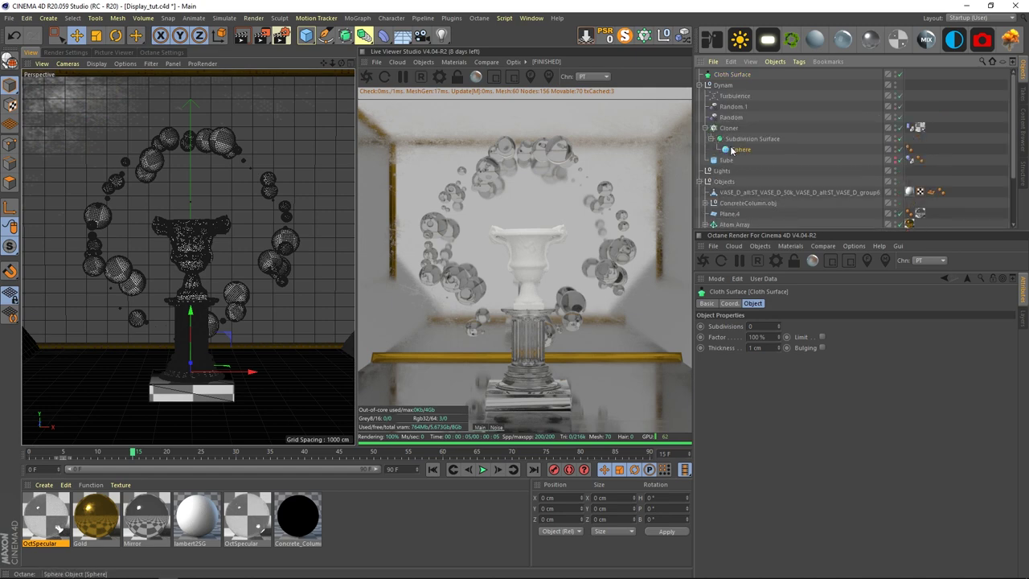
{"action": "left_click_drag", "start_coordinate": [732, 74], "coordinate": [746, 143]}
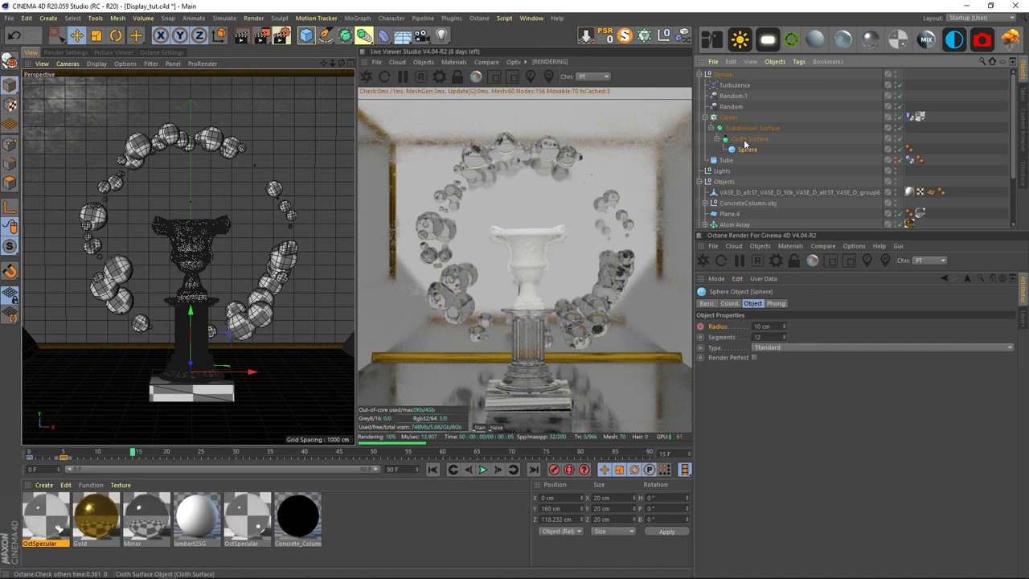
{"action": "left_click", "coordinate": [711, 128]}
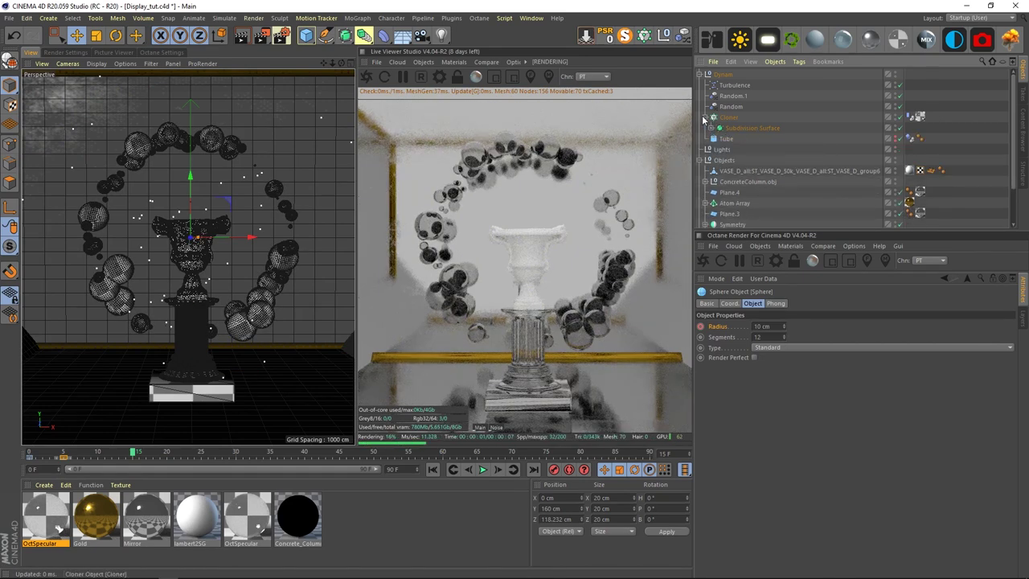
{"action": "left_click", "coordinate": [711, 129]}
{"action": "left_click", "coordinate": [717, 139]}
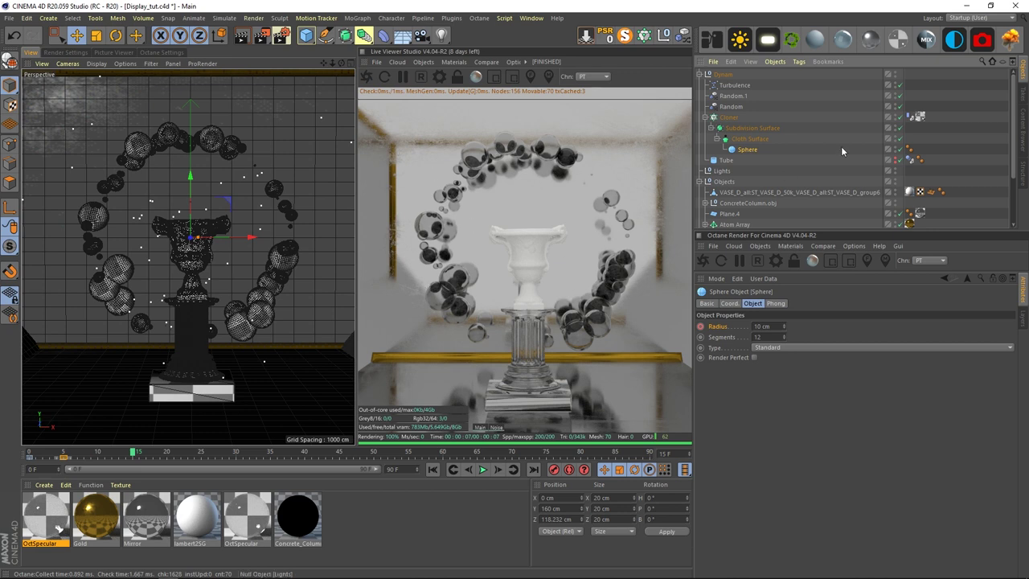
Step: Review the Cloth Surface and Sphere settings, and collapse the Cloner's hierarchy
{"action": "left_click", "coordinate": [746, 142]}
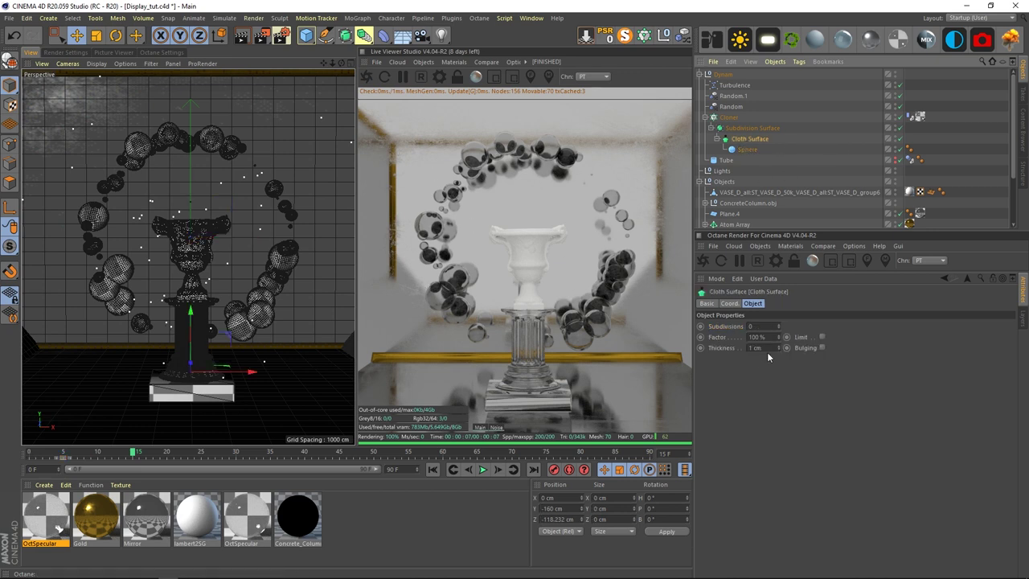
{"action": "left_click", "coordinate": [749, 149]}
{"action": "left_click", "coordinate": [749, 139]}
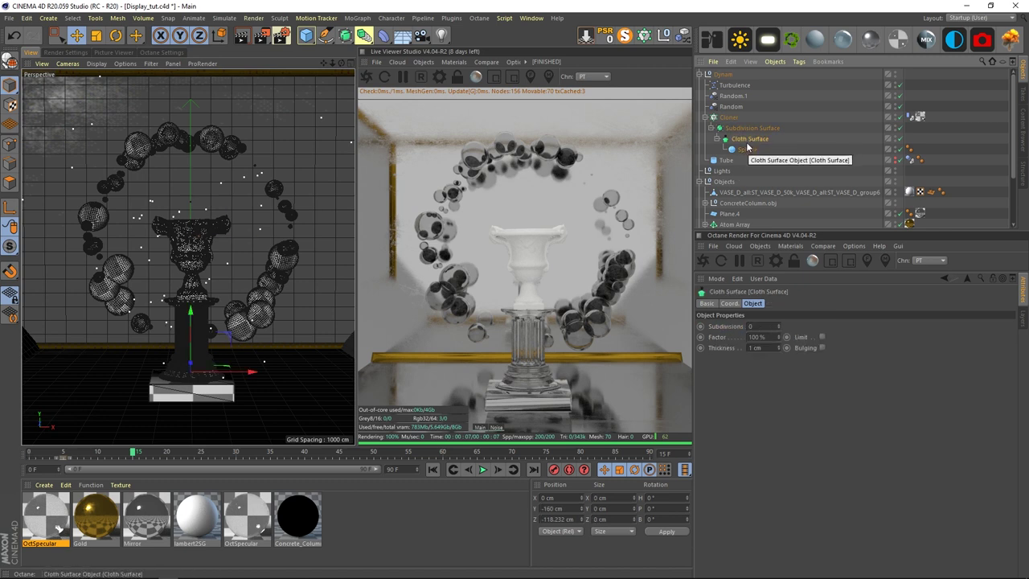
{"action": "left_click", "coordinate": [716, 138]}
{"action": "left_click", "coordinate": [712, 127]}
{"action": "left_click", "coordinate": [706, 118]}
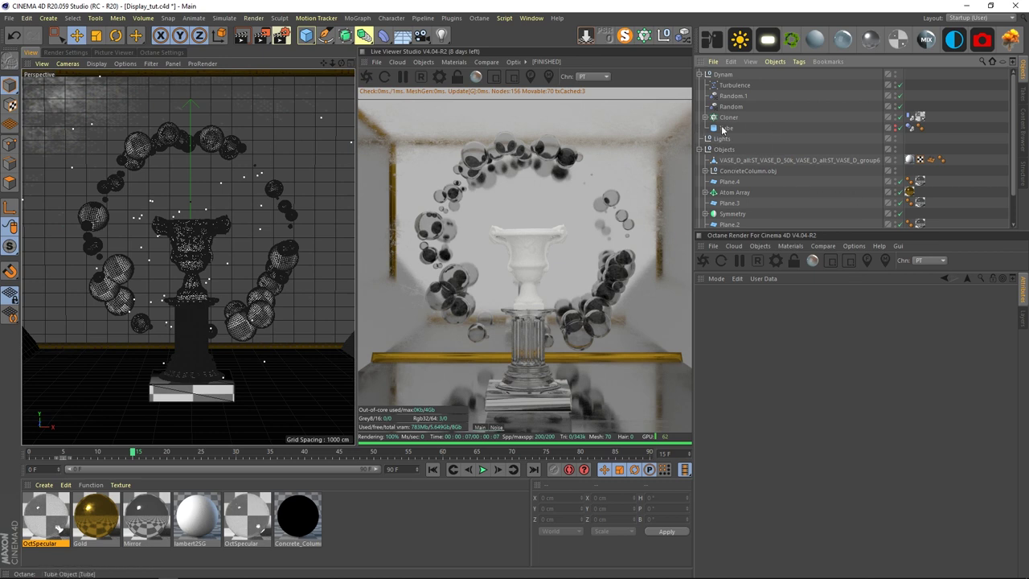
Step: Set the roughness of the Cloner's OctSpecular material to 0.01
{"action": "left_click", "coordinate": [914, 118]}
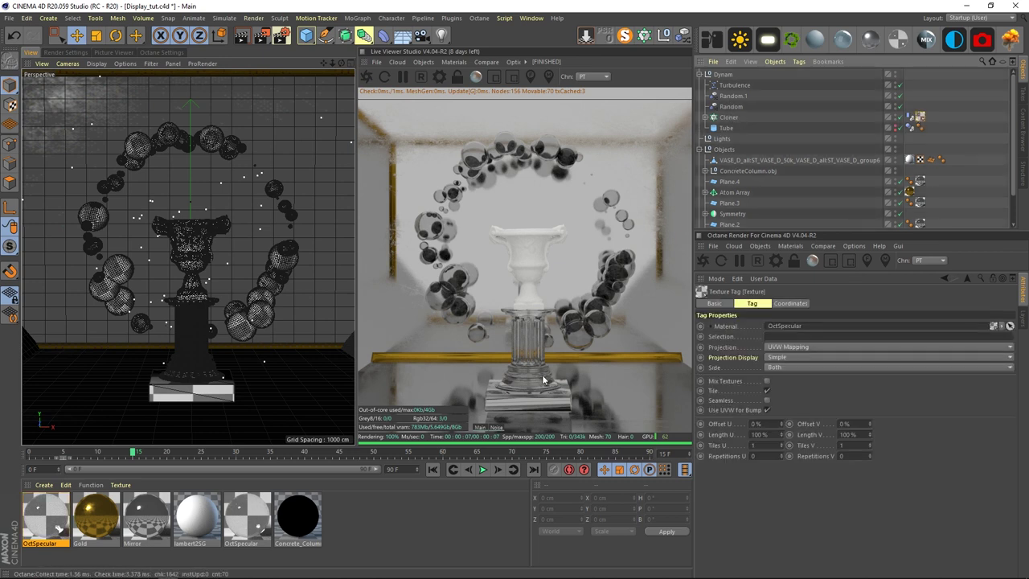
{"action": "left_click", "coordinate": [46, 516]}
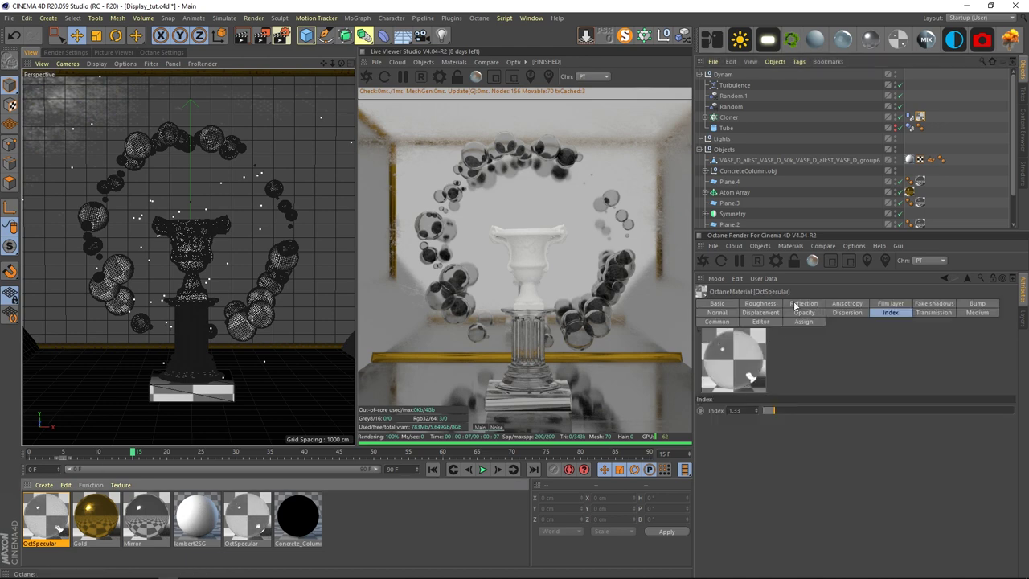
{"action": "left_click_drag", "start_coordinate": [762, 449], "coordinate": [766, 448]}
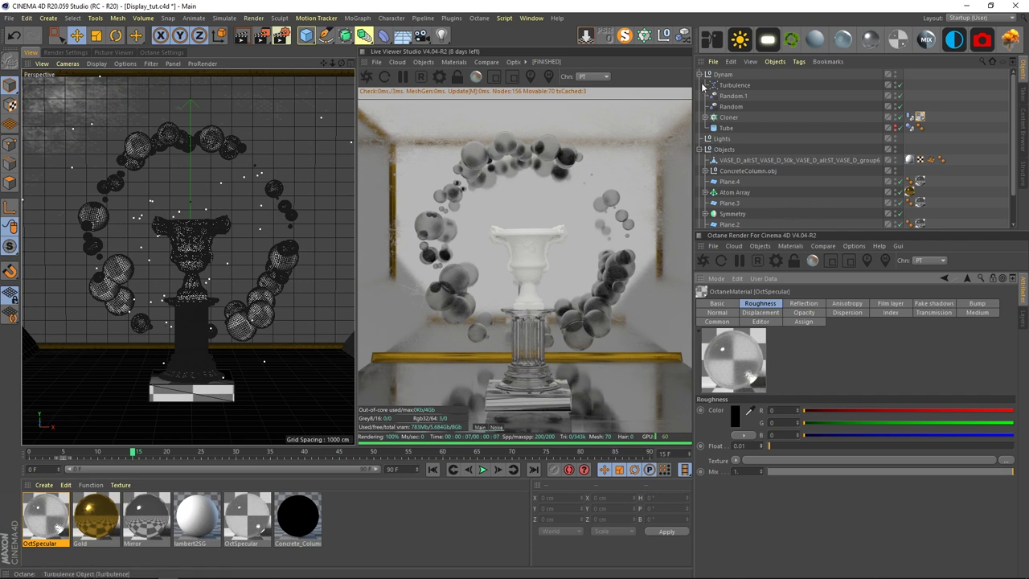
Step: Try a higher film IOR on the OctSpecular material's film layer and undo the change
{"action": "left_click", "coordinate": [889, 305]}
{"action": "left_click_drag", "start_coordinate": [786, 476], "coordinate": [816, 479]}
{"action": "key", "text": "ctrl+z"}
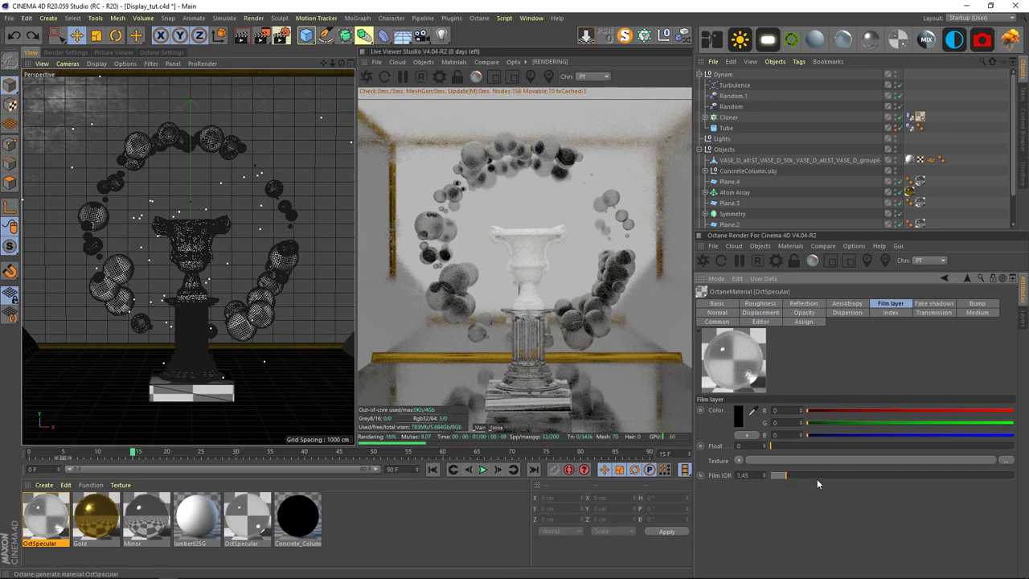
Step: Enable fake shadows on the OctSpecular material and review its Index, Medium, Transmission, Displacement and Anisotropy settings
{"action": "left_click", "coordinate": [940, 304]}
{"action": "left_click", "coordinate": [755, 410]}
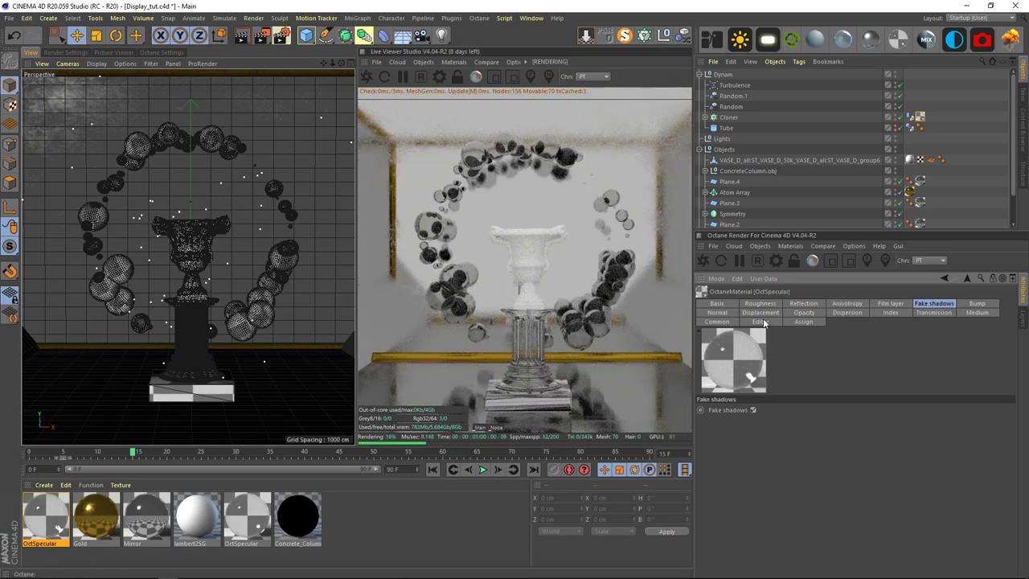
{"action": "left_click", "coordinate": [891, 313]}
{"action": "left_click", "coordinate": [968, 313]}
{"action": "left_click", "coordinate": [935, 313]}
{"action": "left_click", "coordinate": [804, 322]}
{"action": "left_click", "coordinate": [754, 313]}
{"action": "left_click", "coordinate": [840, 305]}
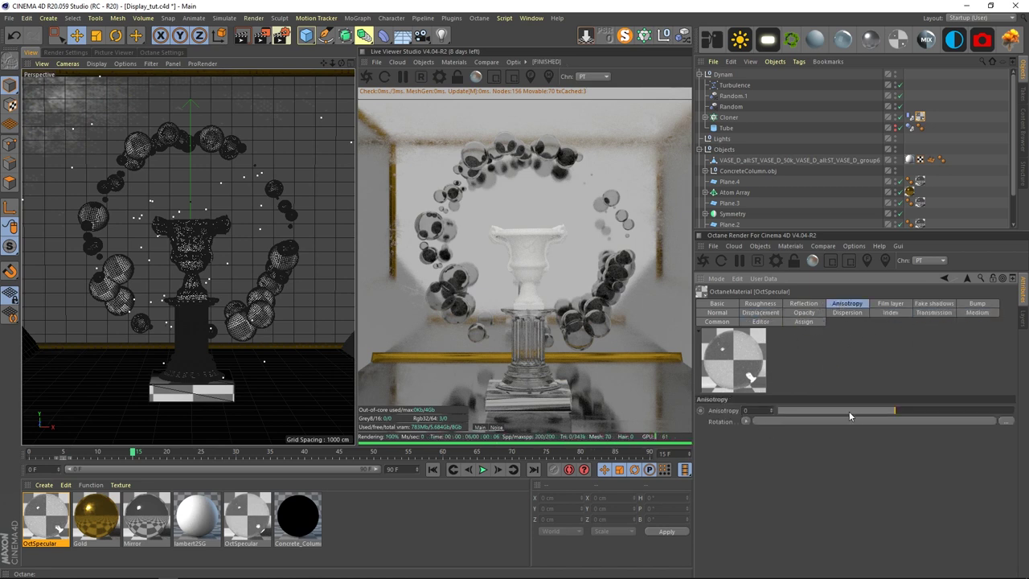
Step: Try film IOR values up to about 4.48 on the OctSpecular material and bring it back to about 1.45
{"action": "left_click", "coordinate": [891, 305]}
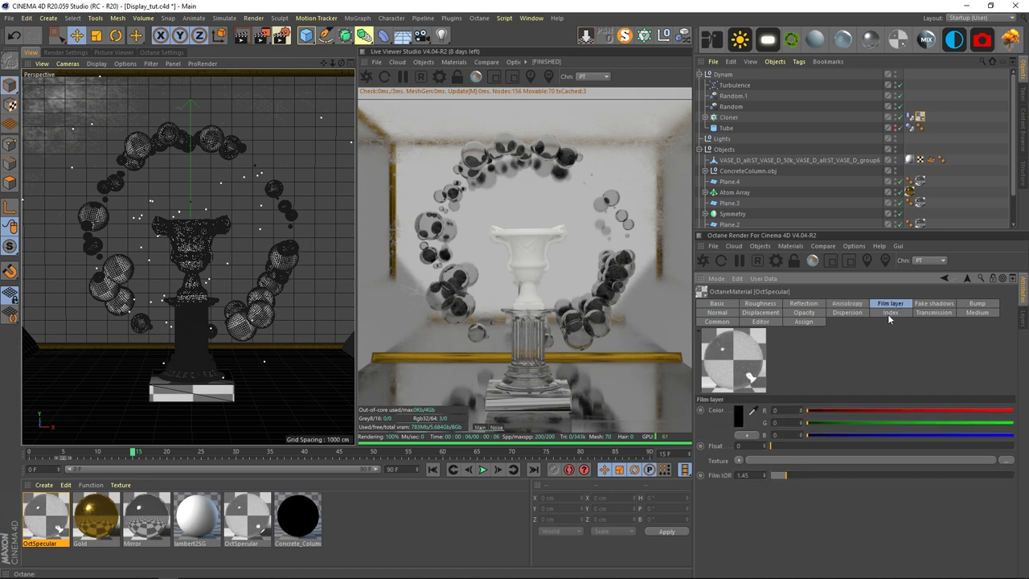
{"action": "left_click_drag", "start_coordinate": [788, 476], "coordinate": [891, 475]}
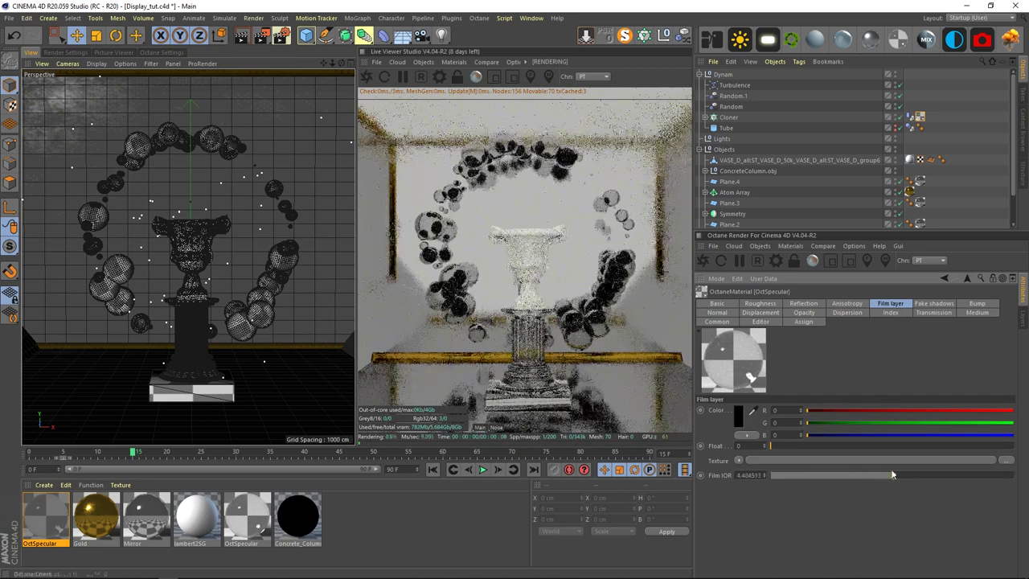
{"action": "mouse_move", "coordinate": [774, 446]}
{"action": "left_mouse_down"}
{"action": "mouse_move", "coordinate": [848, 448]}
{"action": "mouse_move", "coordinate": [770, 452]}
{"action": "left_mouse_up"}
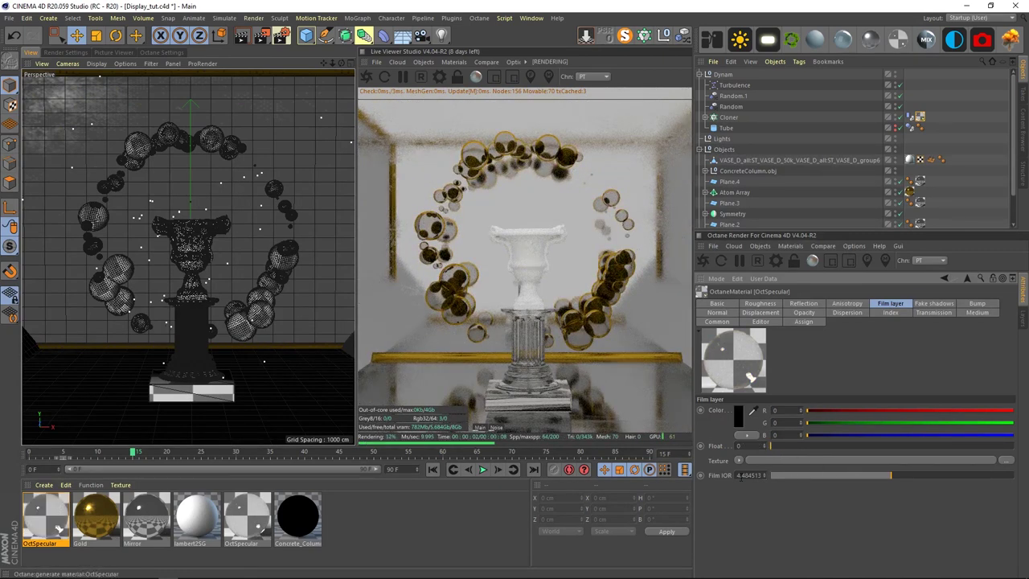
{"action": "left_click", "coordinate": [750, 475]}
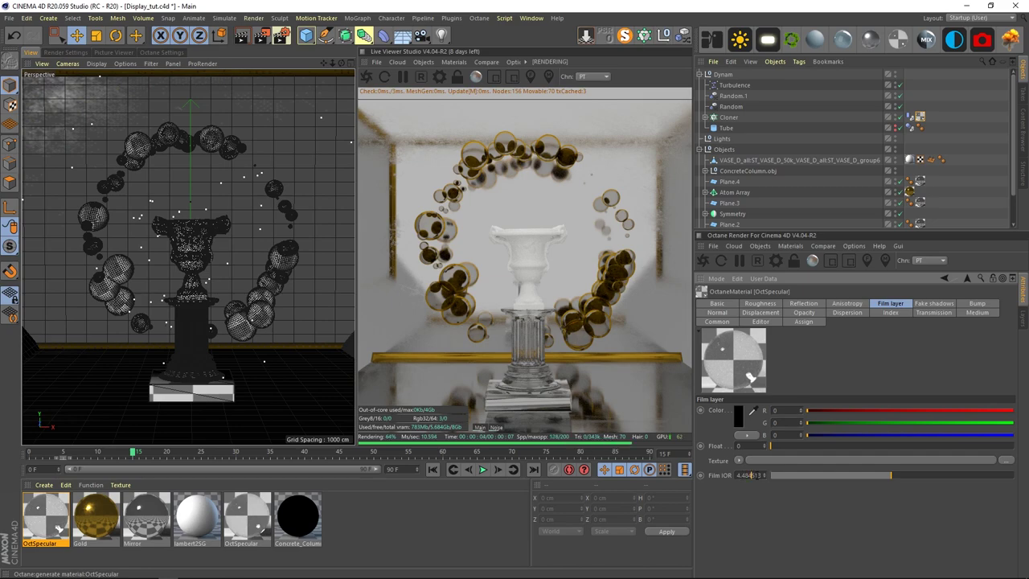
{"action": "left_click", "coordinate": [803, 476]}
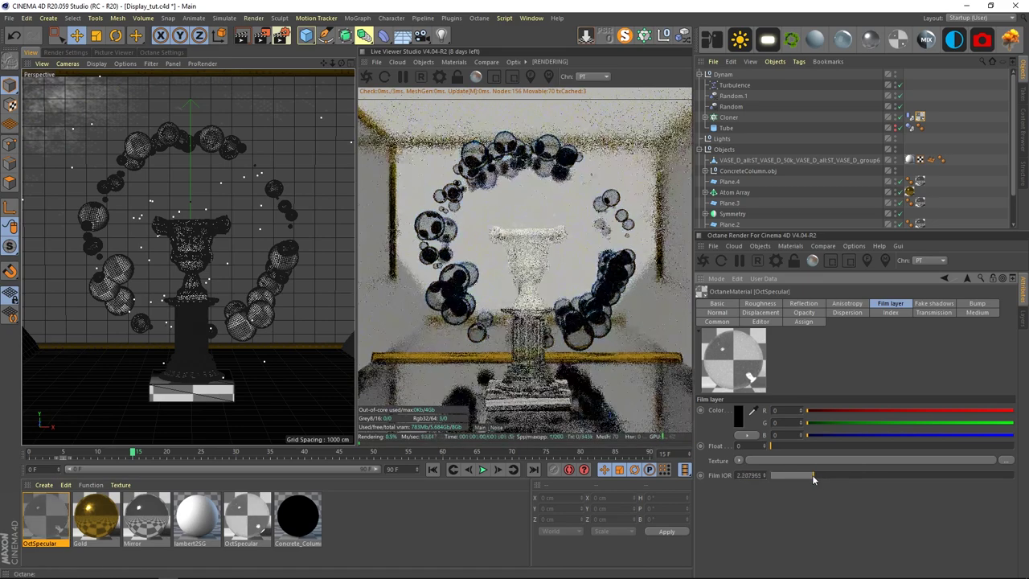
{"action": "left_click_drag", "start_coordinate": [804, 478], "coordinate": [785, 476]}
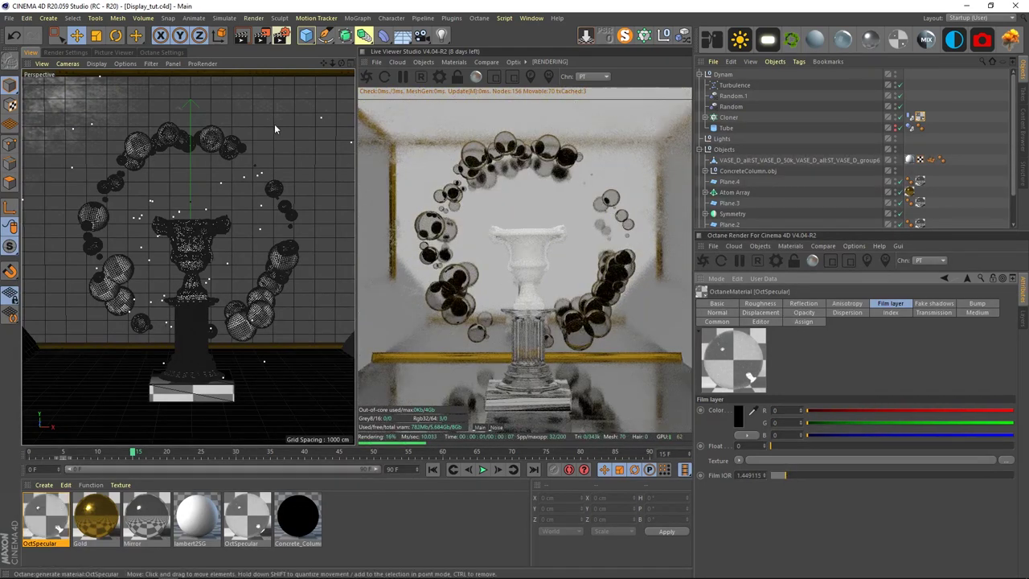
Step: Collapse the Objects group in the scene hierarchy, leaving the Dynam group expanded
{"action": "left_click", "coordinate": [708, 73]}
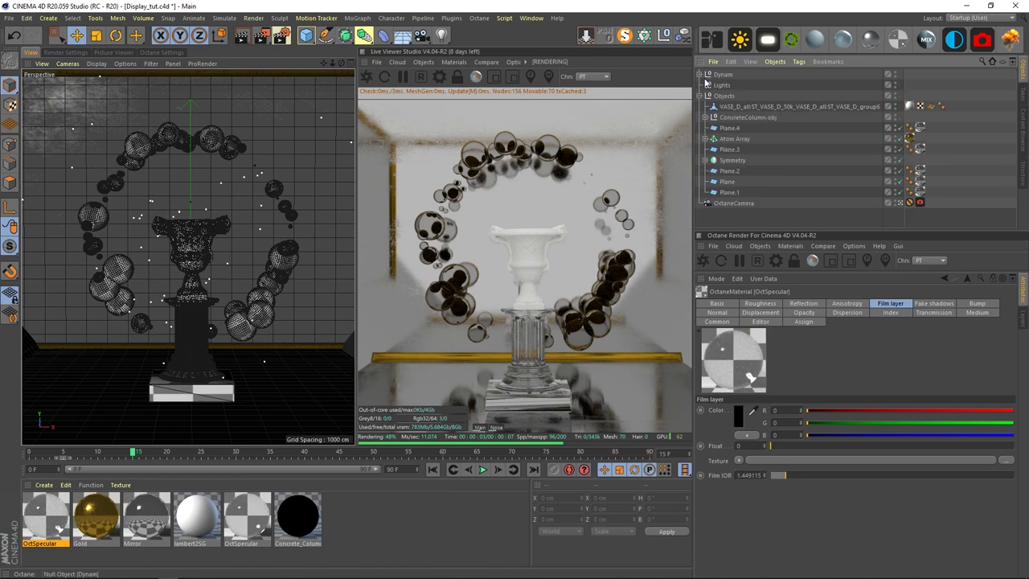
{"action": "left_click", "coordinate": [708, 95]}
{"action": "left_click", "coordinate": [722, 85]}
{"action": "left_click", "coordinate": [742, 153]}
{"action": "left_click", "coordinate": [707, 74]}
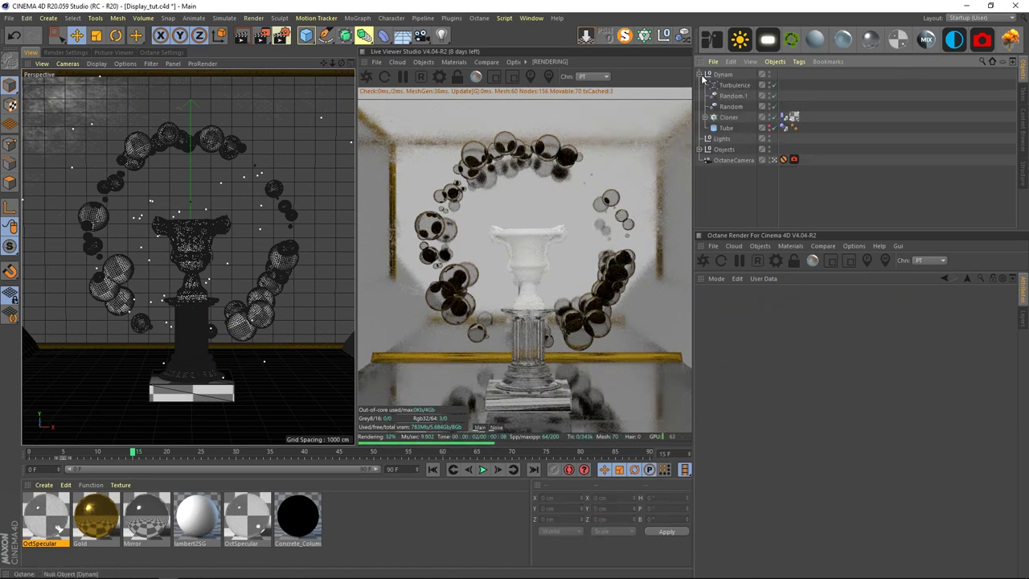
Step: Set the film IOR of the Cloner's OctSpecular material to exactly 1.45 in the Material Editor
{"action": "left_click", "coordinate": [795, 118]}
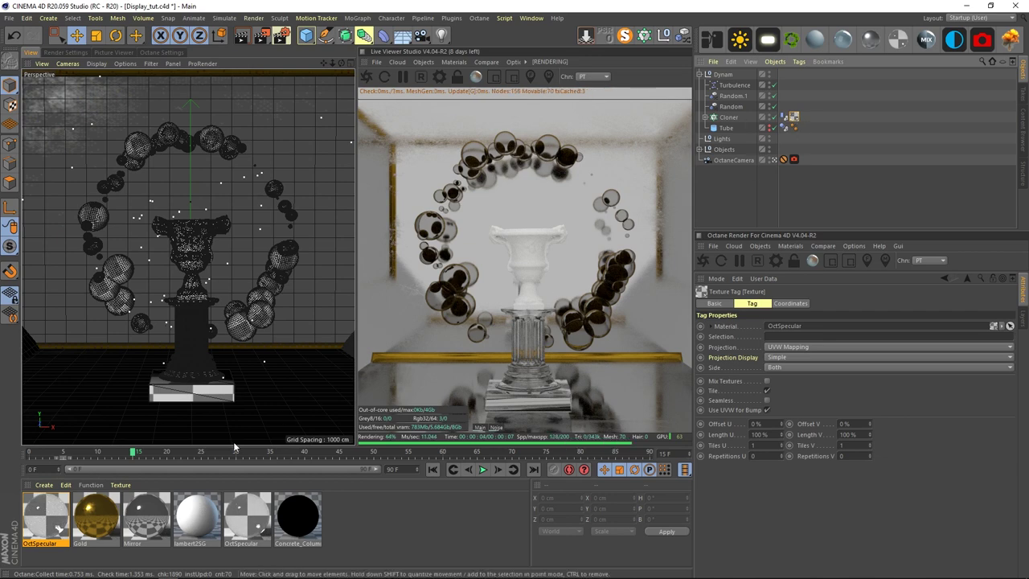
{"action": "double_click", "coordinate": [795, 117]}
{"action": "left_click", "coordinate": [184, 289]}
{"action": "left_click", "coordinate": [184, 305]}
{"action": "left_click", "coordinate": [187, 249]}
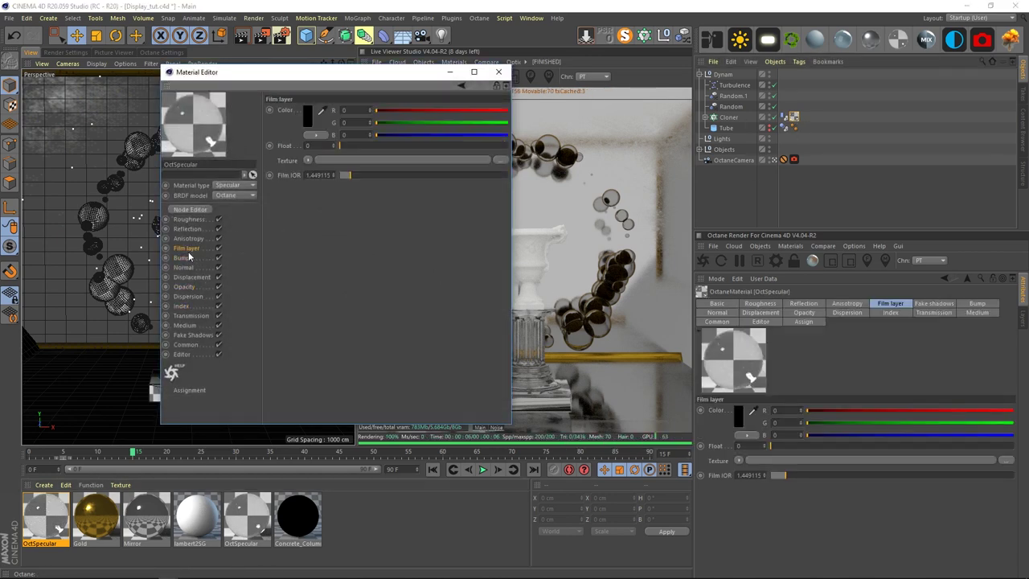
{"action": "left_click", "coordinate": [323, 175]}
{"action": "type", "text": "1.45"}
{"action": "key", "text": "Return"}
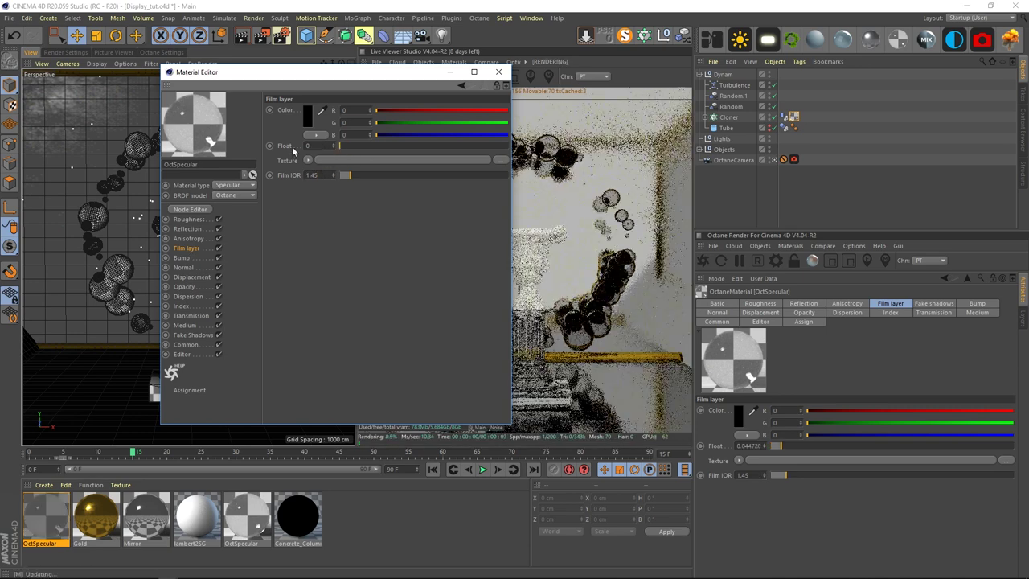
Step: Review the Opacity, Displacement and Normal channels of the OctSpecular material, and close the Material Editor
{"action": "left_click_drag", "start_coordinate": [411, 82], "coordinate": [759, 145]}
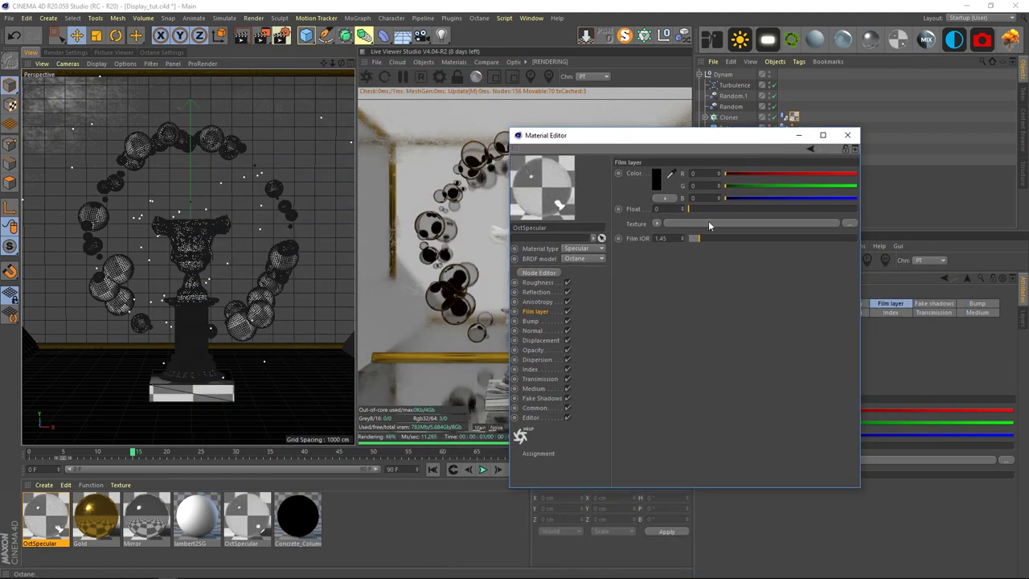
{"action": "left_click", "coordinate": [536, 350]}
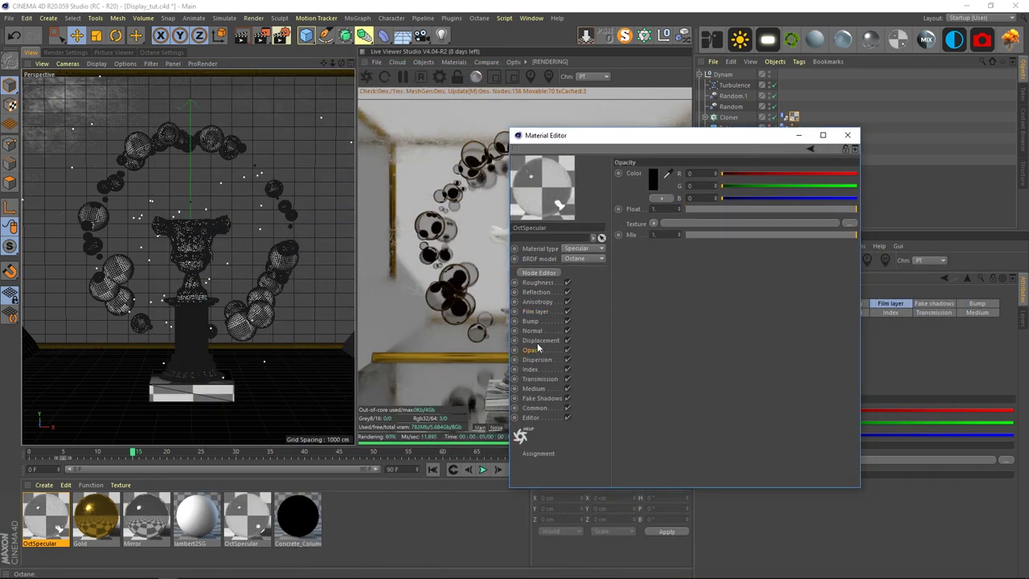
{"action": "left_click", "coordinate": [538, 341]}
{"action": "left_click", "coordinate": [535, 331]}
{"action": "left_click", "coordinate": [548, 339]}
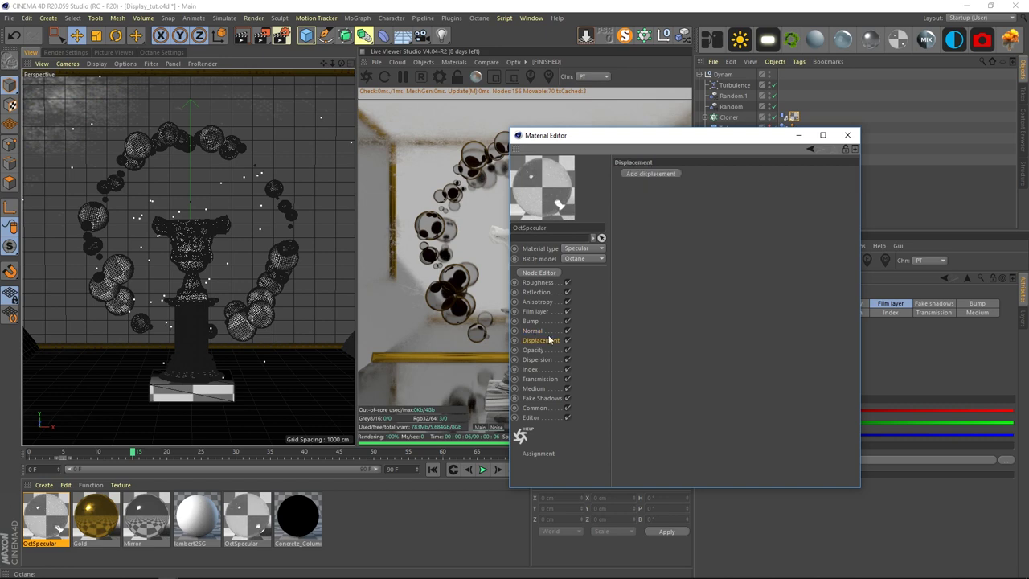
{"action": "left_click", "coordinate": [847, 135]}
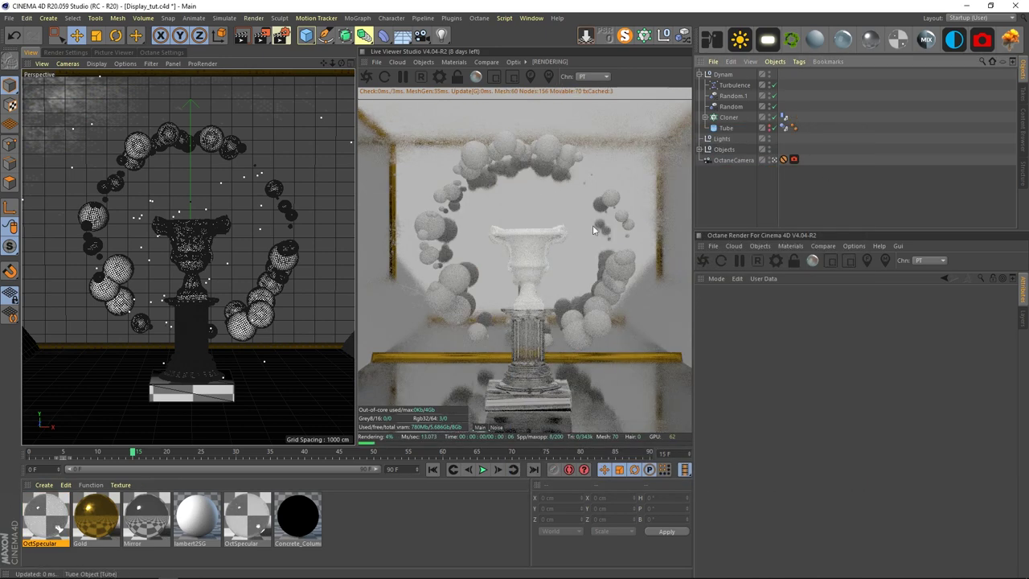
Step: Delete the Cloner's OctSpecular material and apply a newly created Octane Specular material to the Cloner instead
{"action": "key", "text": "Delete"}
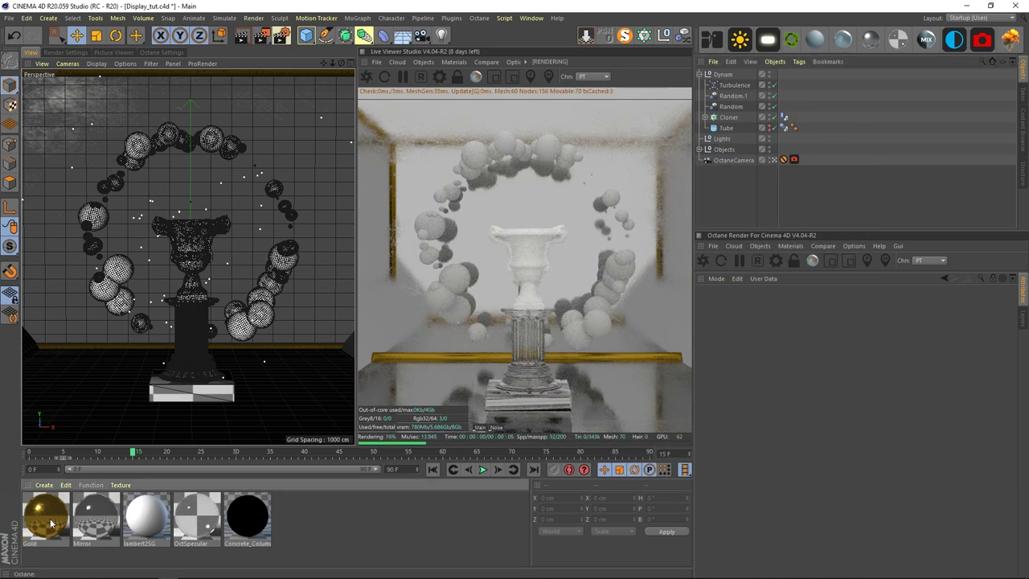
{"action": "left_click", "coordinate": [898, 39]}
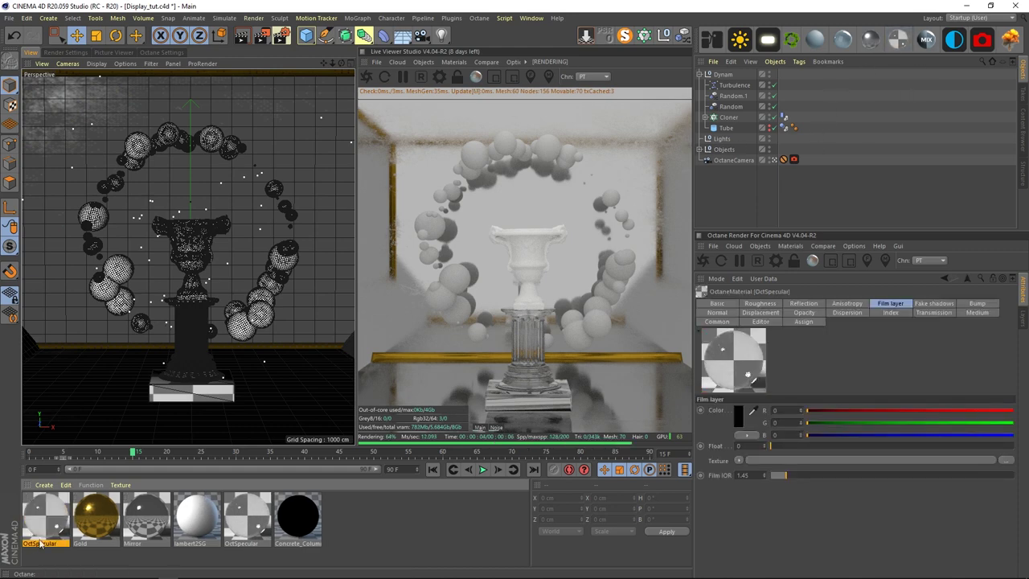
{"action": "left_click_drag", "start_coordinate": [731, 117], "coordinate": [730, 118]}
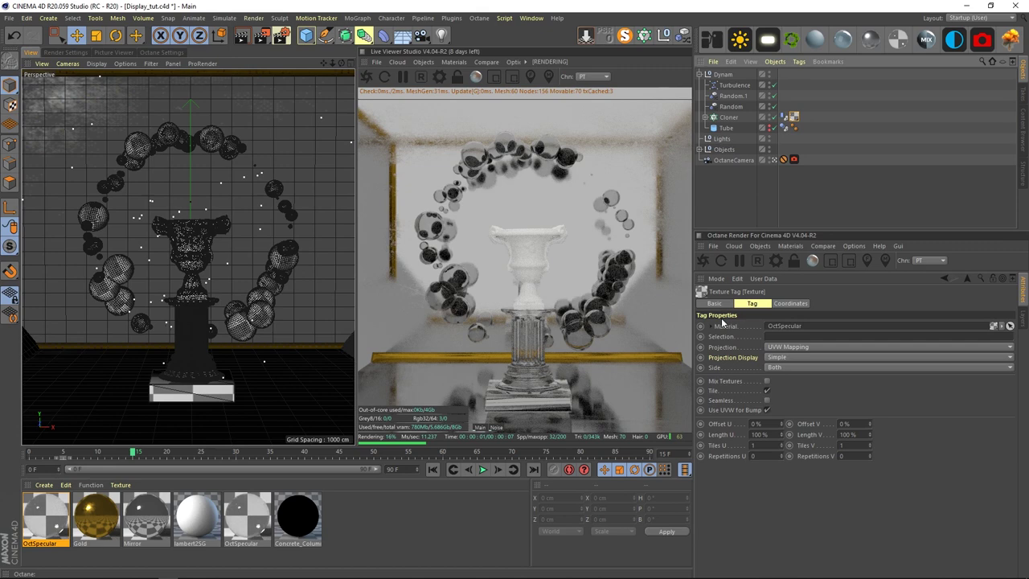
Step: Set the roughness of the Cloner's new OctSpecular material to 0.02 and close the Material Editor
{"action": "double_click", "coordinate": [57, 510]}
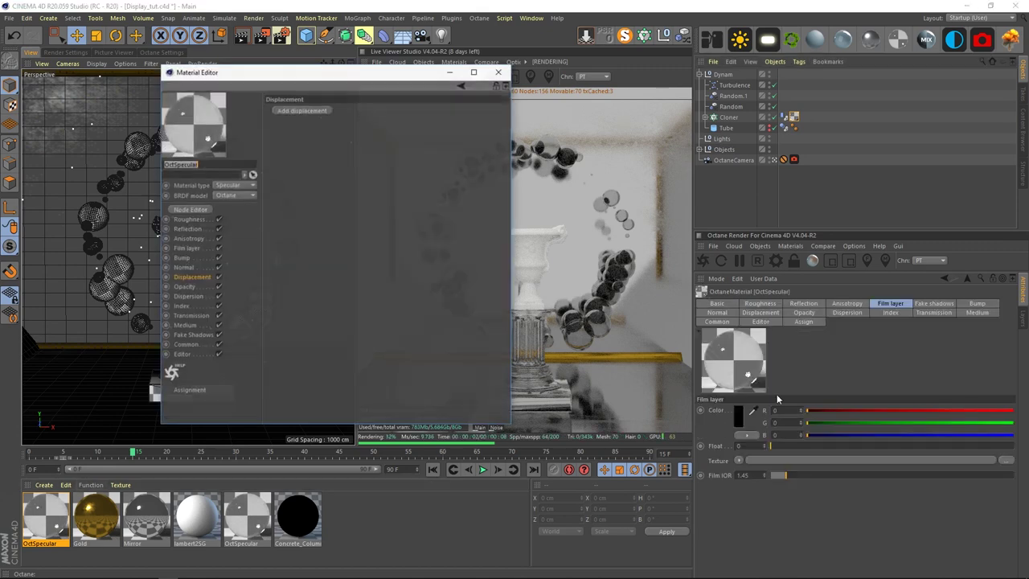
{"action": "left_click", "coordinate": [189, 219]}
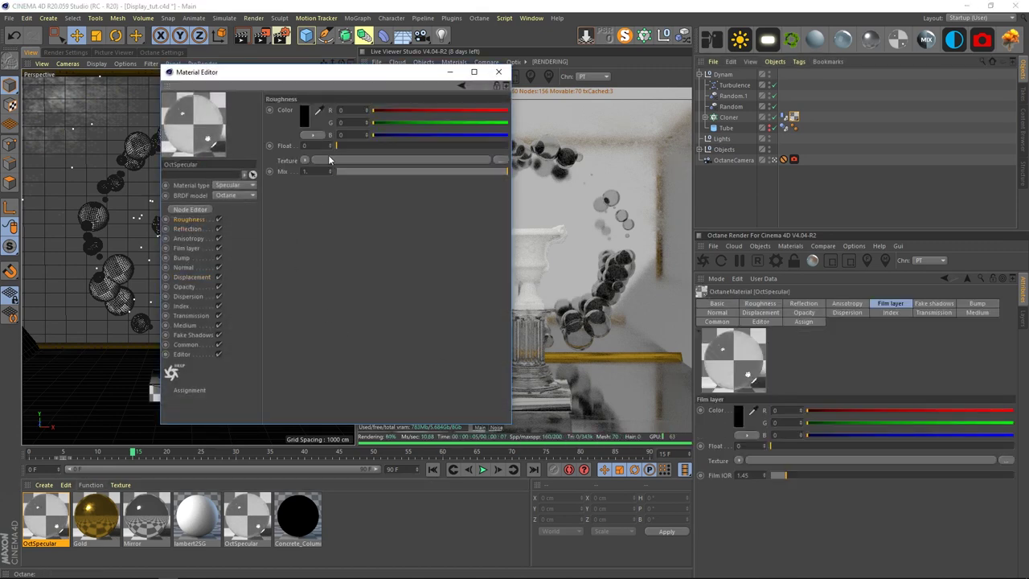
{"action": "left_click", "coordinate": [329, 144]}
{"action": "left_click", "coordinate": [329, 144]}
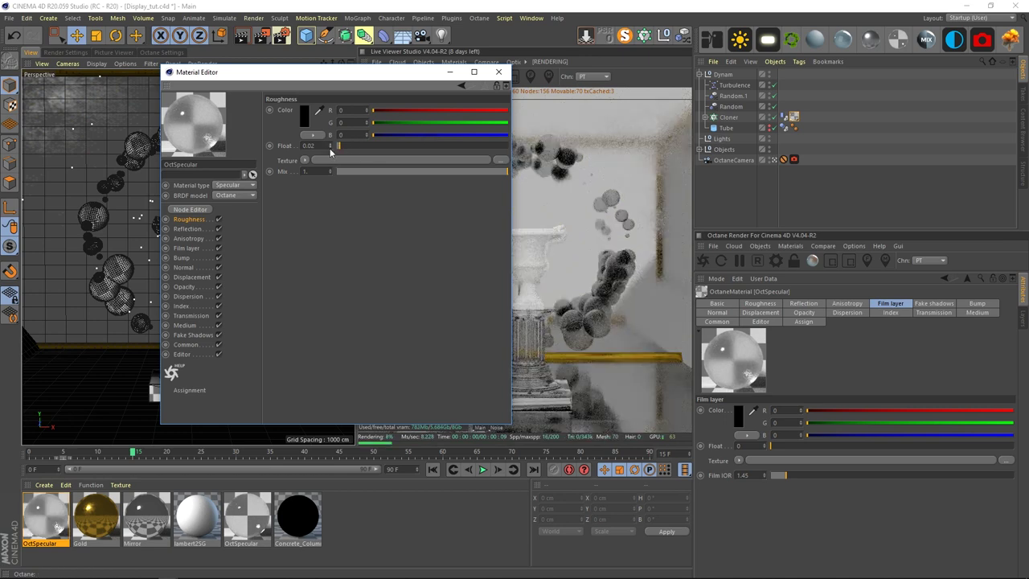
{"action": "left_click", "coordinate": [498, 72]}
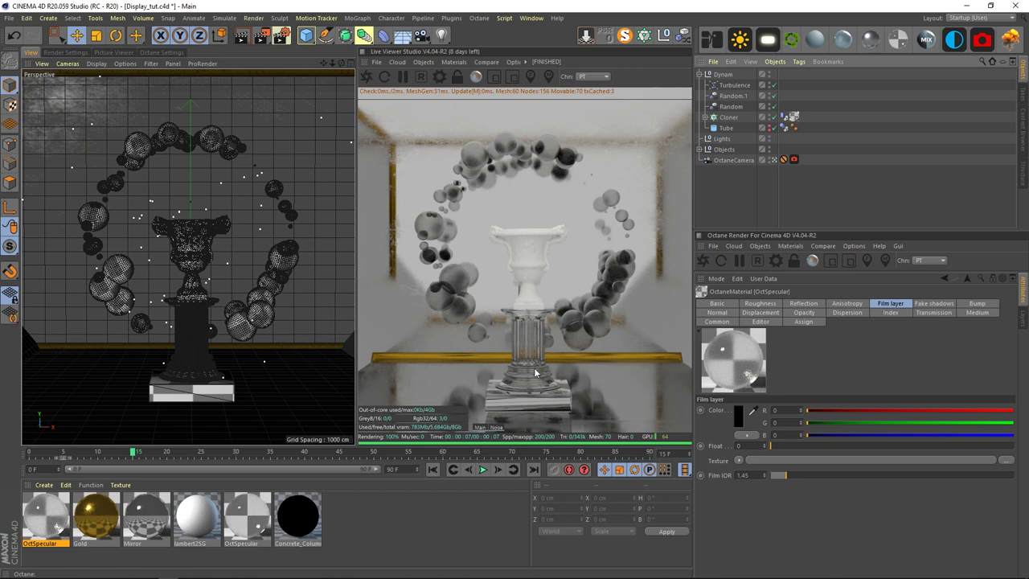
Step: Rename the other OctSpecular material, the one beside Concrete_Column, as SSS
{"action": "left_click", "coordinate": [255, 528]}
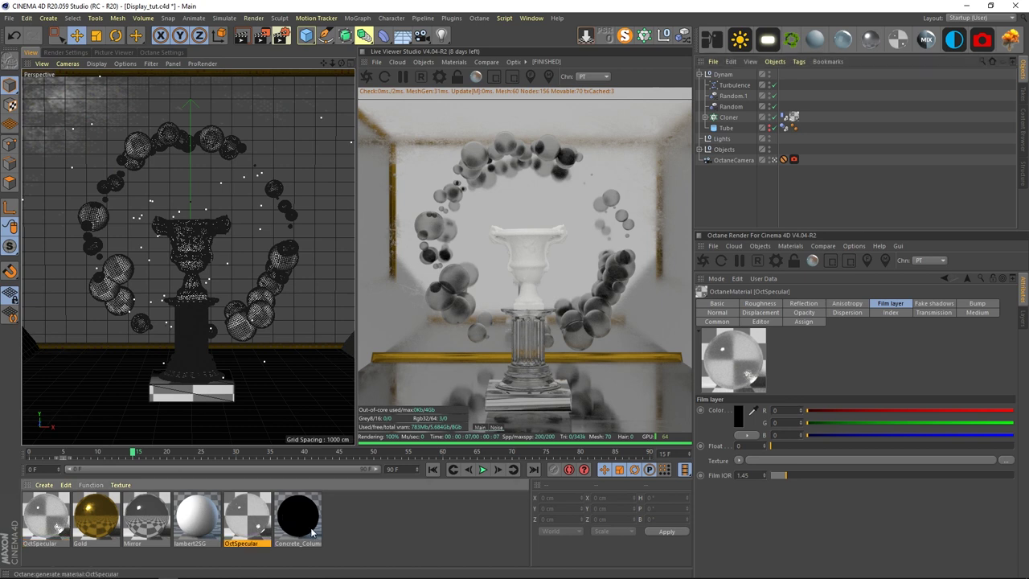
{"action": "left_click", "coordinate": [724, 304]}
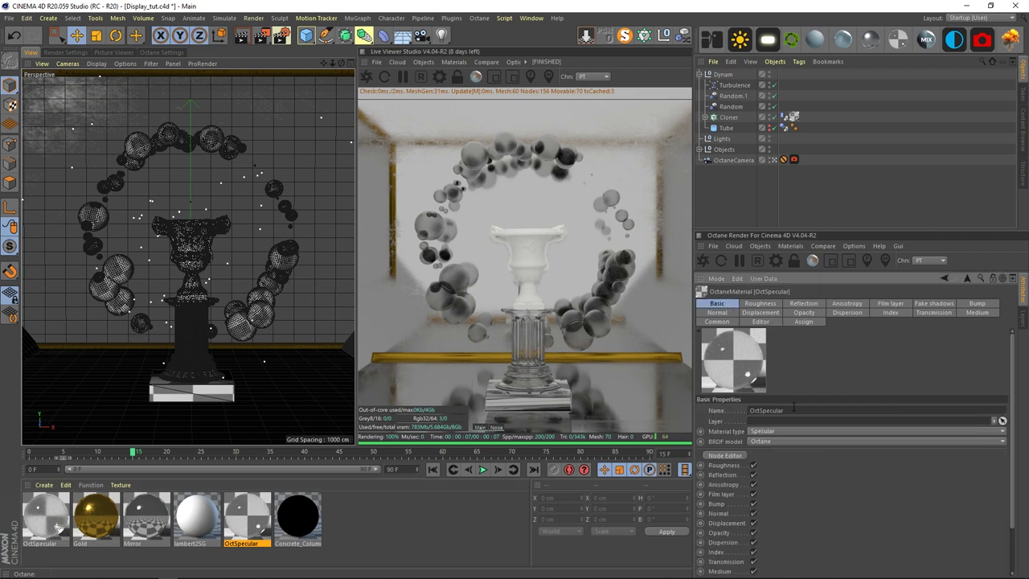
{"action": "type", "text": "SSS"}
{"action": "key", "text": "Return"}
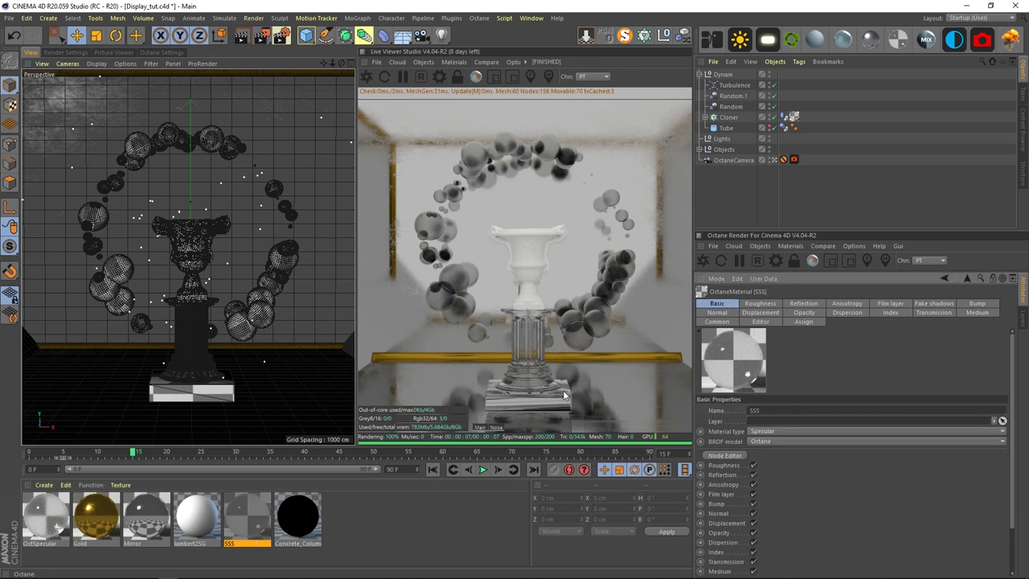
Step: Replace the vase's material in the Objects group with SSS, and expand ConcreteColumn.obj to show its parts
{"action": "left_click", "coordinate": [244, 521]}
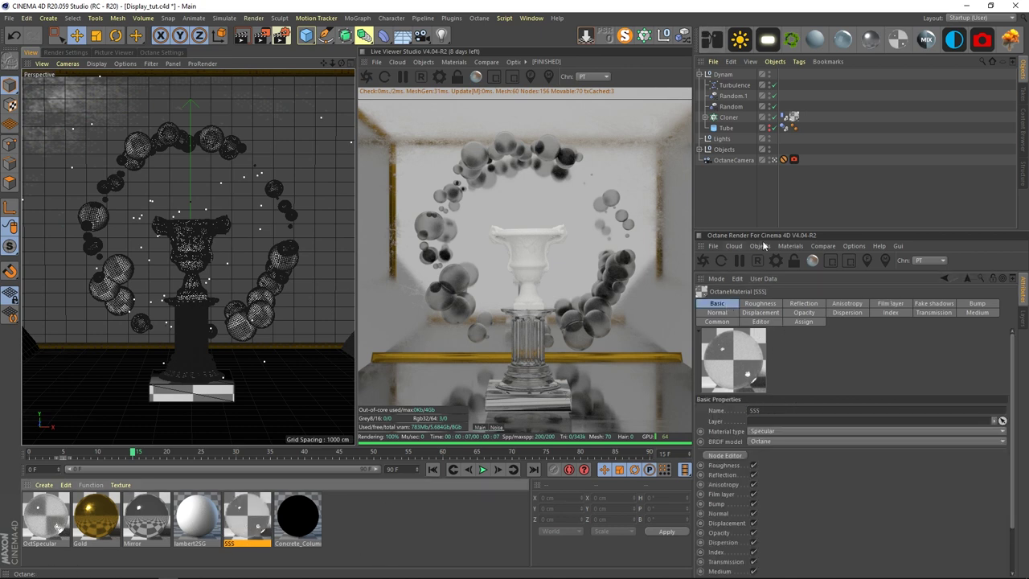
{"action": "left_click", "coordinate": [706, 149]}
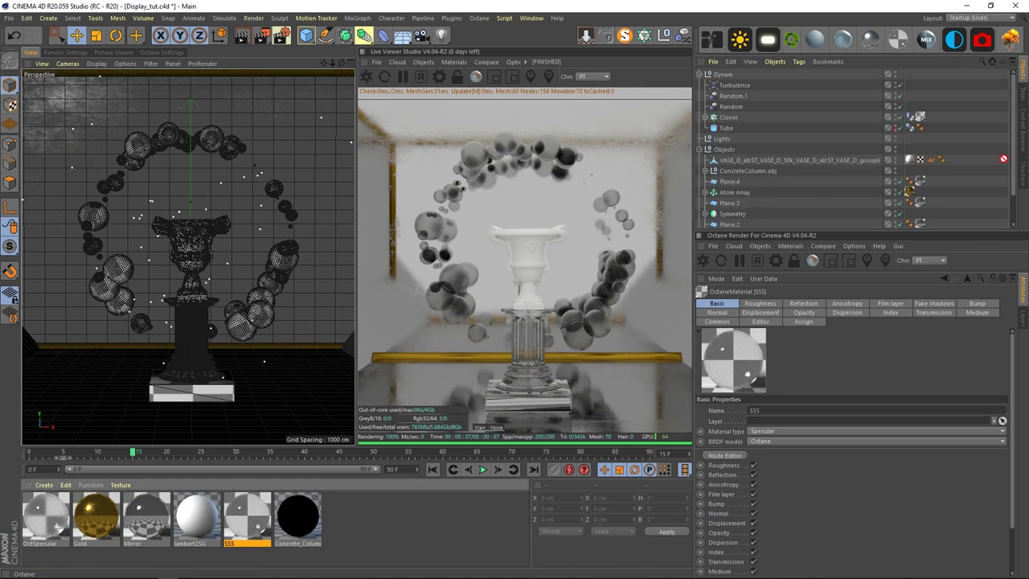
{"action": "left_click_drag", "start_coordinate": [909, 164], "coordinate": [909, 161]}
{"action": "left_click", "coordinate": [706, 172]}
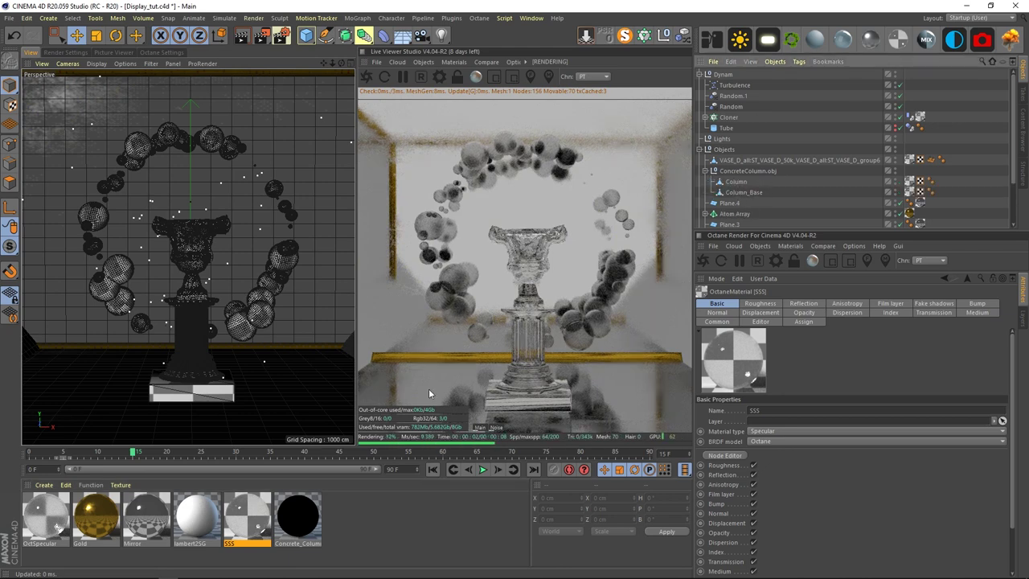
Step: Open the SSS material in the Octane Node Editor and dock the Live Viewer on the viewport's other side, keeping the render and nodes visible
{"action": "double_click", "coordinate": [260, 528]}
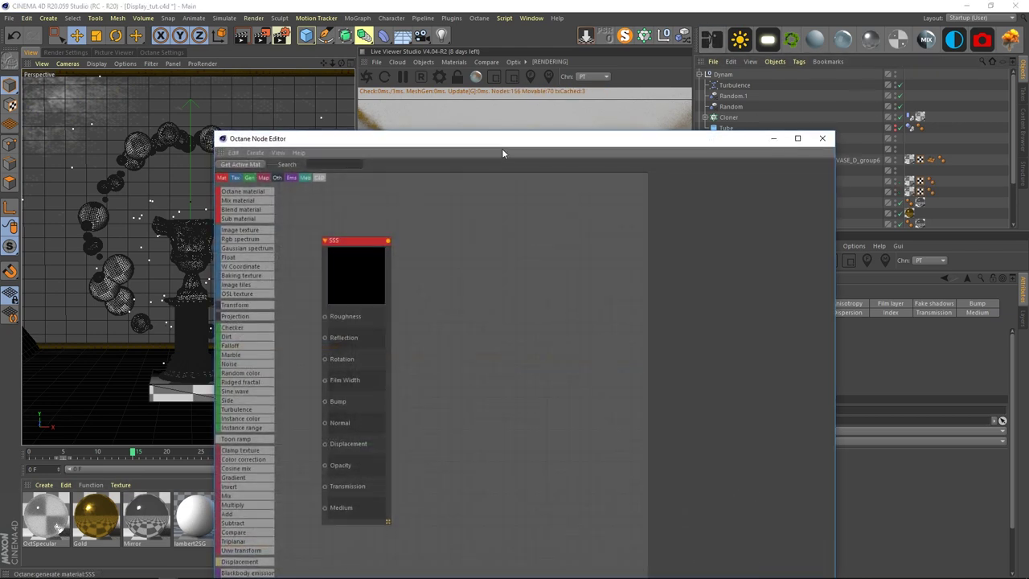
{"action": "left_click_drag", "start_coordinate": [561, 77], "coordinate": [632, 166]}
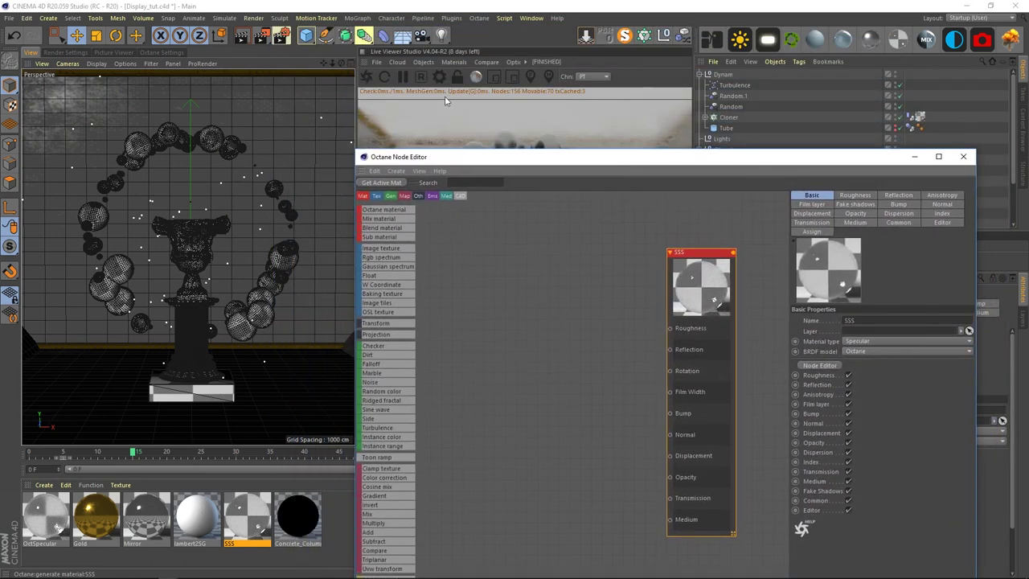
{"action": "left_click", "coordinate": [366, 63]}
{"action": "left_click", "coordinate": [389, 66]}
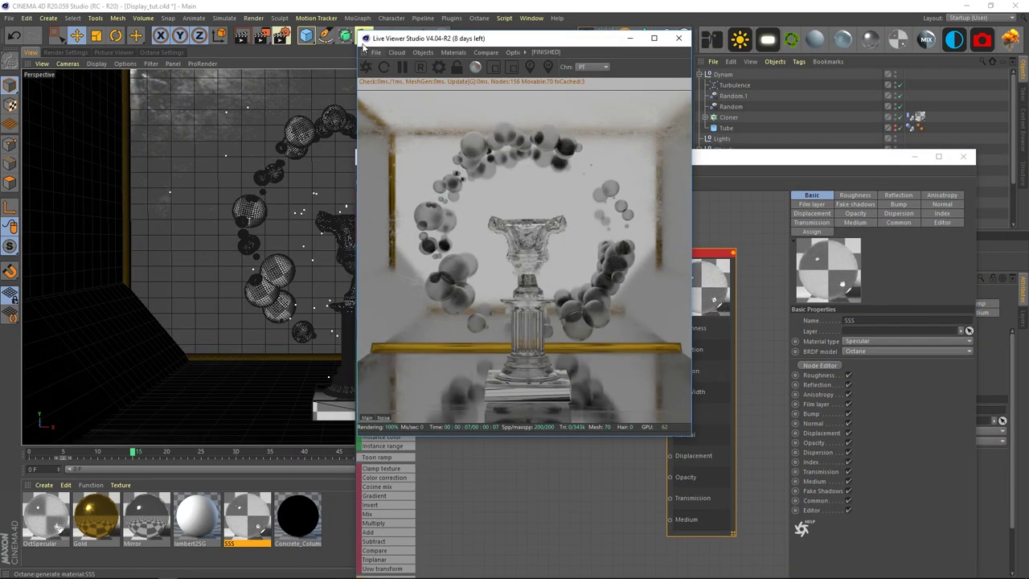
{"action": "left_click_drag", "start_coordinate": [363, 53], "coordinate": [72, 132]}
{"action": "left_click_drag", "start_coordinate": [496, 156], "coordinate": [516, 26]}
{"action": "mouse_move", "coordinate": [719, 169]}
{"action": "left_mouse_down"}
{"action": "mouse_move", "coordinate": [566, 165]}
{"action": "mouse_move", "coordinate": [764, 161]}
{"action": "mouse_move", "coordinate": [730, 161]}
{"action": "left_mouse_up"}
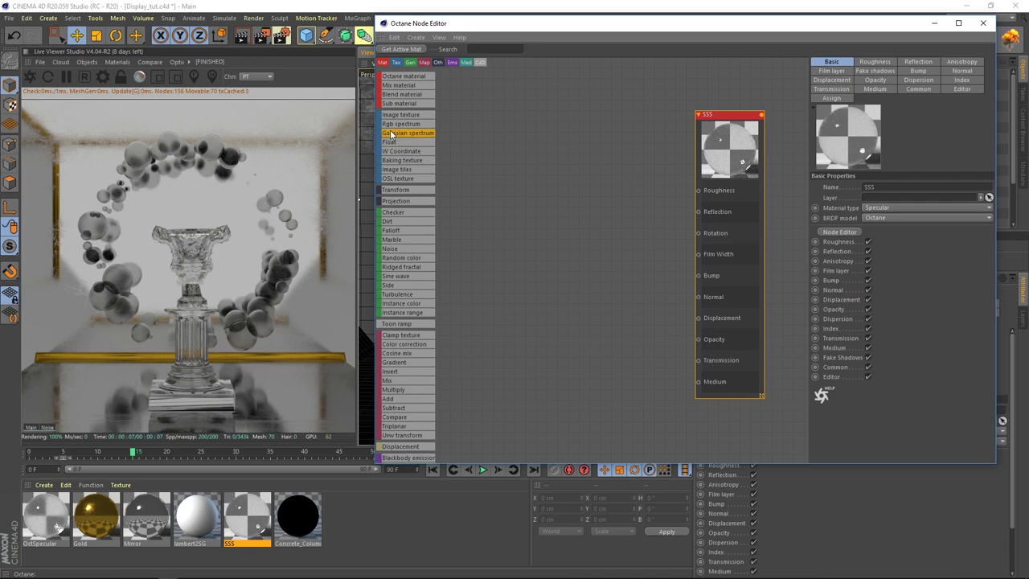
Step: Add a Scattering medium node and connect it to the SSS material's Medium input
{"action": "scroll", "coordinate": [411, 365], "scroll_direction": "down", "scroll_amount": 3}
{"action": "scroll", "coordinate": [414, 354], "scroll_direction": "down", "scroll_amount": 1}
{"action": "left_click_drag", "start_coordinate": [417, 384], "coordinate": [697, 382]}
{"action": "left_click_drag", "start_coordinate": [603, 366], "coordinate": [602, 371]}
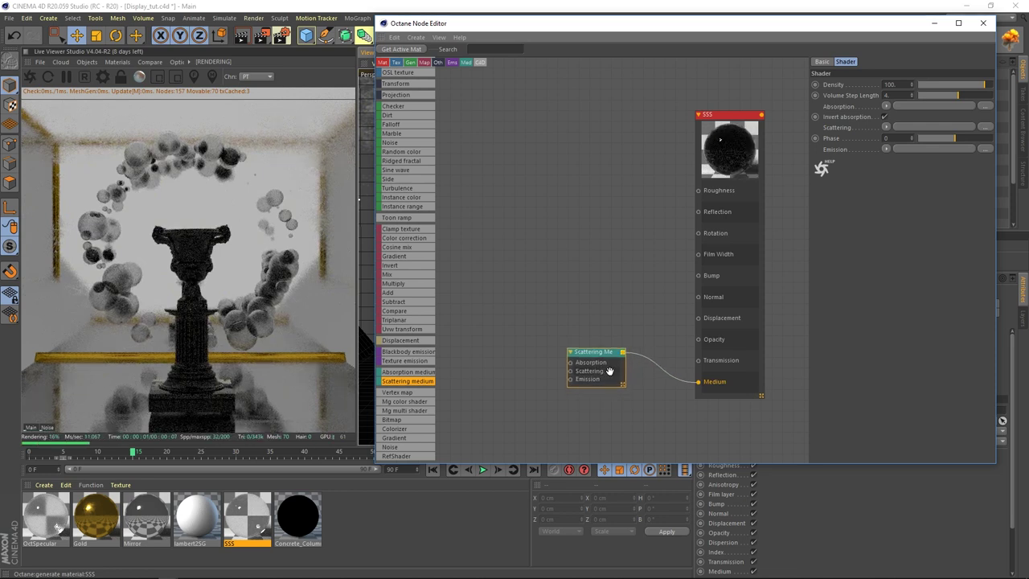
Step: Add three Rgb spectrum nodes and connect them to the material's Transmission and the scattering medium's Absorption and Scattering inputs
{"action": "scroll", "coordinate": [424, 153], "scroll_direction": "up", "scroll_amount": 3}
{"action": "left_click_drag", "start_coordinate": [414, 114], "coordinate": [625, 304]}
{"action": "left_click_drag", "start_coordinate": [508, 350], "coordinate": [531, 356]}
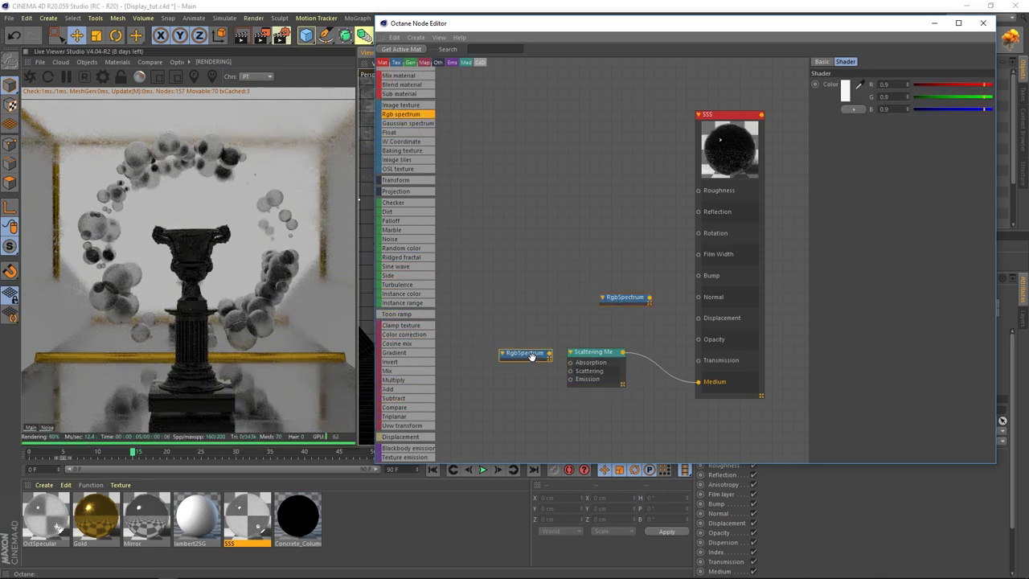
{"action": "left_click_drag", "start_coordinate": [649, 297], "coordinate": [698, 360]}
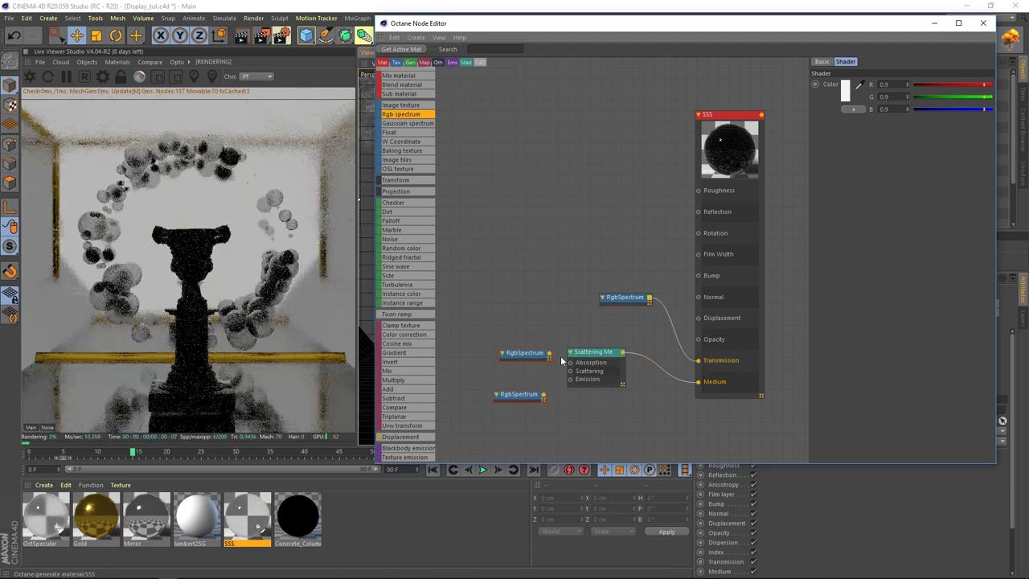
{"action": "left_click_drag", "start_coordinate": [570, 364], "coordinate": [571, 364]}
{"action": "left_click_drag", "start_coordinate": [544, 395], "coordinate": [571, 371]}
{"action": "left_click_drag", "start_coordinate": [522, 394], "coordinate": [522, 358]}
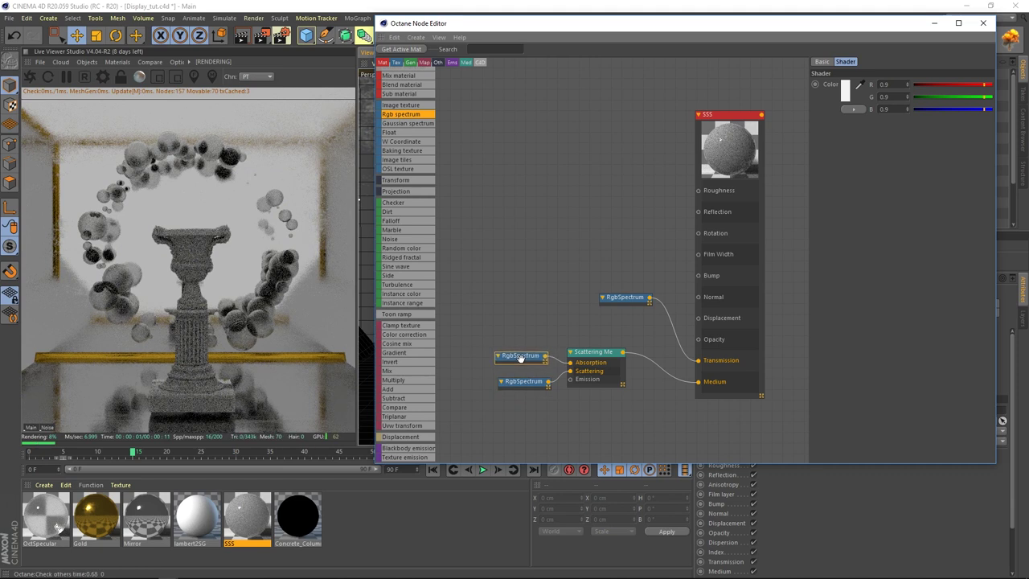
Step: Set the scattering medium's density to 25
{"action": "left_click", "coordinate": [531, 384]}
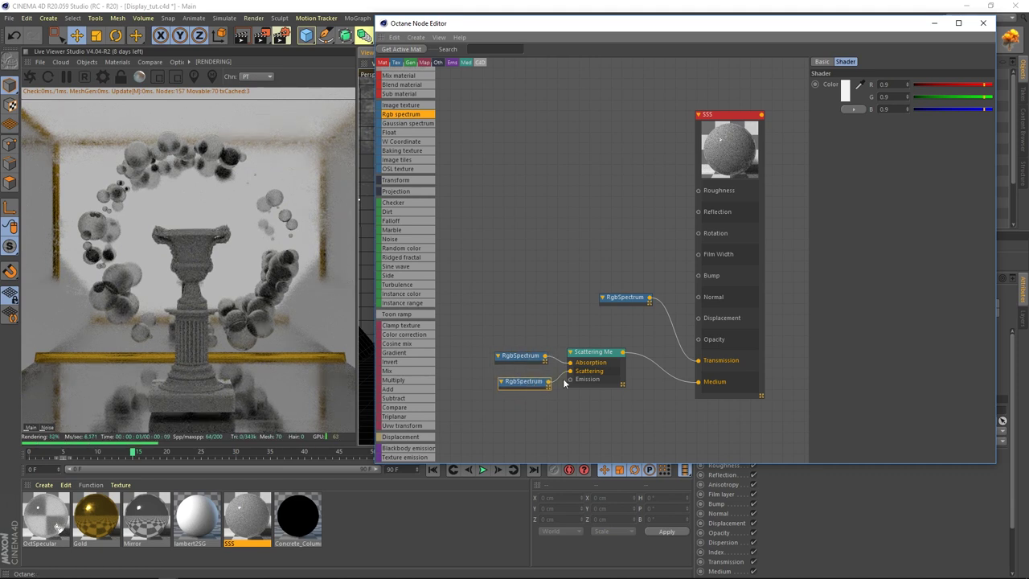
{"action": "left_click", "coordinate": [598, 371]}
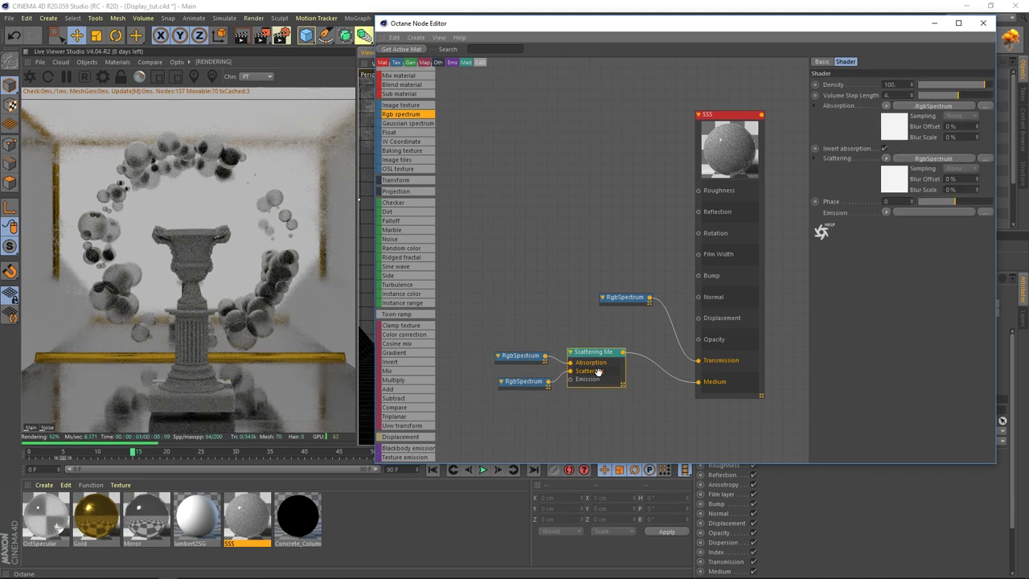
{"action": "left_click", "coordinate": [892, 129]}
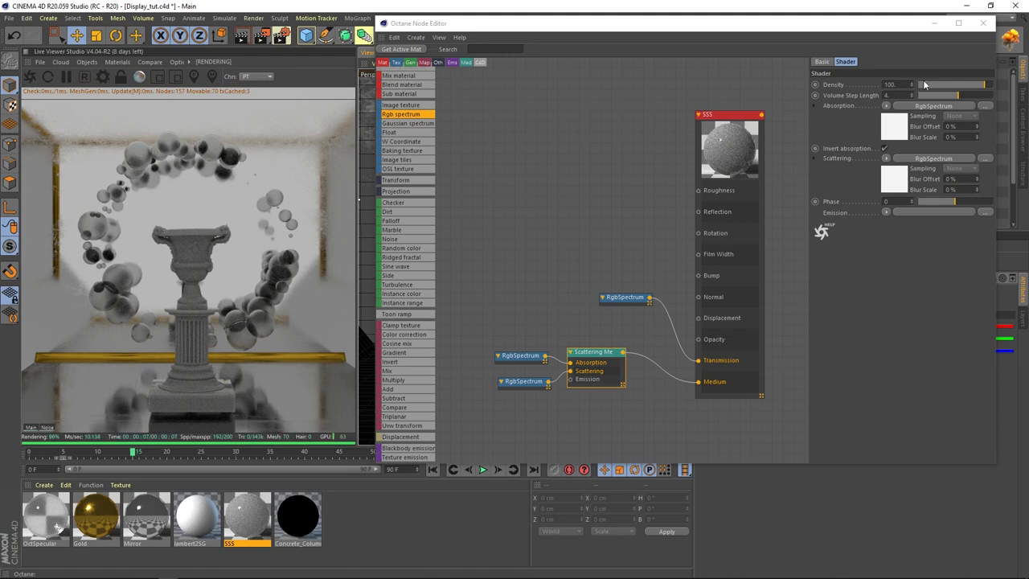
{"action": "left_click_drag", "start_coordinate": [899, 85], "coordinate": [831, 89]}
{"action": "type", "text": "25"}
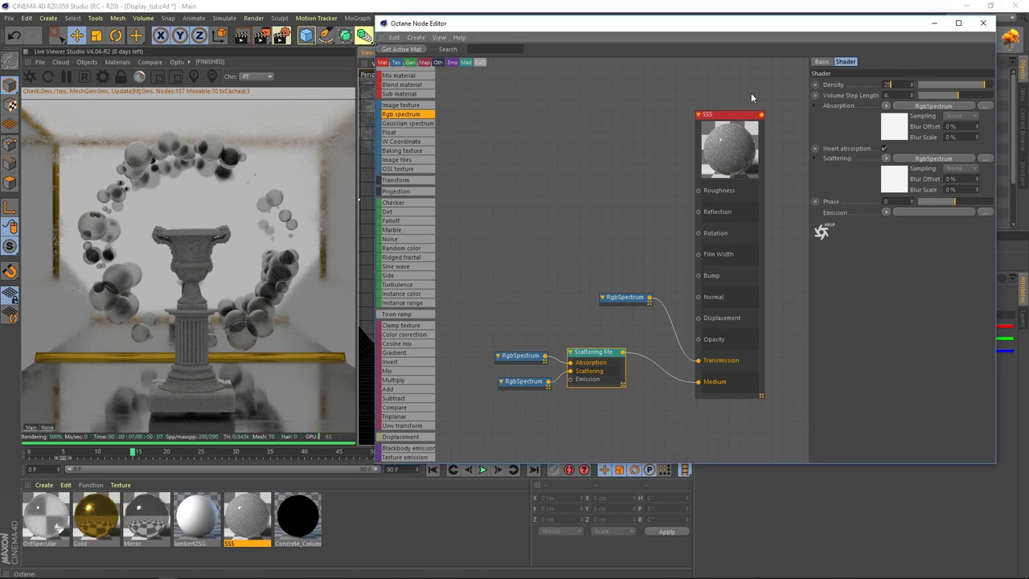
{"action": "key", "text": "Return"}
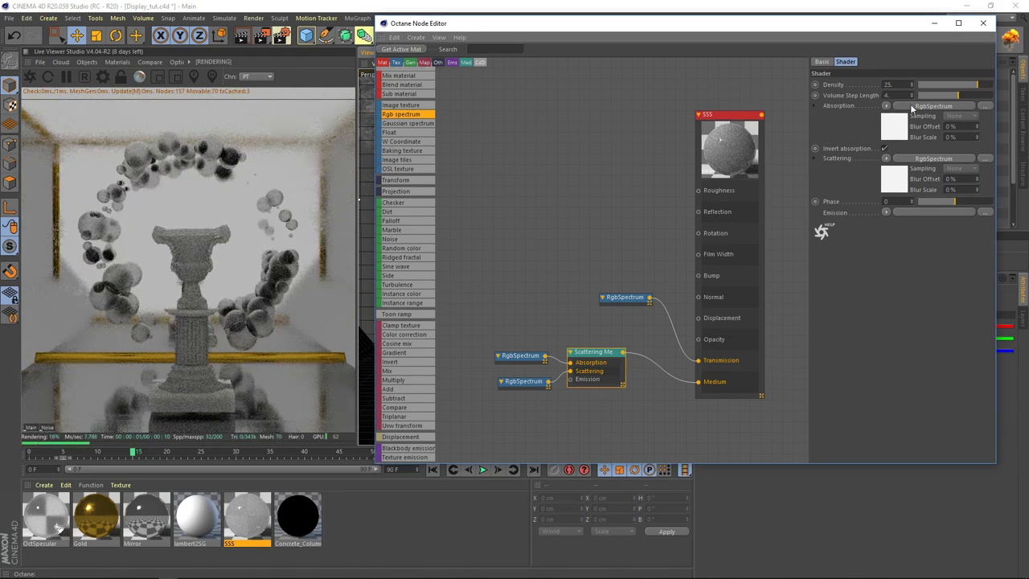
Step: Tint the RgbSpectrum node feeding Absorption a pale warm tone with a hue of about 42°
{"action": "left_click", "coordinate": [522, 359]}
{"action": "left_click", "coordinate": [845, 90]}
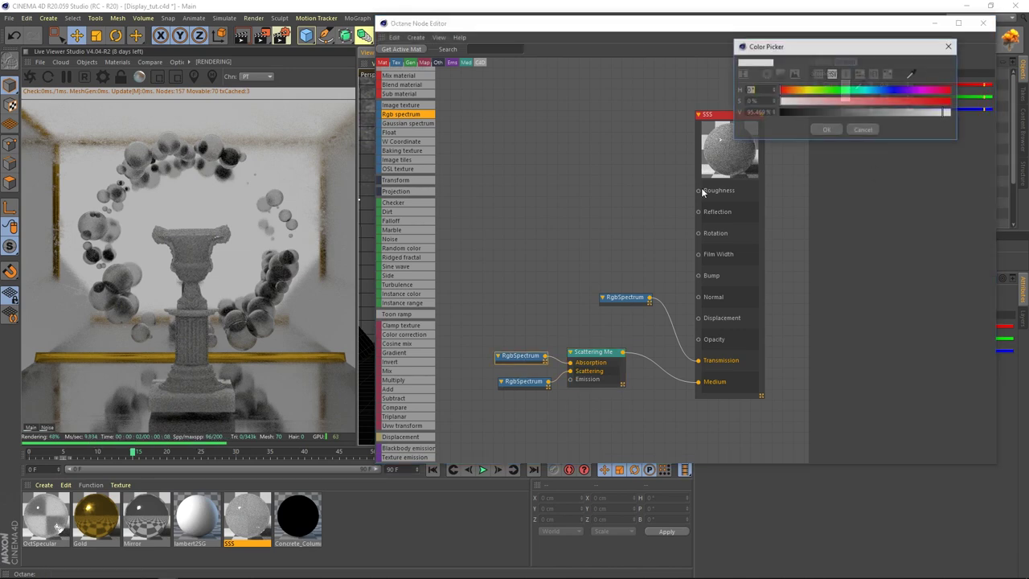
{"action": "left_click", "coordinate": [802, 91]}
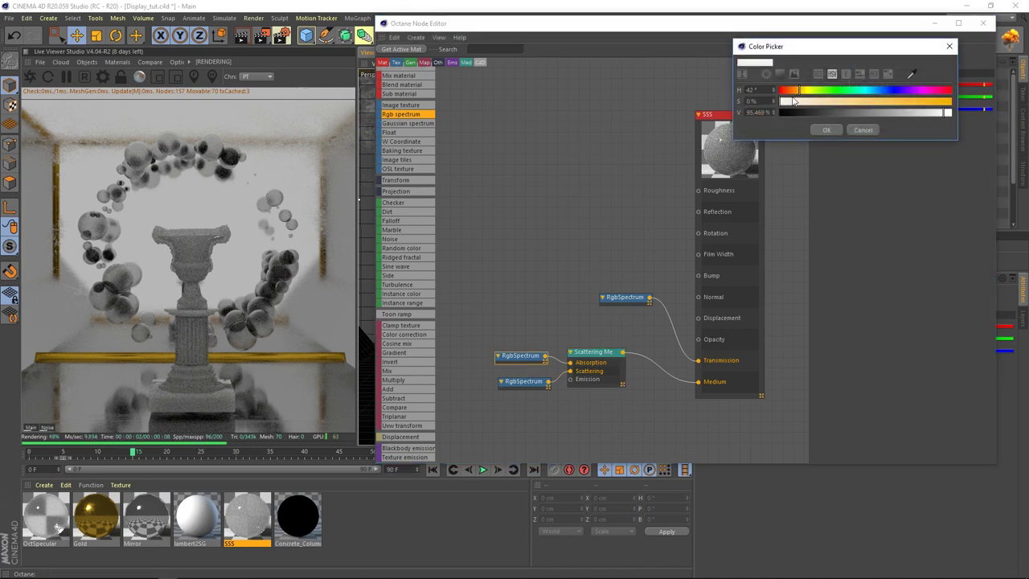
{"action": "left_click", "coordinate": [827, 129]}
Step: Tint the RgbSpectrum node feeding Scattering a pale warm tone with a hue of about 40°
{"action": "left_click", "coordinate": [523, 380]}
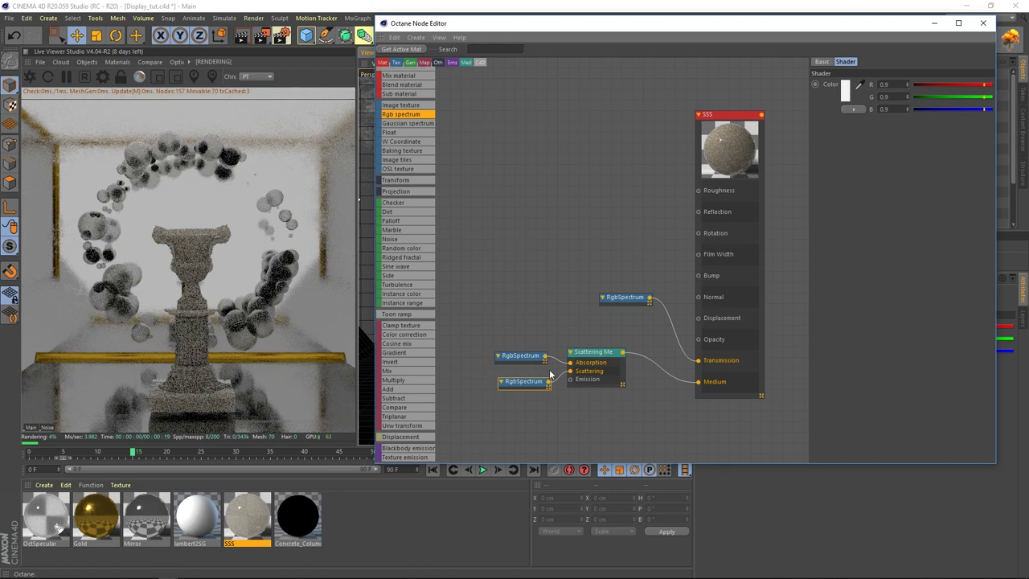
{"action": "left_click", "coordinate": [846, 91]}
{"action": "left_click", "coordinate": [802, 89]}
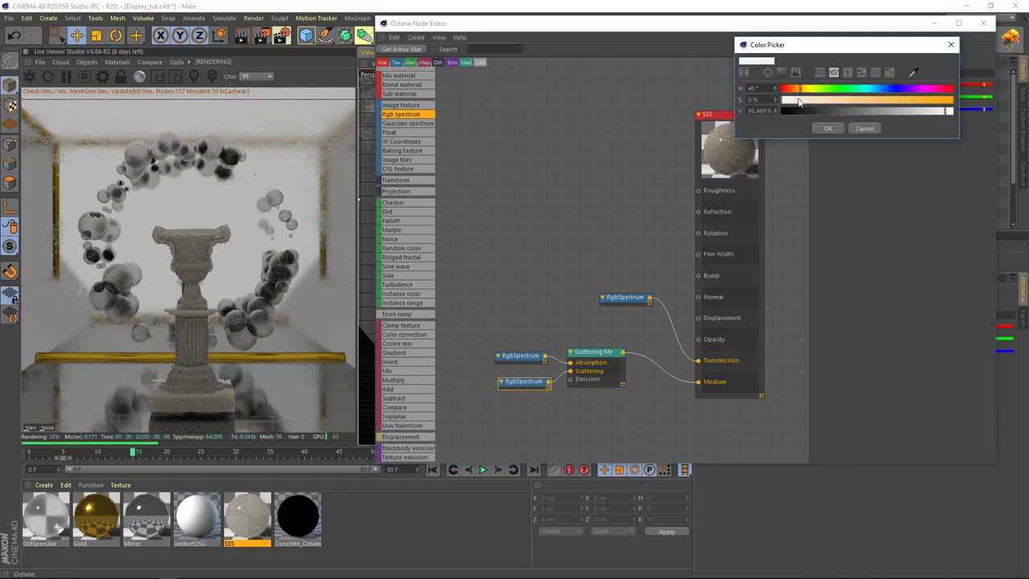
{"action": "left_click", "coordinate": [828, 128]}
Step: Tint the RgbSpectrum node feeding Transmission a pale warm tone with a hue of about 31°, and close the Node Editor
{"action": "left_click", "coordinate": [615, 299]}
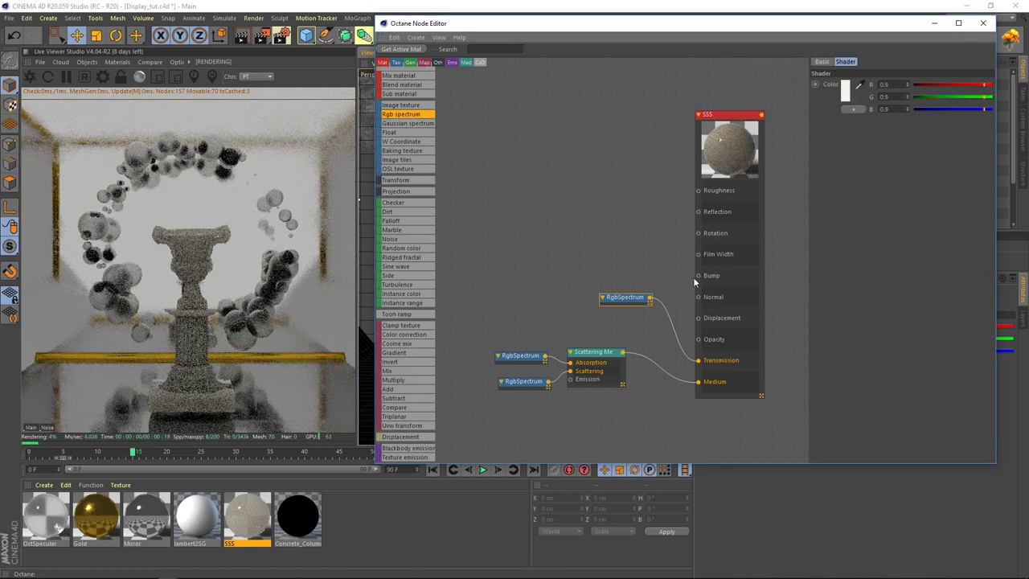
{"action": "left_click", "coordinate": [844, 95]}
{"action": "left_click", "coordinate": [791, 93]}
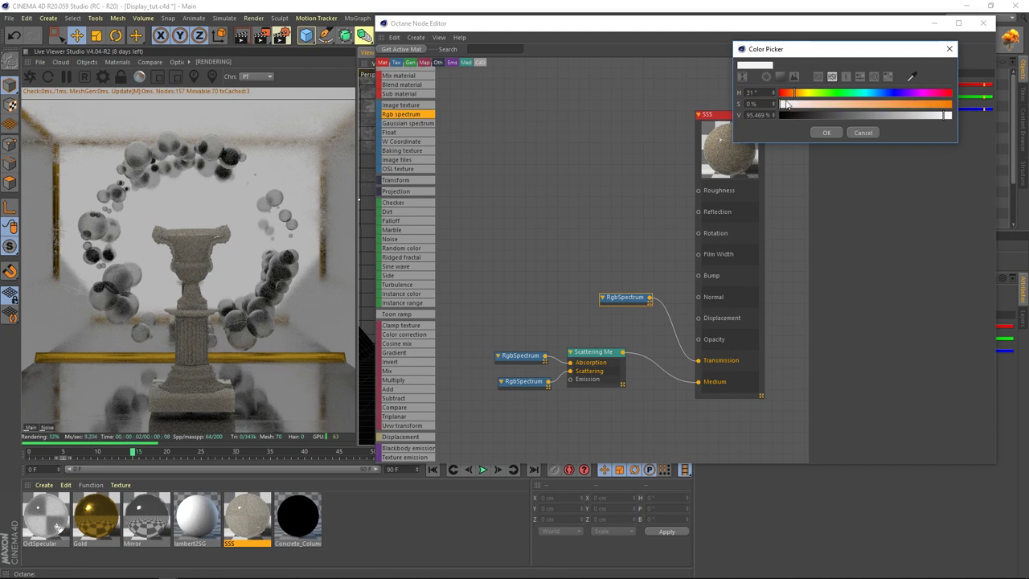
{"action": "left_click", "coordinate": [825, 132]}
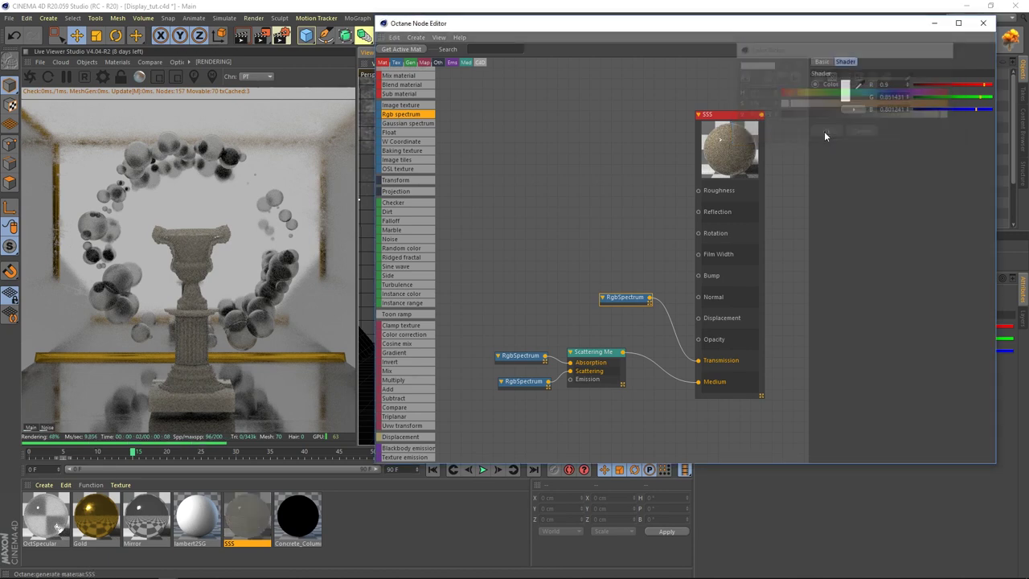
{"action": "left_click", "coordinate": [524, 271]}
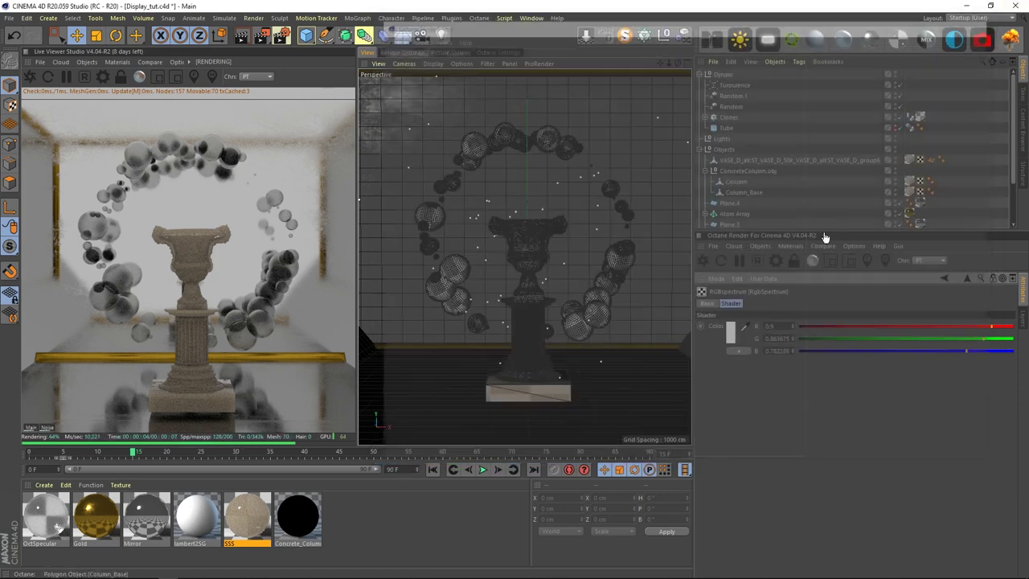
{"action": "left_click", "coordinate": [982, 23]}
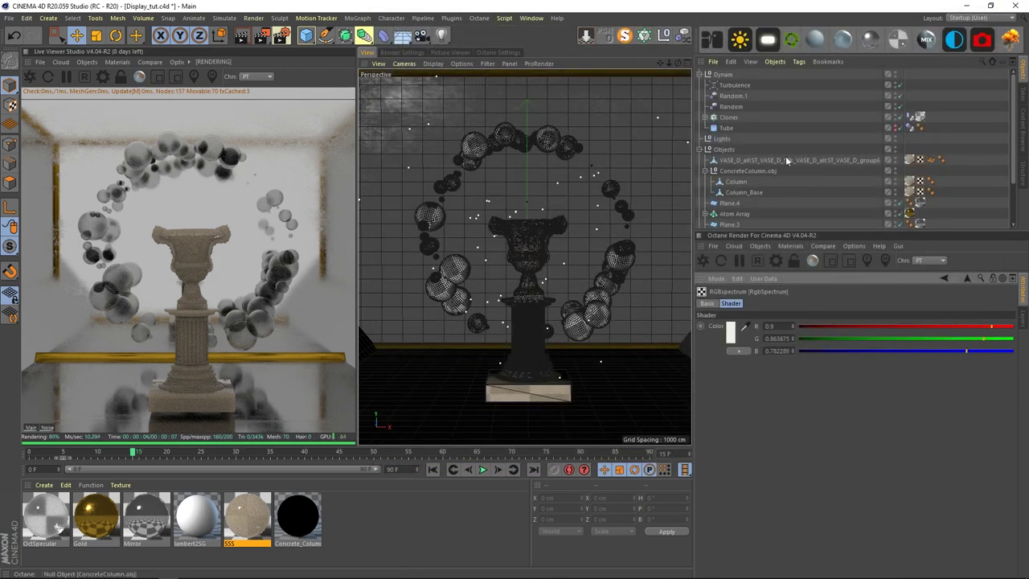
Step: Lower the vase and ConcreteColumn.obj together onto the floor in the Front view, to a Y position of about 45.9 cm
{"action": "left_click", "coordinate": [741, 161]}
{"action": "left_click", "coordinate": [741, 170], "text": "ctrl"}
{"action": "middle_click", "coordinate": [540, 314]}
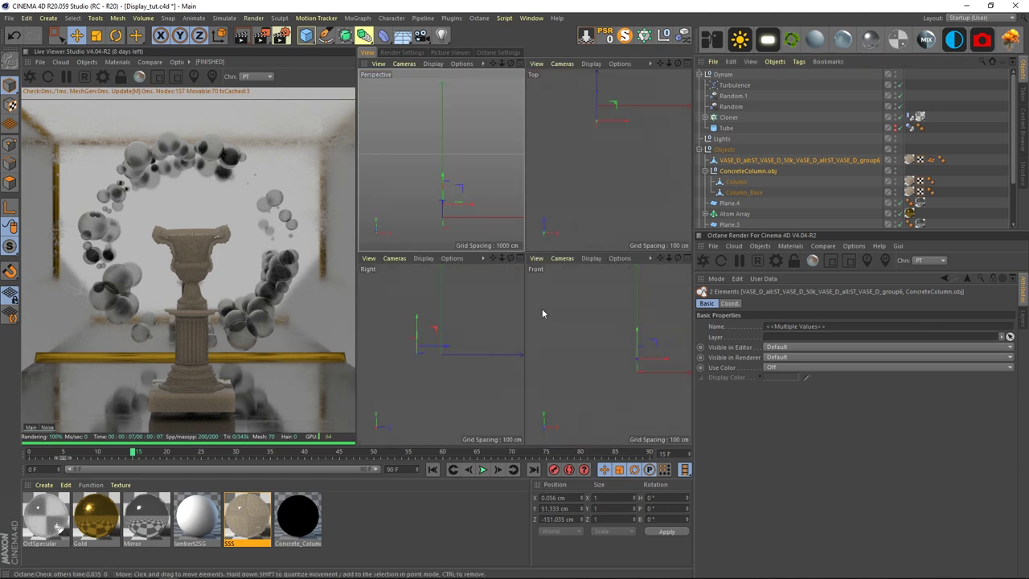
{"action": "scroll", "coordinate": [624, 344], "scroll_direction": "up", "scroll_amount": 10}
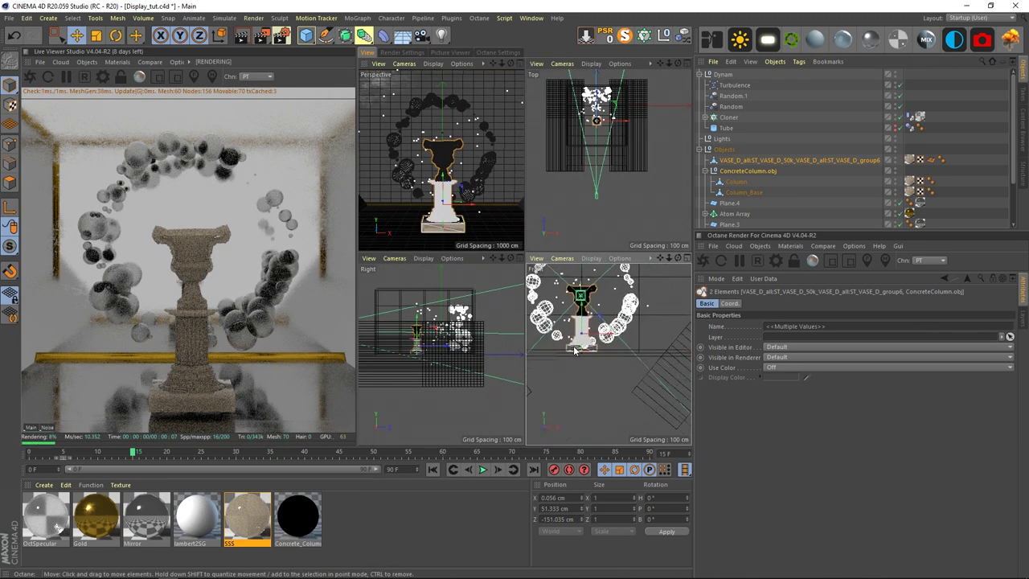
{"action": "left_click_drag", "start_coordinate": [598, 280], "coordinate": [599, 293]}
{"action": "scroll", "coordinate": [595, 361], "scroll_direction": "up", "scroll_amount": 3}
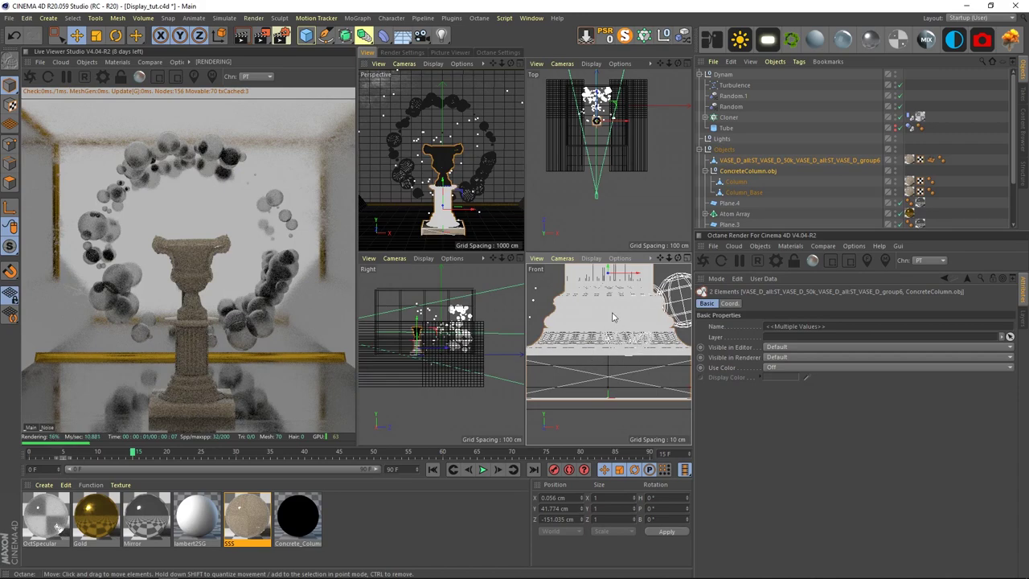
{"action": "left_click_drag", "start_coordinate": [617, 324], "coordinate": [617, 310]}
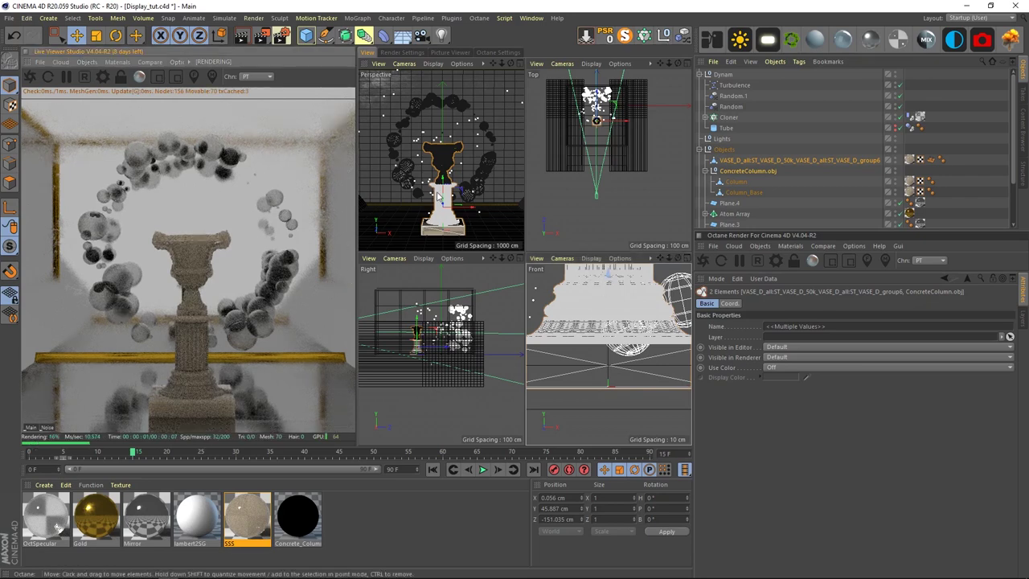
{"action": "middle_click", "coordinate": [438, 196]}
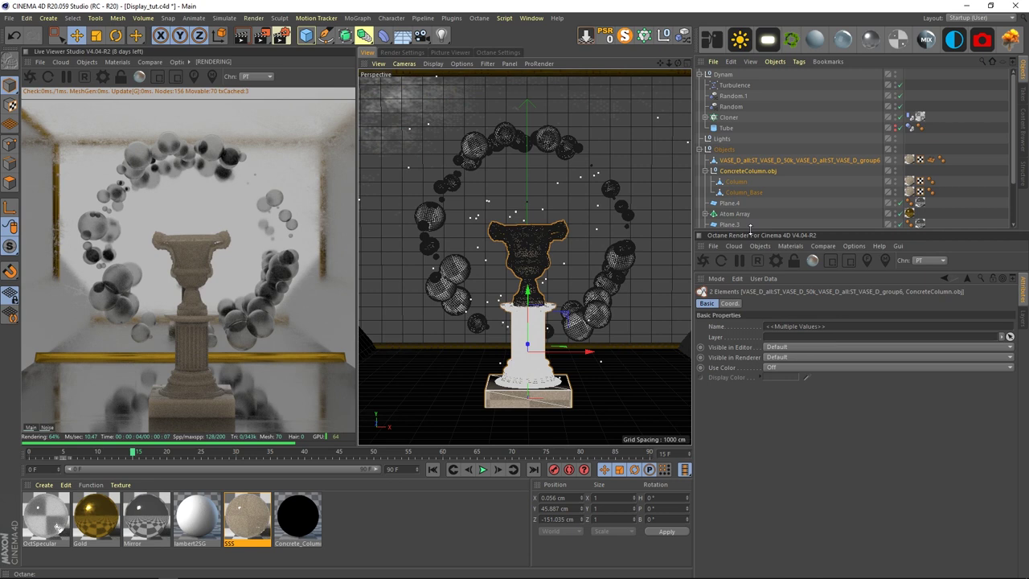
Step: Remove the unused materials from the scene and collapse the Objects and Dynam groups
{"action": "left_click", "coordinate": [705, 149]}
{"action": "left_click", "coordinate": [730, 189]}
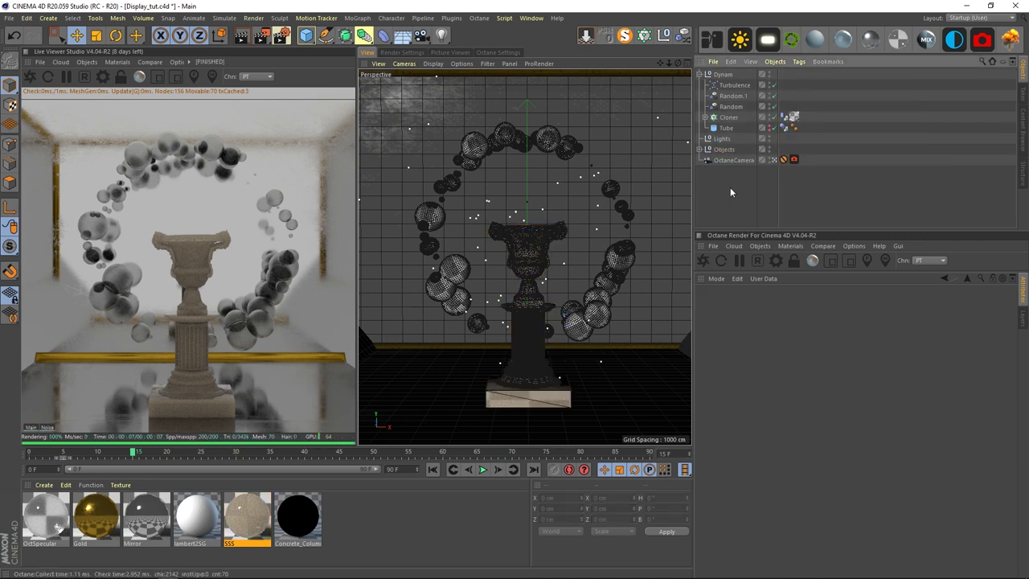
{"action": "left_click", "coordinate": [791, 245]}
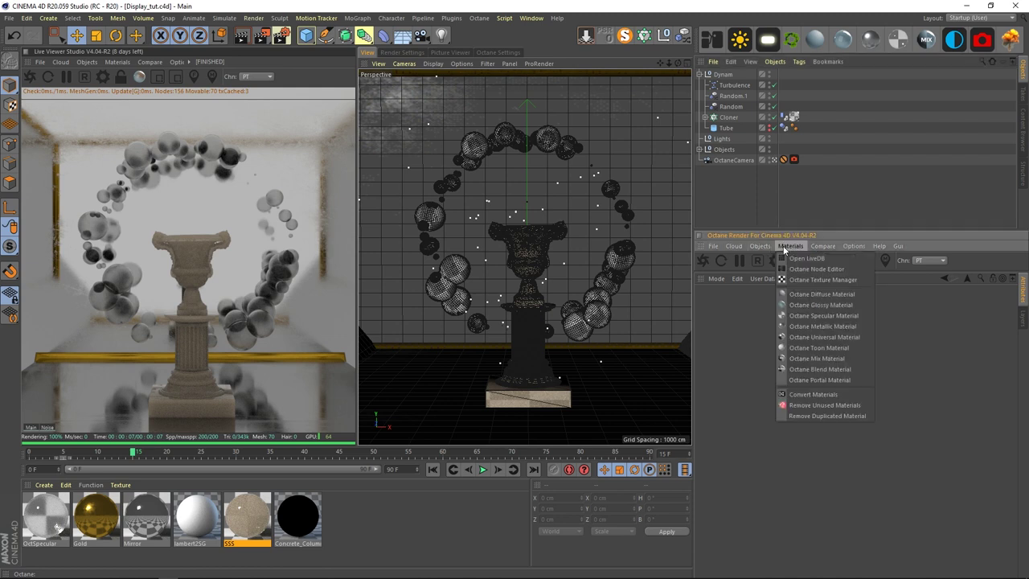
{"action": "left_click", "coordinate": [828, 405]}
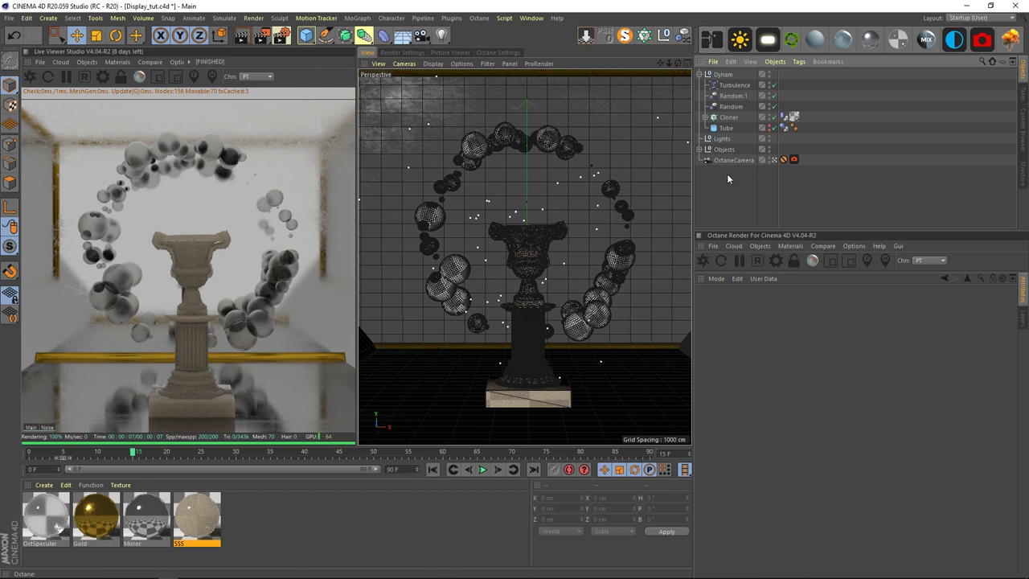
{"action": "left_click", "coordinate": [700, 75]}
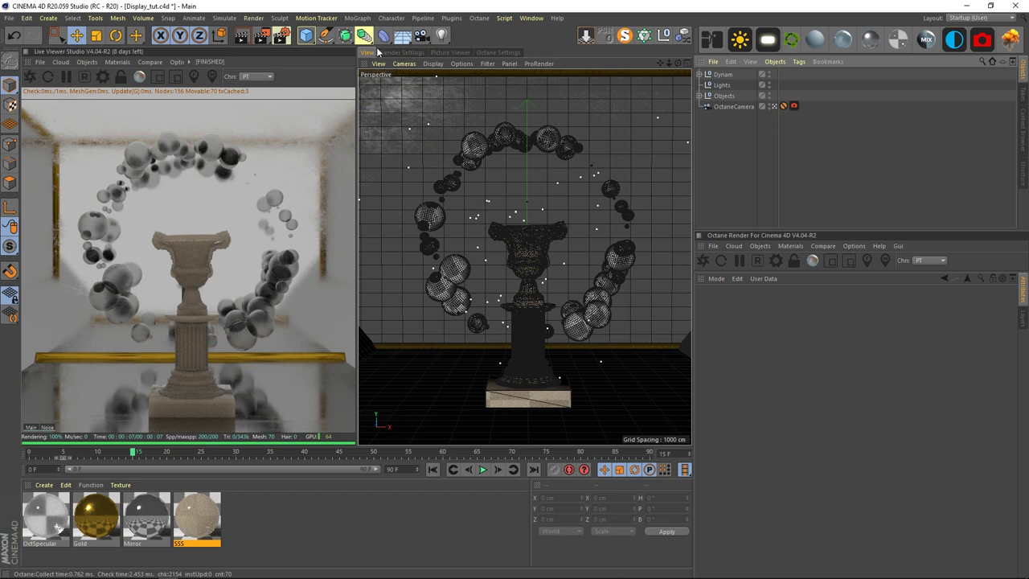
Step: Add an Octane area light to the scene and show the light object's General settings
{"action": "left_click", "coordinate": [479, 18]}
{"action": "left_click", "coordinate": [451, 17]}
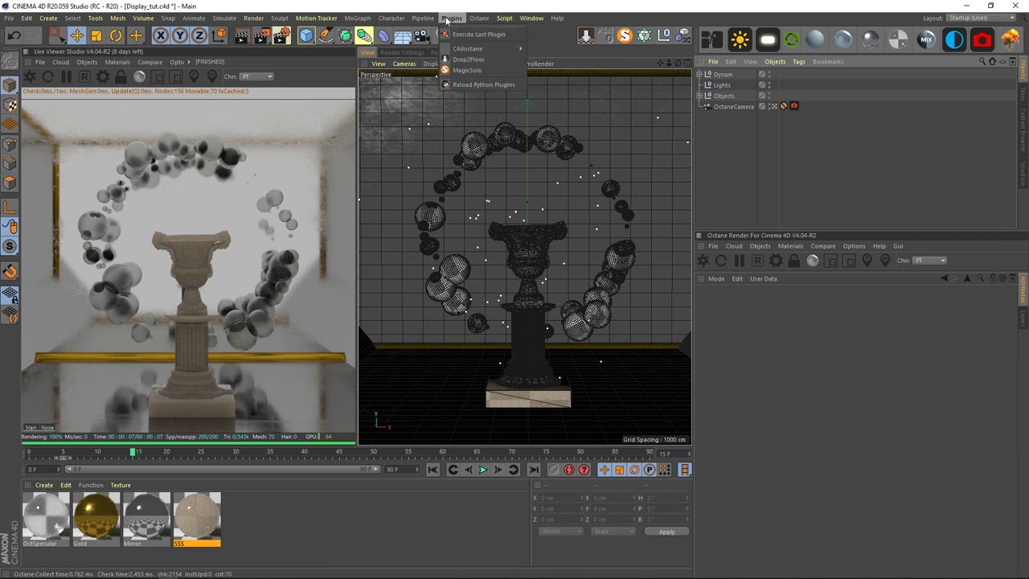
{"action": "left_click", "coordinate": [765, 40]}
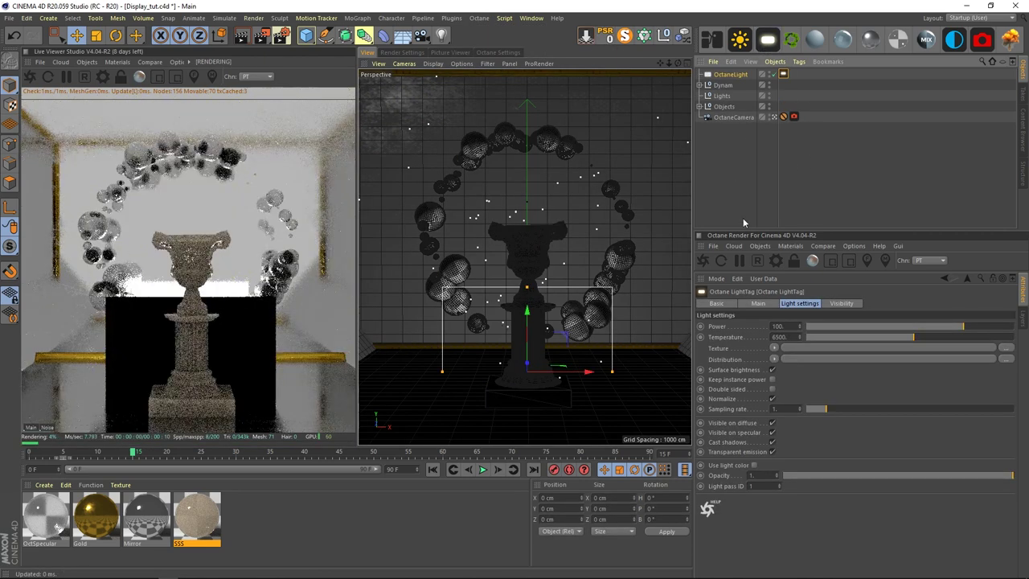
{"action": "left_click", "coordinate": [728, 74]}
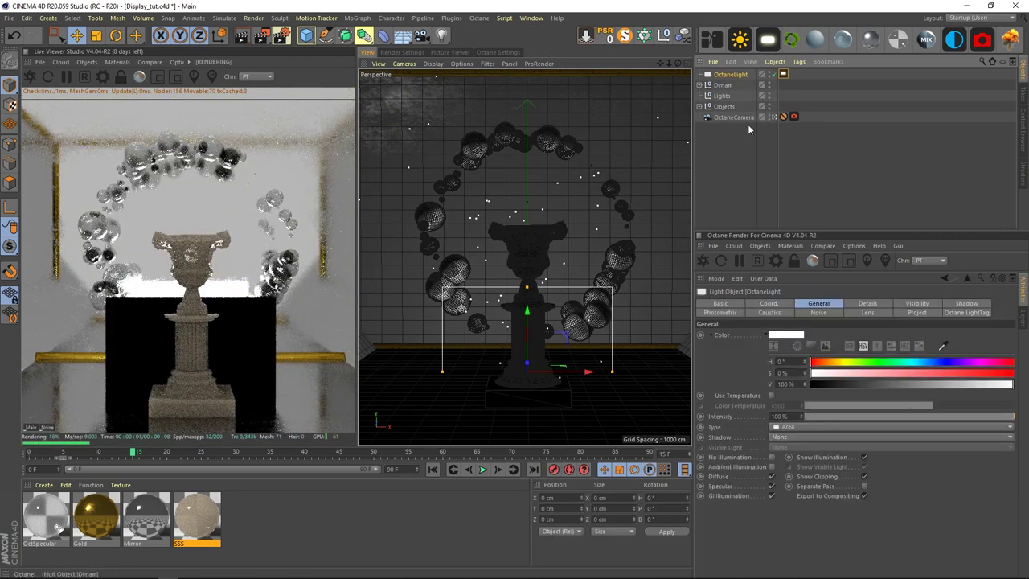
{"action": "left_click", "coordinate": [779, 305]}
{"action": "left_click", "coordinate": [820, 304]}
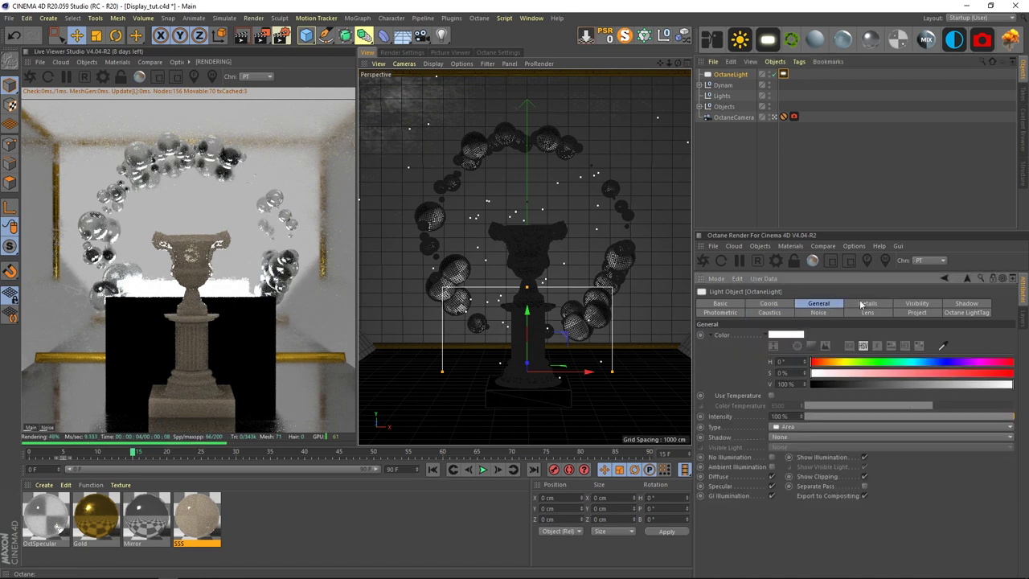
Step: Show the Details settings of the new area light
{"action": "left_click", "coordinate": [864, 304]}
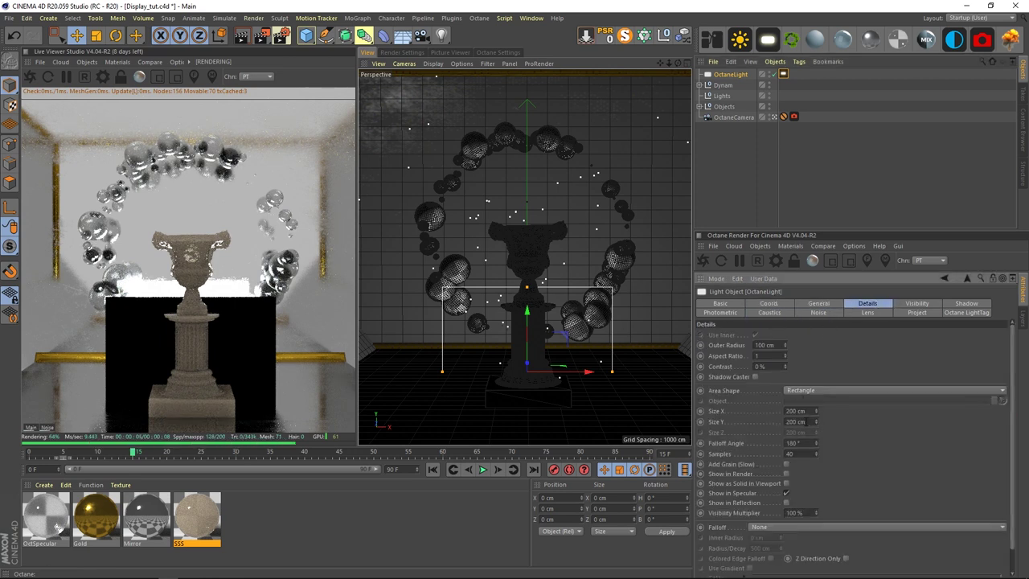
{"action": "left_click_drag", "start_coordinate": [807, 422], "coordinate": [691, 409]}
{"action": "type", "text": "300"}
{"action": "key", "text": "Return"}
{"action": "key", "text": "ctrl+z"}
Step: Set the area light's Size X to 300 cm
{"action": "left_click_drag", "start_coordinate": [807, 412], "coordinate": [650, 415]}
{"action": "type", "text": "3300"}
{"action": "key", "text": "Return"}
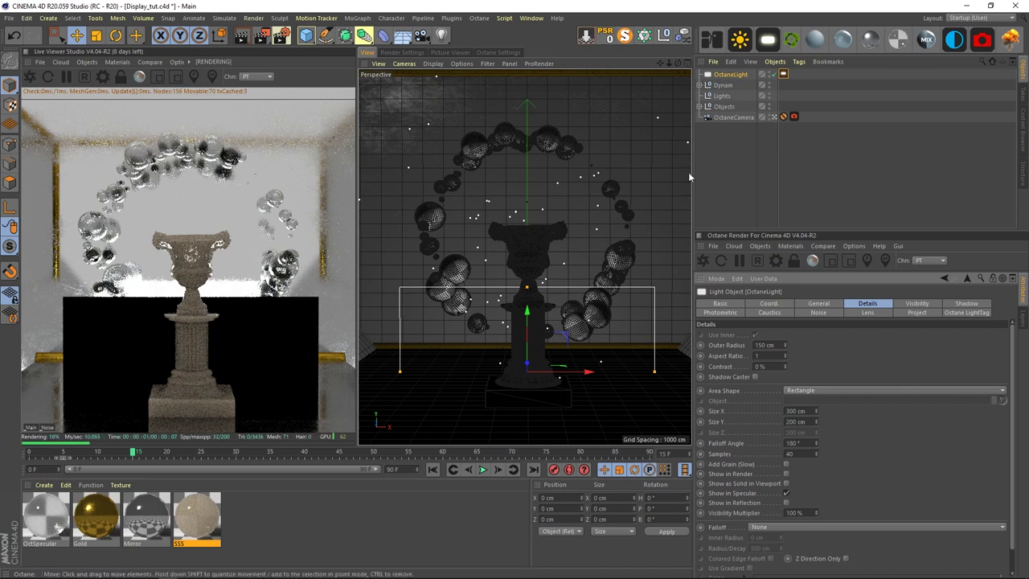
Step: Rotate the area light to a pitch of -90° and raise it above the scene to Y 410 cm
{"action": "middle_click", "coordinate": [548, 220]}
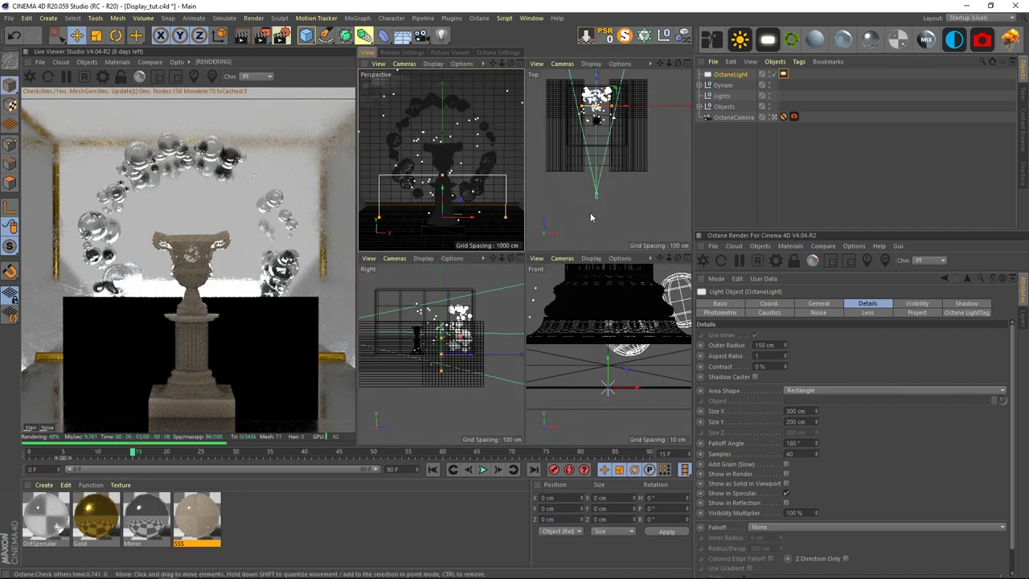
{"action": "key", "text": "r"}
{"action": "left_click_drag", "start_coordinate": [597, 107], "coordinate": [597, 8], "text": "shift"}
{"action": "key", "text": "e"}
{"action": "scroll", "coordinate": [617, 402], "scroll_direction": "down", "scroll_amount": 5}
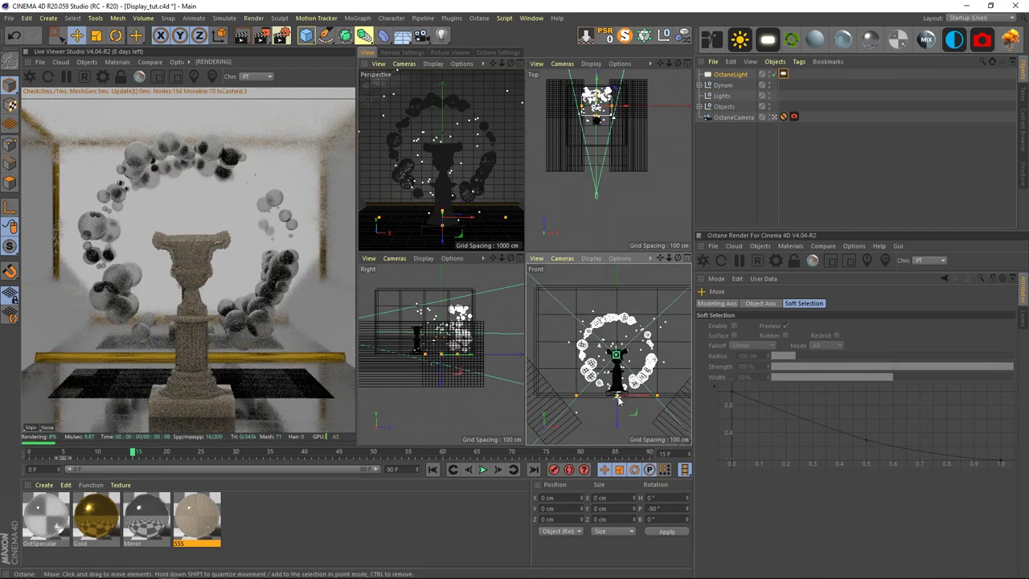
{"action": "left_click_drag", "start_coordinate": [617, 424], "coordinate": [617, 379]}
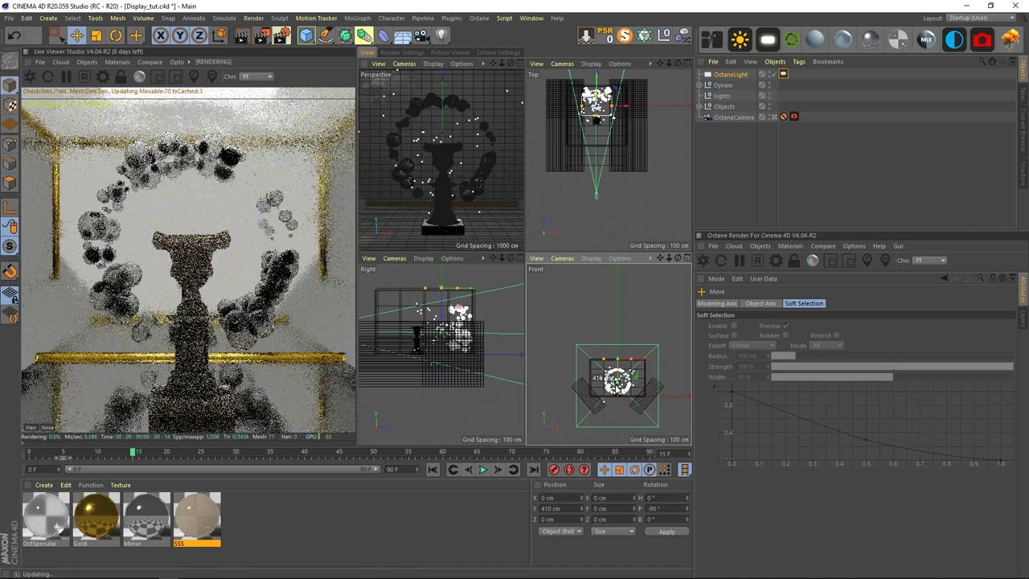
Step: Move the area light in the Top view to X -140 cm and Z 100 cm
{"action": "scroll", "coordinate": [597, 125], "scroll_direction": "up", "scroll_amount": 3}
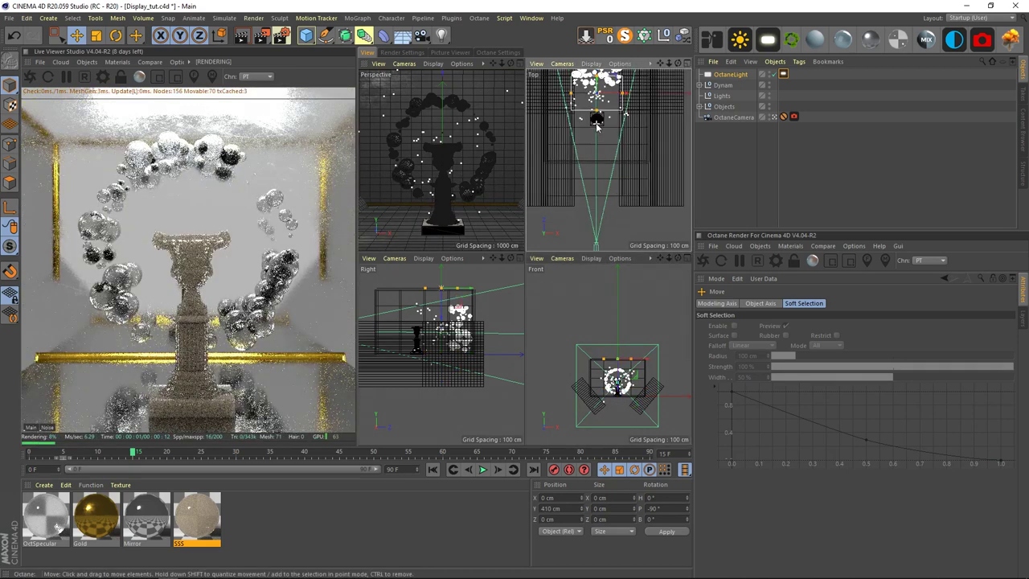
{"action": "scroll", "coordinate": [596, 125], "scroll_direction": "up", "scroll_amount": 2}
{"action": "middle_click_drag", "start_coordinate": [595, 125], "coordinate": [617, 215]}
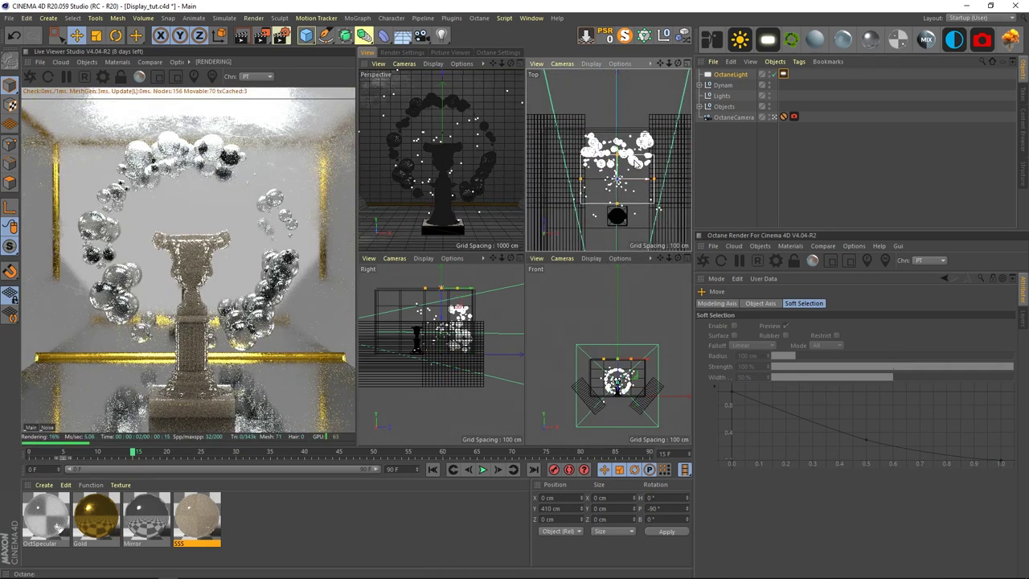
{"action": "left_click_drag", "start_coordinate": [638, 161], "coordinate": [606, 158]}
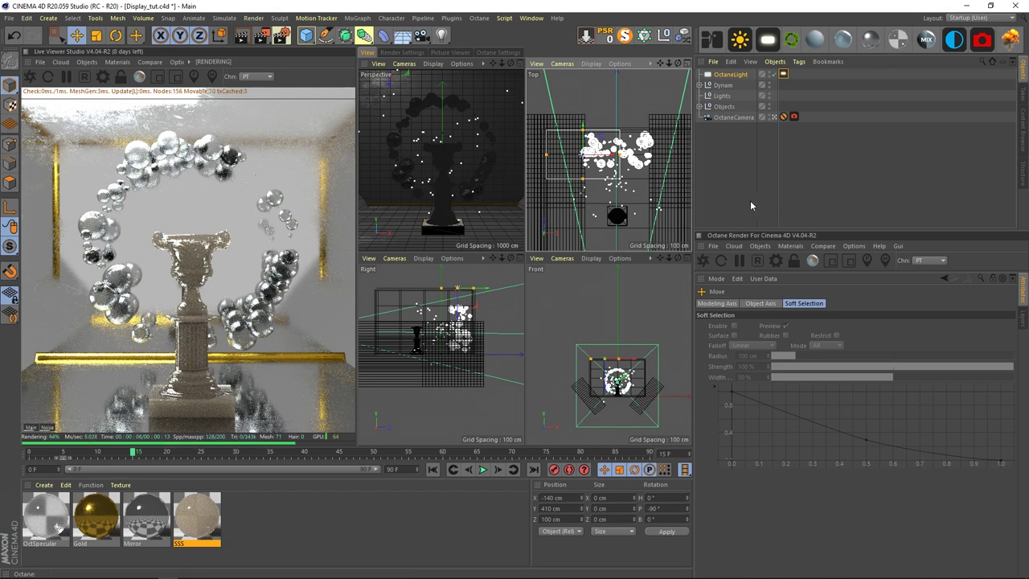
Step: Set the power in the area light's Octane LightTag to 25
{"action": "left_click", "coordinate": [730, 74]}
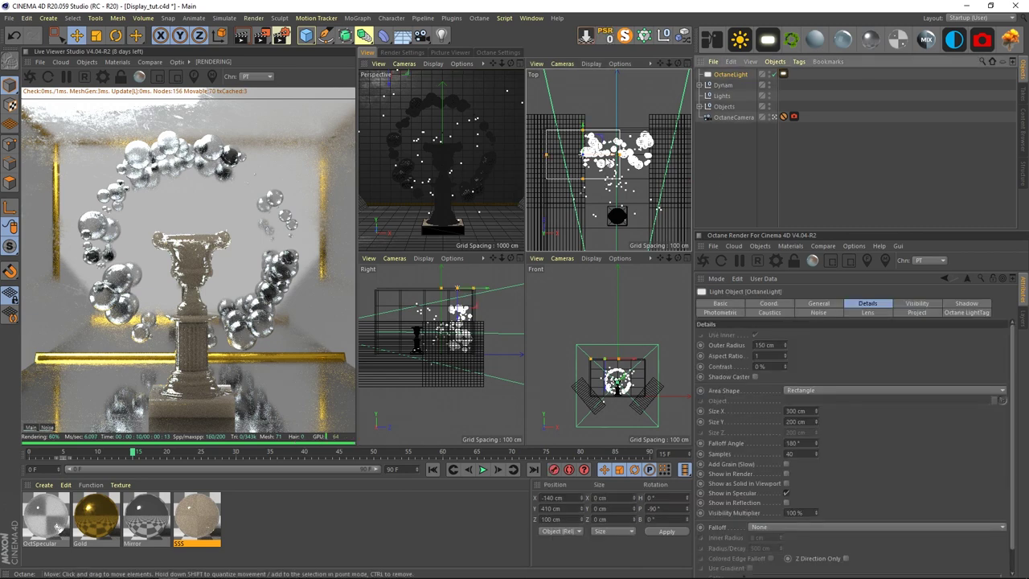
{"action": "left_click", "coordinate": [784, 73]}
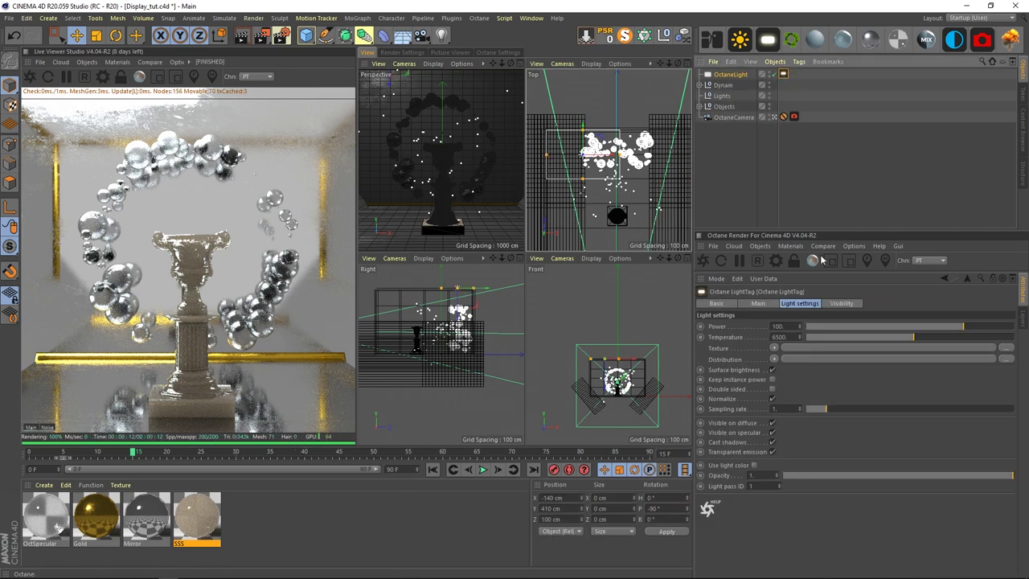
{"action": "left_click_drag", "start_coordinate": [787, 326], "coordinate": [651, 316]}
{"action": "type", "text": "25"}
{"action": "key", "text": "Return"}
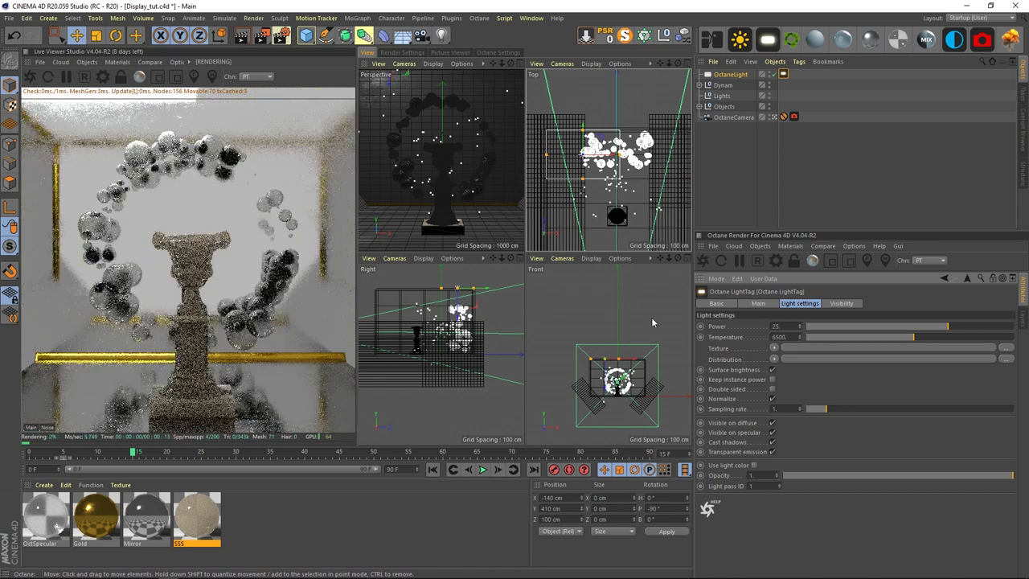
Step: Give the light tag's Distribution an IES ImageTexture and open that shader for editing
{"action": "left_click", "coordinate": [733, 75]}
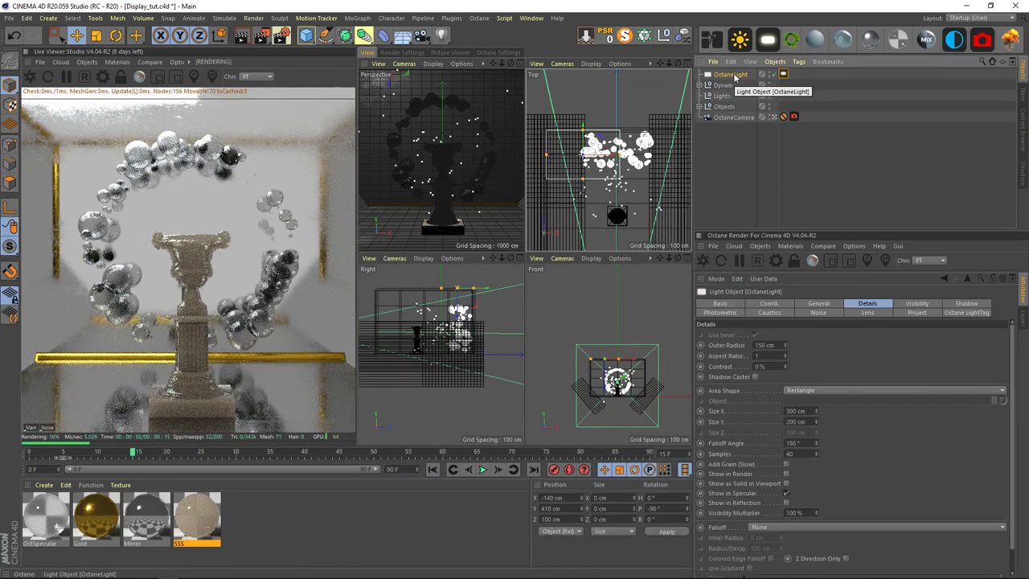
{"action": "left_click", "coordinate": [783, 74]}
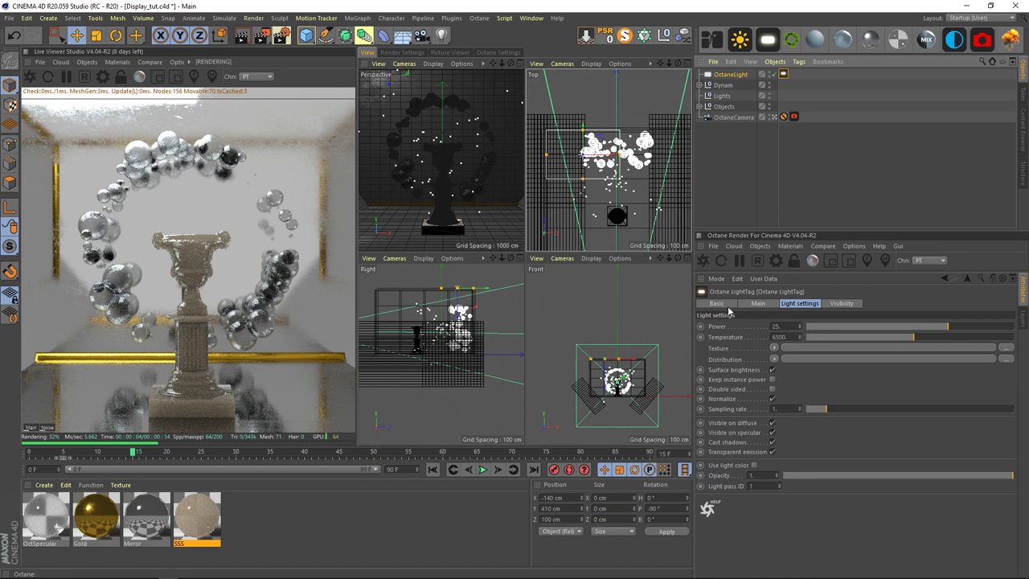
{"action": "left_click", "coordinate": [757, 303]}
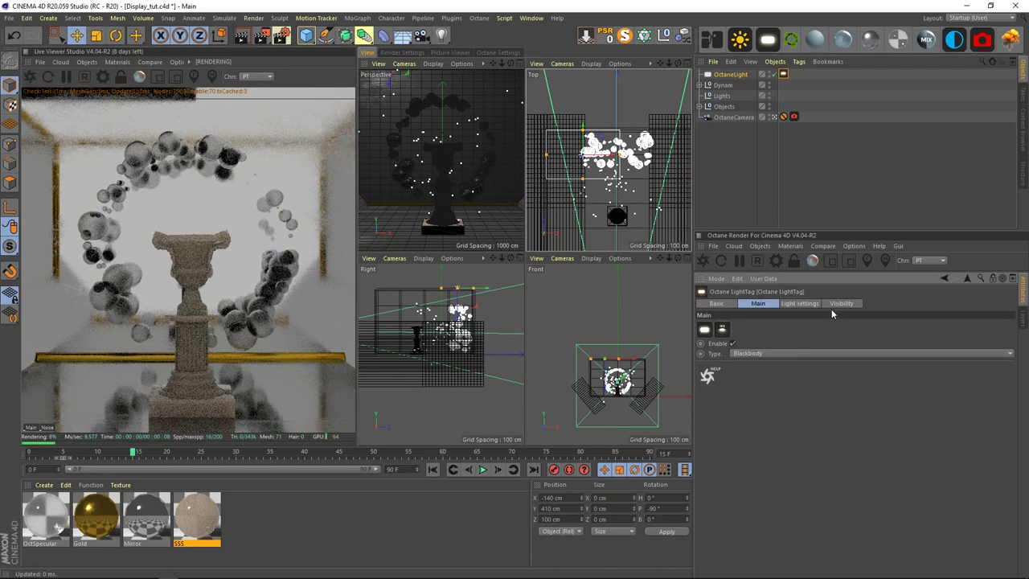
{"action": "left_click", "coordinate": [804, 303]}
{"action": "left_click", "coordinate": [779, 379]}
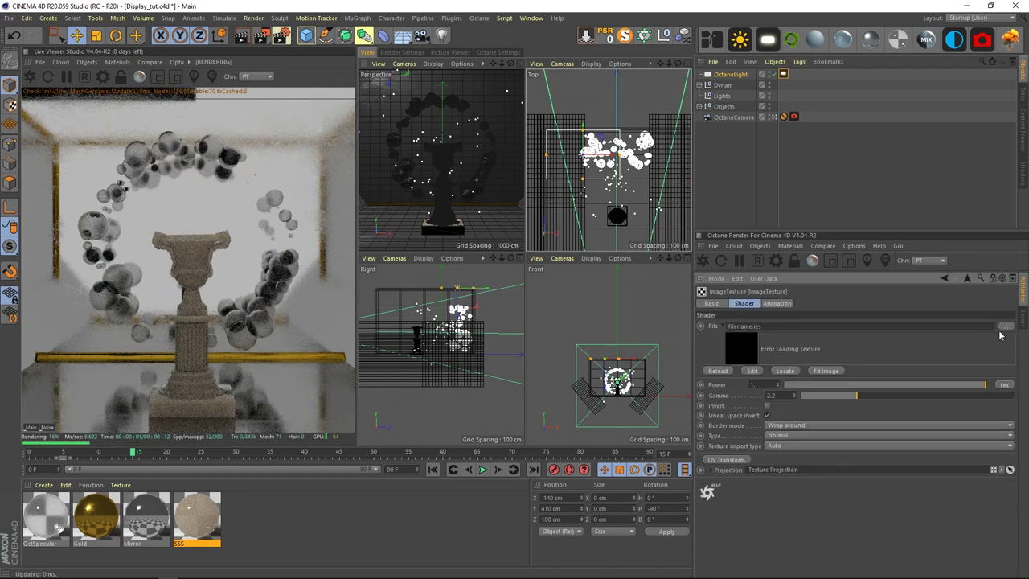
Step: Load JellyFish.IES from the IES_profiles folder inside IES Lights\261-112-ies-lights\sourceimages as the texture file
{"action": "left_click", "coordinate": [1005, 326]}
{"action": "left_click", "coordinate": [210, 38]}
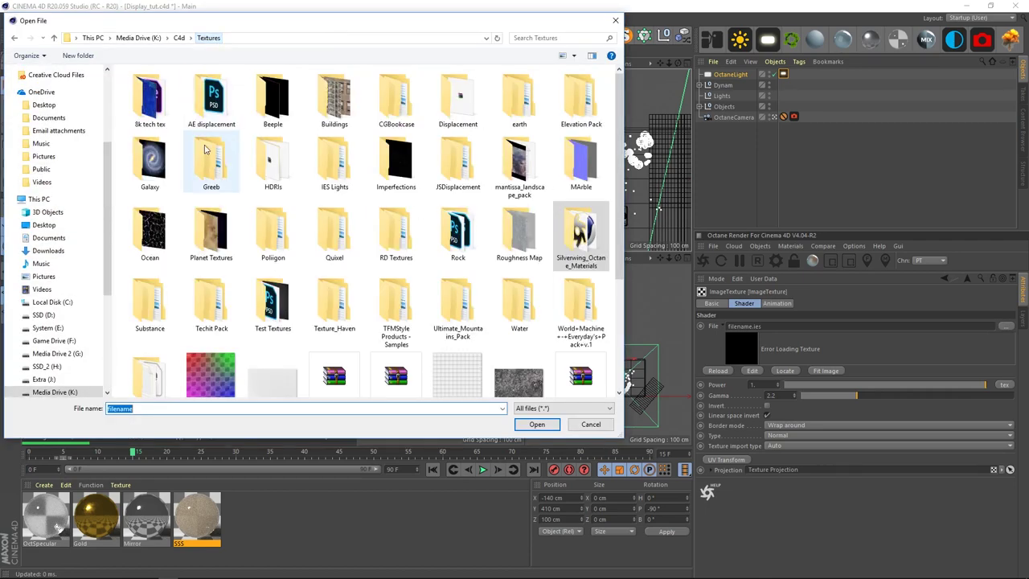
{"action": "double_click", "coordinate": [334, 165]}
{"action": "double_click", "coordinate": [163, 98]}
{"action": "key", "text": "alt+Left"}
{"action": "double_click", "coordinate": [172, 86]}
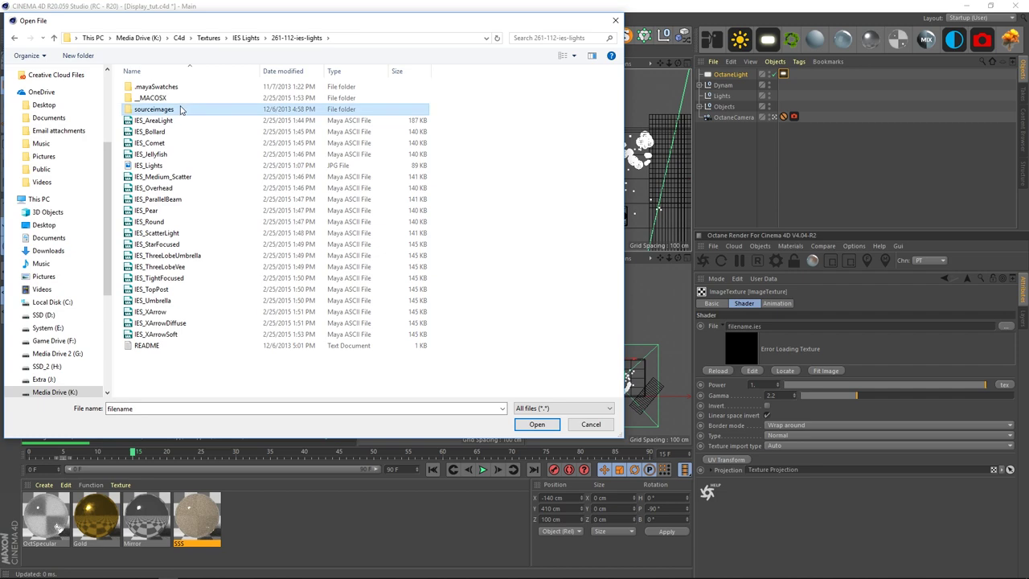
{"action": "double_click", "coordinate": [184, 108]}
{"action": "double_click", "coordinate": [157, 87]}
{"action": "left_click", "coordinate": [151, 131]}
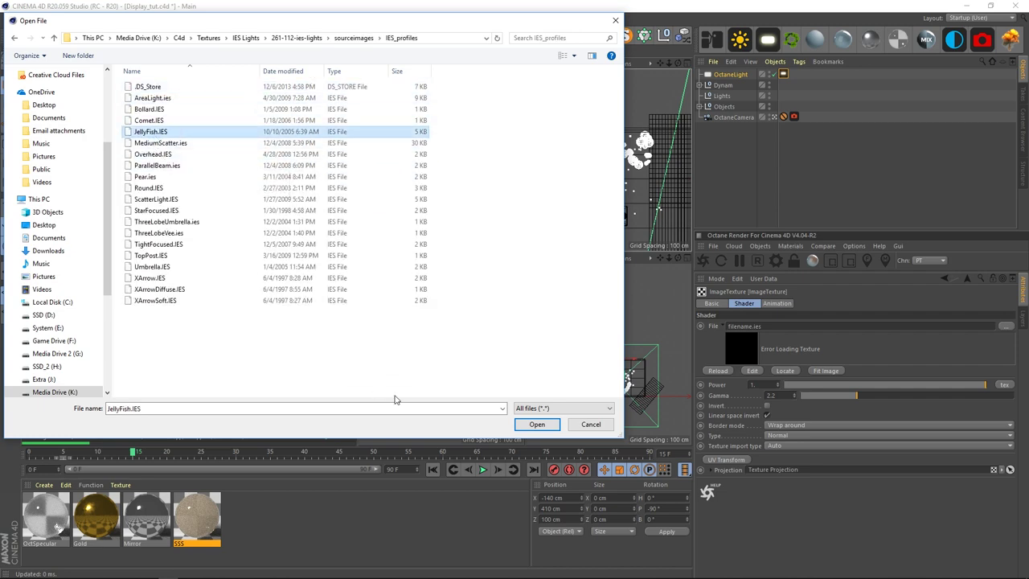
{"action": "left_click", "coordinate": [536, 424]}
{"action": "left_click", "coordinate": [572, 331]}
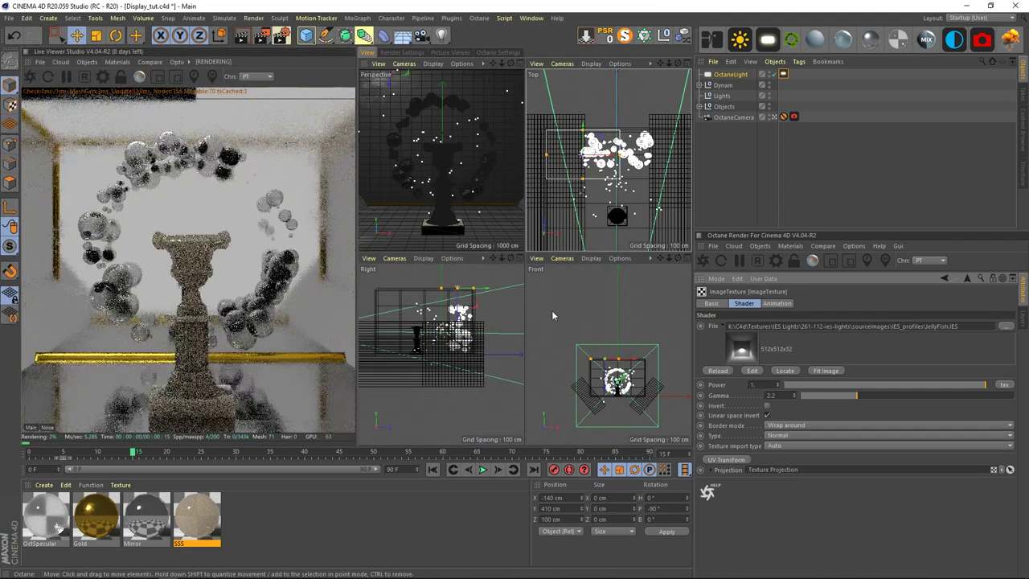
Step: Raise the area light's power to 50 in its Octane LightTag
{"action": "left_click", "coordinate": [784, 75]}
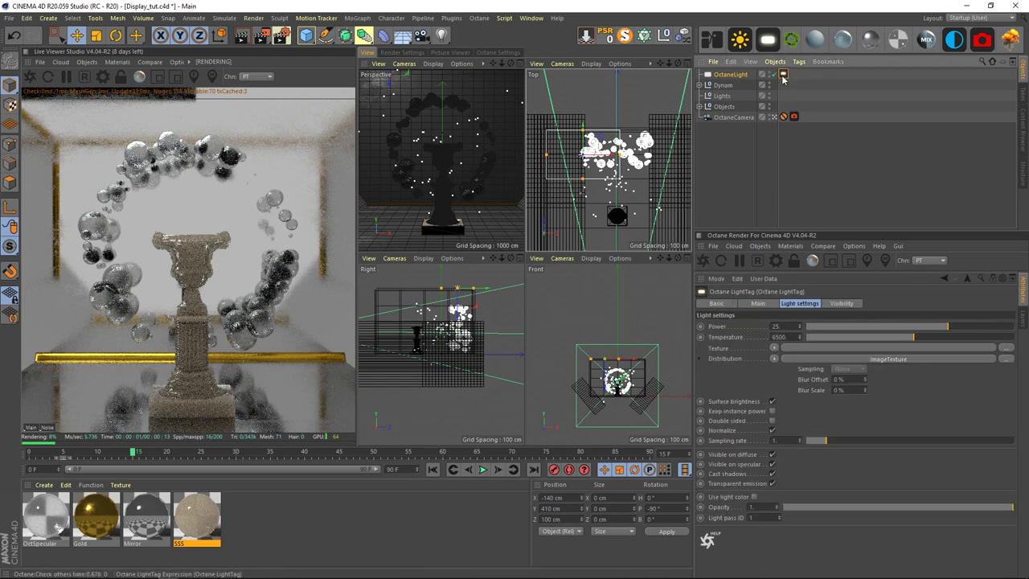
{"action": "type", "text": "50"}
{"action": "key", "text": "Return"}
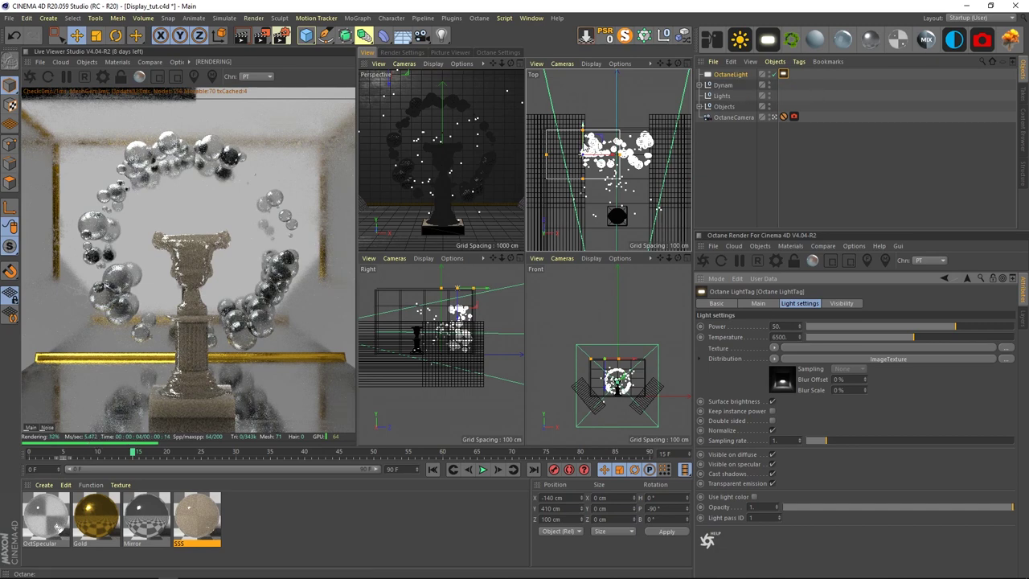
Step: Duplicate the area light twice in the Top view, placing the copies at Z -100 cm with X -140 cm and X 160 cm
{"action": "left_click_drag", "start_coordinate": [743, 75], "coordinate": [741, 80], "text": "ctrl"}
{"action": "left_click_drag", "start_coordinate": [583, 143], "coordinate": [583, 193]}
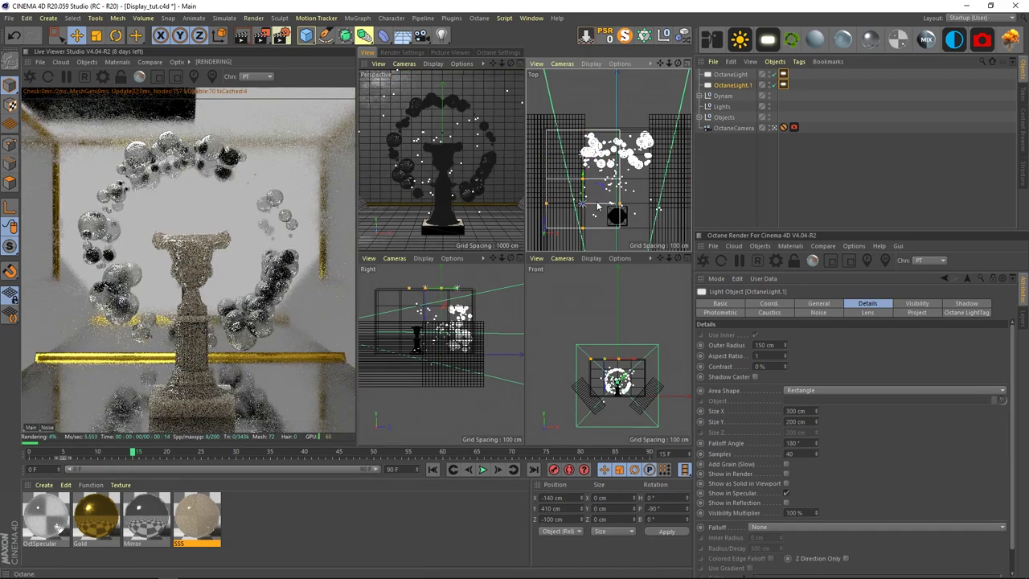
{"action": "left_click_drag", "start_coordinate": [730, 85], "coordinate": [730, 91], "text": "ctrl"}
{"action": "left_click_drag", "start_coordinate": [594, 210], "coordinate": [682, 211]}
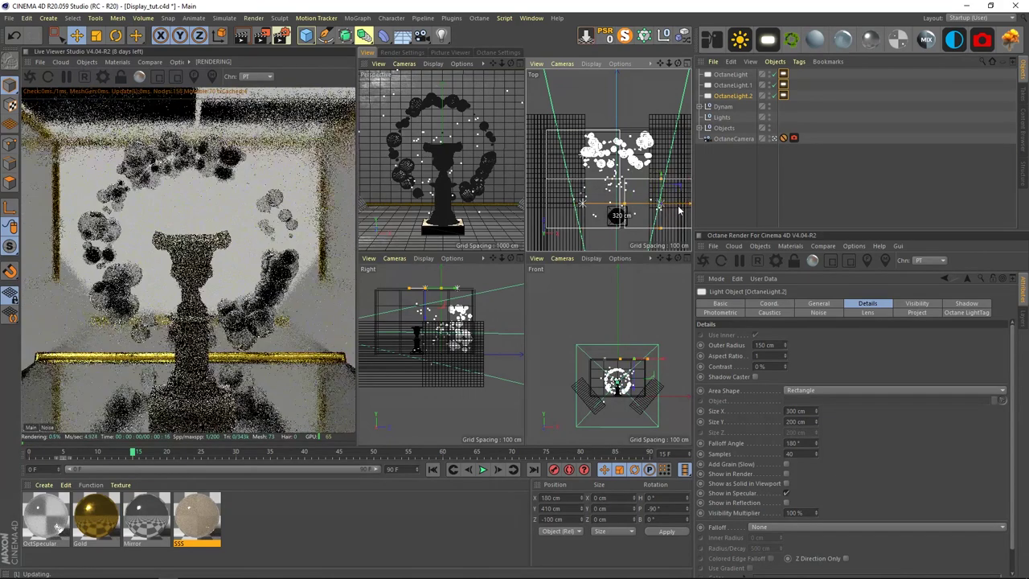
Step: Duplicate OctaneLight.2, move the copy to Z 100 cm at X 160 cm to complete the grid of four, and deselect it
{"action": "left_click_drag", "start_coordinate": [743, 97], "coordinate": [744, 109], "text": "ctrl"}
{"action": "left_click_drag", "start_coordinate": [658, 194], "coordinate": [663, 148]}
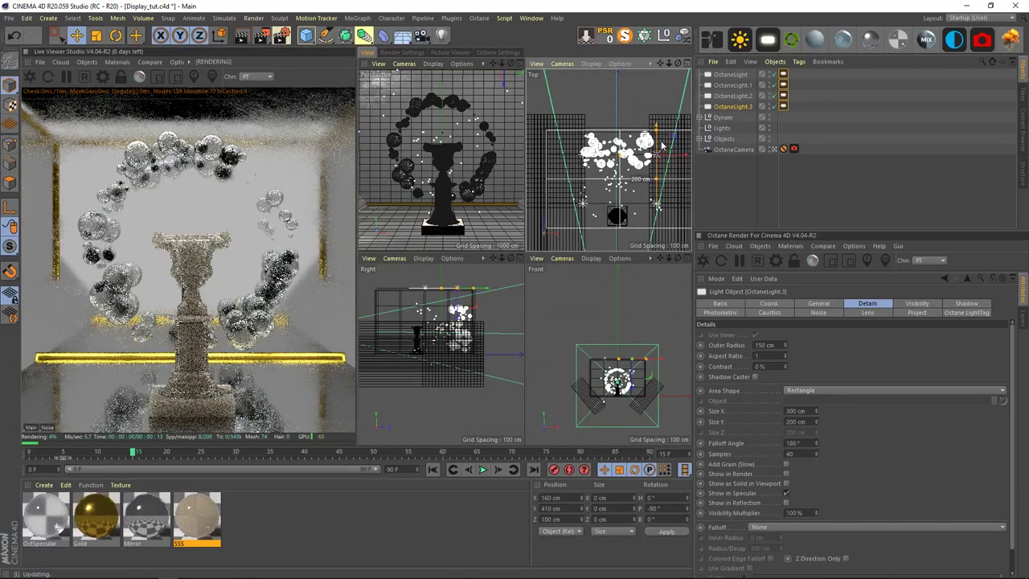
{"action": "left_click", "coordinate": [725, 186]}
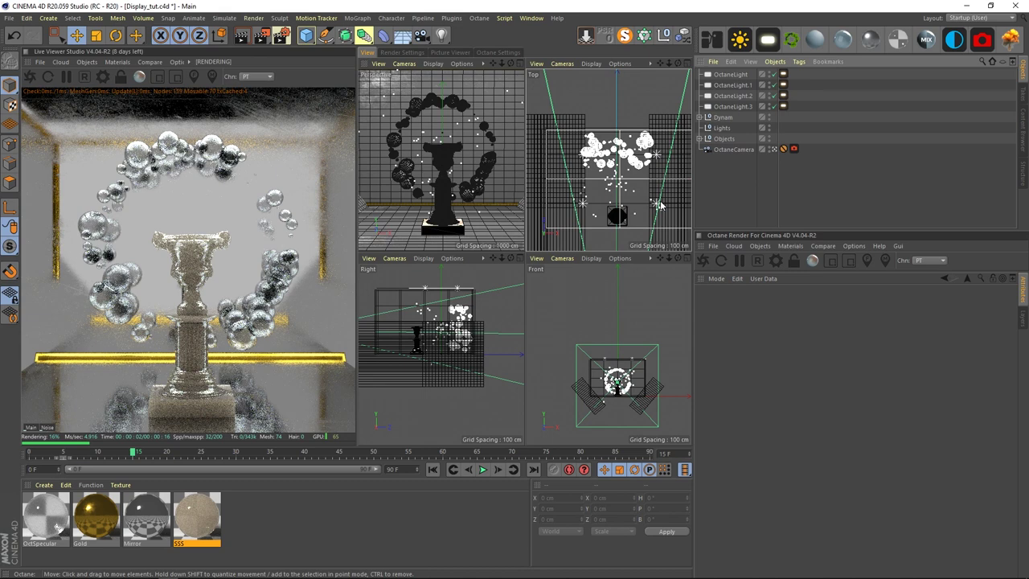
Step: Turn off Camera visibility and Shadow visibility in the first OctaneLight's tag, and clear the selection
{"action": "left_click", "coordinate": [740, 76]}
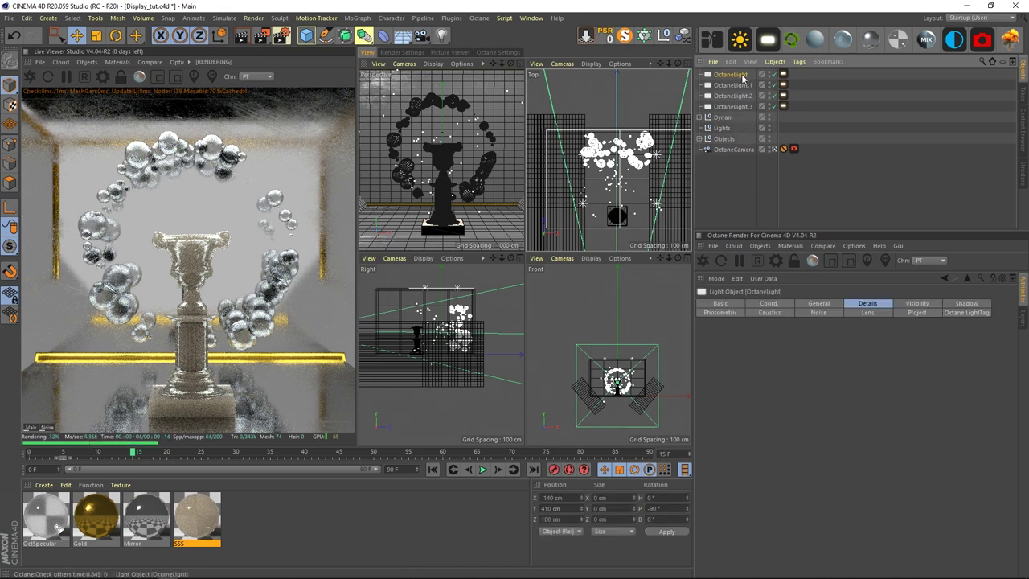
{"action": "left_click", "coordinate": [784, 74]}
{"action": "left_click", "coordinate": [840, 303]}
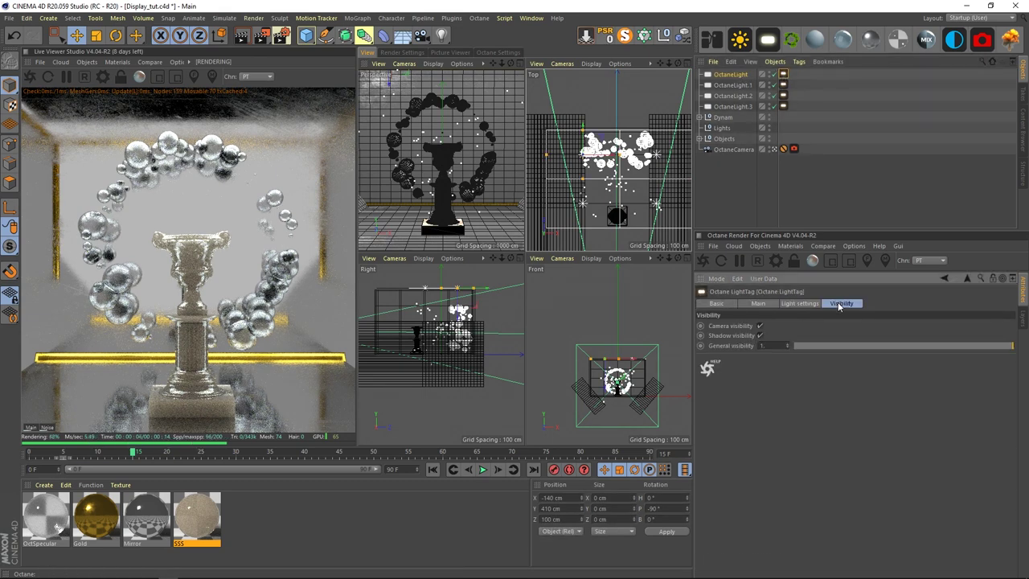
{"action": "left_click", "coordinate": [760, 326]}
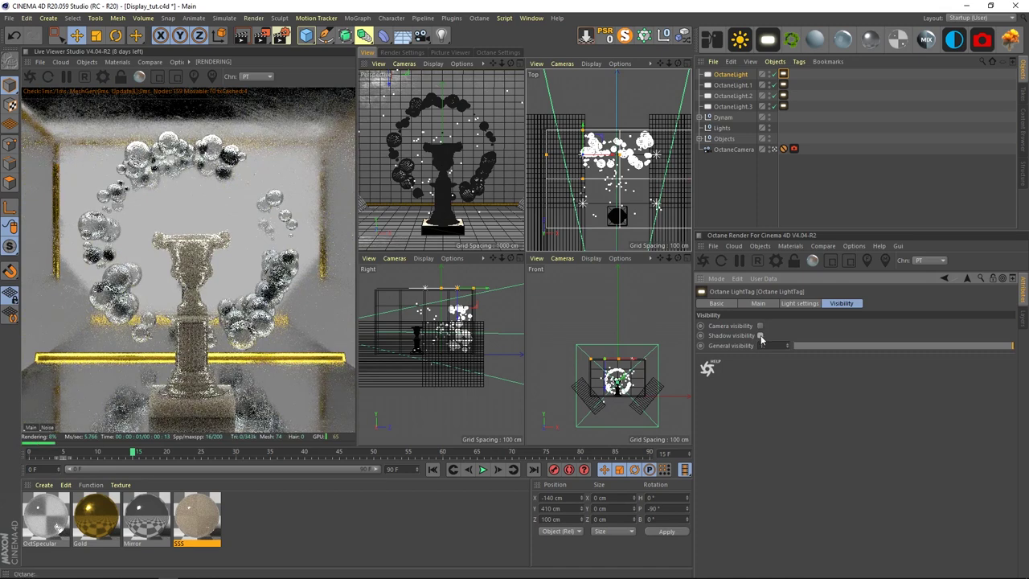
{"action": "left_click", "coordinate": [760, 335]}
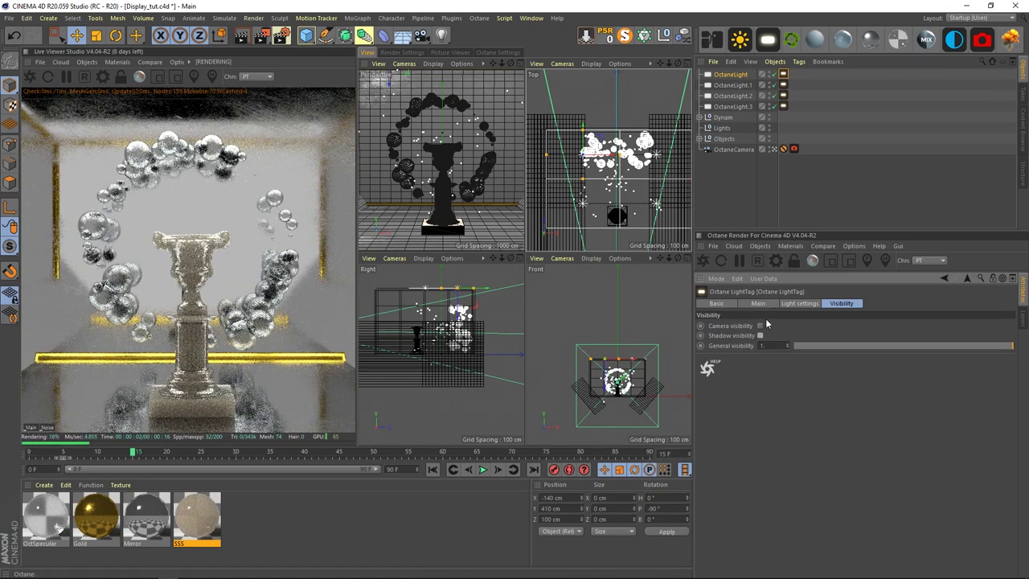
{"action": "left_click", "coordinate": [746, 193]}
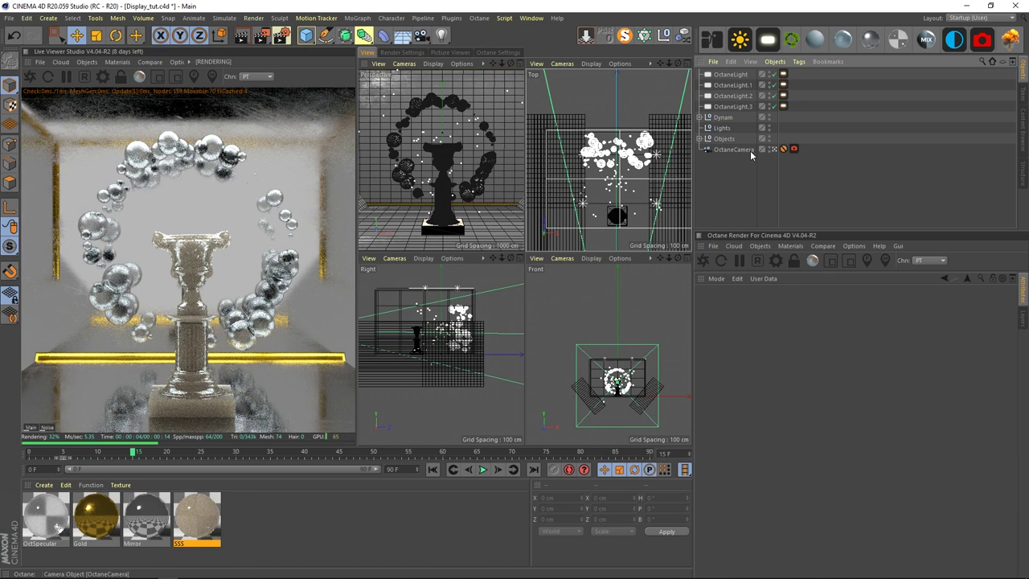
Step: Raise all four area lights together in the Front view to a Y position of about 451 cm
{"action": "left_click", "coordinate": [739, 107]}
{"action": "left_click", "coordinate": [738, 75], "text": "shift"}
{"action": "left_click_drag", "start_coordinate": [619, 372], "coordinate": [620, 367]}
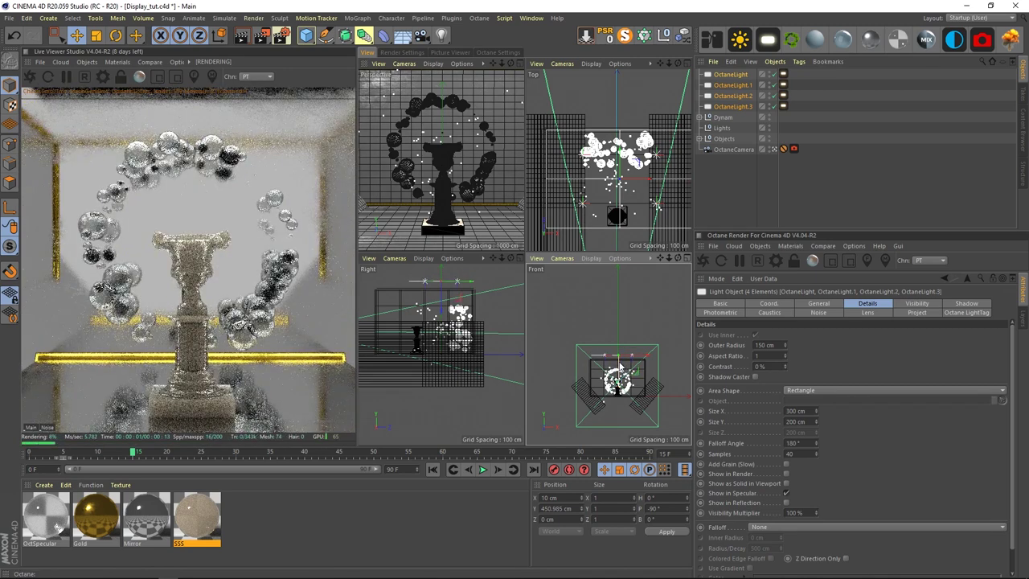
{"action": "left_click", "coordinate": [784, 74]}
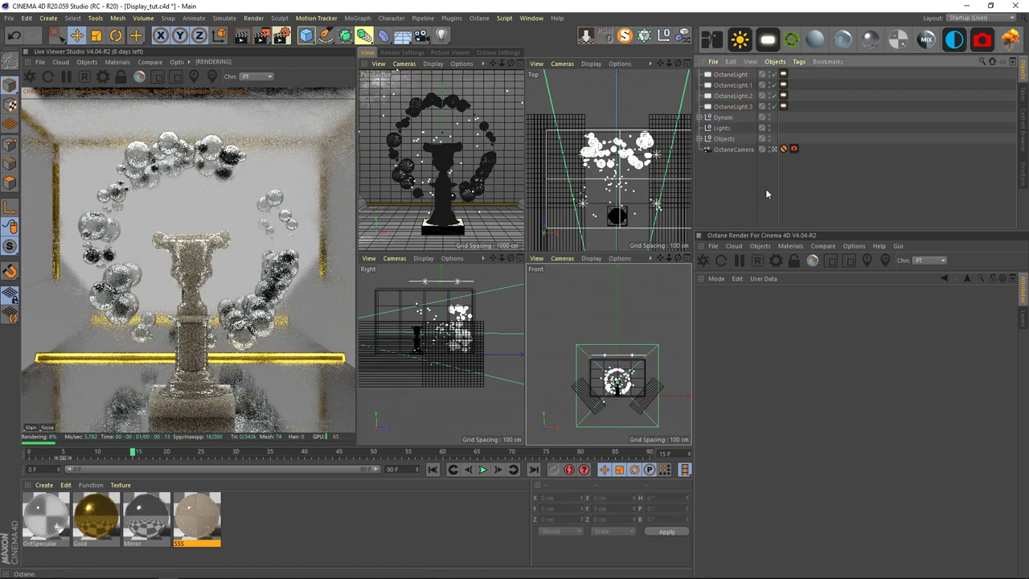
Step: Add an Octane sky environment and switch its texture from ImageTexture to RgbSpectrum
{"action": "left_click", "coordinate": [740, 76]}
{"action": "left_click", "coordinate": [954, 38]}
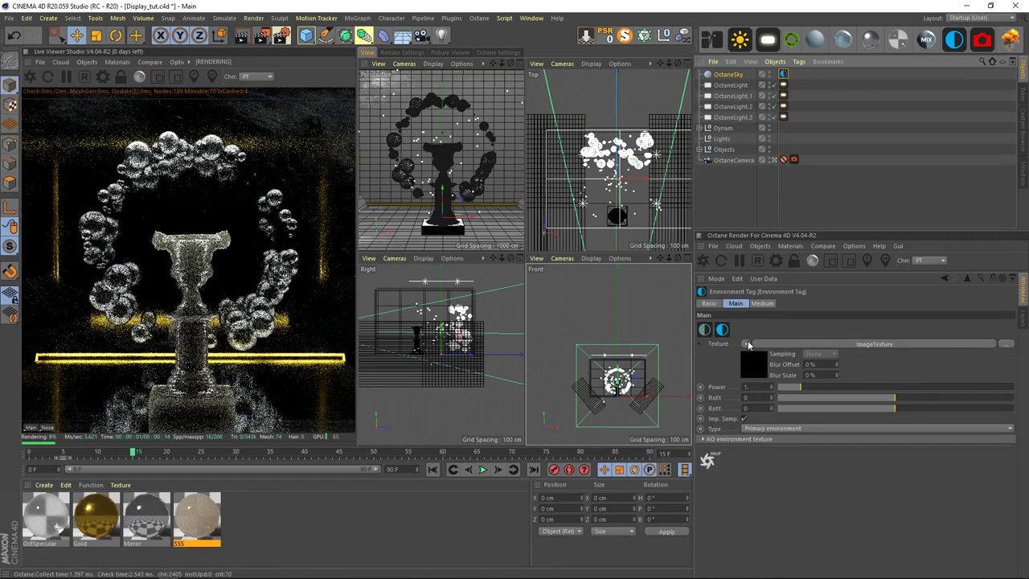
{"action": "left_click", "coordinate": [707, 331]}
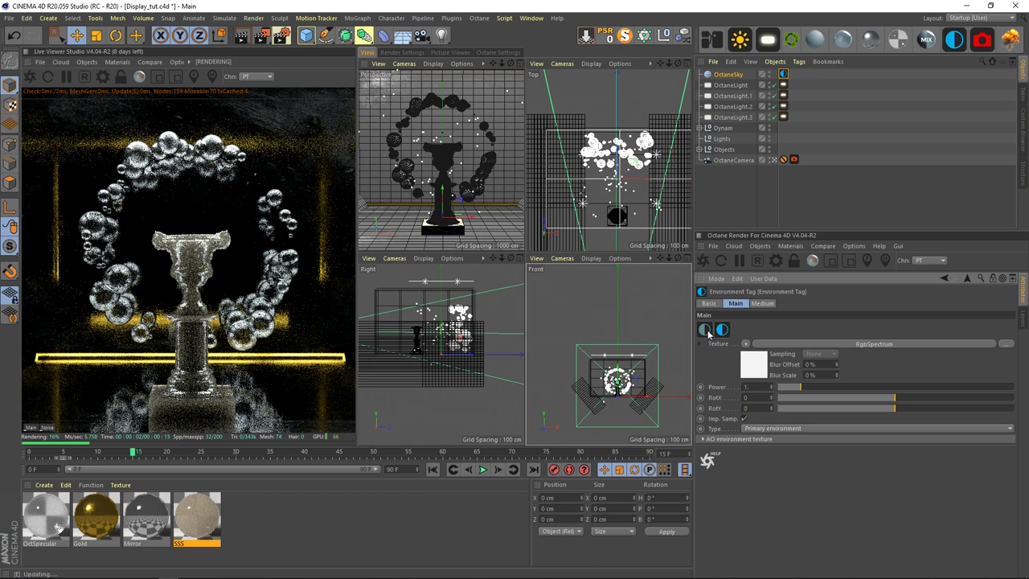
Step: Set the environment's RgbSpectrum color to black, with R, G and B at 0
{"action": "left_click", "coordinate": [761, 363]}
{"action": "left_click", "coordinate": [731, 340]}
{"action": "left_click_drag", "start_coordinate": [703, 359], "coordinate": [659, 361]}
{"action": "left_click", "coordinate": [710, 375]}
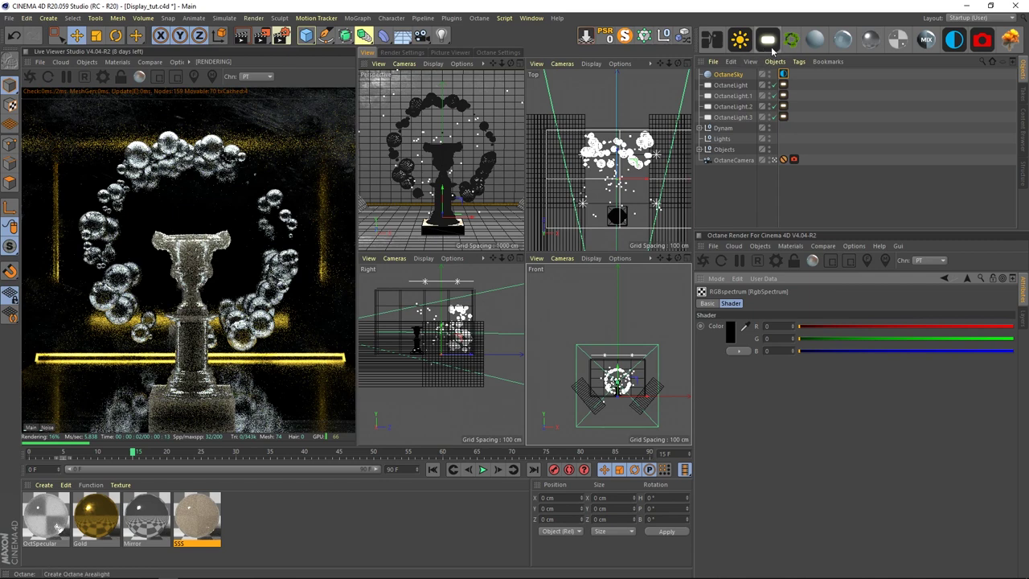
Step: Set the Temperature in the first OctaneLight's tag to 12000
{"action": "left_click", "coordinate": [784, 85]}
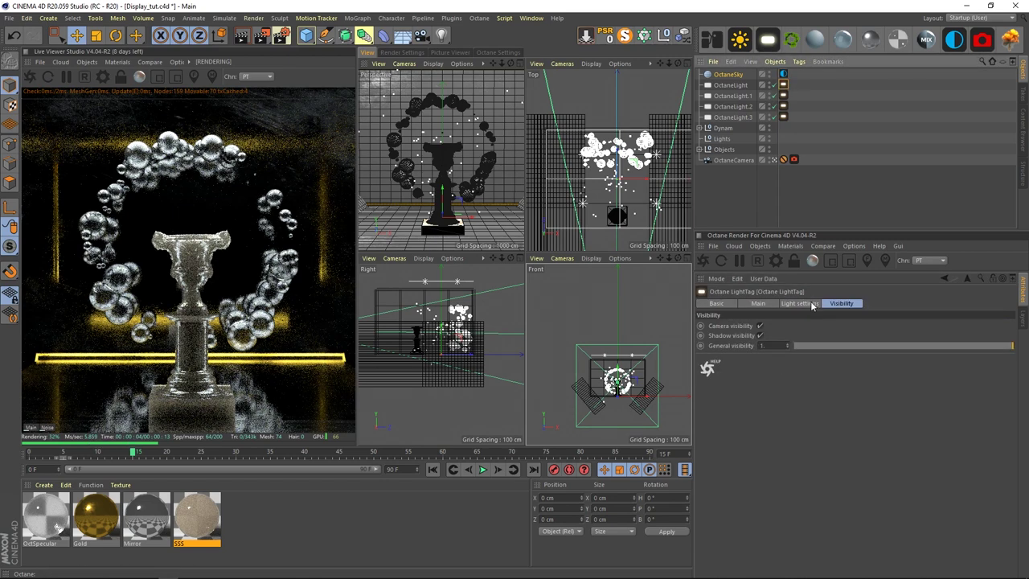
{"action": "left_click", "coordinate": [810, 303]}
{"action": "left_click", "coordinate": [730, 84]}
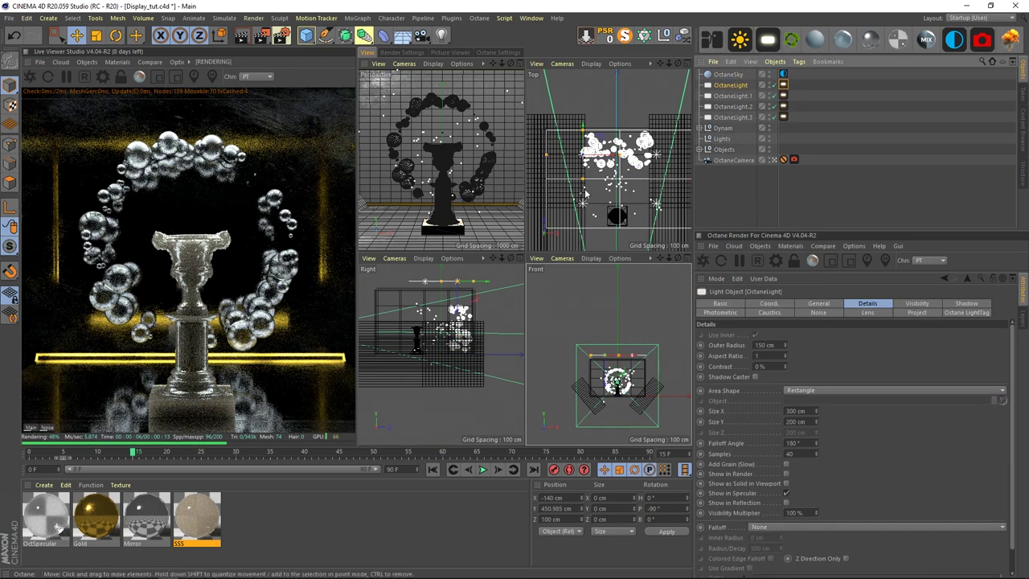
{"action": "left_click", "coordinate": [784, 85]}
{"action": "left_click", "coordinate": [964, 337]}
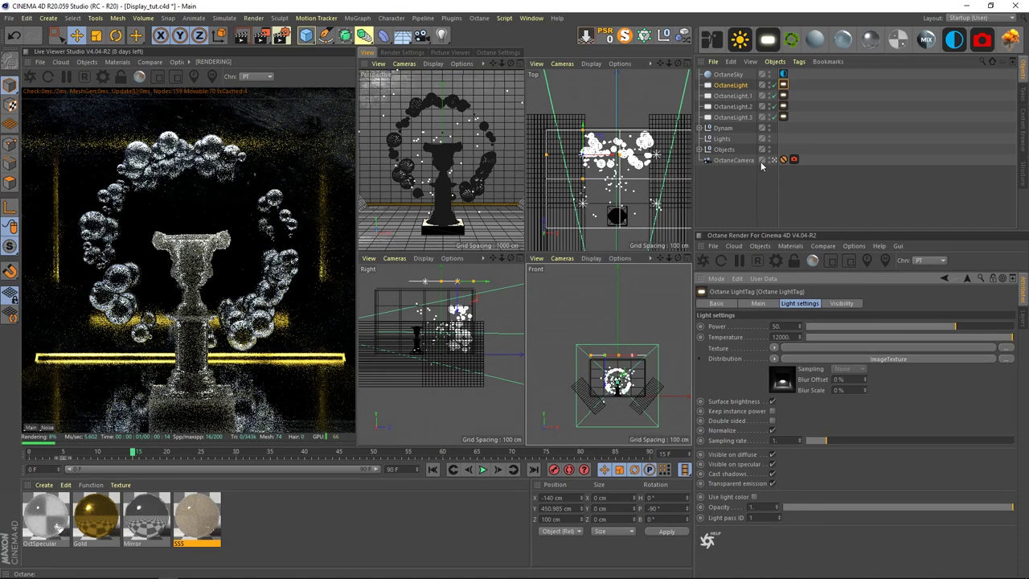
Step: Set the Temperature in the OctaneLight.1 tag to 12000
{"action": "left_click", "coordinate": [738, 96]}
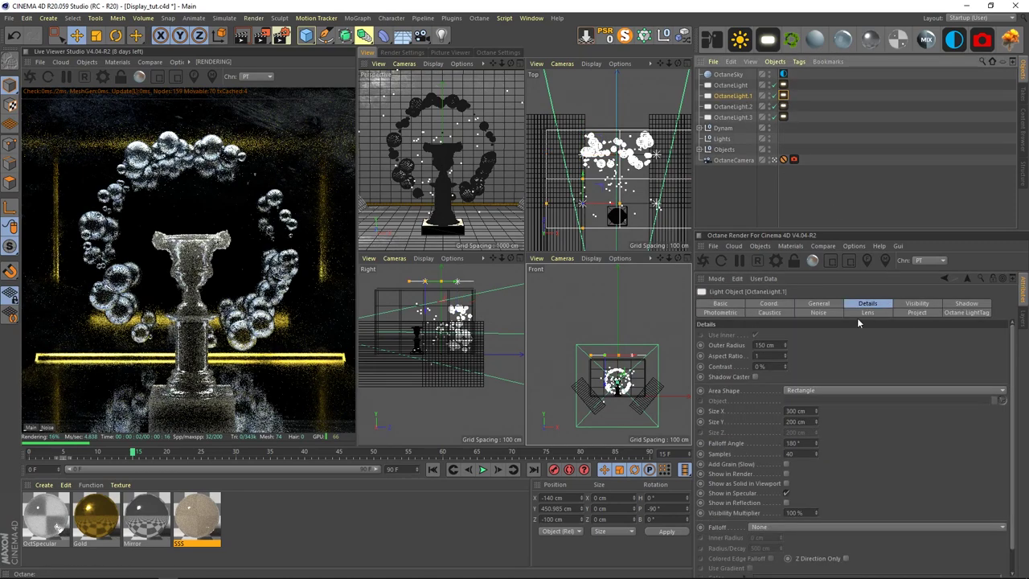
{"action": "left_click", "coordinate": [784, 95]}
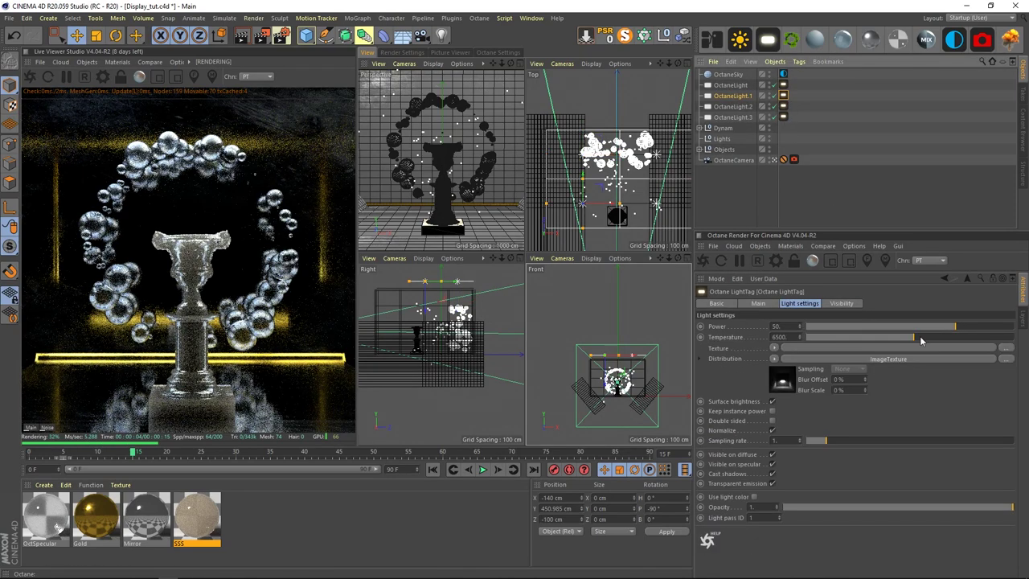
{"action": "left_click", "coordinate": [995, 339]}
{"action": "left_click_drag", "start_coordinate": [995, 339], "coordinate": [1016, 339]}
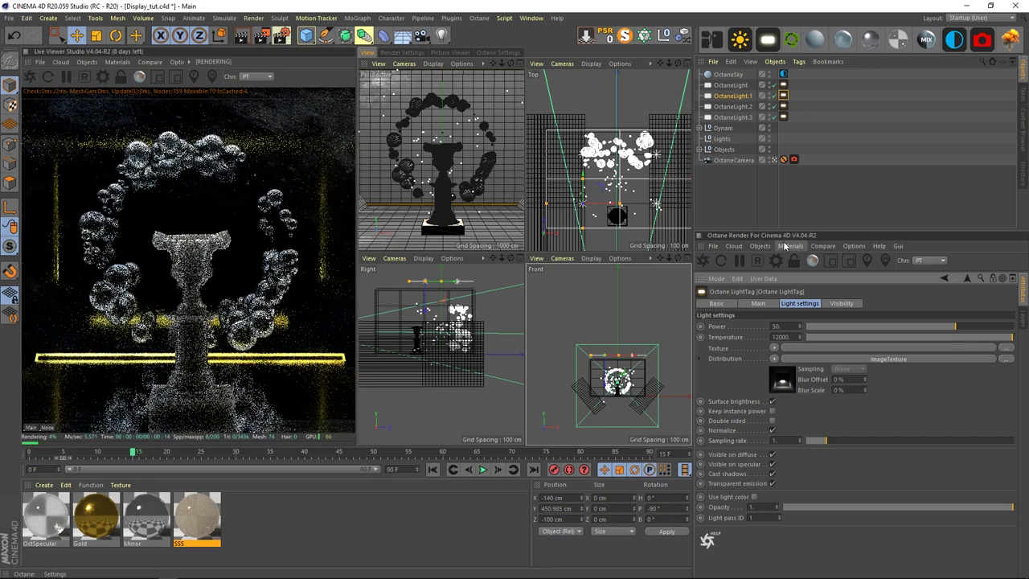
Step: Lower the Temperature in the OctaneLight.2 tag to about 2228
{"action": "left_click", "coordinate": [750, 107]}
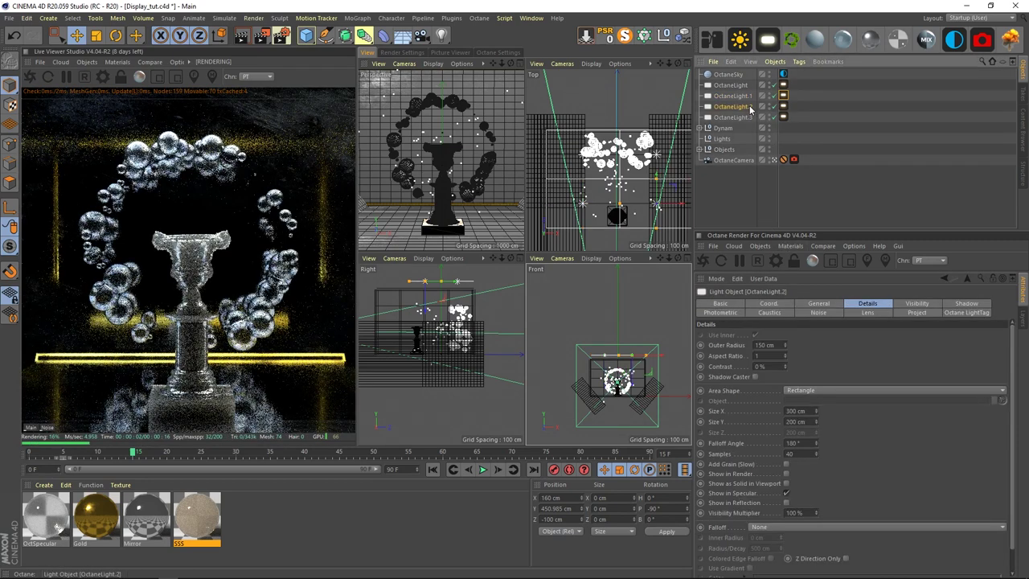
{"action": "left_click", "coordinate": [784, 106]}
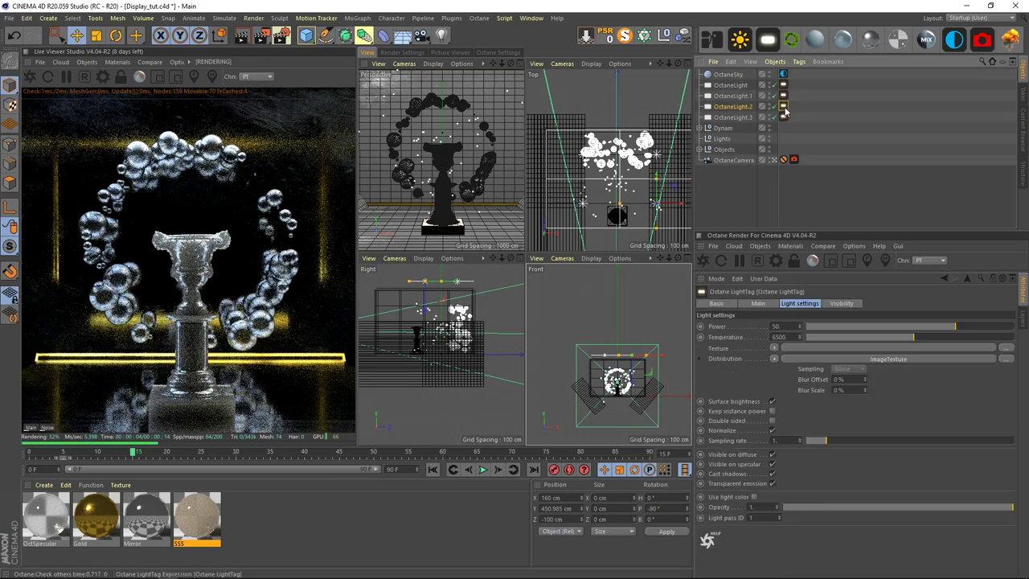
{"action": "left_click", "coordinate": [876, 339]}
{"action": "left_click_drag", "start_coordinate": [876, 344], "coordinate": [837, 344]}
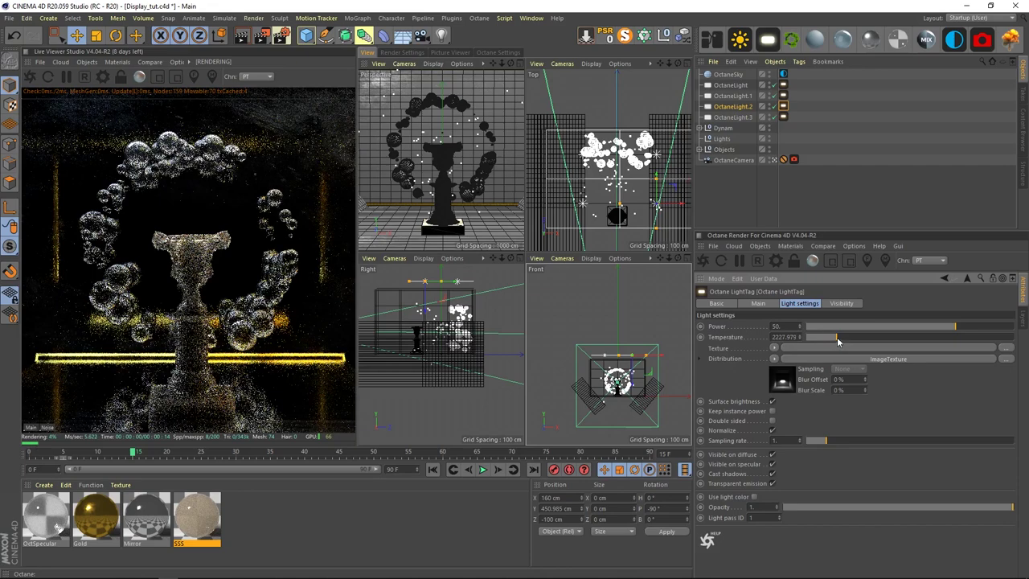
Step: Lower the Temperature in the OctaneLight.3 tag to about 2228 and clear the selection
{"action": "left_click", "coordinate": [783, 118]}
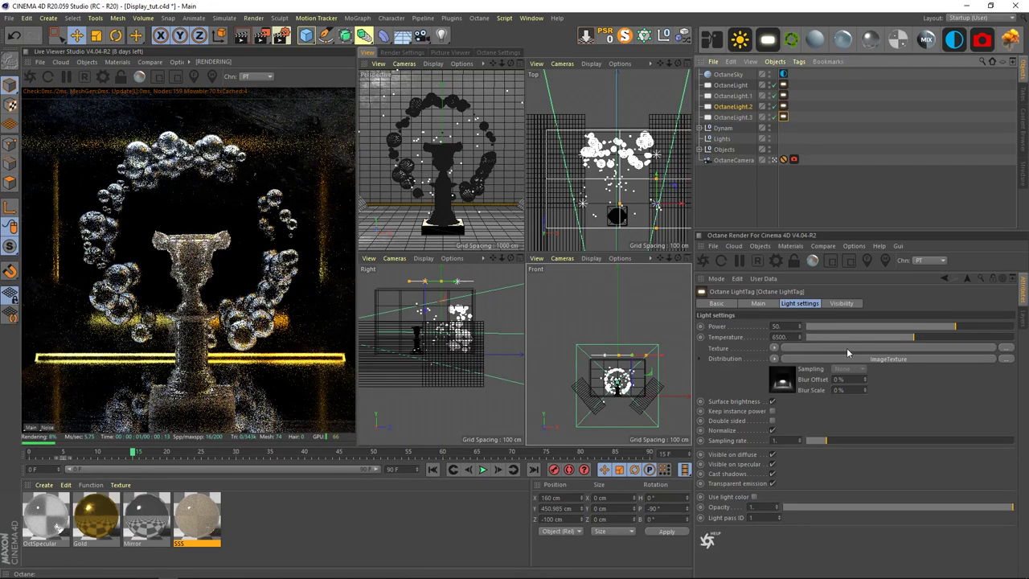
{"action": "left_click_drag", "start_coordinate": [852, 337], "coordinate": [836, 337]}
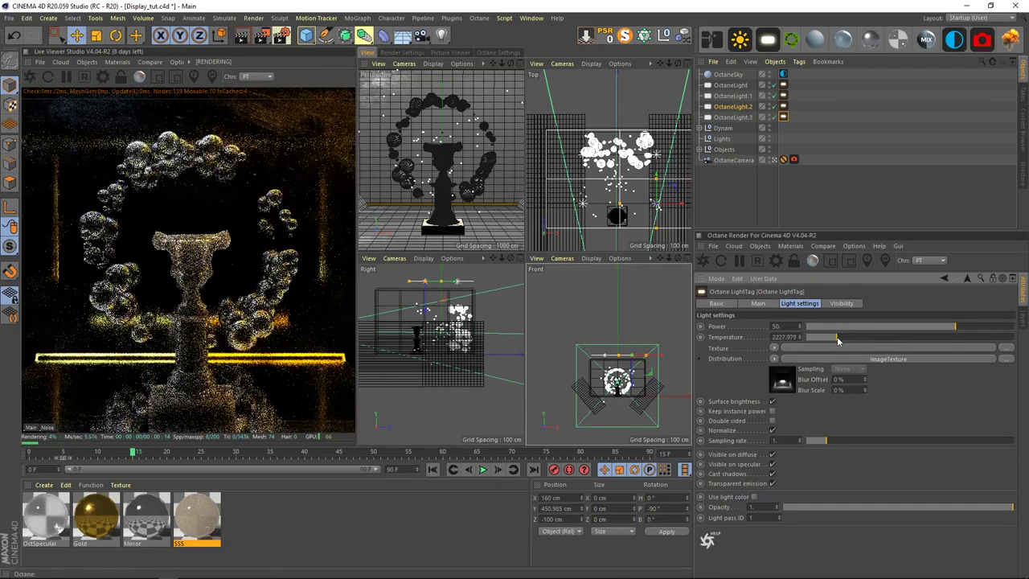
{"action": "left_click", "coordinate": [727, 205]}
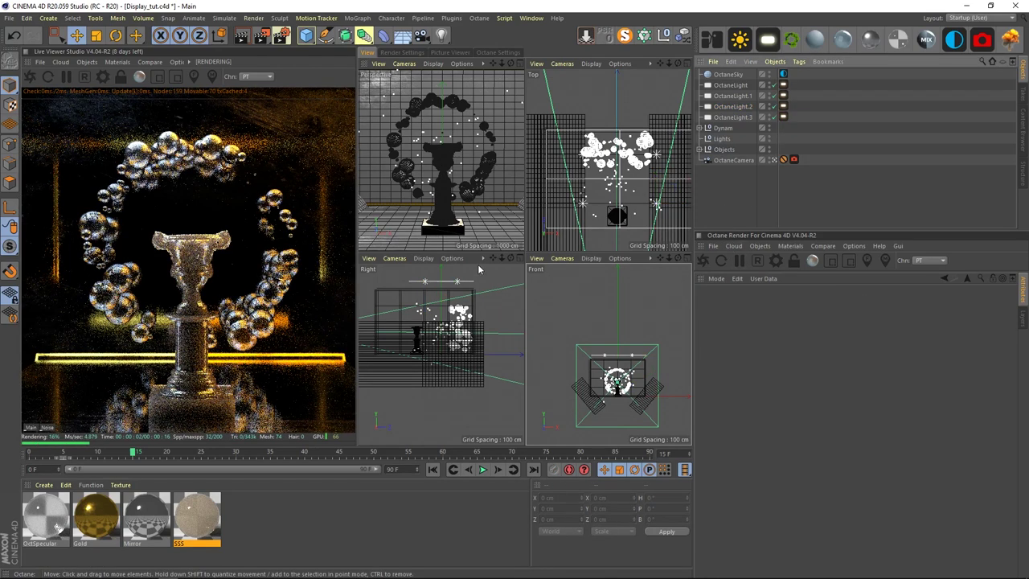
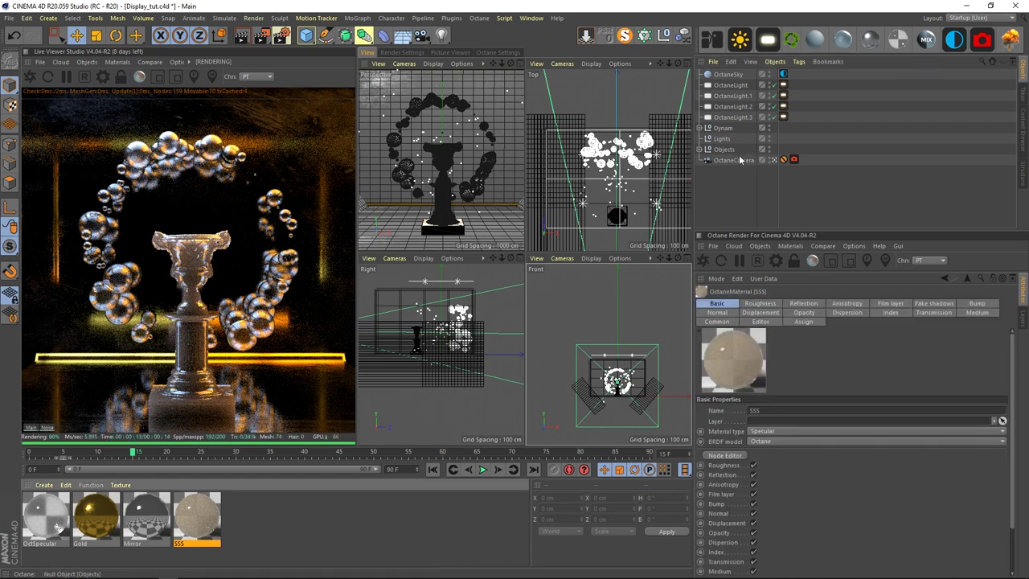
Step: Raise the SSS material's Roughness float slightly in the Octane Node Editor, and save the scene
{"action": "left_click", "coordinate": [710, 42]}
{"action": "left_click_drag", "start_coordinate": [585, 150], "coordinate": [661, 47]}
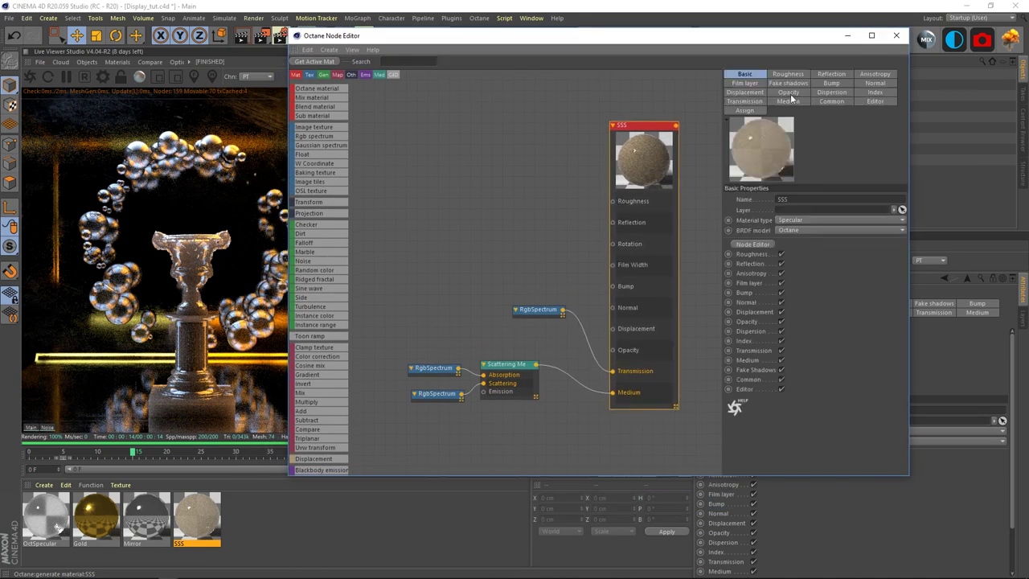
{"action": "left_click", "coordinate": [788, 74]}
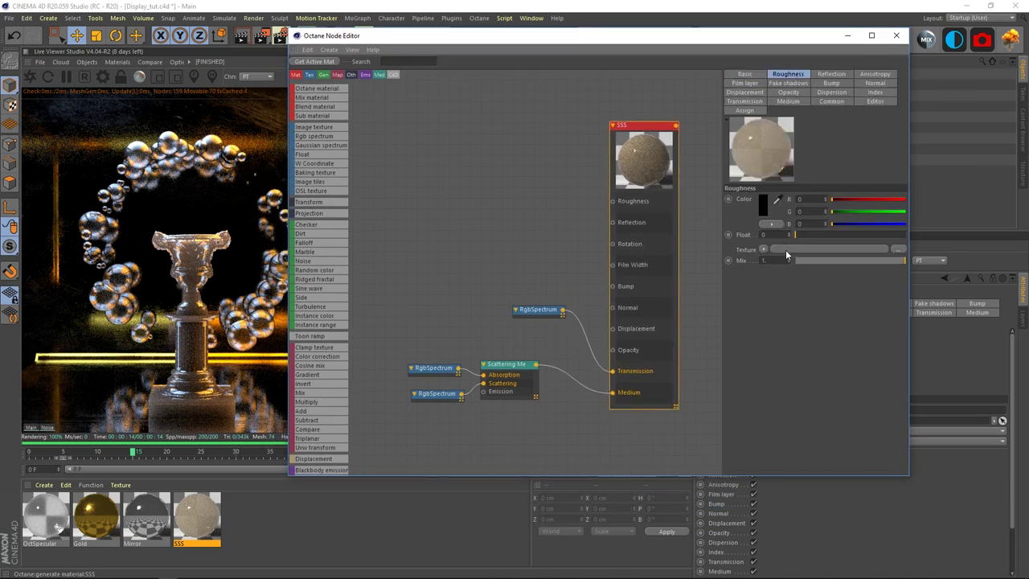
{"action": "left_click_drag", "start_coordinate": [788, 239], "coordinate": [796, 236]}
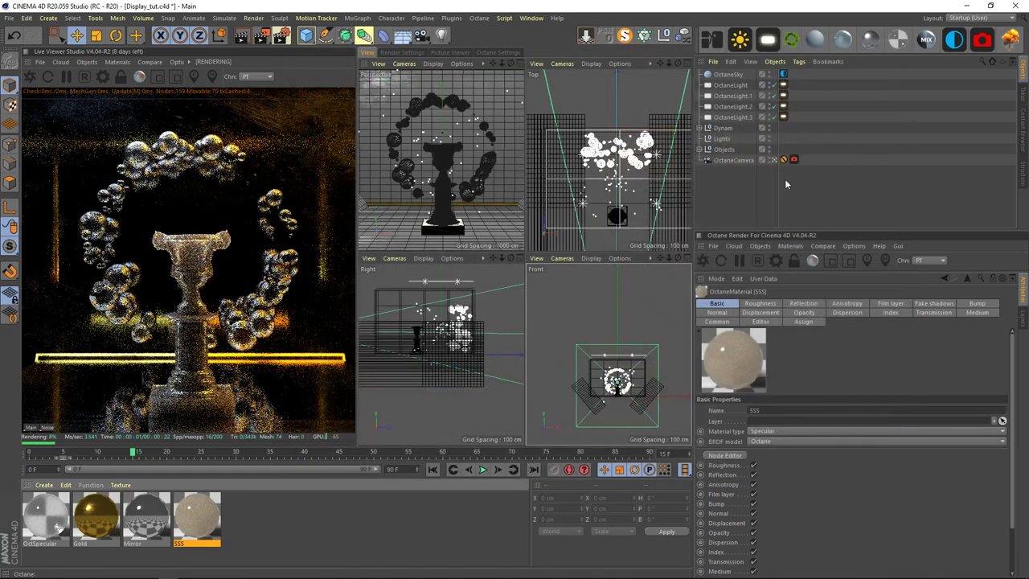
{"action": "left_click", "coordinate": [736, 198]}
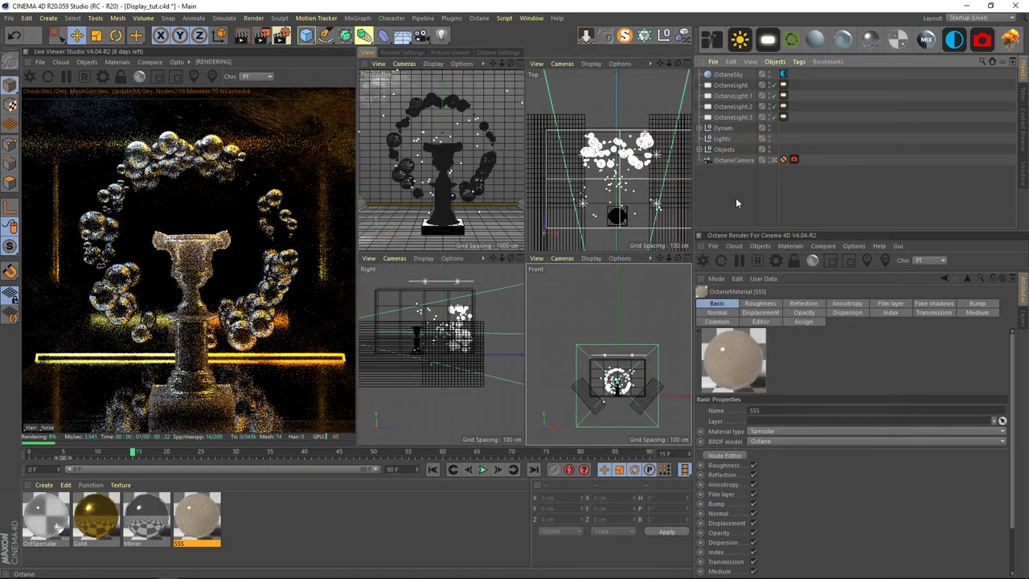
{"action": "key", "text": "ctrl+s"}
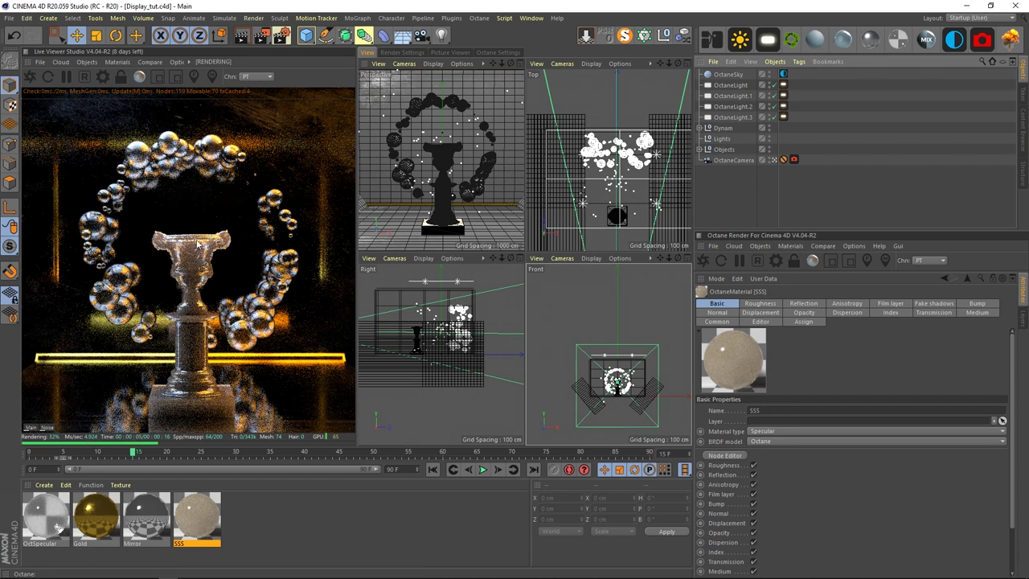
Step: Create an Octane glossy material and give it a pale peach Diffuse color of R 0.9, G about 0.59 and B about 0.40
{"action": "left_click", "coordinate": [337, 525]}
{"action": "left_click", "coordinate": [843, 41]}
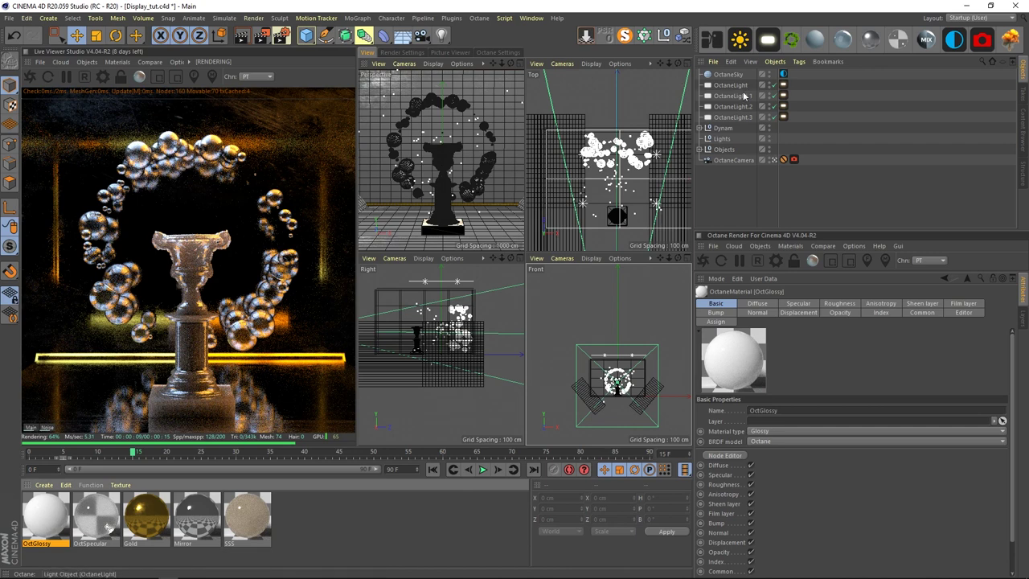
{"action": "left_click", "coordinate": [757, 303]}
{"action": "left_click", "coordinate": [736, 413]}
{"action": "left_click_drag", "start_coordinate": [681, 423], "coordinate": [756, 426]}
{"action": "left_click", "coordinate": [715, 451]}
{"action": "left_click", "coordinate": [746, 413]}
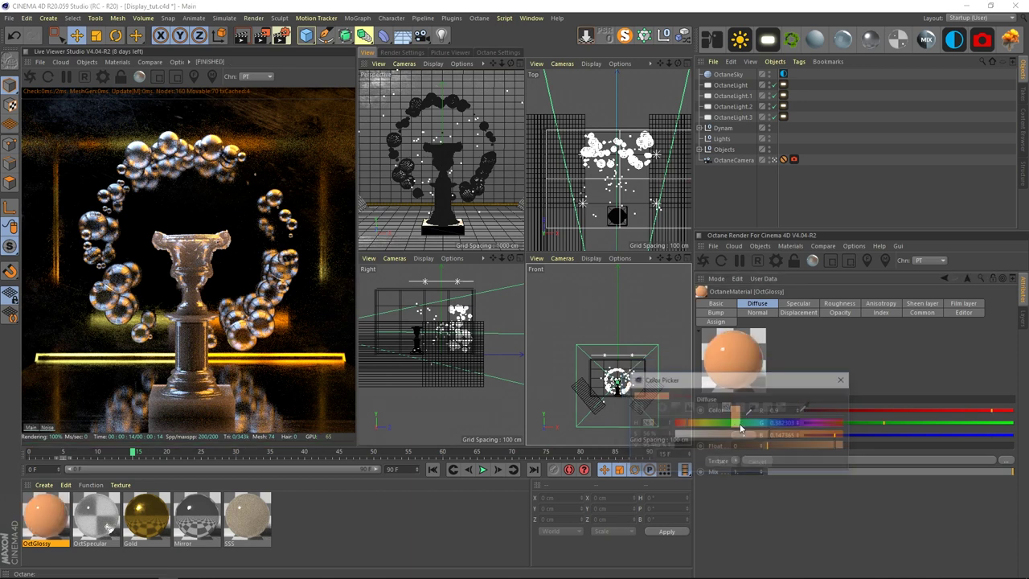
{"action": "left_click", "coordinate": [723, 434]}
{"action": "left_click", "coordinate": [720, 463]}
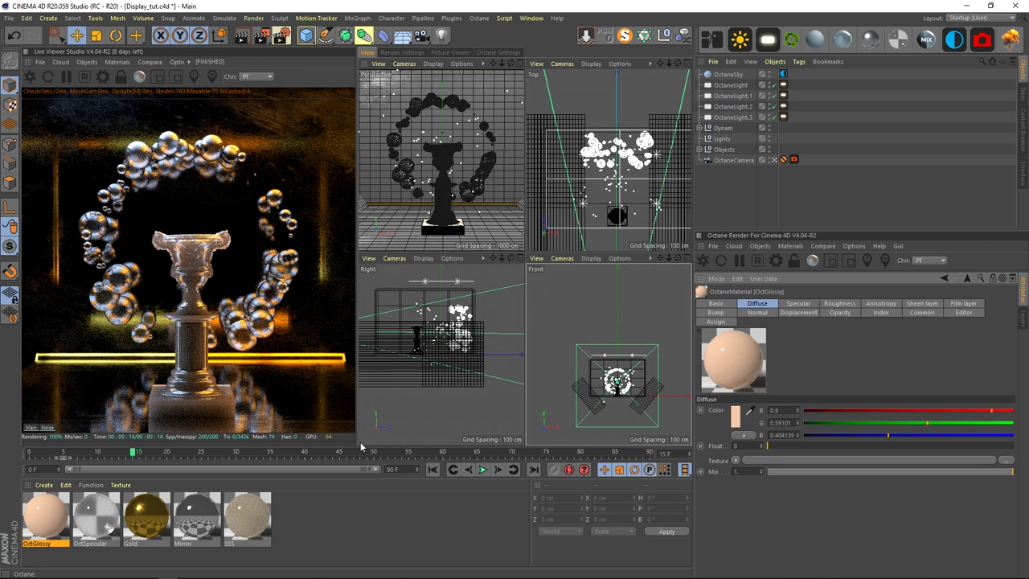
{"action": "left_click", "coordinate": [624, 406]}
Step: Create an Octane mix material with OctGlossy as Material1 and SSS as Material2, and apply it to the vase, Column and Column_Base
{"action": "left_click", "coordinate": [921, 45]}
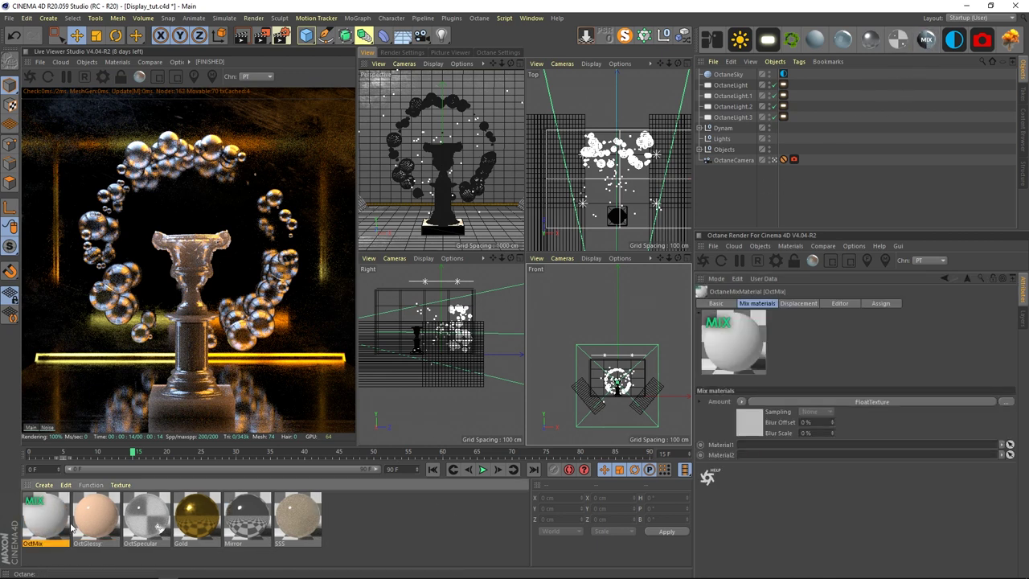
{"action": "left_click_drag", "start_coordinate": [749, 461], "coordinate": [764, 445]}
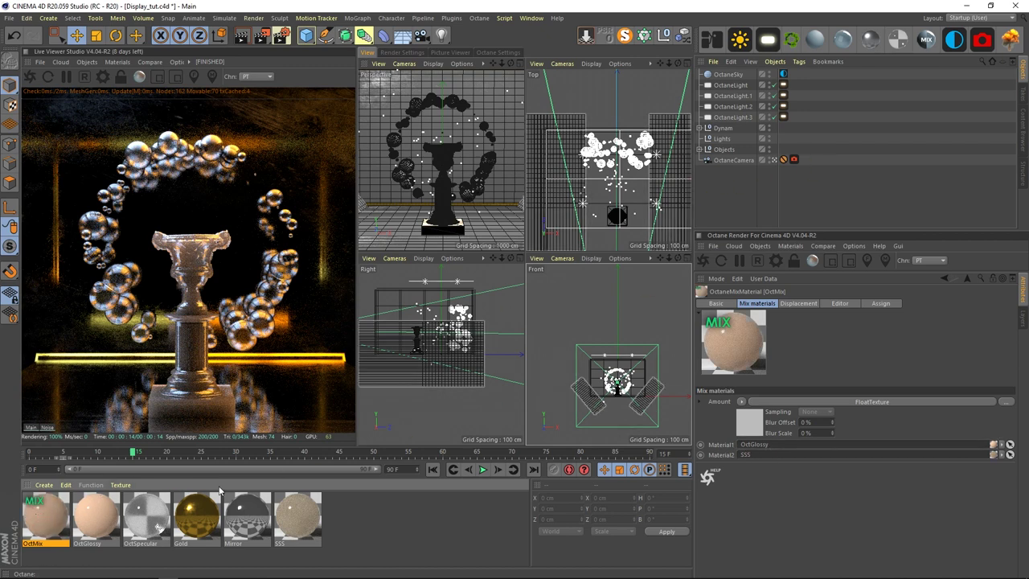
{"action": "left_click", "coordinate": [699, 151]}
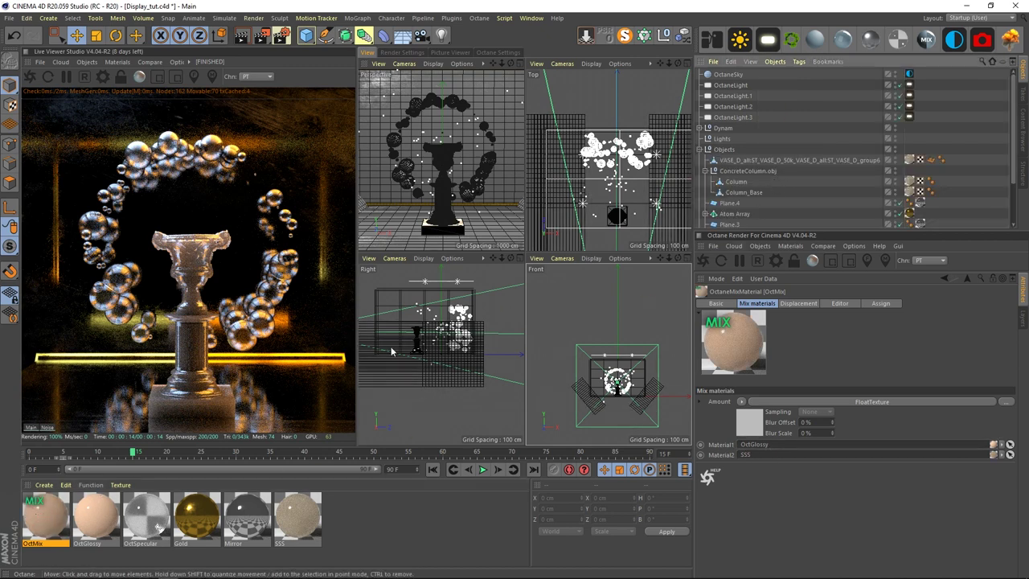
{"action": "left_click_drag", "start_coordinate": [53, 511], "coordinate": [58, 508]}
{"action": "left_click_drag", "start_coordinate": [909, 161], "coordinate": [909, 194]}
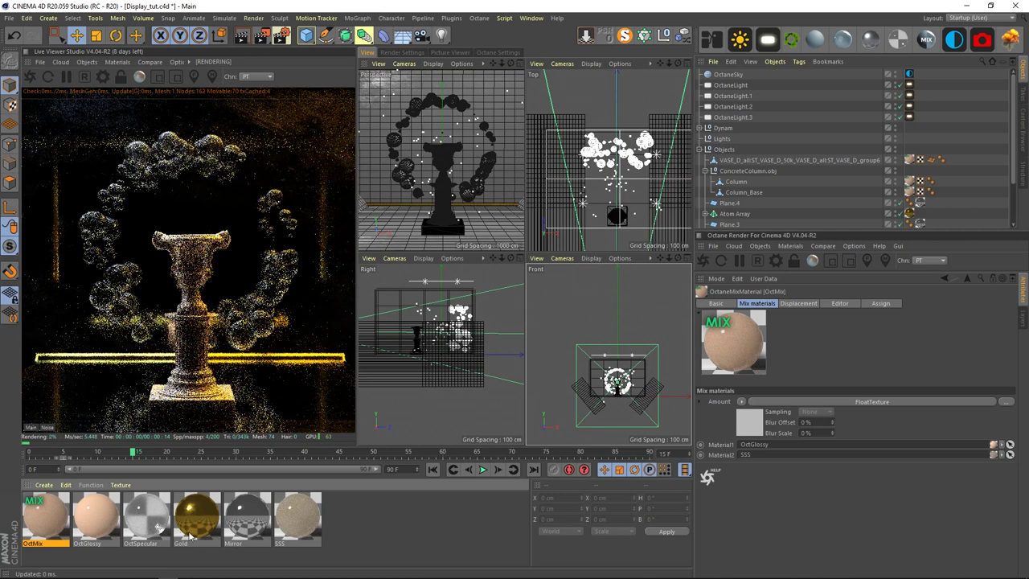
Step: Adjust the Roughness float of the OctGlossy material
{"action": "left_click", "coordinate": [96, 516]}
{"action": "left_click", "coordinate": [836, 304]}
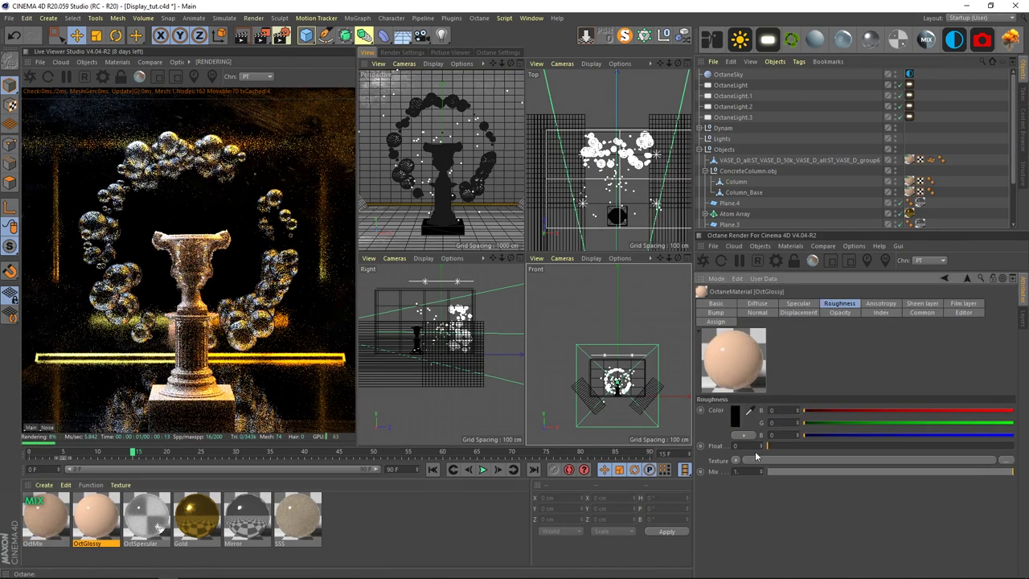
Step: Auto-arrange the OctMix nodes in the Octane Node Editor and lower the FloatTexture amount so the SSS material dominates the mix
{"action": "left_click", "coordinate": [46, 515]}
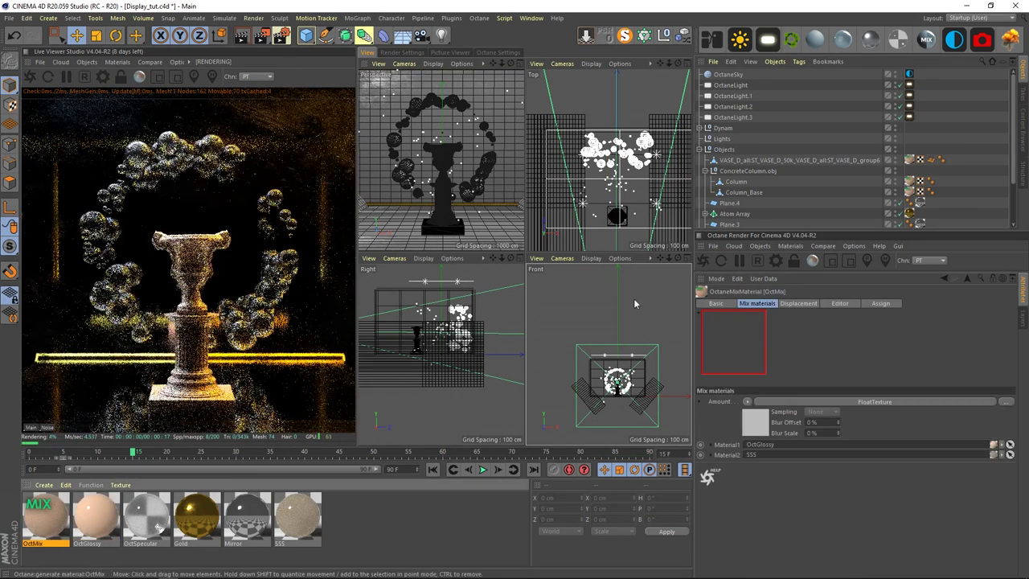
{"action": "left_click", "coordinate": [704, 38]}
{"action": "right_click", "coordinate": [393, 270]}
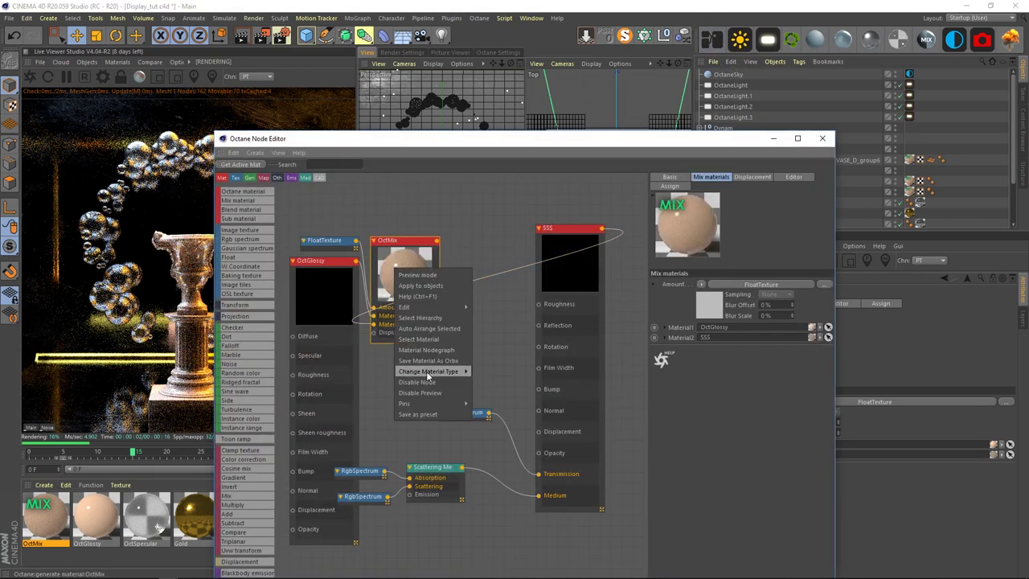
{"action": "left_click", "coordinate": [429, 328]}
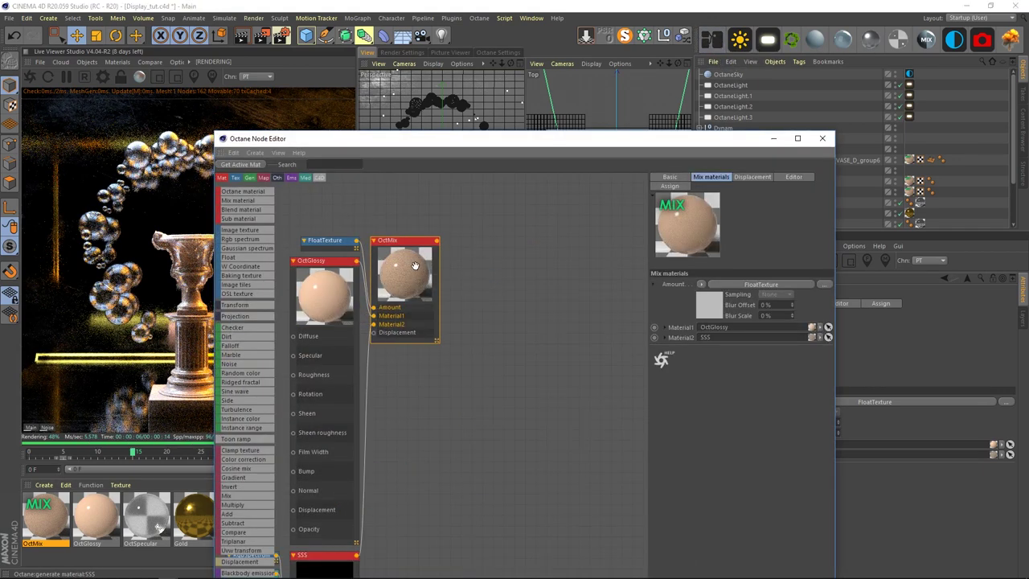
{"action": "left_click_drag", "start_coordinate": [784, 198], "coordinate": [735, 200]}
{"action": "left_click_drag", "start_coordinate": [535, 141], "coordinate": [689, 36]}
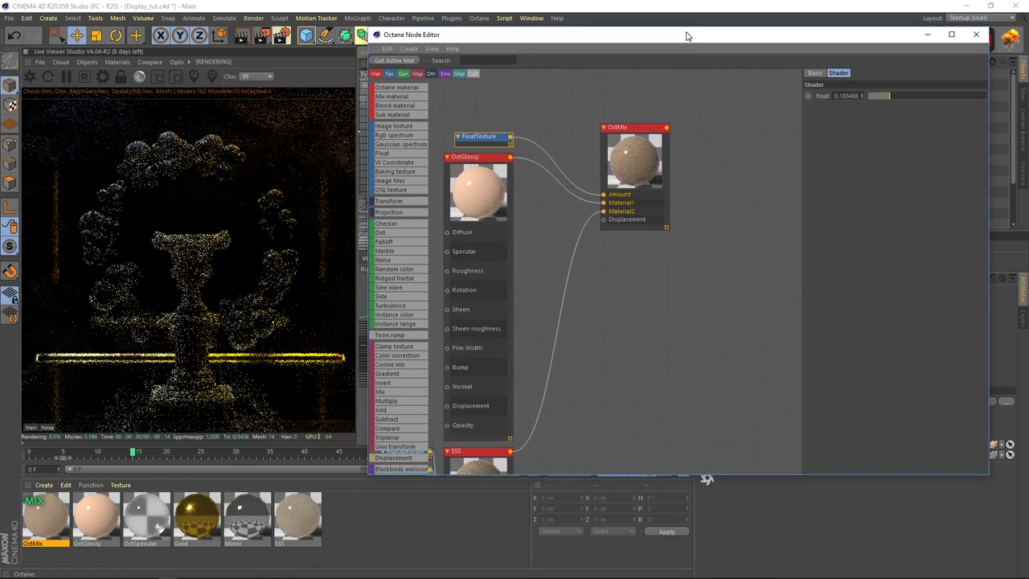
{"action": "left_click", "coordinate": [895, 96]}
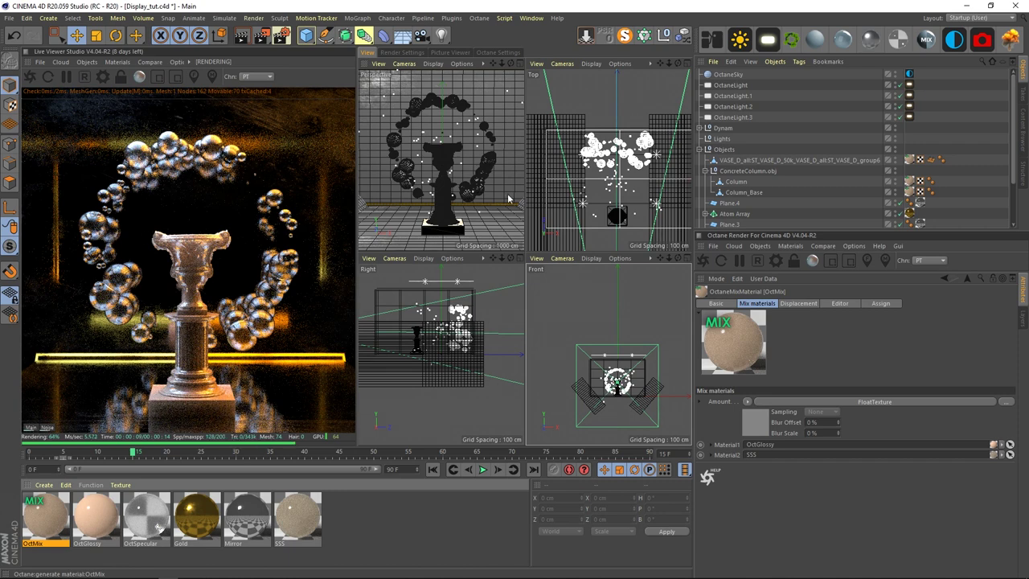
Step: Collapse the Objects group and duplicate OctaneLight.1 and OctaneLight.2 in the Top view, moving the copies to a Z position of -300 cm
{"action": "left_click", "coordinate": [707, 150]}
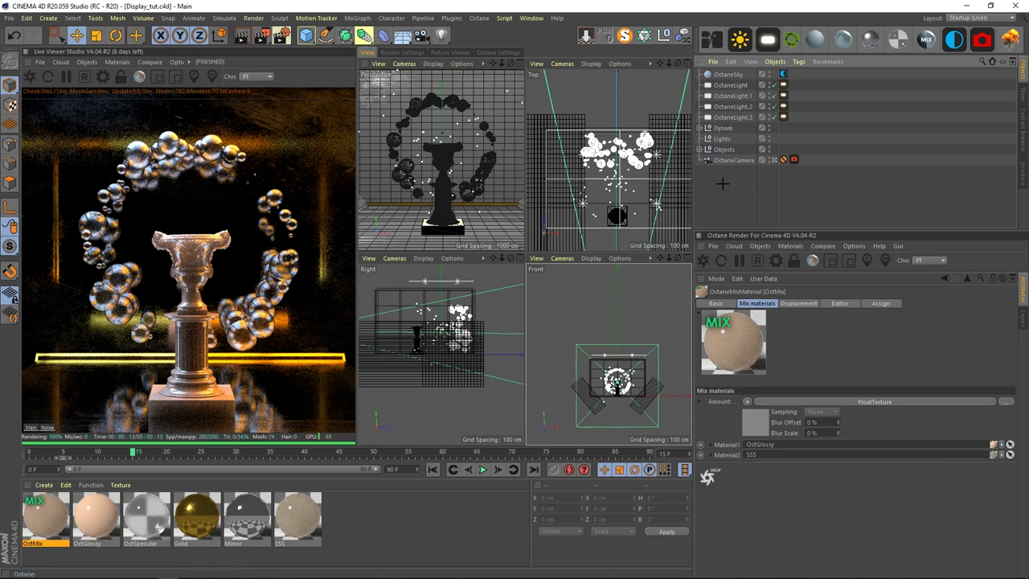
{"action": "left_click", "coordinate": [735, 118]}
{"action": "left_click", "coordinate": [736, 107]}
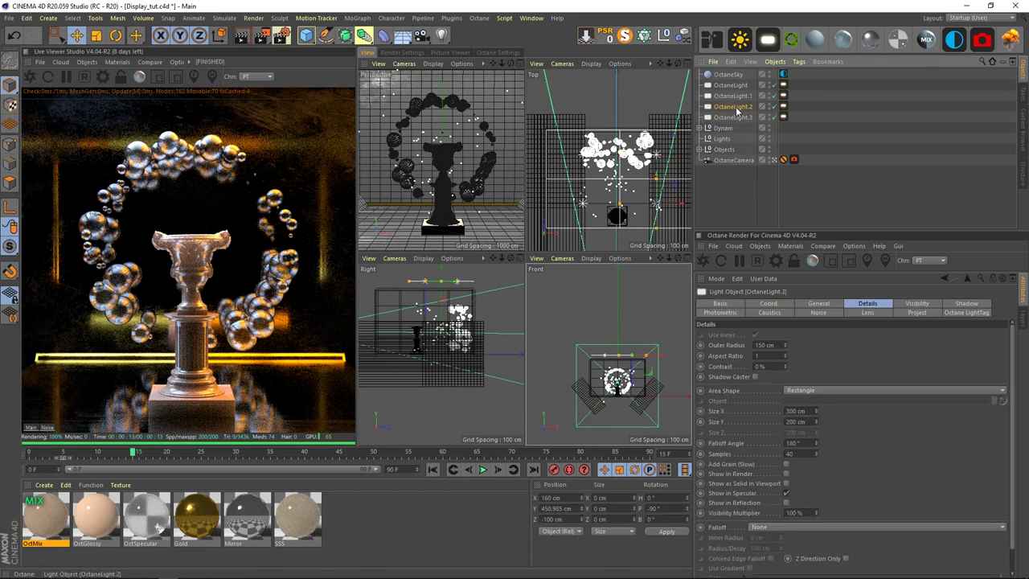
{"action": "left_click", "coordinate": [732, 96], "text": "ctrl"}
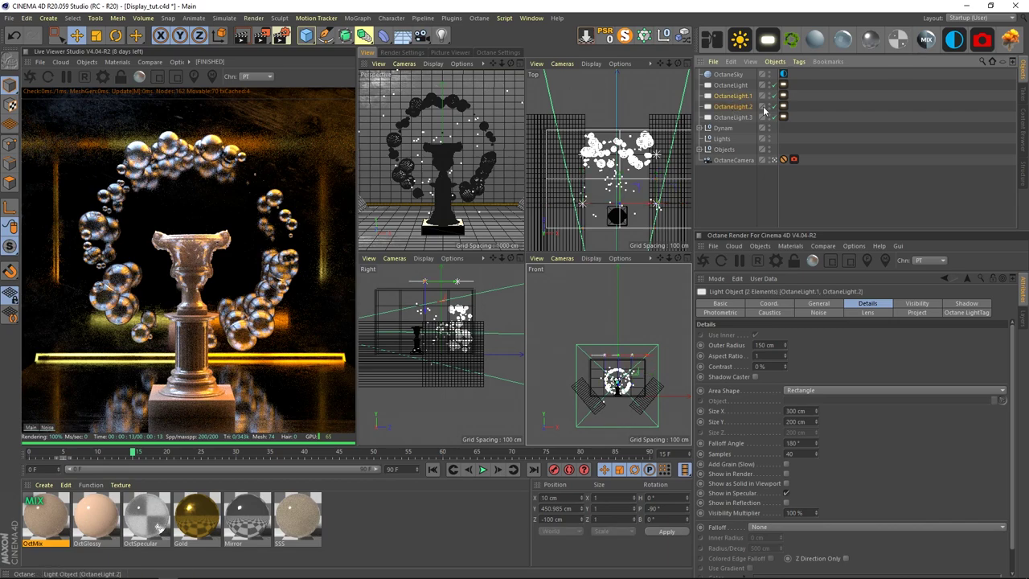
{"action": "left_click_drag", "start_coordinate": [619, 178], "coordinate": [621, 231], "text": "ctrl"}
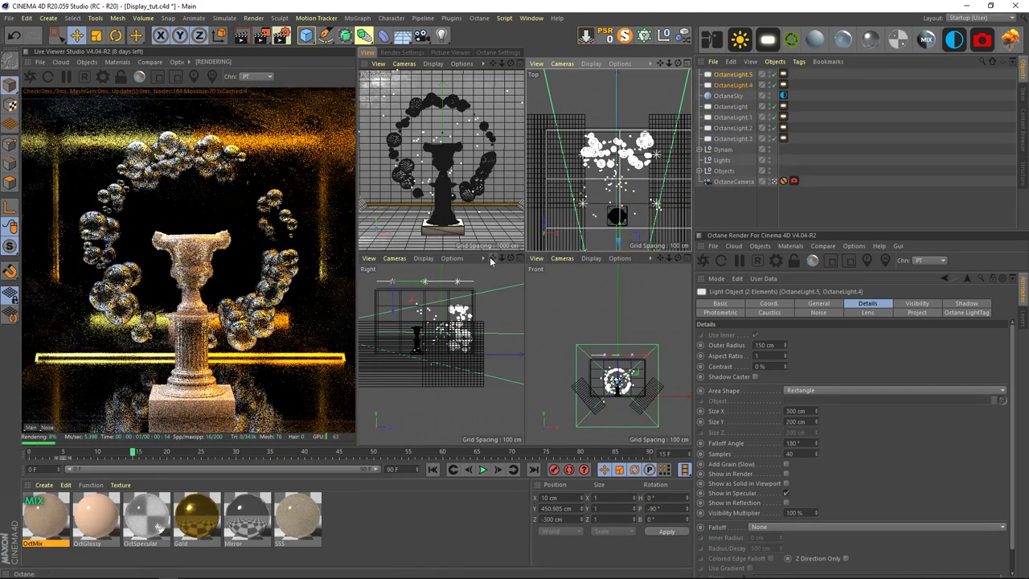
Step: Tilt OctaneLight.4 and OctaneLight.5 to a pitch of about -58.4° and raise them to a Y position of about 562 cm
{"action": "key", "text": "r"}
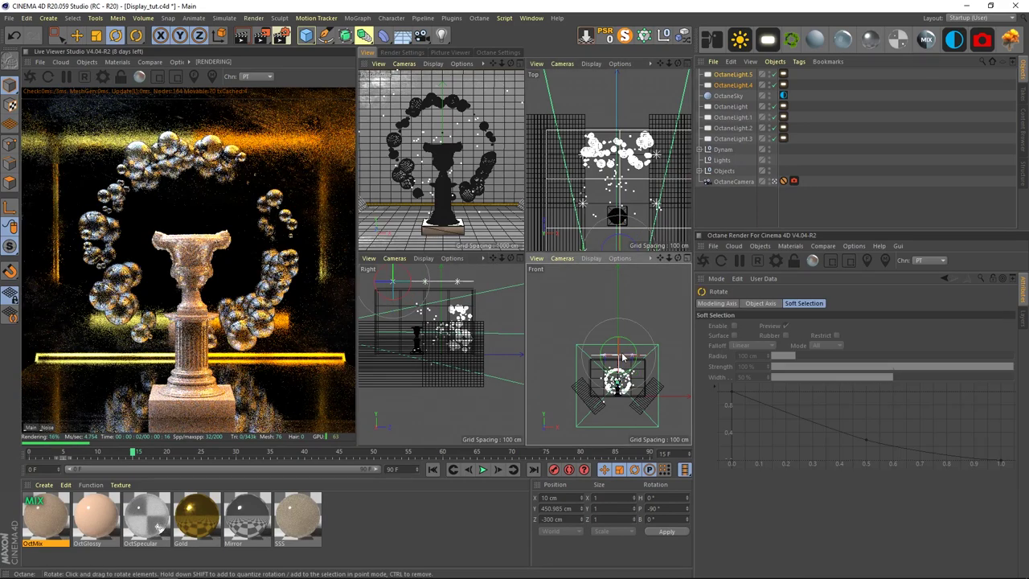
{"action": "left_click_drag", "start_coordinate": [618, 349], "coordinate": [639, 351]}
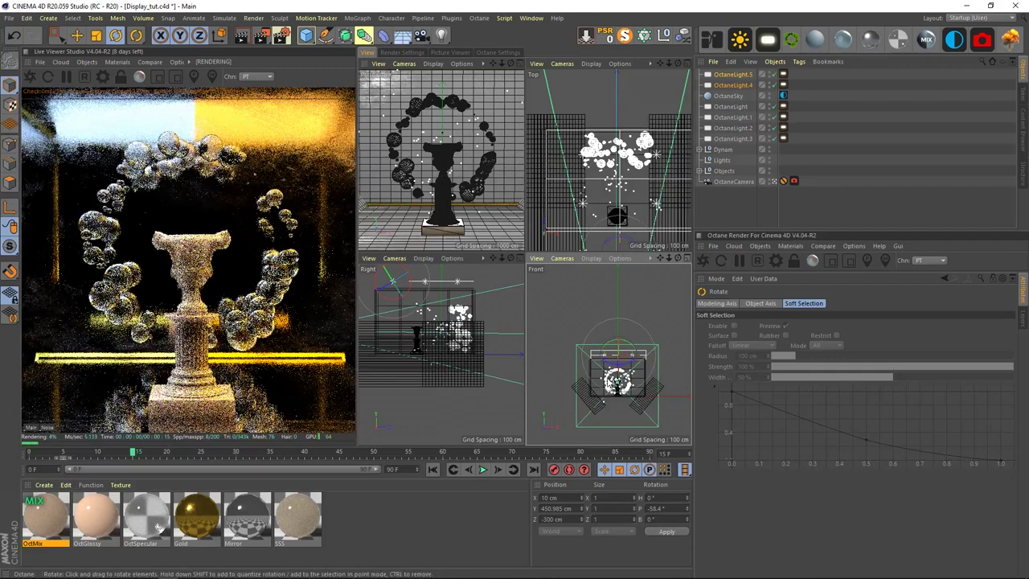
{"action": "key", "text": "e"}
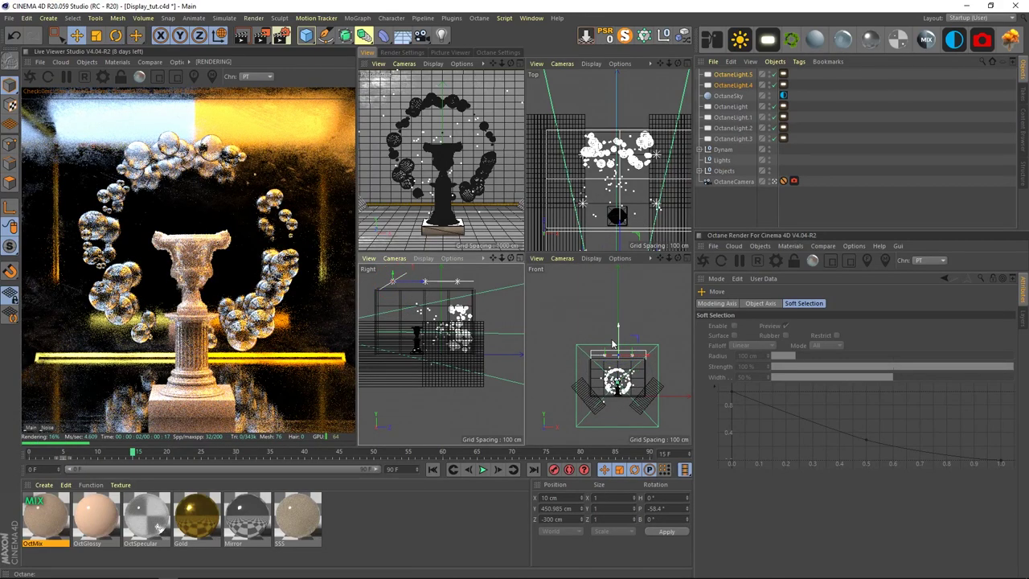
{"action": "left_click_drag", "start_coordinate": [618, 335], "coordinate": [617, 322]}
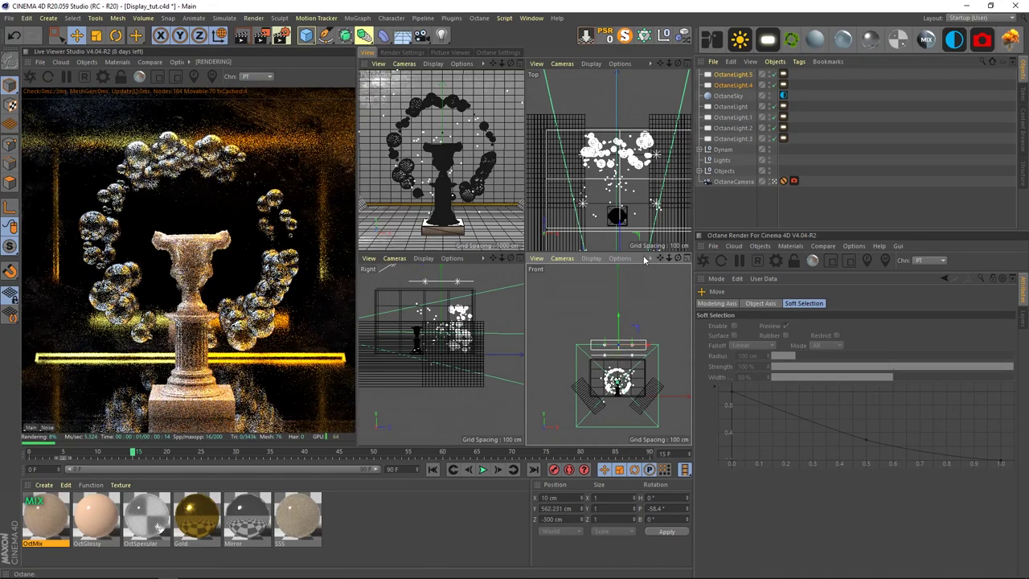
Step: Shift OctaneLight.4 and OctaneLight.5 along Z in the Top view, farther from the vase toward the camera, past about -342 cm
{"action": "scroll", "coordinate": [620, 224], "scroll_direction": "up", "scroll_amount": 2}
{"action": "middle_click_drag", "start_coordinate": [621, 223], "coordinate": [611, 133], "text": "alt"}
{"action": "left_click_drag", "start_coordinate": [608, 139], "coordinate": [611, 151]}
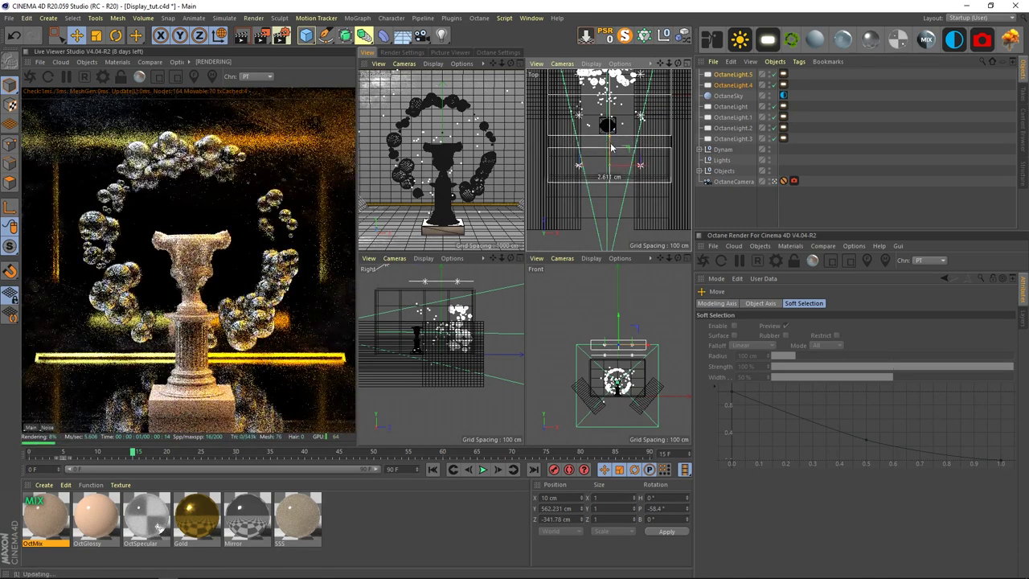
Step: Set the light power of OctaneLight.5 and OctaneLight.4 to 75
{"action": "left_click", "coordinate": [783, 74]}
{"action": "type", "text": "75"}
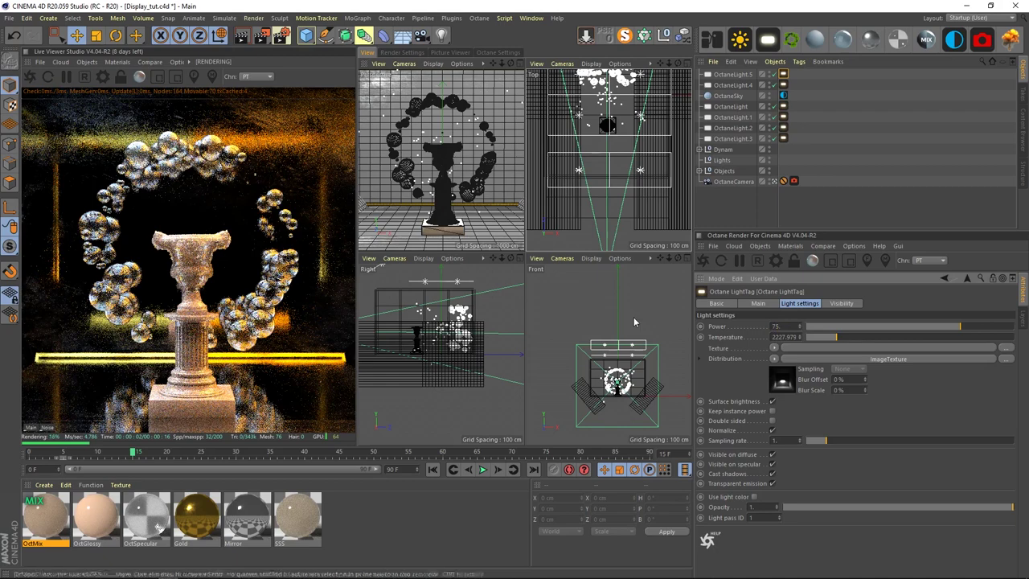
{"action": "key", "text": "Return"}
{"action": "left_click", "coordinate": [783, 86]}
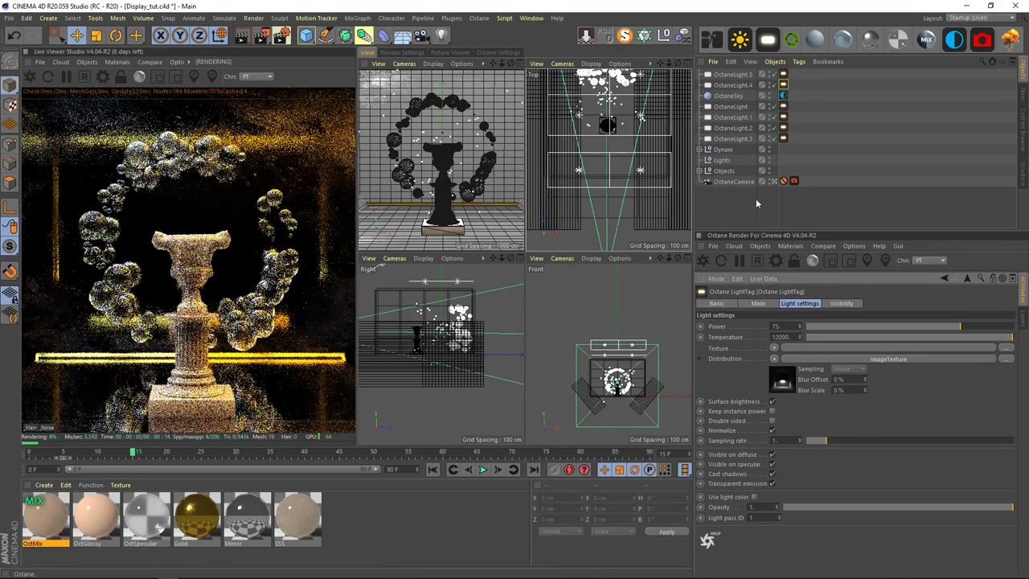
{"action": "left_click", "coordinate": [754, 199]}
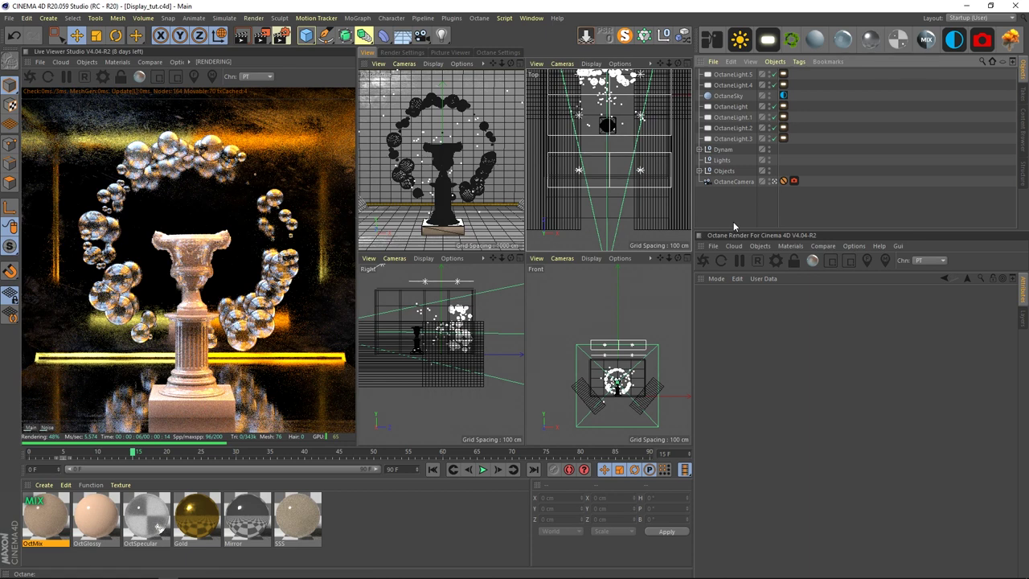
Step: Move all six OctaneLight objects into the Lights group, leaving OctaneSky out
{"action": "left_click", "coordinate": [740, 76]}
{"action": "left_click", "coordinate": [738, 199]}
{"action": "left_click", "coordinate": [739, 138]}
{"action": "left_click", "coordinate": [738, 106], "text": "shift"}
{"action": "left_click", "coordinate": [738, 85], "text": "ctrl"}
{"action": "left_click", "coordinate": [739, 76], "text": "ctrl"}
{"action": "left_click_drag", "start_coordinate": [737, 138], "coordinate": [727, 161]}
{"action": "left_click", "coordinate": [729, 200]}
Step: Move OctaneSky into the Lights group and collapse the group
{"action": "left_click", "coordinate": [700, 95]}
{"action": "left_click_drag", "start_coordinate": [727, 74], "coordinate": [727, 96]}
{"action": "left_click", "coordinate": [699, 95]}
{"action": "left_click", "coordinate": [700, 85]}
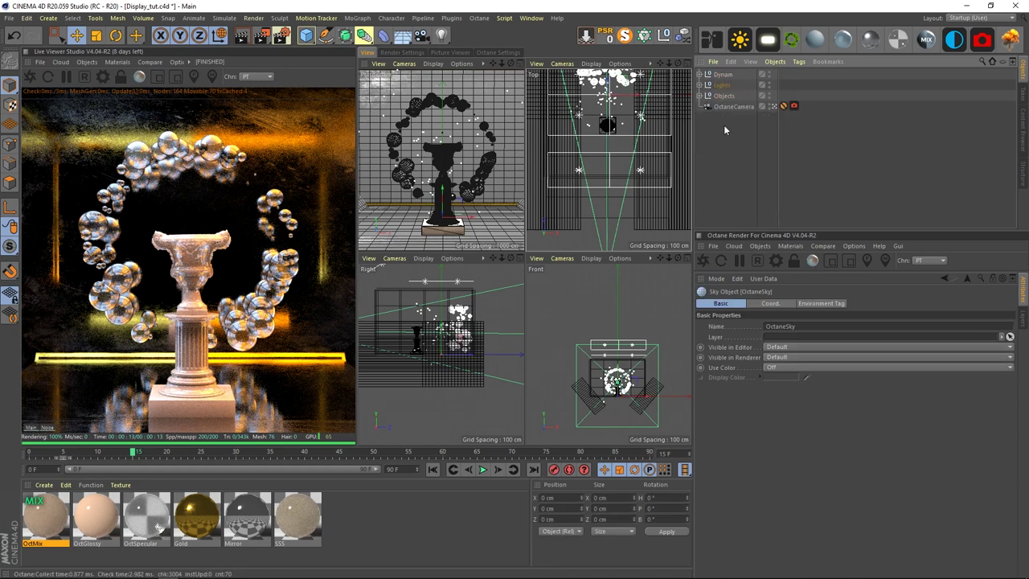
Step: Maximize the Perspective view, open the OctaneCamera's Octane tag and pick the vase as the focus point in the Live Viewer
{"action": "left_click", "coordinate": [750, 105]}
{"action": "middle_click", "coordinate": [474, 137]}
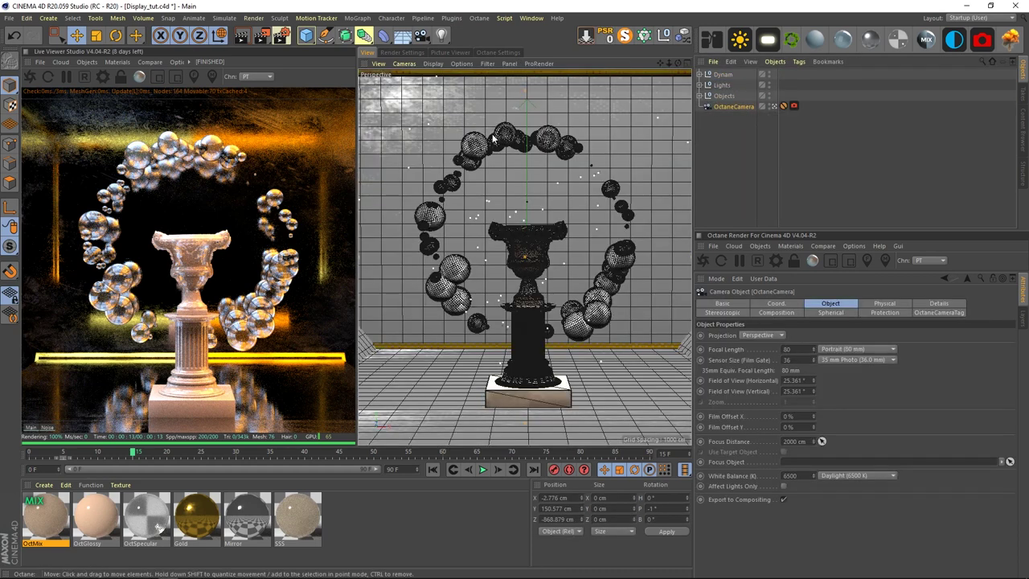
{"action": "left_click", "coordinate": [762, 147]}
{"action": "left_click", "coordinate": [794, 105]}
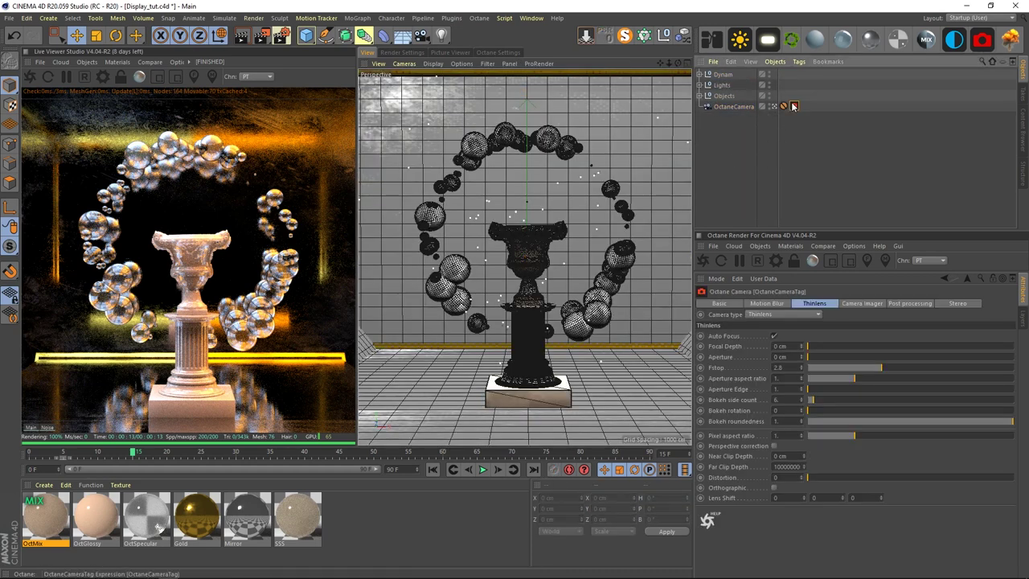
{"action": "left_click", "coordinate": [194, 77]}
{"action": "left_click", "coordinate": [193, 264]}
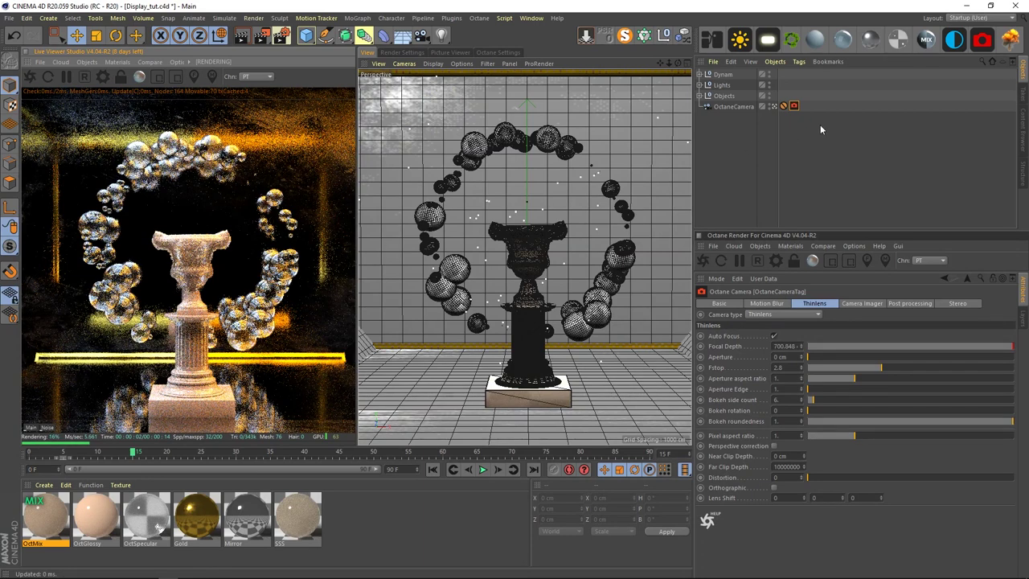
Step: Turn off Auto Focus and set the Octane camera's Aperture aspect ratio to 2 and Aperture Edge to 3
{"action": "left_click", "coordinate": [774, 335]}
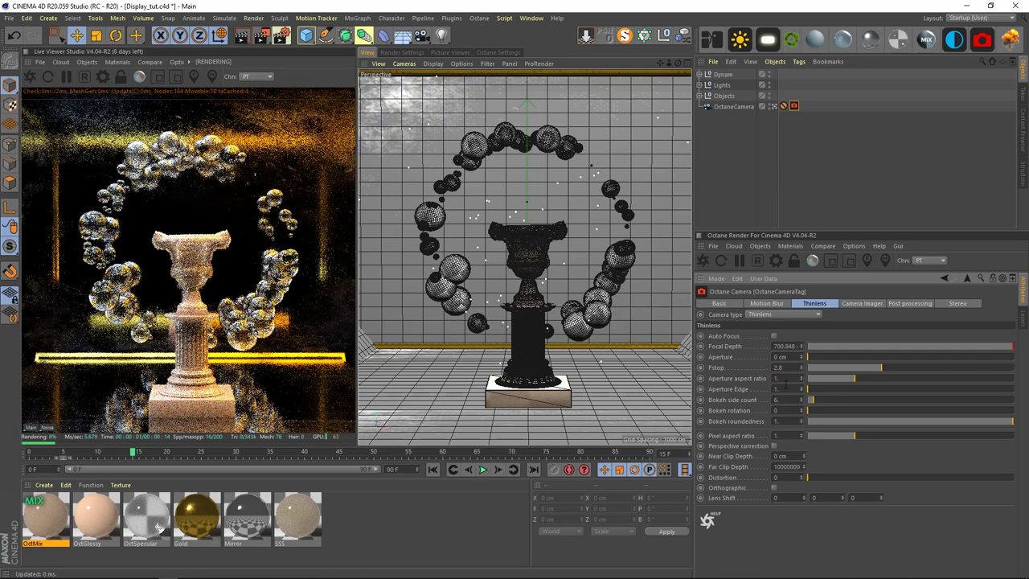
{"action": "type", "text": "2"}
{"action": "key", "text": "Tab"}
{"action": "type", "text": "3"}
{"action": "key", "text": "Return"}
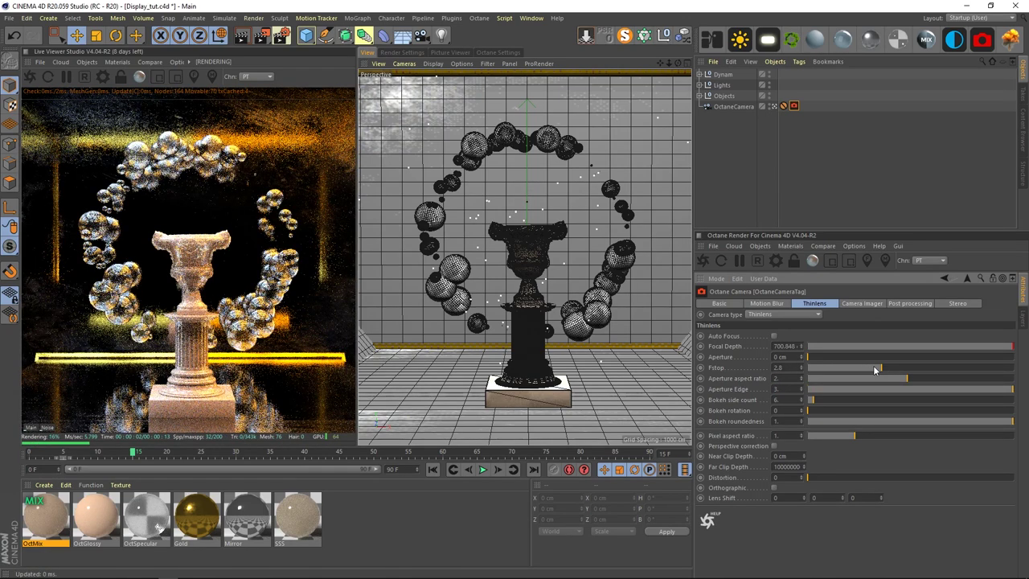
Step: Try F-stop values from about 1.94 to 3.57, using a render region around the upper spheres to compare the blur
{"action": "mouse_move", "coordinate": [876, 370]}
{"action": "left_mouse_down"}
{"action": "mouse_move", "coordinate": [832, 369]}
{"action": "mouse_move", "coordinate": [866, 369]}
{"action": "left_mouse_up"}
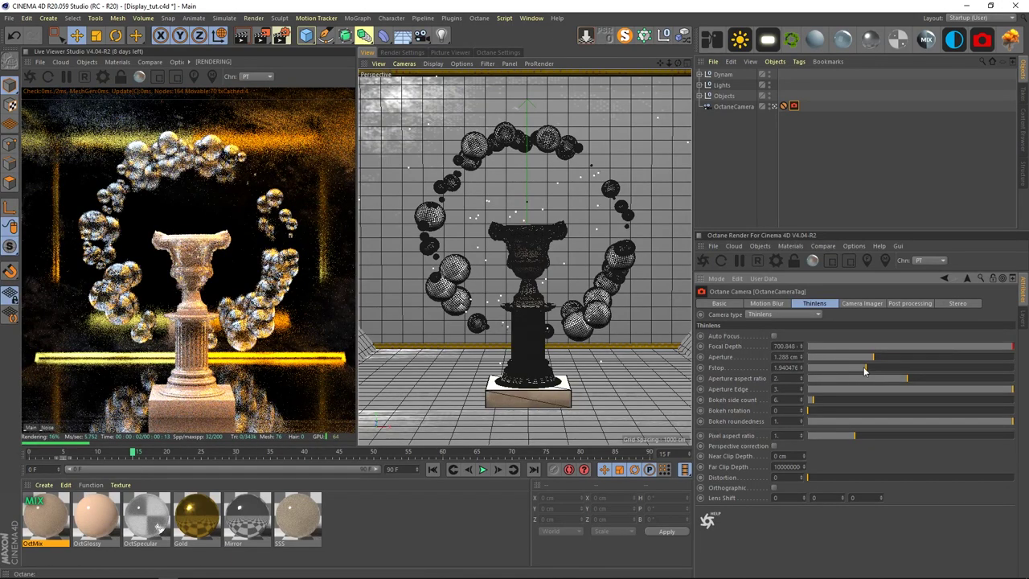
{"action": "left_click_drag", "start_coordinate": [865, 368], "coordinate": [875, 371]}
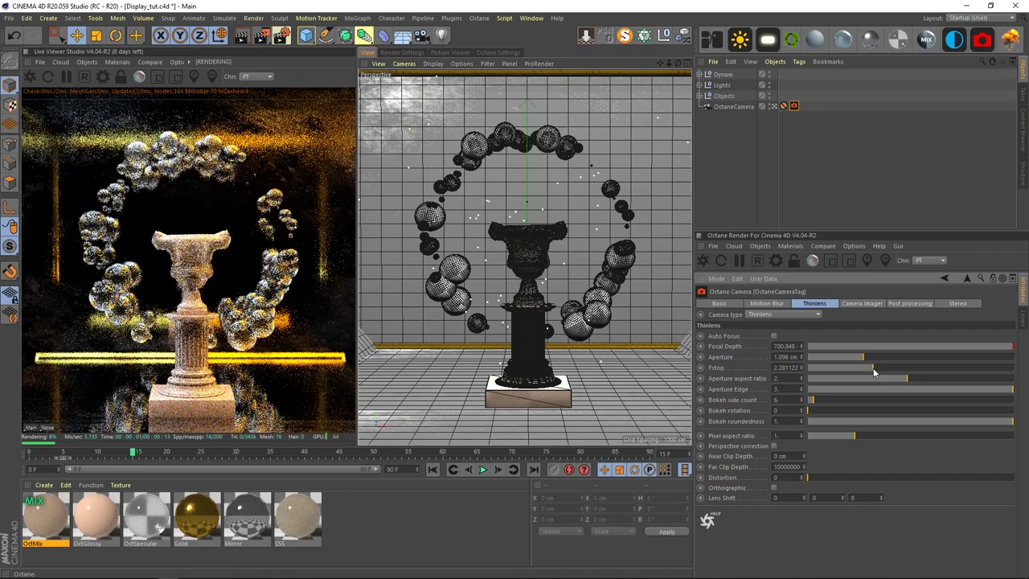
{"action": "left_click", "coordinate": [158, 78]}
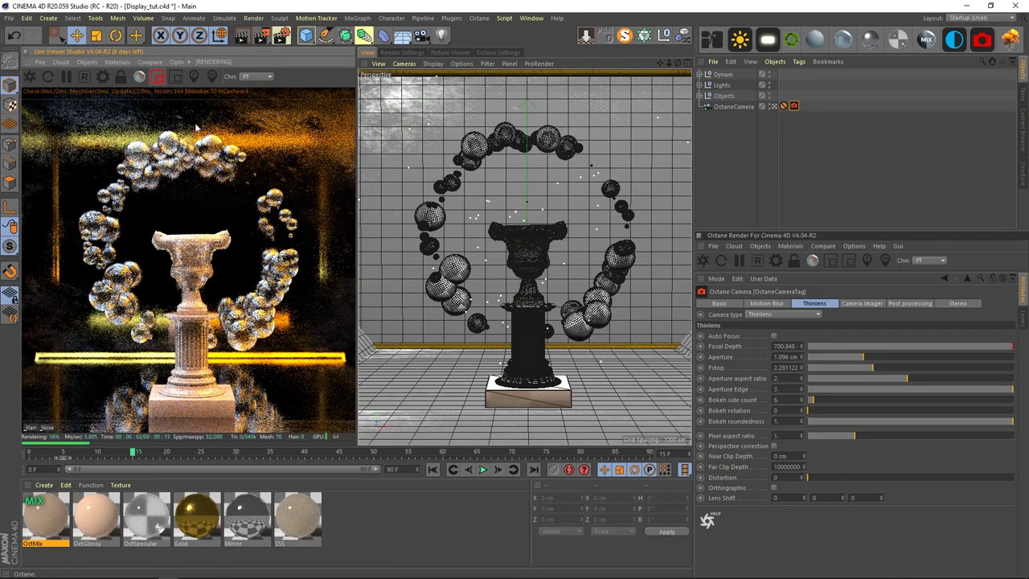
{"action": "left_click_drag", "start_coordinate": [126, 128], "coordinate": [220, 204]}
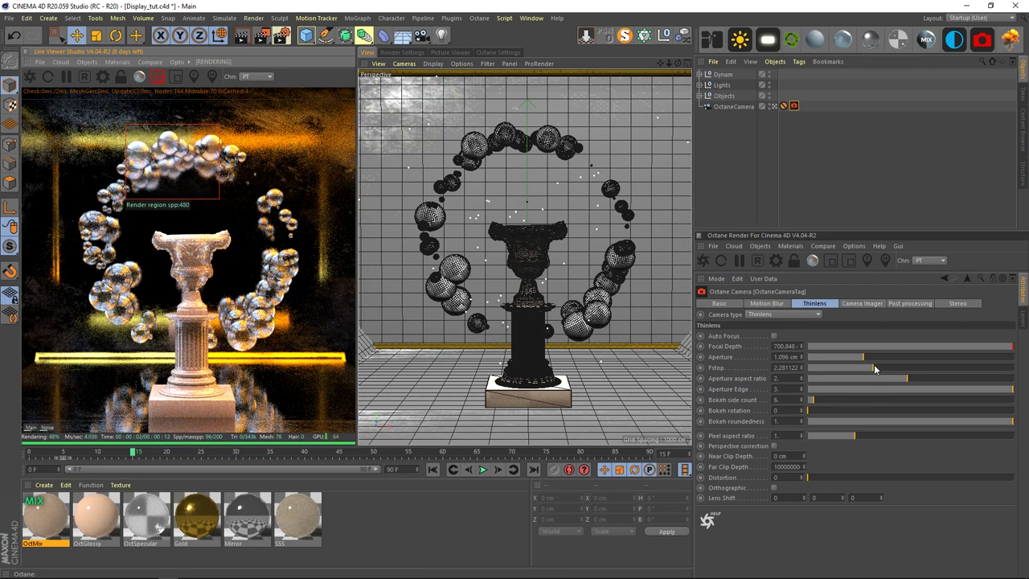
{"action": "left_click_drag", "start_coordinate": [873, 366], "coordinate": [885, 368]}
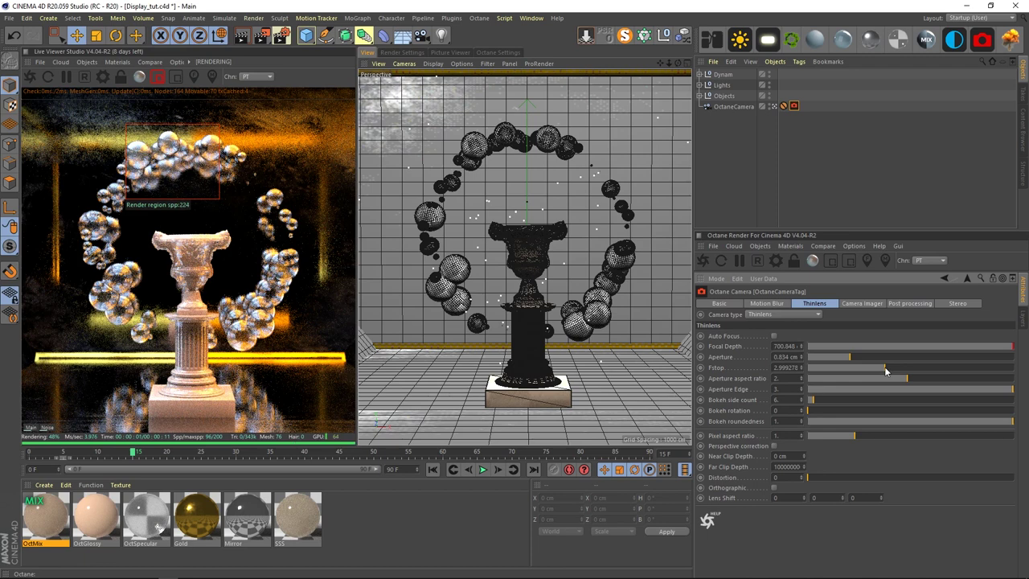
{"action": "left_click_drag", "start_coordinate": [885, 370], "coordinate": [893, 370]}
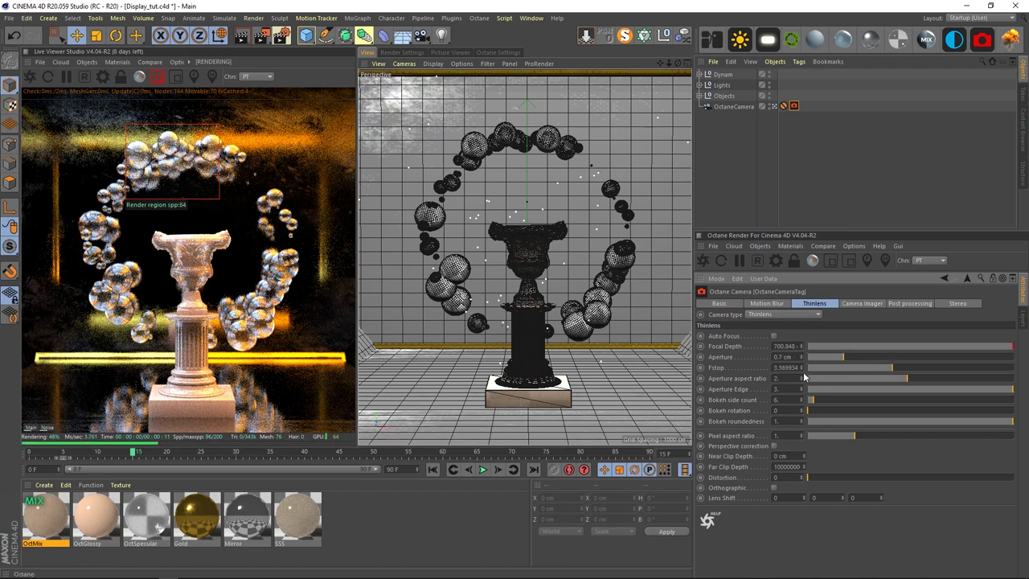
Step: Set the camera's F-stop to 3.5 and turn off the render region
{"action": "double_click", "coordinate": [786, 367]}
{"action": "type", "text": "3.5"}
{"action": "key", "text": "Return"}
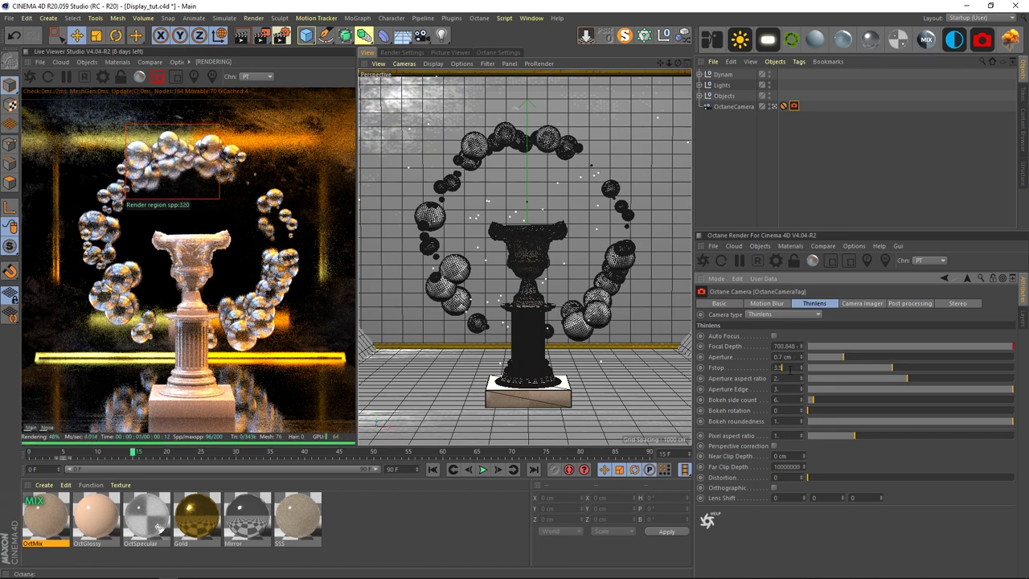
{"action": "left_click", "coordinate": [157, 76]}
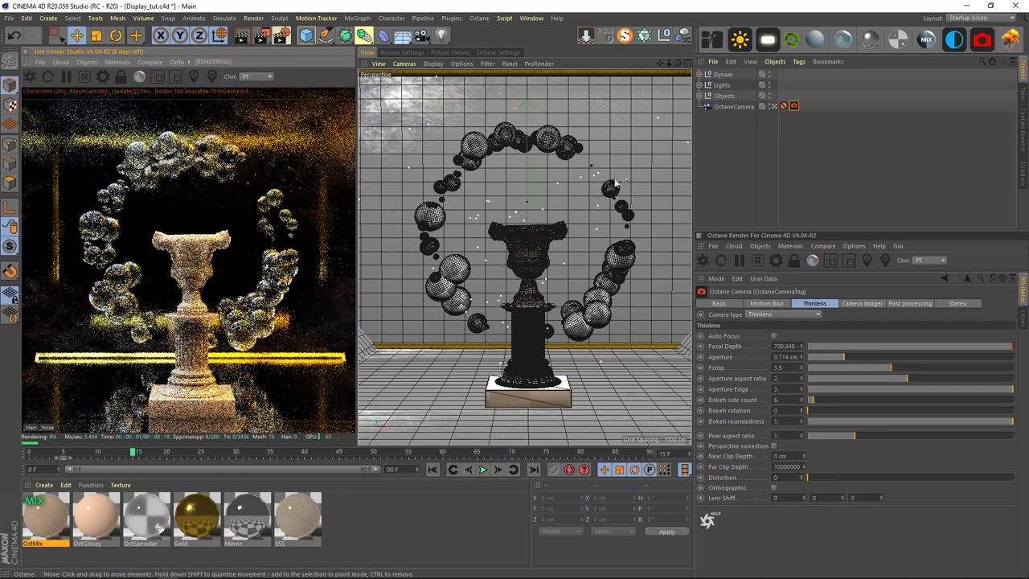
Step: Enable the Camera Imager on the Octane camera and turn on its AI denoiser, including Denoise volumes
{"action": "left_click", "coordinate": [860, 303]}
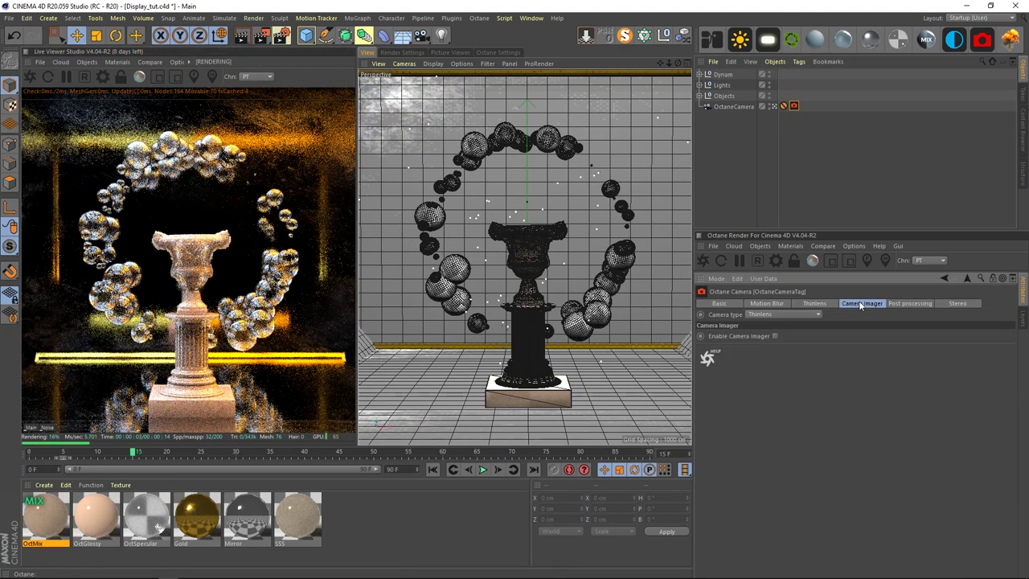
{"action": "left_click", "coordinate": [777, 337]}
{"action": "left_click", "coordinate": [704, 348]}
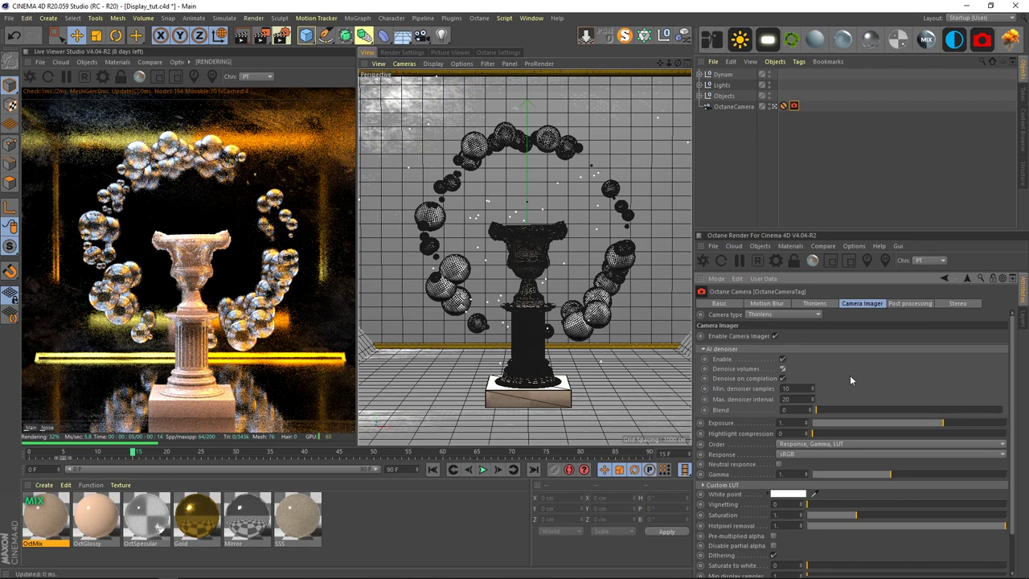
{"action": "scroll", "coordinate": [853, 377], "scroll_direction": "down", "scroll_amount": 2}
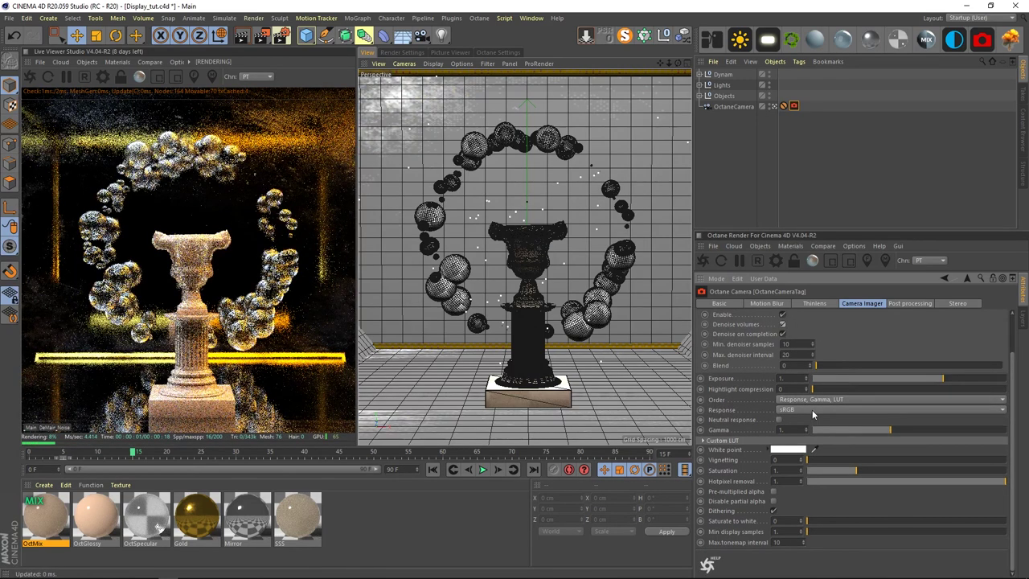
{"action": "scroll", "coordinate": [828, 354], "scroll_direction": "up", "scroll_amount": 2}
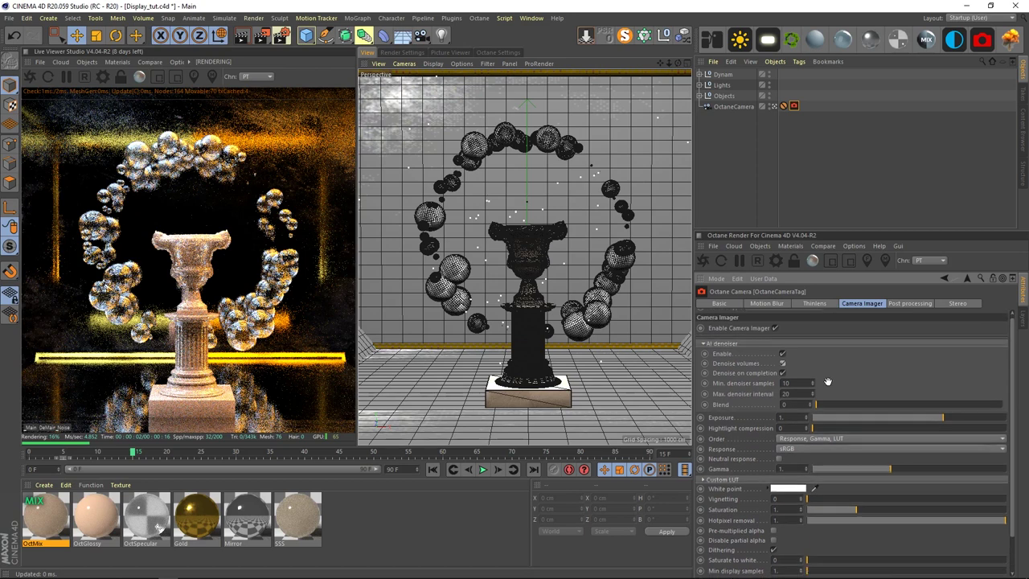
{"action": "scroll", "coordinate": [829, 362], "scroll_direction": "up", "scroll_amount": 1}
{"action": "scroll", "coordinate": [868, 371], "scroll_direction": "down", "scroll_amount": 2}
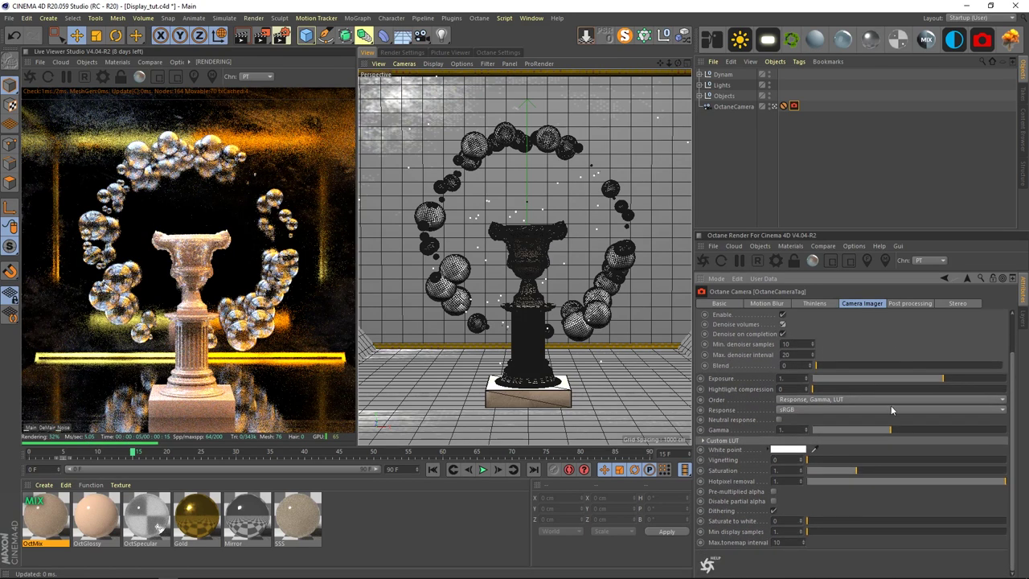
Step: Set the Camera Imager's Response to Linear and its Gamma to 2.2
{"action": "left_click", "coordinate": [826, 408]}
{"action": "left_click", "coordinate": [754, 411]}
{"action": "left_click", "coordinate": [791, 411]}
{"action": "scroll", "coordinate": [795, 555], "scroll_direction": "down", "scroll_amount": 2}
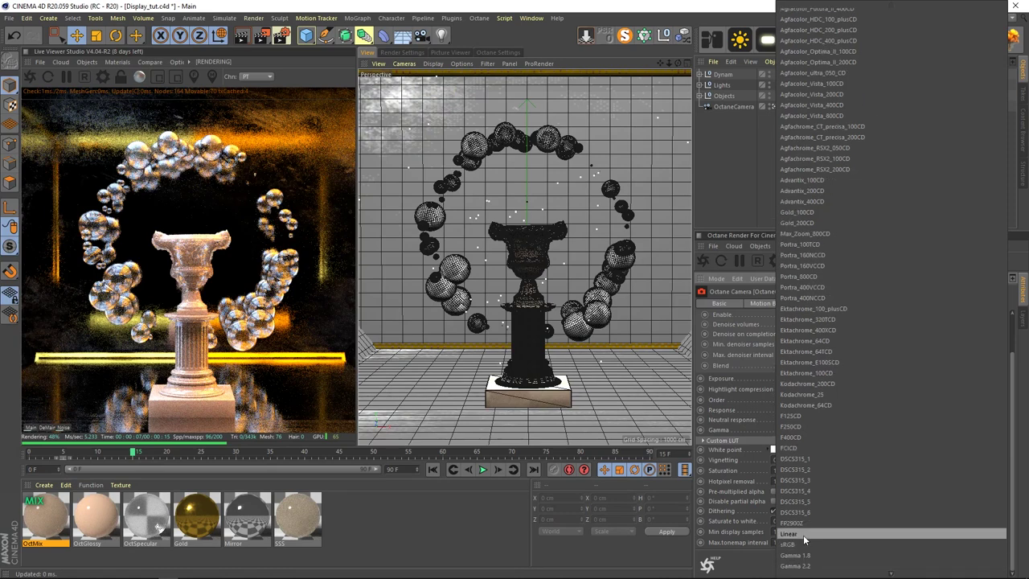
{"action": "left_click", "coordinate": [803, 534]}
{"action": "left_click", "coordinate": [795, 428]}
{"action": "type", "text": "2"}
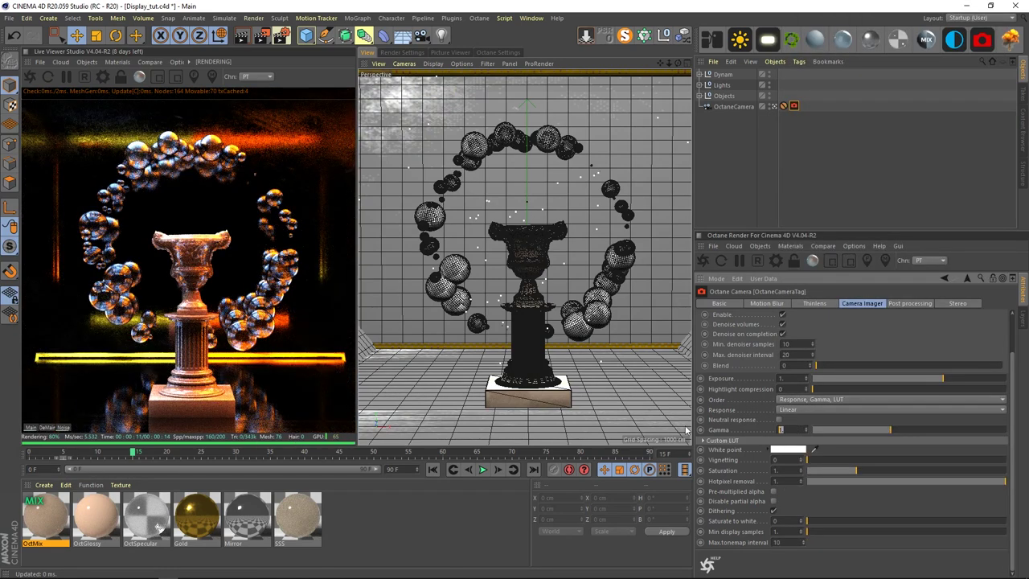
{"action": "type", "text": ".2"}
{"action": "key", "text": "Return"}
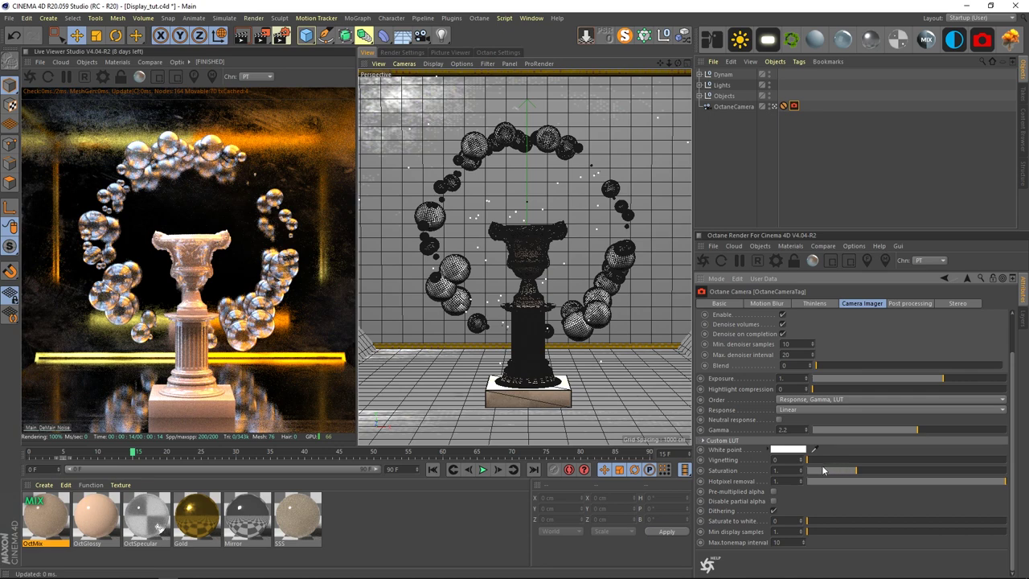
Step: Load GSG_LUT_Sample_ 2383_Kodak_D65.cube as the custom LUT and vary its Strength, ending back at 1
{"action": "left_click", "coordinate": [703, 441]}
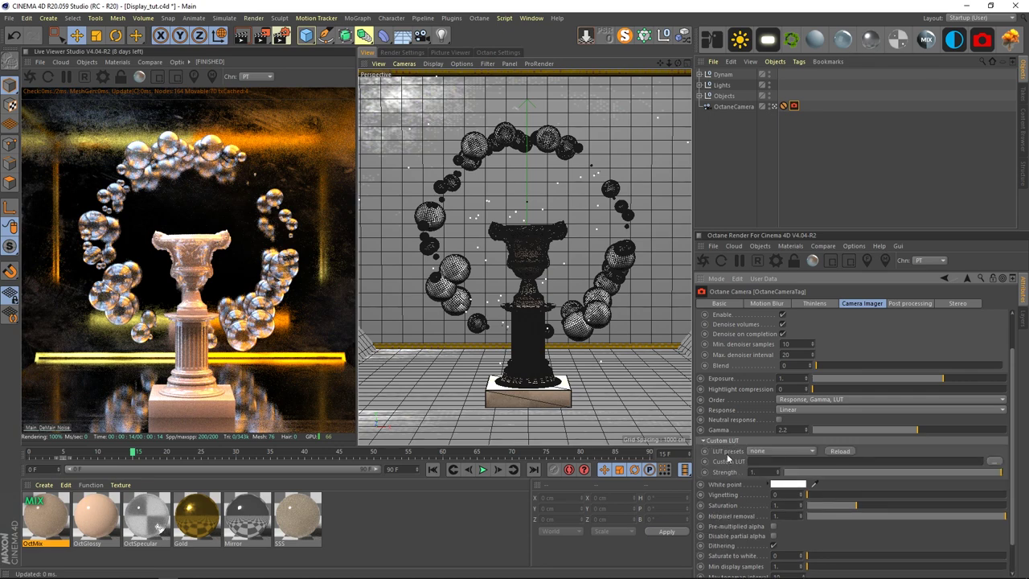
{"action": "left_click", "coordinate": [994, 463]}
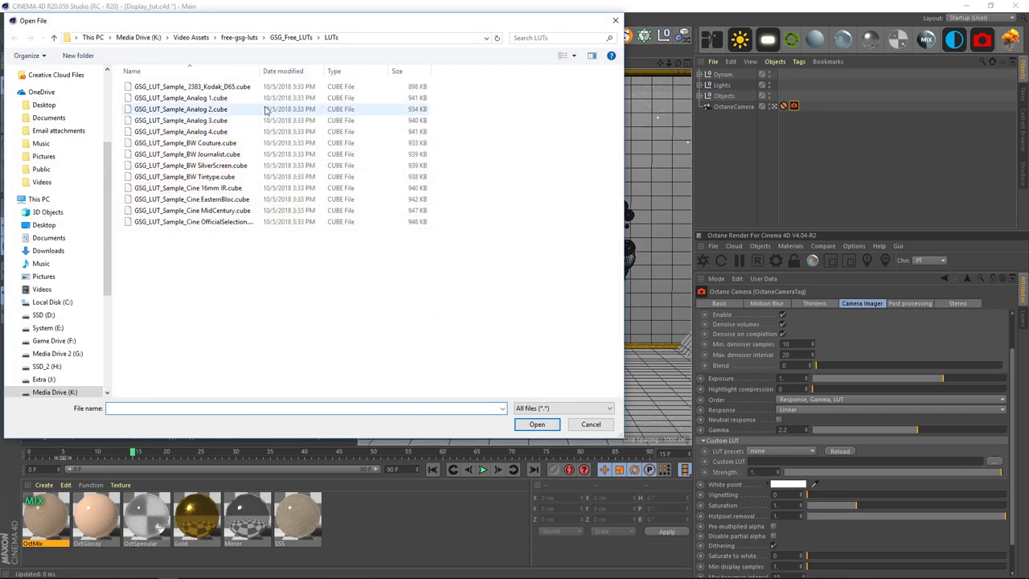
{"action": "left_click", "coordinate": [241, 87]}
{"action": "left_click", "coordinate": [537, 424]}
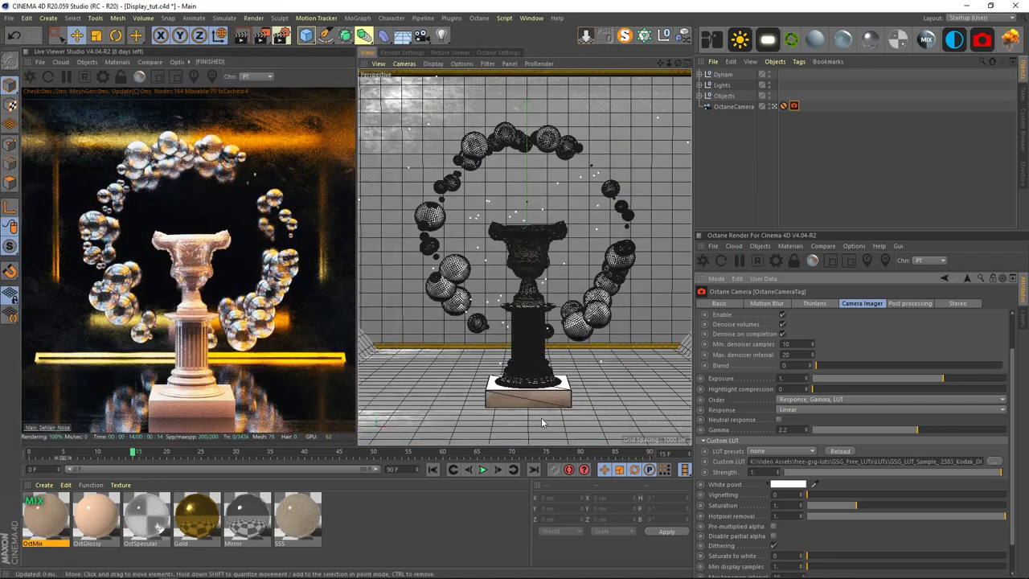
{"action": "mouse_move", "coordinate": [987, 472]}
{"action": "left_mouse_down"}
{"action": "mouse_move", "coordinate": [781, 472]}
{"action": "mouse_move", "coordinate": [1001, 471]}
{"action": "left_mouse_up"}
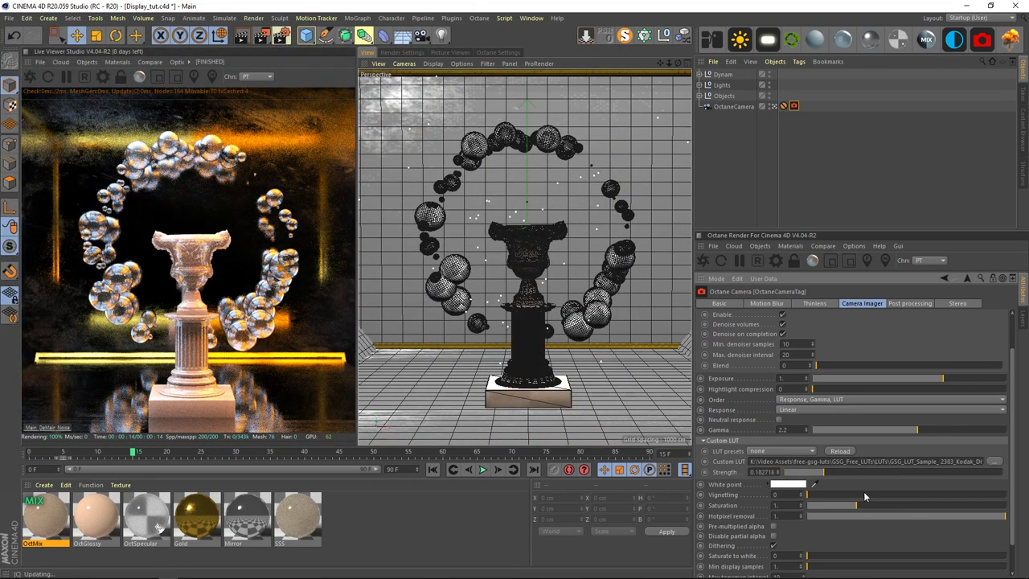
Step: Load the GSG_LUT_Sample_Cine OfficialSelection file as the Camera Imager's custom LUT
{"action": "left_click", "coordinate": [1001, 465]}
{"action": "left_click", "coordinate": [334, 223]}
{"action": "left_click", "coordinate": [536, 425]}
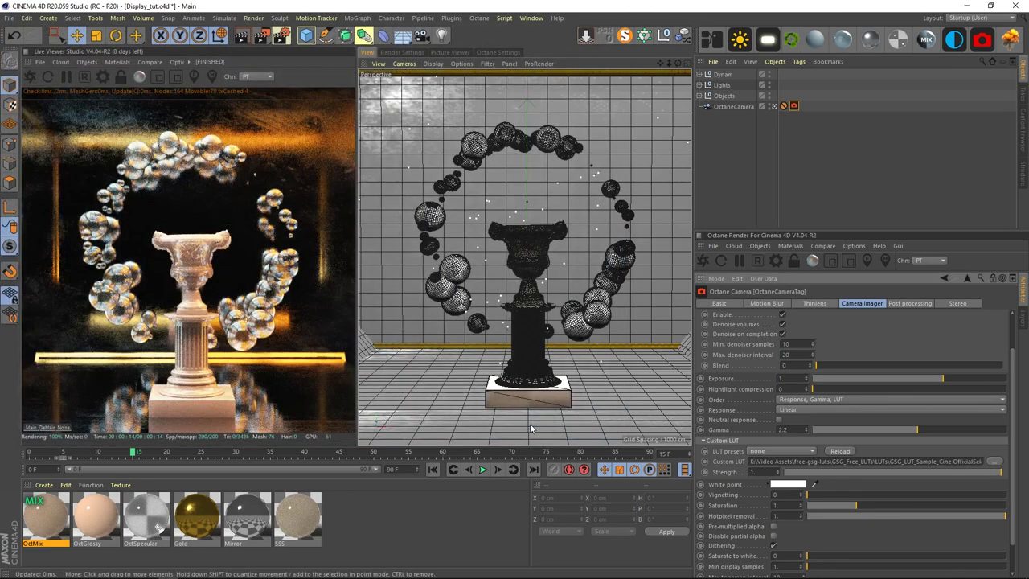
Step: Set the custom LUT's Strength to its full value of 1 and collapse the Custom LUT settings
{"action": "mouse_move", "coordinate": [999, 473]}
{"action": "left_mouse_down"}
{"action": "mouse_move", "coordinate": [692, 483]}
{"action": "mouse_move", "coordinate": [1021, 476]}
{"action": "mouse_move", "coordinate": [877, 472]}
{"action": "mouse_move", "coordinate": [1002, 473]}
{"action": "left_mouse_up"}
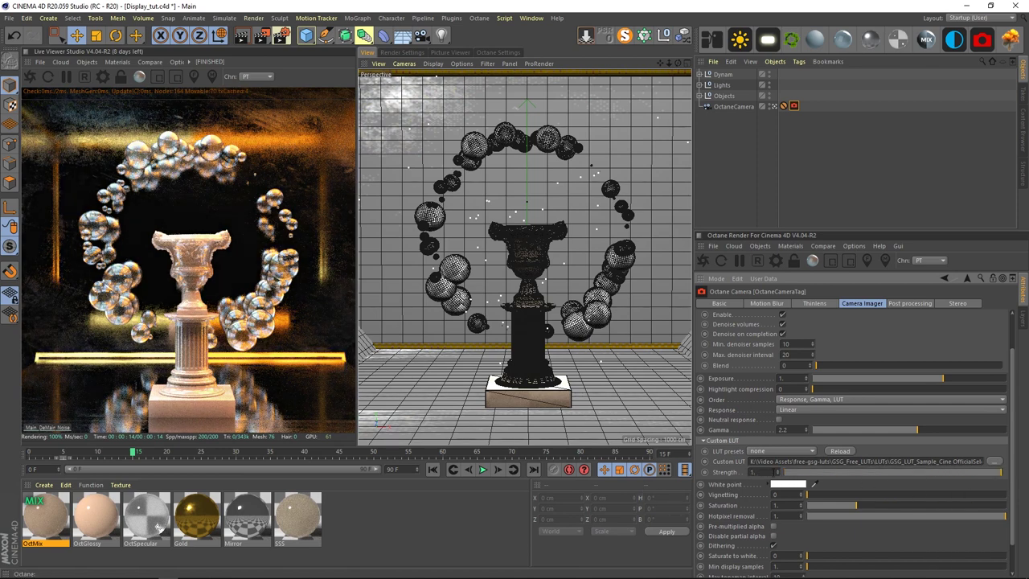
{"action": "left_click", "coordinate": [785, 475]}
{"action": "left_click", "coordinate": [703, 440]}
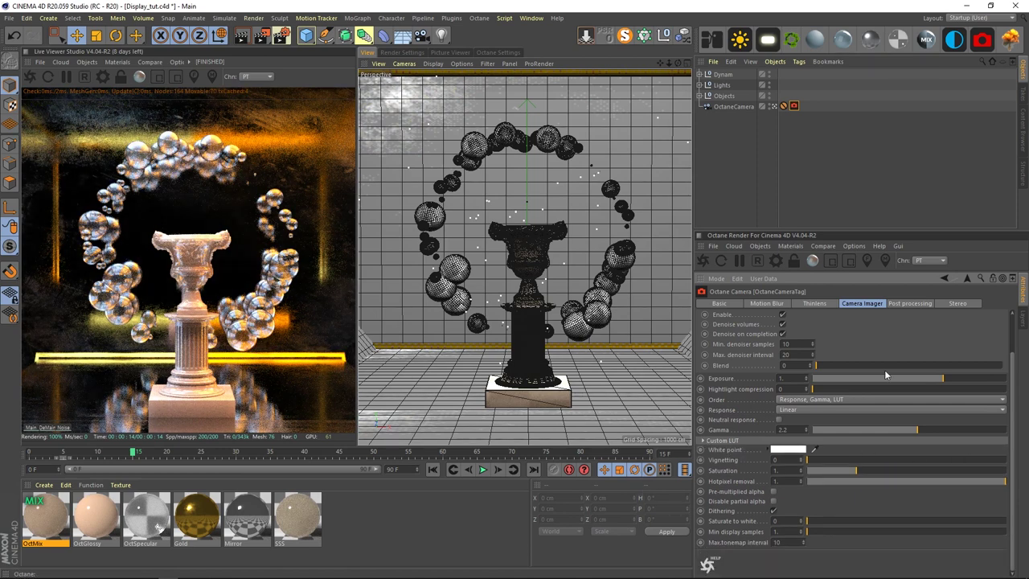
Step: Enable Post processing on the Octane camera and raise its Bloom power to about 25
{"action": "left_click", "coordinate": [908, 303]}
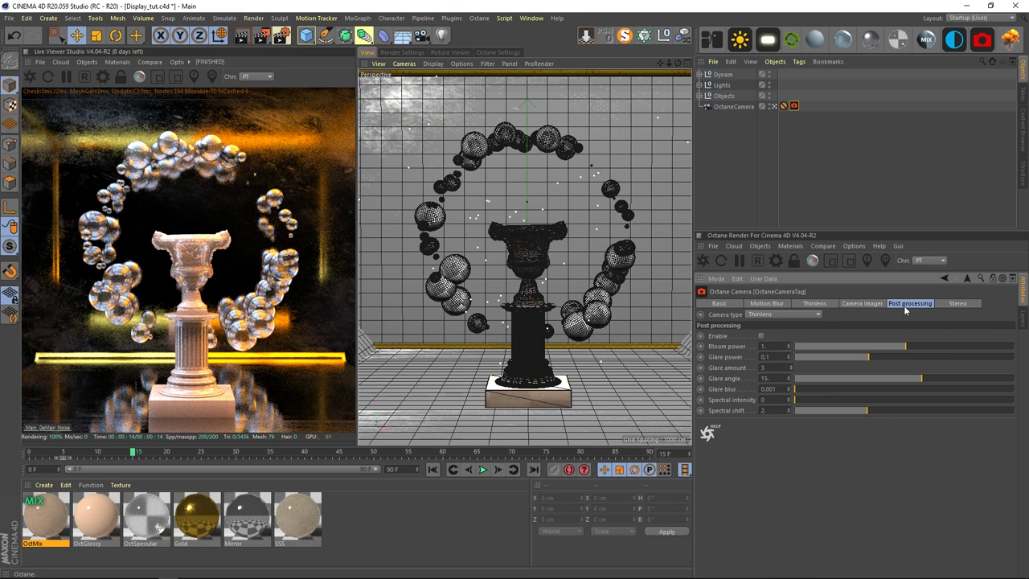
{"action": "left_click", "coordinate": [761, 336]}
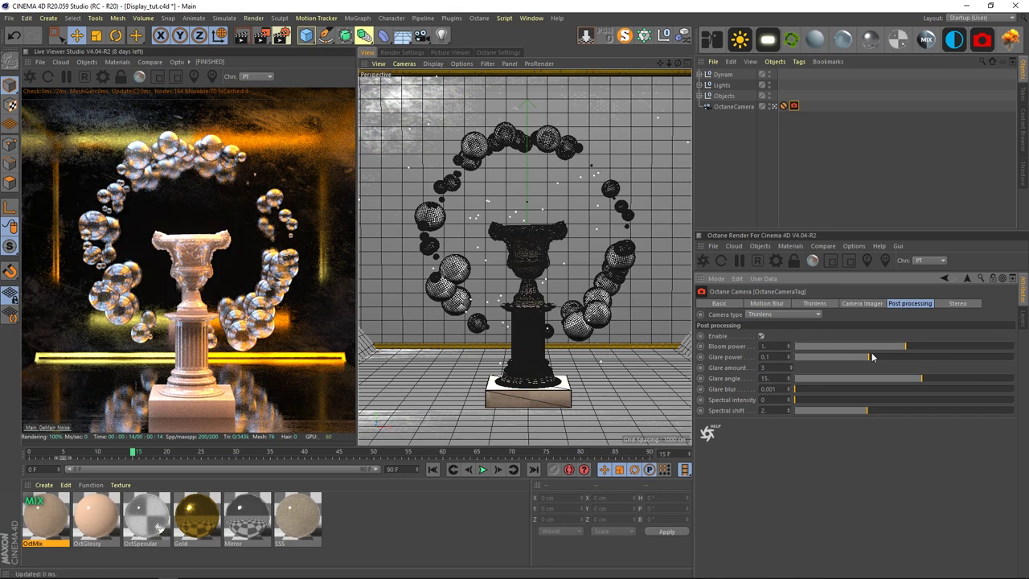
{"action": "left_click_drag", "start_coordinate": [911, 346], "coordinate": [956, 351]}
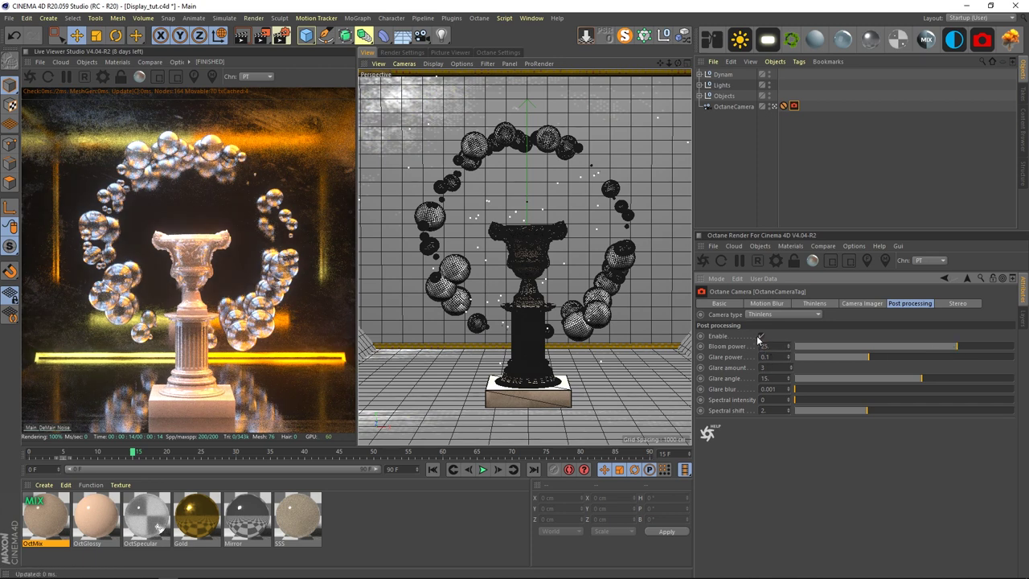
Step: Return to the Camera Imager settings, collapse the AI denoiser group, deselect the camera tag and save the project
{"action": "left_click", "coordinate": [866, 303]}
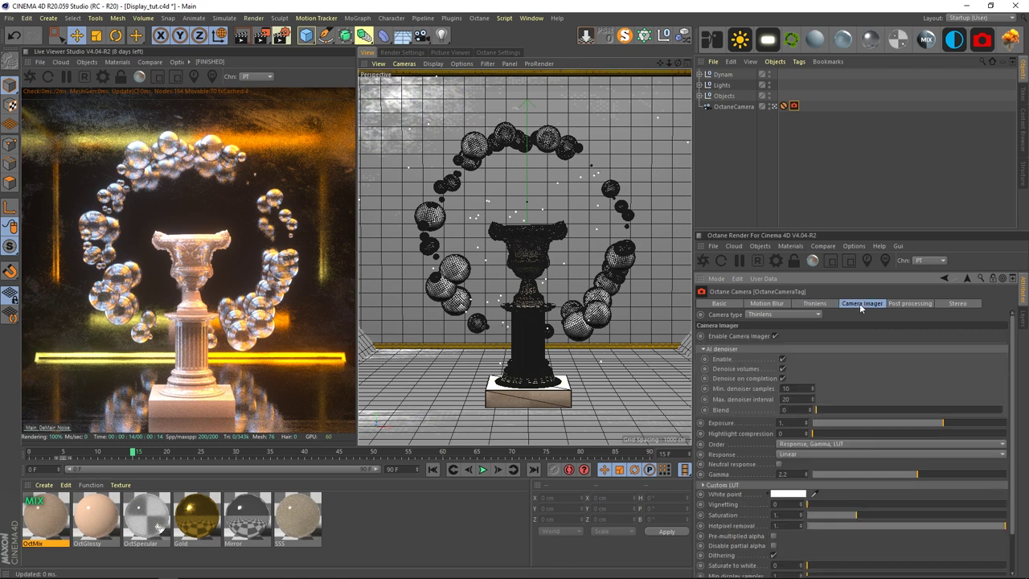
{"action": "left_click", "coordinate": [703, 349]}
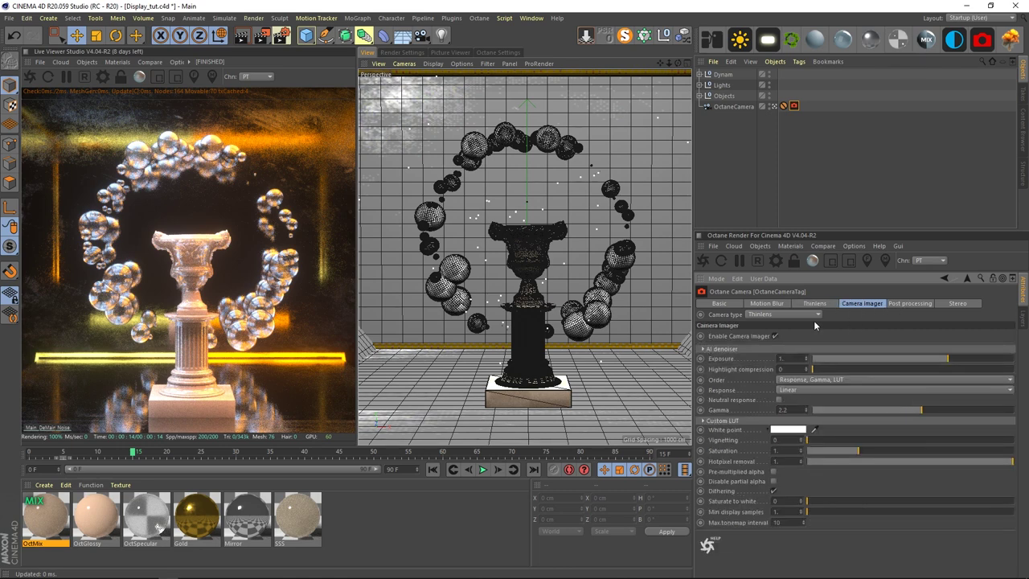
{"action": "left_click", "coordinate": [735, 187]}
{"action": "key", "text": "ctrl+s"}
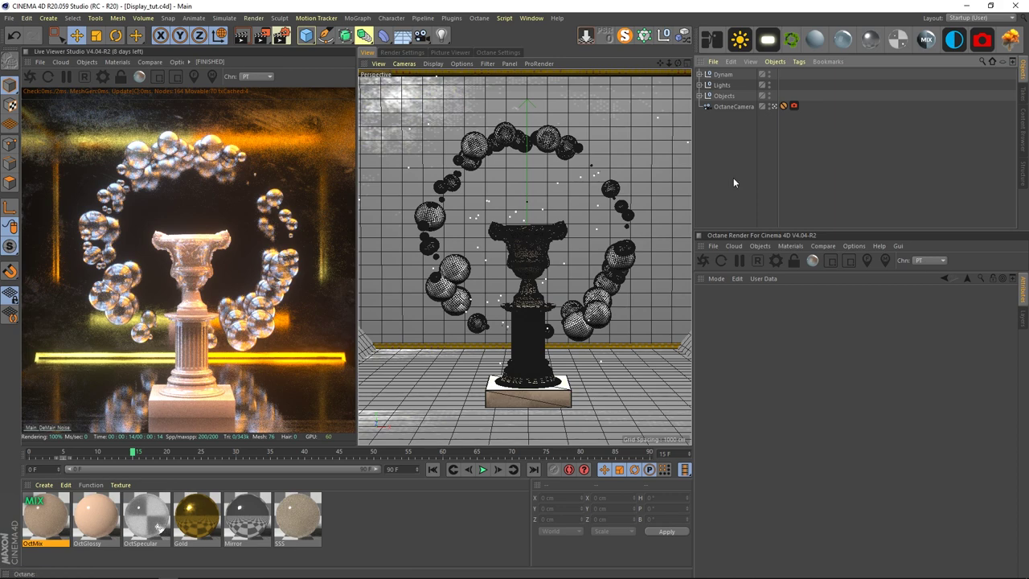
Step: Add an Octane Volume object to the scene, deselect it and pause the Live Viewer render
{"action": "left_click", "coordinate": [1010, 39]}
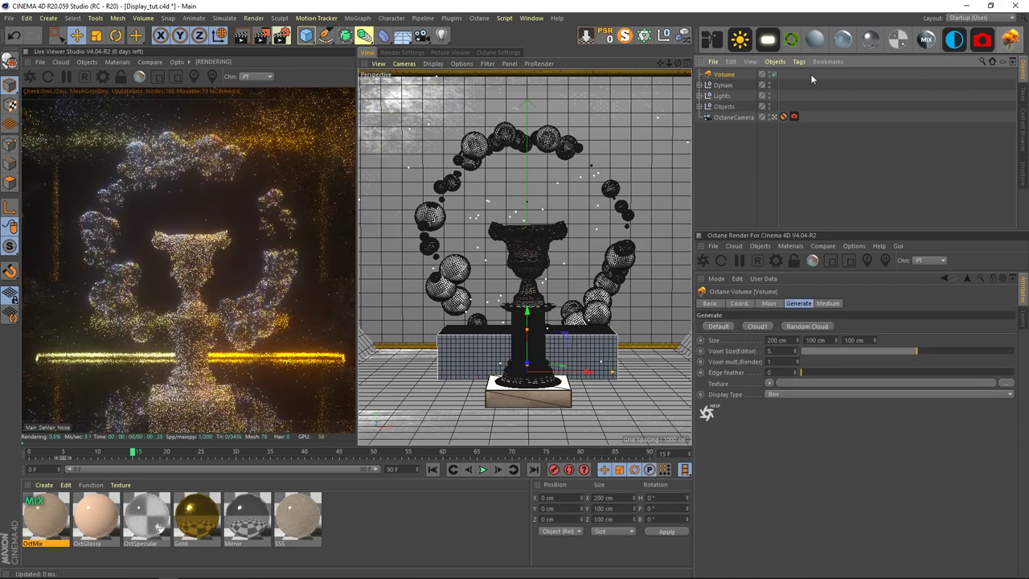
{"action": "left_click", "coordinate": [730, 167]}
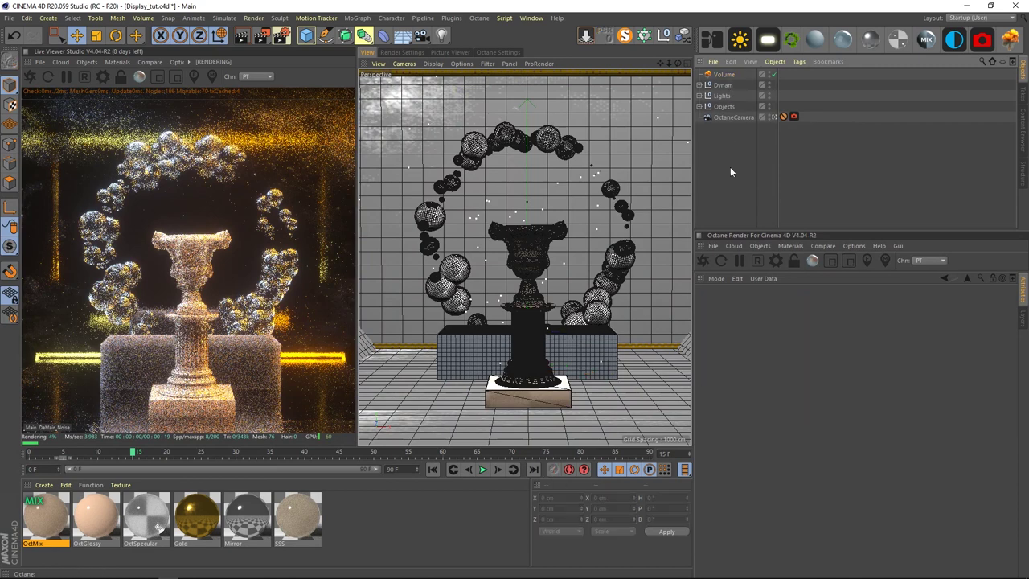
{"action": "left_click", "coordinate": [66, 77]}
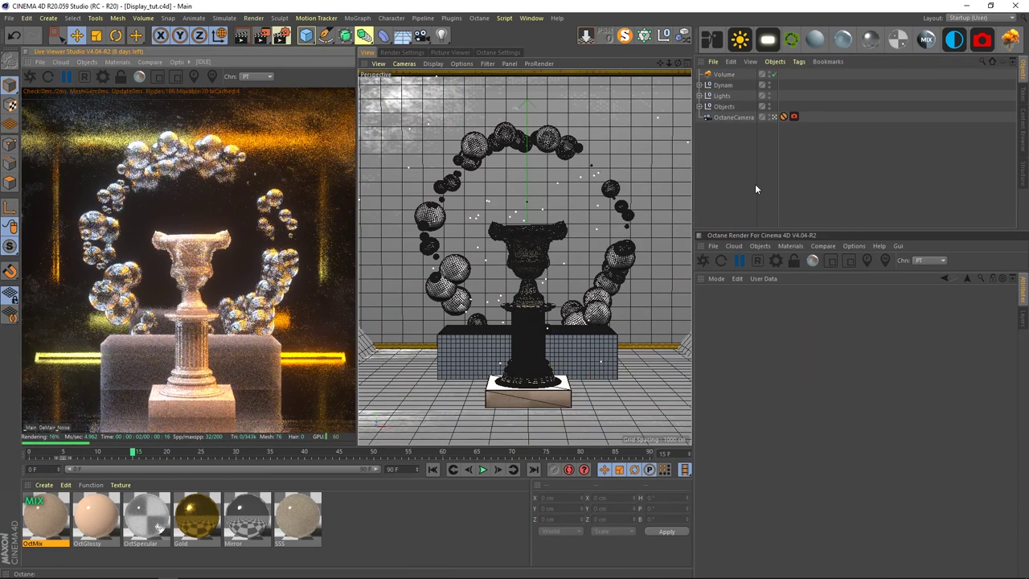
Step: Set the Octane Volume's editor voxel size to 25
{"action": "left_click", "coordinate": [727, 74]}
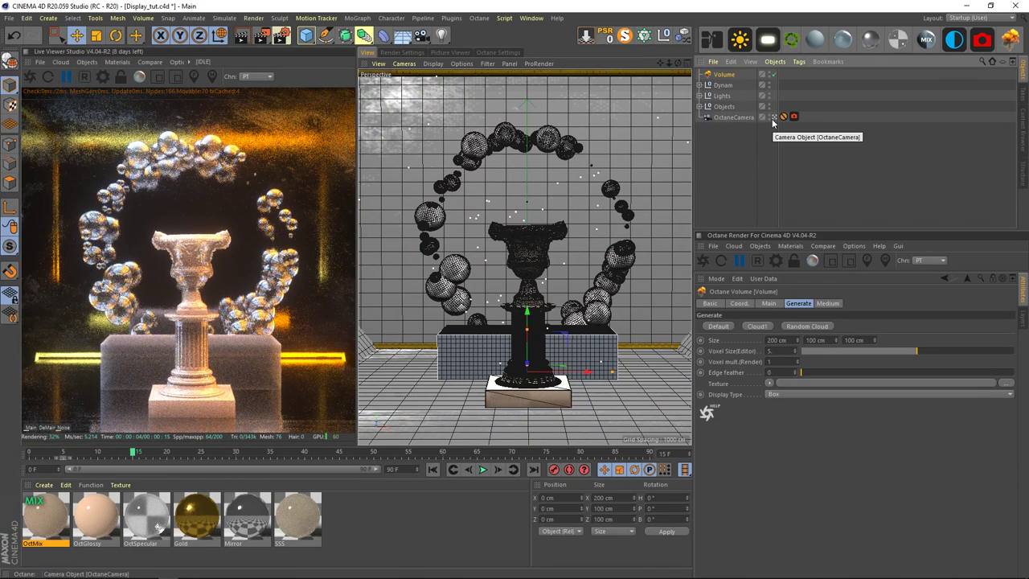
{"action": "left_click", "coordinate": [794, 353]}
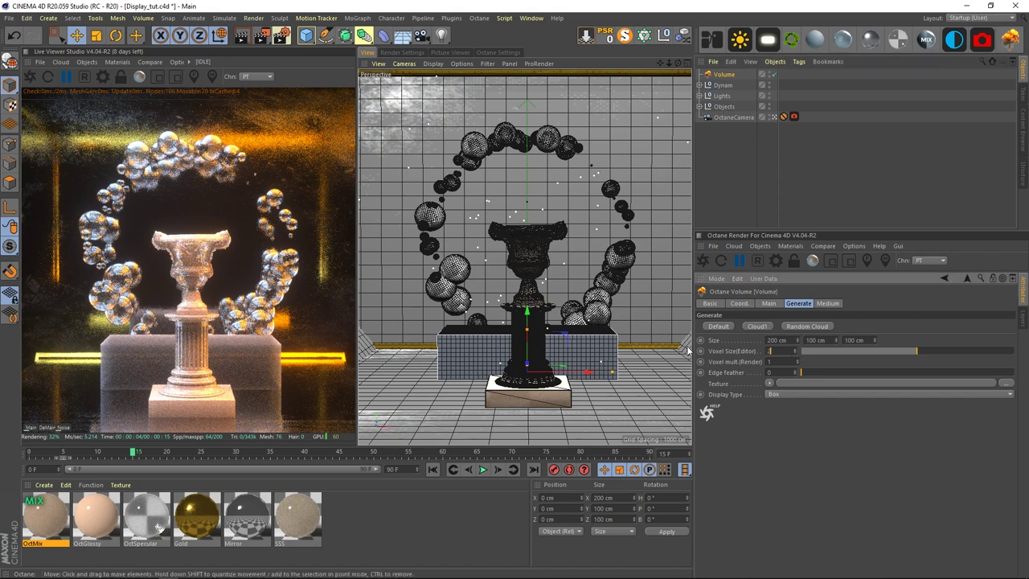
{"action": "type", "text": "25"}
{"action": "key", "text": "Return"}
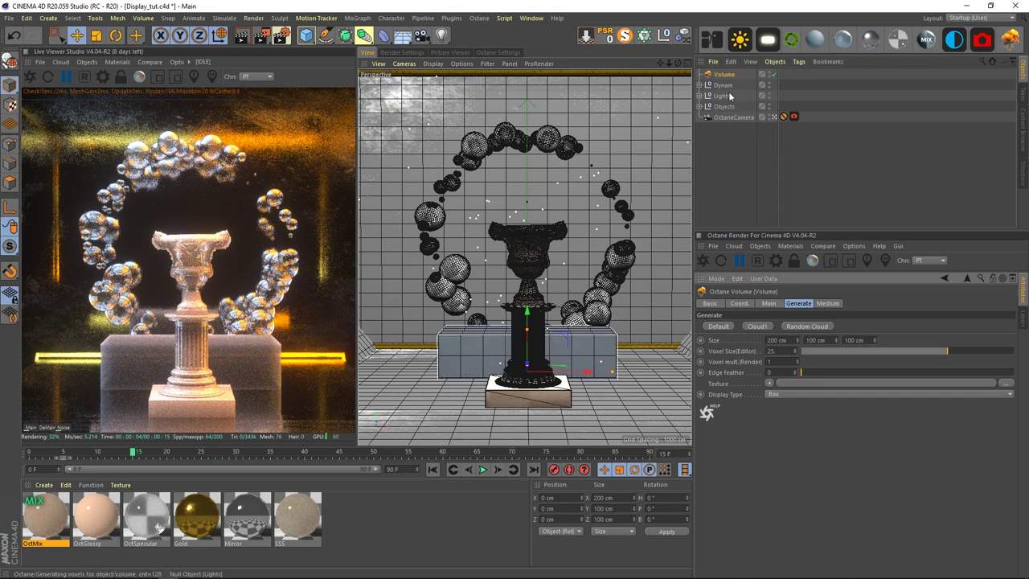
Step: Leave the Octane camera's view and set the Octane Volume's size to 800 × 600 × 800 cm so it encloses the room
{"action": "left_click", "coordinate": [827, 303]}
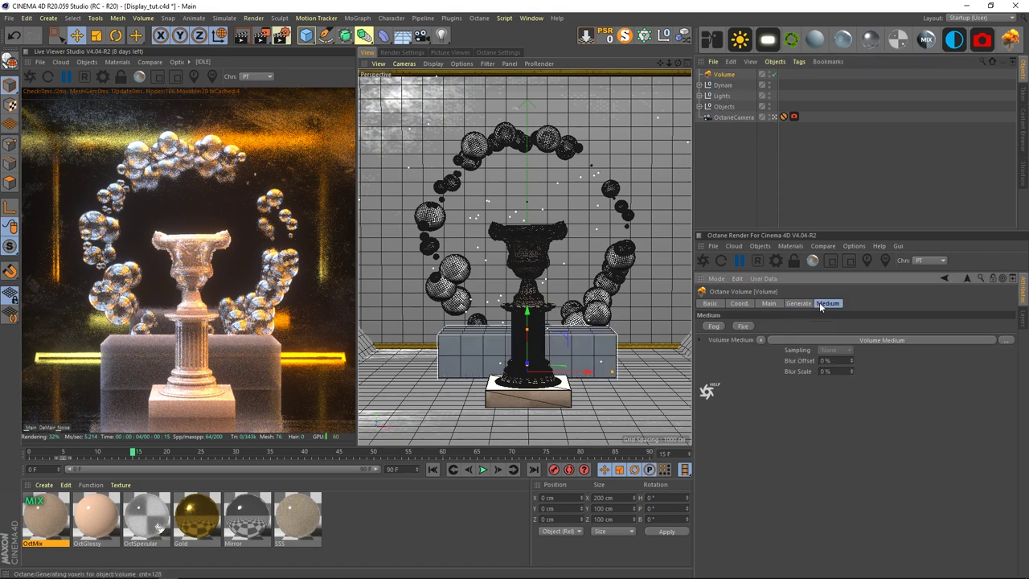
{"action": "left_click", "coordinate": [799, 305]}
{"action": "left_click_drag", "start_coordinate": [791, 340], "coordinate": [664, 350]}
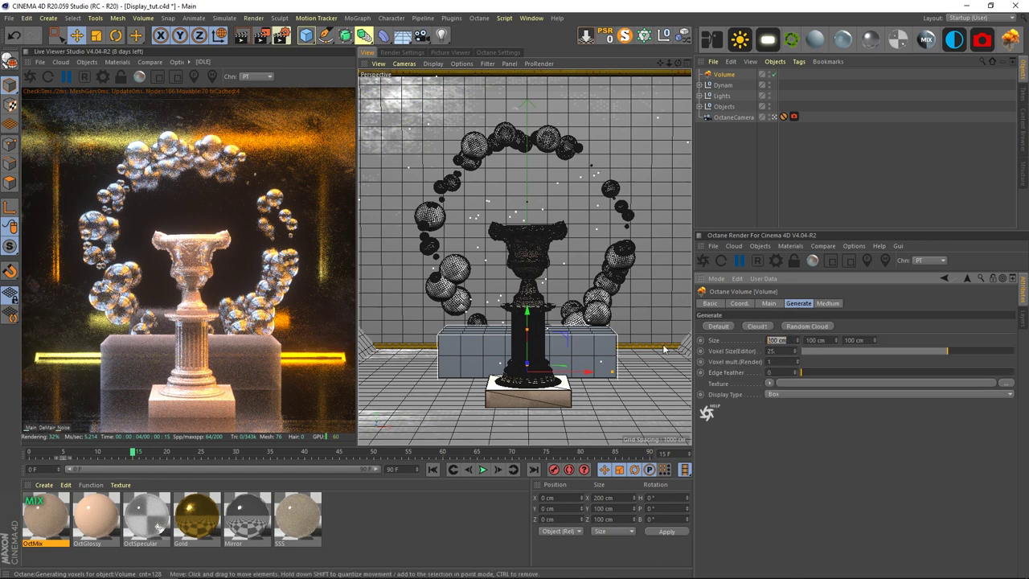
{"action": "middle_click", "coordinate": [664, 348]}
{"action": "scroll", "coordinate": [624, 135], "scroll_direction": "down", "scroll_amount": 2}
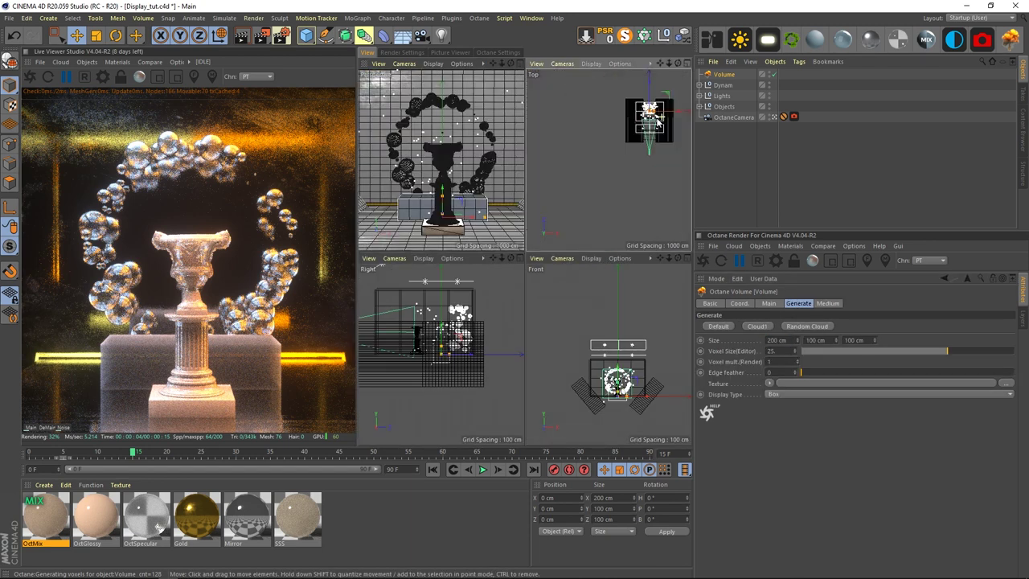
{"action": "middle_click", "coordinate": [500, 143]}
{"action": "left_click", "coordinate": [774, 118]}
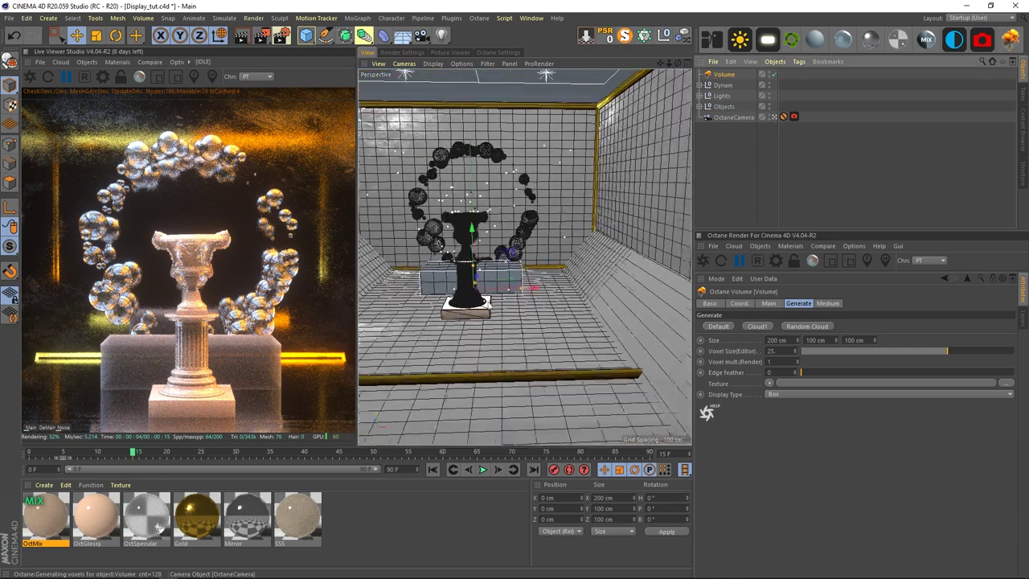
{"action": "left_click_drag", "start_coordinate": [523, 326], "coordinate": [510, 330], "text": "alt"}
{"action": "right_click_drag", "start_coordinate": [511, 329], "coordinate": [474, 325], "text": "alt"}
{"action": "left_click_drag", "start_coordinate": [473, 324], "coordinate": [436, 341], "text": "alt"}
{"action": "right_click_drag", "start_coordinate": [435, 340], "coordinate": [551, 322], "text": "alt"}
{"action": "middle_click_drag", "start_coordinate": [551, 321], "coordinate": [627, 300], "text": "alt"}
{"action": "mouse_move", "coordinate": [627, 300]}
{"action": "left_mouse_down", "text": "alt"}
{"action": "mouse_move", "coordinate": [644, 301]}
{"action": "mouse_move", "coordinate": [622, 285]}
{"action": "left_mouse_up", "text": "alt"}
{"action": "scroll", "coordinate": [577, 289], "scroll_direction": "up", "scroll_amount": 2}
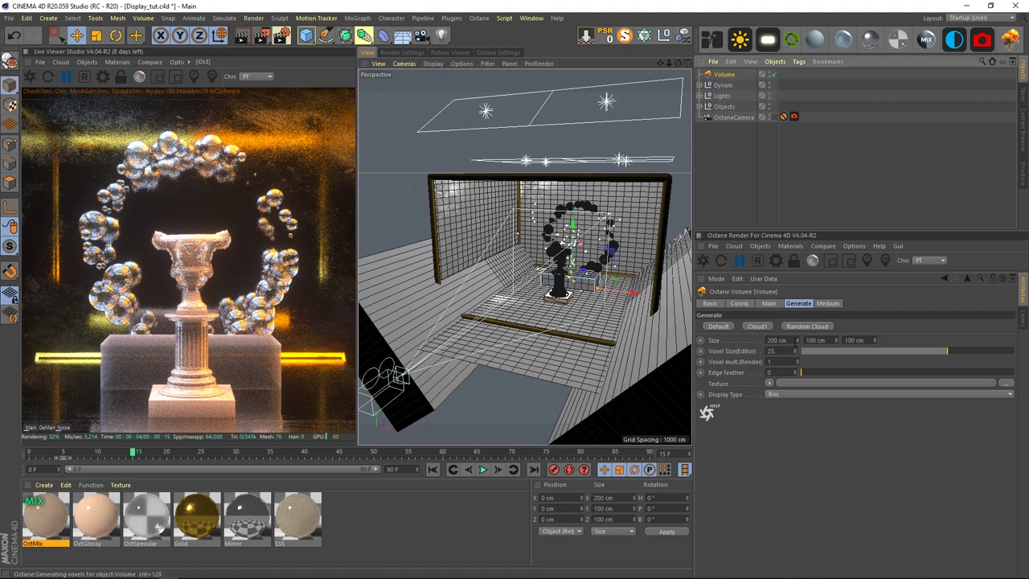
{"action": "type", "text": "800"}
{"action": "key", "text": "Tab"}
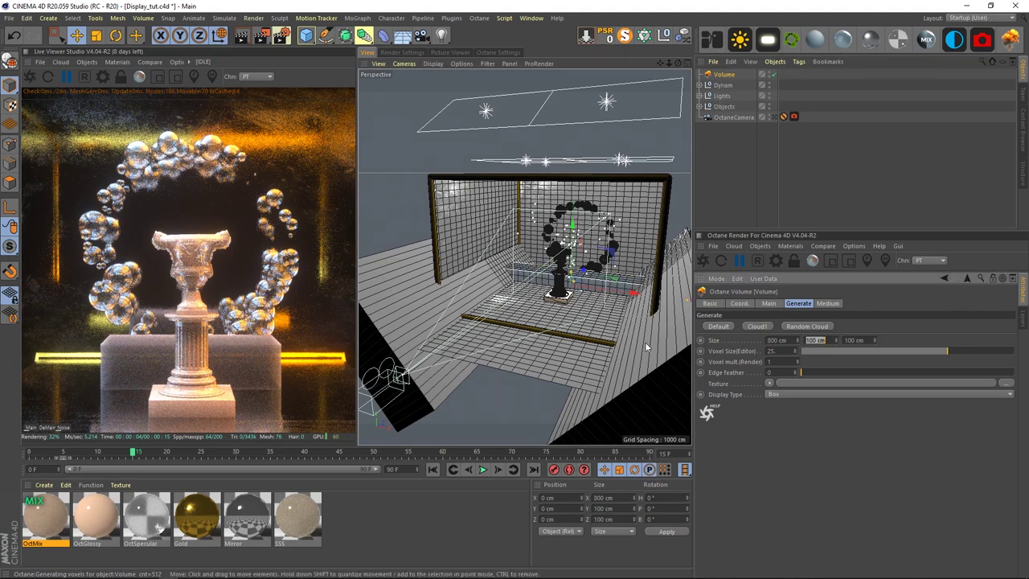
{"action": "type", "text": "600"}
{"action": "key", "text": "Tab"}
{"action": "type", "text": "800"}
{"action": "key", "text": "Return"}
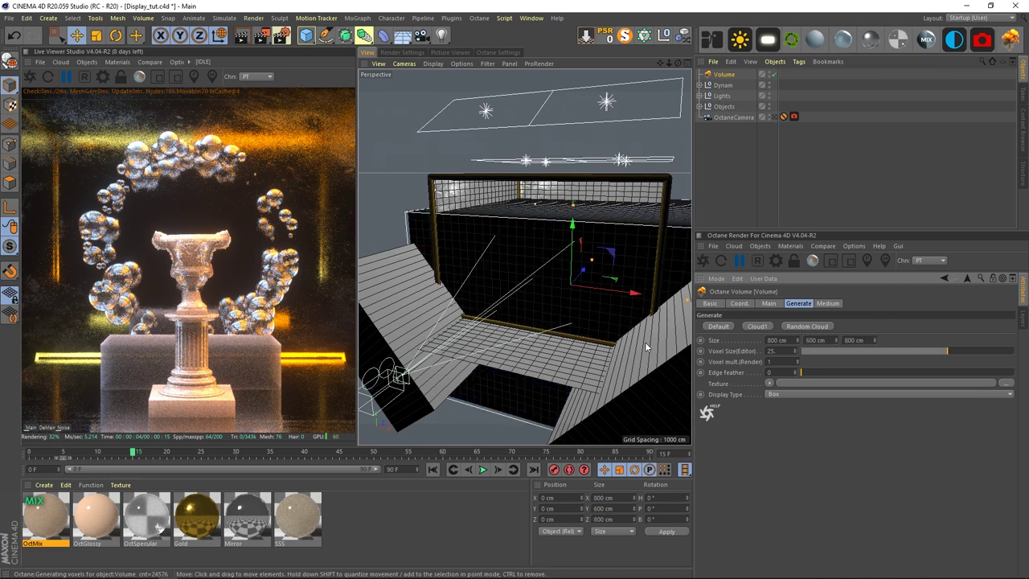
Step: Raise the Octane Volume 150 cm along its Y axis
{"action": "left_click_drag", "start_coordinate": [576, 231], "coordinate": [575, 188]}
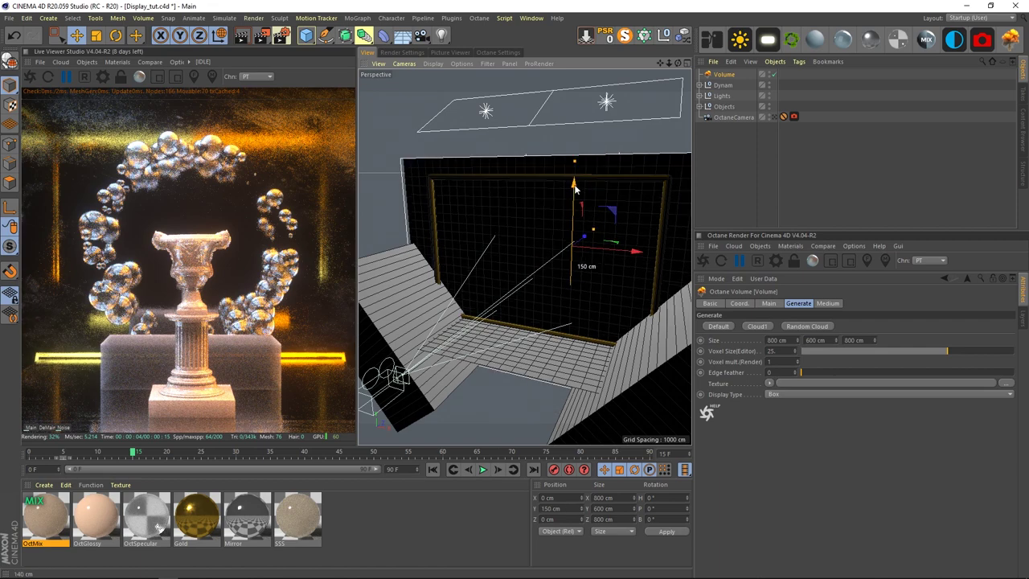
Step: Set the Octane Volume's depth to 1000 cm and move it along Z to about -386 cm, toward the camera
{"action": "left_click_drag", "start_coordinate": [662, 252], "coordinate": [499, 282], "text": "alt"}
{"action": "scroll", "coordinate": [533, 271], "scroll_direction": "down", "scroll_amount": 5}
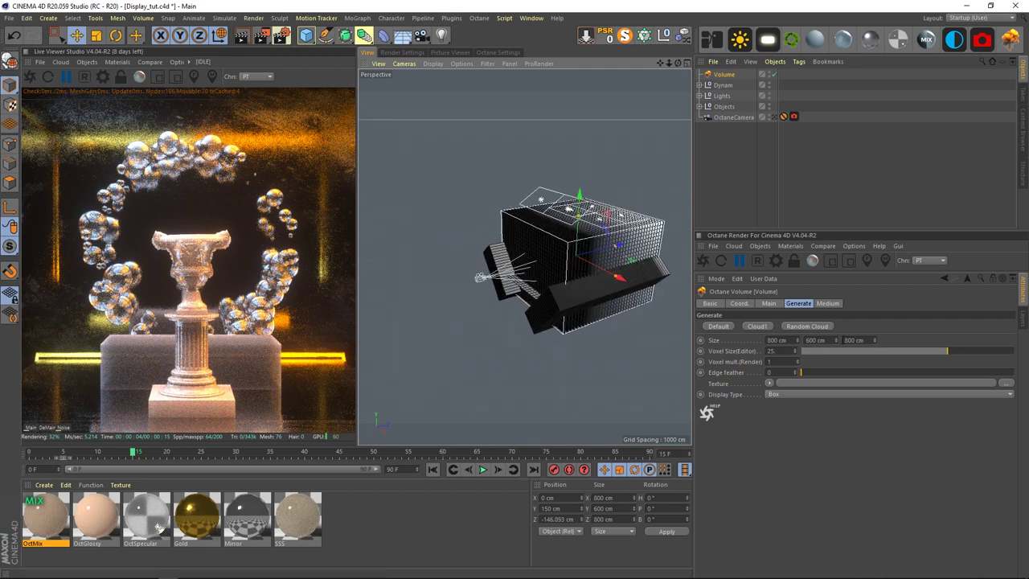
{"action": "left_click_drag", "start_coordinate": [875, 341], "coordinate": [687, 348]}
{"action": "type", "text": "1000"}
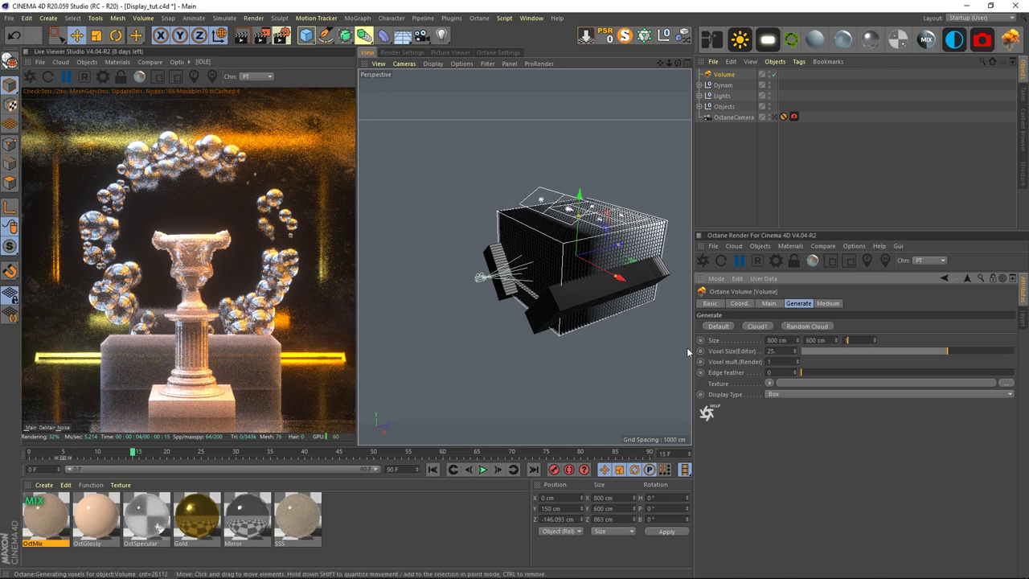
{"action": "key", "text": "Return"}
{"action": "left_click_drag", "start_coordinate": [599, 257], "coordinate": [571, 256]}
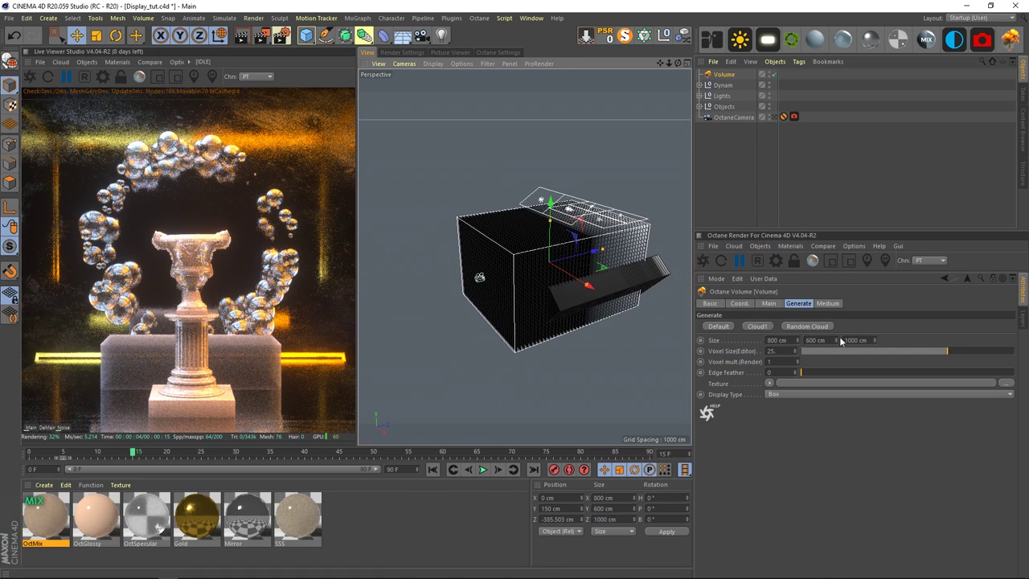
Step: Increase the Octane Volume's depth to 1200 cm and adjust its Z position to about -365 cm
{"action": "double_click", "coordinate": [867, 337]}
{"action": "type", "text": "1200"}
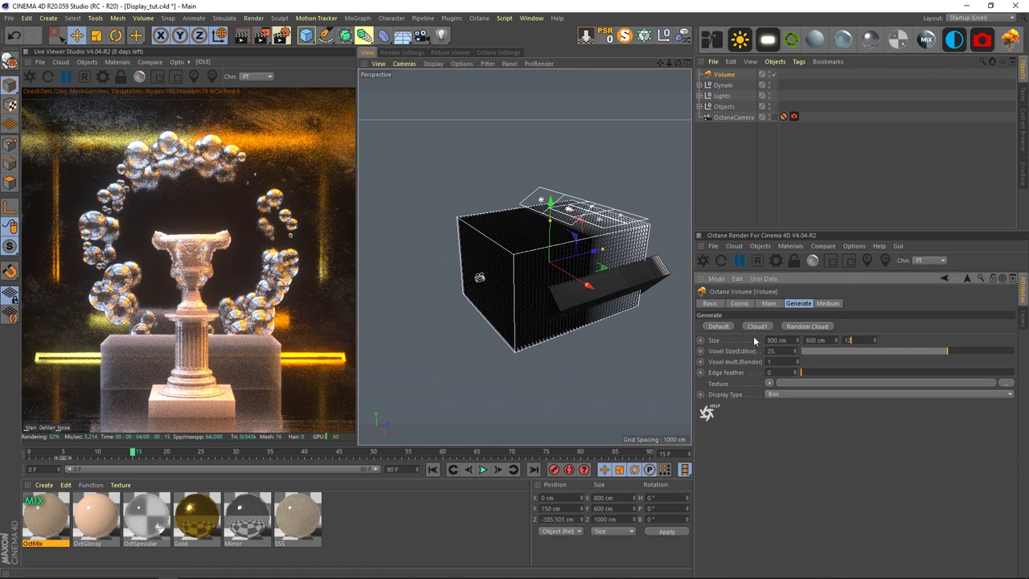
{"action": "key", "text": "Return"}
{"action": "middle_click_drag", "start_coordinate": [491, 326], "coordinate": [521, 322], "text": "alt"}
{"action": "left_click_drag", "start_coordinate": [563, 266], "coordinate": [565, 266]}
Step: Hide the Volume object in the viewport, keep it selected, and look through the OctaneCamera
{"action": "left_click_drag", "start_coordinate": [484, 272], "coordinate": [581, 261], "text": "alt"}
{"action": "left_click", "coordinate": [739, 150]}
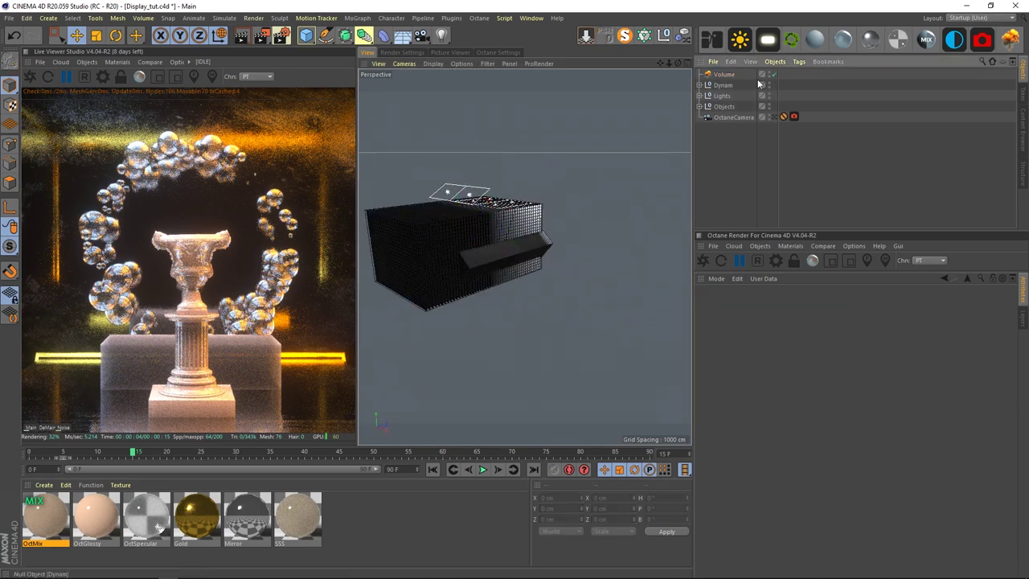
{"action": "double_click", "coordinate": [769, 72]}
{"action": "left_click", "coordinate": [733, 75]}
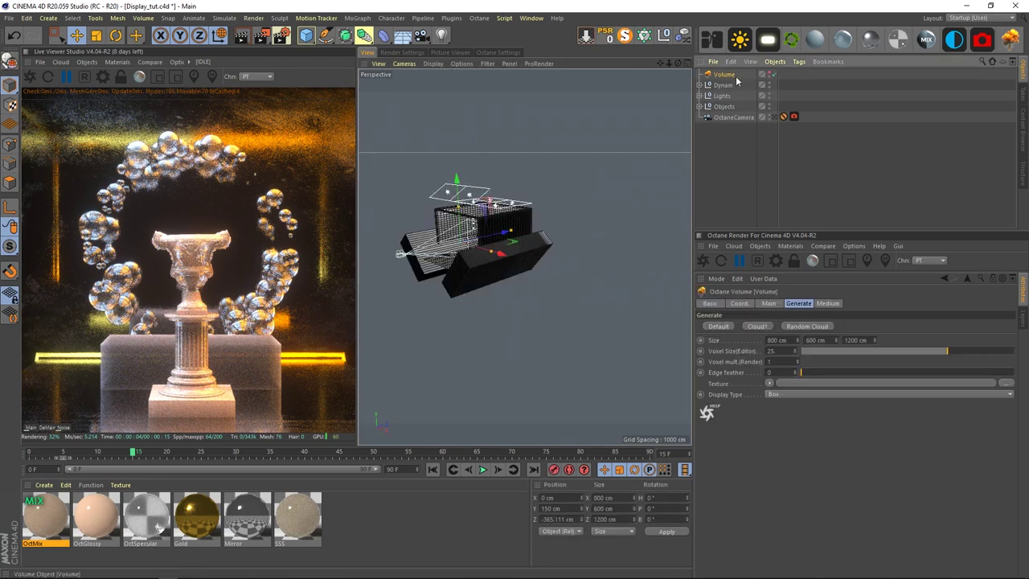
{"action": "left_click", "coordinate": [775, 117]}
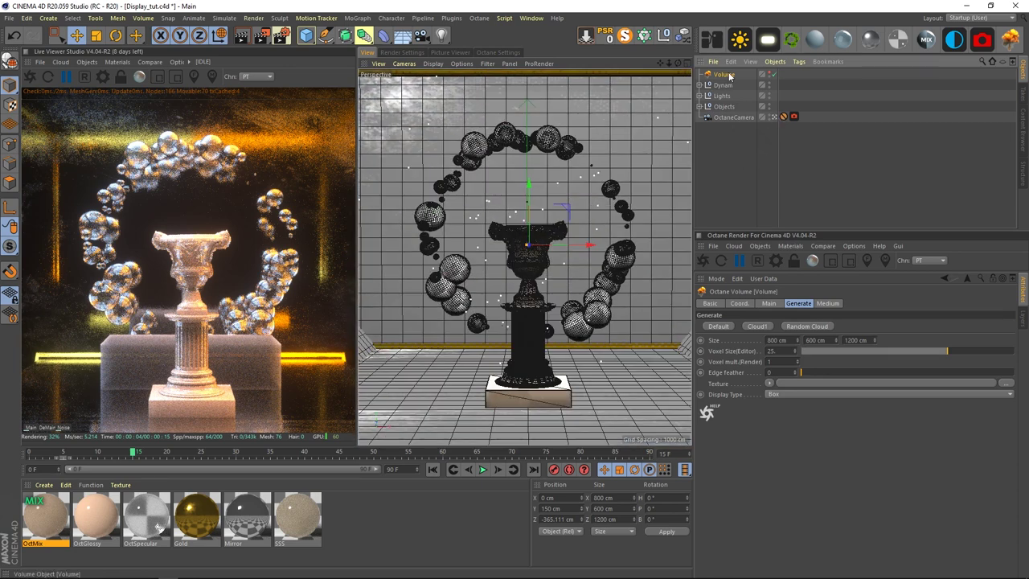
Step: Open the volume's medium and set its absorption RgbSpectrum color to pure white
{"action": "left_click", "coordinate": [821, 304]}
{"action": "left_click", "coordinate": [770, 366]}
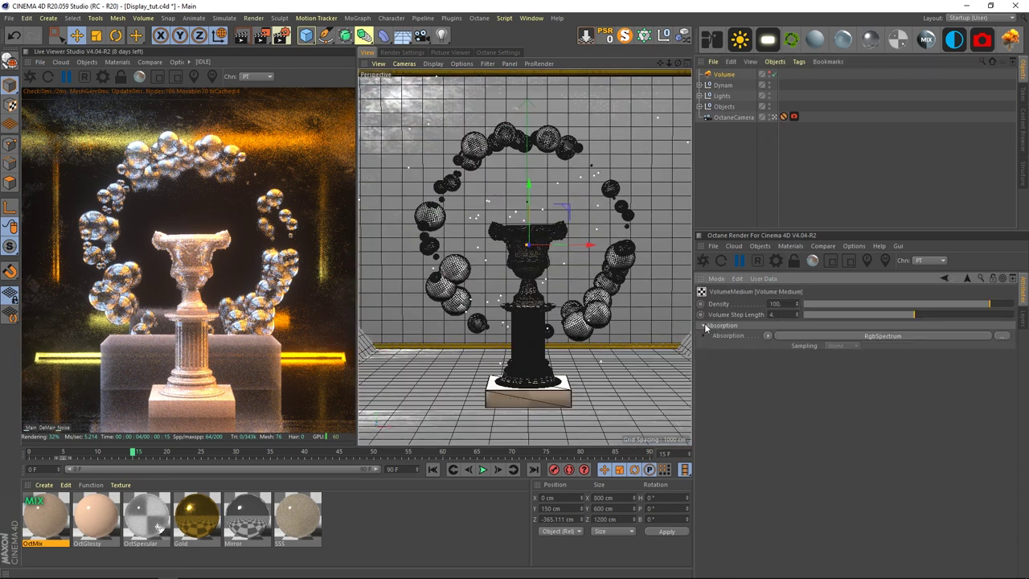
{"action": "left_click", "coordinate": [705, 326]}
{"action": "left_click", "coordinate": [719, 403]}
{"action": "left_click", "coordinate": [775, 361]}
{"action": "left_click", "coordinate": [731, 333]}
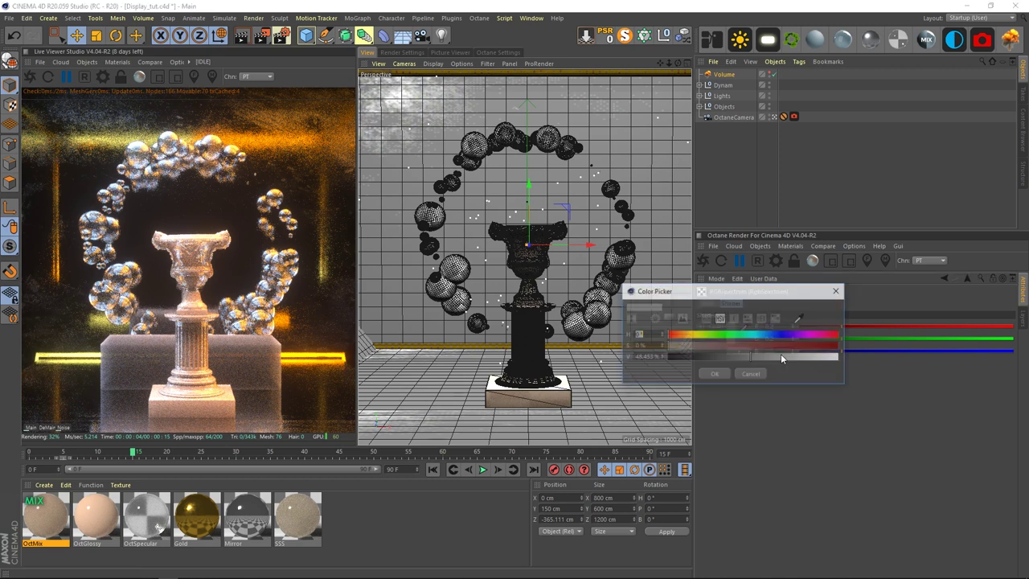
{"action": "left_click_drag", "start_coordinate": [750, 358], "coordinate": [838, 360]}
{"action": "left_click", "coordinate": [716, 374]}
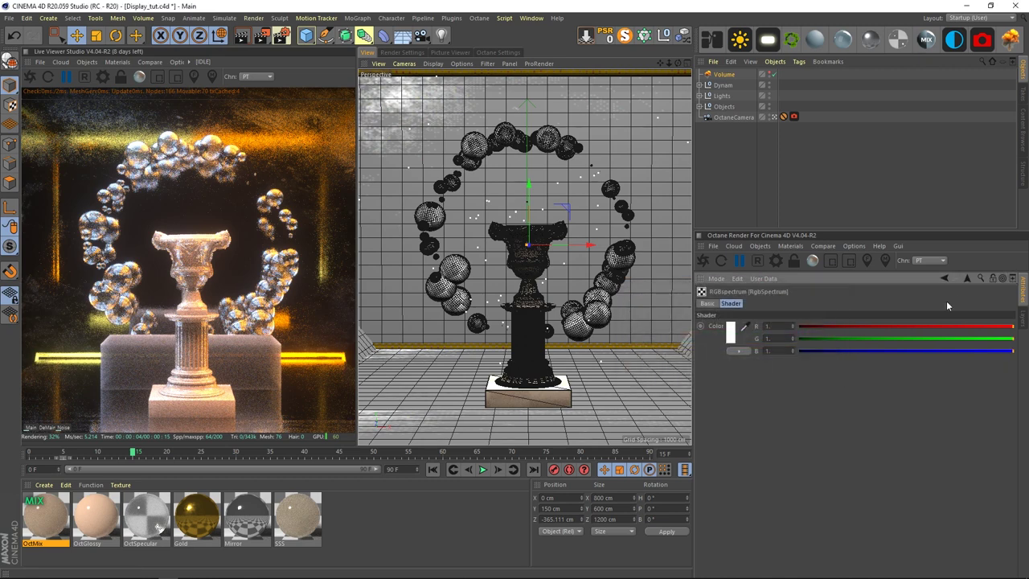
Step: Set the volume medium's scattering RgbSpectrum color to pure white
{"action": "left_click", "coordinate": [968, 279]}
{"action": "left_click", "coordinate": [773, 442]}
{"action": "left_click", "coordinate": [740, 351]}
{"action": "left_click_drag", "start_coordinate": [765, 349], "coordinate": [840, 349]}
{"action": "left_click", "coordinate": [728, 366]}
Step: Set the volume medium's scattering phase to about 0.88 and its density to about 0.8
{"action": "left_click", "coordinate": [967, 279]}
{"action": "left_click_drag", "start_coordinate": [902, 466], "coordinate": [941, 469]}
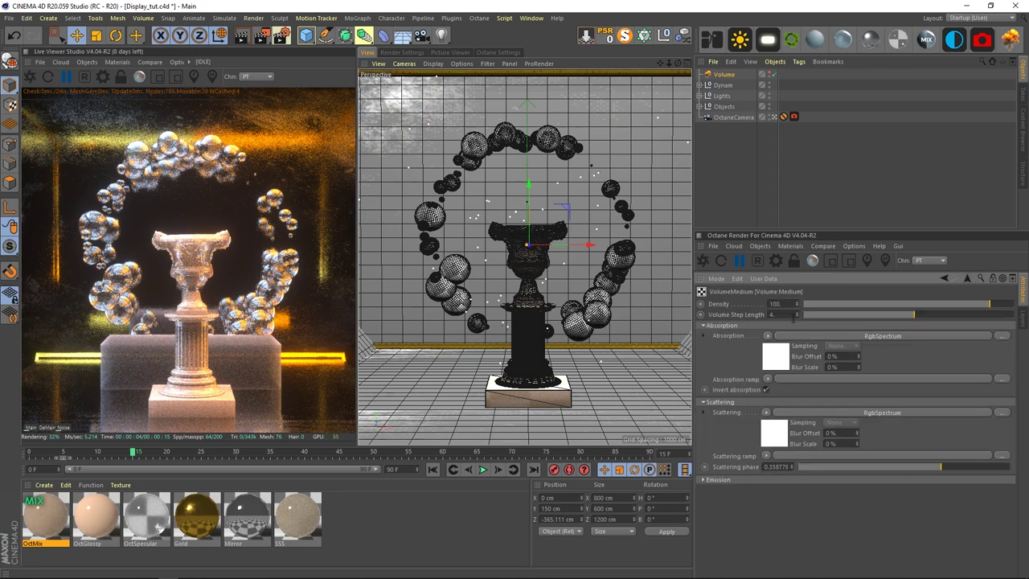
{"action": "left_click_drag", "start_coordinate": [956, 304], "coordinate": [963, 309]}
{"action": "left_click_drag", "start_coordinate": [950, 472], "coordinate": [997, 471]}
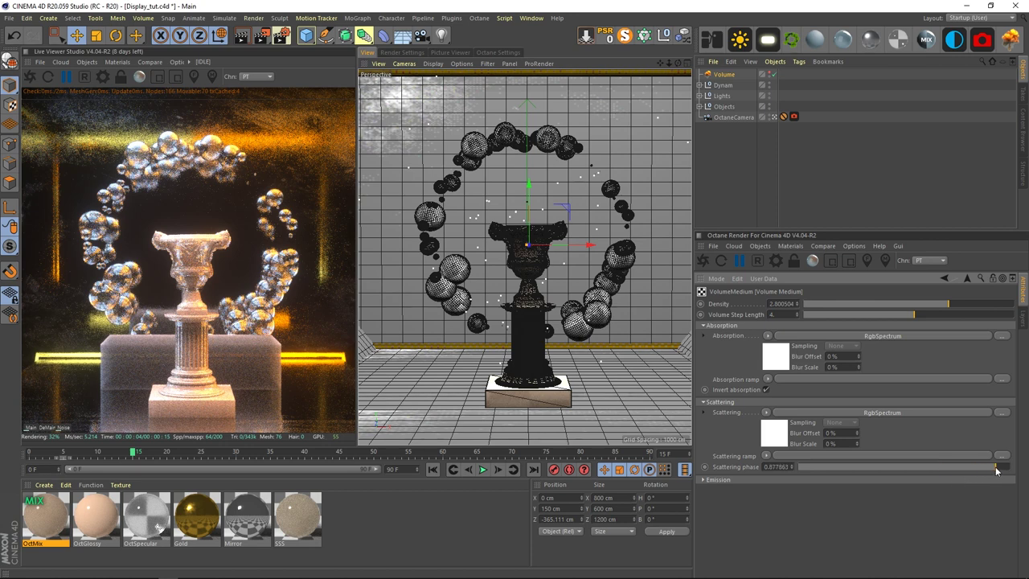
{"action": "left_click_drag", "start_coordinate": [914, 305], "coordinate": [934, 307]}
Step: Start the live render and lower the volume medium's density to about 0.012
{"action": "left_click", "coordinate": [732, 171]}
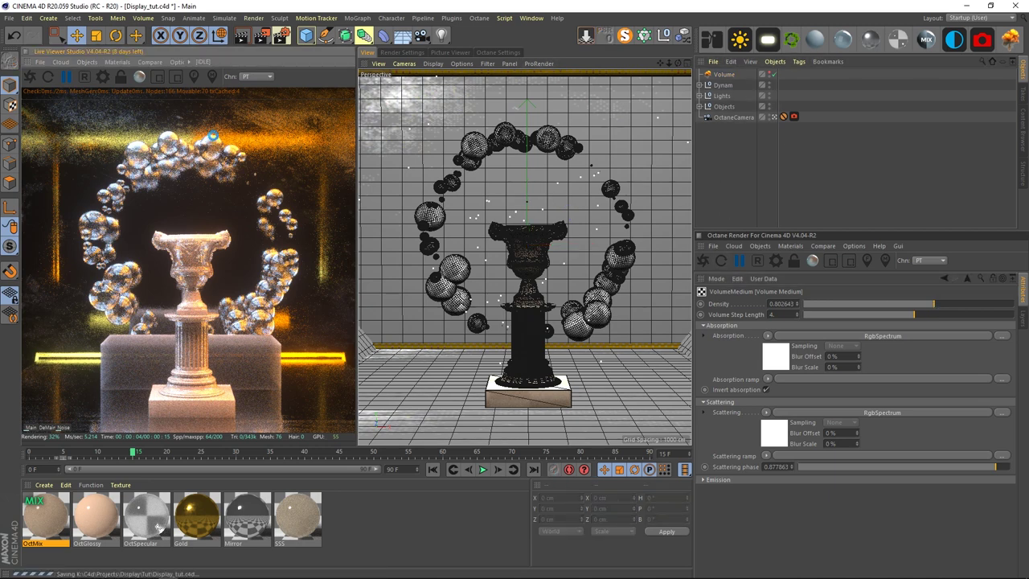
{"action": "left_click", "coordinate": [30, 77]}
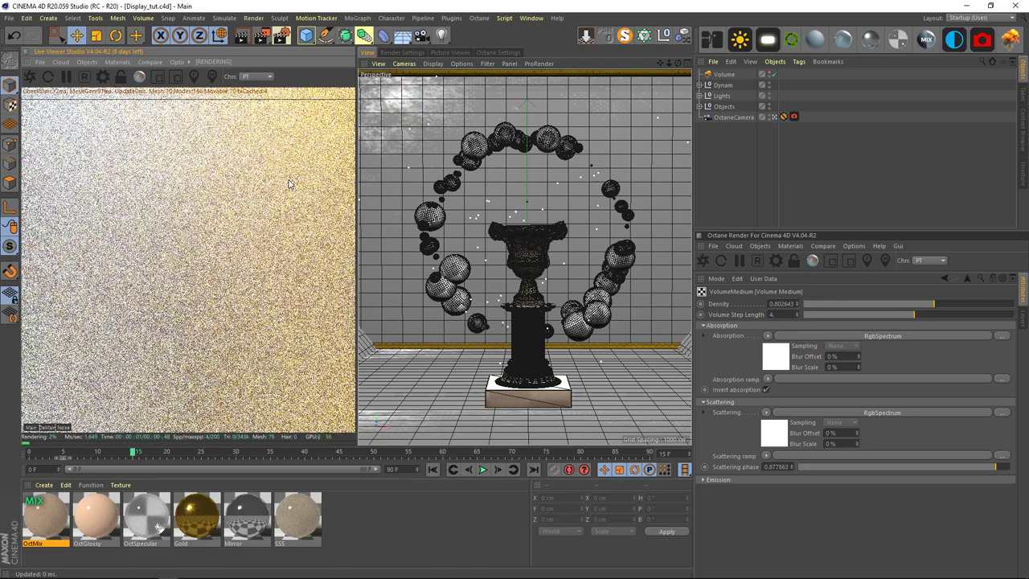
{"action": "left_click_drag", "start_coordinate": [929, 300], "coordinate": [885, 305]}
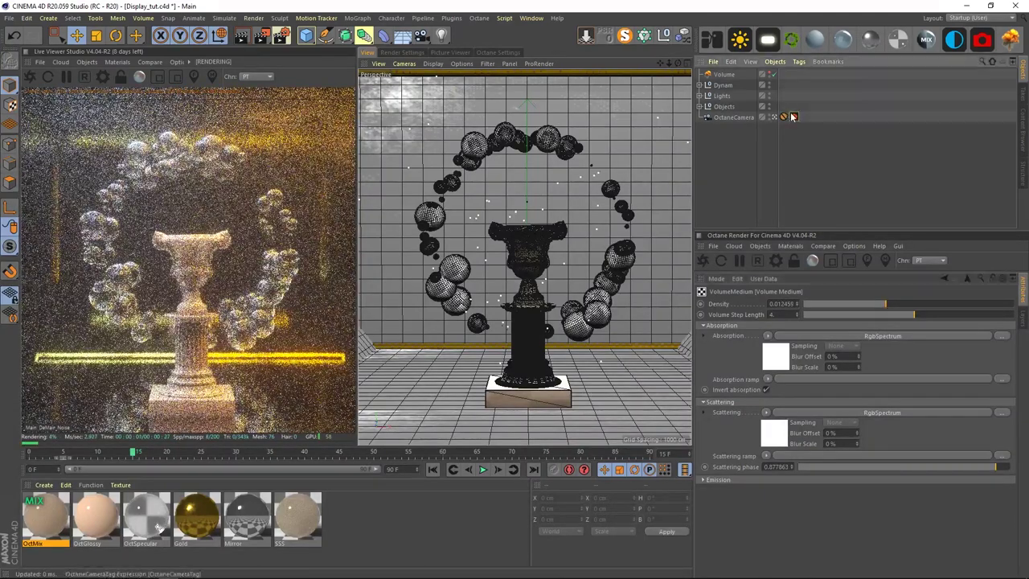
Step: Turn off post processing in the OctaneCamera's camera tag
{"action": "left_click", "coordinate": [794, 117]}
{"action": "left_click", "coordinate": [909, 303]}
{"action": "left_click", "coordinate": [762, 337]}
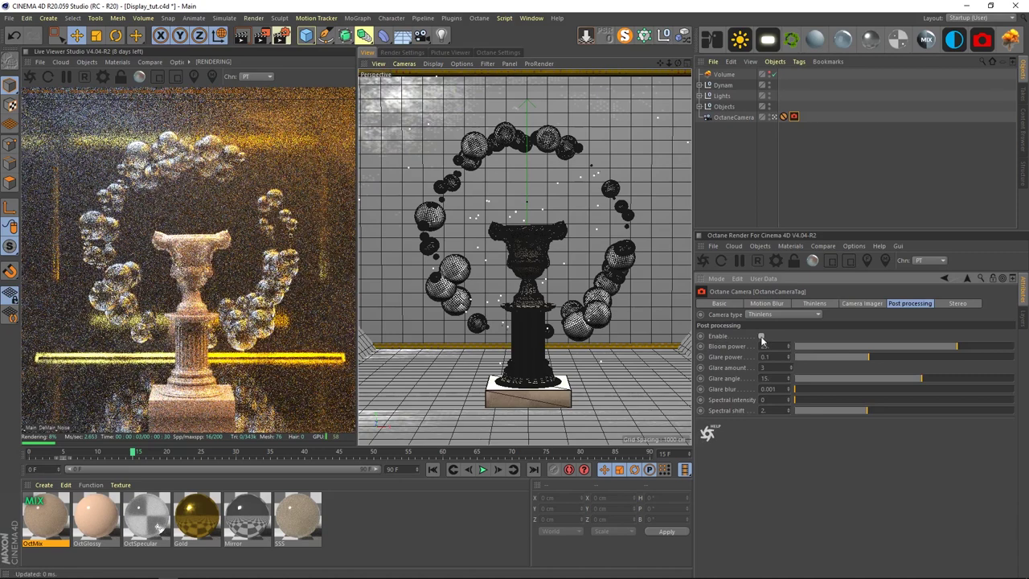
Step: Enable post processing in the OctaneCamera's camera tag and save the project
{"action": "left_click", "coordinate": [724, 74]}
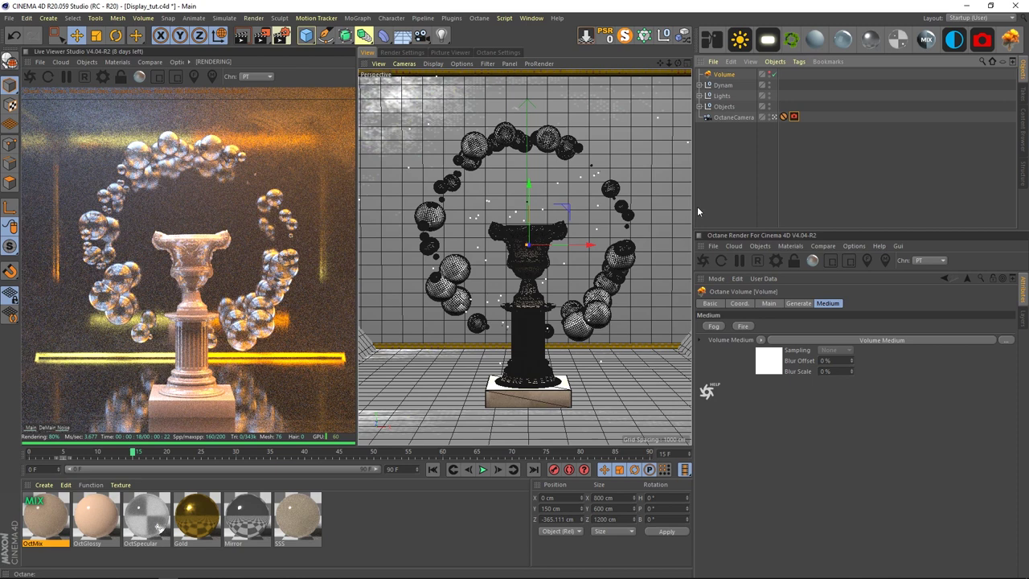
{"action": "left_click", "coordinate": [794, 117]}
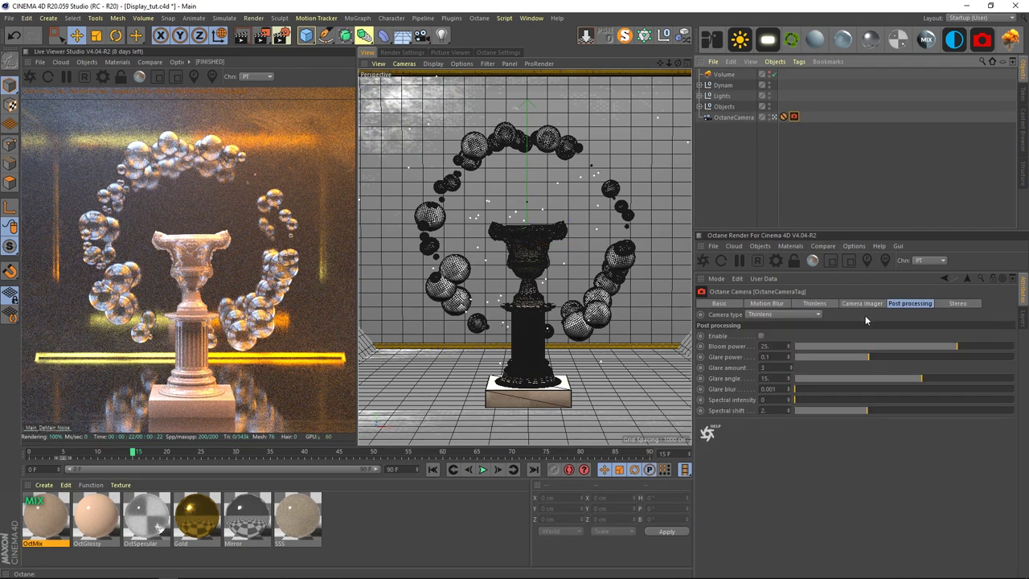
{"action": "left_click", "coordinate": [808, 306]}
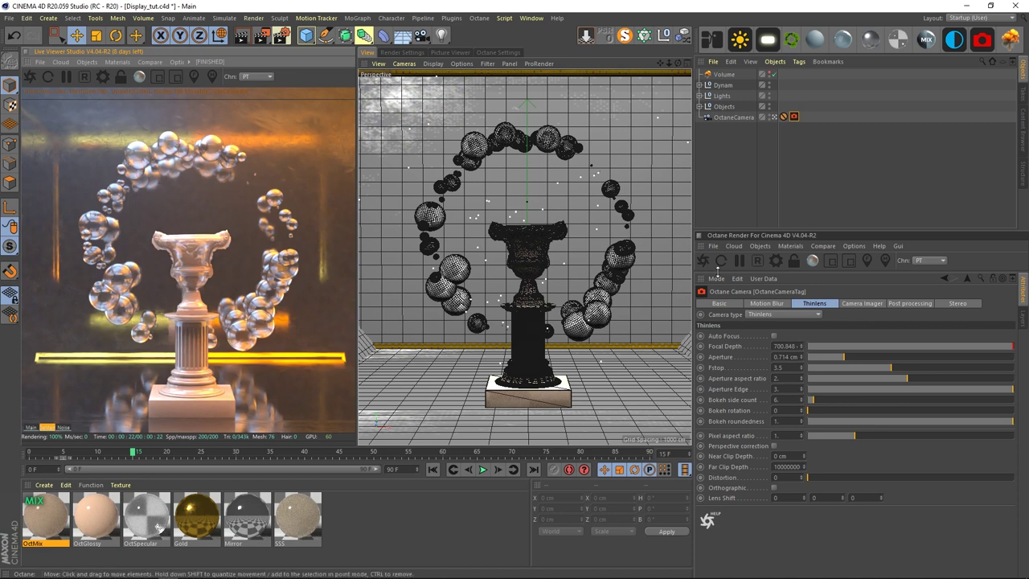
{"action": "left_click", "coordinate": [754, 196]}
{"action": "left_click", "coordinate": [794, 117]}
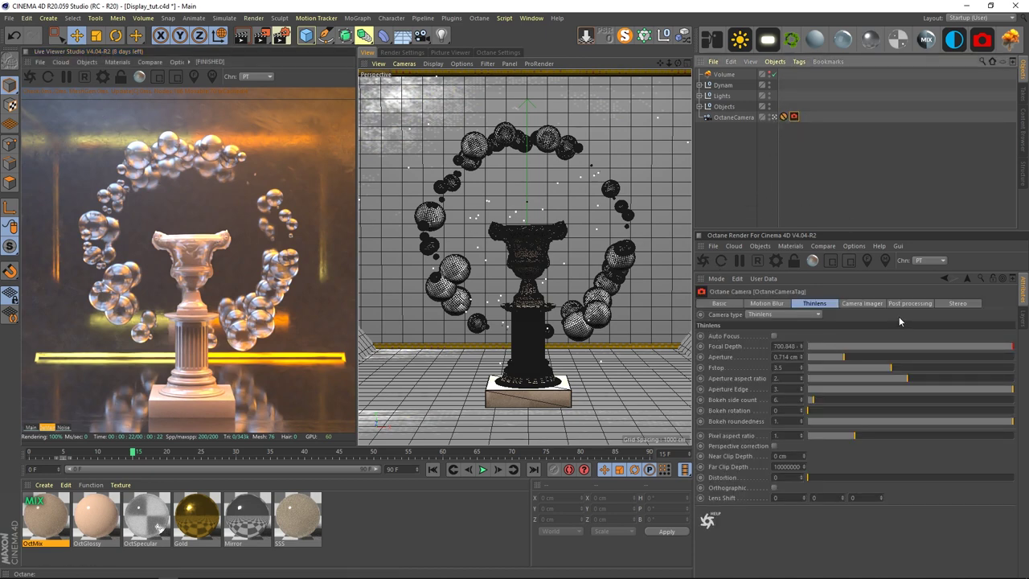
{"action": "left_click", "coordinate": [902, 305]}
{"action": "left_click", "coordinate": [874, 305]}
{"action": "left_click", "coordinate": [900, 304]}
{"action": "left_click", "coordinate": [761, 336]}
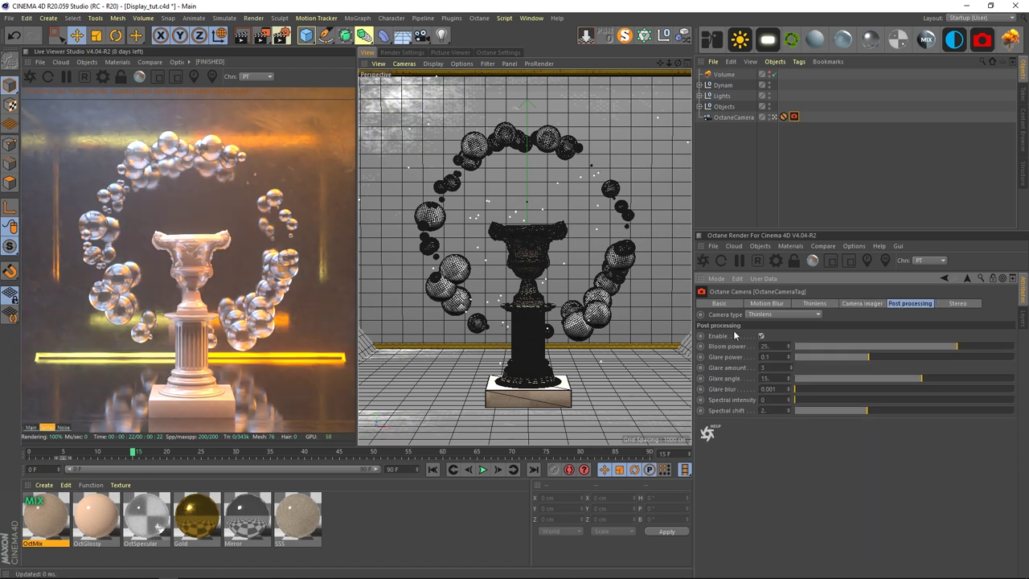
{"action": "left_click", "coordinate": [747, 177]}
{"action": "key", "text": "ctrl+s"}
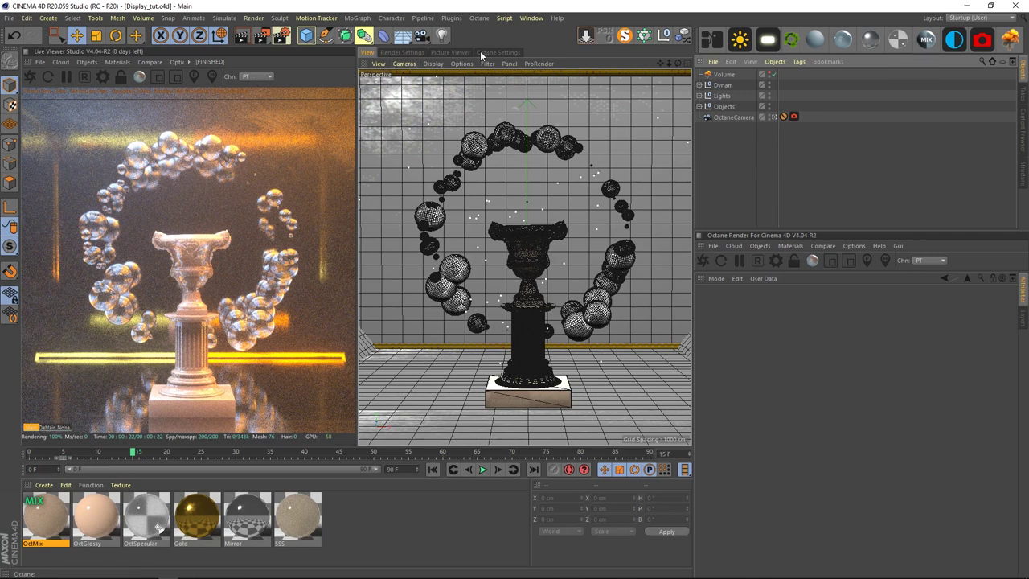
Step: Pause the live render and set the pathtracing kernel's maximum samples to 2500
{"action": "left_click", "coordinate": [66, 77]}
{"action": "left_click", "coordinate": [502, 51]}
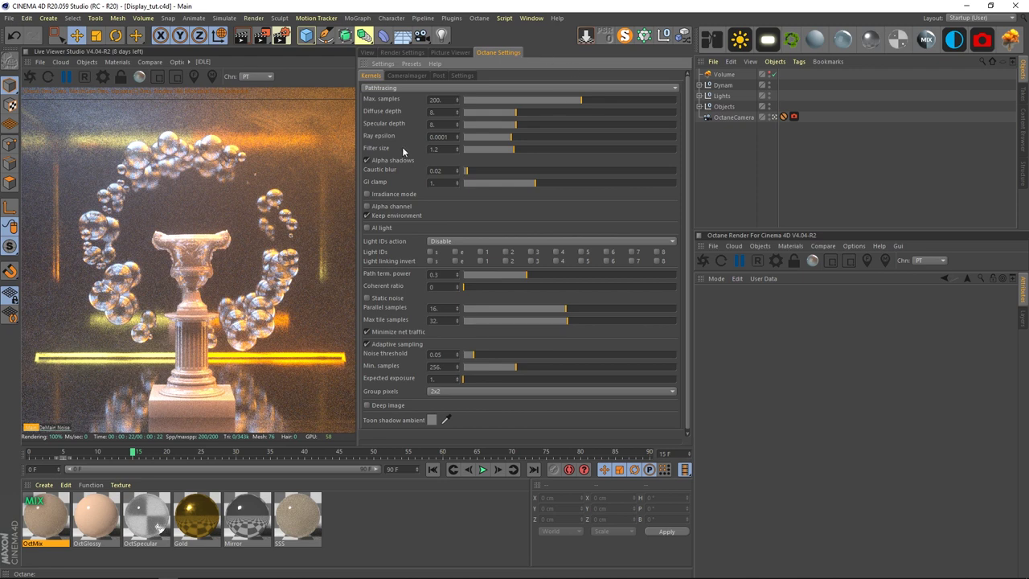
{"action": "left_click", "coordinate": [440, 99]}
{"action": "type", "text": "1"}
{"action": "type", "text": "500"}
{"action": "key", "text": "Return"}
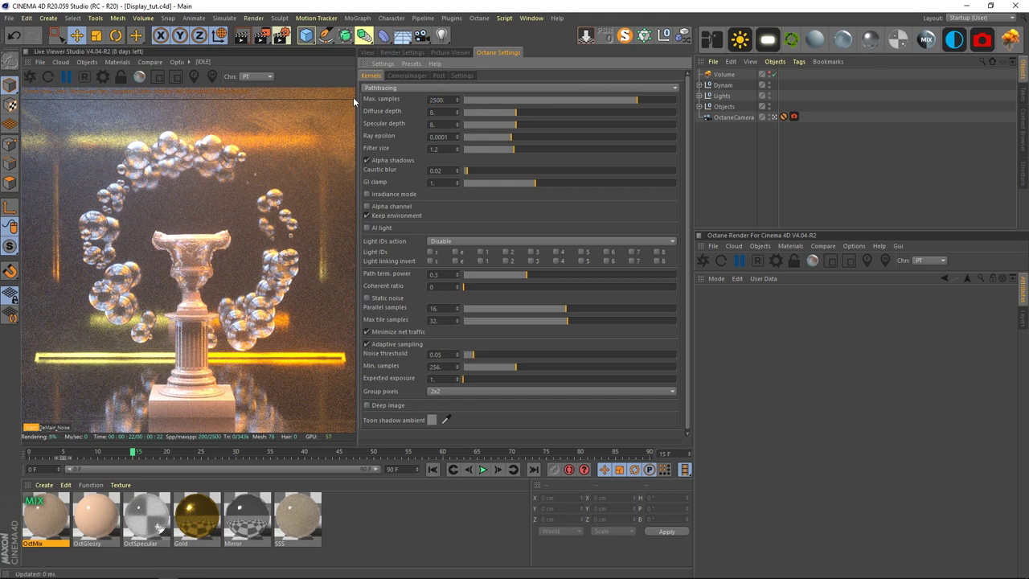
{"action": "left_click", "coordinate": [421, 76]}
{"action": "left_click", "coordinate": [378, 75]}
Step: Show the Octane Renderer options in the render settings and close the Live Viewer to enlarge them
{"action": "left_click", "coordinate": [450, 52]}
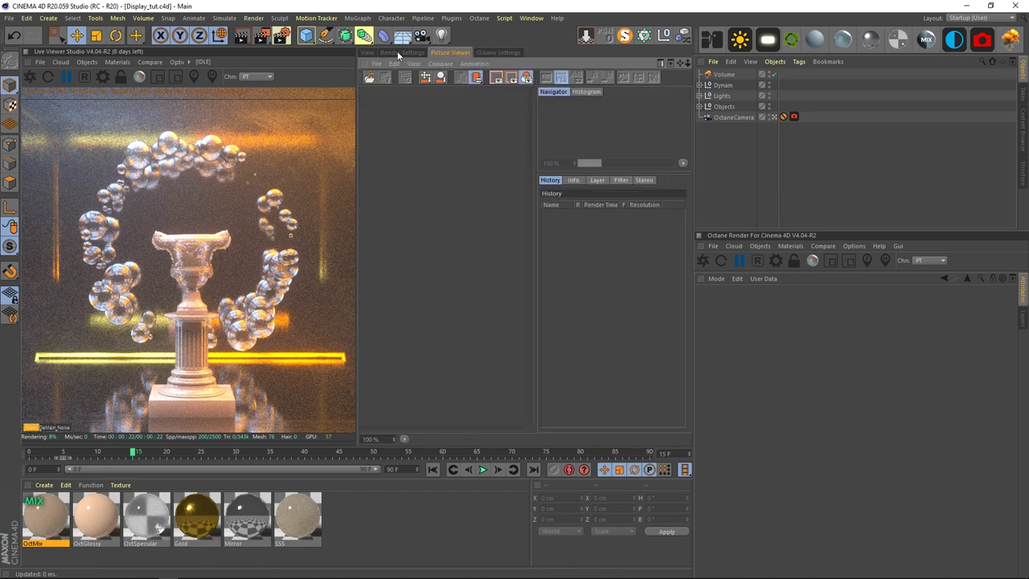
{"action": "left_click", "coordinate": [399, 52]}
{"action": "left_click", "coordinate": [411, 160]}
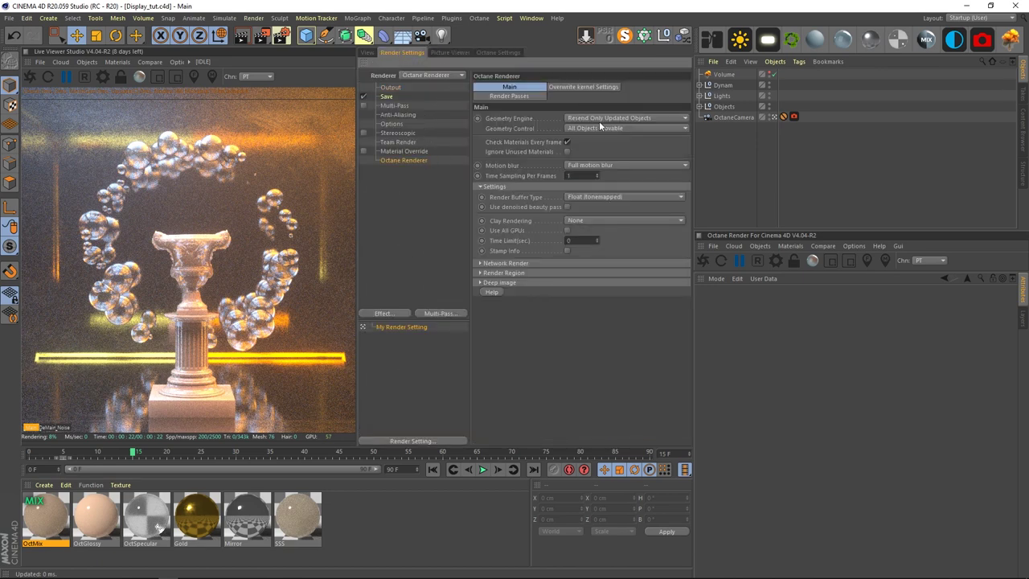
{"action": "left_click", "coordinate": [27, 63]}
{"action": "left_click", "coordinate": [48, 72]}
{"action": "left_click", "coordinate": [294, 40]}
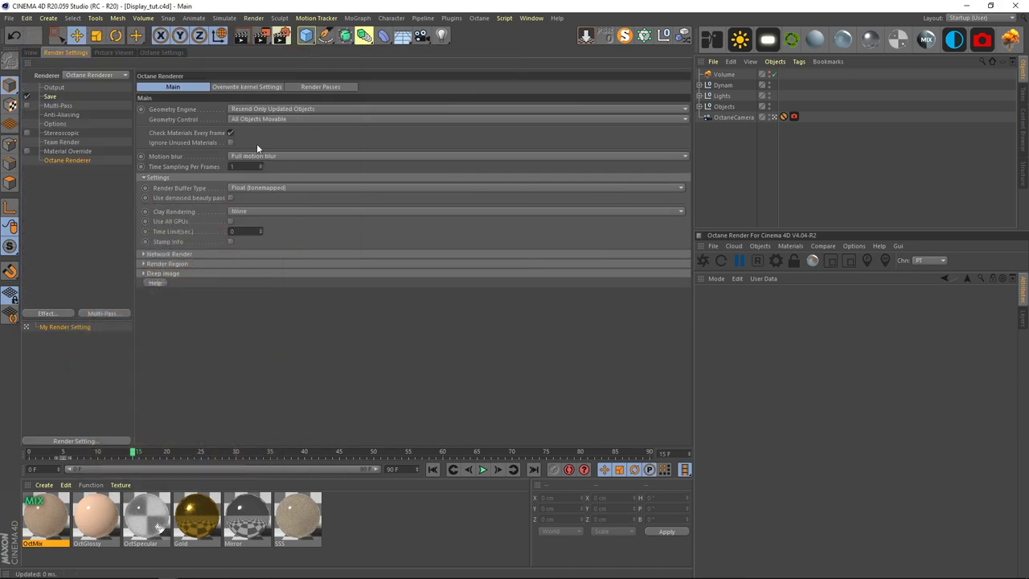
Step: Enable Octane render passes with 32 Bit/Channel depth, beauty saving on and the Tonemapped tonemap type, and expand the denoiser passes
{"action": "left_click", "coordinate": [318, 88]}
{"action": "left_click", "coordinate": [172, 108]}
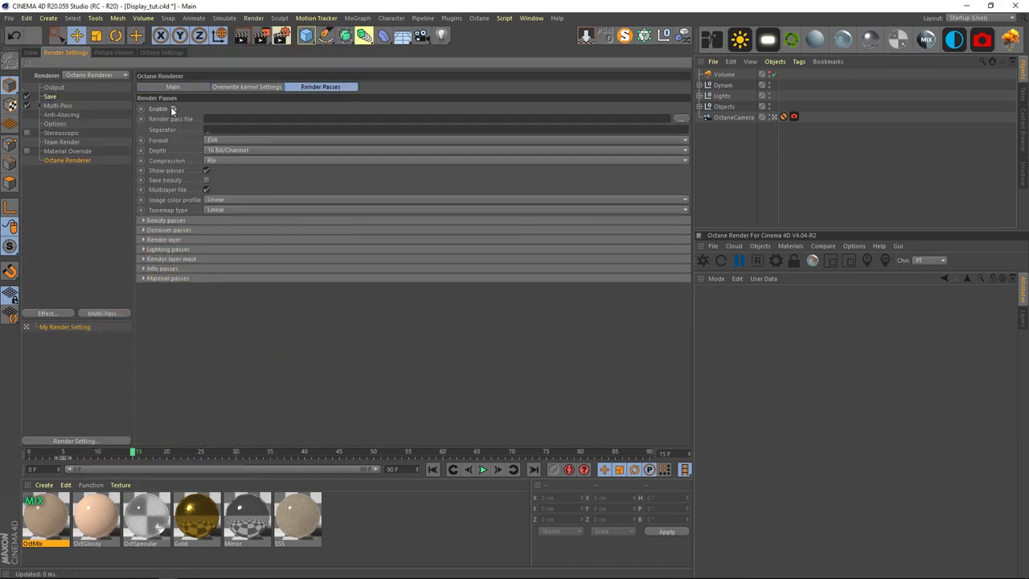
{"action": "left_click", "coordinate": [254, 150]}
{"action": "left_click", "coordinate": [238, 175]}
{"action": "left_click", "coordinate": [207, 180]}
{"action": "left_click", "coordinate": [219, 210]}
{"action": "left_click", "coordinate": [225, 221]}
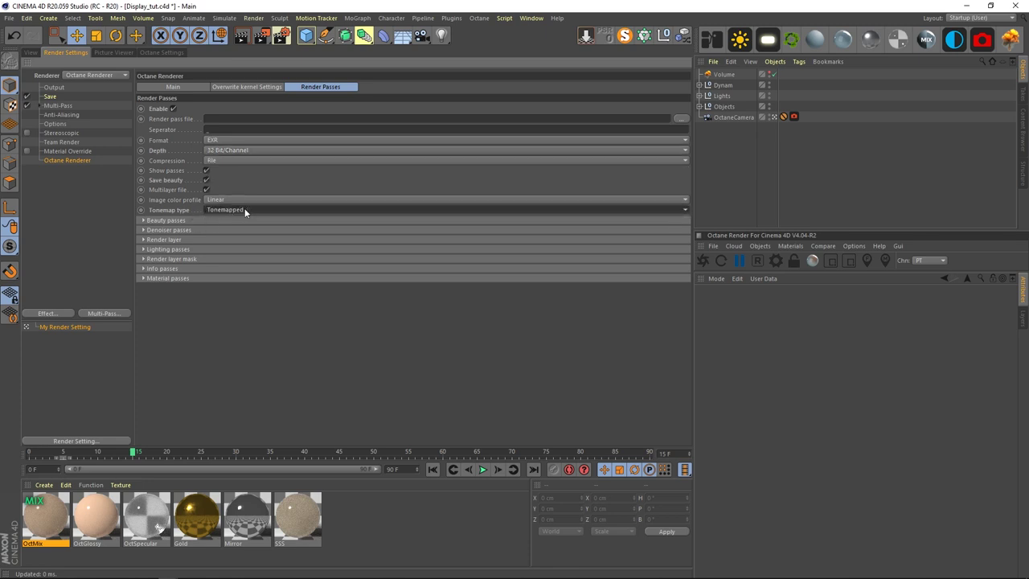
{"action": "left_click", "coordinate": [169, 230]}
Step: Set the render pass file to Display_tut in the G:\Videos\Youtube_Videos\Display_Walkthrough folder
{"action": "left_click", "coordinate": [681, 118]}
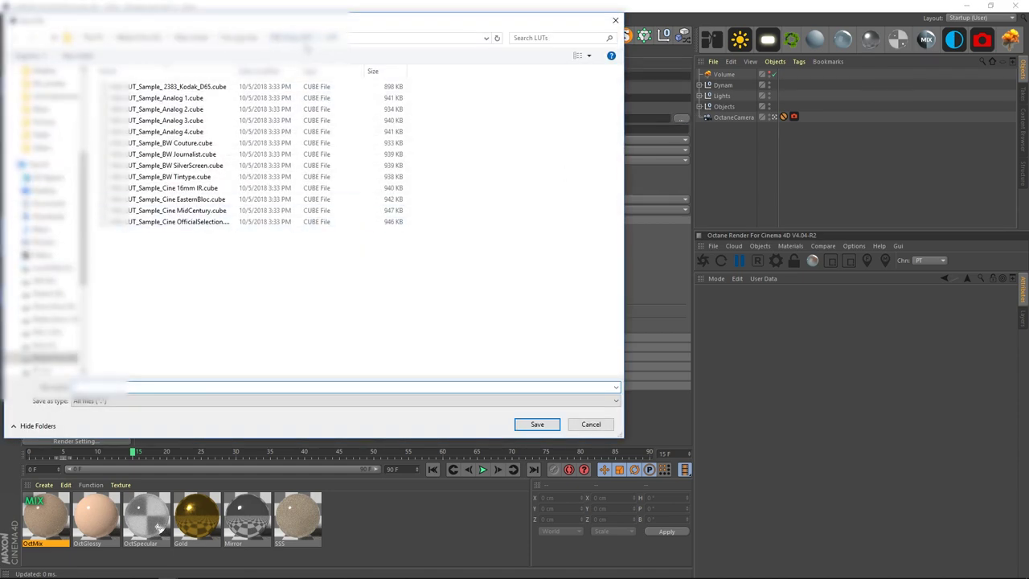
{"action": "left_click", "coordinate": [153, 40]}
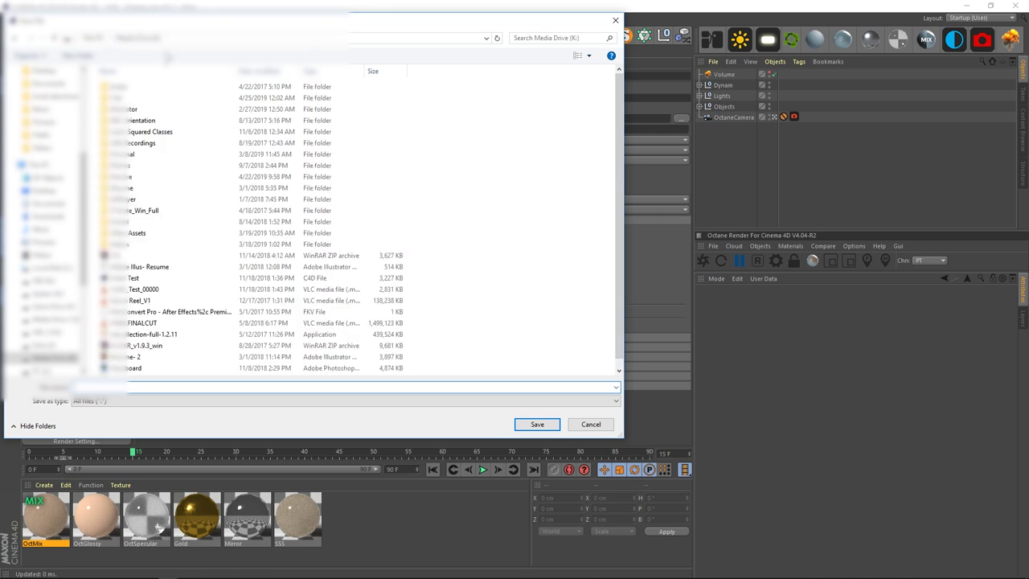
{"action": "left_click", "coordinate": [48, 321]}
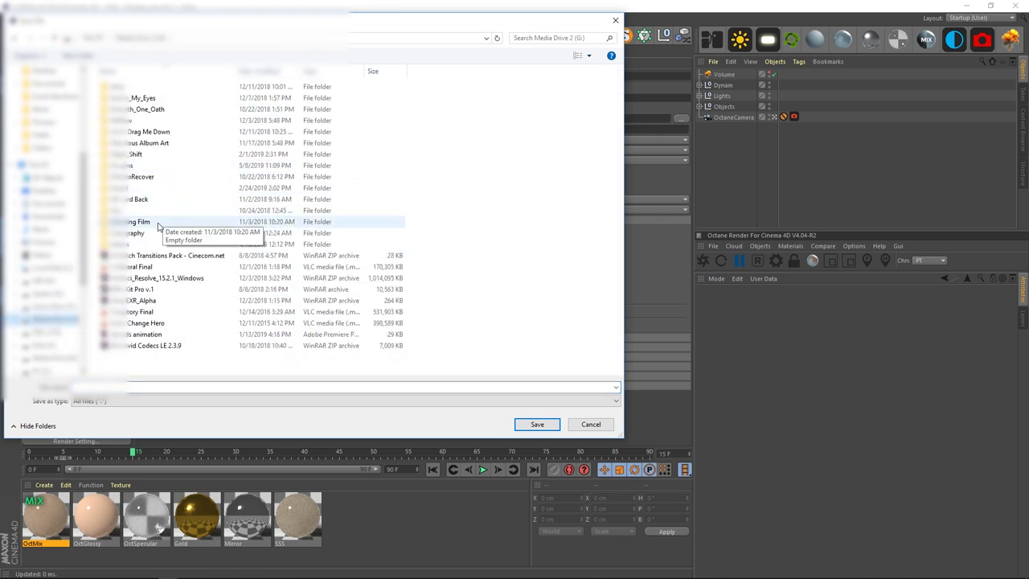
{"action": "left_click", "coordinate": [137, 245]}
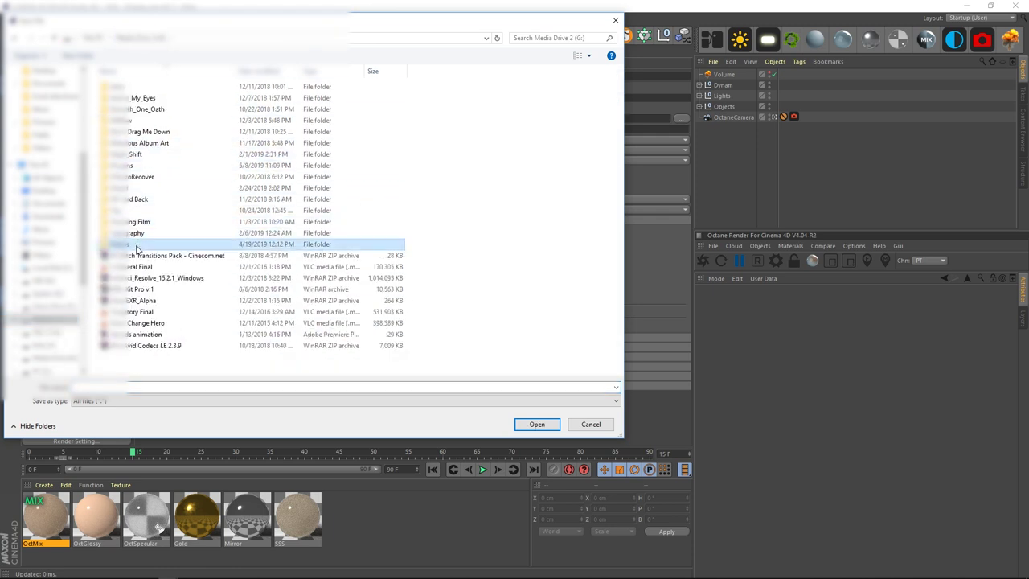
{"action": "double_click", "coordinate": [137, 245]}
{"action": "double_click", "coordinate": [144, 131]}
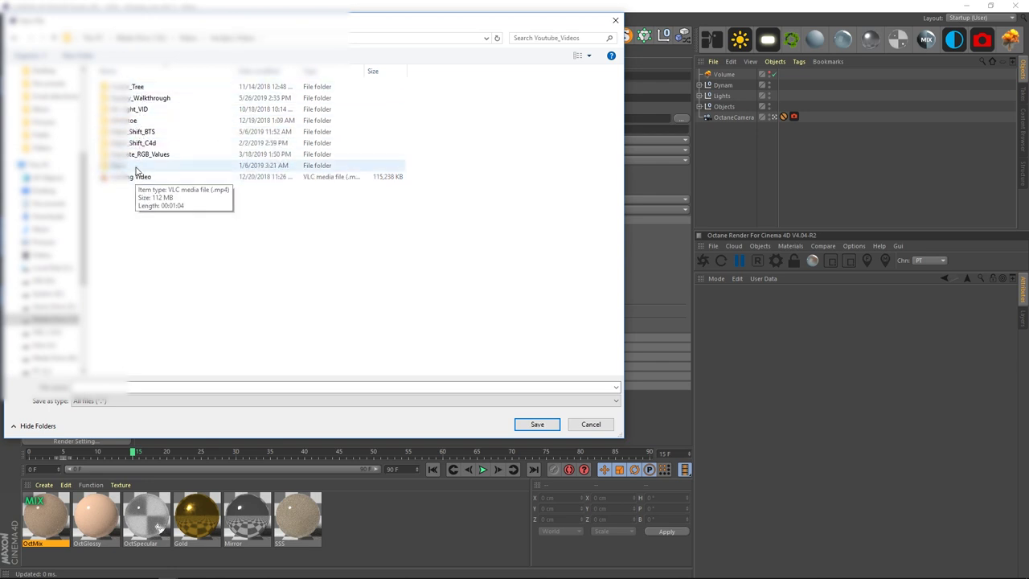
{"action": "double_click", "coordinate": [151, 97]}
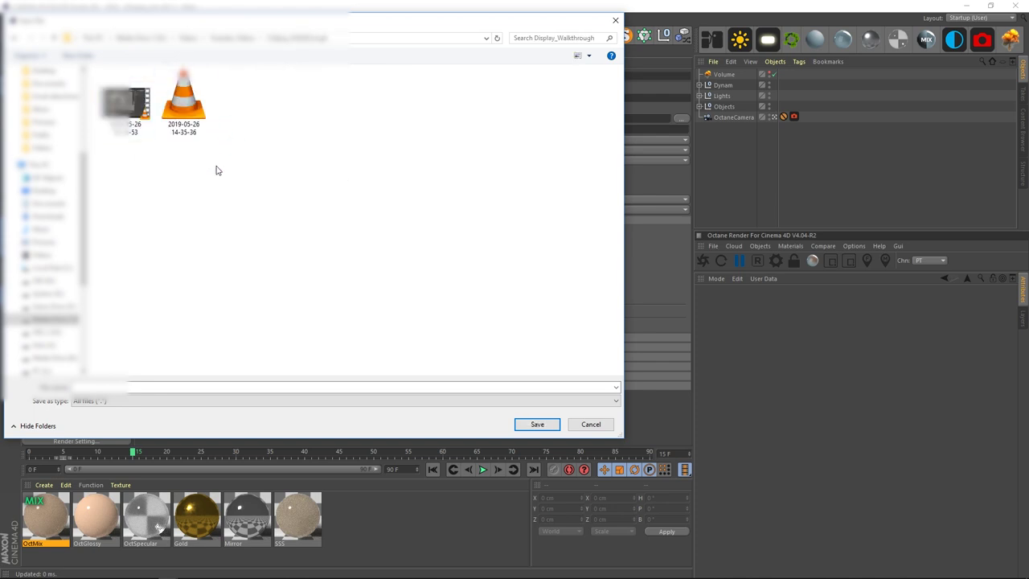
{"action": "left_click", "coordinate": [202, 389]}
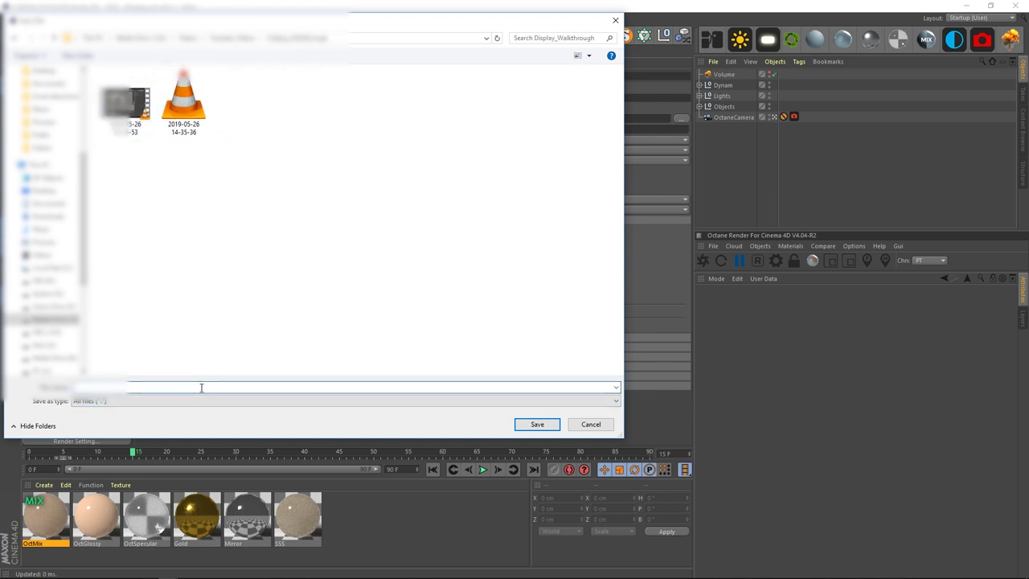
{"action": "type", "text": "test"}
{"action": "key", "text": "Return"}
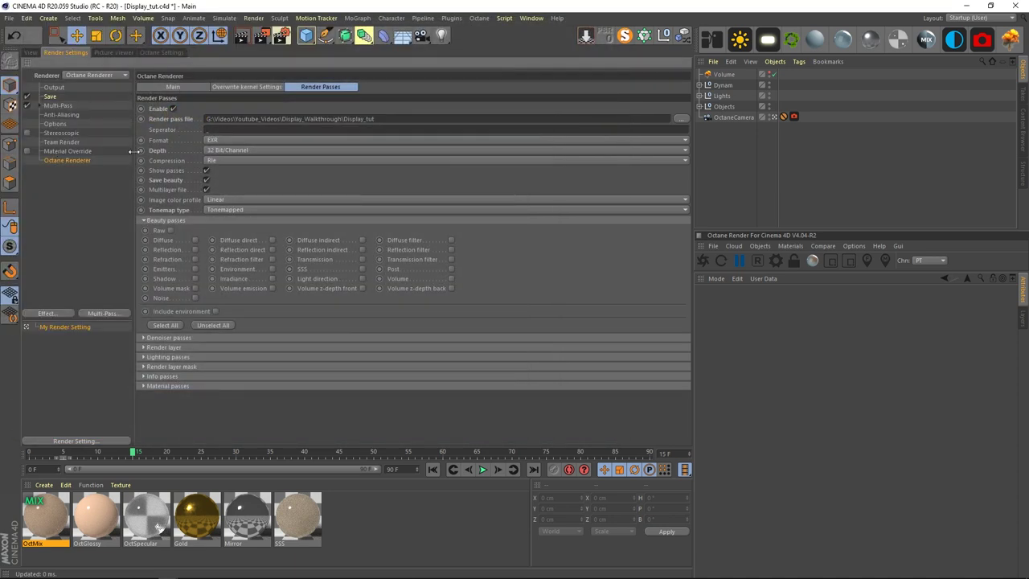
{"action": "left_click", "coordinate": [55, 88]}
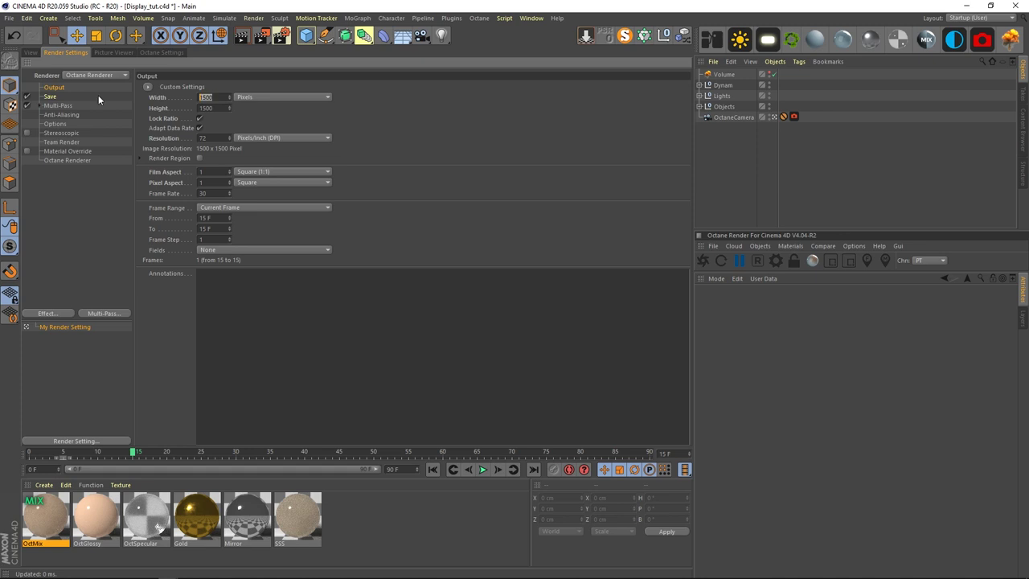
{"action": "key", "text": "Return"}
{"action": "left_click", "coordinate": [80, 160]}
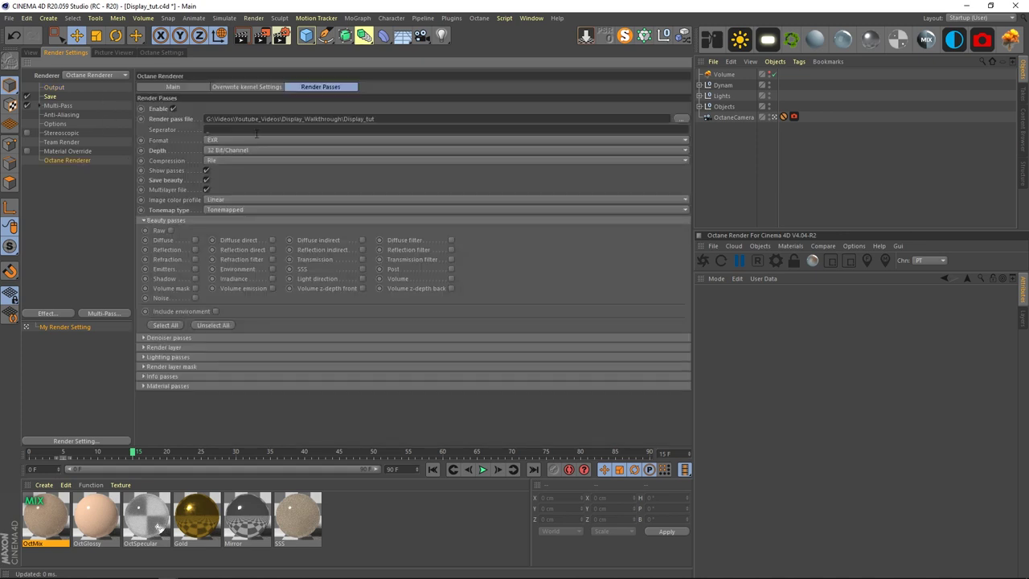
{"action": "left_click", "coordinate": [223, 88]}
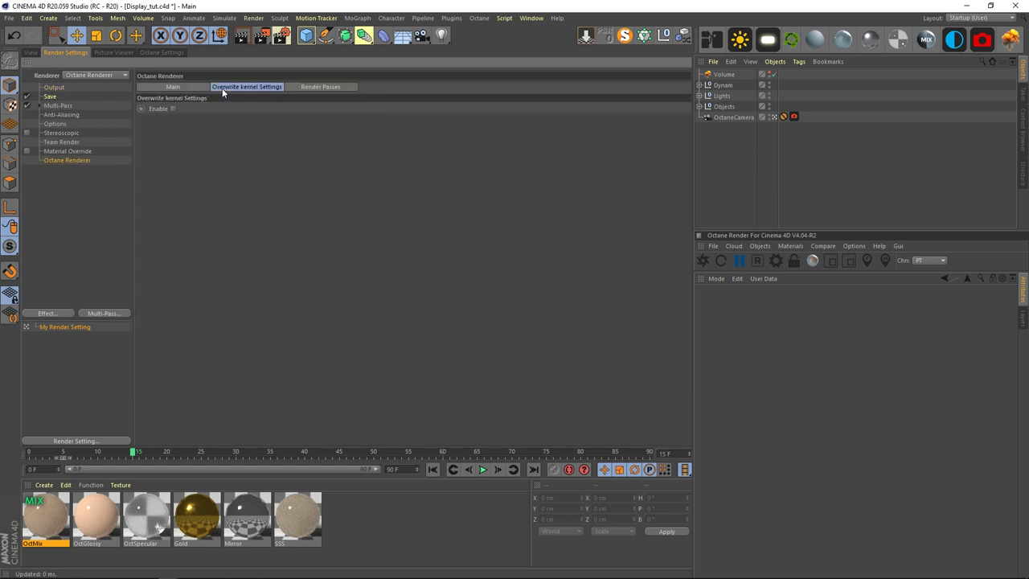
{"action": "left_click", "coordinate": [205, 87]}
Step: Enable the Raw and SSS beauty passes and the Denoised beauty and Denoised volume denoiser passes
{"action": "left_click", "coordinate": [299, 85]}
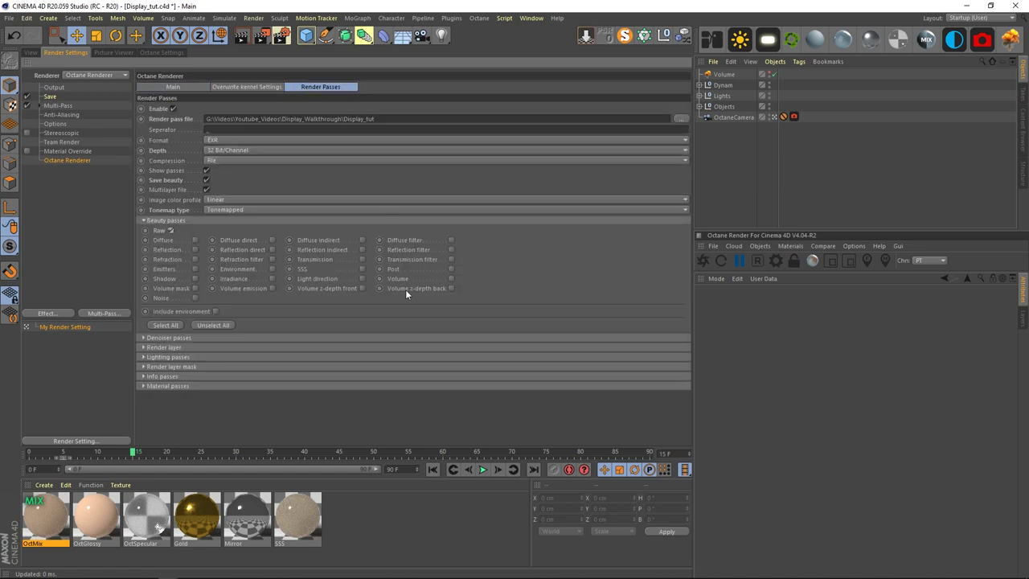
{"action": "left_click", "coordinate": [362, 267]}
{"action": "left_click", "coordinate": [169, 338]}
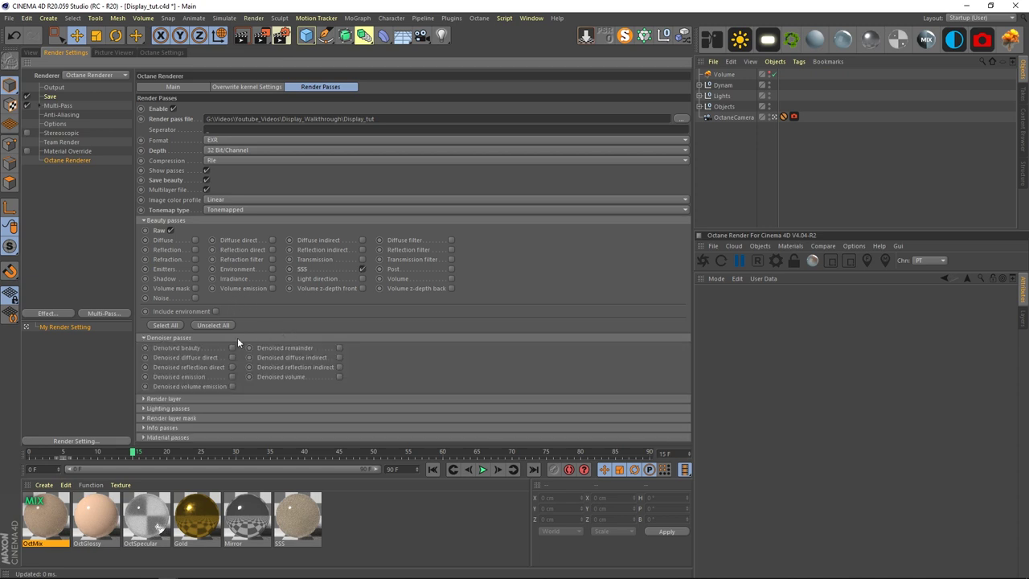
{"action": "left_click", "coordinate": [232, 348]}
{"action": "left_click", "coordinate": [270, 406]}
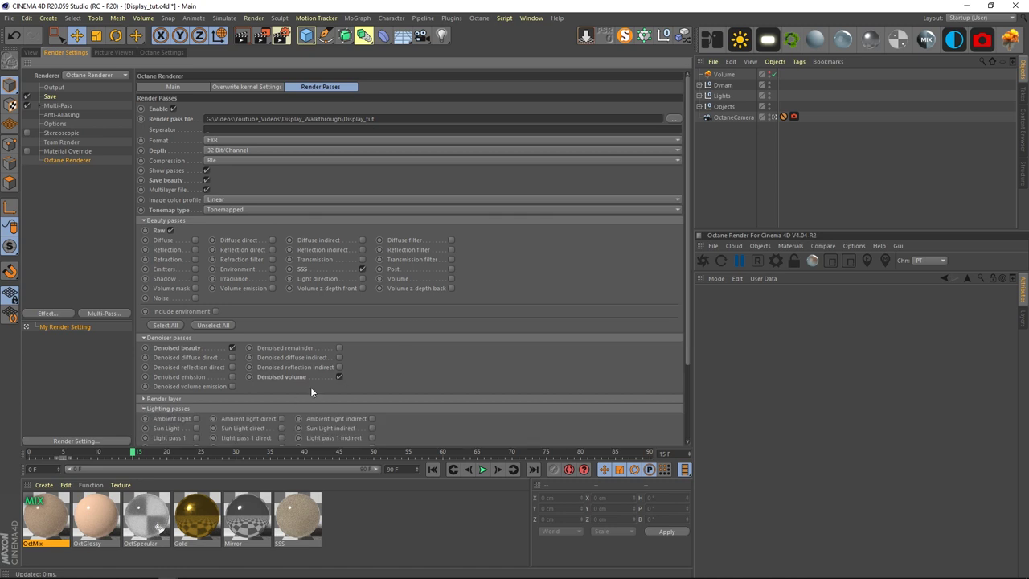
Step: Collapse the lighting passes and enable the Shading normal, Z-depth and Position info passes
{"action": "left_click", "coordinate": [169, 408]}
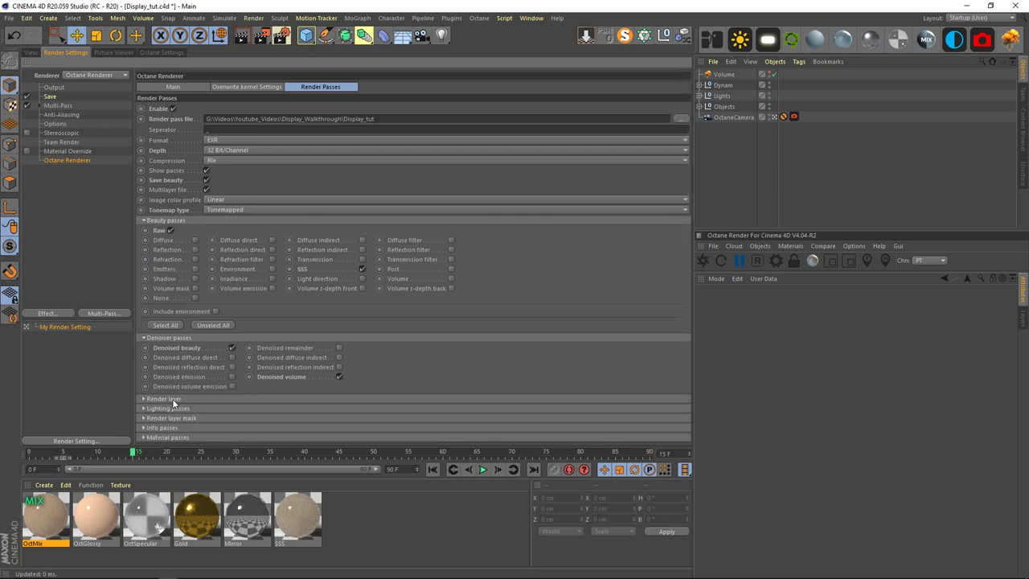
{"action": "left_click", "coordinate": [165, 427]}
{"action": "scroll", "coordinate": [226, 402], "scroll_direction": "down", "scroll_amount": 3}
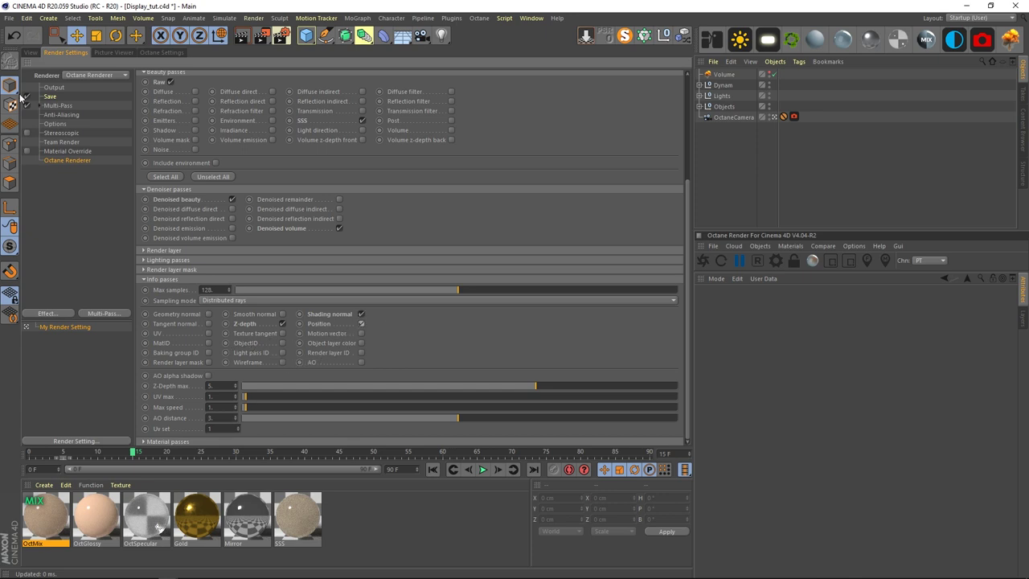
Step: Bring the Live Viewer back beside the perspective viewport and display the Z-depth pass in it
{"action": "left_click", "coordinate": [31, 53]}
{"action": "left_click", "coordinate": [479, 17]}
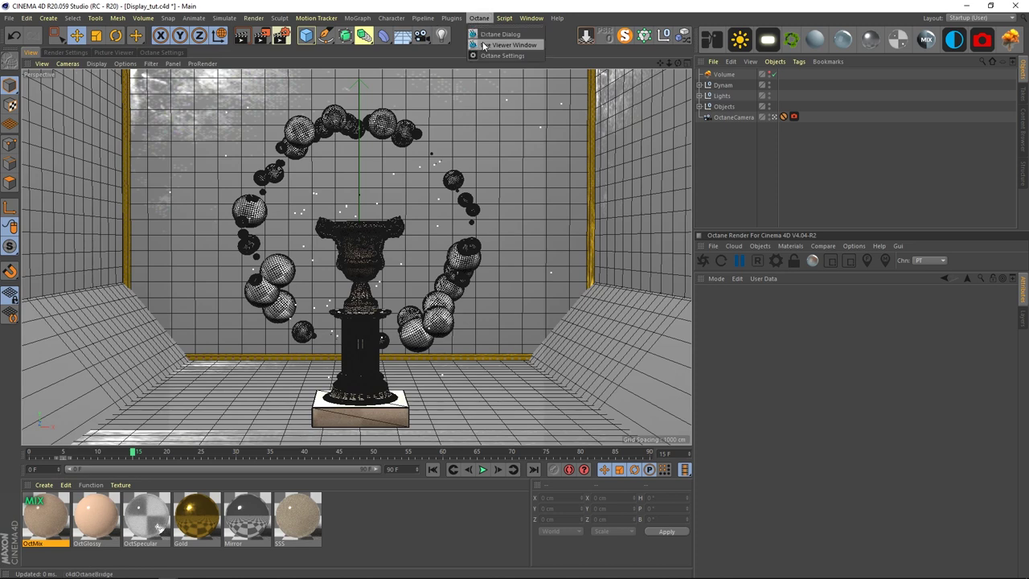
{"action": "mouse_move", "coordinate": [211, 571]}
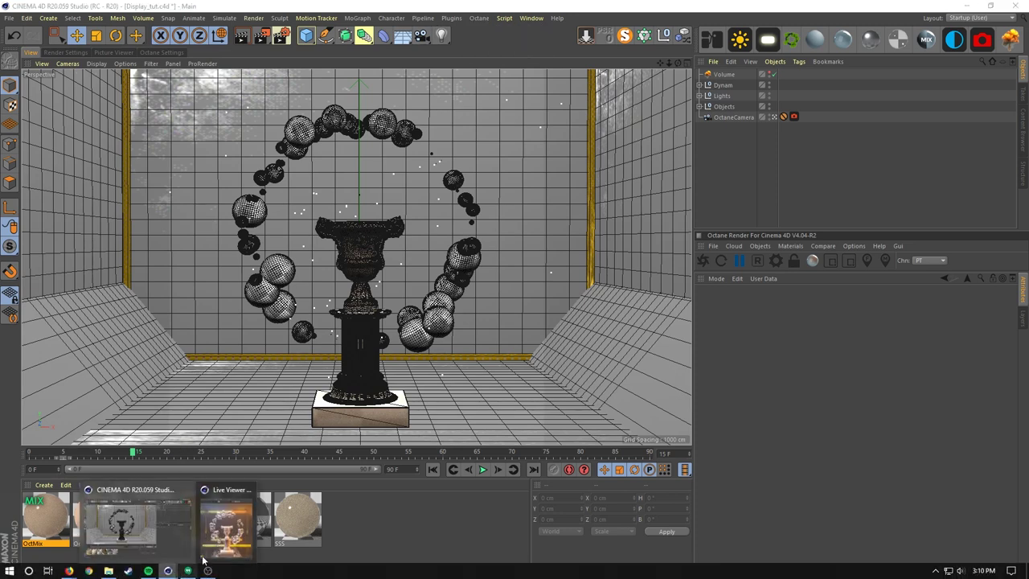
{"action": "left_click", "coordinate": [227, 530]}
{"action": "left_click_drag", "start_coordinate": [244, 30], "coordinate": [863, 61]}
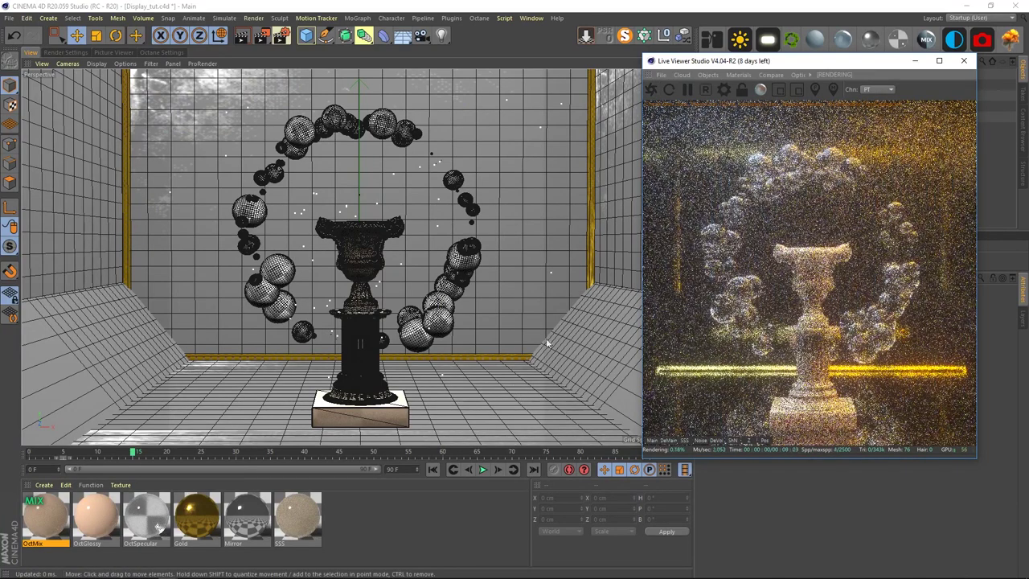
{"action": "left_click", "coordinate": [749, 441]}
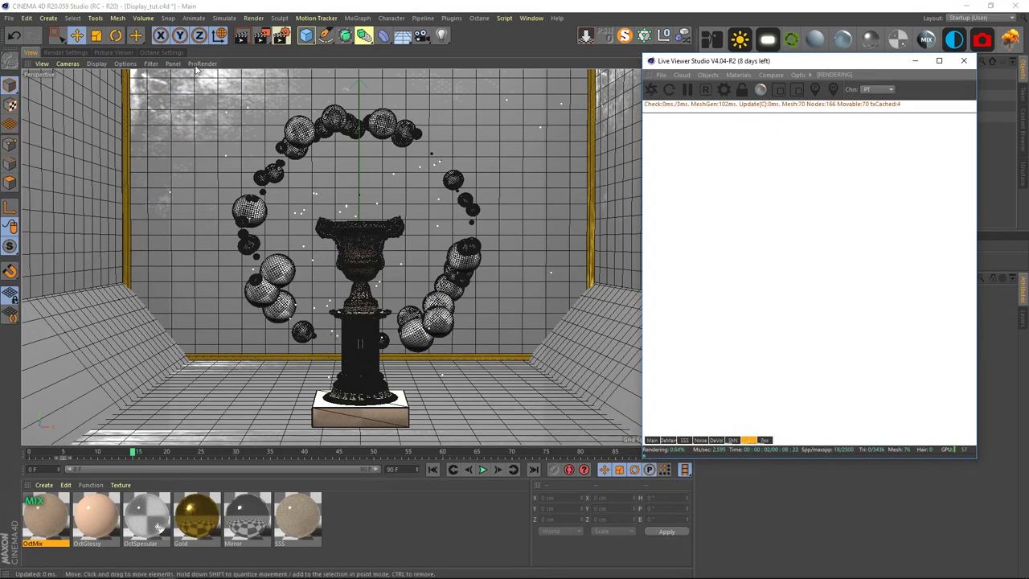
Step: Switch the Octane kernel to PMC and raise the info passes' Z-Depth max to about 13.9
{"action": "left_click", "coordinate": [163, 53]}
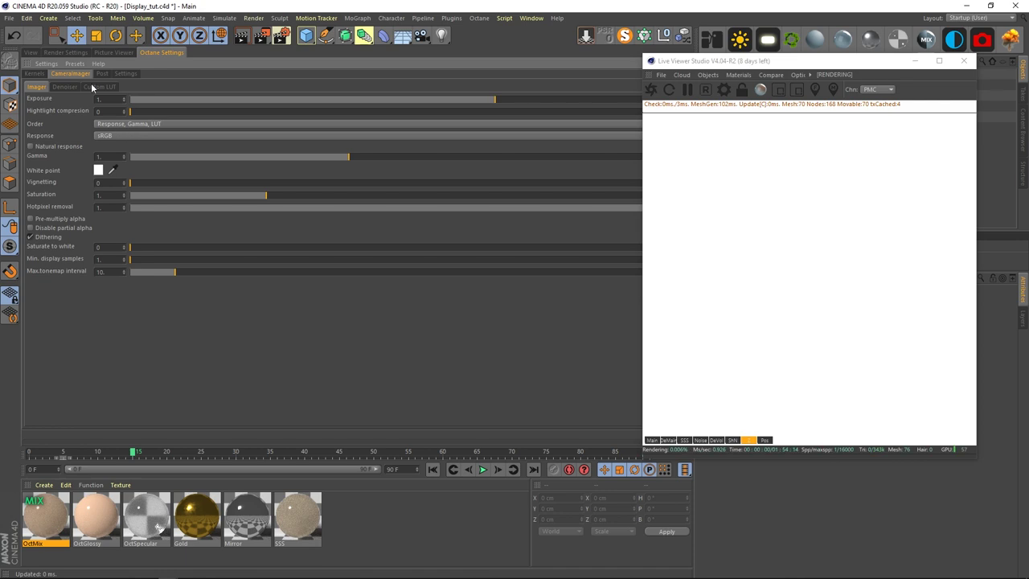
{"action": "left_click", "coordinate": [80, 54]}
{"action": "mouse_move", "coordinate": [557, 381]}
{"action": "left_mouse_down"}
{"action": "mouse_move", "coordinate": [582, 382]}
{"action": "mouse_move", "coordinate": [563, 384]}
{"action": "left_mouse_up"}
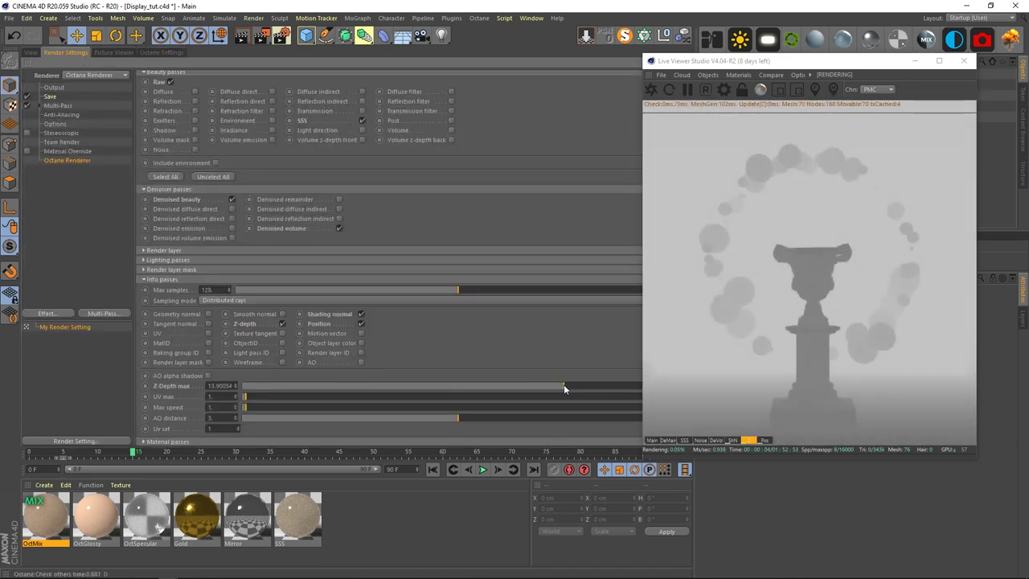
{"action": "left_click", "coordinate": [30, 53]}
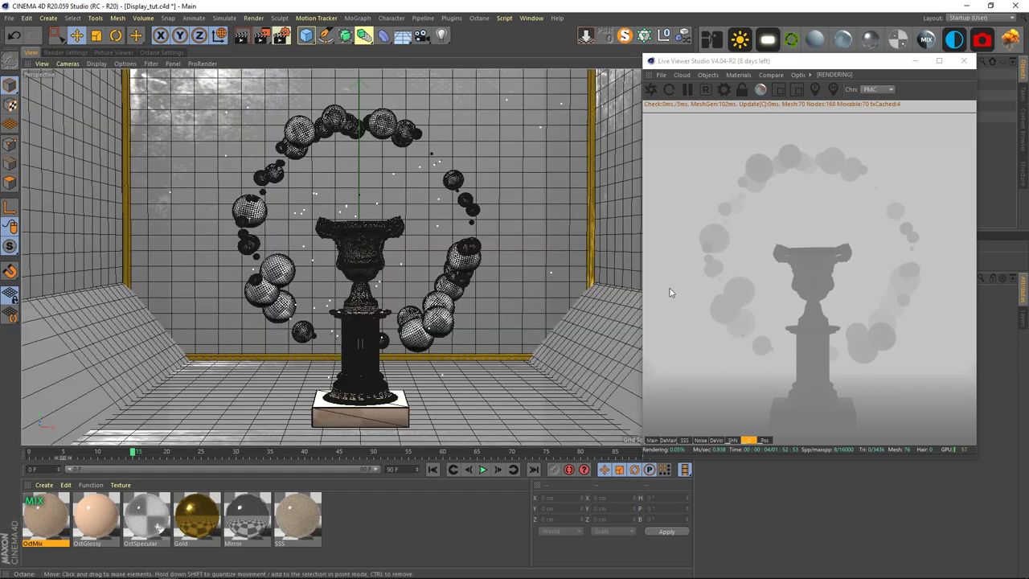
Step: Reposition the Live Viewer window and switch it back to the main beauty pass
{"action": "left_click_drag", "start_coordinate": [916, 61], "coordinate": [655, 64]}
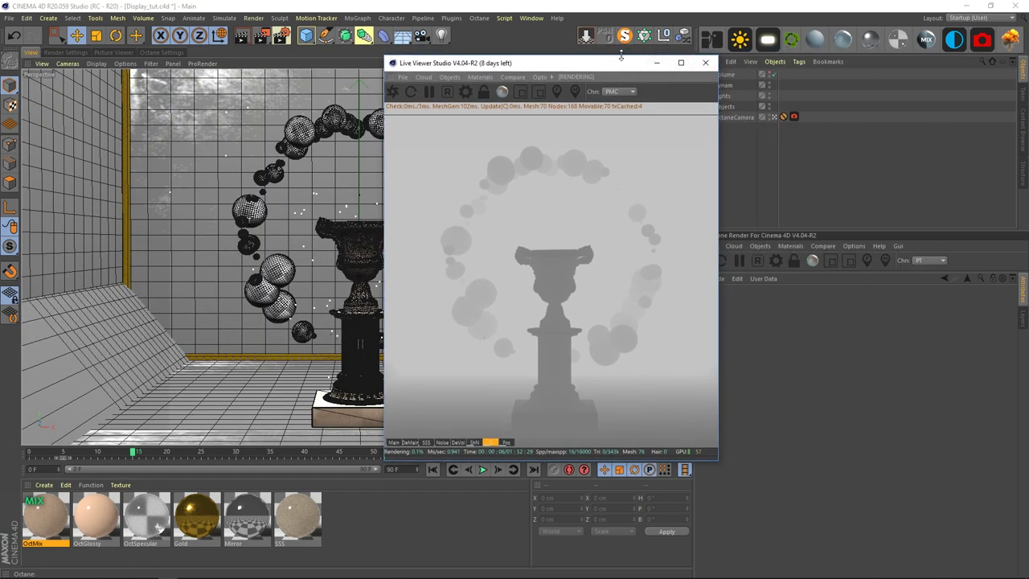
{"action": "left_click_drag", "start_coordinate": [515, 71], "coordinate": [723, 71]}
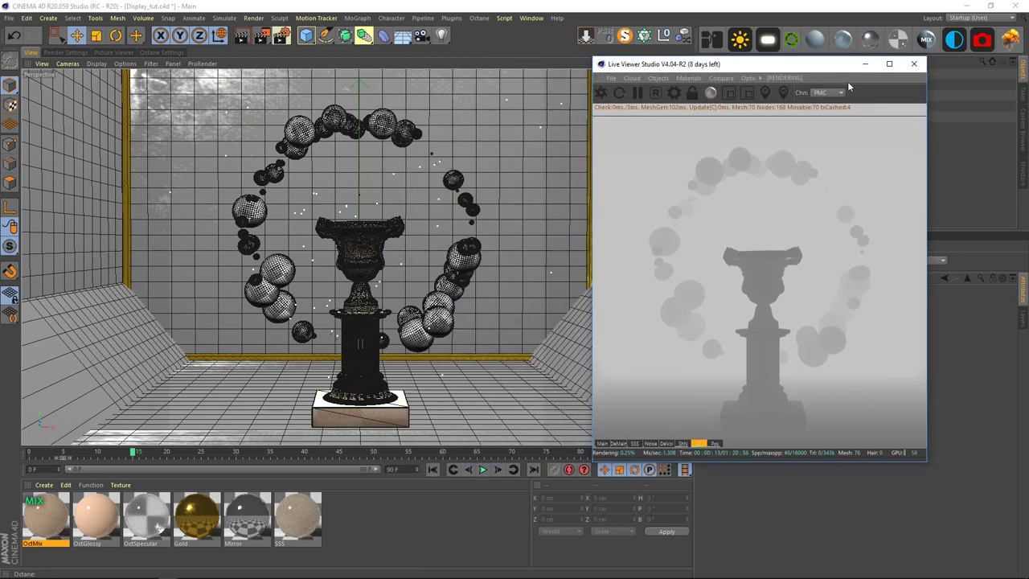
{"action": "left_click", "coordinate": [601, 443]}
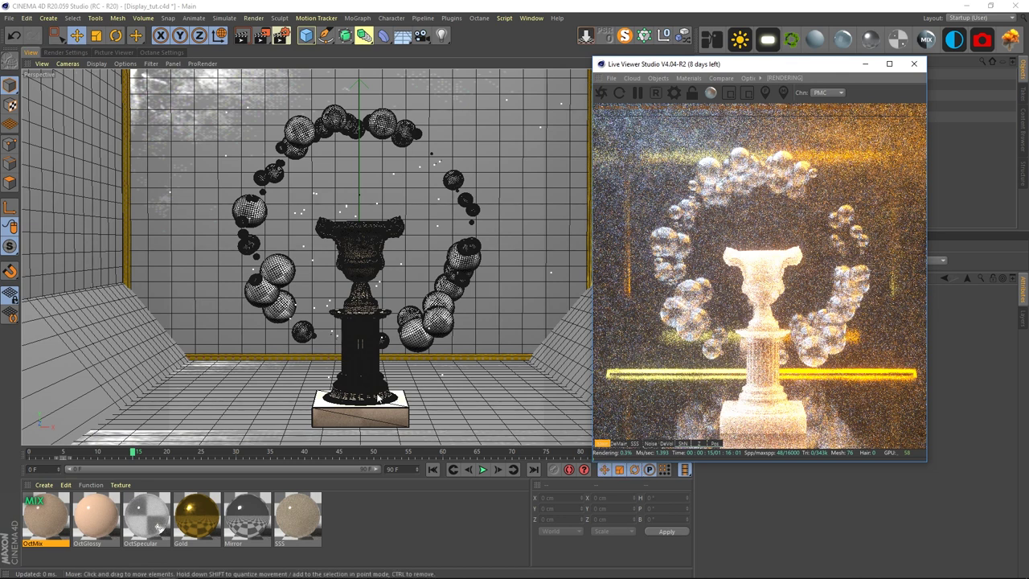
Step: Select the mirror floor piece in front of the pedestal and rotate its heading to 180° in the four-view layout
{"action": "left_click", "coordinate": [284, 436]}
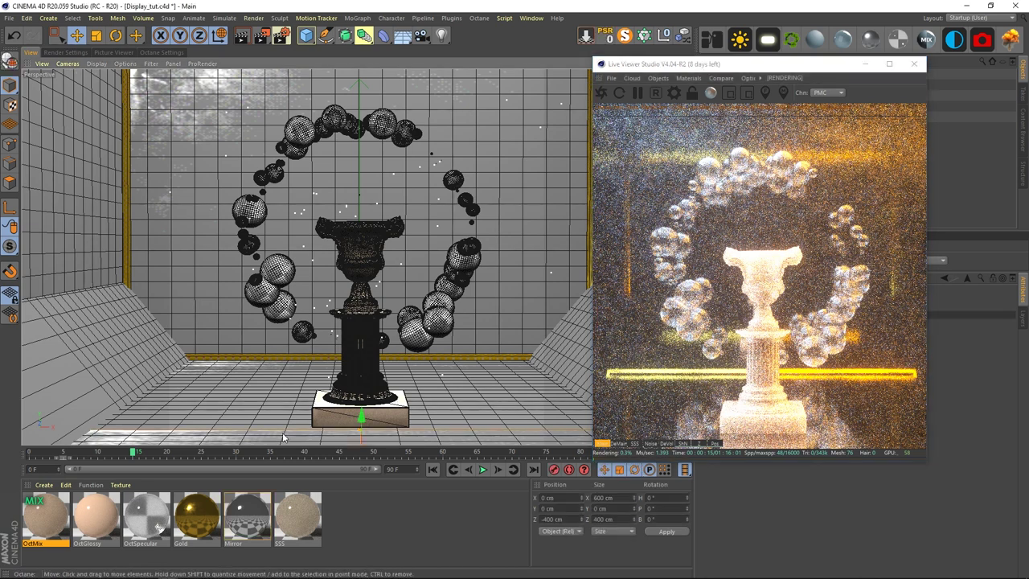
{"action": "middle_click", "coordinate": [404, 269]}
{"action": "scroll", "coordinate": [515, 159], "scroll_direction": "up", "scroll_amount": 5}
{"action": "key", "text": "r"}
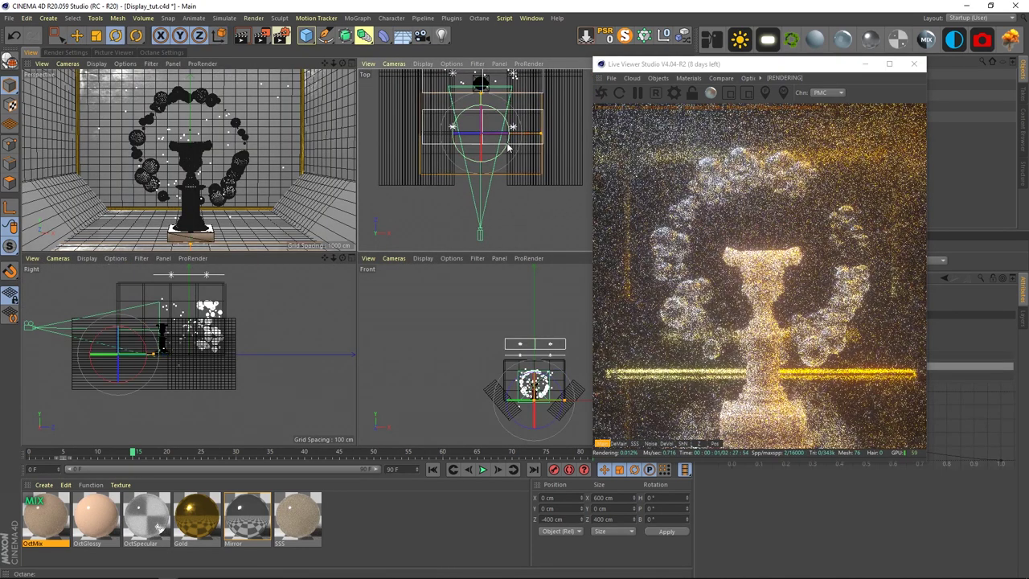
{"action": "left_click_drag", "start_coordinate": [507, 147], "coordinate": [442, 103]}
{"action": "key", "text": "e"}
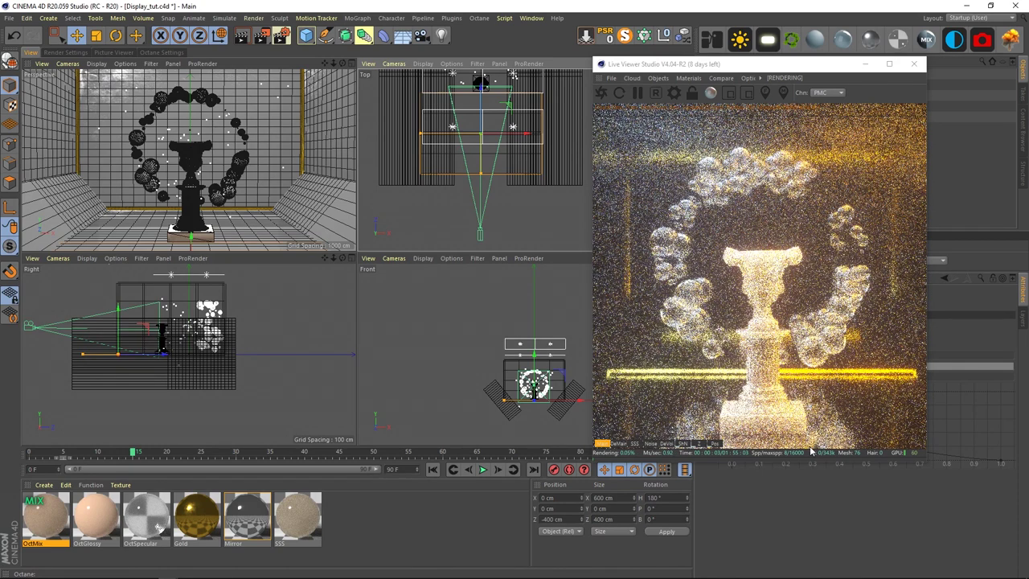
Step: Move the Live Viewer clear of the object list, select the Volume and draw a render region of about 180 × 77 pixels around the urn's top
{"action": "left_click_drag", "start_coordinate": [720, 66], "coordinate": [417, 44]}
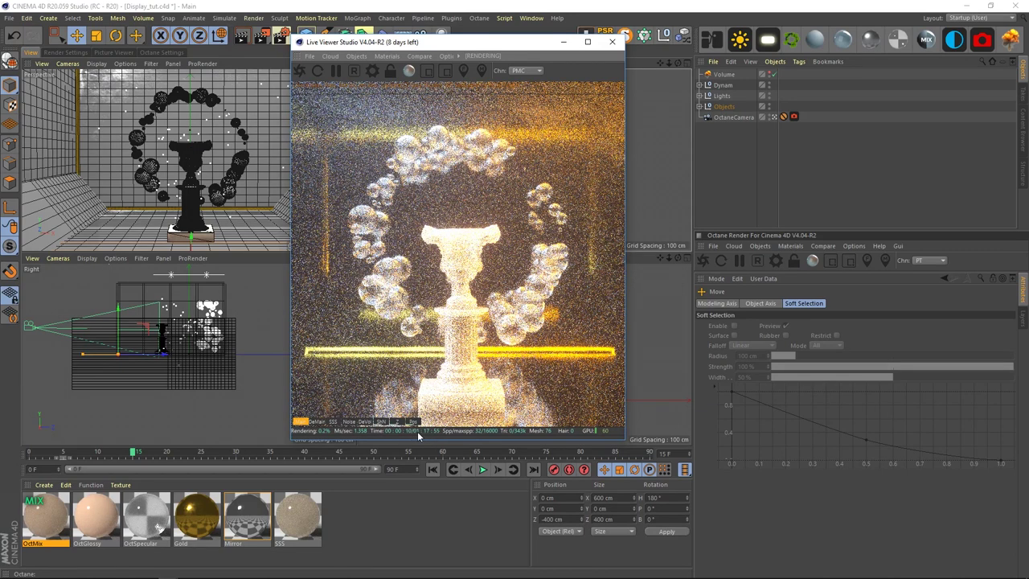
{"action": "left_click", "coordinate": [724, 74]}
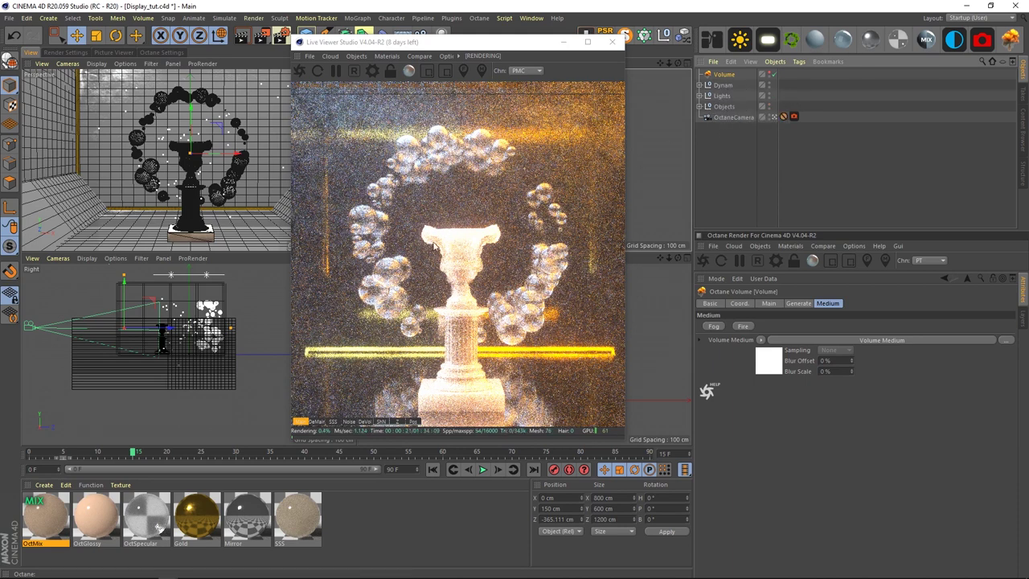
{"action": "left_click", "coordinate": [426, 70]}
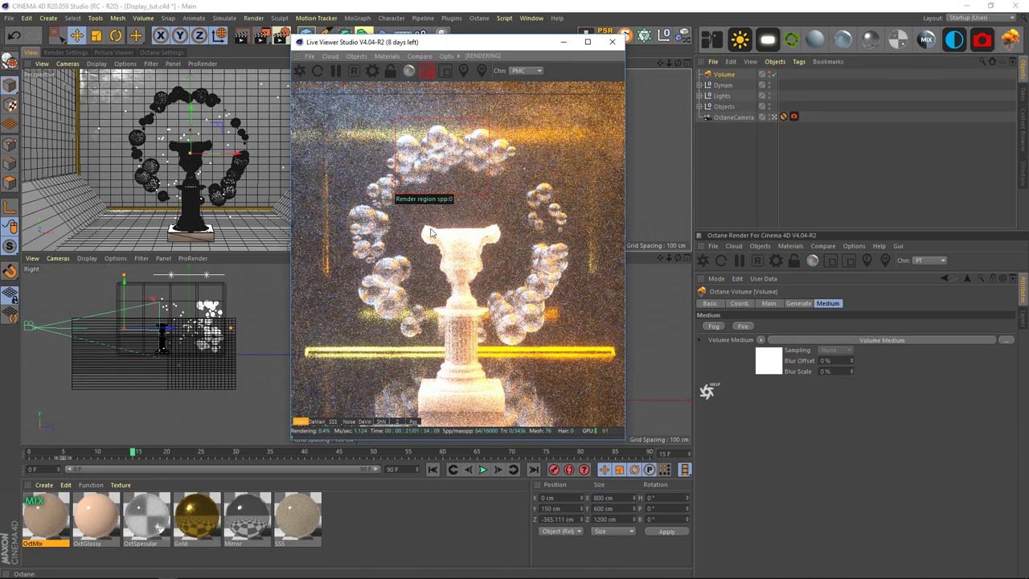
{"action": "left_click_drag", "start_coordinate": [414, 214], "coordinate": [509, 257]}
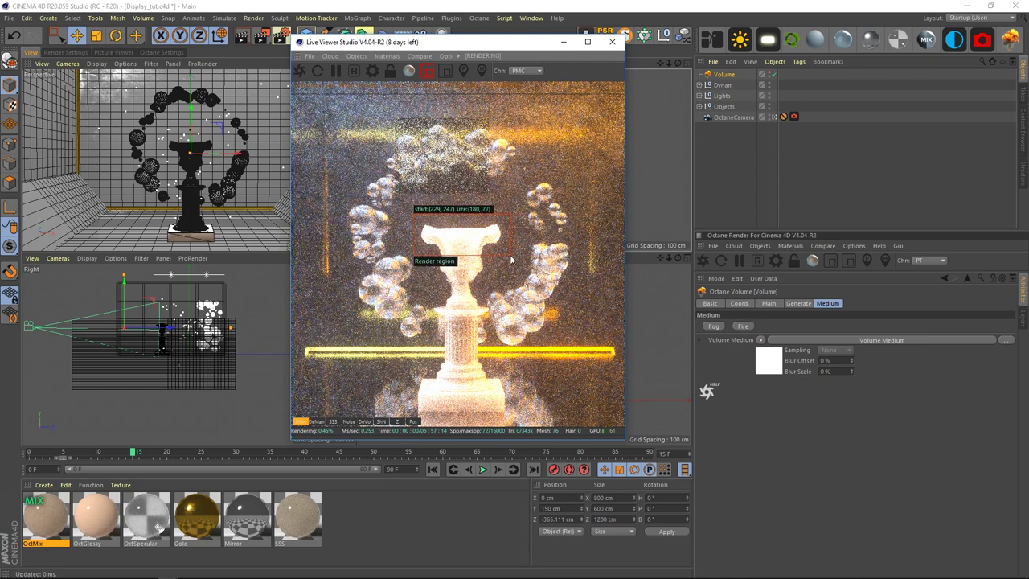
Step: Expand the Lights group and set the OctaneLight.5 light tag's power to 25
{"action": "left_click", "coordinate": [723, 85]}
{"action": "left_click", "coordinate": [722, 96]}
{"action": "left_click", "coordinate": [698, 96]}
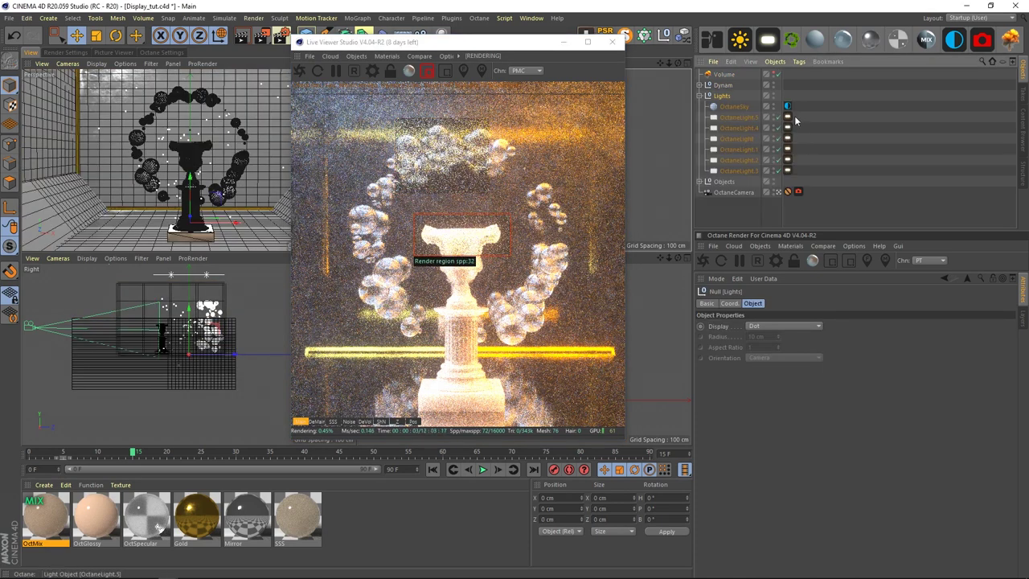
{"action": "left_click", "coordinate": [788, 149]}
{"action": "left_click_drag", "start_coordinate": [794, 325], "coordinate": [699, 325]}
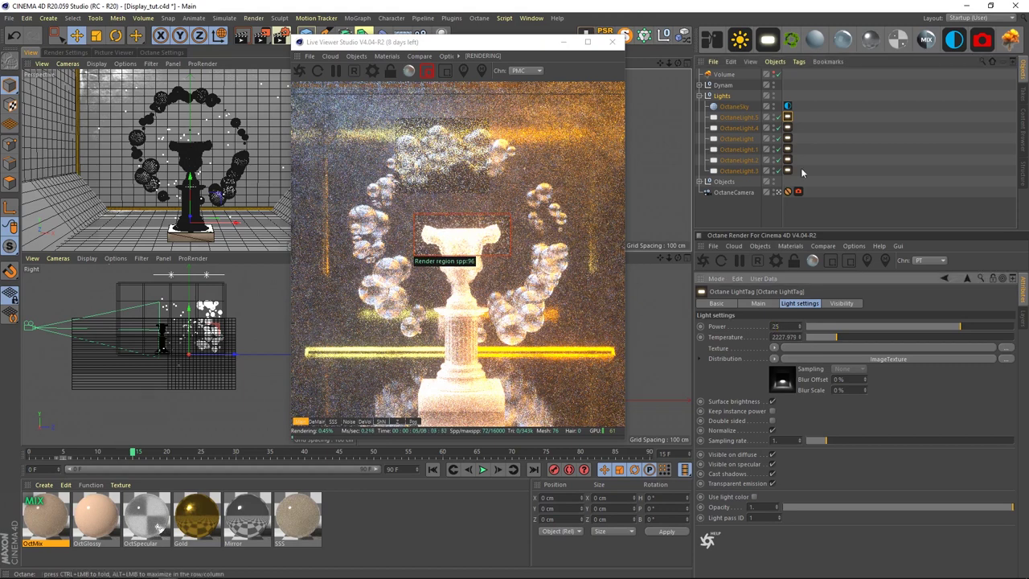
Step: Set the light power of OctaneLight.4 and OctaneLight.1 to 25 and lower OctaneLight's power as well
{"action": "left_click", "coordinate": [788, 128]}
{"action": "left_click_drag", "start_coordinate": [796, 326], "coordinate": [677, 323]}
{"action": "type", "text": "500."}
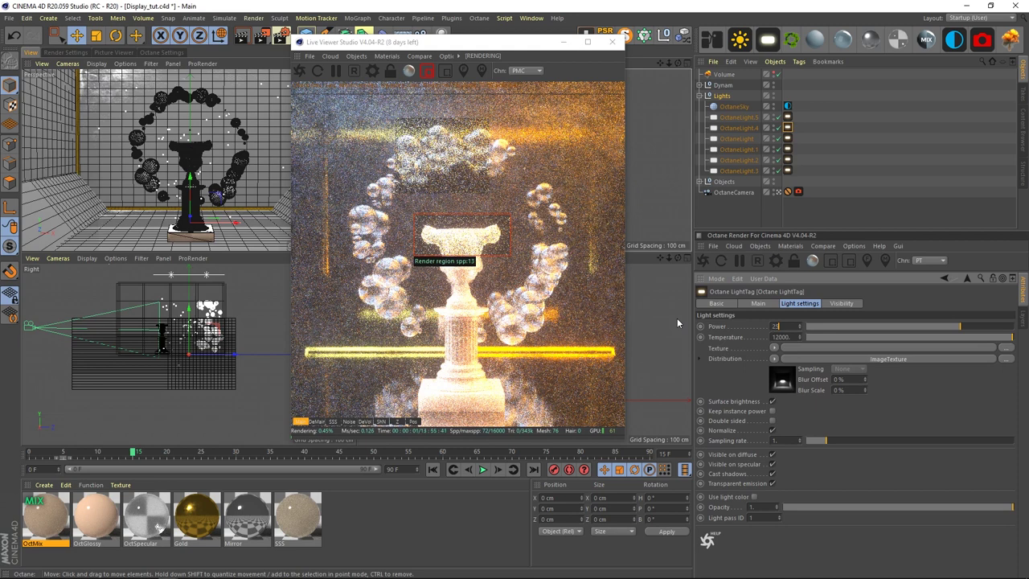
{"action": "key", "text": "Return"}
{"action": "left_click", "coordinate": [790, 325]}
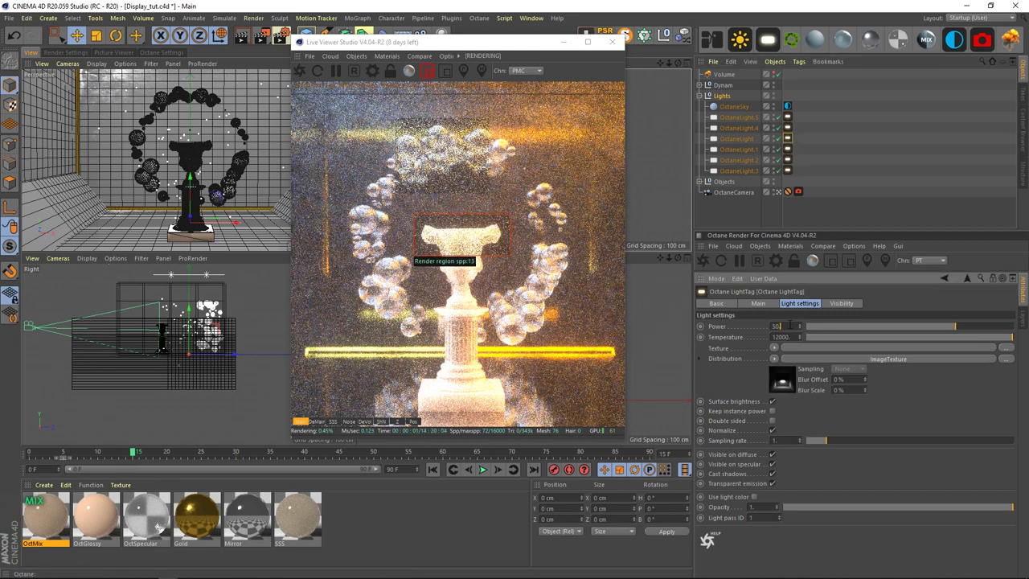
{"action": "type", "text": "30"}
{"action": "key", "text": "Return"}
{"action": "left_click", "coordinate": [788, 149]}
{"action": "left_click", "coordinate": [789, 328]}
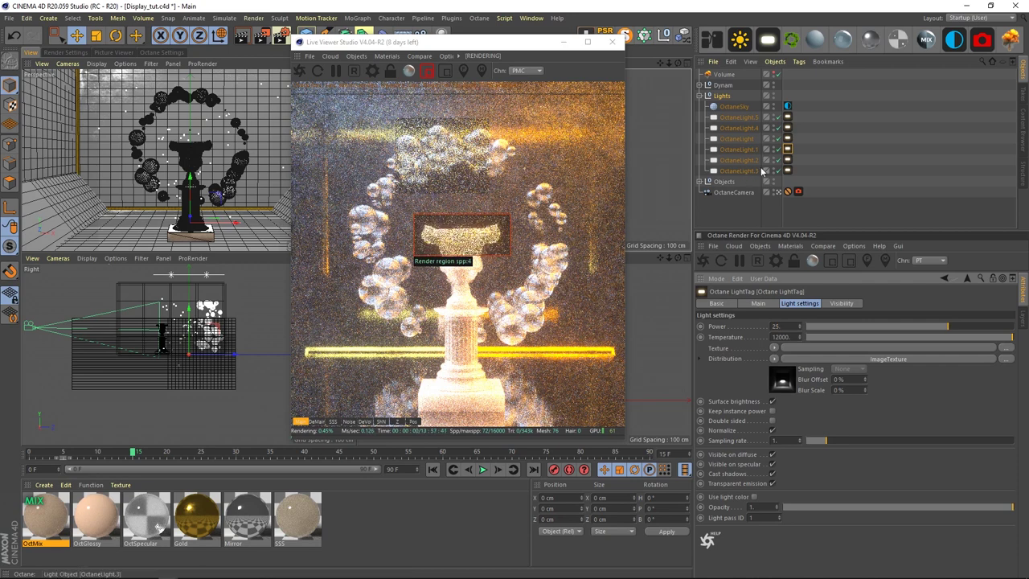
Step: Set the OctaneLight.2 light tag's power to 25
{"action": "left_click", "coordinate": [788, 160]}
{"action": "left_click_drag", "start_coordinate": [789, 326], "coordinate": [648, 313]}
{"action": "type", "text": "25"}
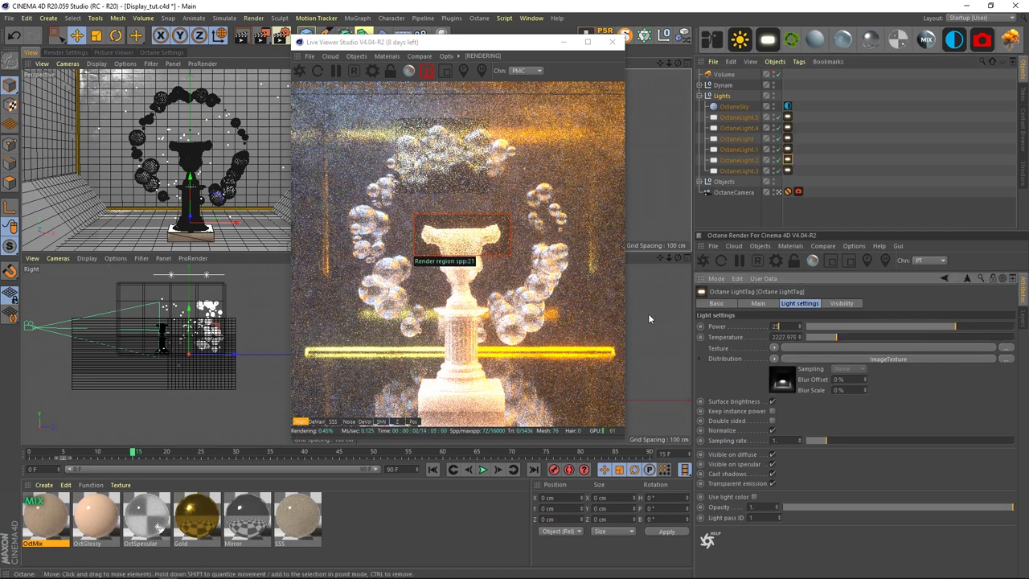
{"action": "key", "text": "Return"}
Step: Adjust the width of the object manager and reposition the Live Viewer window beside it
{"action": "left_click_drag", "start_coordinate": [781, 169], "coordinate": [515, 174]}
{"action": "left_click_drag", "start_coordinate": [377, 43], "coordinate": [252, 163]}
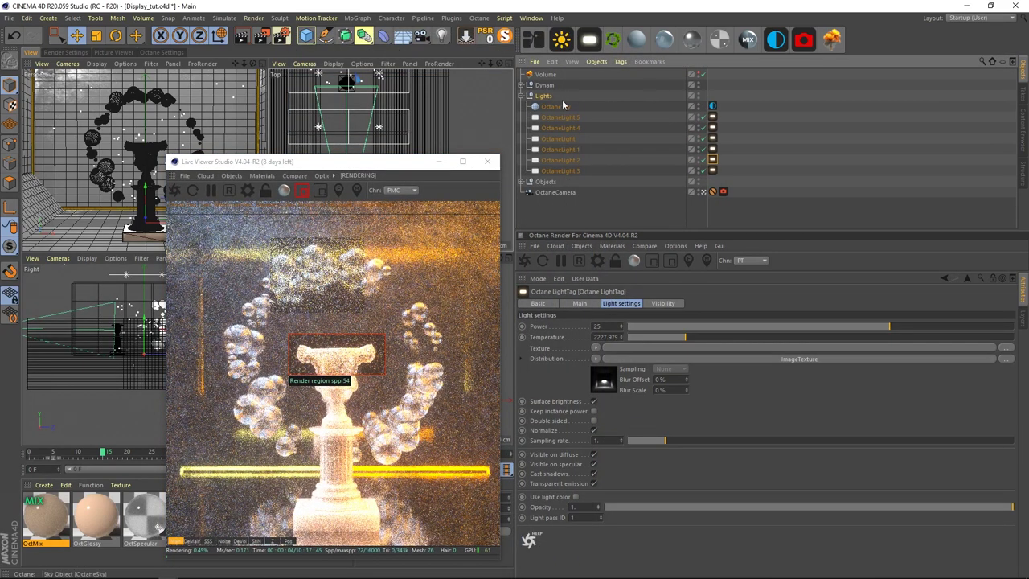
{"action": "left_click_drag", "start_coordinate": [511, 110], "coordinate": [660, 111]}
{"action": "left_click_drag", "start_coordinate": [409, 164], "coordinate": [561, 108]}
Step: Set the OctaneLight.3 light tag's power to 25
{"action": "left_click", "coordinate": [857, 170]}
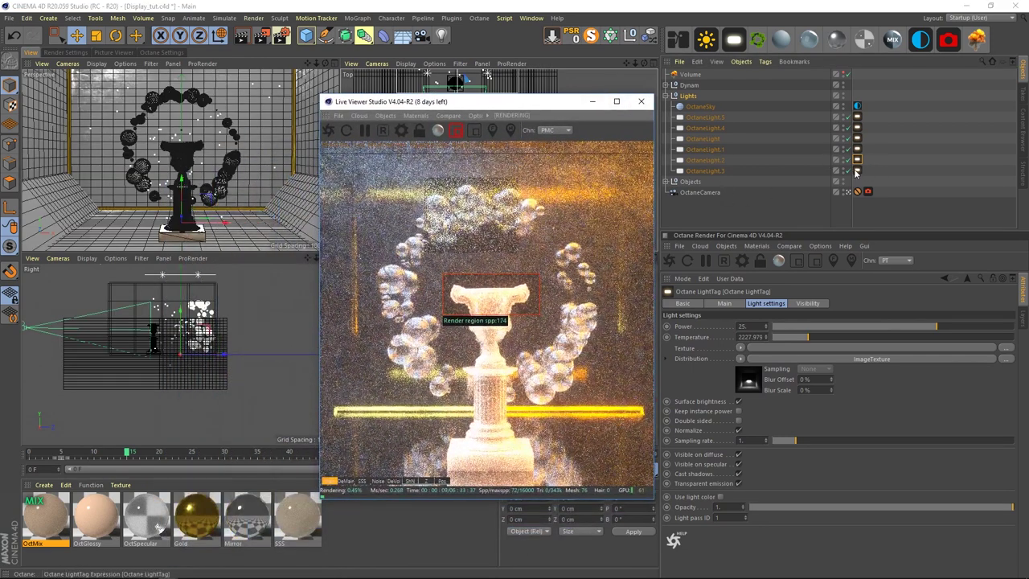
{"action": "left_click_drag", "start_coordinate": [754, 326], "coordinate": [625, 331]}
{"action": "type", "text": "25"}
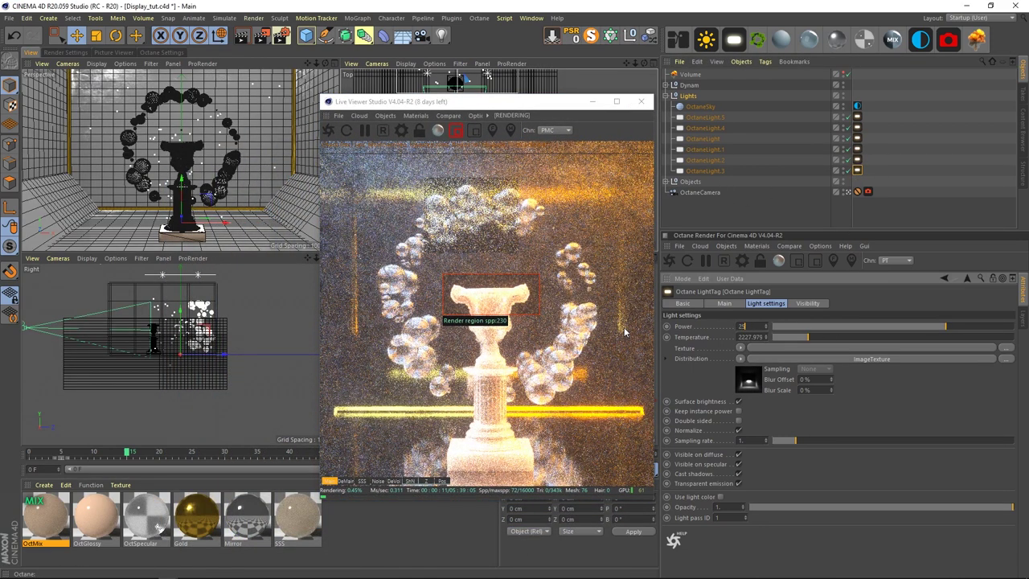
{"action": "key", "text": "Return"}
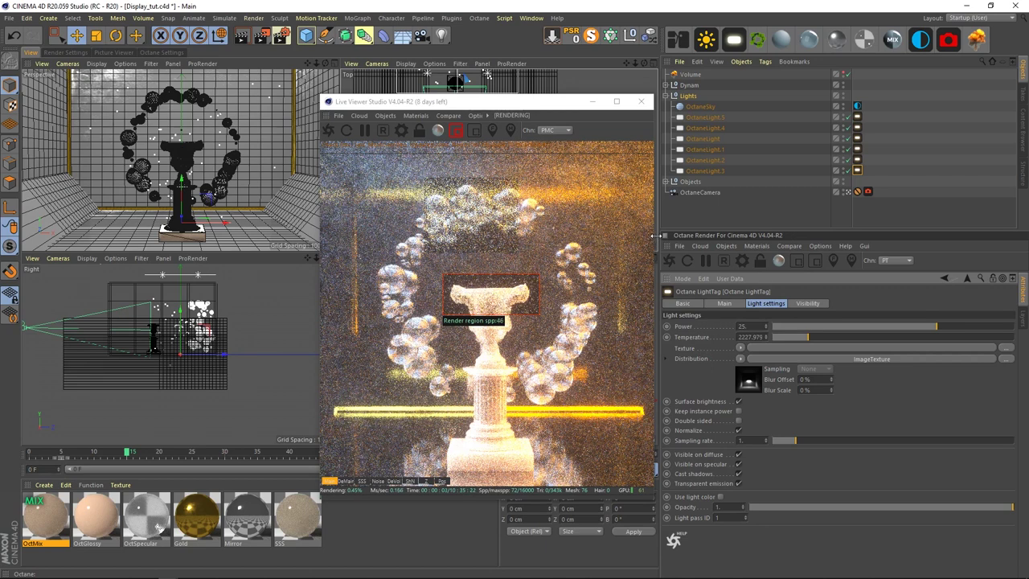
Step: Raise the highlight compression in the OctaneCamera's camera imager settings to about 0.497
{"action": "left_click", "coordinate": [868, 191]}
{"action": "left_click", "coordinate": [828, 304]}
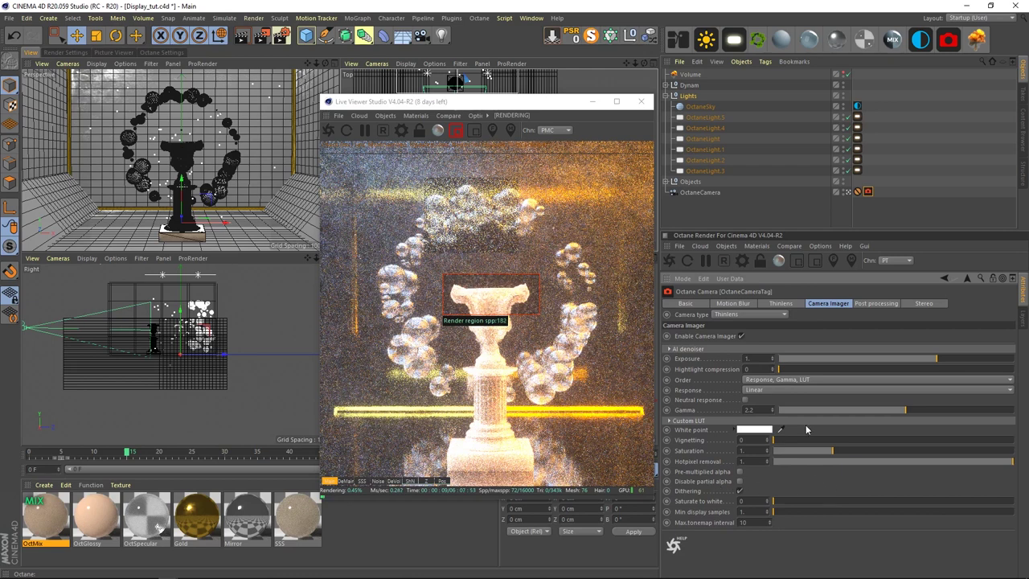
{"action": "left_click_drag", "start_coordinate": [780, 371], "coordinate": [895, 385]}
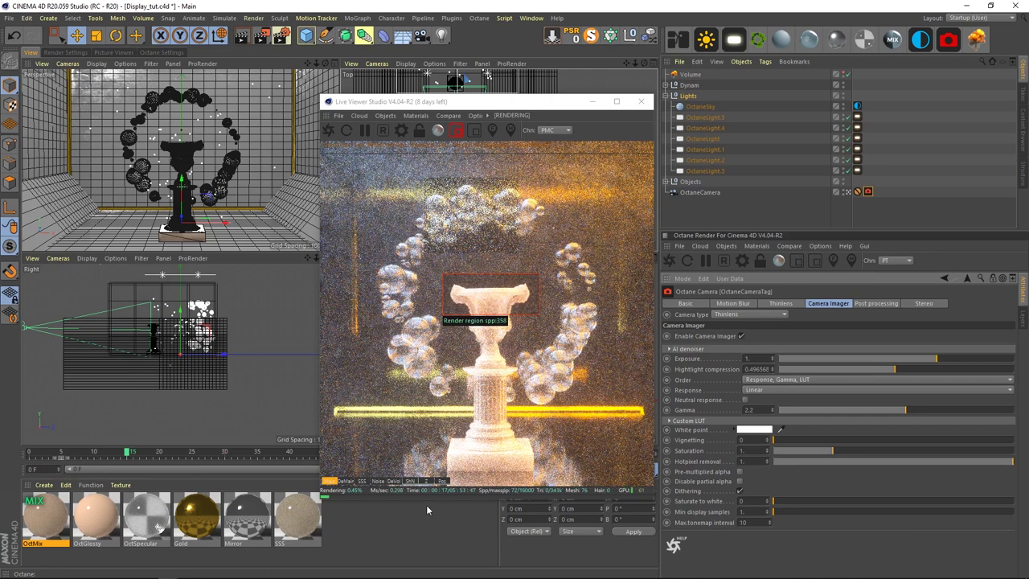
Step: Switch the Octane kernel to Pathtracing and turn off the render region in the Live Viewer
{"action": "left_click_drag", "start_coordinate": [338, 103], "coordinate": [511, 98]}
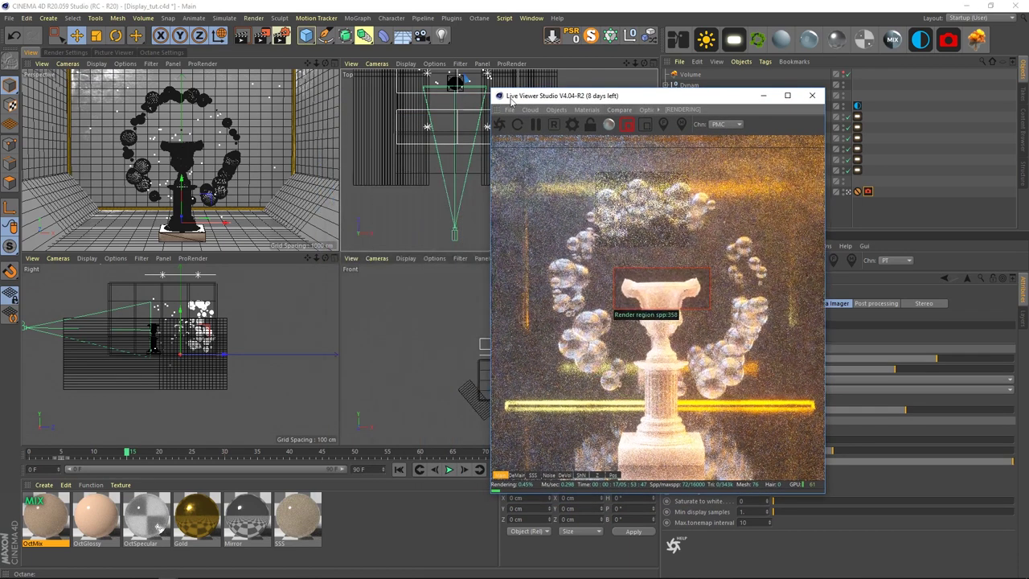
{"action": "left_click", "coordinate": [162, 53]}
{"action": "left_click", "coordinate": [77, 53]}
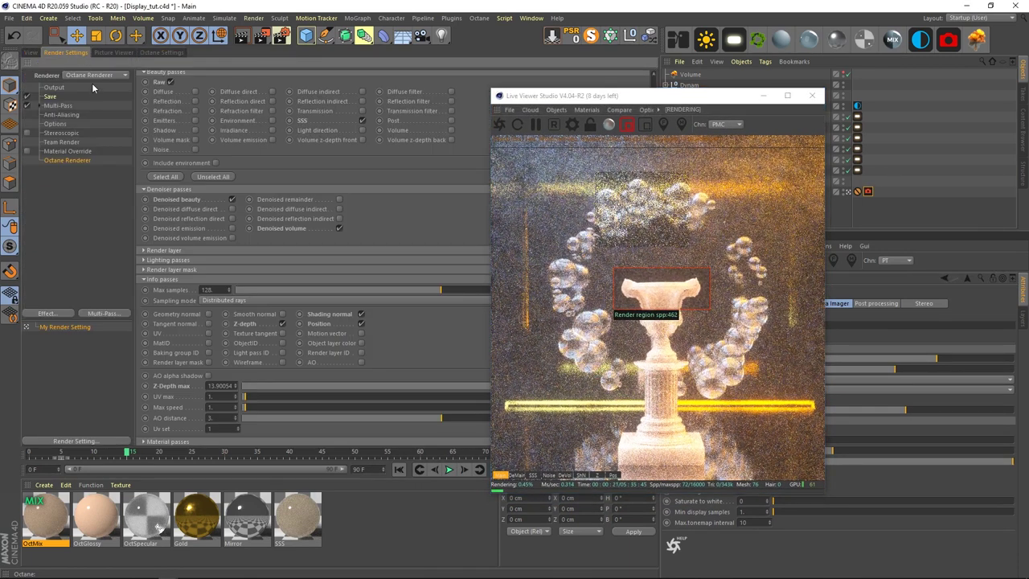
{"action": "left_click", "coordinate": [169, 55]}
{"action": "left_click", "coordinate": [45, 74]}
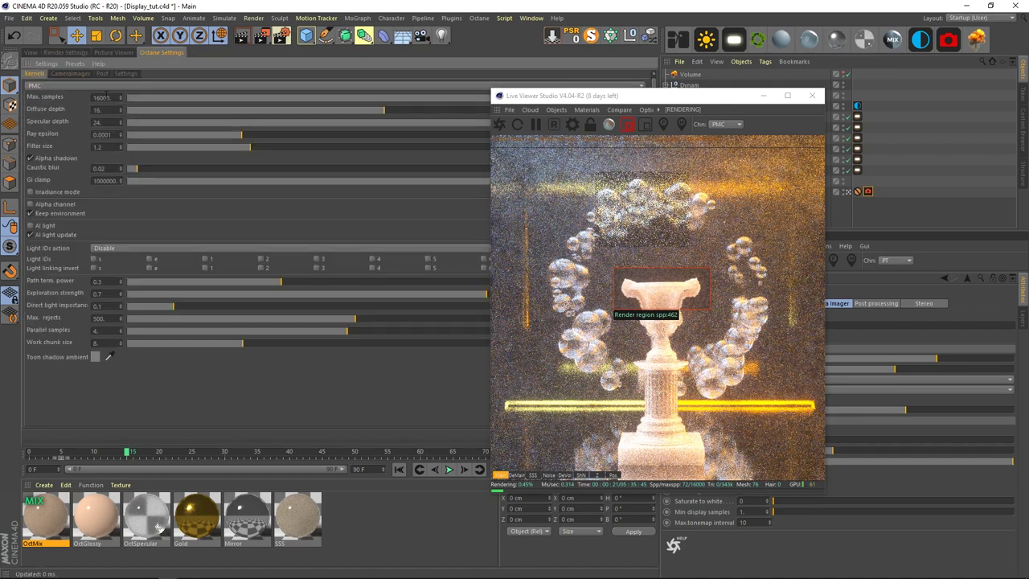
{"action": "left_click", "coordinate": [81, 85]}
{"action": "left_click", "coordinate": [76, 115]}
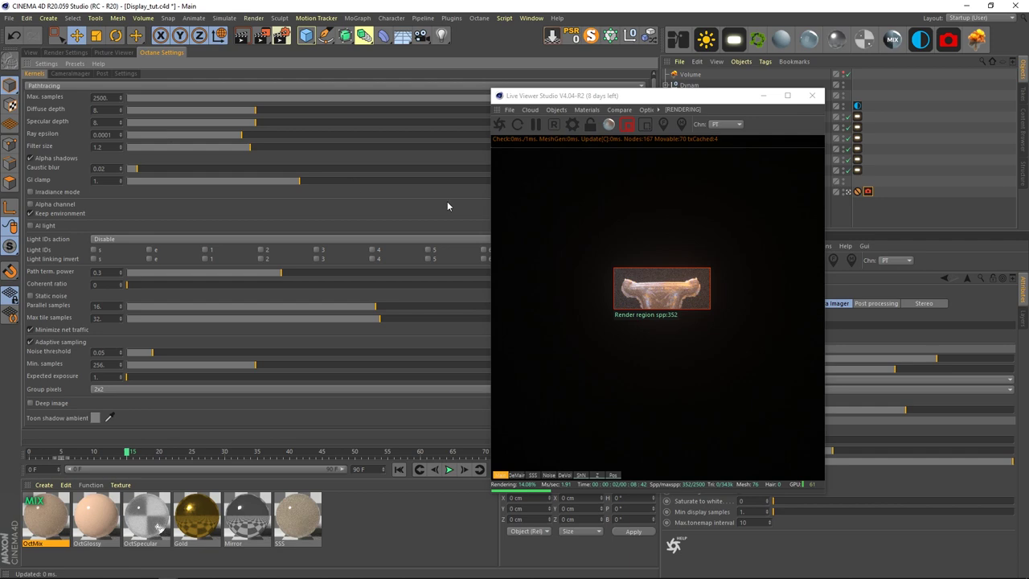
{"action": "left_click", "coordinate": [625, 126]}
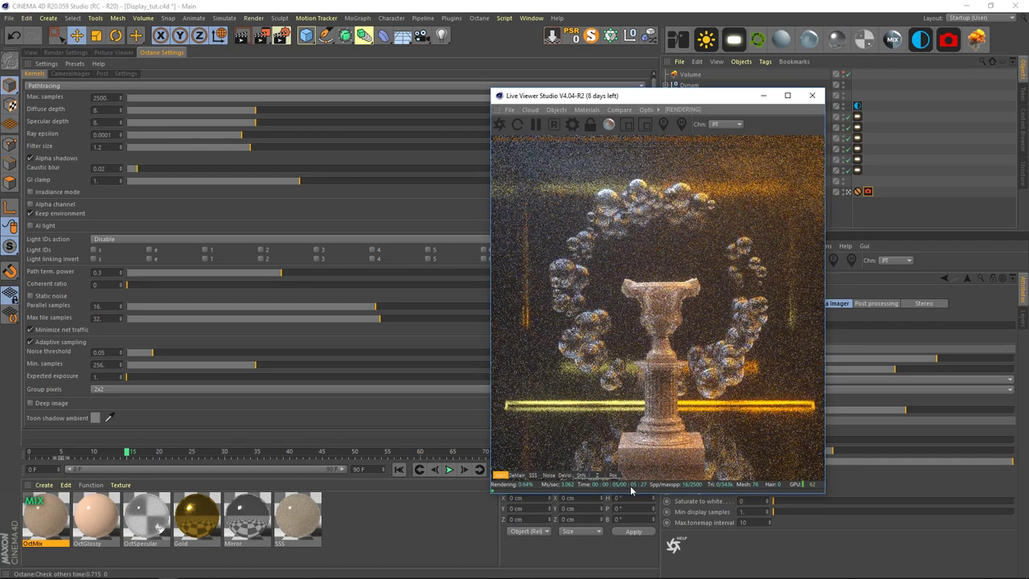
{"action": "left_click_drag", "start_coordinate": [645, 100], "coordinate": [271, 72]}
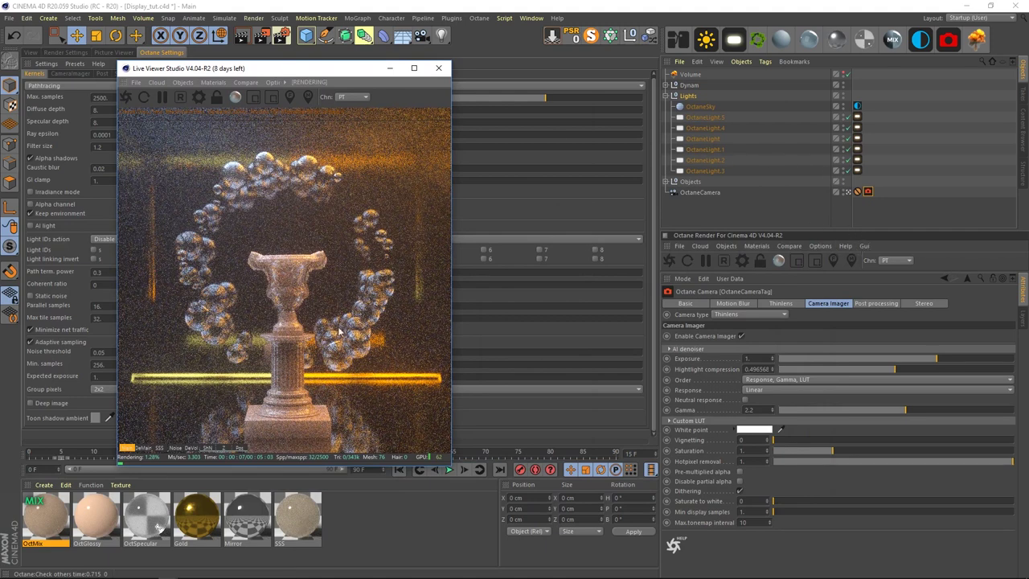
Step: Raise the OctGlossy material's roughness float to about 0.096
{"action": "left_click", "coordinate": [93, 514]}
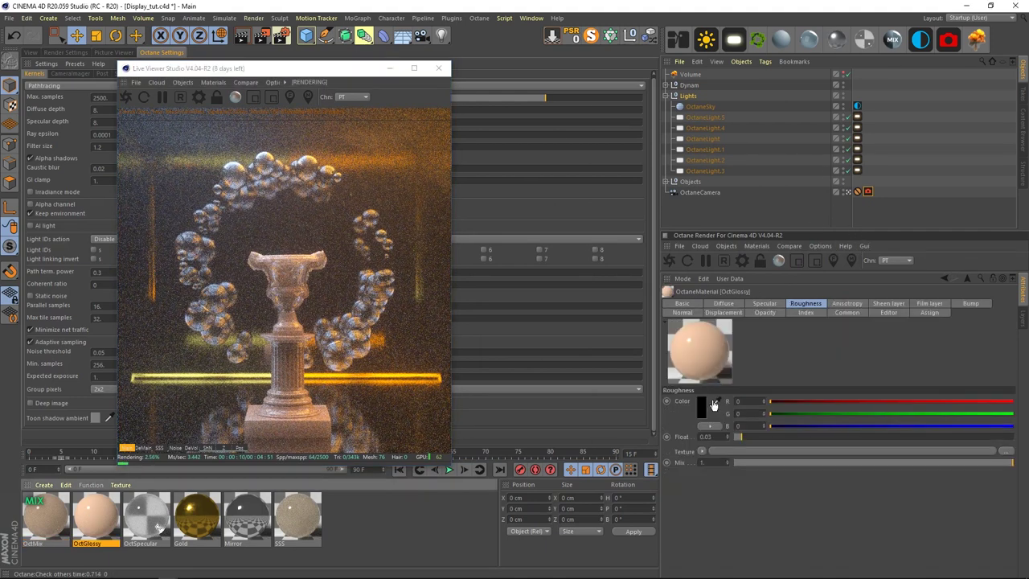
{"action": "left_click", "coordinate": [760, 439]}
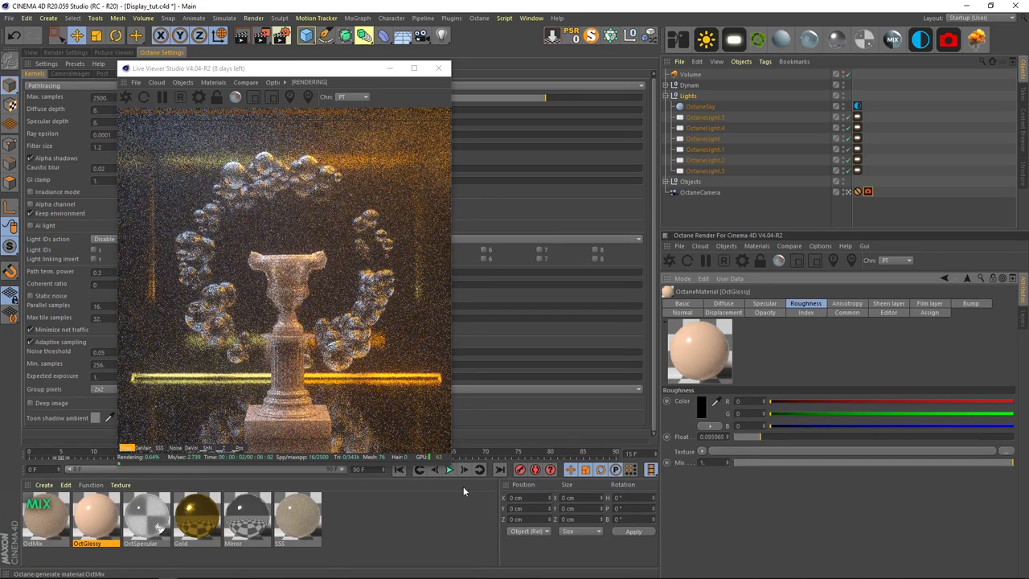
Step: Bring back the four-view layout with the Live Viewer off the object list, and set OctaneLight.5's power to 50
{"action": "left_click", "coordinate": [857, 117]}
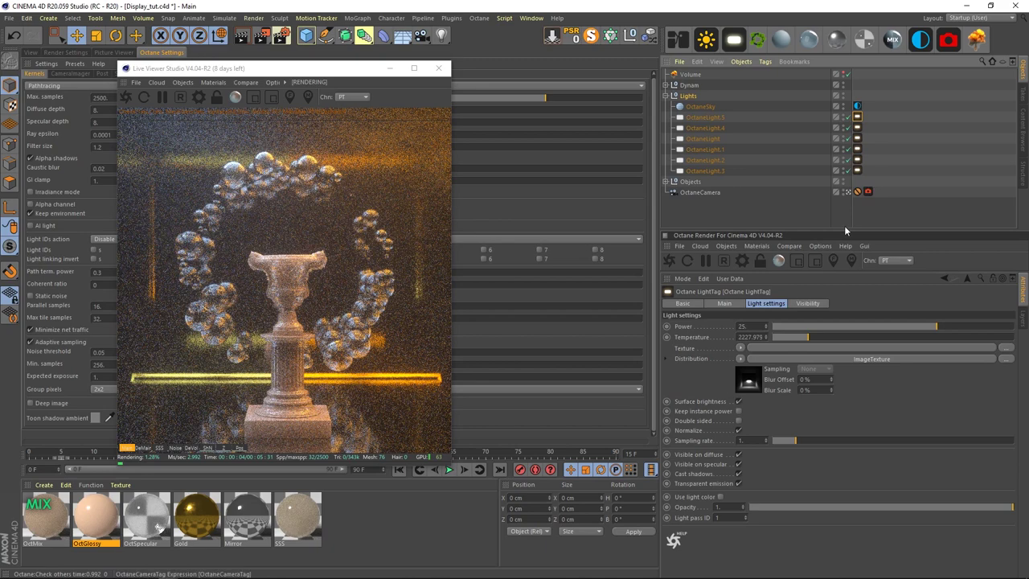
{"action": "left_click", "coordinate": [716, 117]}
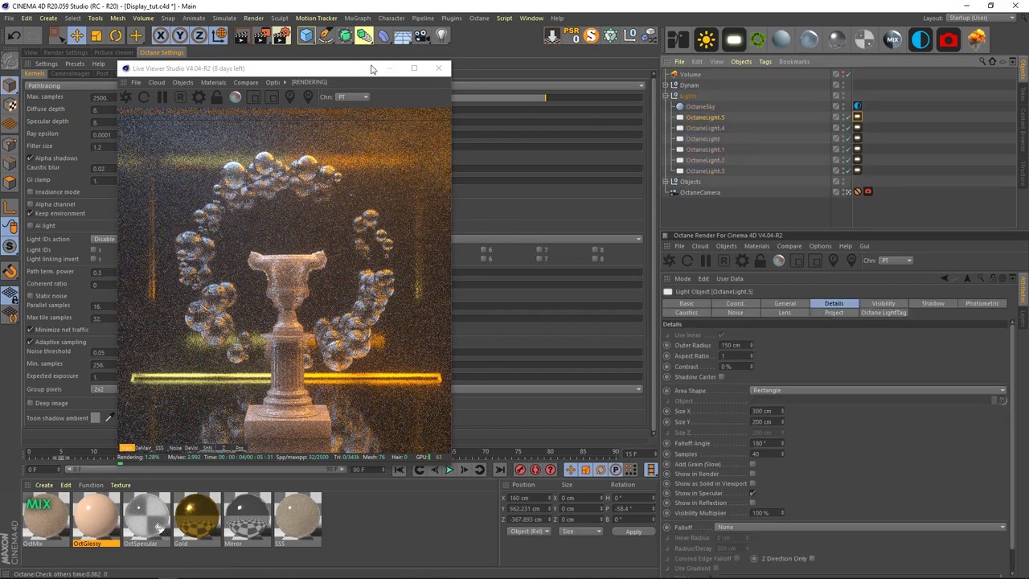
{"action": "left_click_drag", "start_coordinate": [372, 67], "coordinate": [719, 97]}
{"action": "left_click", "coordinate": [31, 53]}
{"action": "left_click_drag", "start_coordinate": [536, 105], "coordinate": [143, 86]}
{"action": "left_click", "coordinate": [764, 303]}
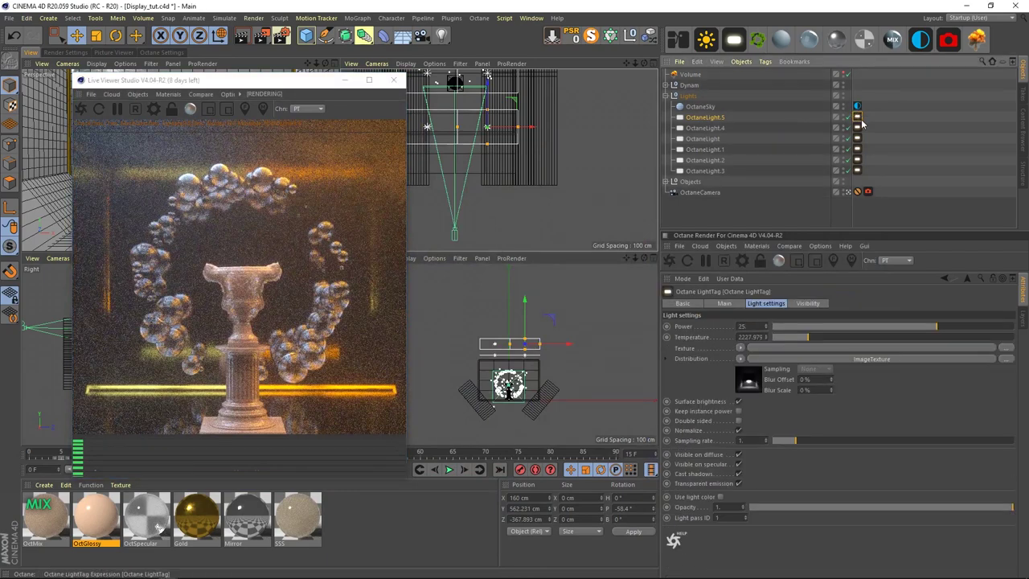
{"action": "left_click_drag", "start_coordinate": [754, 326], "coordinate": [624, 321]}
{"action": "type", "text": "50"}
{"action": "key", "text": "Return"}
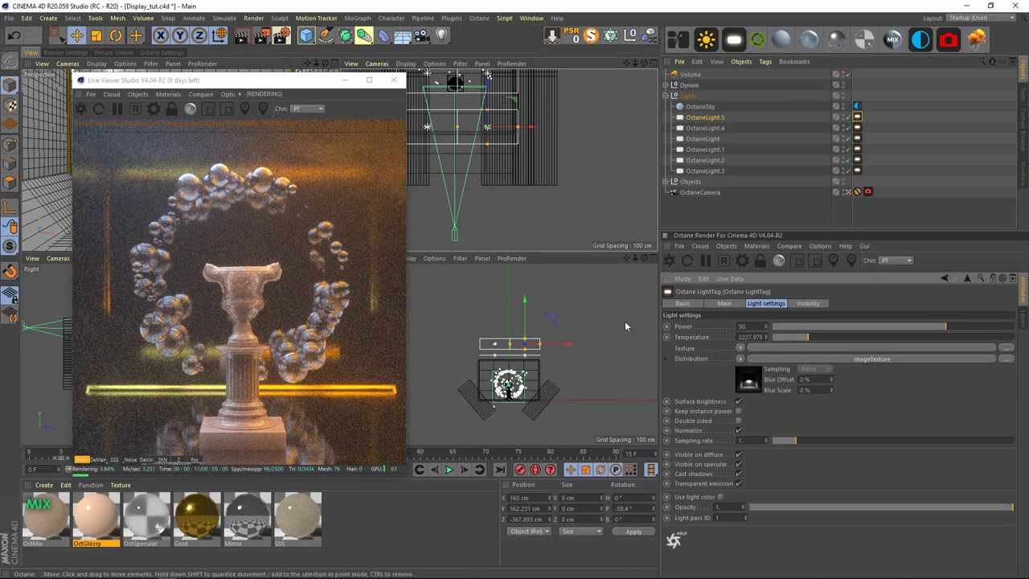
Step: Set the OctaneLight.4 light tag's power to 50
{"action": "left_click", "coordinate": [857, 127]}
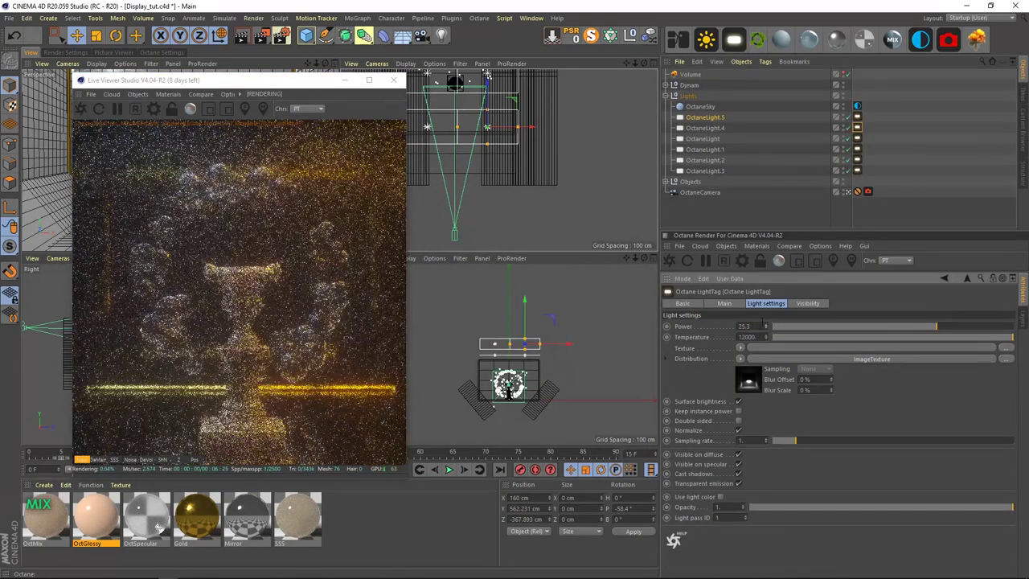
{"action": "type", "text": "50"}
{"action": "key", "text": "Return"}
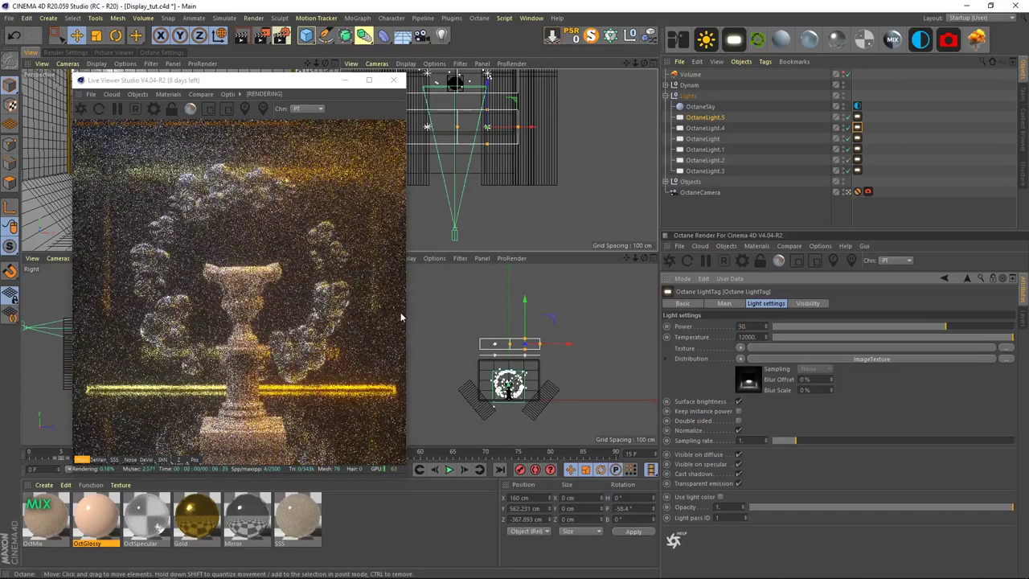
Step: Move the Live Viewer aside to check the brighter lighting and close its window
{"action": "left_click_drag", "start_coordinate": [291, 80], "coordinate": [614, 56]}
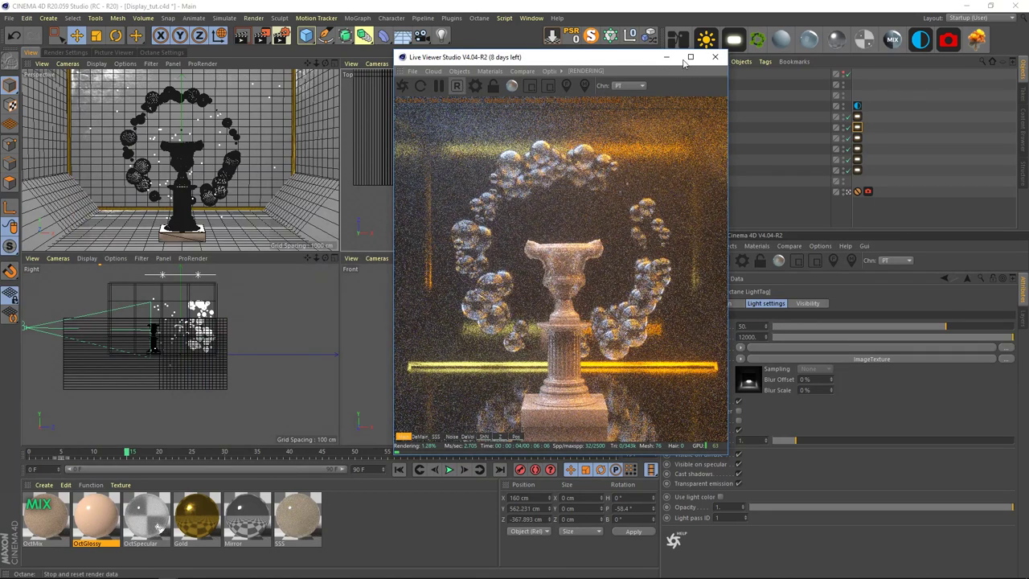
{"action": "left_click", "coordinate": [715, 57]}
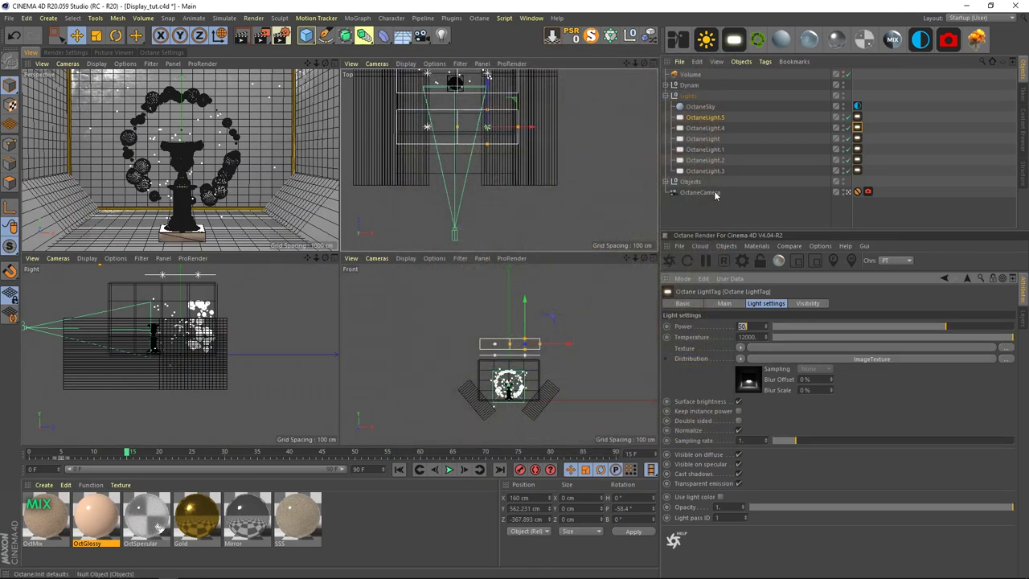
{"action": "left_click", "coordinate": [712, 199]}
{"action": "middle_click", "coordinate": [215, 179]}
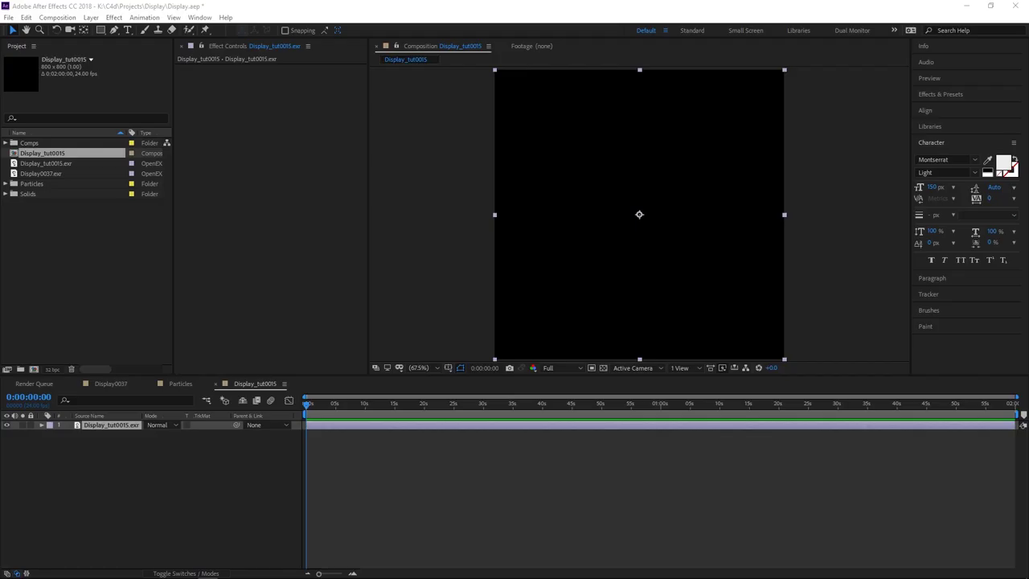
Step: Switch to After Effects and create a new composition from the Display_tut0015.exr footage
{"action": "left_click", "coordinate": [80, 317]}
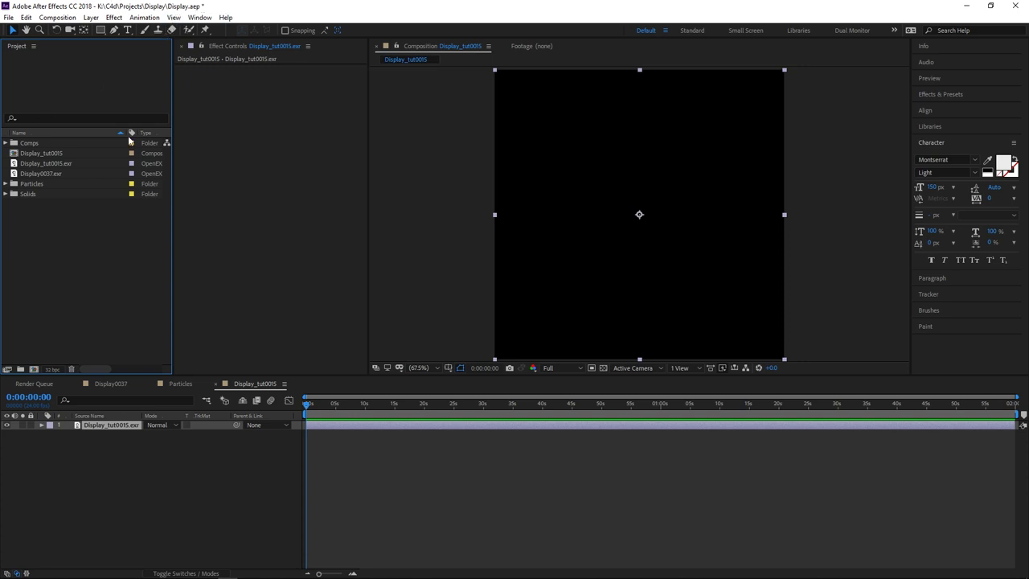
{"action": "left_click", "coordinate": [72, 176]}
{"action": "left_click_drag", "start_coordinate": [63, 163], "coordinate": [33, 369]}
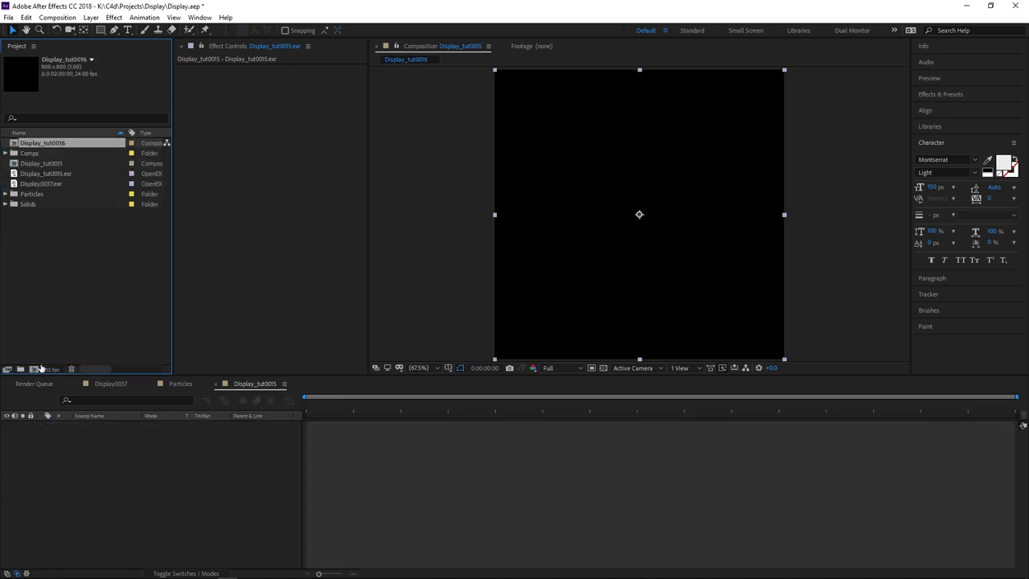
Step: Apply the EXtractoR effect to the Display_tut0015.exr layer and assign the Beauty pass to its channels
{"action": "key", "text": "ctrl+space"}
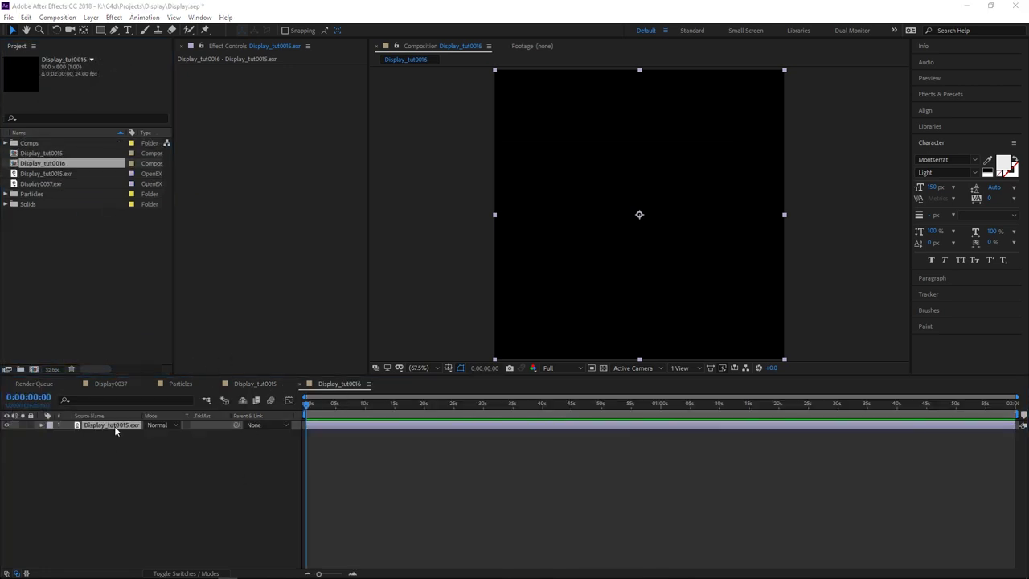
{"action": "left_click", "coordinate": [762, 156]}
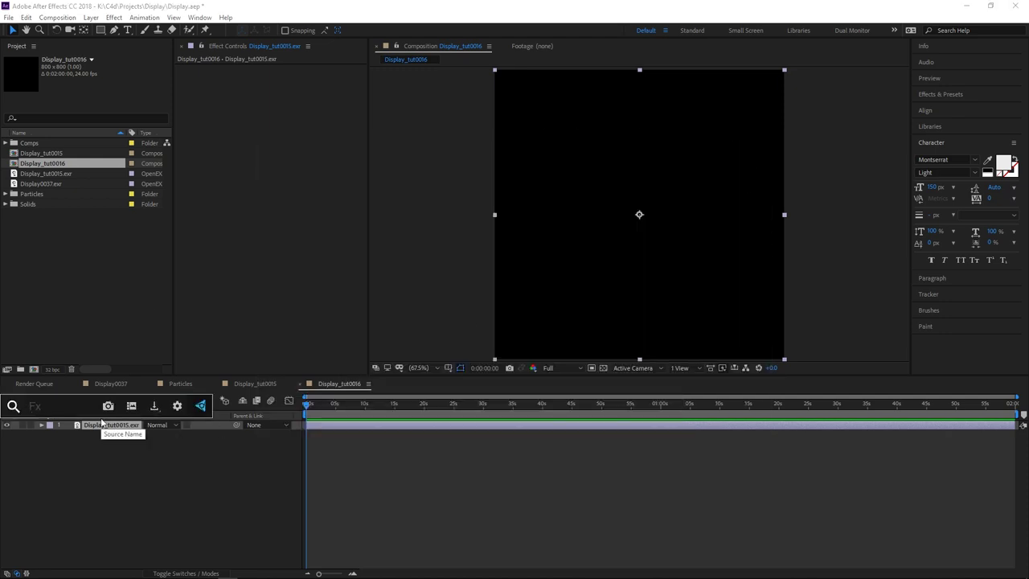
{"action": "type", "text": "ext"}
{"action": "key", "text": "Return"}
{"action": "left_click", "coordinate": [281, 86]}
{"action": "left_click", "coordinate": [517, 266]}
{"action": "left_click", "coordinate": [515, 280]}
{"action": "left_click", "coordinate": [571, 357]}
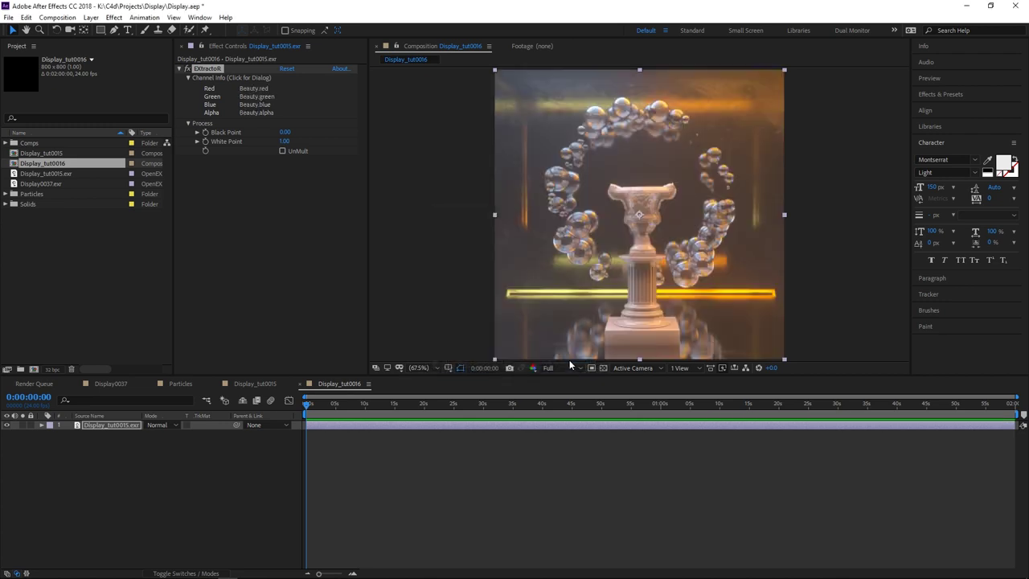
Step: Rename the Display_tut0015.exr layer as Beauty
{"action": "left_click", "coordinate": [118, 426]}
{"action": "key", "text": "Return"}
{"action": "type", "text": "Beauty"}
{"action": "key", "text": "Return"}
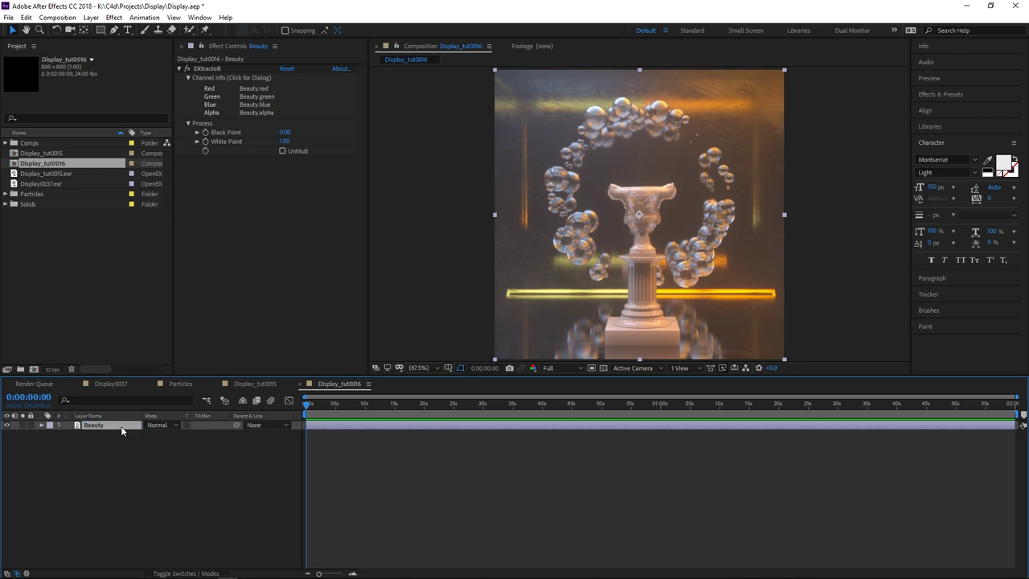
Step: Duplicate the Beauty layer and assign the Denoised beauty pass to the copy's EXtractoR channels
{"action": "key", "text": "ctrl+d"}
{"action": "left_click", "coordinate": [277, 96]}
{"action": "left_click", "coordinate": [500, 270]}
{"action": "left_click", "coordinate": [517, 291]}
{"action": "key", "text": "Return"}
Step: Rename the duplicated Beauty layer as De_Beauty
{"action": "left_click", "coordinate": [129, 425]}
{"action": "key", "text": "Return"}
{"action": "type", "text": "De"}
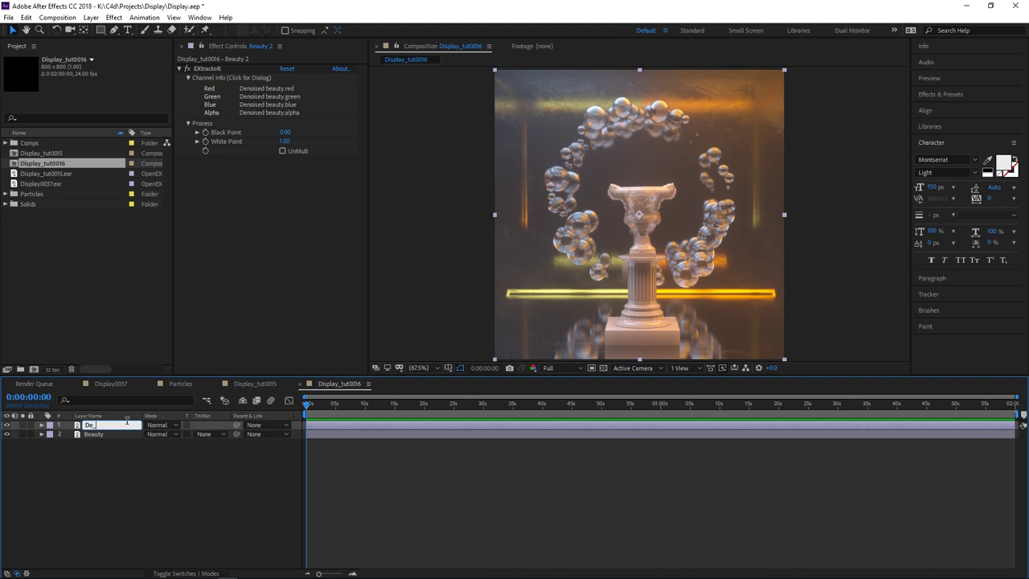
{"action": "type", "text": "_Beauty"}
{"action": "key", "text": "Return"}
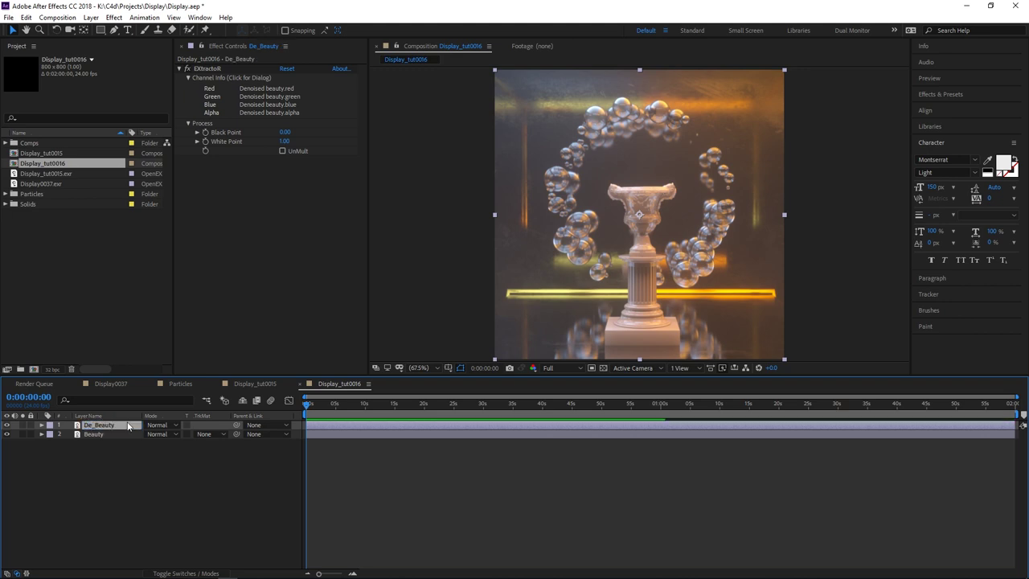
Step: Duplicate the De_Beauty layer and assign the Denoised volume pass to the copy's EXtractoR channels
{"action": "key", "text": "ctrl+d"}
{"action": "left_click", "coordinate": [322, 95]}
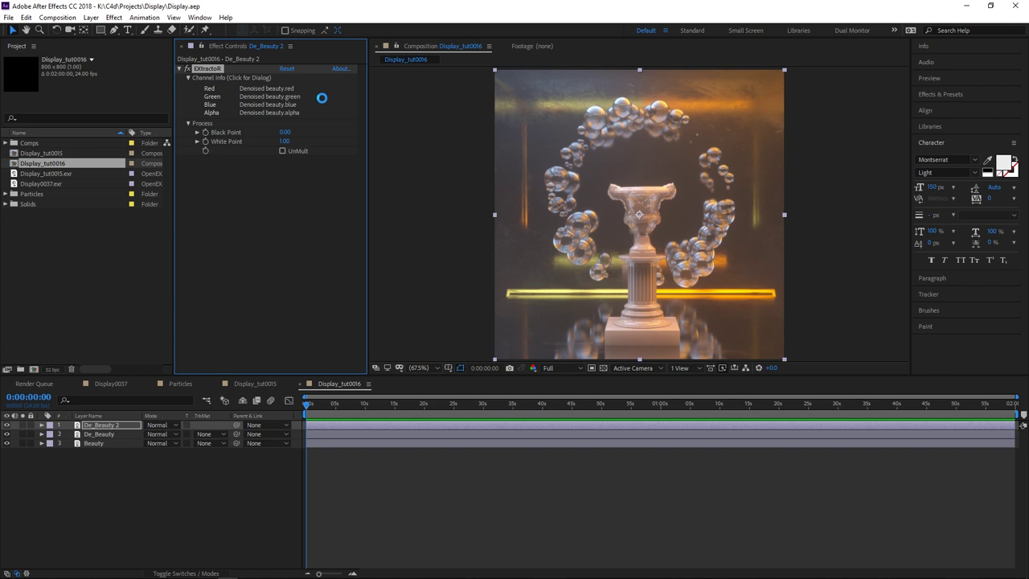
{"action": "left_click", "coordinate": [552, 268]}
{"action": "left_click", "coordinate": [498, 294]}
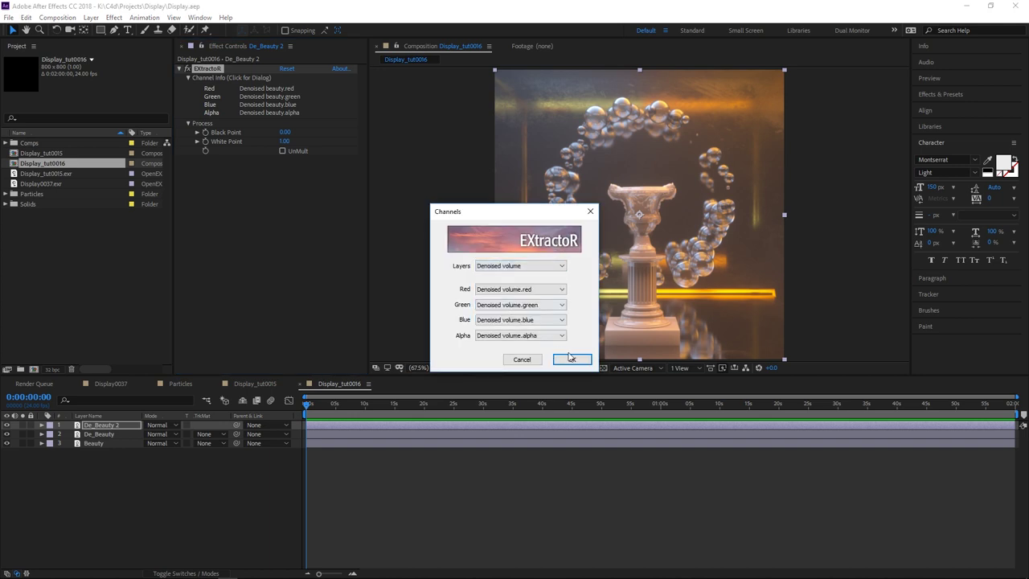
{"action": "left_click", "coordinate": [572, 359]}
Step: Rename the denoised volume layer as De_Vol
{"action": "left_click", "coordinate": [111, 424]}
{"action": "key", "text": "Return"}
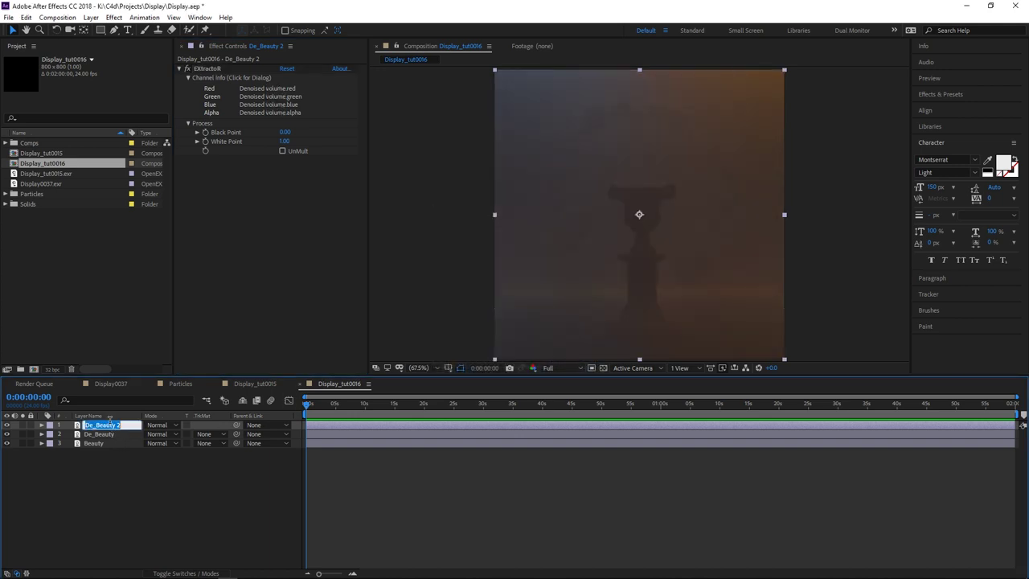
{"action": "type", "text": "De_Vol"}
{"action": "key", "text": "Return"}
Step: Duplicate the De_Vol layer and assign the Position pass to the copy's EXtractoR channels
{"action": "key", "text": "ctrl+d"}
{"action": "left_click", "coordinate": [323, 109]}
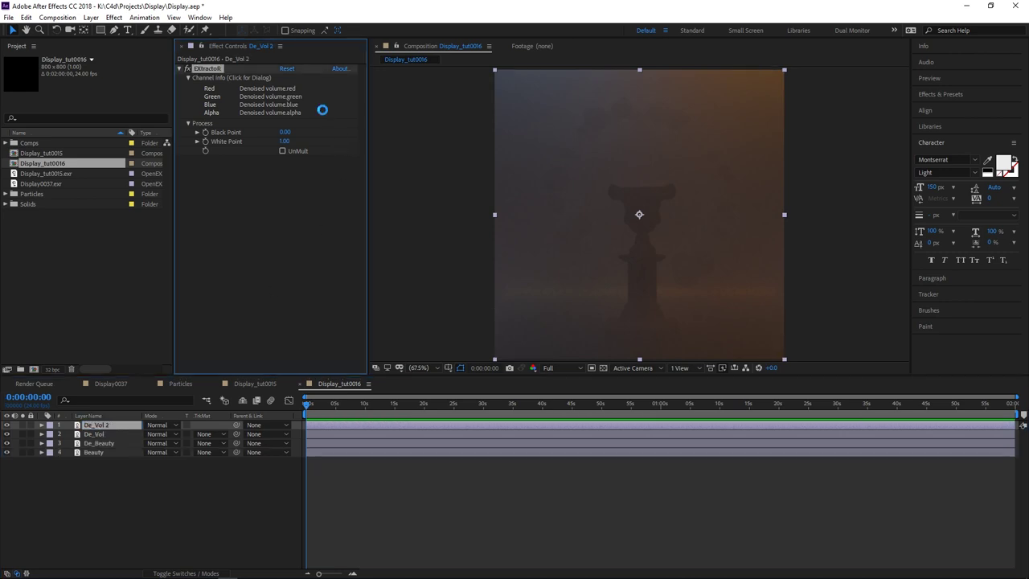
{"action": "left_click", "coordinate": [520, 266]}
{"action": "left_click", "coordinate": [516, 311]}
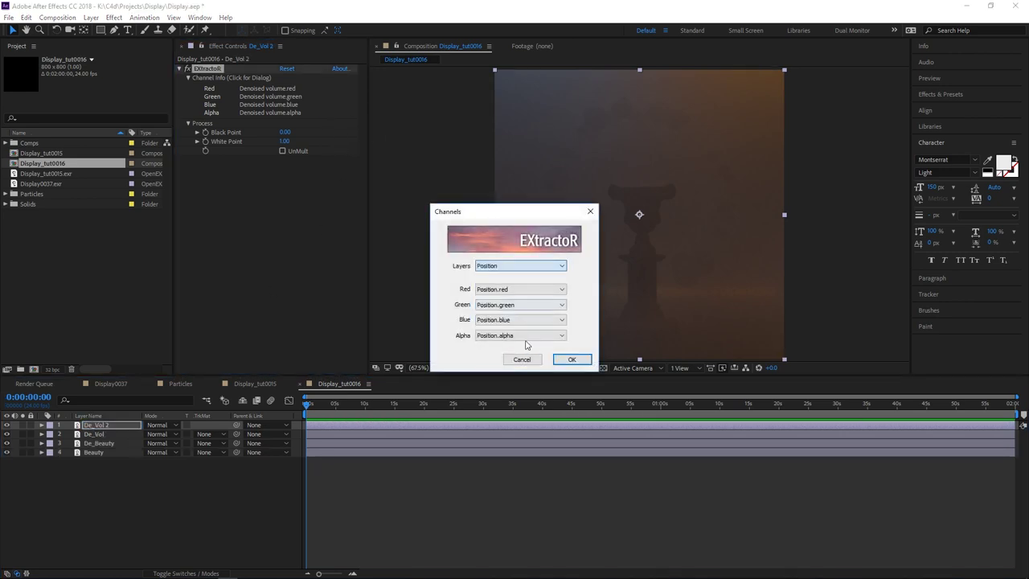
{"action": "left_click", "coordinate": [572, 360]}
Step: Rename the position pass layer as Pos
{"action": "key", "text": "Return"}
{"action": "type", "text": "Pos"}
{"action": "key", "text": "Return"}
Step: Duplicate the Pos layer and assign the Shading normal pass to the copy's EXtractoR channels
{"action": "key", "text": "ctrl+d"}
{"action": "left_click", "coordinate": [293, 79]}
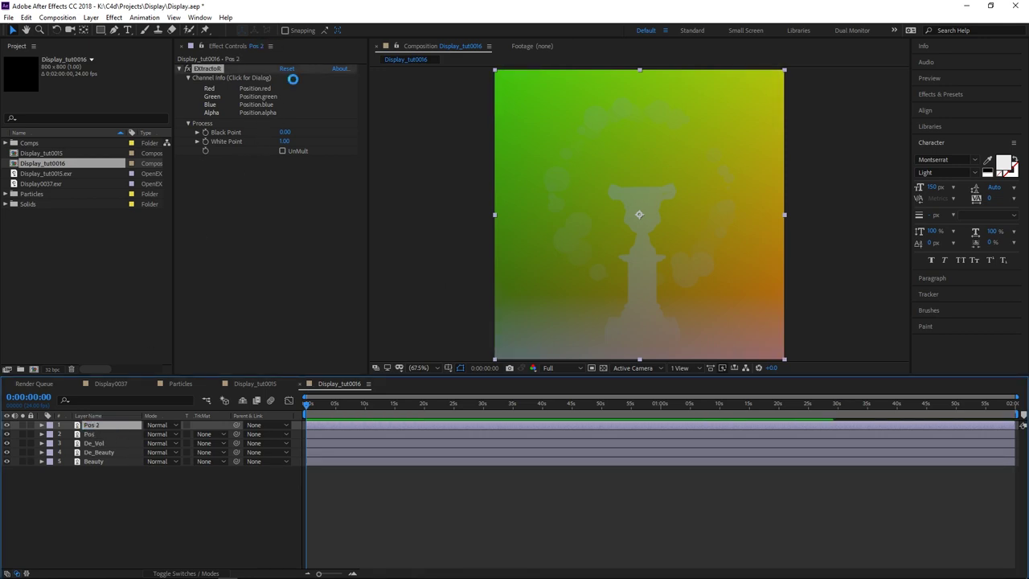
{"action": "left_click", "coordinate": [515, 266]}
{"action": "left_click", "coordinate": [508, 308]}
{"action": "left_click", "coordinate": [569, 361]}
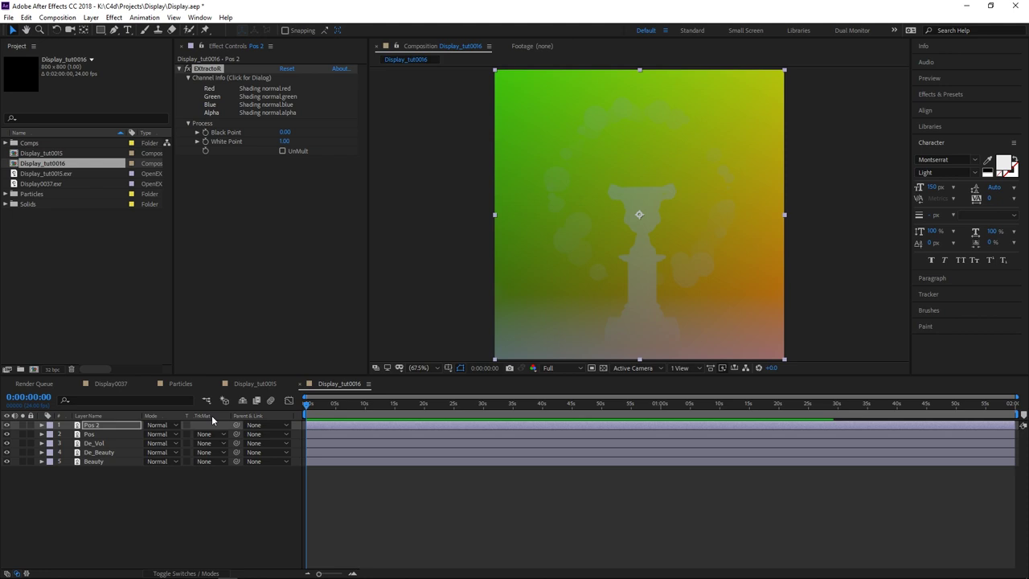
Step: Rename the shading normal layer as Shad_Norm
{"action": "left_click", "coordinate": [119, 429]}
{"action": "key", "text": "Return"}
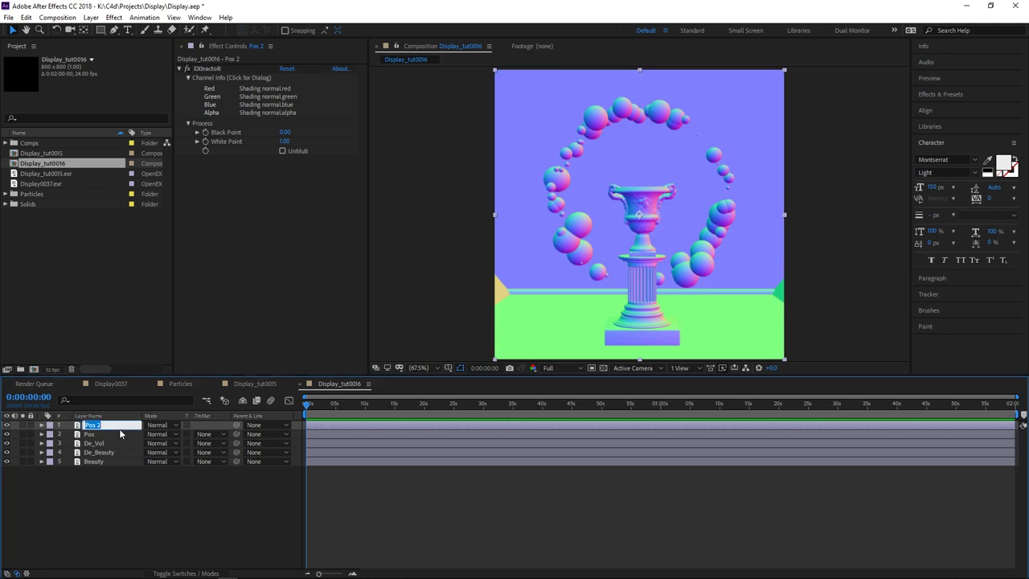
{"action": "type", "text": "Shad_Norm"}
{"action": "key", "text": "Return"}
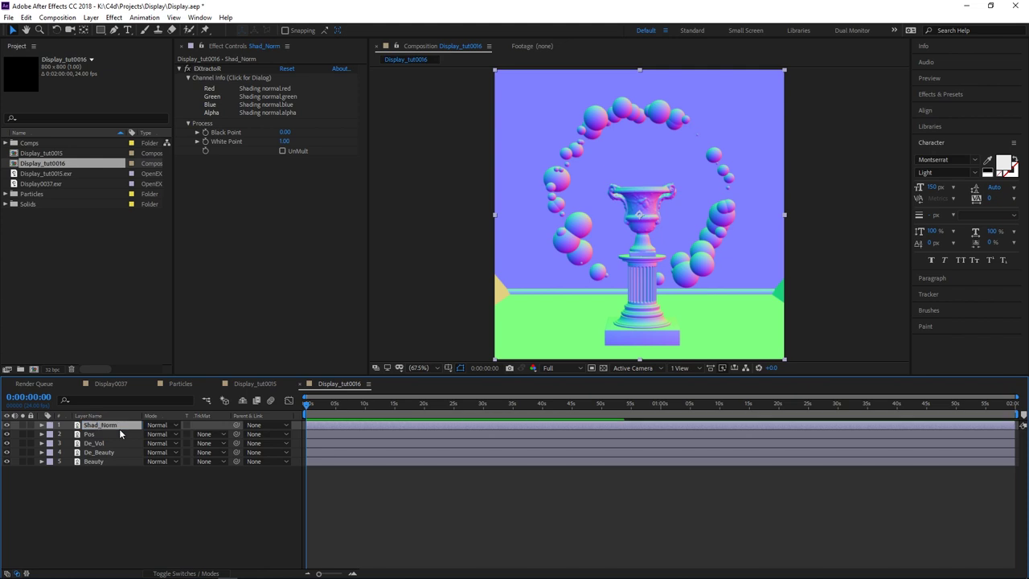
Step: Duplicate the Shad_Norm layer and assign the Z-depth pass to the copy's EXtractoR channels
{"action": "key", "text": "ctrl+d"}
{"action": "left_click", "coordinate": [231, 77]}
{"action": "left_click", "coordinate": [520, 266]}
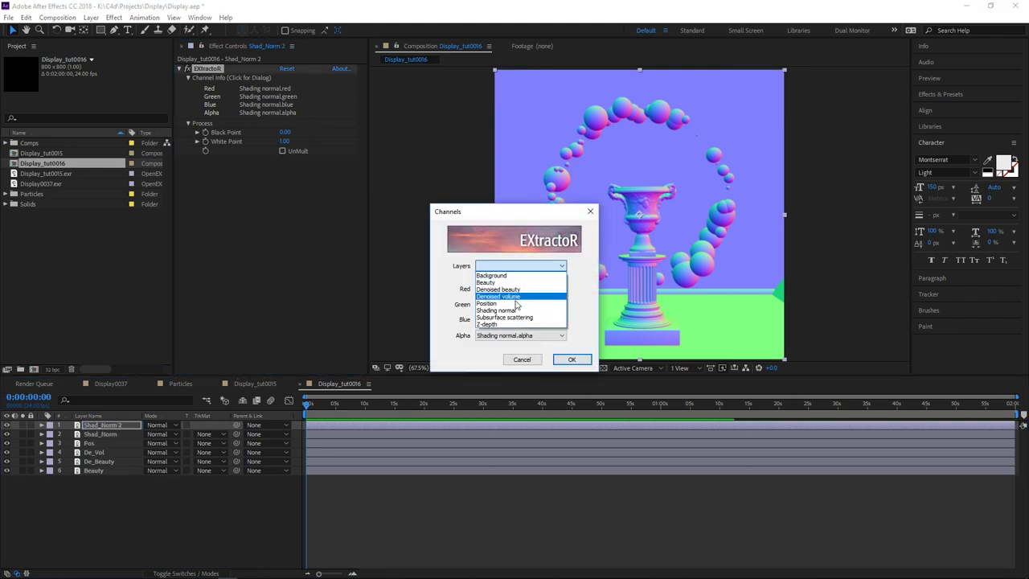
{"action": "left_click", "coordinate": [490, 324]}
{"action": "left_click", "coordinate": [572, 359]}
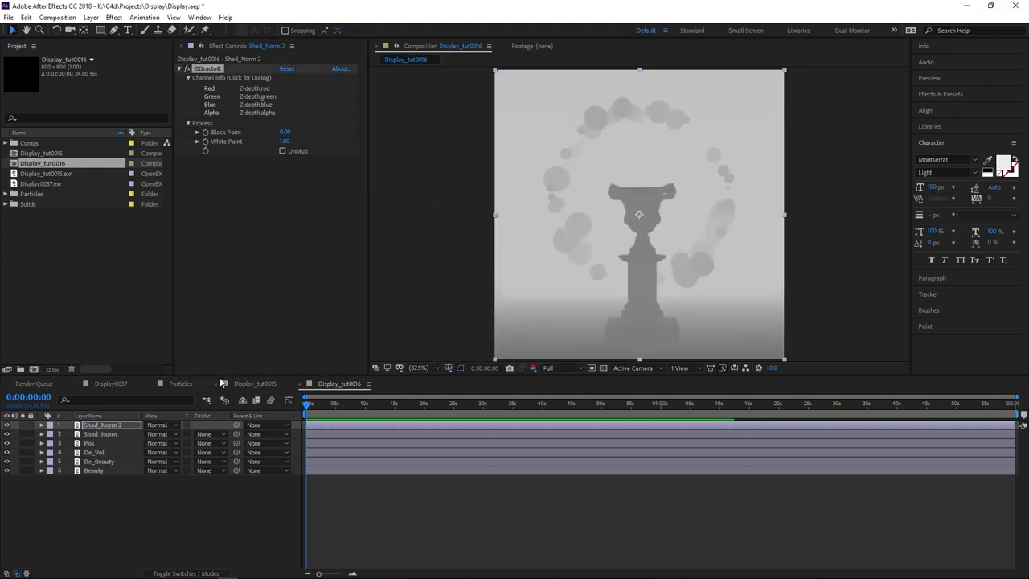
Step: Rename the Z-depth pass layer as Zdepth and deselect it
{"action": "left_click", "coordinate": [111, 430]}
{"action": "key", "text": "Return"}
{"action": "type", "text": "Z"}
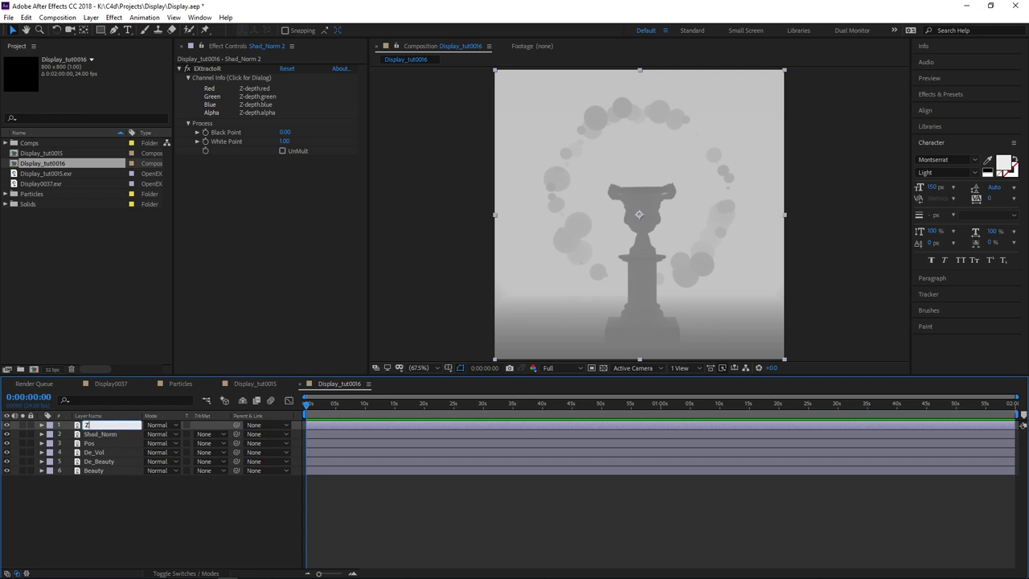
{"action": "type", "text": "depth"}
{"action": "key", "text": "Return"}
{"action": "key", "text": "F2"}
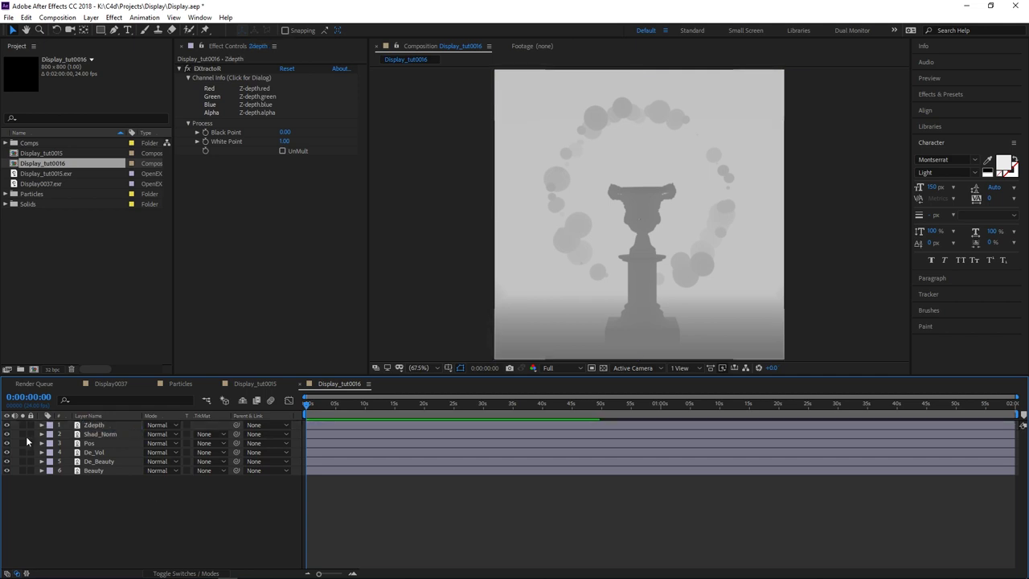
Step: Reorder the layers so that Shad_Norm, Zdepth and Pos sit below the Beauty layer
{"action": "left_click_drag", "start_coordinate": [100, 424], "coordinate": [90, 497]}
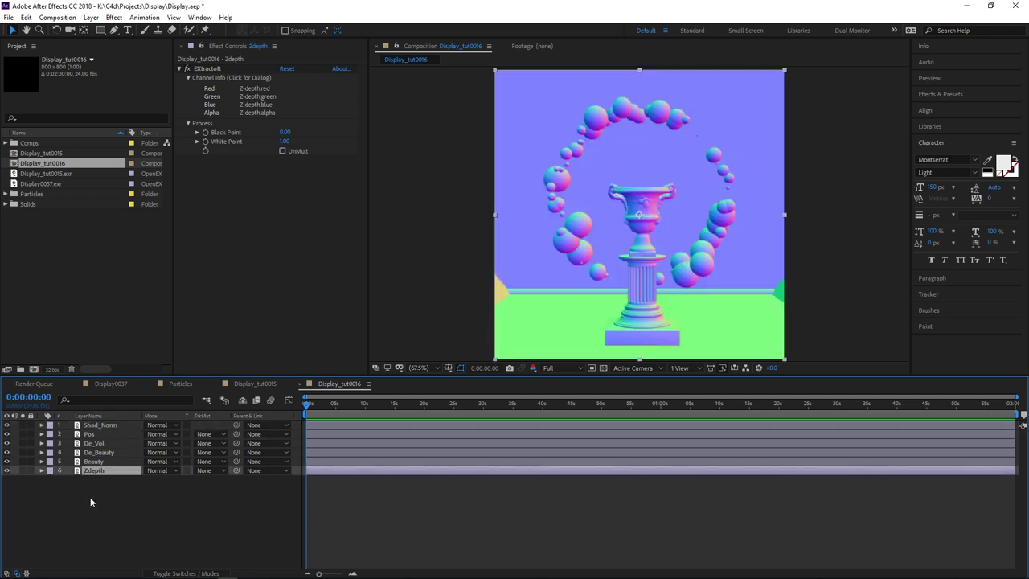
{"action": "left_click", "coordinate": [103, 425]}
{"action": "left_click_drag", "start_coordinate": [103, 425], "coordinate": [108, 472]}
{"action": "left_click", "coordinate": [99, 425]}
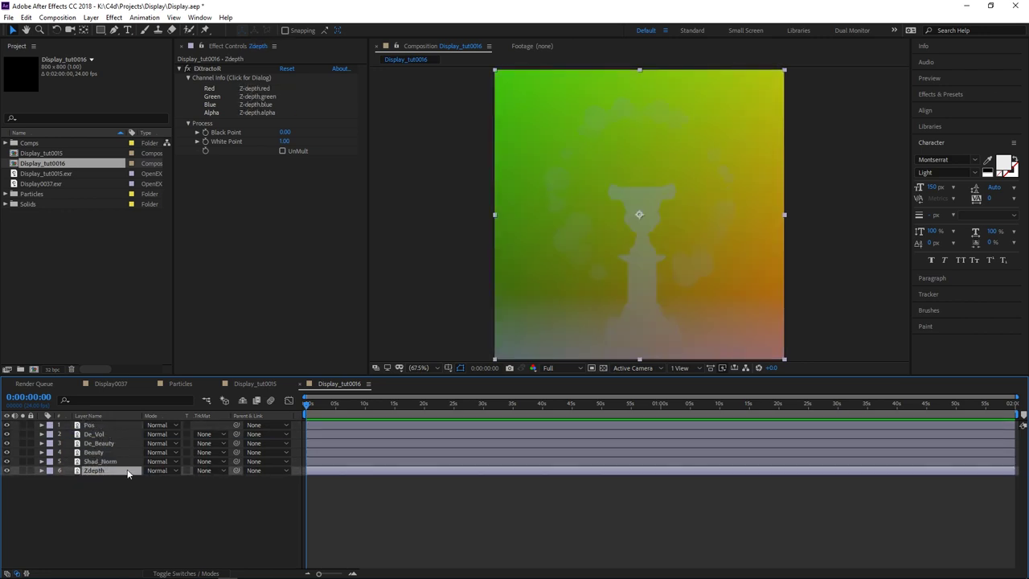
{"action": "left_click", "coordinate": [87, 428]}
{"action": "left_click_drag", "start_coordinate": [86, 427], "coordinate": [88, 480]}
{"action": "left_click", "coordinate": [100, 426]}
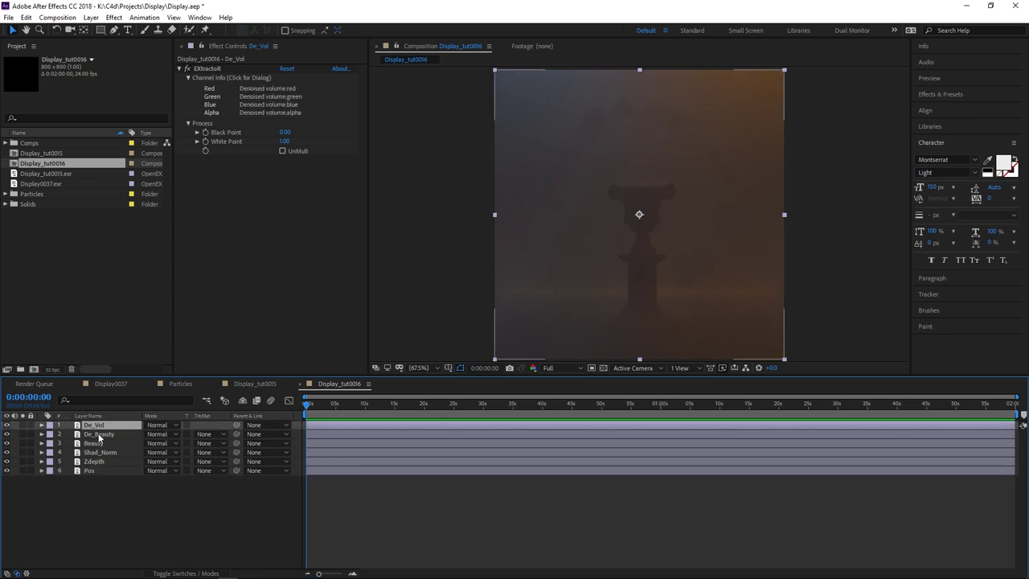
Step: Hide every layer except Beauty and select the Beauty layer
{"action": "left_click", "coordinate": [100, 435]}
{"action": "left_click_drag", "start_coordinate": [6, 425], "coordinate": [6, 454]}
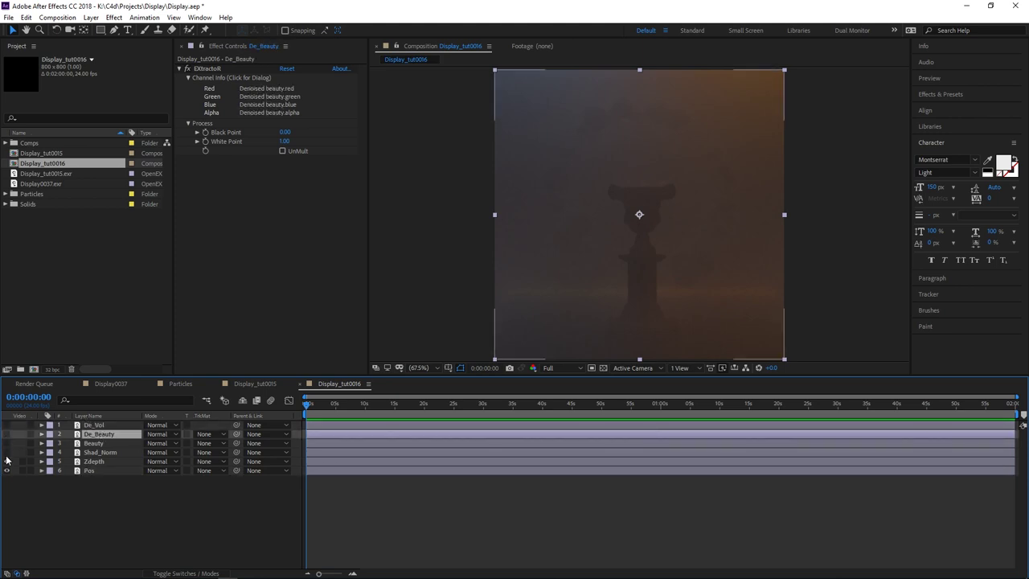
{"action": "left_click", "coordinate": [5, 462]}
{"action": "left_click", "coordinate": [121, 454]}
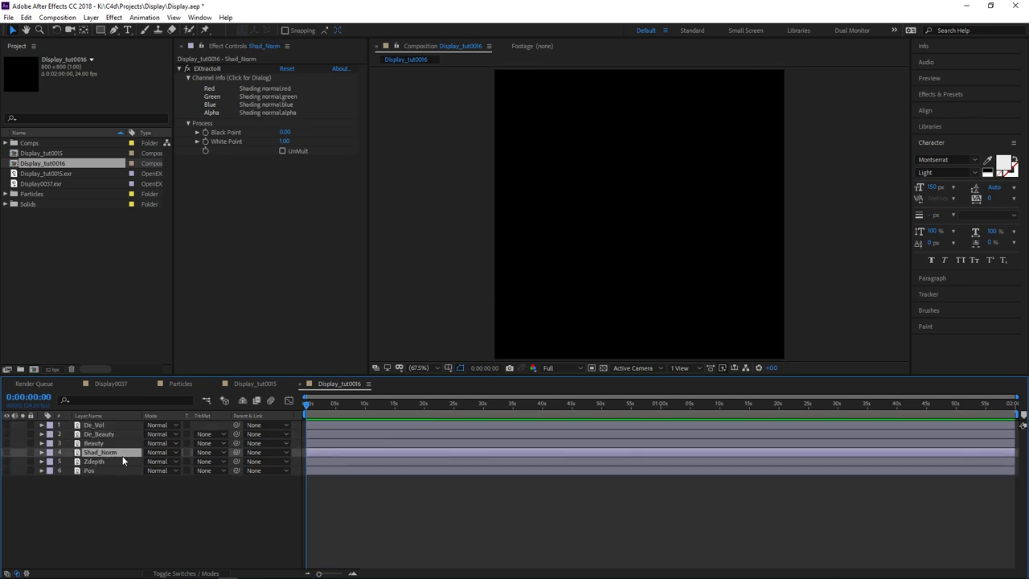
{"action": "left_click", "coordinate": [6, 443]}
{"action": "left_click", "coordinate": [95, 443]}
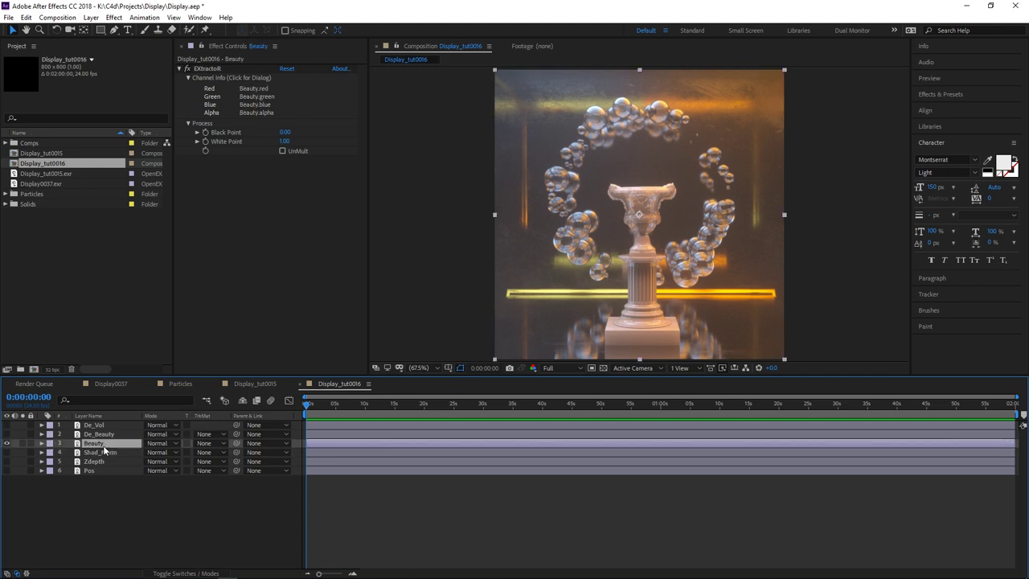
Step: Apply the Denoiser II effect to the Beauty layer and check the vase and bubbles for noise
{"action": "scroll", "coordinate": [555, 304], "scroll_direction": "up", "scroll_amount": 4}
{"action": "scroll", "coordinate": [555, 304], "scroll_direction": "down", "scroll_amount": 2}
{"action": "scroll", "coordinate": [555, 304], "scroll_direction": "up", "scroll_amount": 1}
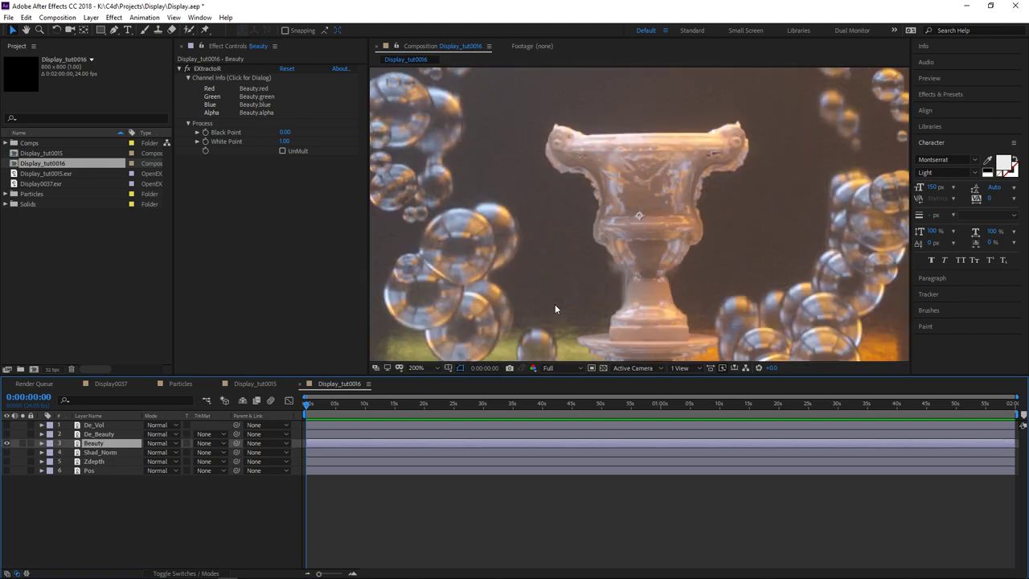
{"action": "key", "text": "ctrl+space"}
{"action": "type", "text": "den"}
{"action": "key", "text": "Return"}
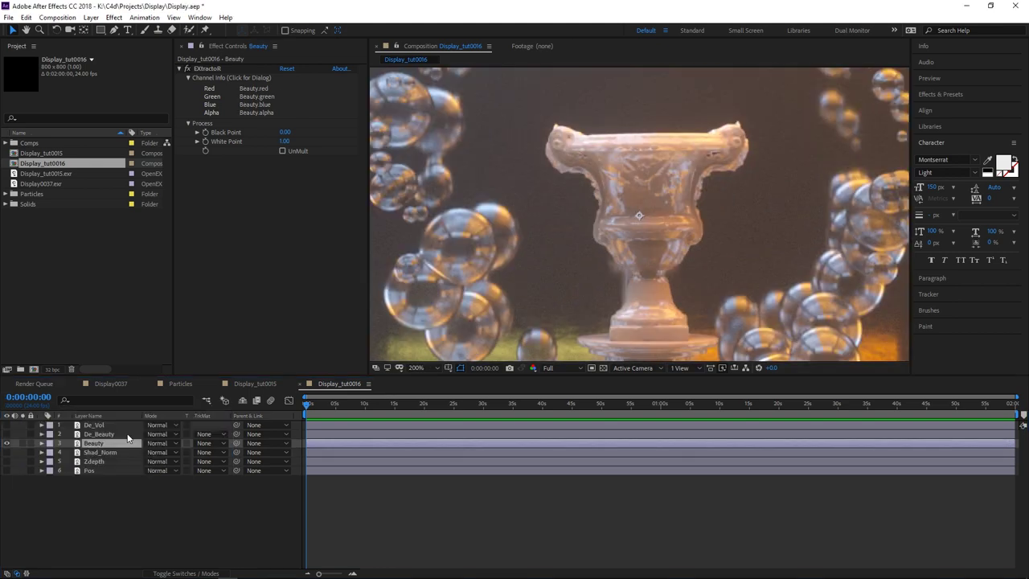
{"action": "key", "text": "Return"}
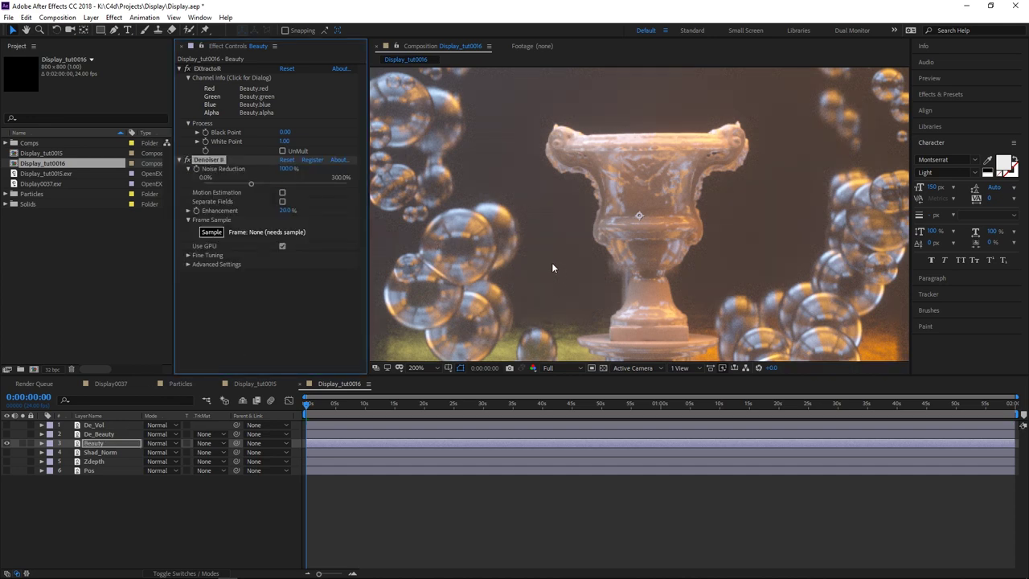
{"action": "key", "text": "comma"}
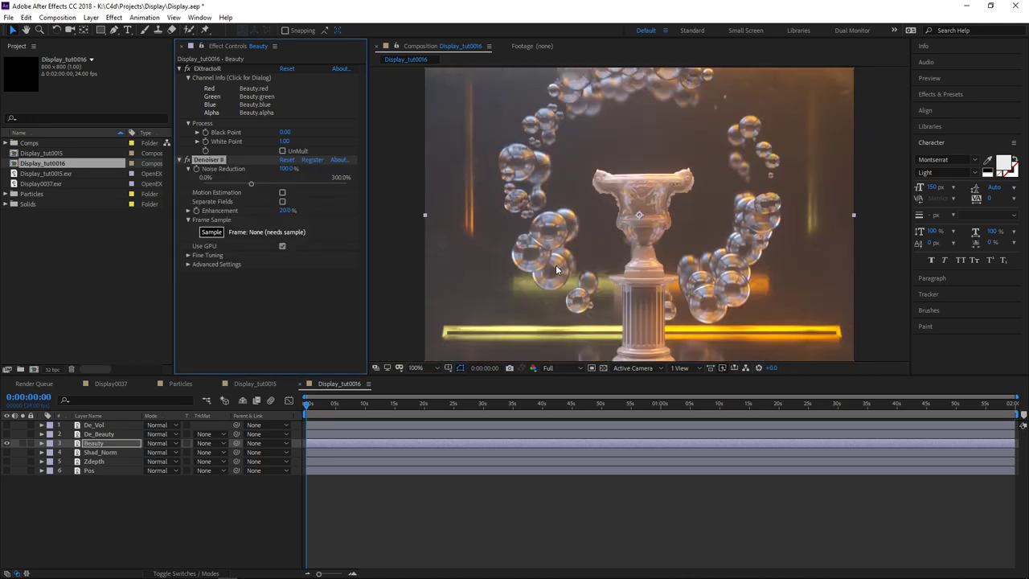
Step: Remove the Denoiser II effect from the Beauty layer
{"action": "left_click", "coordinate": [205, 167]}
{"action": "left_click", "coordinate": [212, 161]}
{"action": "key", "text": "Delete"}
Step: Show the De_Beauty layer and examine the denoised vase and bubbles up close
{"action": "left_click", "coordinate": [109, 434]}
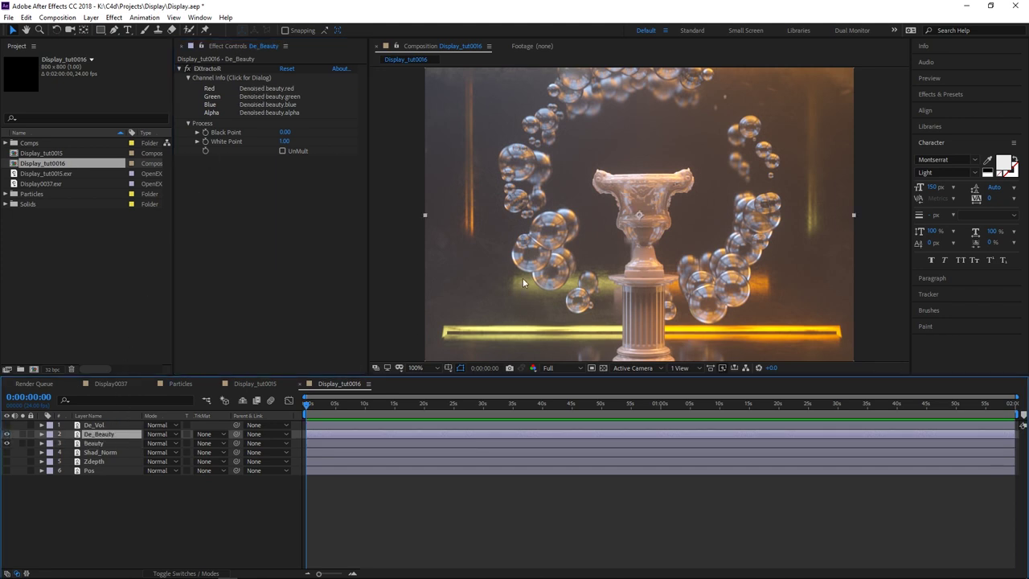
{"action": "scroll", "coordinate": [604, 255], "scroll_direction": "up", "scroll_amount": 2}
{"action": "scroll", "coordinate": [605, 256], "scroll_direction": "down", "scroll_amount": 1}
{"action": "scroll", "coordinate": [560, 263], "scroll_direction": "up", "scroll_amount": 2}
{"action": "scroll", "coordinate": [558, 263], "scroll_direction": "down", "scroll_amount": 1}
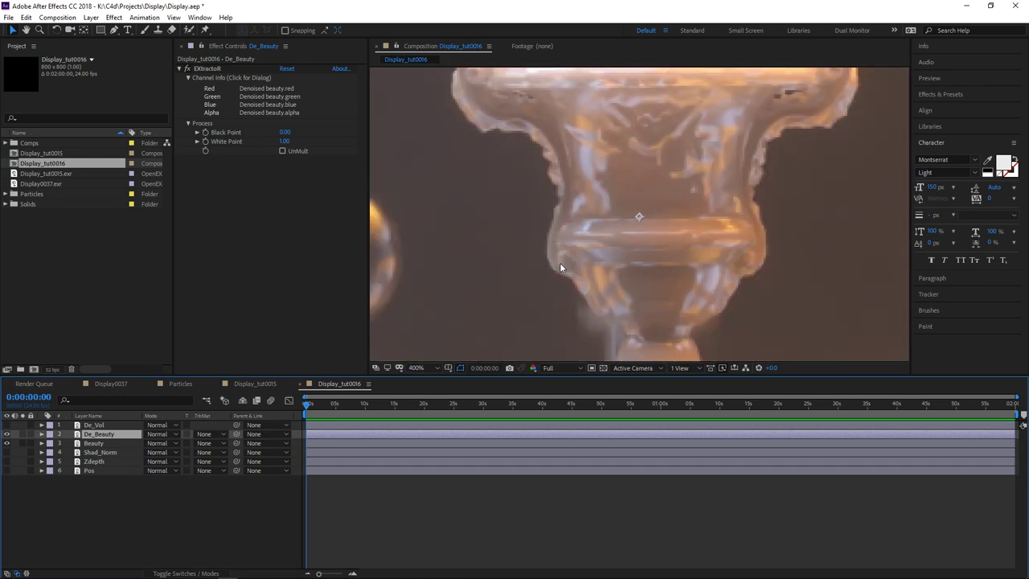
{"action": "left_click_drag", "start_coordinate": [505, 279], "coordinate": [613, 246]}
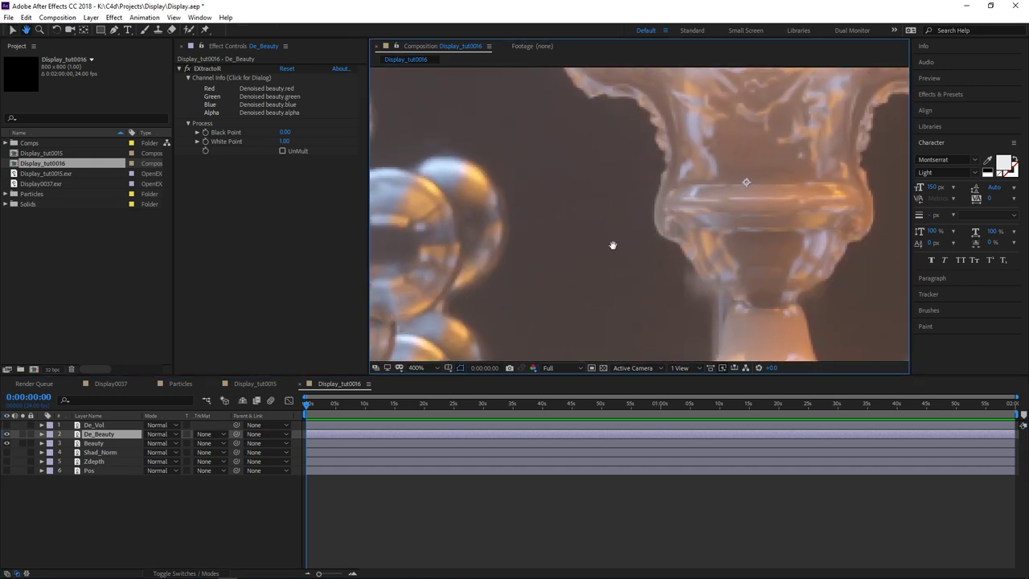
{"action": "left_click", "coordinate": [97, 445]}
{"action": "key", "text": "ctrl+space"}
{"action": "type", "text": "d"}
{"action": "key", "text": "Return"}
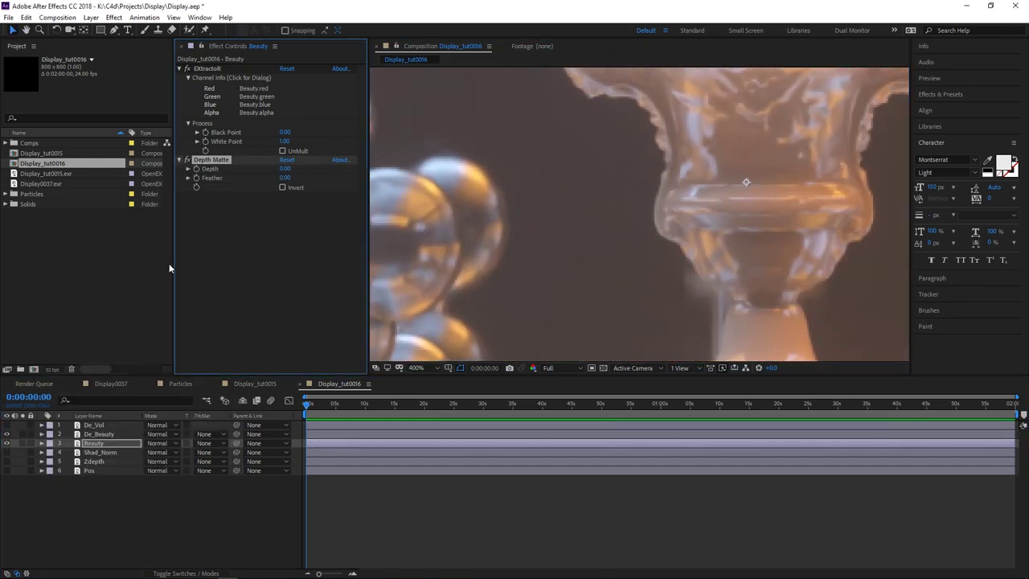
{"action": "key", "text": "ctrl+z"}
Step: Apply the Denoiser II effect to the Beauty layer
{"action": "key", "text": "ctrl+space"}
{"action": "type", "text": "dep"}
{"action": "key", "text": "Return"}
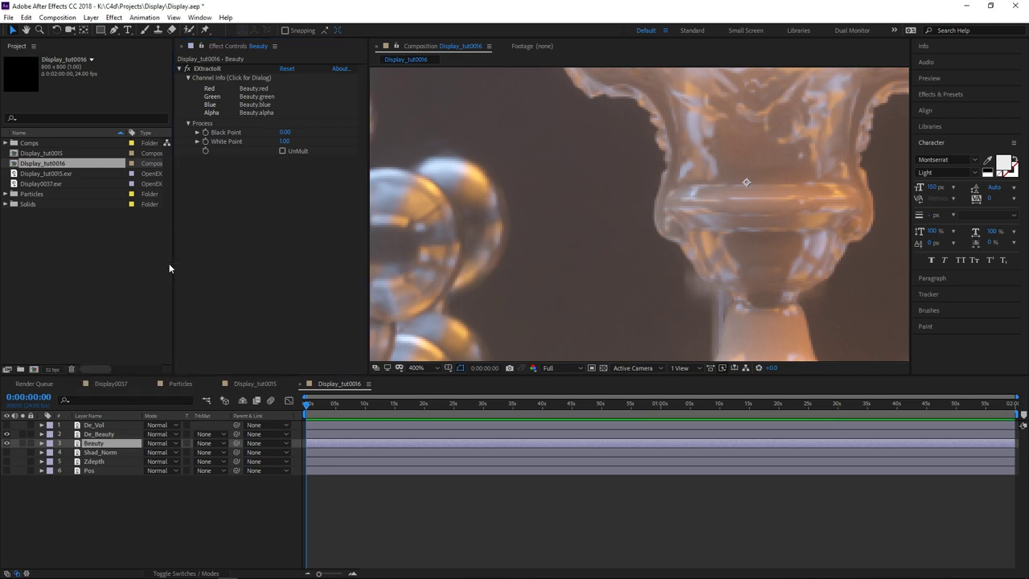
{"action": "left_click", "coordinate": [100, 434]}
{"action": "left_click", "coordinate": [101, 444]}
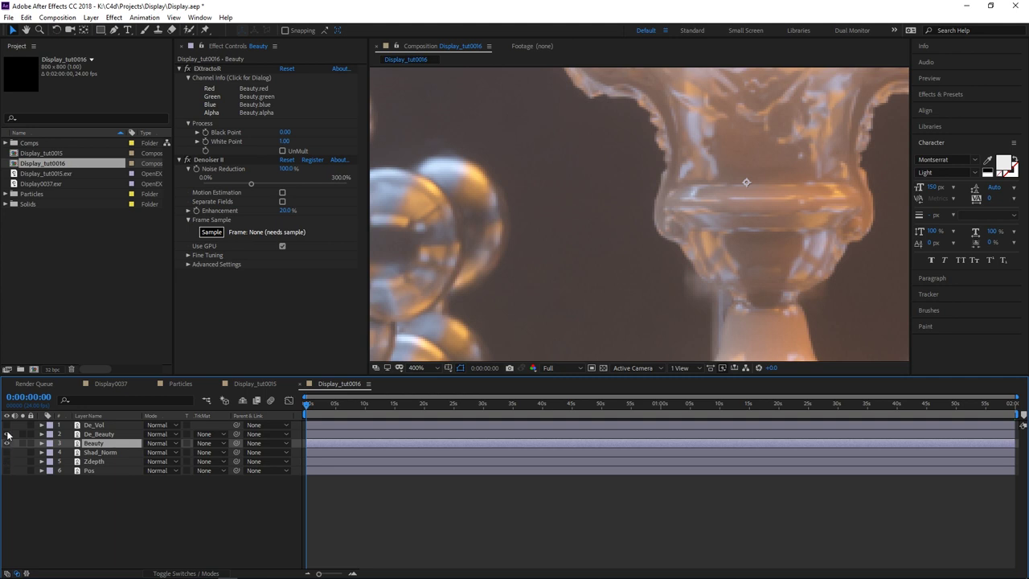
Step: Compare the De_Beauty layer with the Denoiser II version of the Beauty layer
{"action": "left_click", "coordinate": [7, 435]}
{"action": "left_click", "coordinate": [186, 159]}
{"action": "left_click", "coordinate": [8, 435]}
{"action": "key", "text": "slash"}
{"action": "key", "text": "comma"}
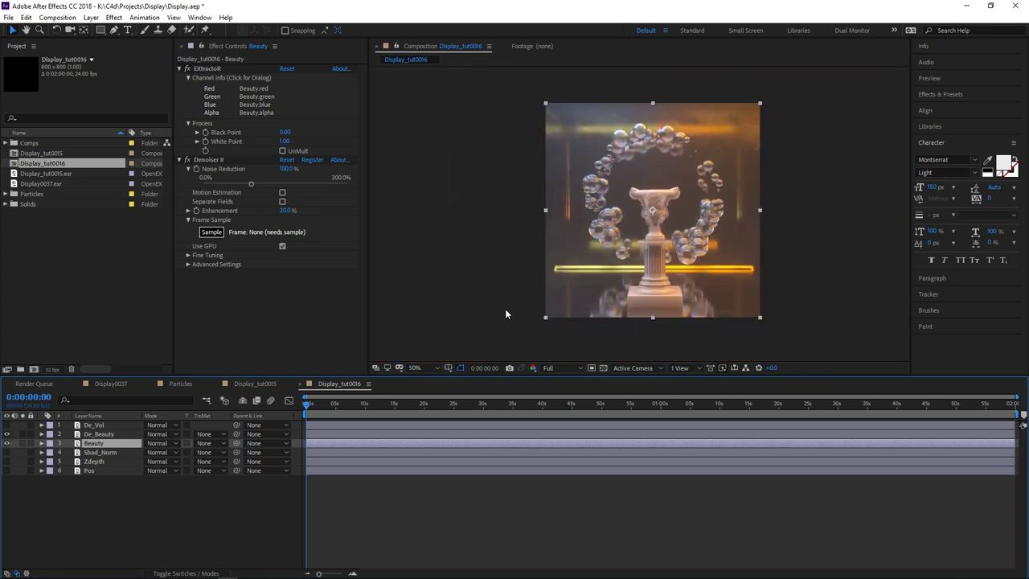
{"action": "key", "text": "period"}
{"action": "left_click", "coordinate": [99, 435]}
{"action": "left_click", "coordinate": [94, 444]}
Step: Hide both the De_Beauty and Beauty layers
{"action": "left_click_drag", "start_coordinate": [7, 434], "coordinate": [10, 450]}
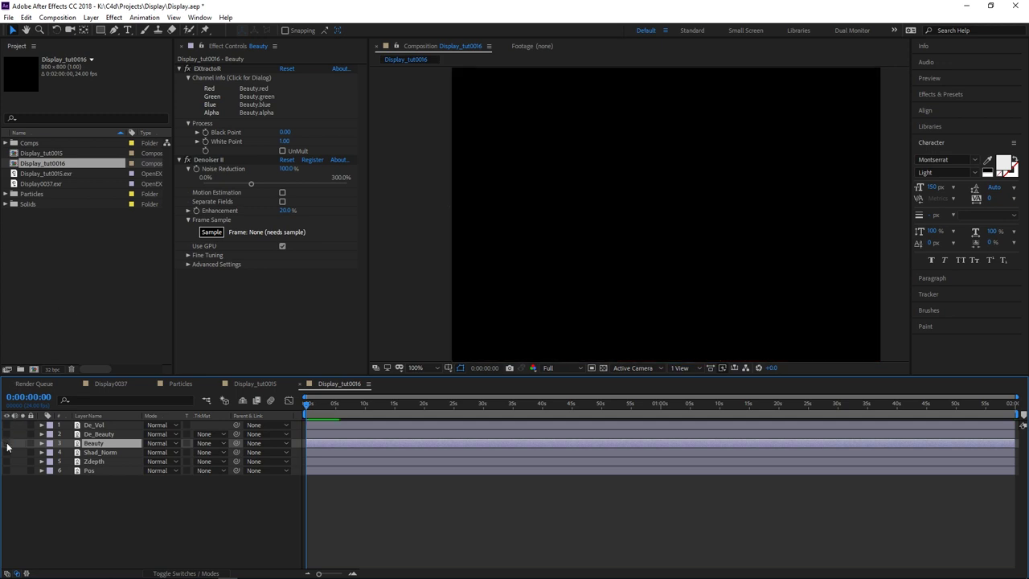
{"action": "left_click", "coordinate": [98, 434]}
{"action": "left_click", "coordinate": [102, 444]}
{"action": "left_click", "coordinate": [103, 436]}
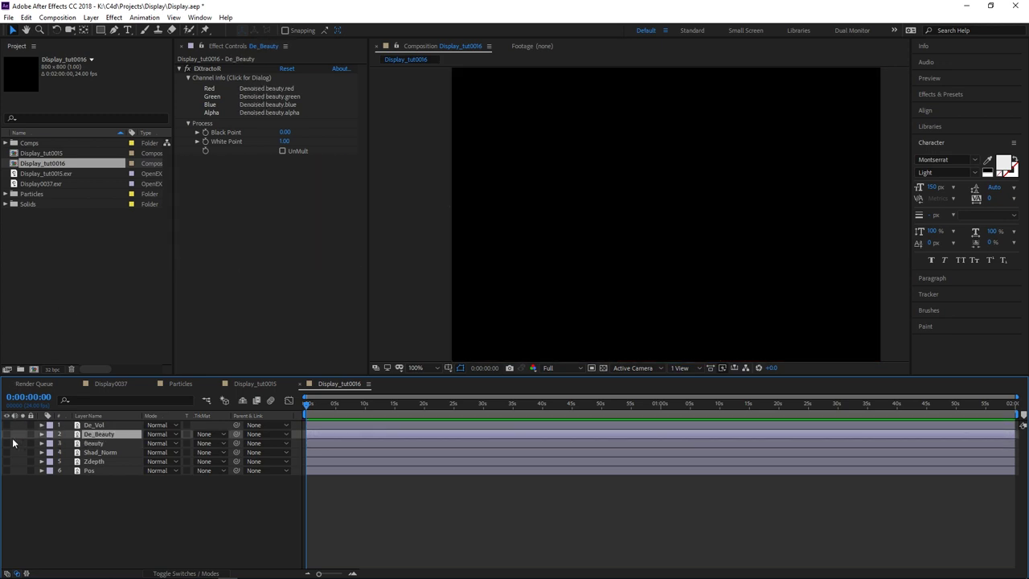
Step: Make the De_Beauty and De_Vol layers visible and select De_Vol
{"action": "left_click", "coordinate": [13, 438]}
{"action": "left_click", "coordinate": [7, 434]}
{"action": "left_click", "coordinate": [133, 437]}
{"action": "left_click", "coordinate": [7, 424]}
{"action": "left_click", "coordinate": [112, 425]}
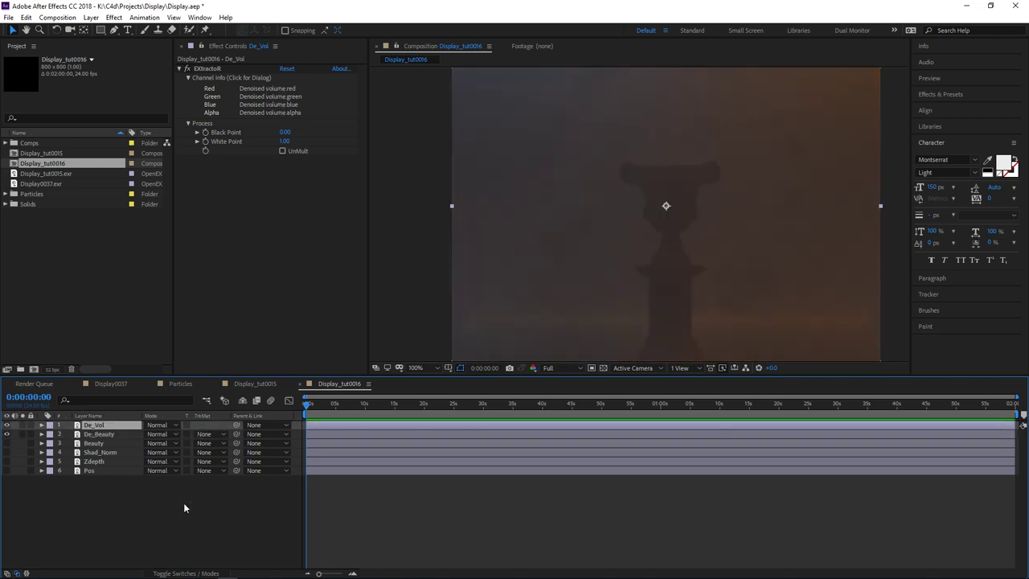
Step: Set the De_Vol layer's blending mode to Screen so the volume pass combines with the De_Beauty layer
{"action": "left_click", "coordinate": [159, 424]}
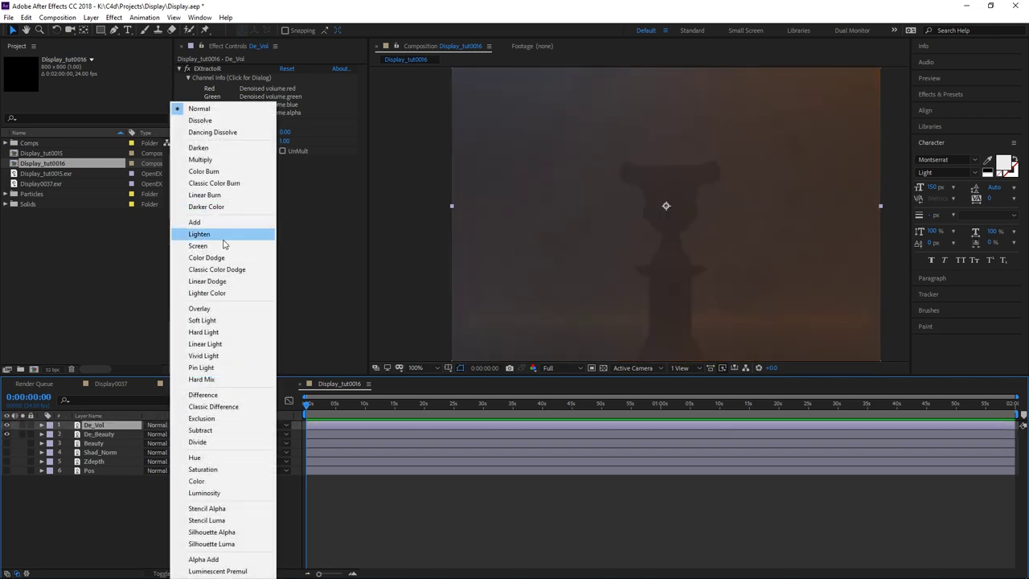
{"action": "left_click", "coordinate": [225, 244]}
{"action": "scroll", "coordinate": [663, 278], "scroll_direction": "down", "scroll_amount": 2}
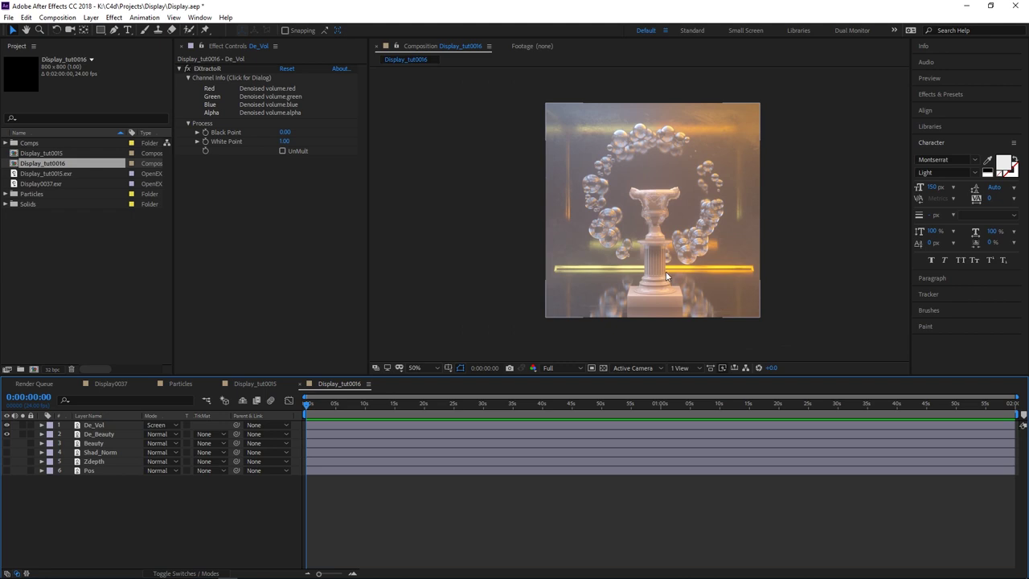
{"action": "left_click", "coordinate": [418, 368]}
{"action": "left_click", "coordinate": [427, 389]}
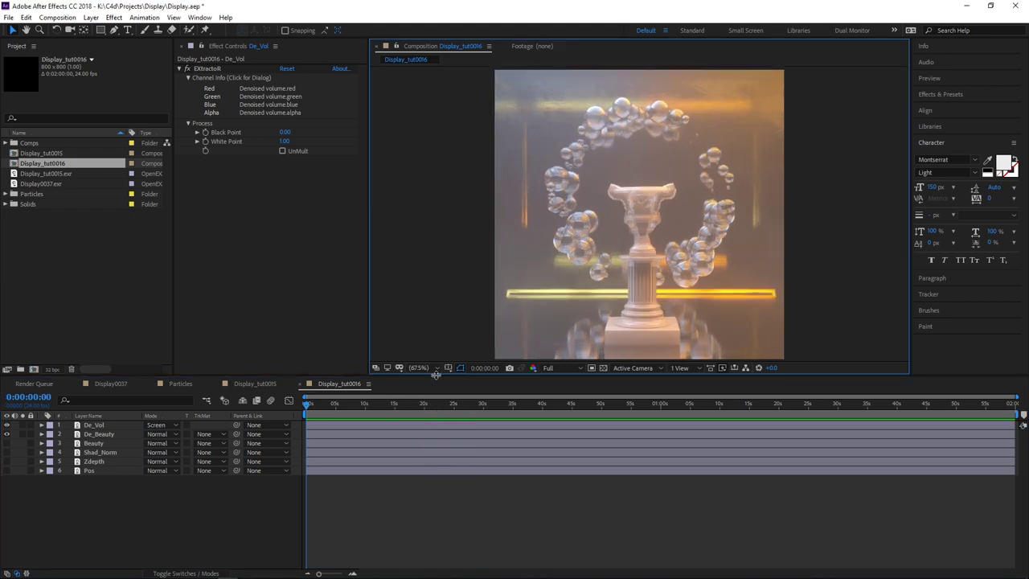
{"action": "left_click", "coordinate": [221, 532]}
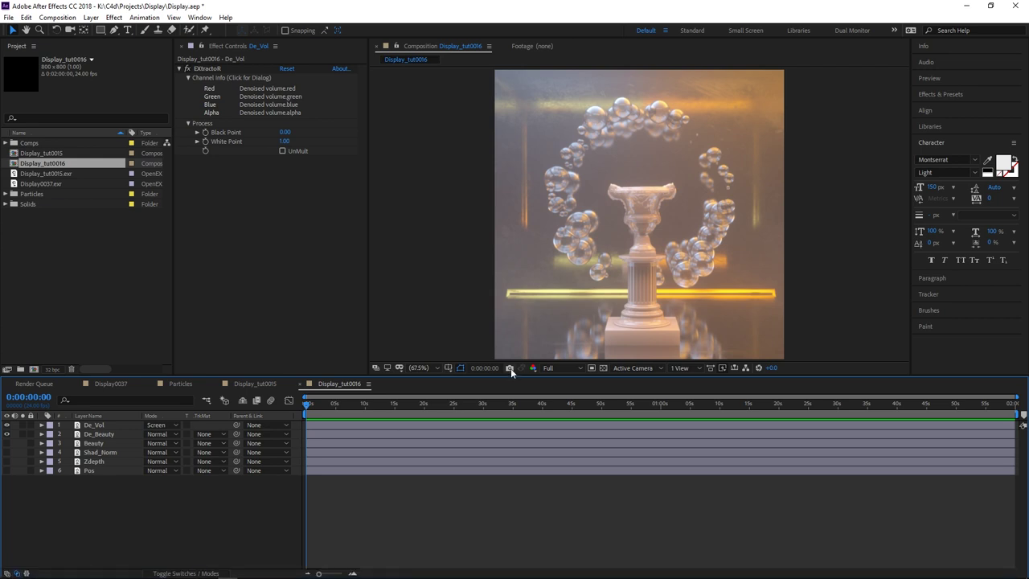
Step: Create a new adjustment layer above all the pass layers in the Display_tut0016 composition
{"action": "left_click", "coordinate": [105, 427]}
{"action": "left_click", "coordinate": [90, 471]}
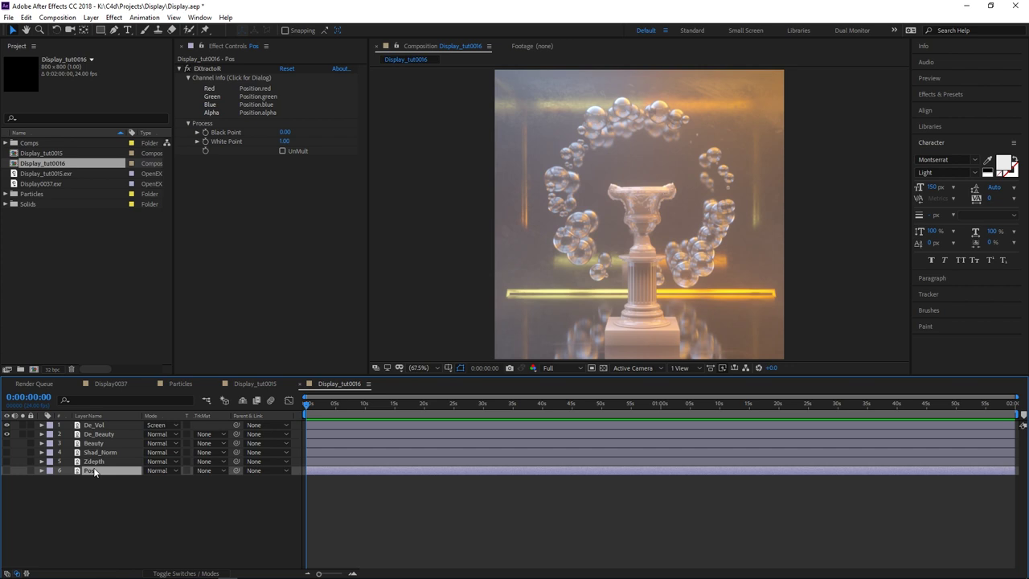
{"action": "left_click", "coordinate": [114, 488]}
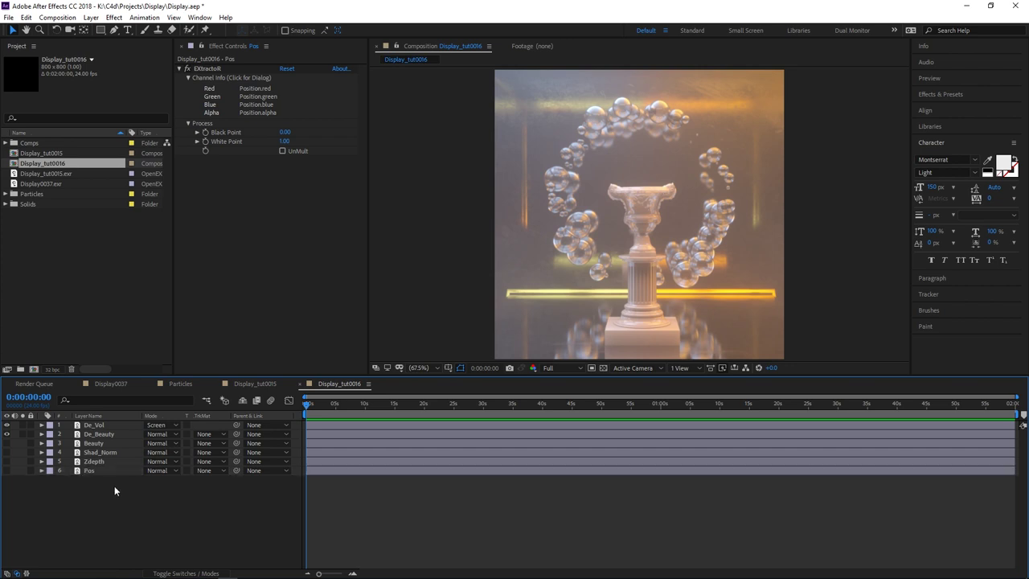
{"action": "right_click", "coordinate": [145, 382]}
{"action": "mouse_move", "coordinate": [241, 388]}
{"action": "left_click", "coordinate": [323, 473]}
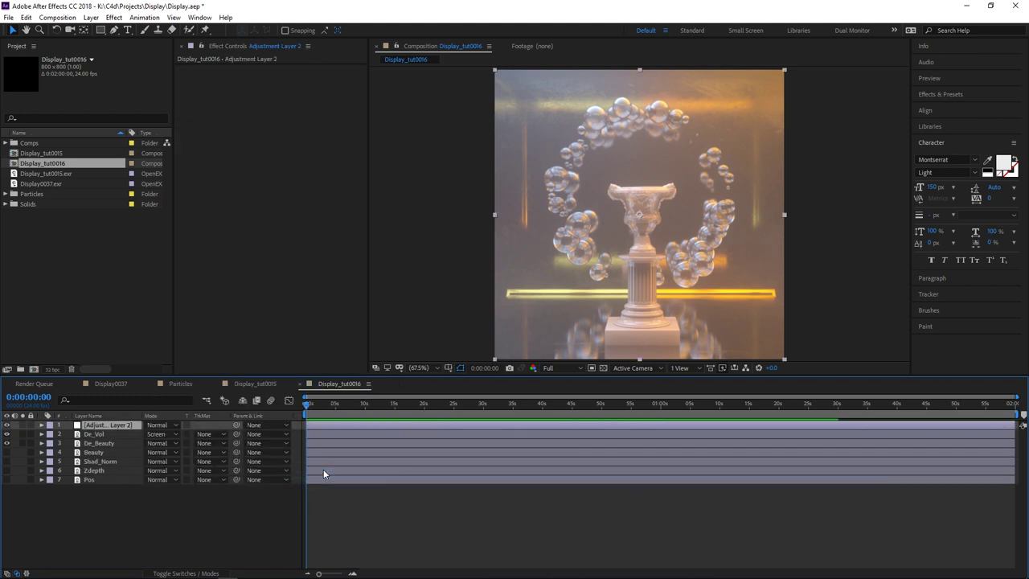
Step: Apply the Magic Bullet Looks effect to the adjustment layer
{"action": "key", "text": "ctrl+space"}
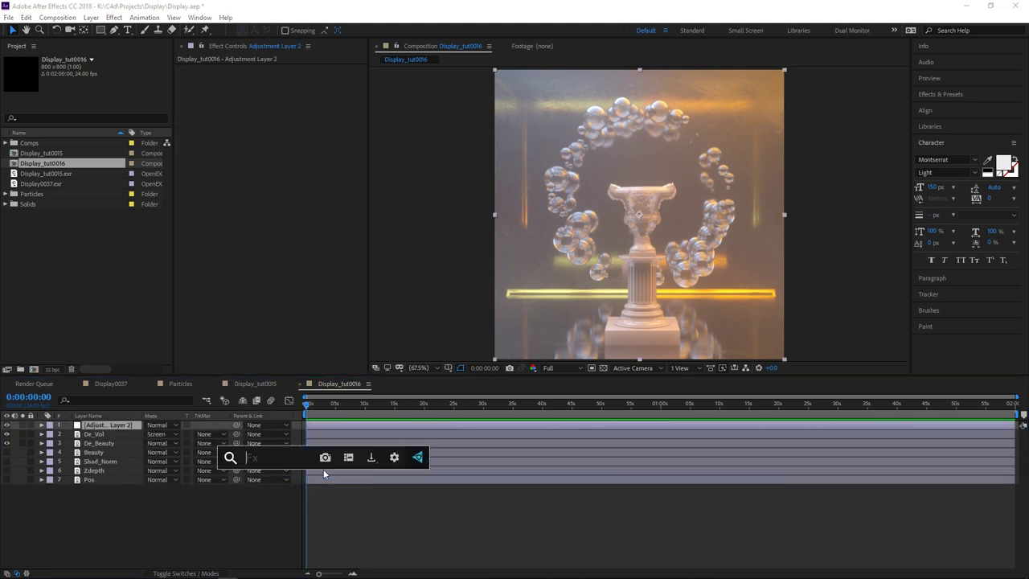
{"action": "type", "text": "look"}
{"action": "key", "text": "Return"}
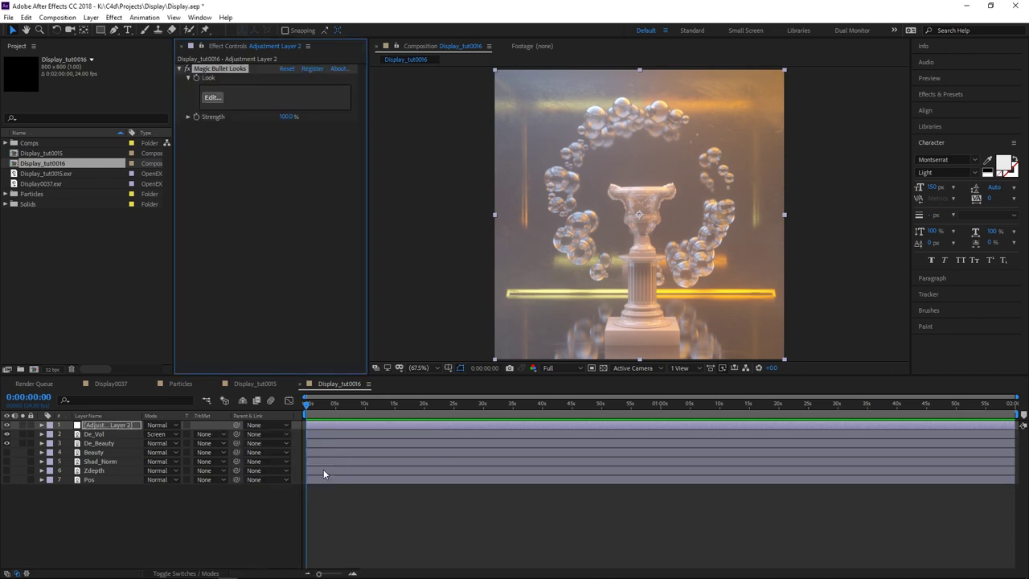
Step: Open the Magic Bullet Looks editor and add a LUT tool to the Post stage
{"action": "left_click", "coordinate": [211, 97]}
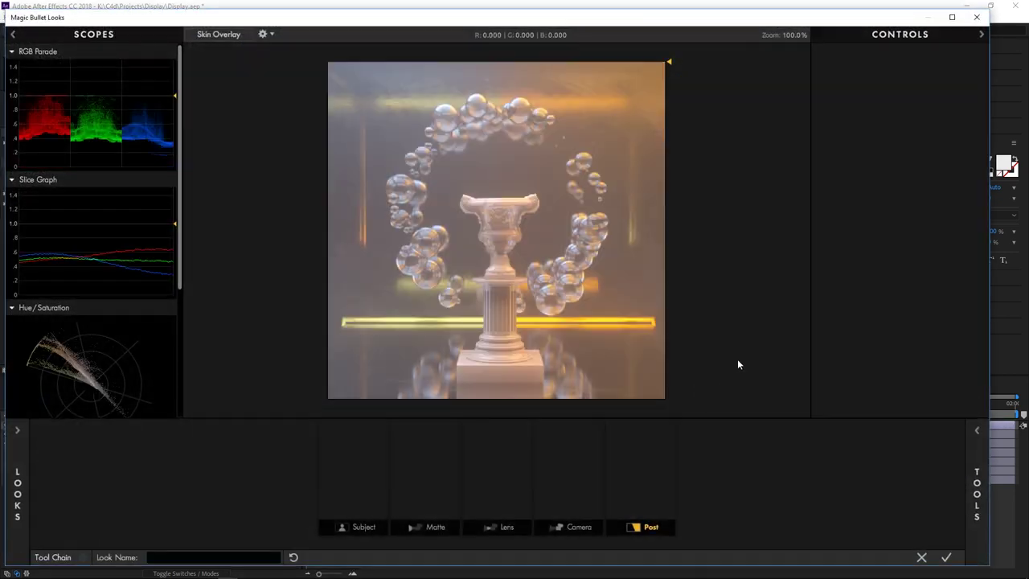
{"action": "left_click", "coordinate": [977, 432]}
{"action": "left_click_drag", "start_coordinate": [954, 381], "coordinate": [658, 472]}
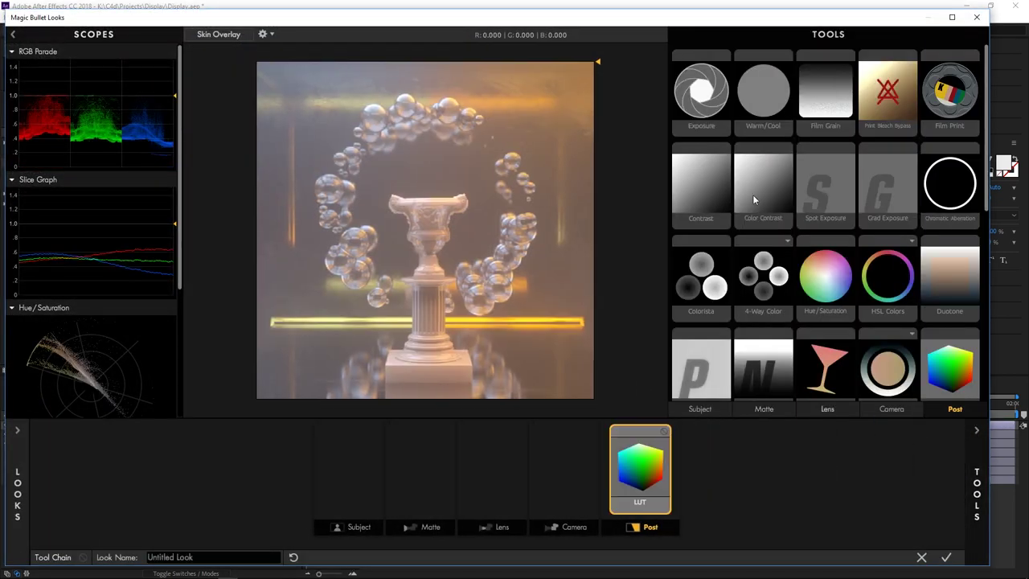
Step: Load GSG_LUT_Sample_ 2383_Kodak_D65.cube from the LUTs folder inside free-gsg-luts into the LUT tool
{"action": "left_click", "coordinate": [989, 444]}
{"action": "left_click", "coordinate": [857, 70]}
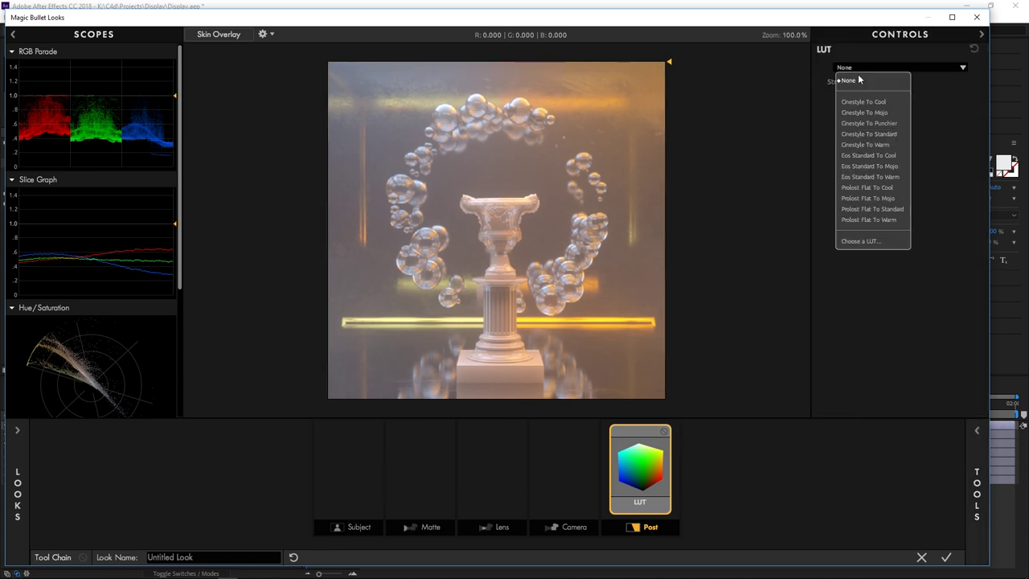
{"action": "left_click", "coordinate": [848, 241]}
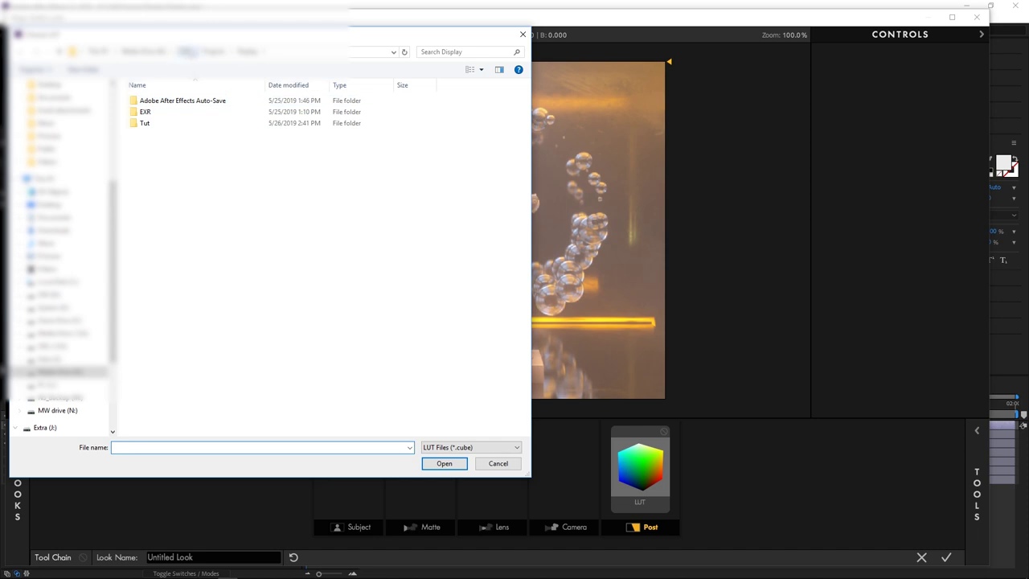
{"action": "left_click", "coordinate": [186, 52]}
{"action": "left_click", "coordinate": [156, 52]}
{"action": "double_click", "coordinate": [165, 260]}
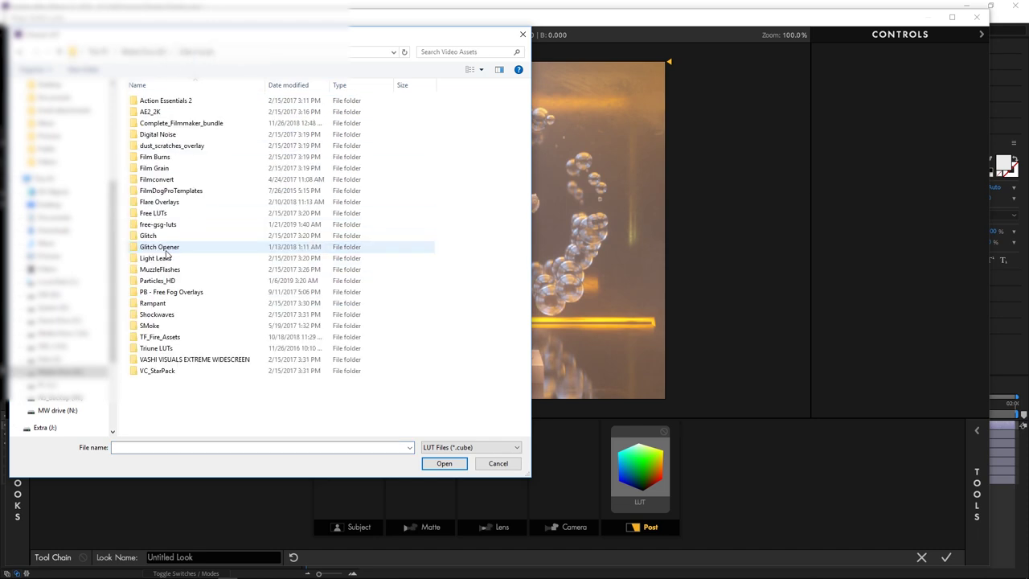
{"action": "double_click", "coordinate": [168, 225]}
{"action": "left_click", "coordinate": [193, 106]}
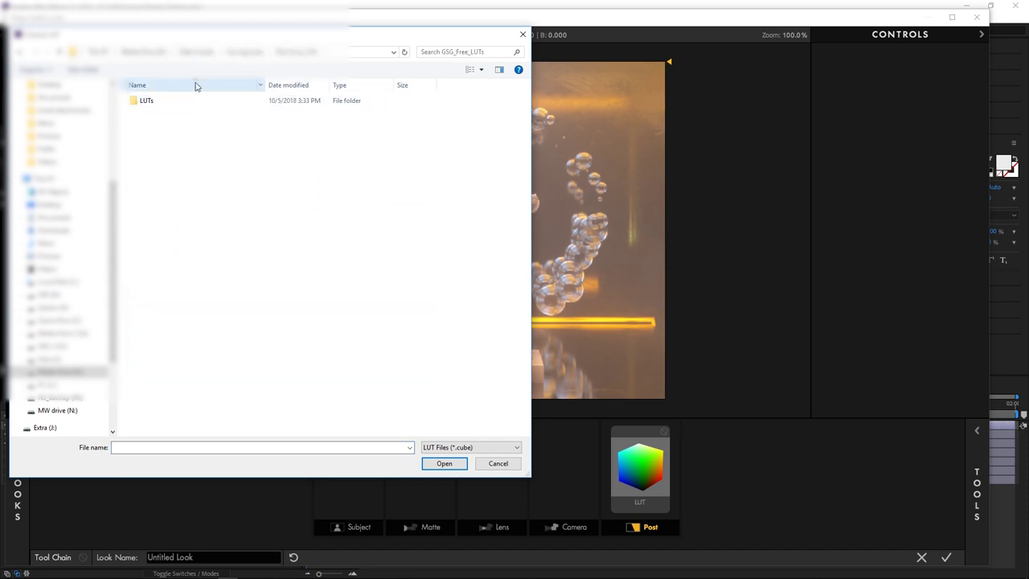
{"action": "double_click", "coordinate": [177, 105]}
{"action": "left_click", "coordinate": [219, 103]}
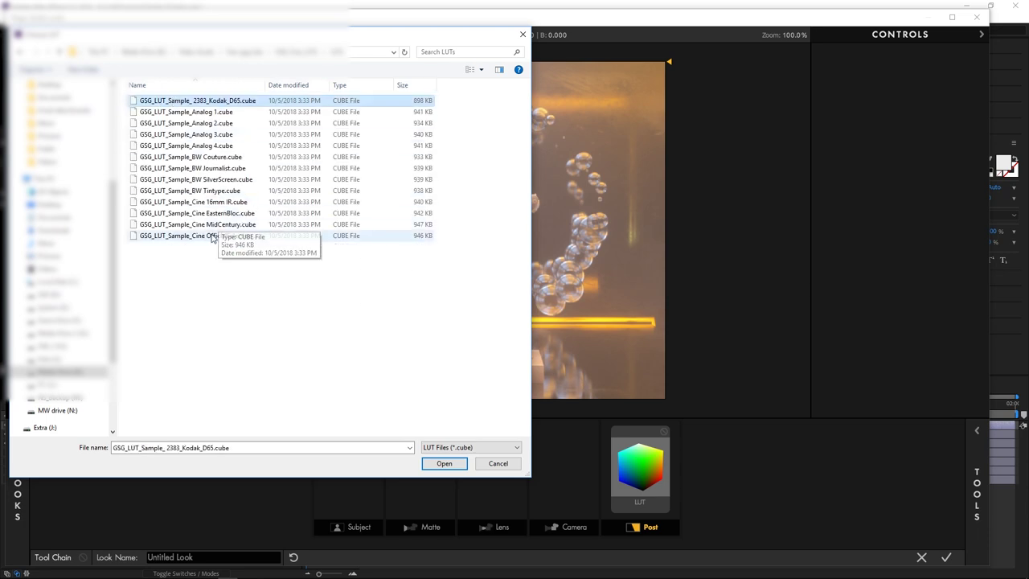
{"action": "left_click", "coordinate": [447, 460]}
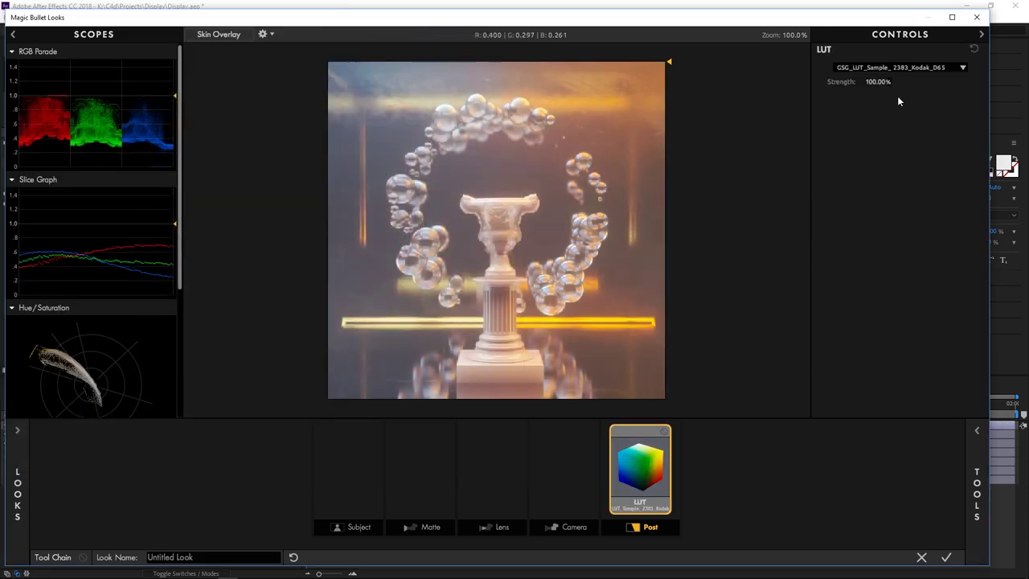
Step: Add an S Curve tool before the LUT in the Post stage
{"action": "left_click", "coordinate": [968, 440]}
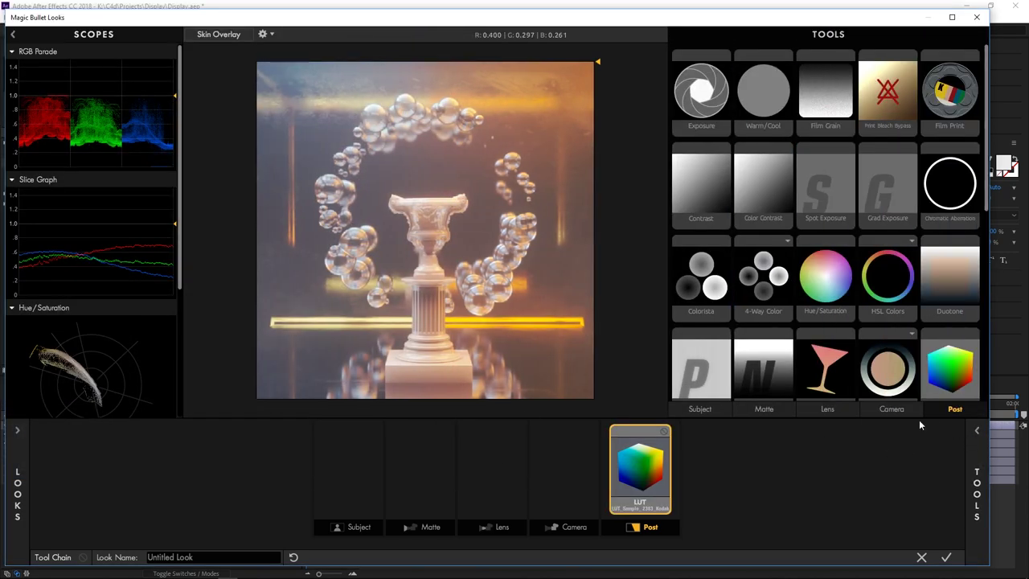
{"action": "scroll", "coordinate": [911, 399], "scroll_direction": "down", "scroll_amount": 3}
{"action": "left_click_drag", "start_coordinate": [752, 310], "coordinate": [582, 455]}
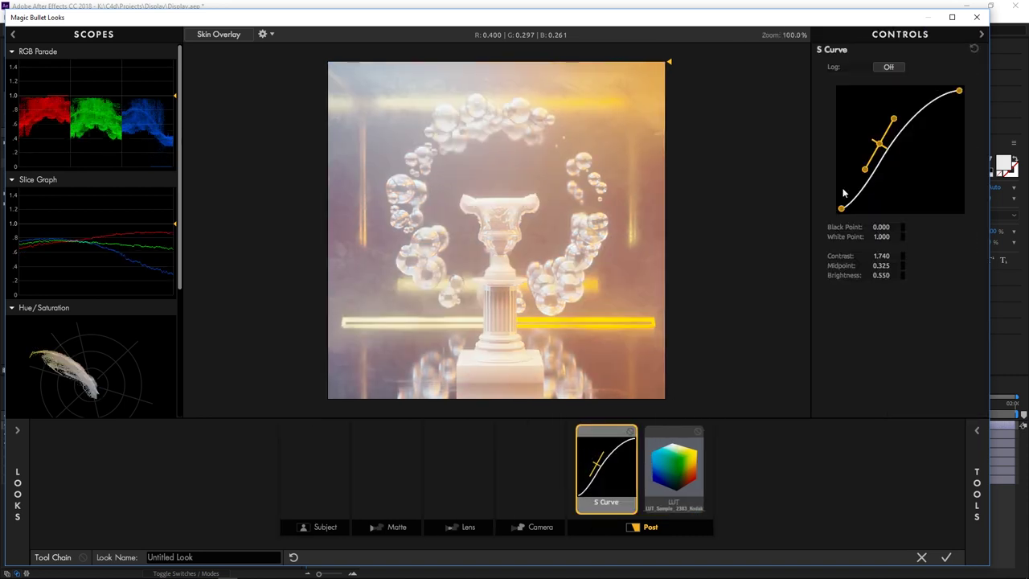
Step: Shape the S Curve to black point 0.189, white point 0.948, contrast 0.997, midpoint 0.352 and brightness 0.409, and accept the look
{"action": "left_click_drag", "start_coordinate": [841, 209], "coordinate": [853, 209]}
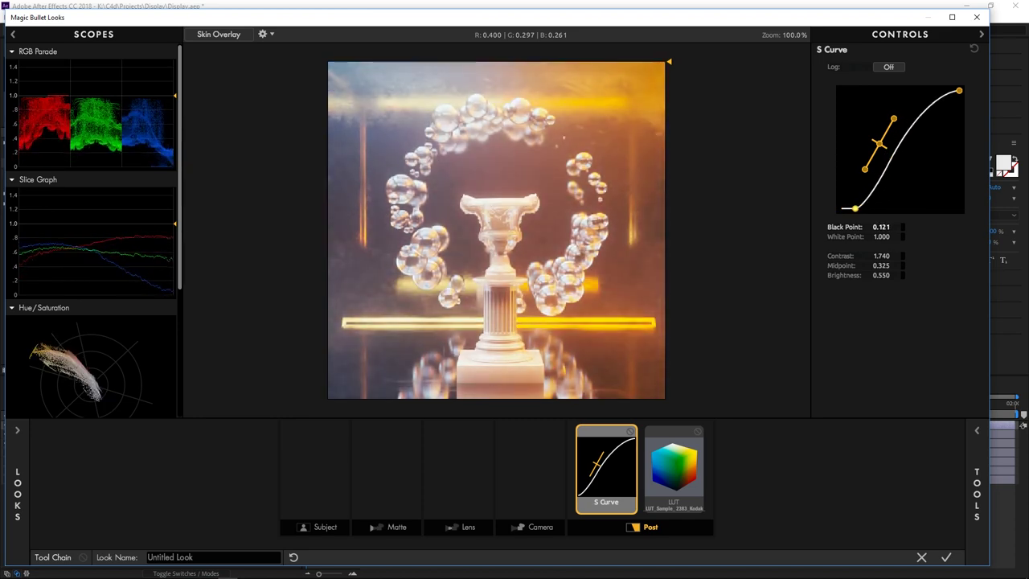
{"action": "left_click_drag", "start_coordinate": [880, 143], "coordinate": [883, 161]}
{"action": "left_click_drag", "start_coordinate": [958, 90], "coordinate": [952, 91]}
{"action": "left_click_drag", "start_coordinate": [897, 135], "coordinate": [899, 137]}
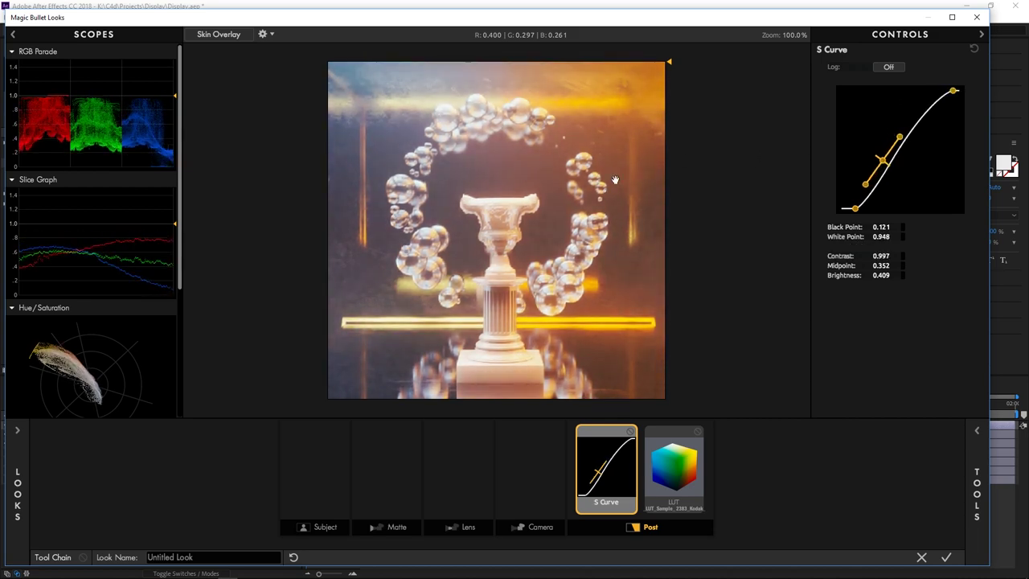
{"action": "left_click_drag", "start_coordinate": [856, 208], "coordinate": [864, 208]}
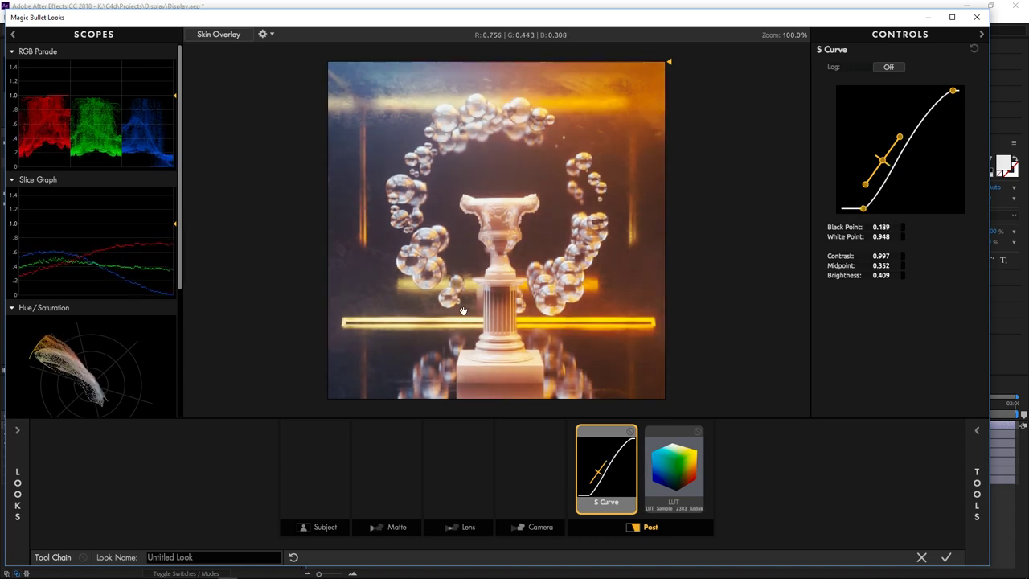
{"action": "left_click", "coordinate": [947, 558]}
Step: Apply the FilmConvert Pro effect to the adjustment layer after Magic Bullet Looks
{"action": "left_click", "coordinate": [104, 425]}
{"action": "key", "text": "ctrl+space"}
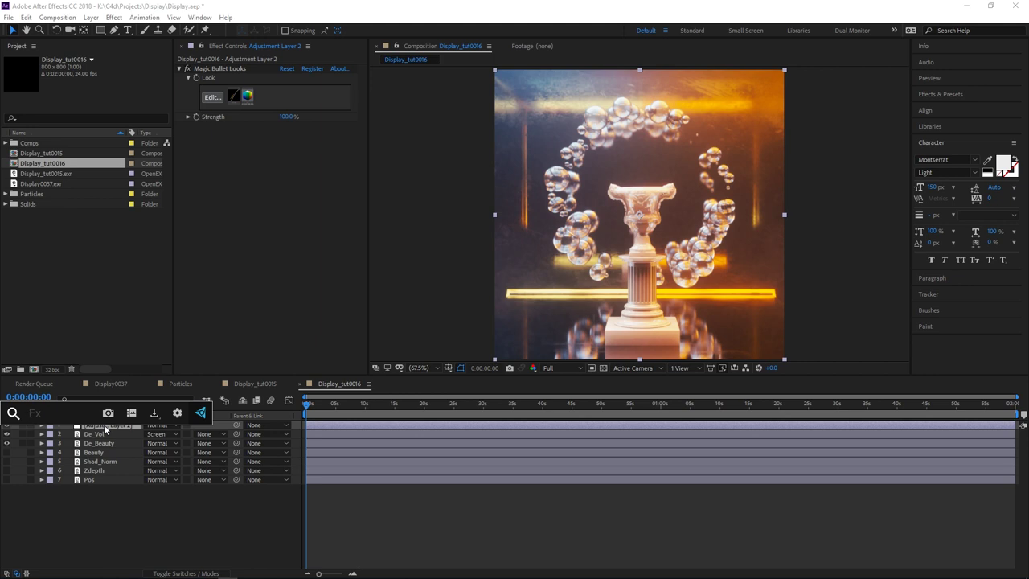
{"action": "type", "text": "film"}
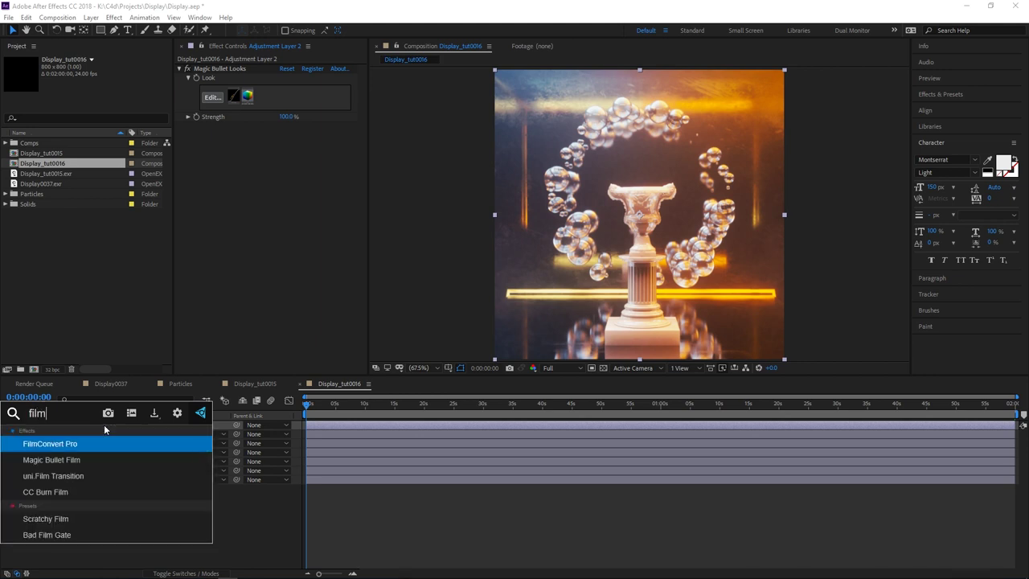
{"action": "key", "text": "Return"}
Step: Set FilmConvert Pro's source camera to Canon C100 mkII with the EOS Standard profile
{"action": "left_click", "coordinate": [188, 180]}
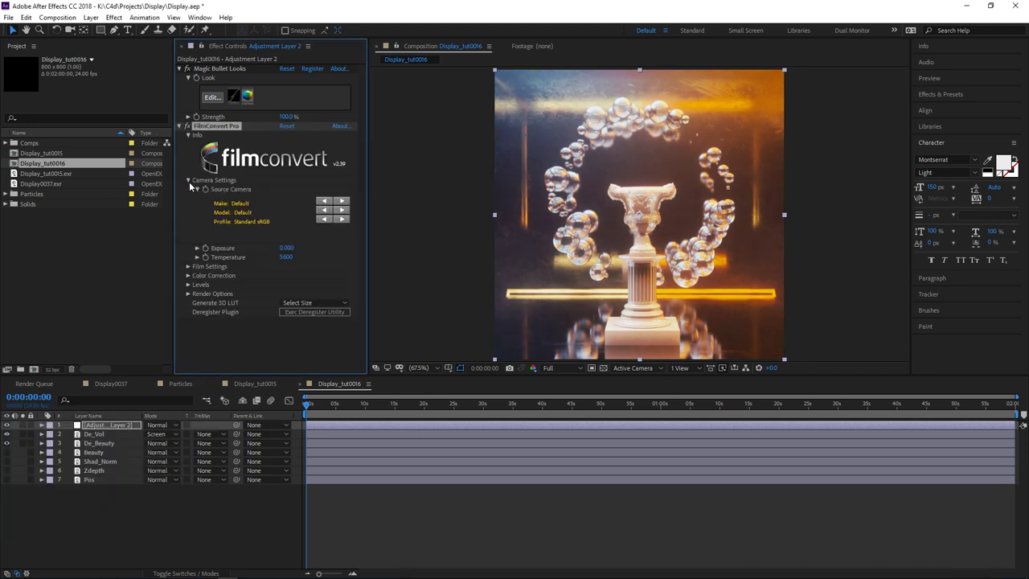
{"action": "left_click", "coordinate": [235, 210]}
{"action": "left_click", "coordinate": [220, 189]}
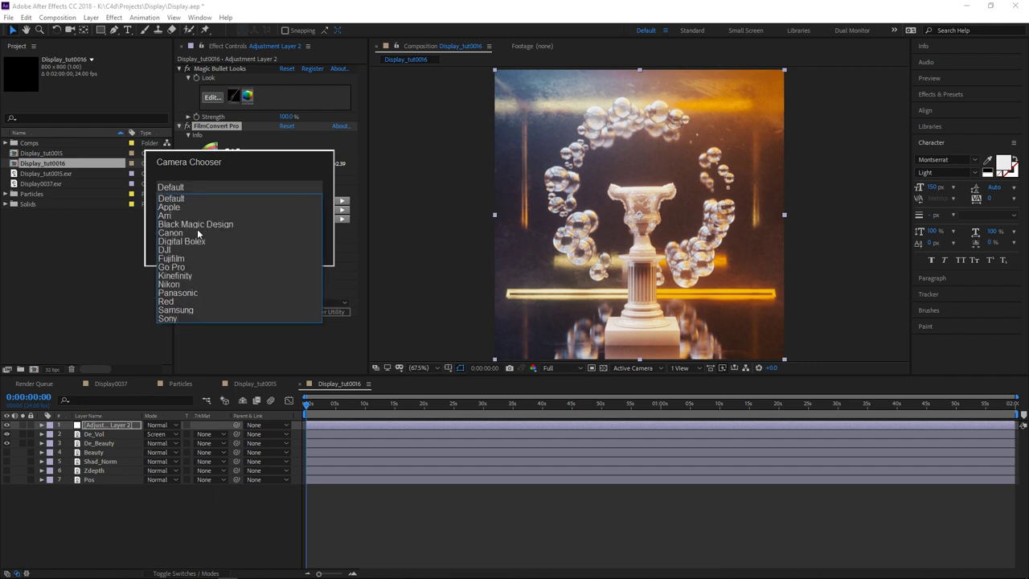
{"action": "left_click", "coordinate": [197, 230]}
{"action": "left_click", "coordinate": [196, 207]}
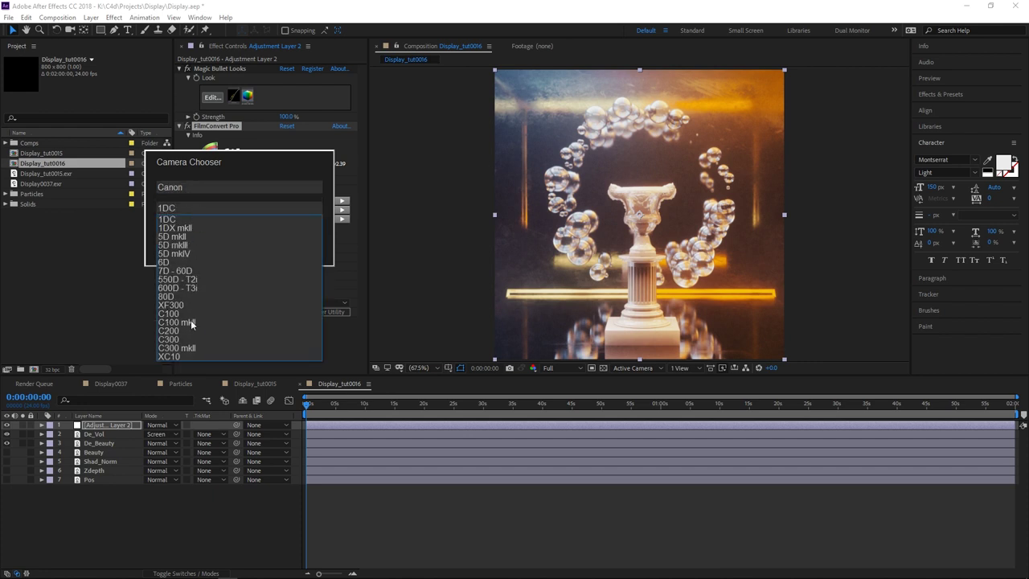
{"action": "left_click", "coordinate": [191, 323]}
{"action": "left_click", "coordinate": [200, 228]}
{"action": "left_click", "coordinate": [193, 261]}
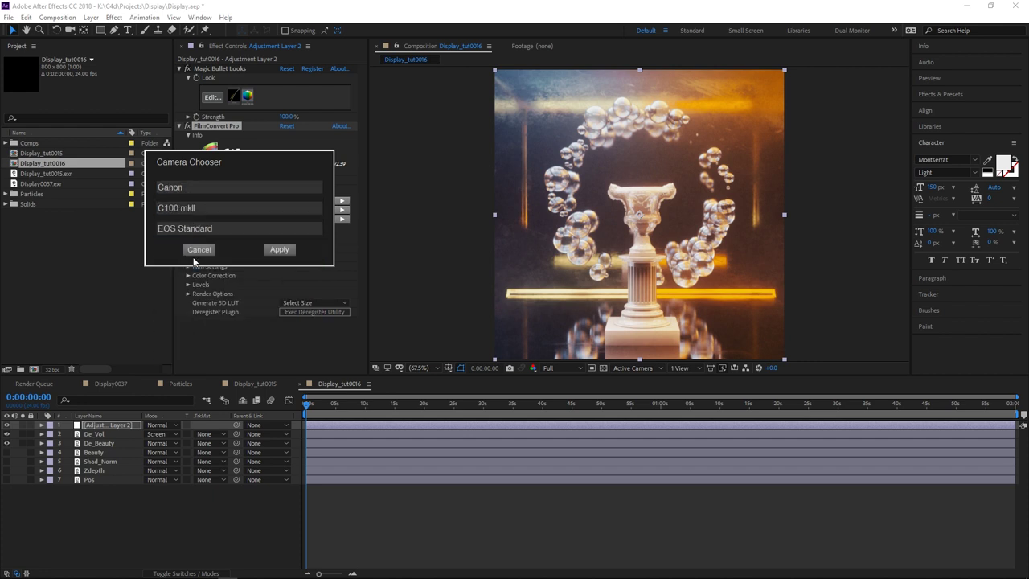
{"action": "left_click", "coordinate": [278, 249]}
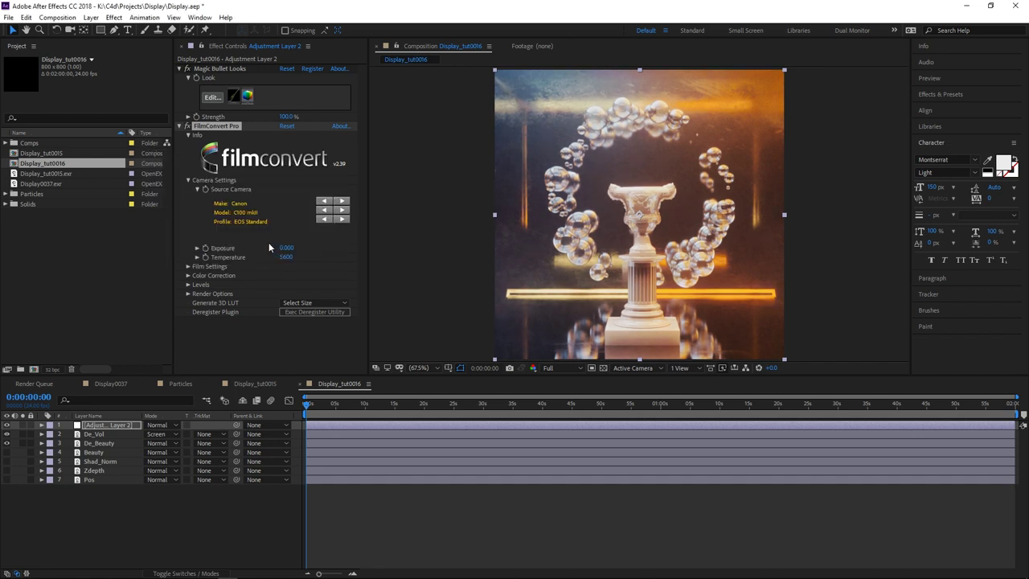
Step: Disable Magic Bullet Looks and try the Canon Log Exp +1 profile for the FilmConvert Pro source camera
{"action": "left_click", "coordinate": [186, 267]}
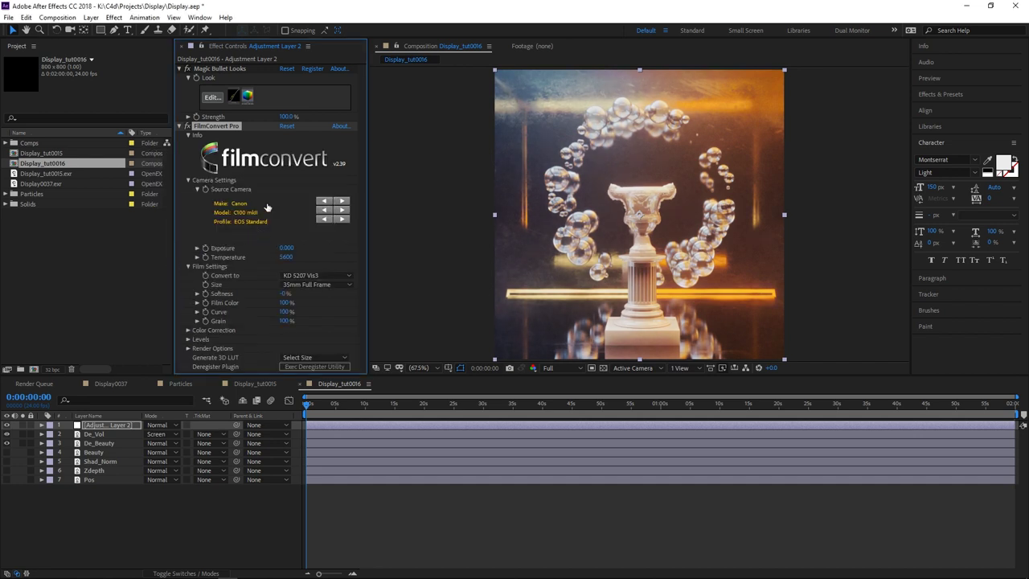
{"action": "left_click", "coordinate": [186, 69]}
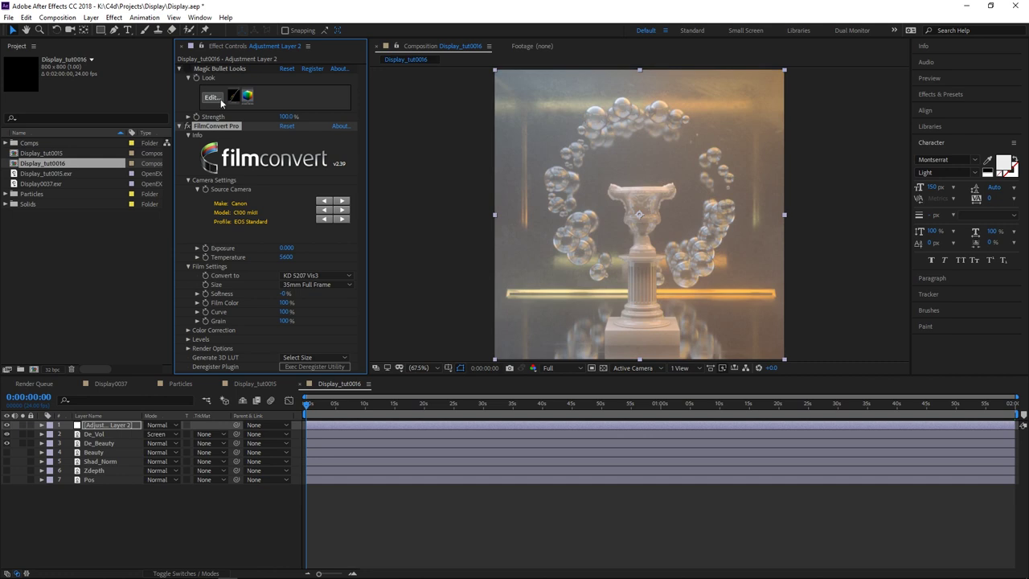
{"action": "left_click", "coordinate": [248, 224]}
{"action": "left_click", "coordinate": [205, 241]}
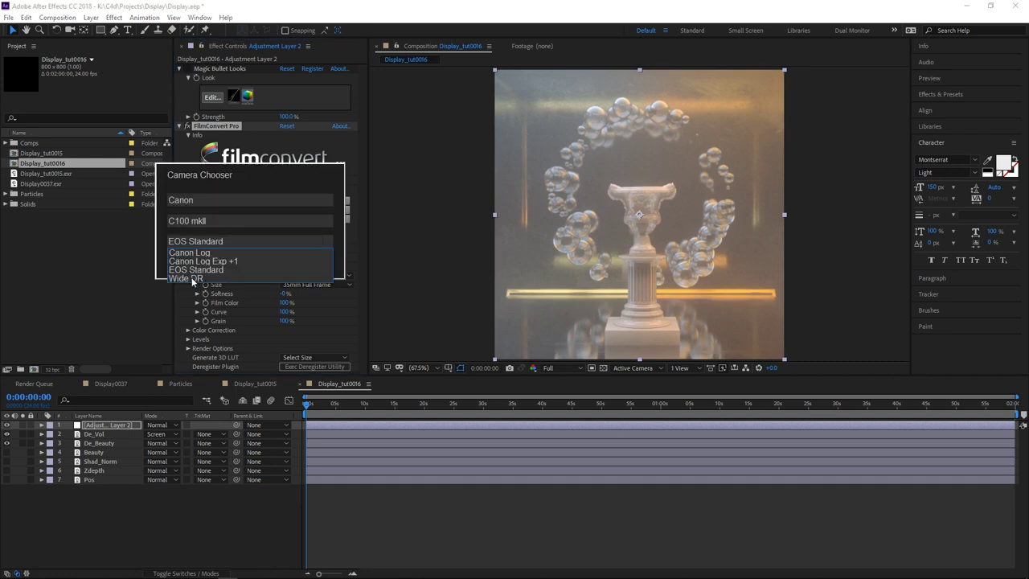
{"action": "left_click", "coordinate": [207, 265]}
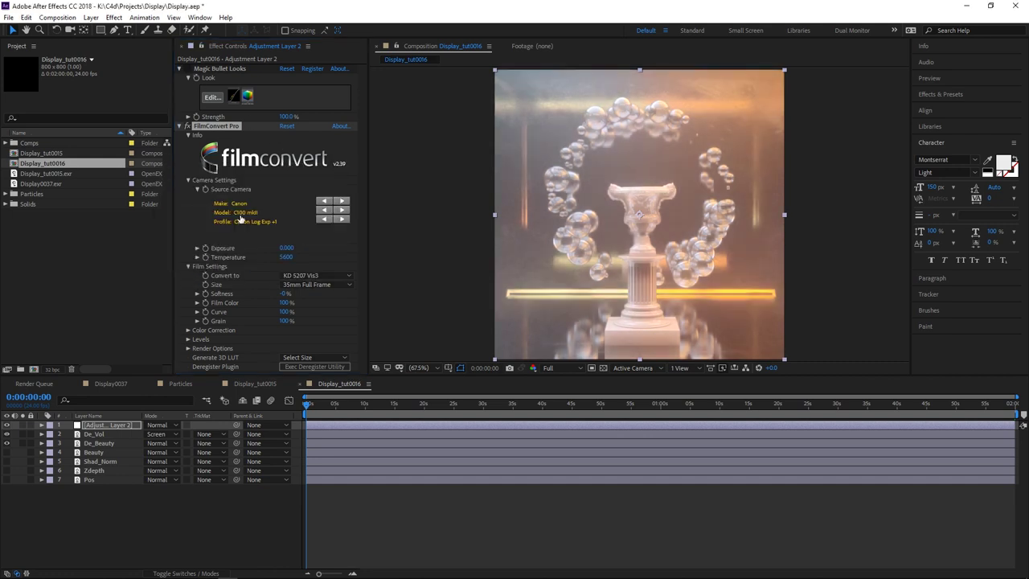
Step: Set the FilmConvert Pro source camera profile to Wide DR and re-enable Magic Bullet Looks
{"action": "left_click", "coordinate": [243, 222]}
{"action": "left_click", "coordinate": [208, 237]}
{"action": "left_click", "coordinate": [189, 276]}
{"action": "left_click", "coordinate": [278, 265]}
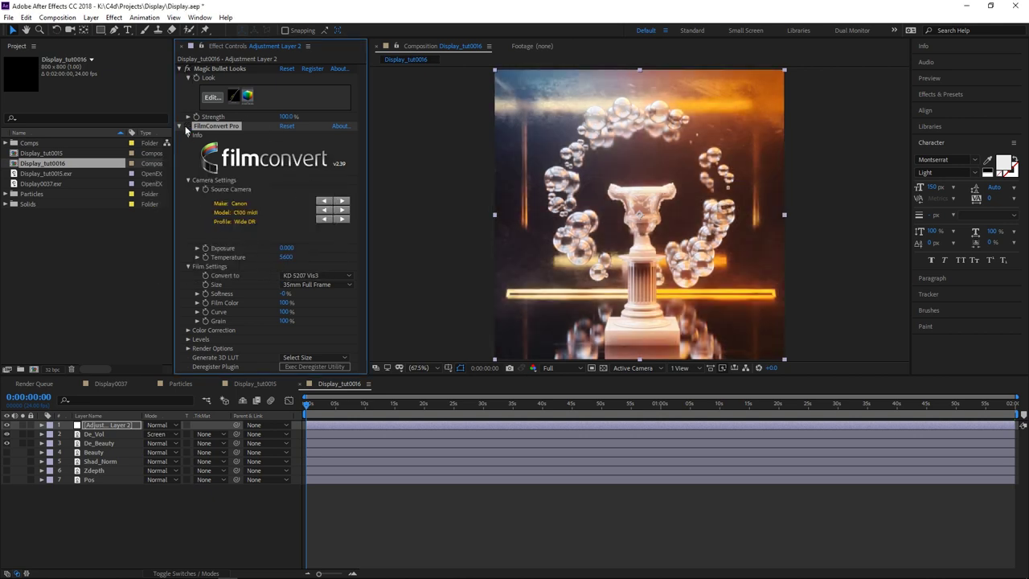
Step: Set the film stock that FilmConvert Pro converts to as KD 5213 Vis3
{"action": "left_click", "coordinate": [294, 275]}
{"action": "left_click", "coordinate": [318, 288]}
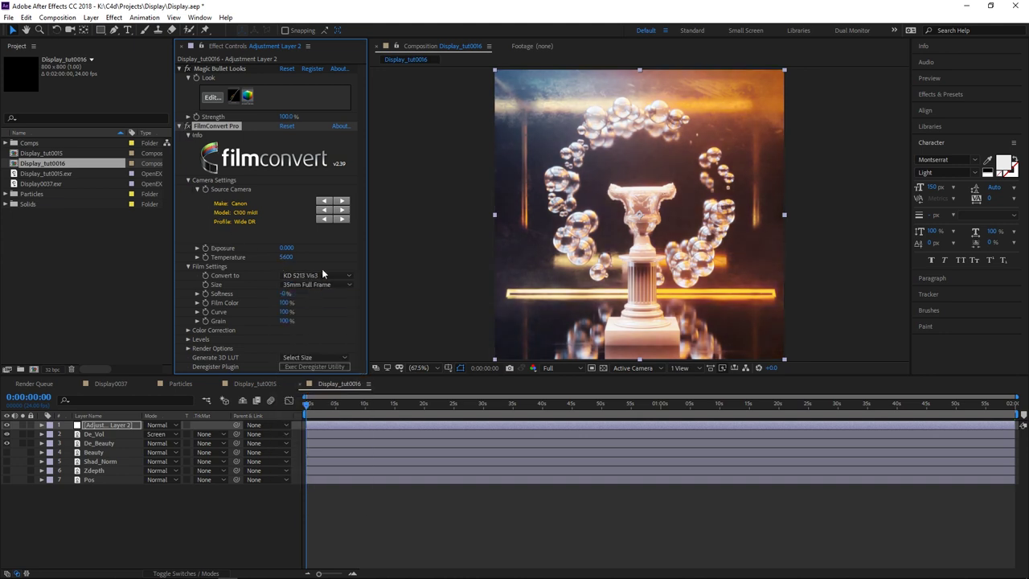
Step: Set FilmConvert Pro's grain to 0% and try a lower film color strength
{"action": "left_click_drag", "start_coordinate": [281, 321], "coordinate": [186, 317]}
{"action": "left_click_drag", "start_coordinate": [283, 311], "coordinate": [248, 304]}
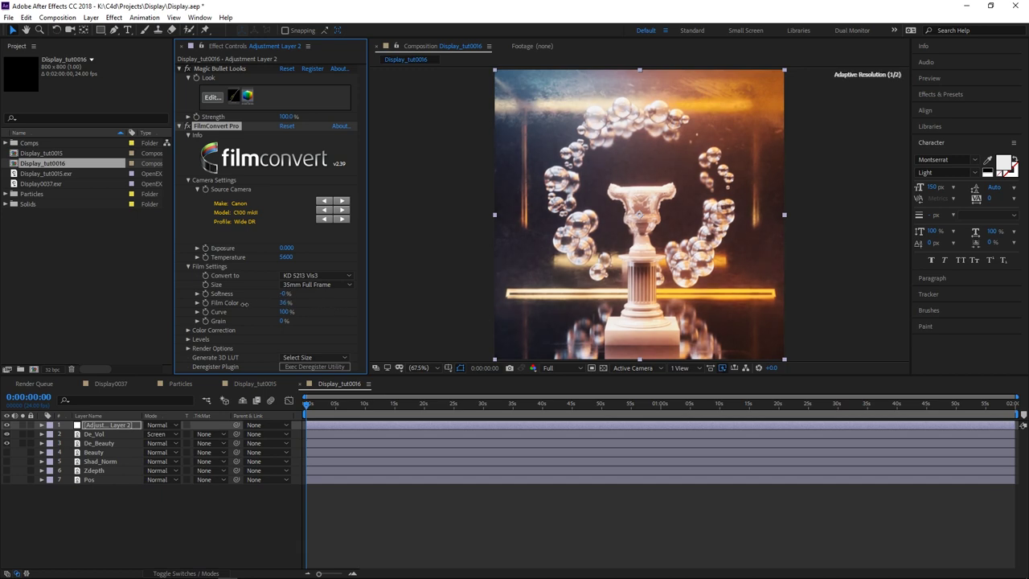
Step: Hide the De_Beauty layer, show the Beauty layer in its place and turn off Beauty's Denoiser II effect
{"action": "left_click", "coordinate": [95, 434]}
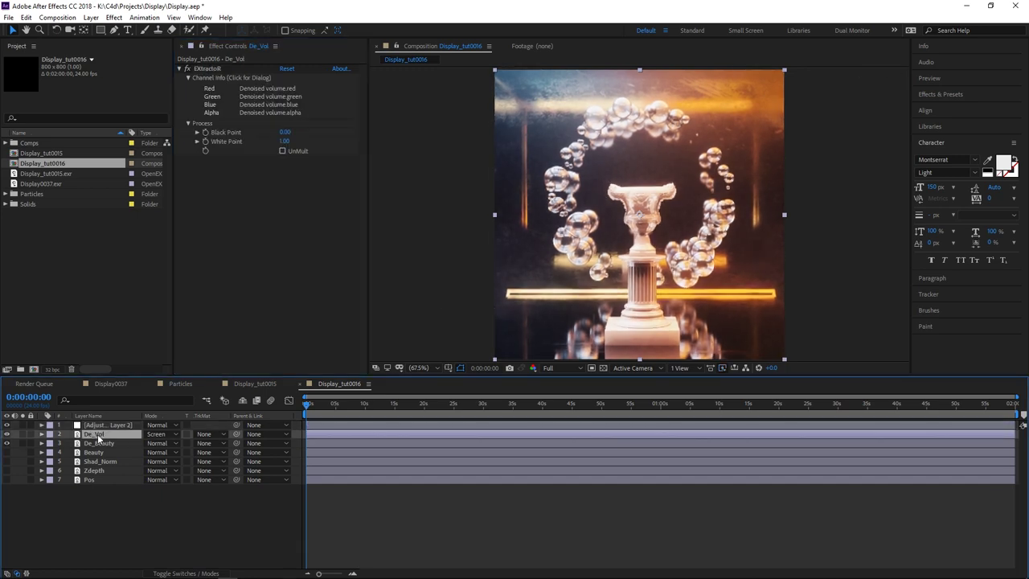
{"action": "scroll", "coordinate": [555, 217], "scroll_direction": "up", "scroll_amount": 4}
{"action": "scroll", "coordinate": [613, 208], "scroll_direction": "down", "scroll_amount": 2}
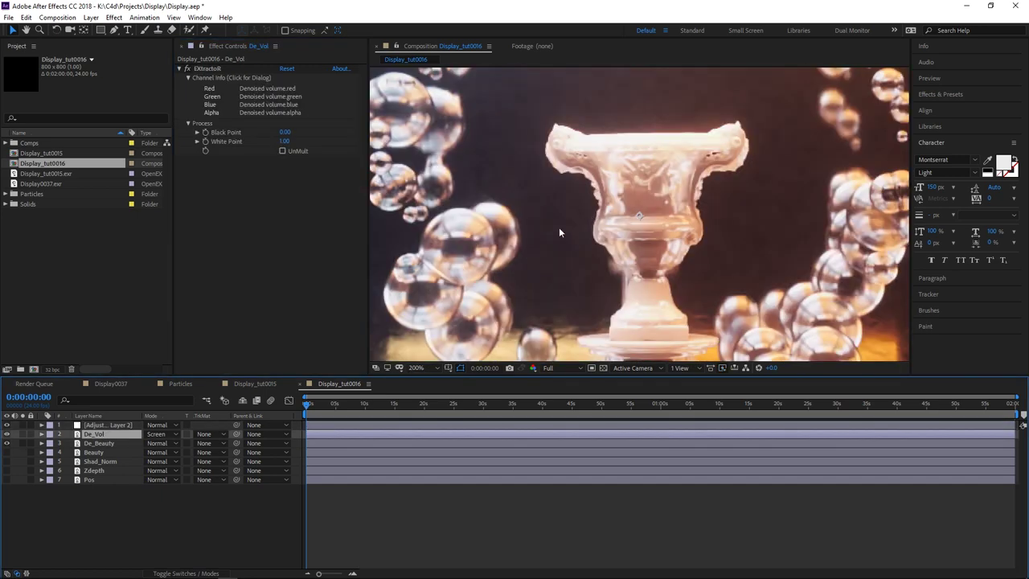
{"action": "left_click_drag", "start_coordinate": [533, 237], "coordinate": [589, 328]}
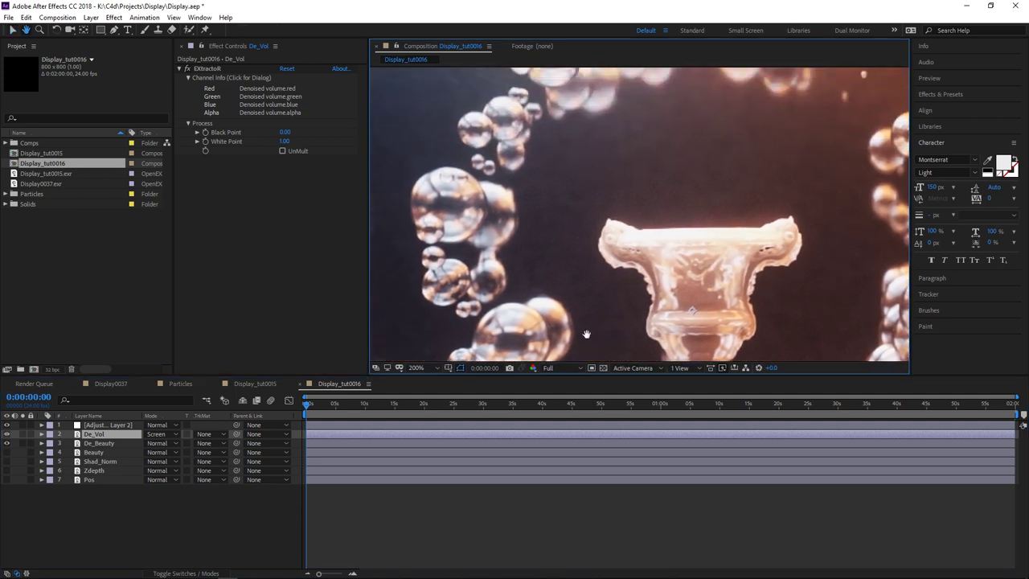
{"action": "left_click_drag", "start_coordinate": [494, 217], "coordinate": [548, 255]}
{"action": "key", "text": "v"}
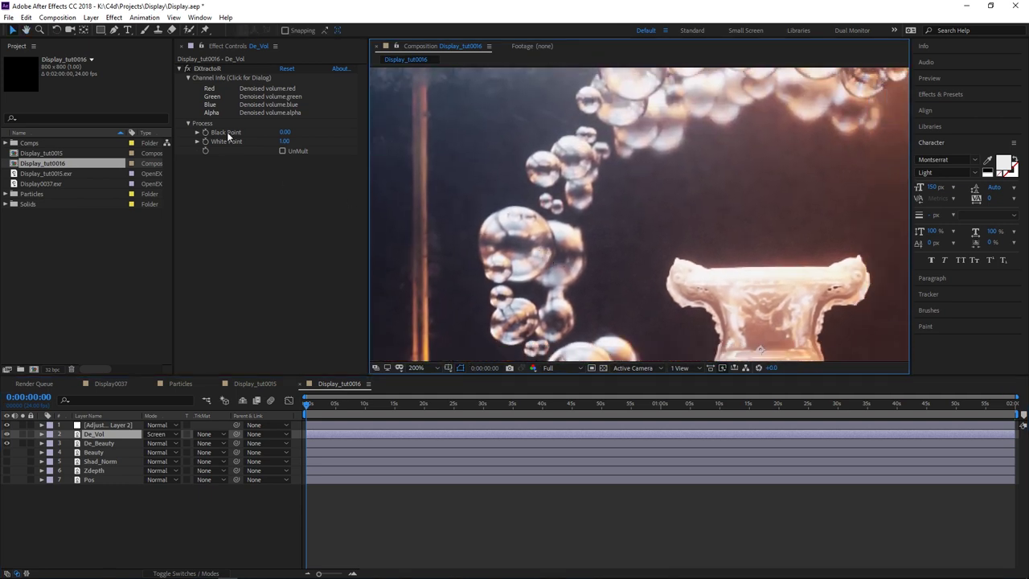
{"action": "left_click", "coordinate": [97, 443]}
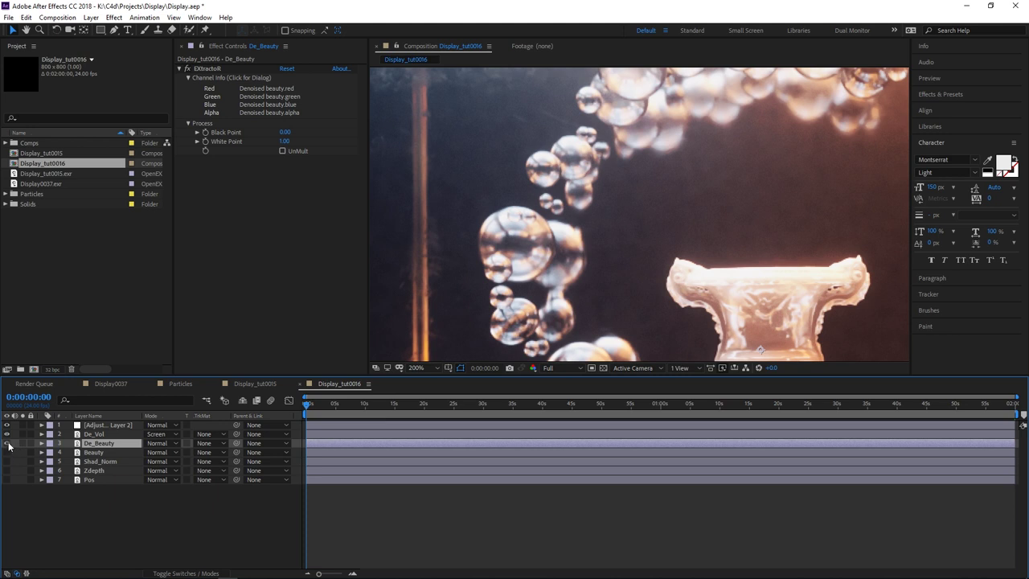
{"action": "left_click", "coordinate": [92, 452]}
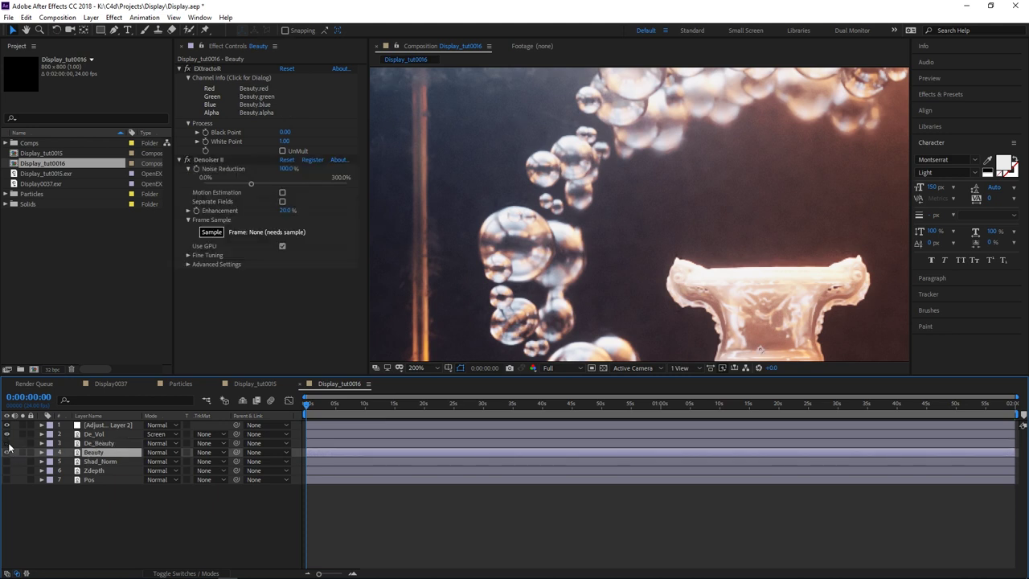
{"action": "left_click", "coordinate": [8, 443]}
{"action": "left_click", "coordinate": [187, 159]}
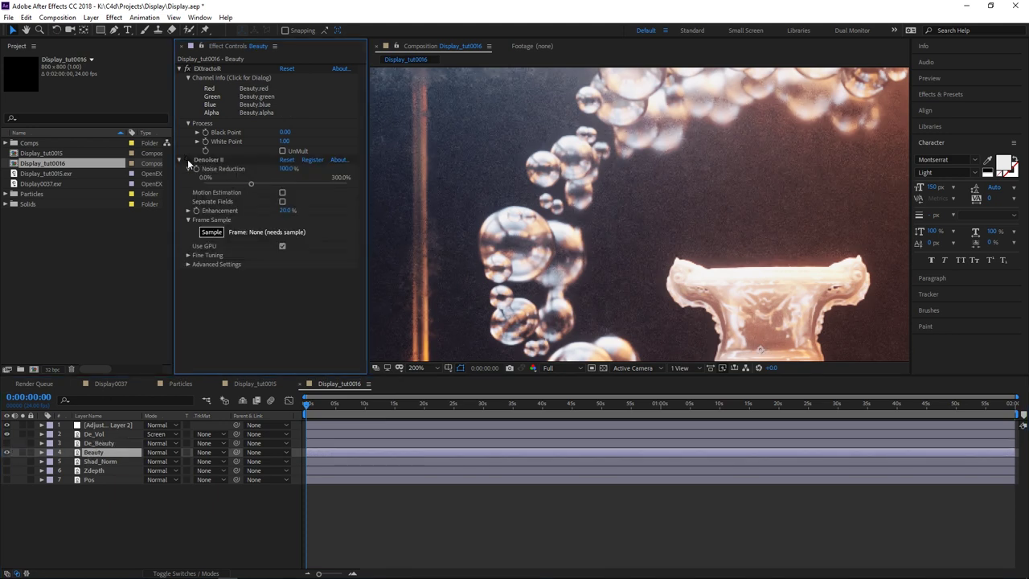
Step: Compare the graded composite with the De_Vol volume layer hidden and shown
{"action": "left_click", "coordinate": [98, 435]}
{"action": "left_click", "coordinate": [102, 426]}
{"action": "scroll", "coordinate": [536, 285], "scroll_direction": "down", "scroll_amount": 2}
{"action": "scroll", "coordinate": [536, 285], "scroll_direction": "up", "scroll_amount": 1}
{"action": "middle_click_drag", "start_coordinate": [536, 288], "coordinate": [472, 245]}
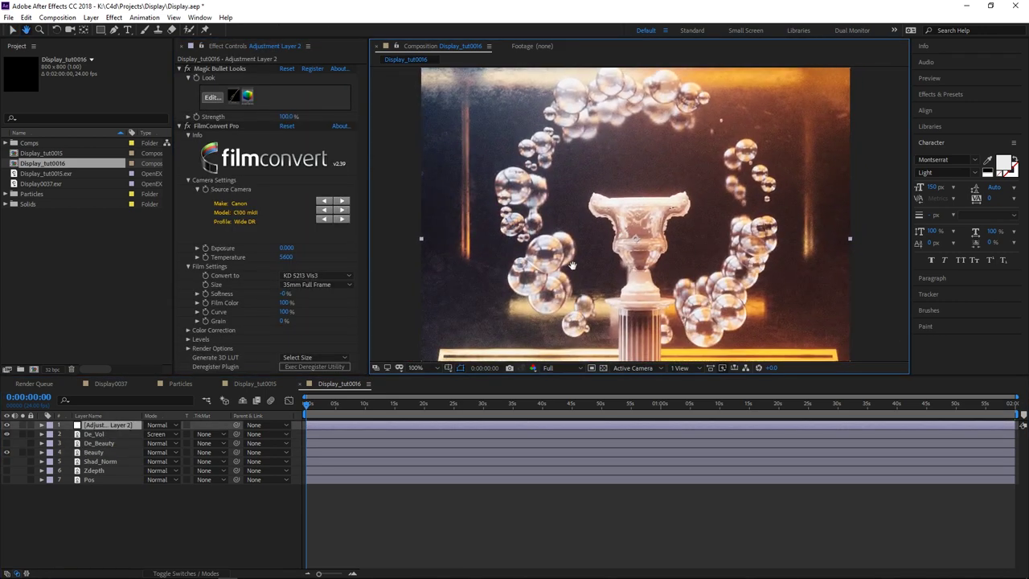
{"action": "left_click", "coordinate": [94, 434]}
{"action": "left_click", "coordinate": [7, 434]}
{"action": "left_click", "coordinate": [7, 434]}
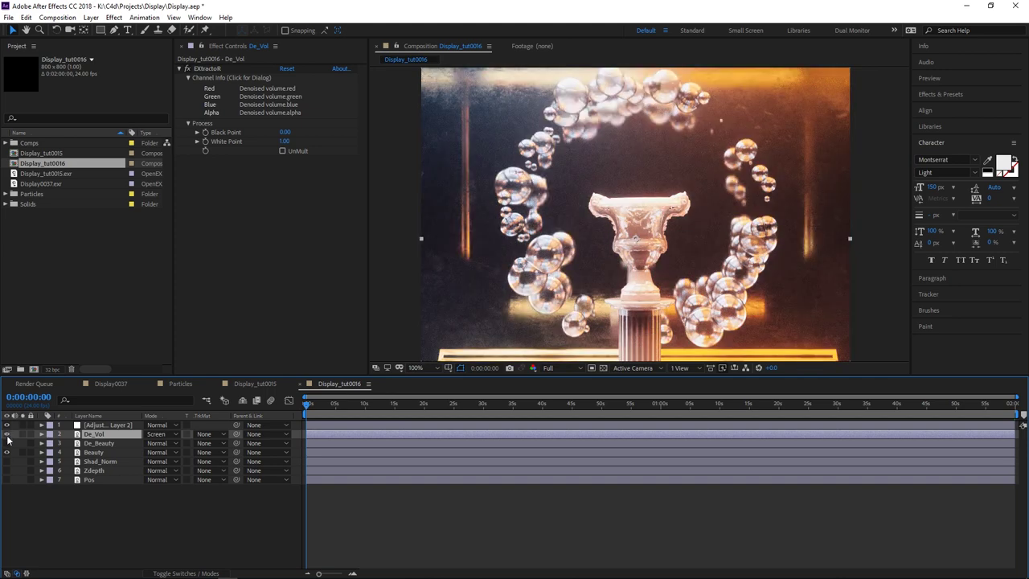
{"action": "left_click", "coordinate": [8, 434]}
{"action": "left_click", "coordinate": [8, 434]}
Step: Make the De_Beauty layer visible again above Beauty and check the whole graded frame
{"action": "left_click", "coordinate": [94, 453]}
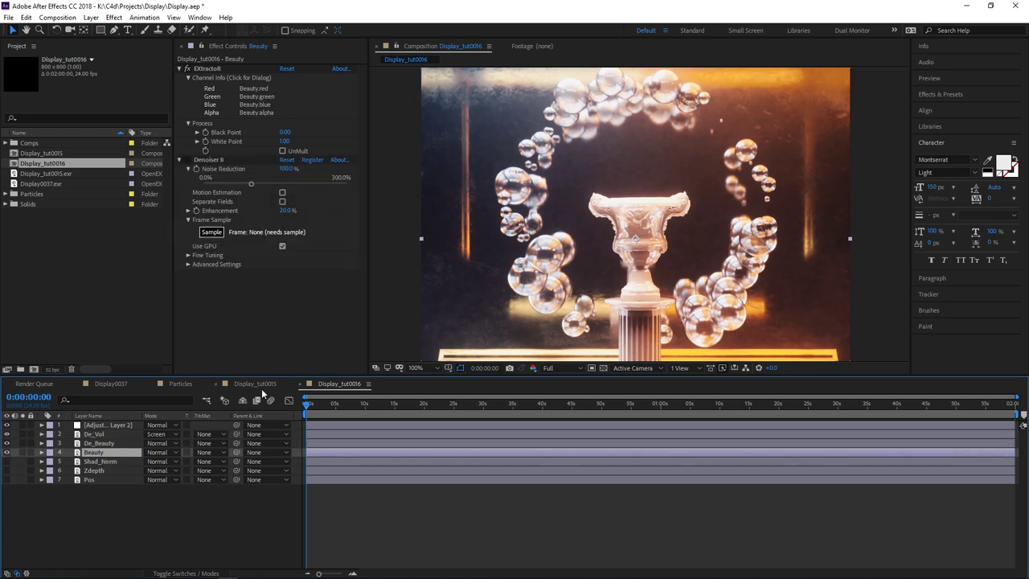
{"action": "left_click", "coordinate": [189, 161]}
{"action": "left_click", "coordinate": [10, 448]}
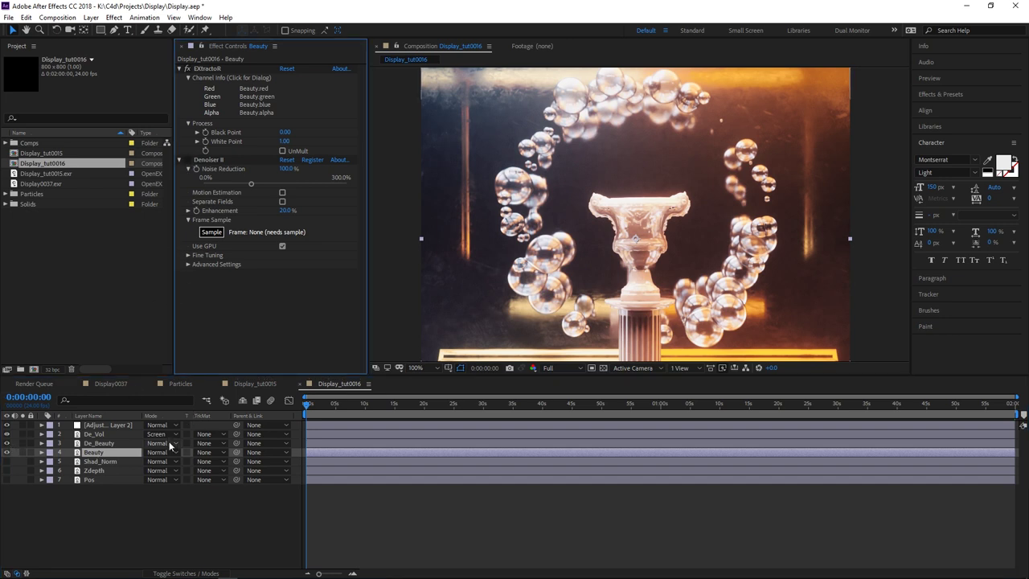
{"action": "left_click", "coordinate": [111, 435]}
{"action": "left_click", "coordinate": [111, 426]}
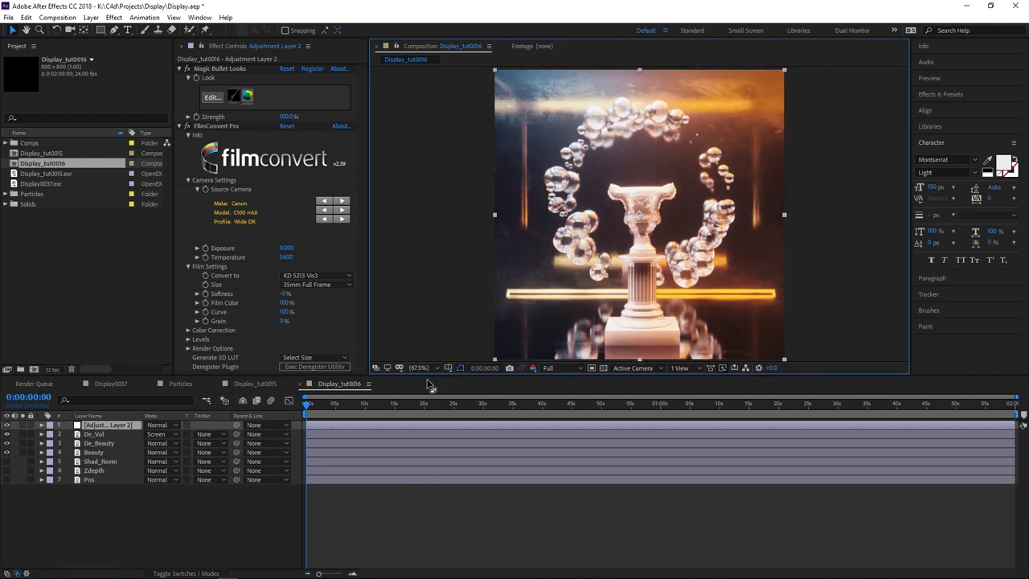
{"action": "left_click", "coordinate": [231, 523]}
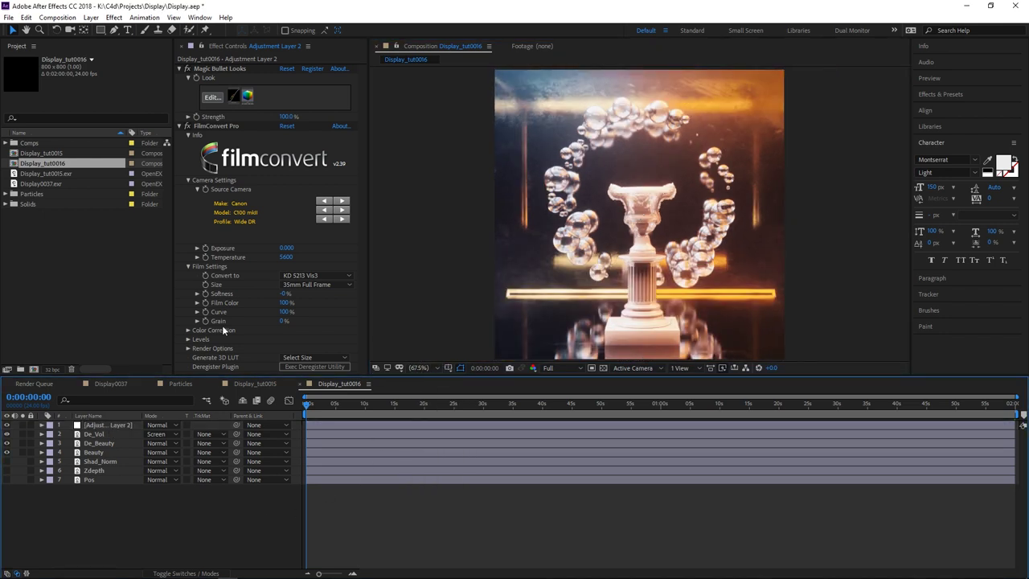
Step: Add a Diffusion tool to the Matte stage of the Magic Bullet Looks chain, set its size to 49.90% and apply the look
{"action": "left_click", "coordinate": [210, 97]}
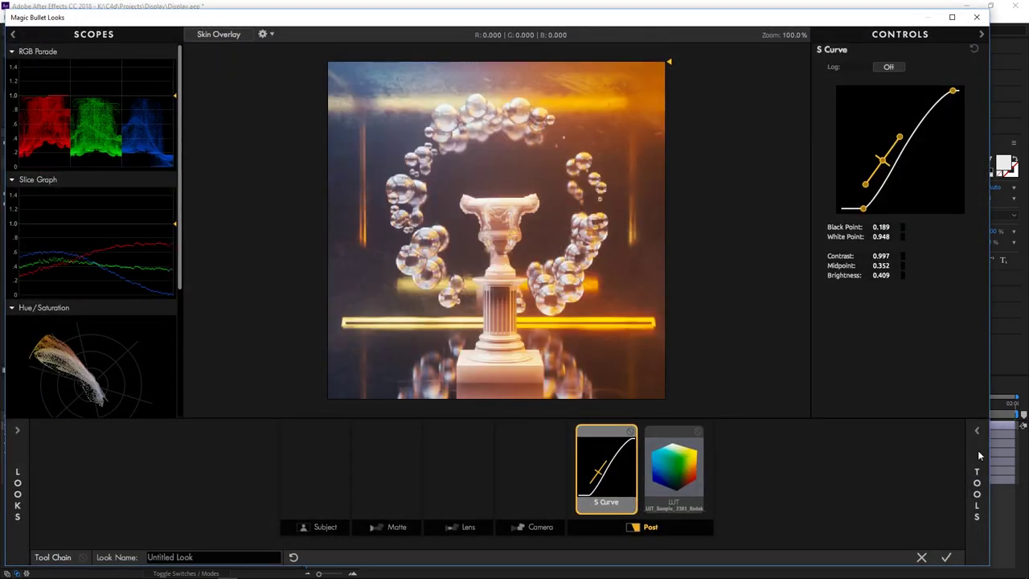
{"action": "left_click", "coordinate": [977, 450]}
{"action": "left_click", "coordinate": [764, 409]}
{"action": "double_click", "coordinate": [781, 378]}
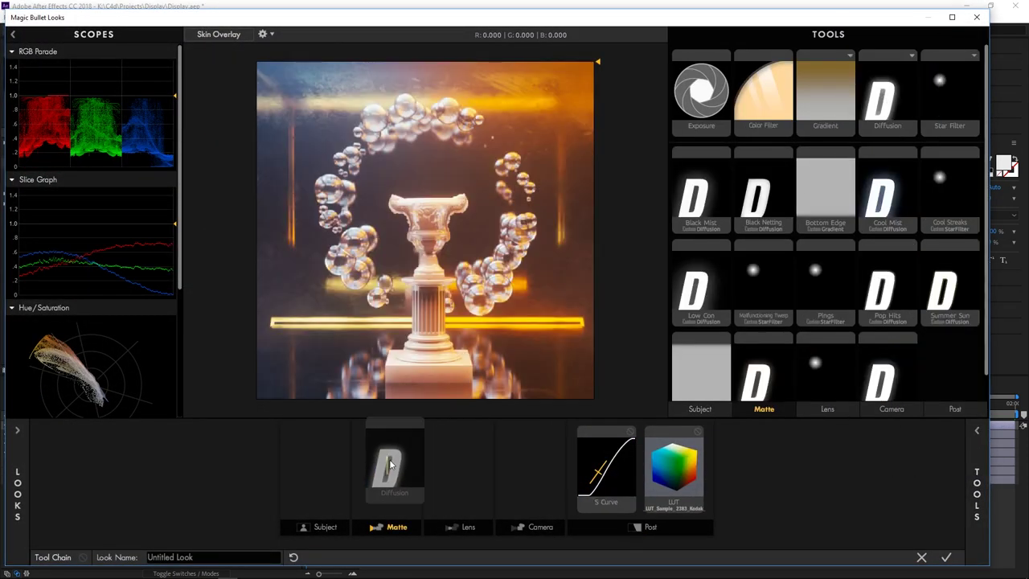
{"action": "mouse_move", "coordinate": [920, 66]}
{"action": "left_mouse_down"}
{"action": "mouse_move", "coordinate": [884, 66]}
{"action": "mouse_move", "coordinate": [934, 76]}
{"action": "mouse_move", "coordinate": [921, 76]}
{"action": "left_mouse_up"}
{"action": "left_click_drag", "start_coordinate": [919, 66], "coordinate": [971, 66]}
{"action": "left_click", "coordinate": [946, 557]}
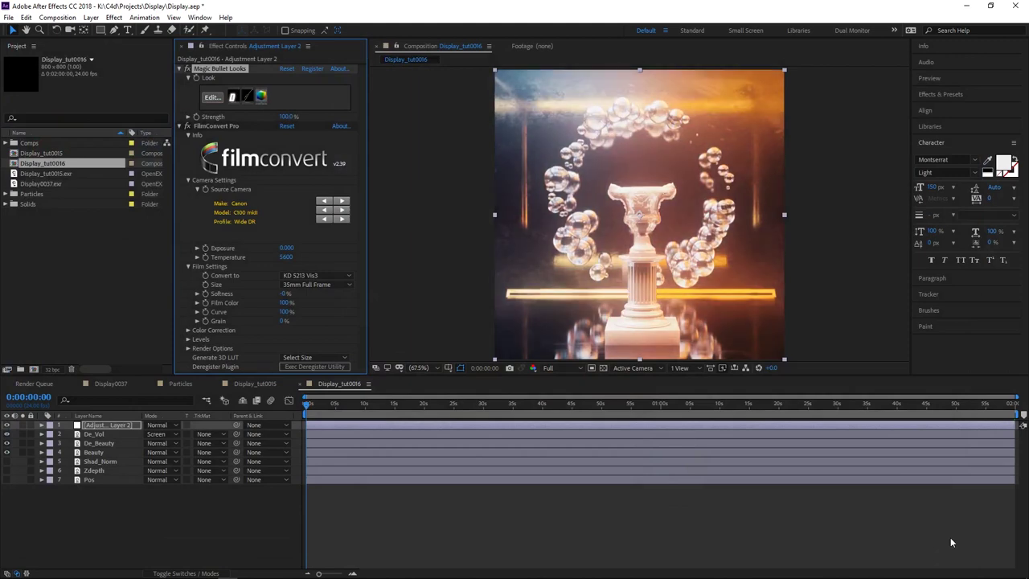
{"action": "left_click", "coordinate": [221, 555]}
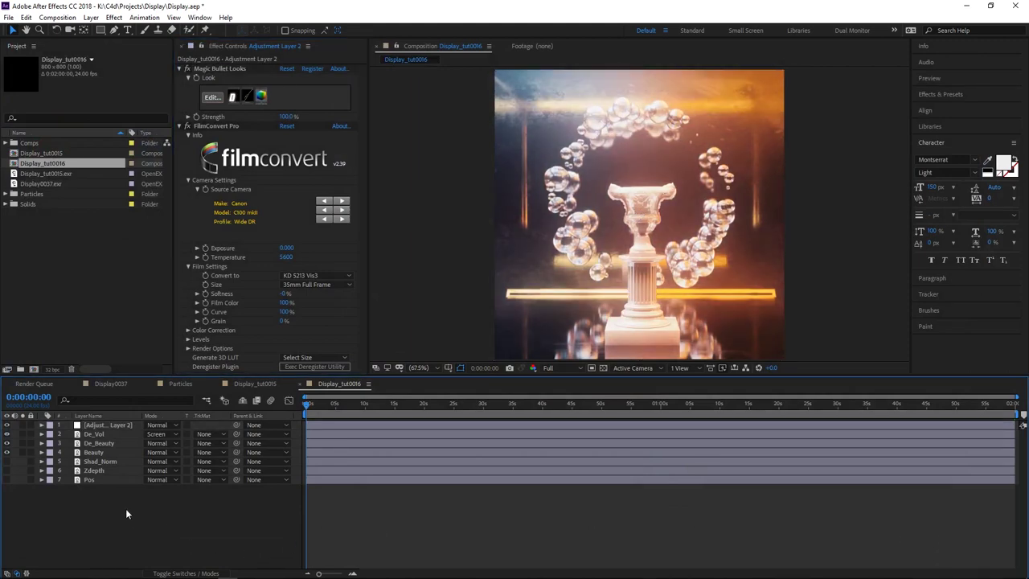
Step: Reopen the Magic Bullet look, set the Diffusion grade to 1.25 and apply it
{"action": "left_click", "coordinate": [211, 98]}
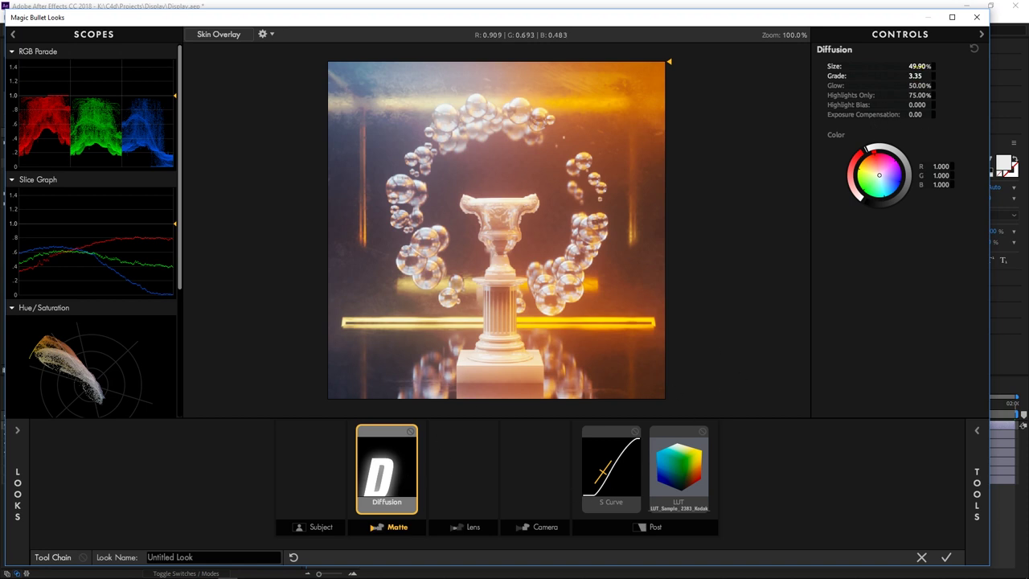
{"action": "left_click_drag", "start_coordinate": [915, 76], "coordinate": [883, 76]}
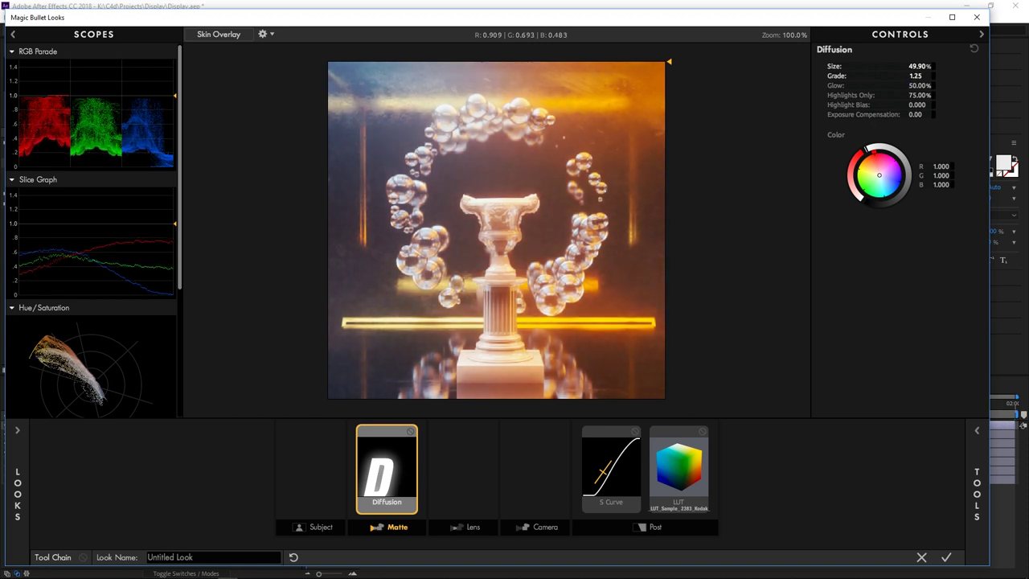
{"action": "left_click", "coordinate": [946, 557]}
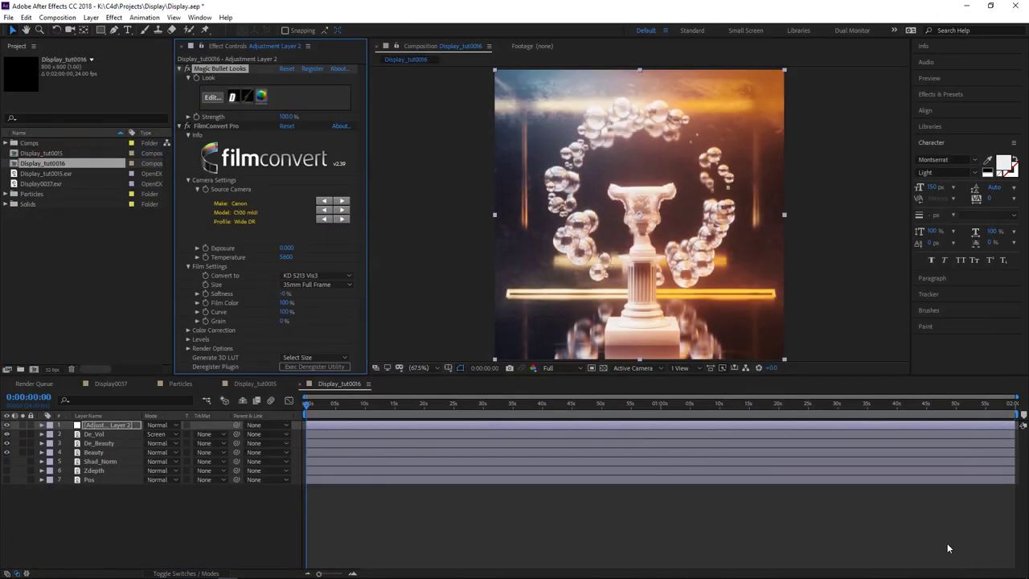
{"action": "left_click", "coordinate": [191, 555]}
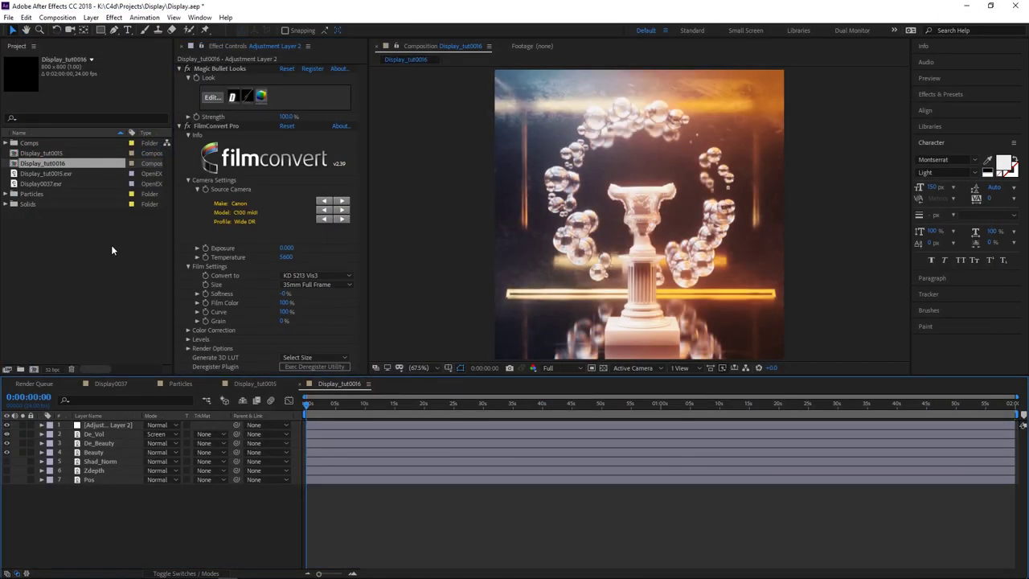
Step: Browse the clips in the Particles footage folder and scrub through Particles_09.mp4 to preview it
{"action": "left_click", "coordinate": [6, 194]}
{"action": "left_click", "coordinate": [36, 196]}
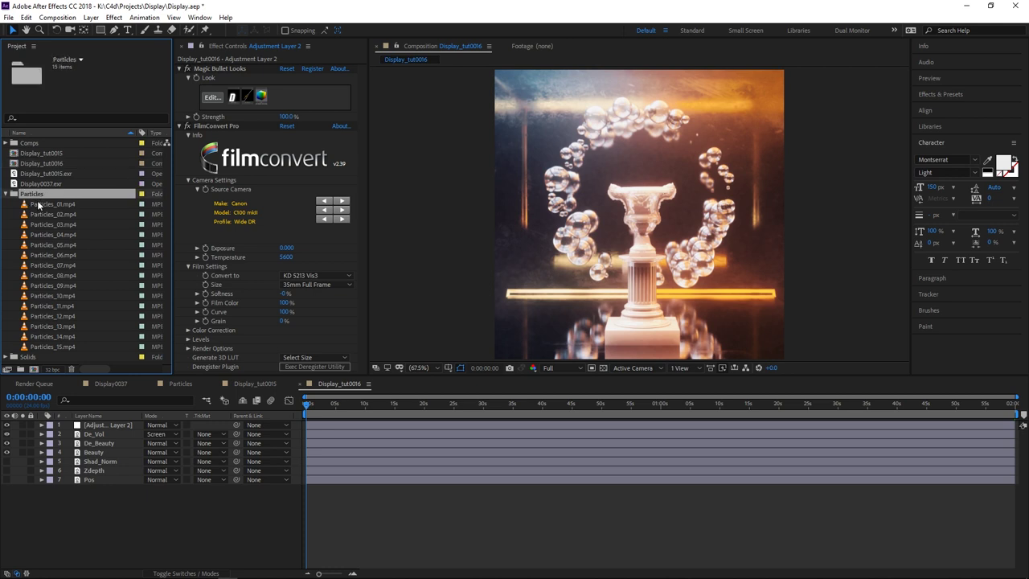
{"action": "left_click", "coordinate": [38, 205]}
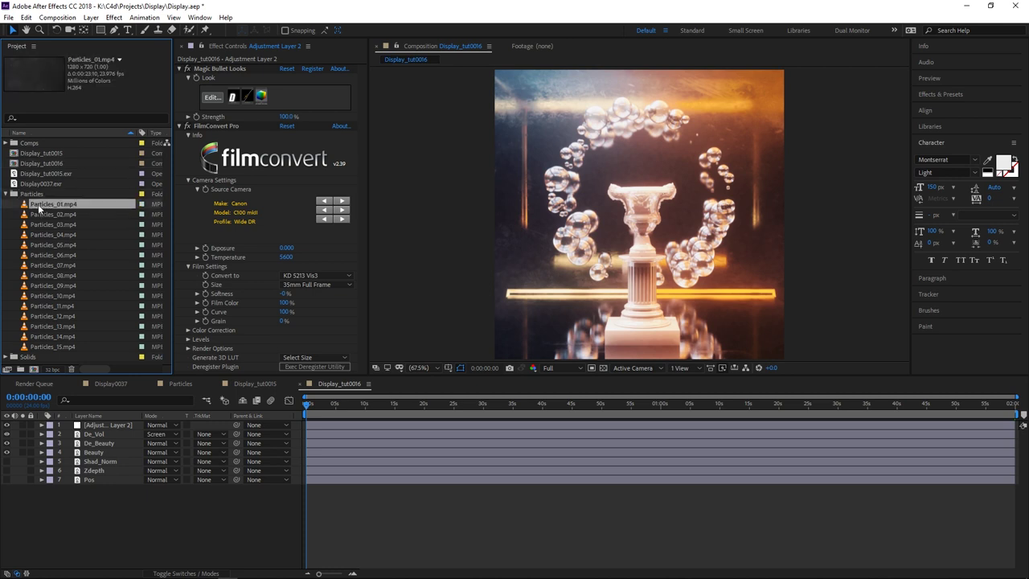
{"action": "left_click", "coordinate": [56, 225]}
{"action": "left_click", "coordinate": [53, 235]}
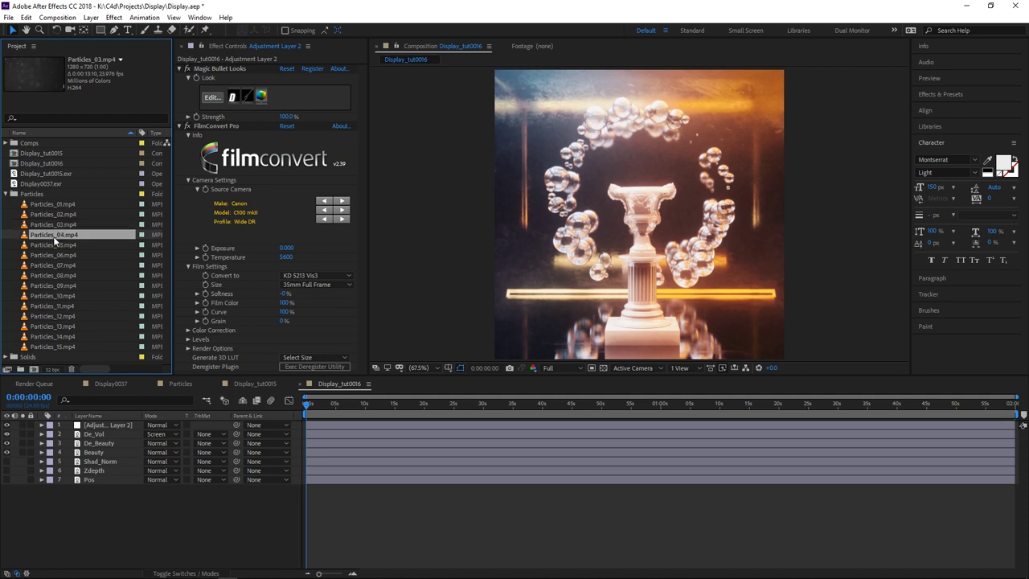
{"action": "left_click", "coordinate": [54, 255]}
{"action": "left_click", "coordinate": [70, 286]}
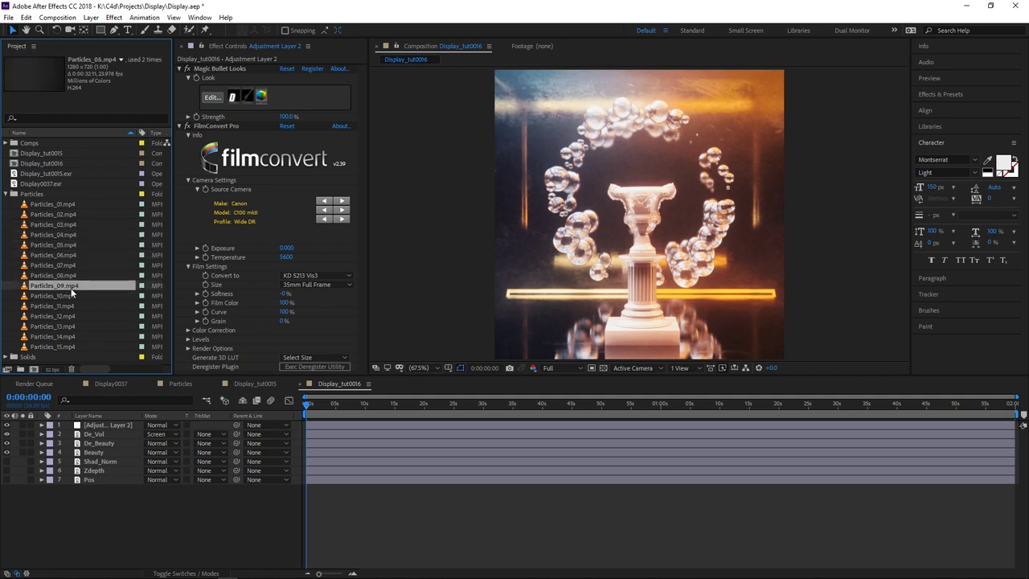
{"action": "double_click", "coordinate": [70, 290]}
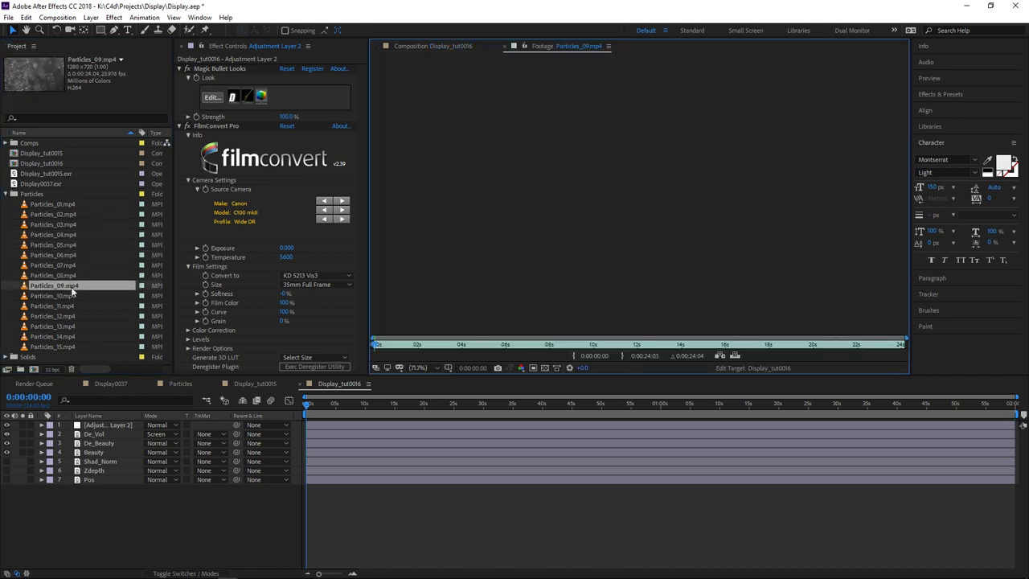
{"action": "left_click_drag", "start_coordinate": [378, 345], "coordinate": [655, 353]}
{"action": "left_click", "coordinate": [57, 295]}
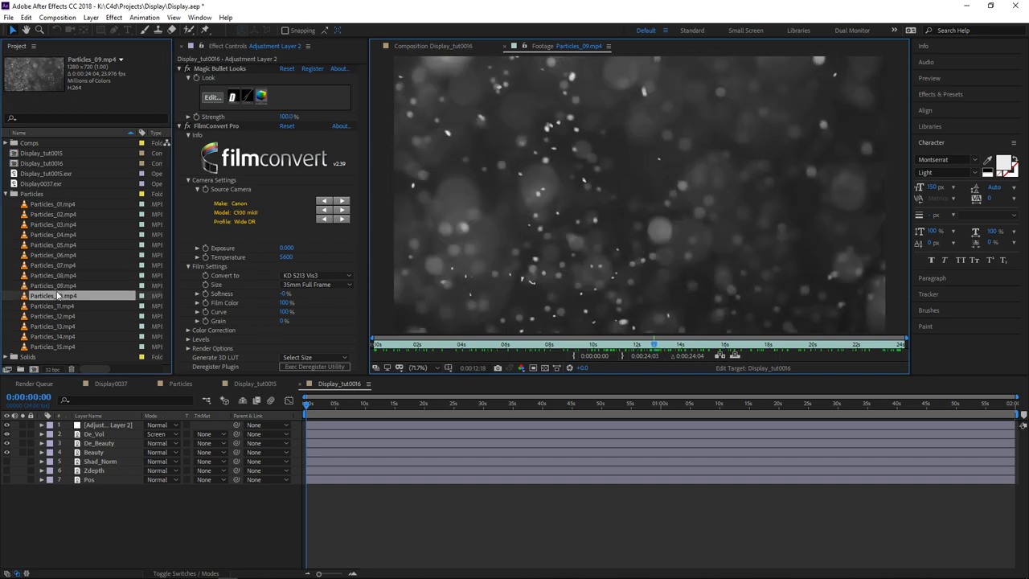
{"action": "left_click", "coordinate": [50, 306]}
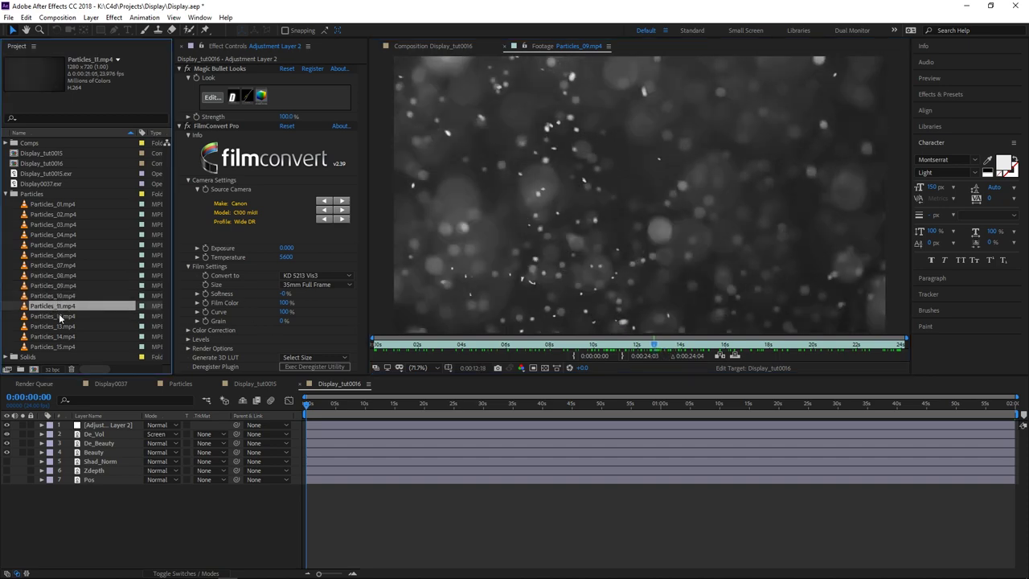
Step: Examine how the Particles precomp is layered in Display0037 and which effects its lower Particles_06.mp4 layer uses
{"action": "left_click", "coordinate": [181, 383]}
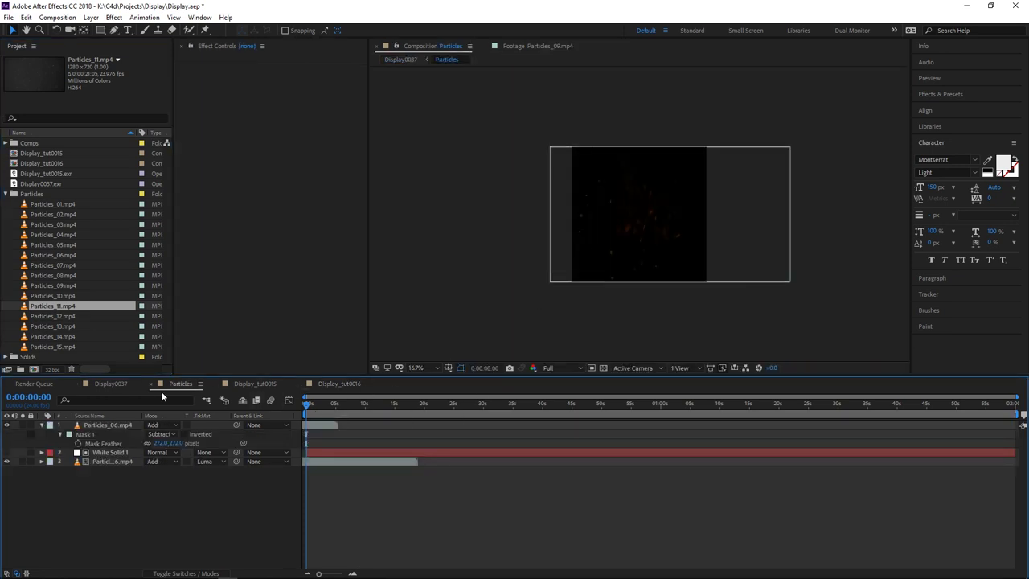
{"action": "left_click", "coordinate": [107, 383]}
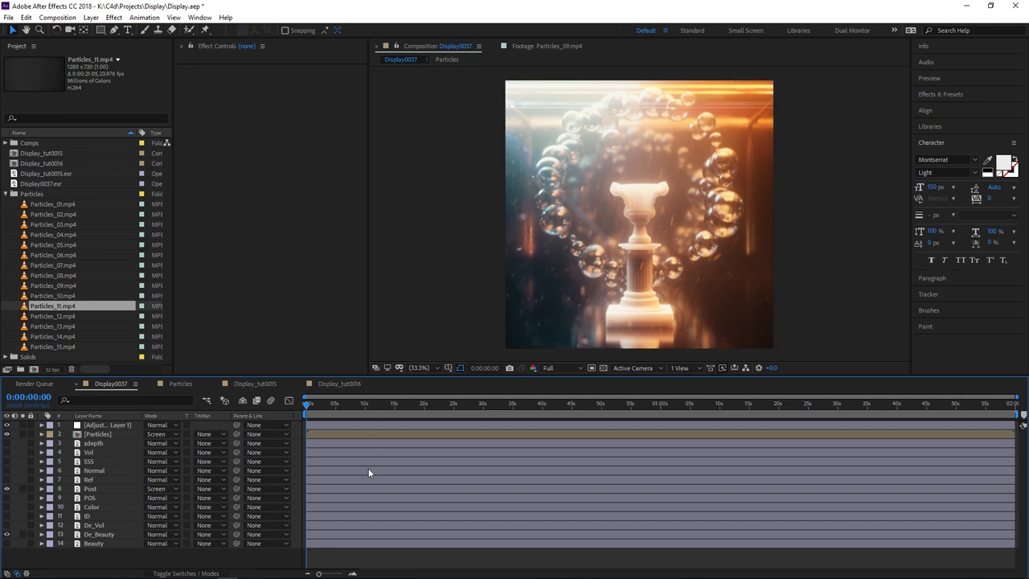
{"action": "left_click", "coordinate": [98, 434]}
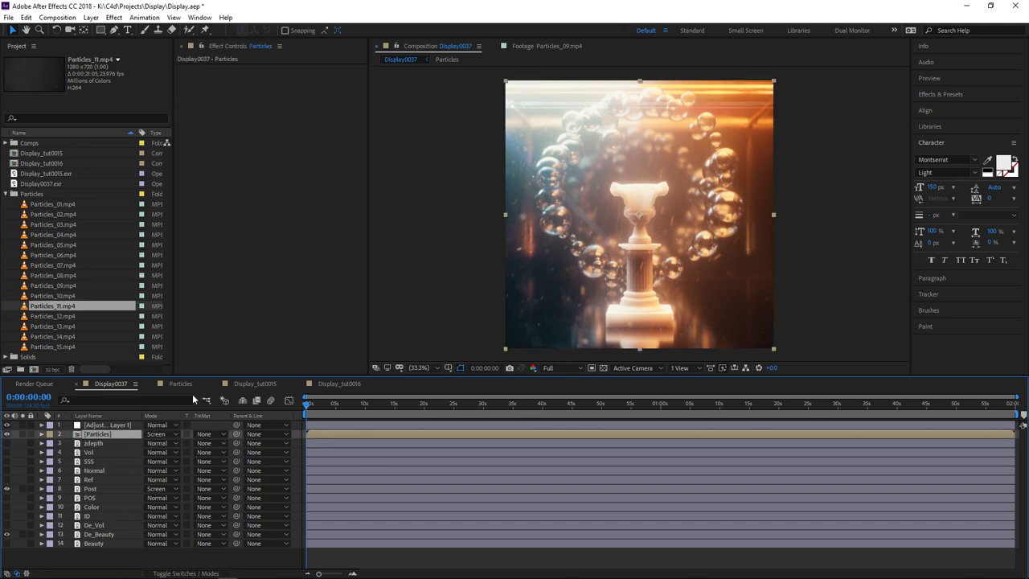
{"action": "double_click", "coordinate": [101, 434]}
{"action": "left_click", "coordinate": [117, 461]}
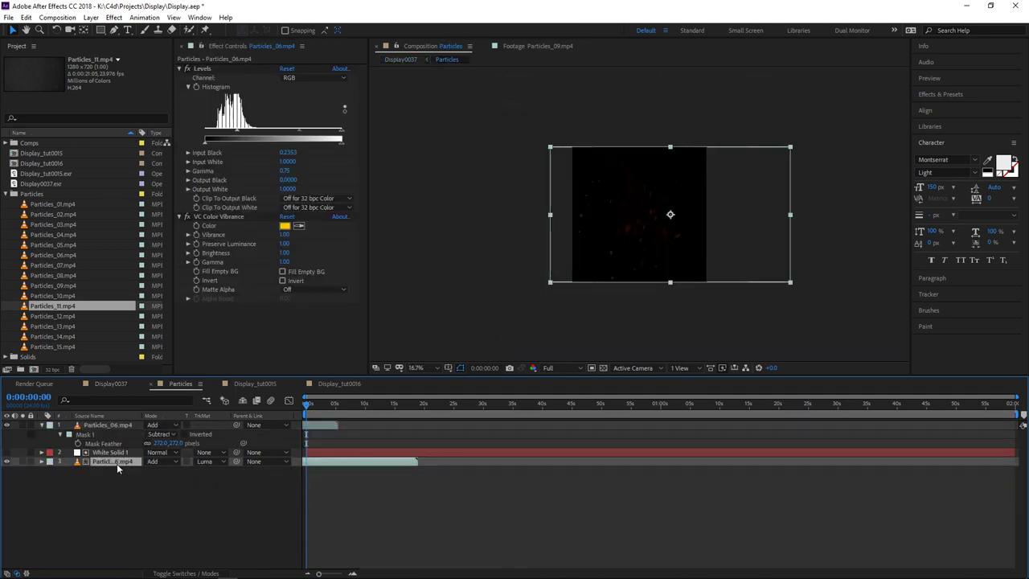
Step: Add Particles_06.mp4 to the Display_tut0016 composition as the topmost layer
{"action": "left_click", "coordinate": [339, 383]}
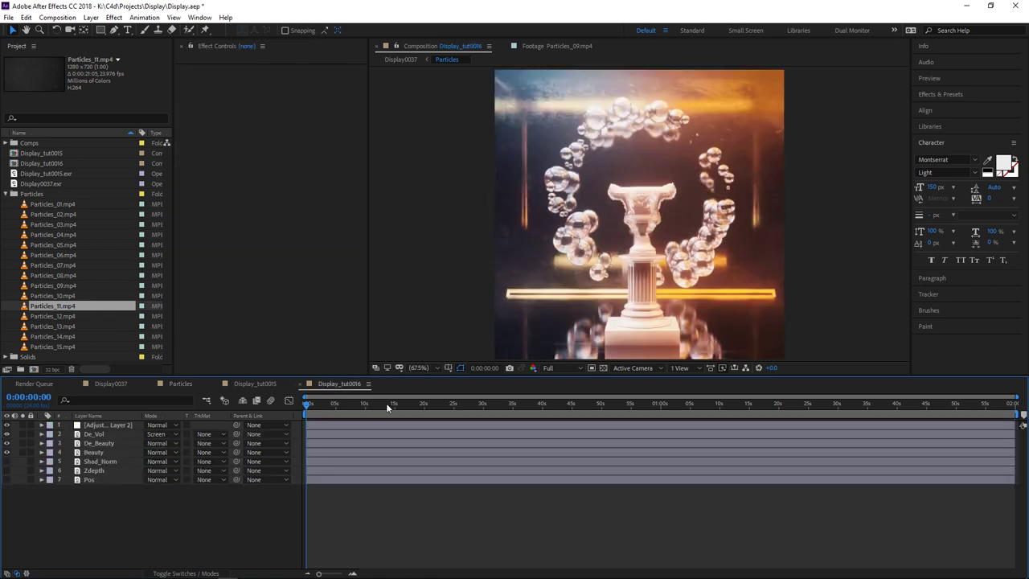
{"action": "left_click", "coordinate": [72, 255]}
{"action": "left_click_drag", "start_coordinate": [66, 257], "coordinate": [96, 424]}
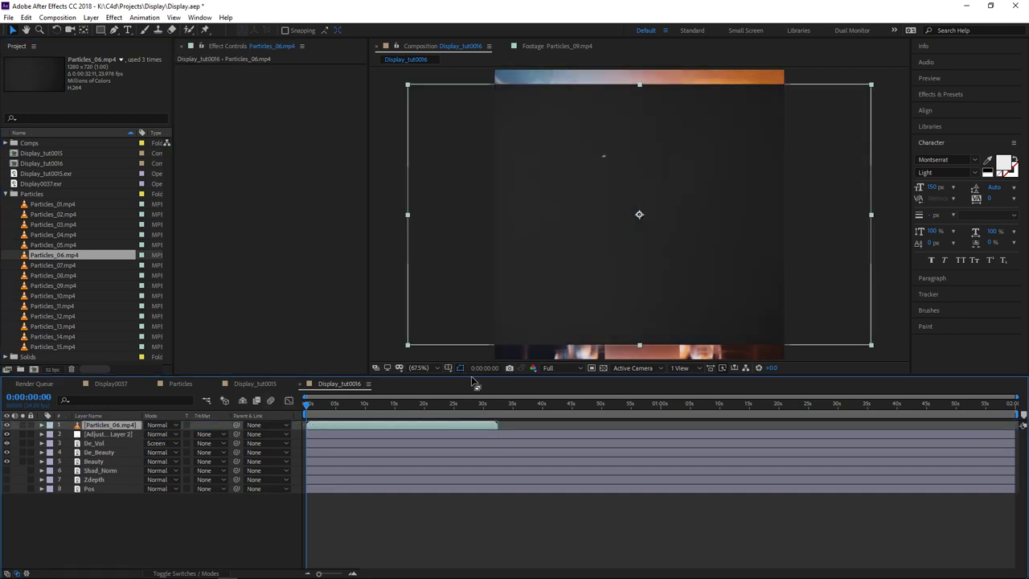
Step: Scale the Particles_06.mp4 layer to 116% and shift it earlier in time so it ends just before 20 seconds
{"action": "key", "text": "s"}
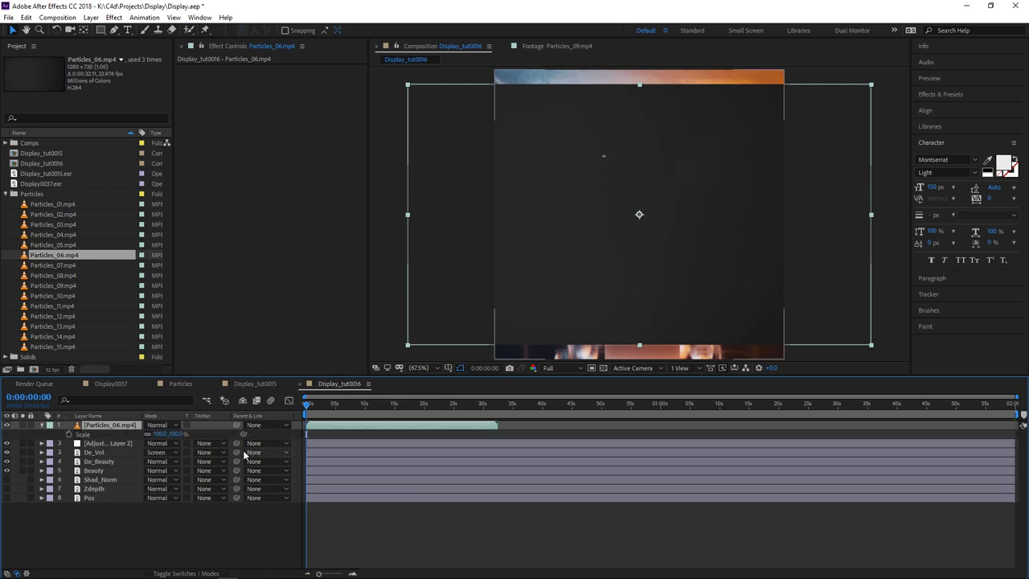
{"action": "left_click_drag", "start_coordinate": [170, 436], "coordinate": [336, 427]}
{"action": "left_click_drag", "start_coordinate": [399, 435], "coordinate": [382, 429]}
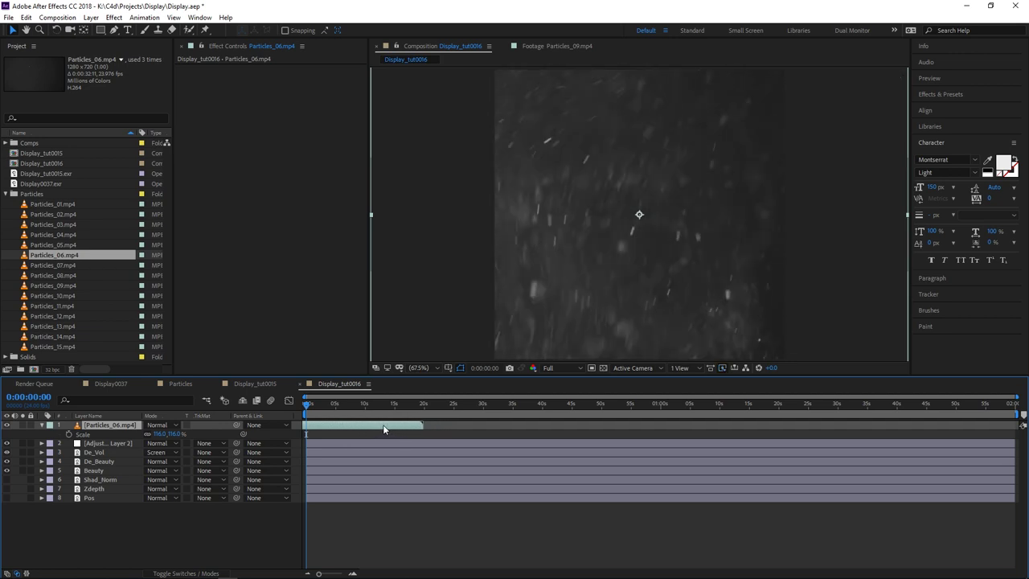
{"action": "left_click_drag", "start_coordinate": [393, 428], "coordinate": [392, 428]}
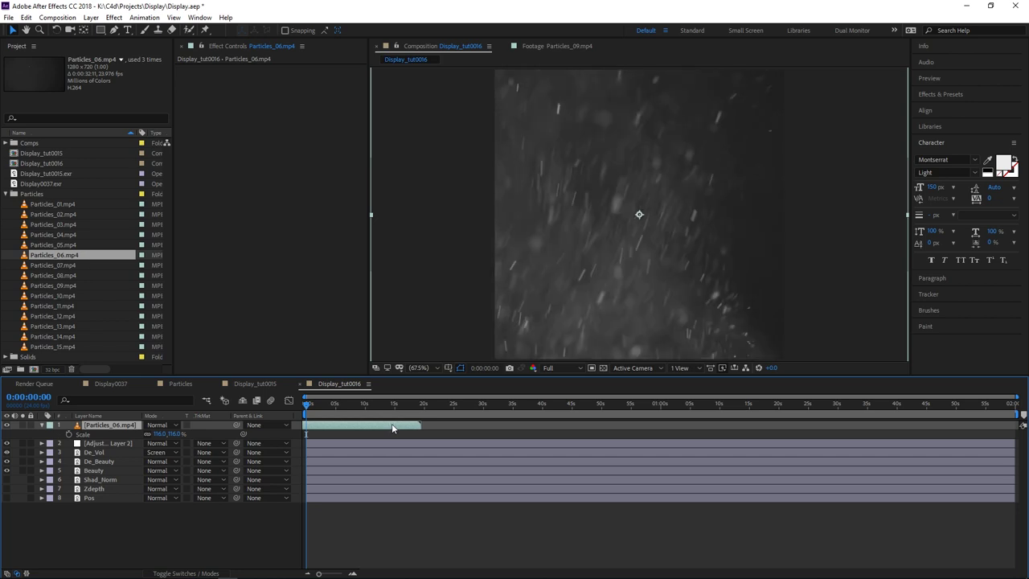
Step: Pre-compose the Particles_06.mp4 layer into a new composition named Particles_tut
{"action": "key", "text": "ctrl+shift+c"}
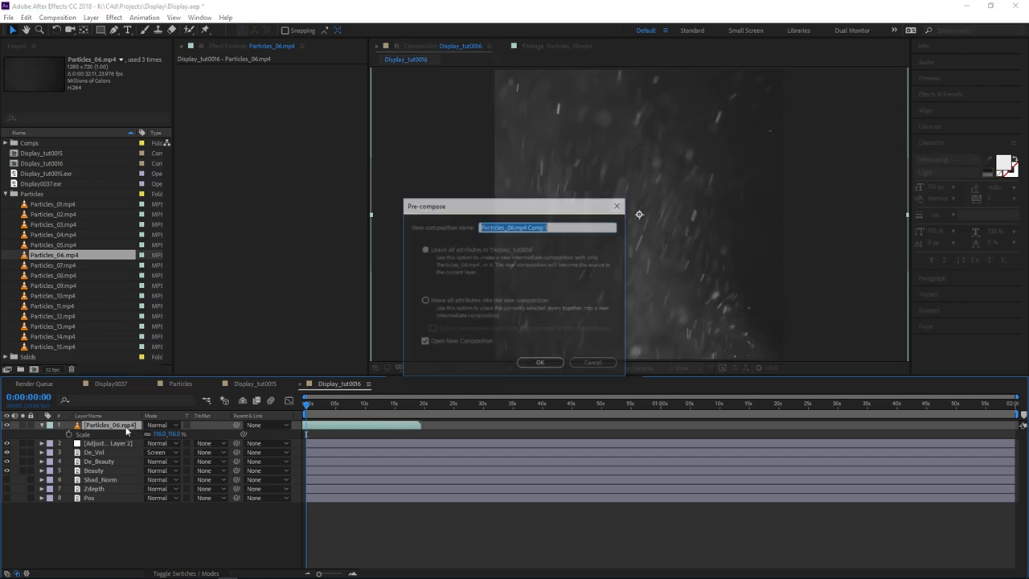
{"action": "type", "text": "Partic"}
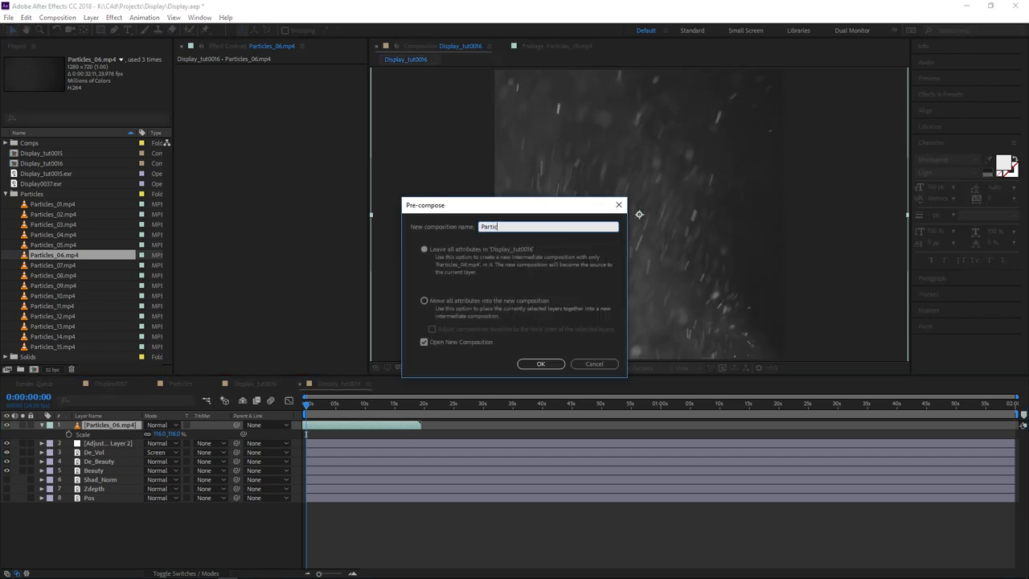
{"action": "type", "text": "les_tut"}
{"action": "key", "text": "Return"}
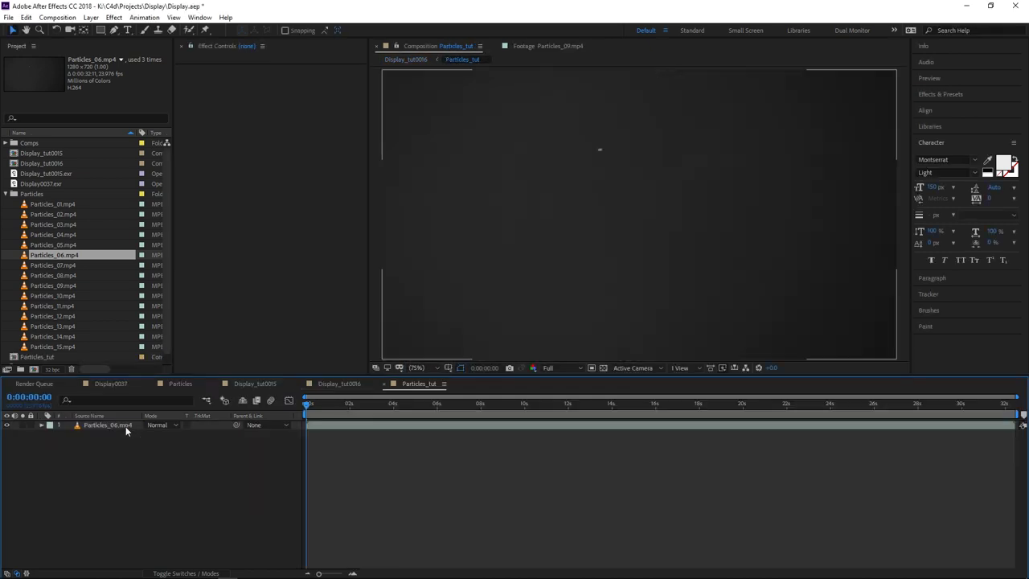
Step: Apply a Levels effect to Particles_06.mp4 inside Particles_tut and raise Input Black to 0.1098
{"action": "left_click", "coordinate": [102, 425]}
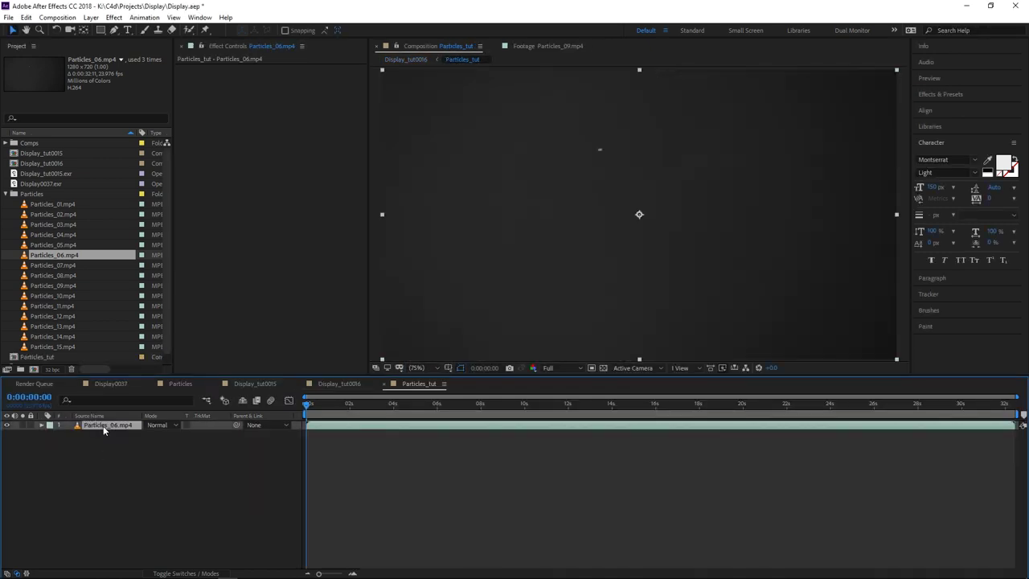
{"action": "key", "text": "ctrl+space"}
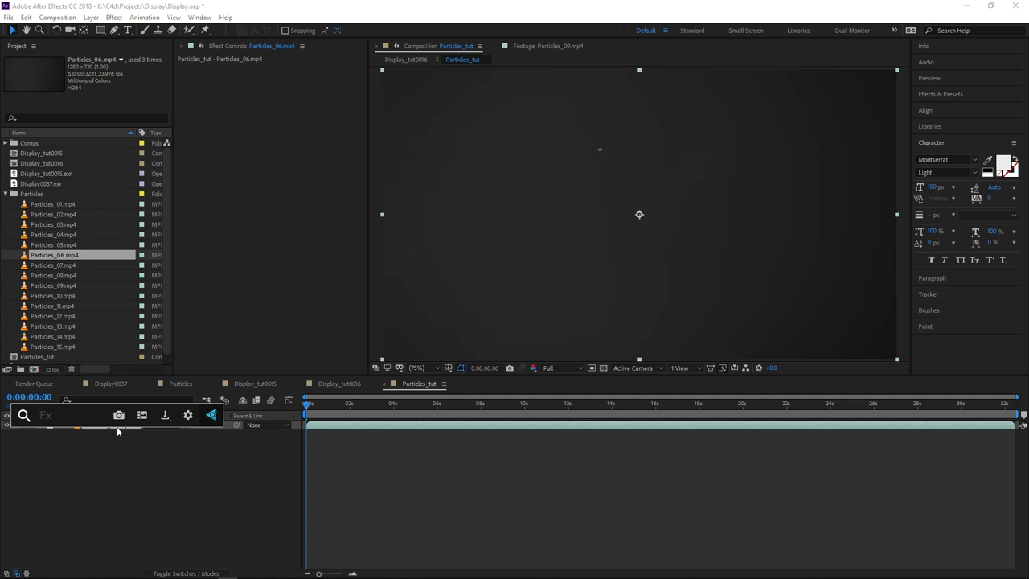
{"action": "type", "text": "lev"}
{"action": "key", "text": "Return"}
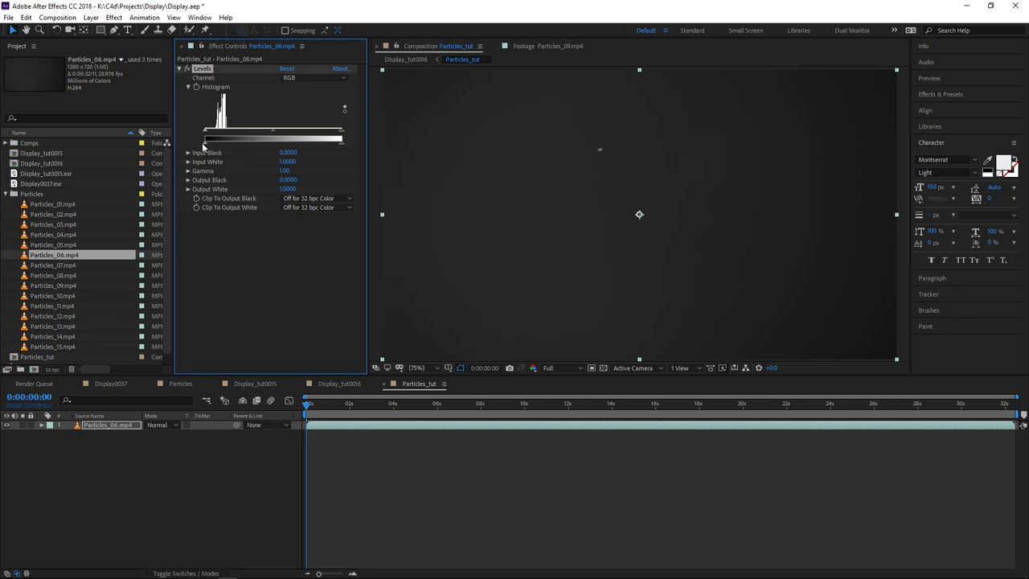
{"action": "left_click_drag", "start_coordinate": [206, 131], "coordinate": [219, 133]}
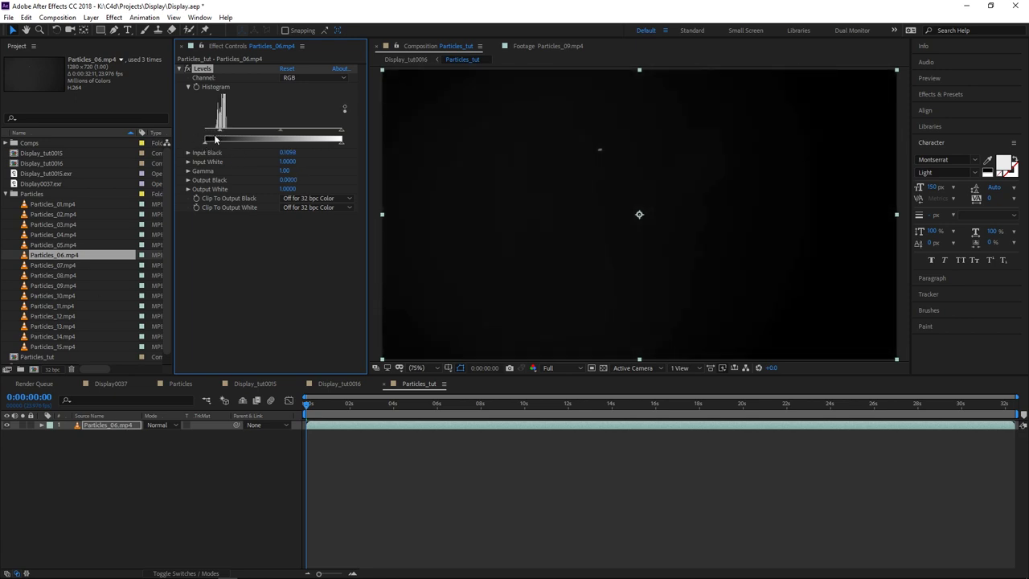
Step: Return to Display_tut0016 and close the Display0037, Particles and Display_tut0015 timelines
{"action": "left_click", "coordinate": [346, 384]}
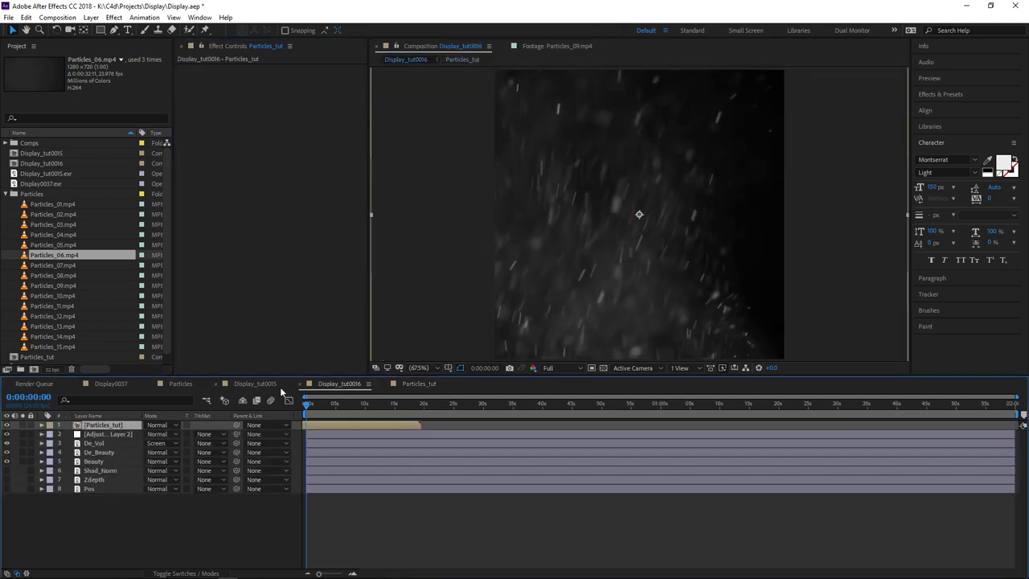
{"action": "left_click", "coordinate": [76, 384]}
{"action": "left_click", "coordinate": [76, 384]}
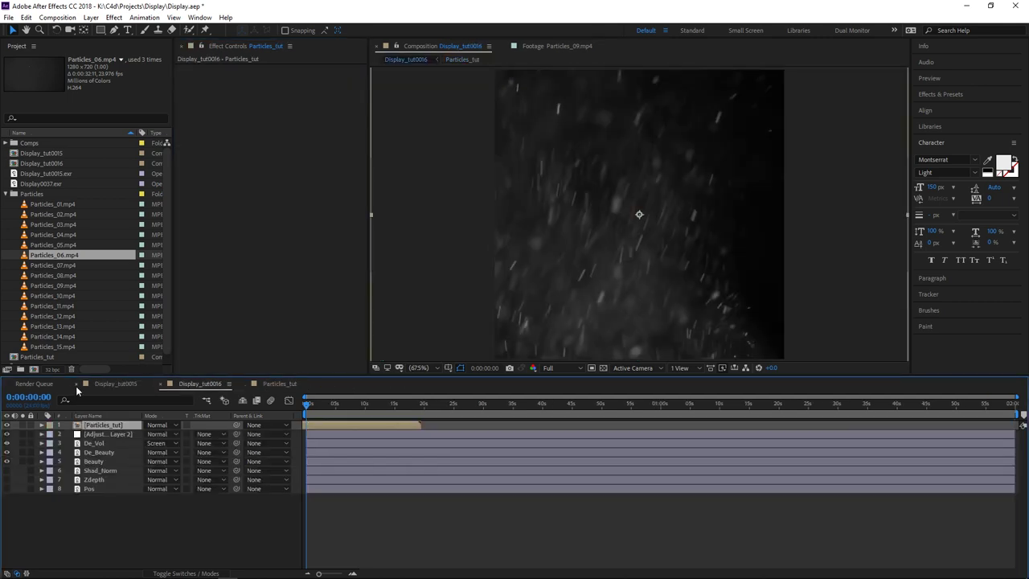
{"action": "left_click", "coordinate": [98, 384]}
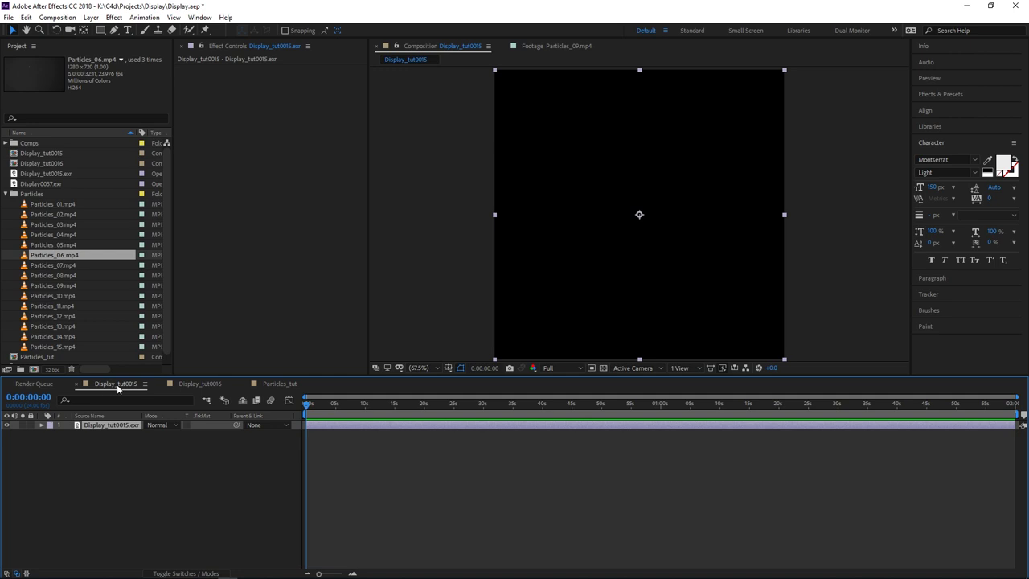
{"action": "left_click", "coordinate": [201, 385]}
{"action": "left_click", "coordinate": [76, 384]}
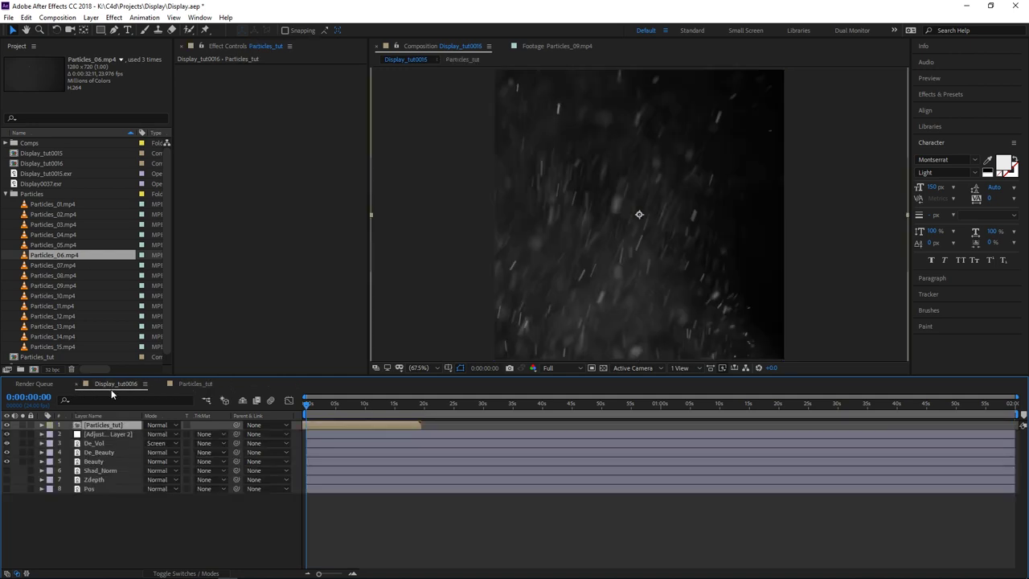
Step: Set the blending mode of the Particles_tut layer to Add
{"action": "left_click", "coordinate": [155, 425]}
{"action": "left_click", "coordinate": [235, 246]}
{"action": "left_click", "coordinate": [175, 428]}
{"action": "left_click", "coordinate": [205, 225]}
Step: Raise Input Black in the Levels effect on Particles_06.mp4 to 0.1137 and view the result in Display_tut0016
{"action": "left_click", "coordinate": [193, 385]}
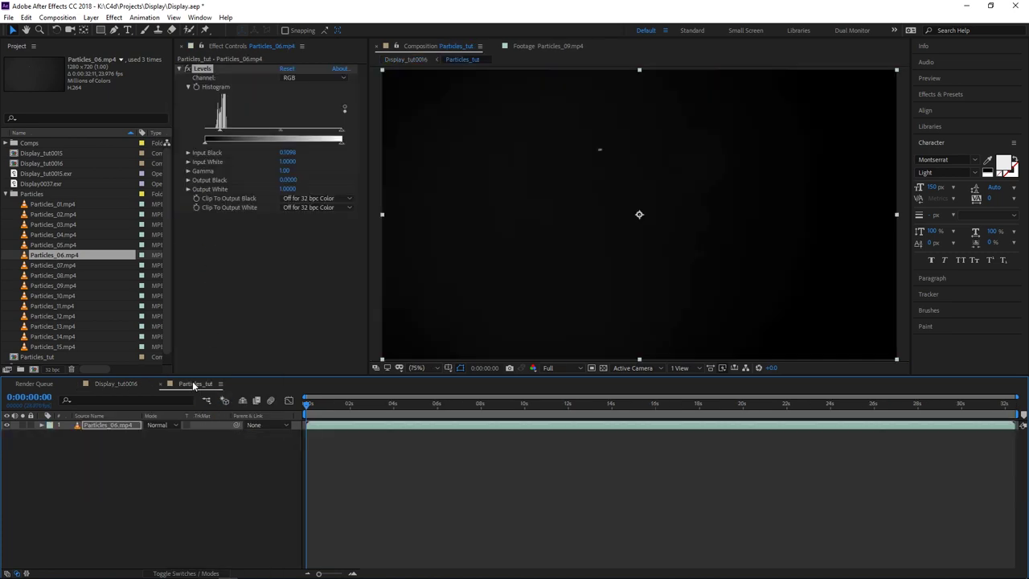
{"action": "left_click", "coordinate": [132, 423]}
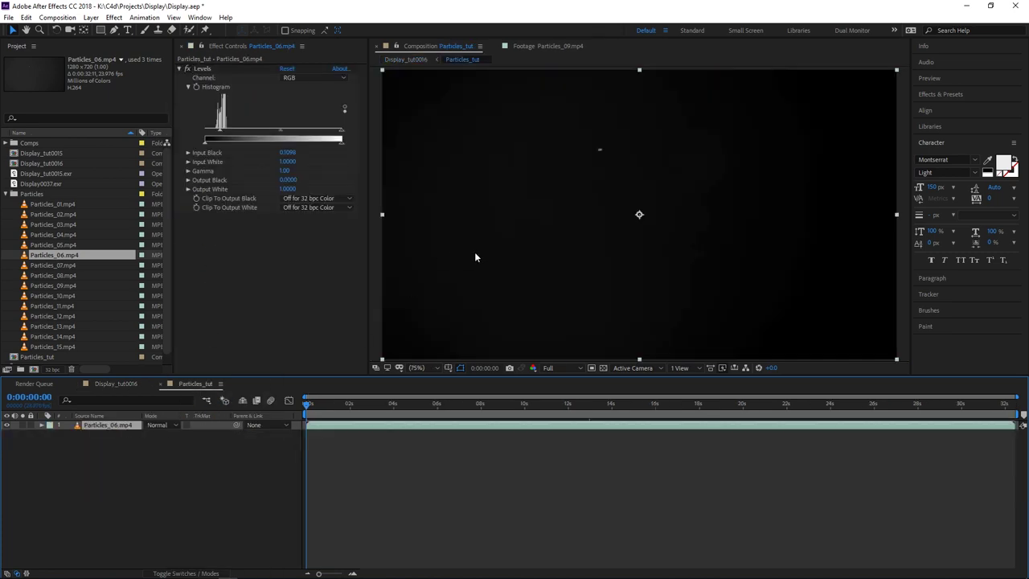
{"action": "mouse_move", "coordinate": [219, 137]}
{"action": "left_mouse_down"}
{"action": "mouse_move", "coordinate": [231, 133]}
{"action": "mouse_move", "coordinate": [220, 135]}
{"action": "left_mouse_up"}
{"action": "left_click", "coordinate": [129, 384]}
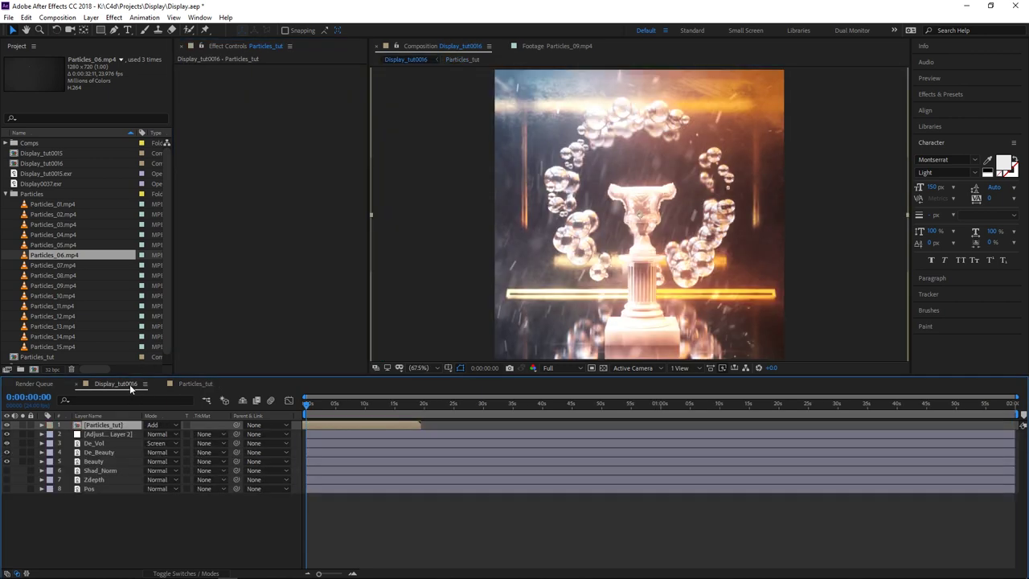
Step: Shift Particles_06.mp4 earlier inside Particles_tut so the clip ends at about 20 seconds
{"action": "left_click", "coordinate": [193, 384]}
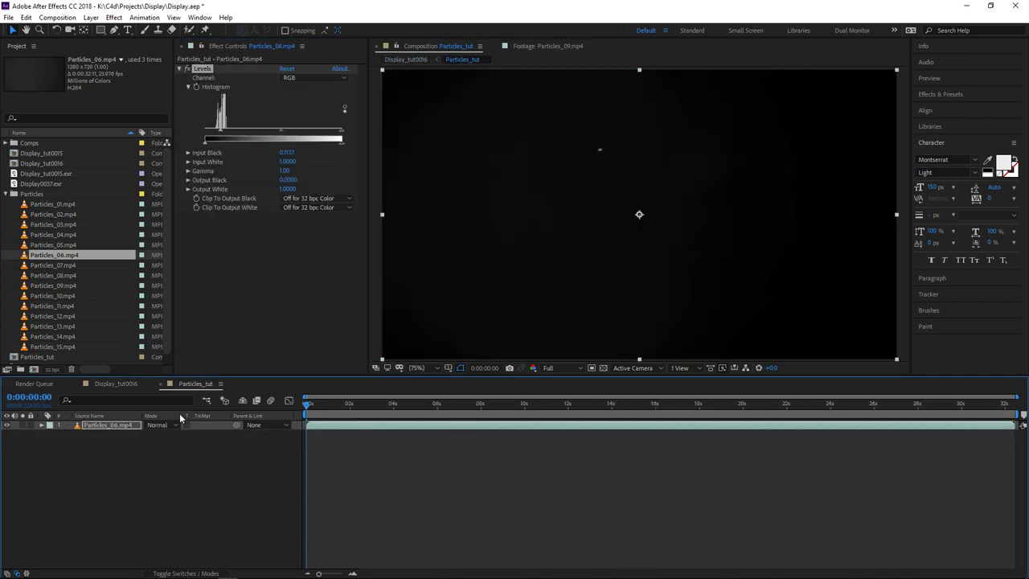
{"action": "left_click", "coordinate": [126, 427]}
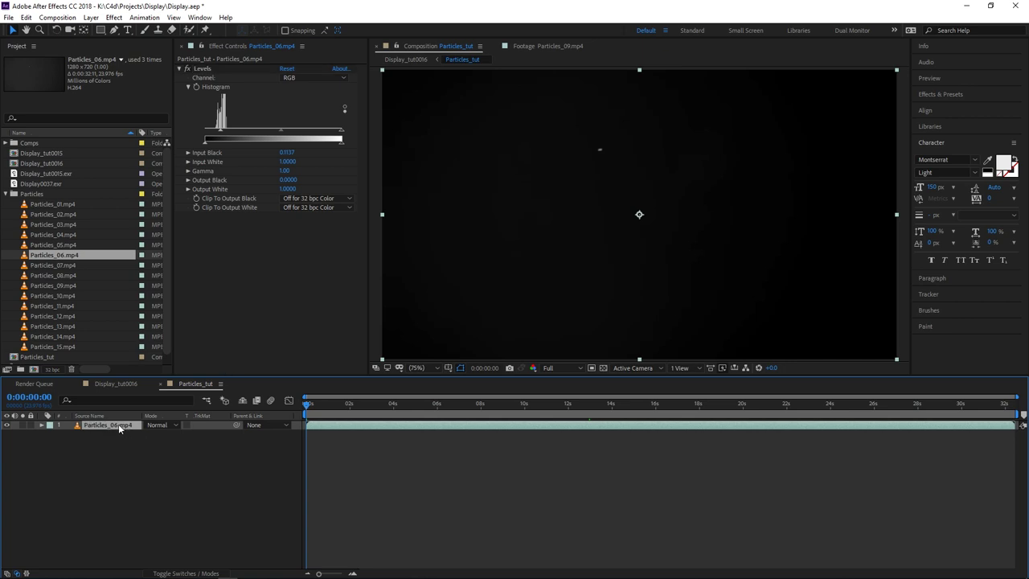
{"action": "left_click_drag", "start_coordinate": [475, 429], "coordinate": [211, 425]}
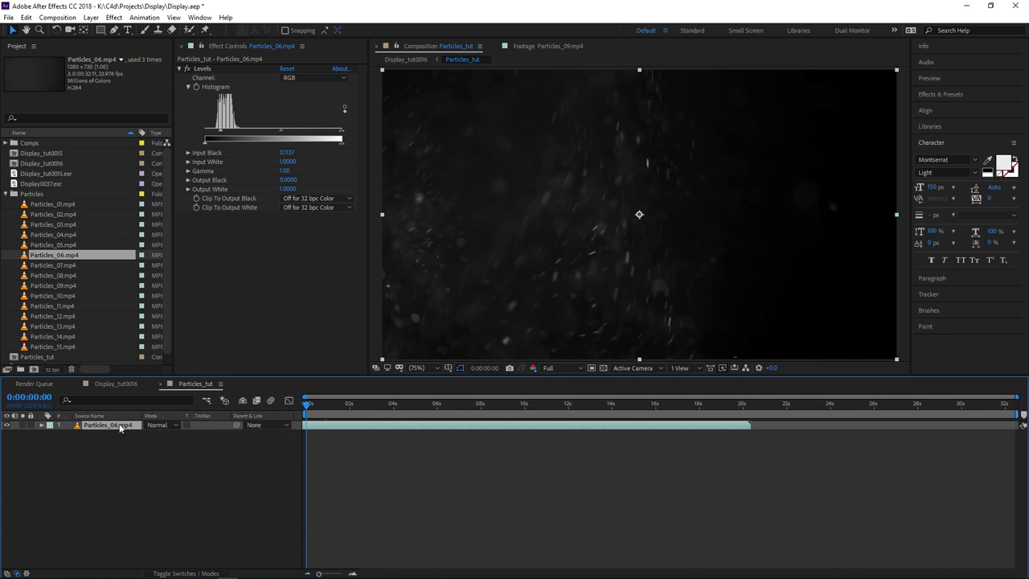
Step: Apply VC Color Vibrance to Particles_06.mp4 and set its color to a soft orange, about ED903D
{"action": "key", "text": "ctrl+space"}
{"action": "type", "text": "vib"}
{"action": "key", "text": "Down"}
{"action": "key", "text": "Return"}
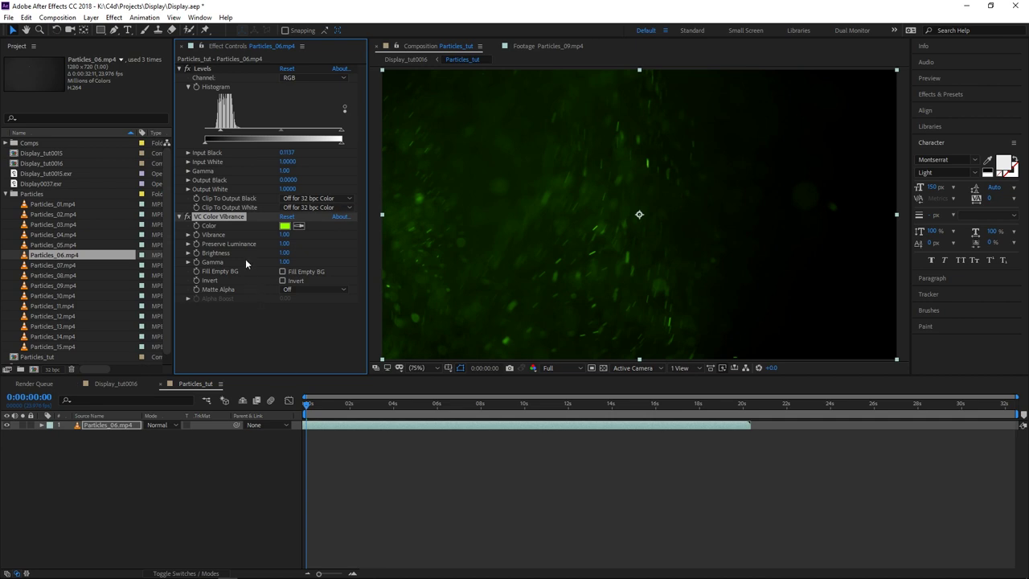
{"action": "left_click", "coordinate": [287, 226]}
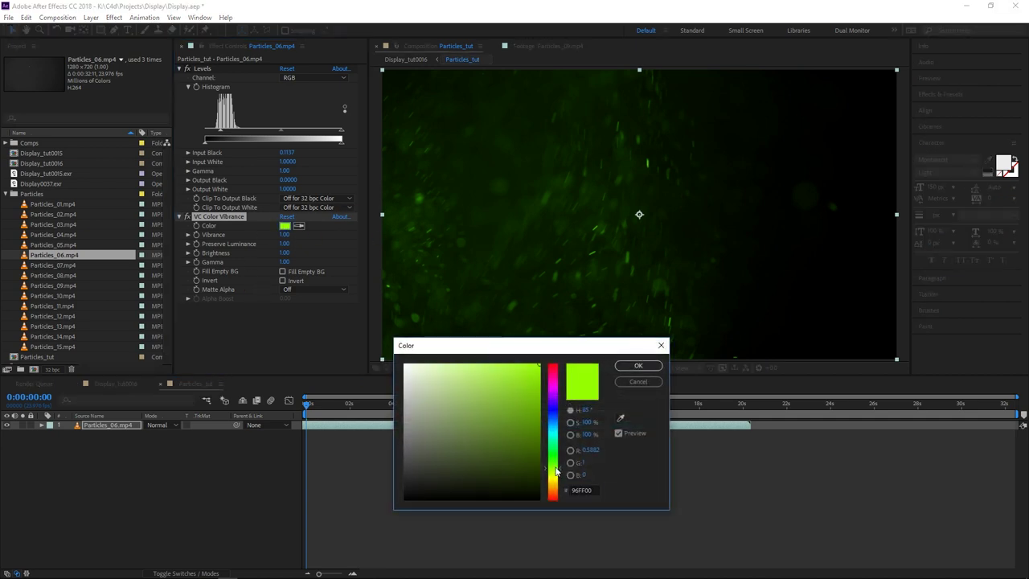
{"action": "left_click_drag", "start_coordinate": [555, 473], "coordinate": [556, 491]}
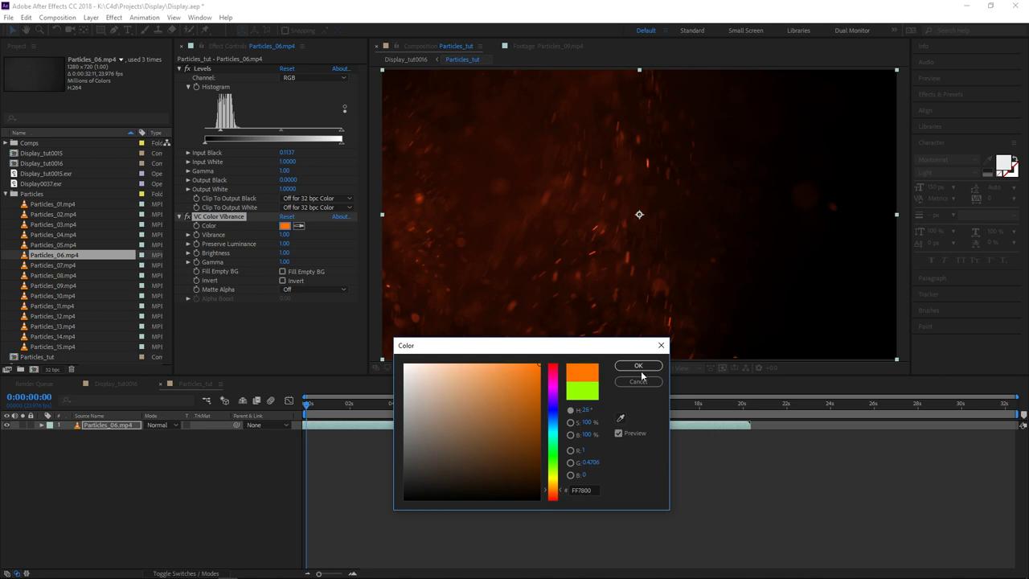
{"action": "left_click_drag", "start_coordinate": [514, 371], "coordinate": [504, 372]}
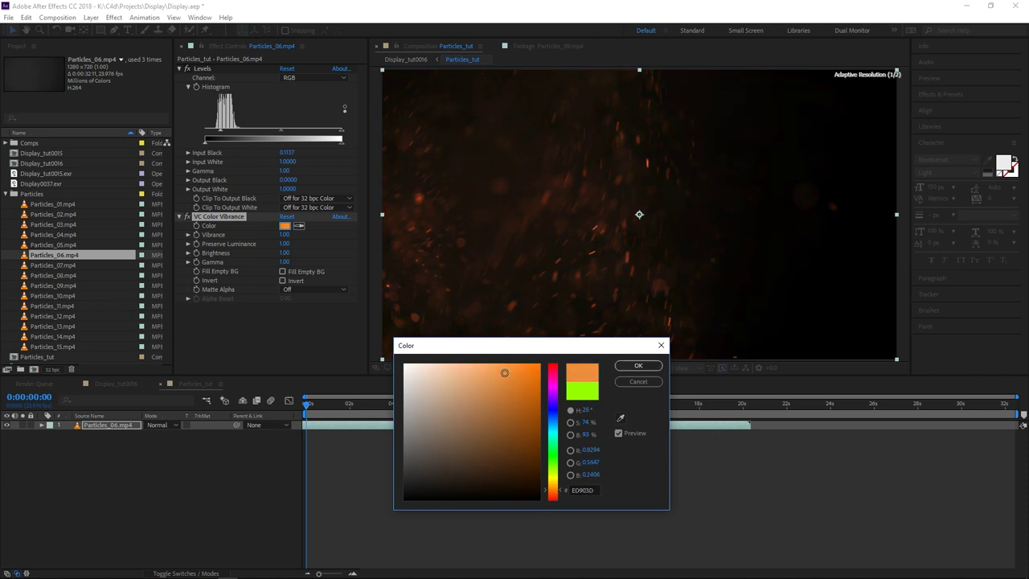
{"action": "left_click", "coordinate": [638, 366]}
Step: Compare how the orange particles look over the render in Display_tut0016 and on their own in Particles_tut
{"action": "left_click", "coordinate": [113, 384]}
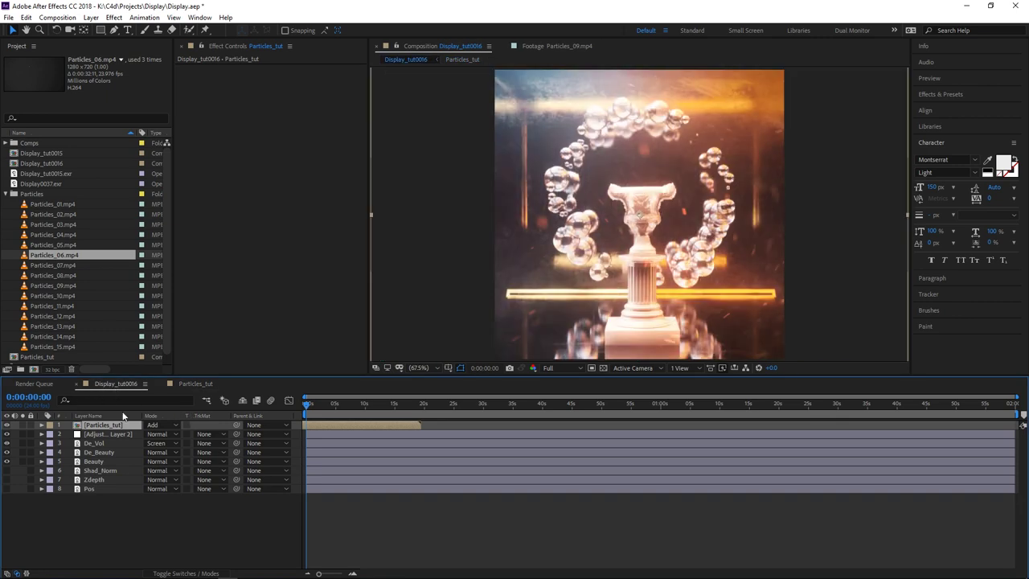
{"action": "left_click", "coordinate": [183, 383]}
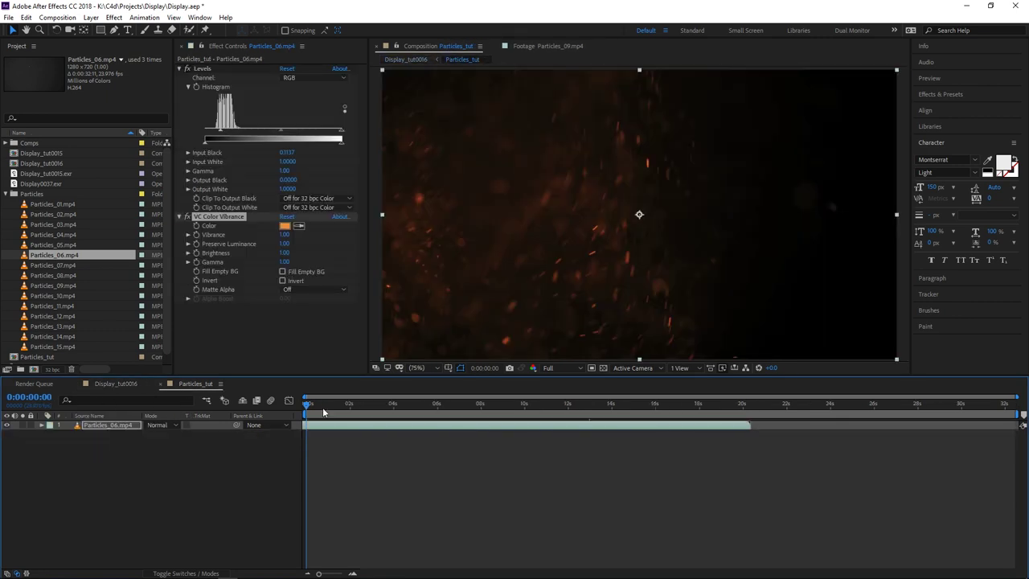
{"action": "left_click", "coordinate": [110, 426]}
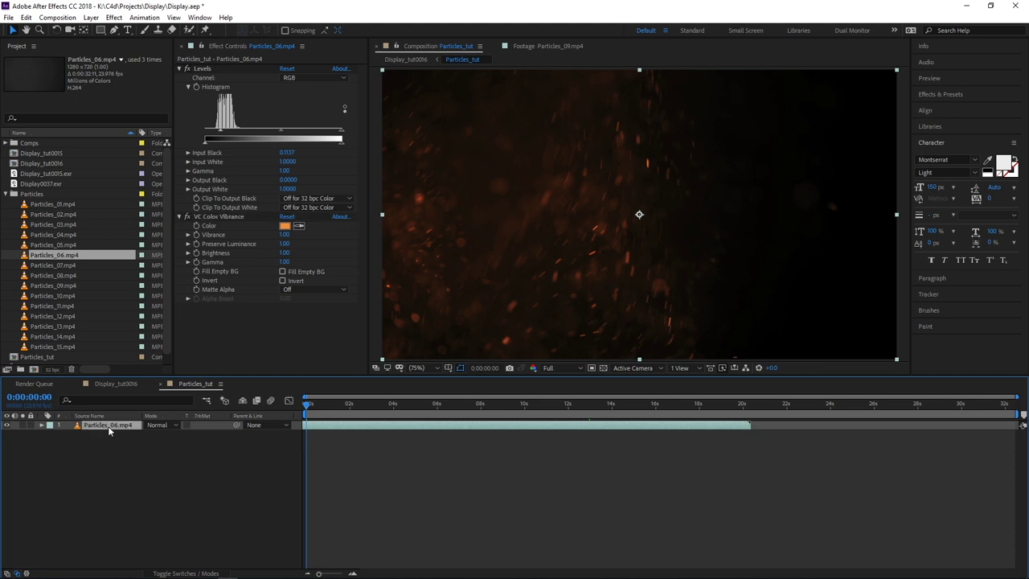
{"action": "scroll", "coordinate": [579, 333], "scroll_direction": "down", "scroll_amount": 1}
{"action": "scroll", "coordinate": [578, 333], "scroll_direction": "up", "scroll_amount": 1}
{"action": "scroll", "coordinate": [579, 334], "scroll_direction": "down", "scroll_amount": 1}
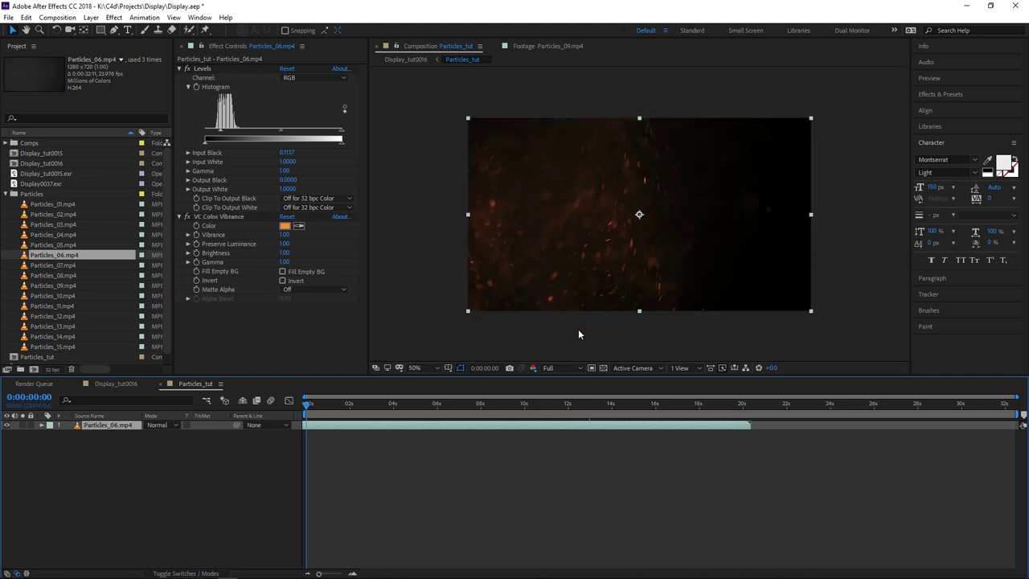
{"action": "left_click", "coordinate": [114, 384]}
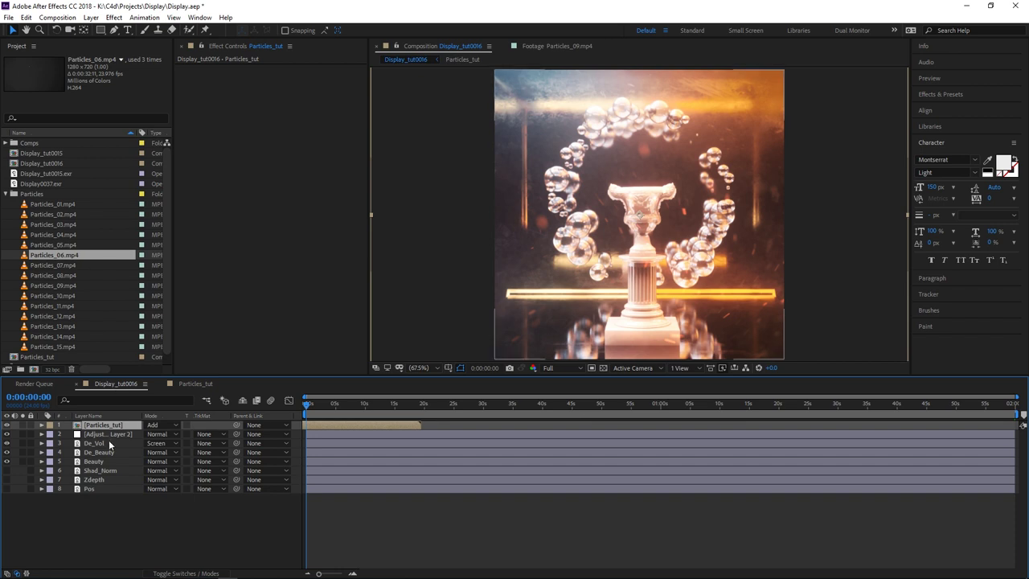
{"action": "right_click", "coordinate": [142, 508]}
{"action": "mouse_move", "coordinate": [221, 395]}
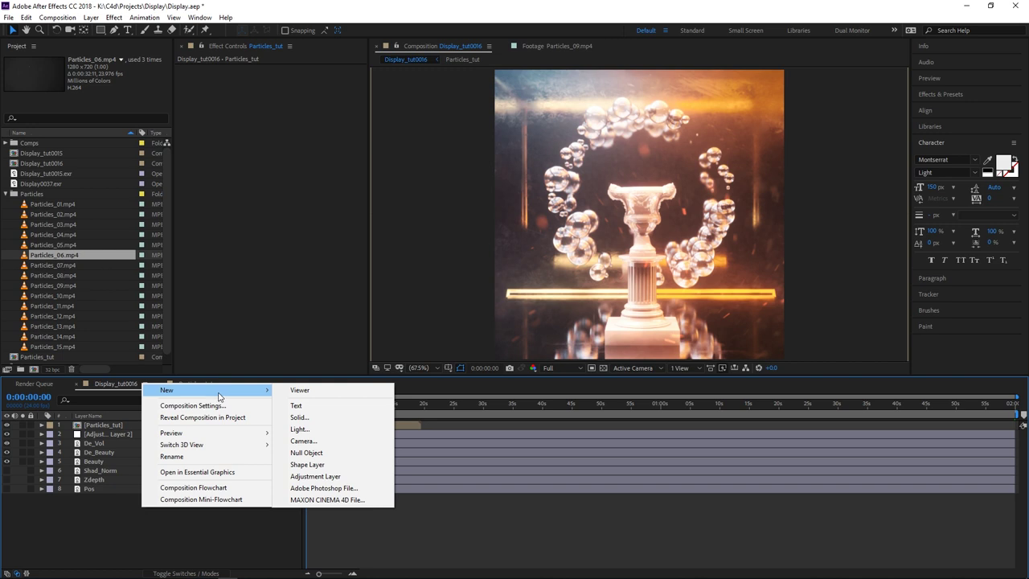
{"action": "left_click", "coordinate": [98, 529]}
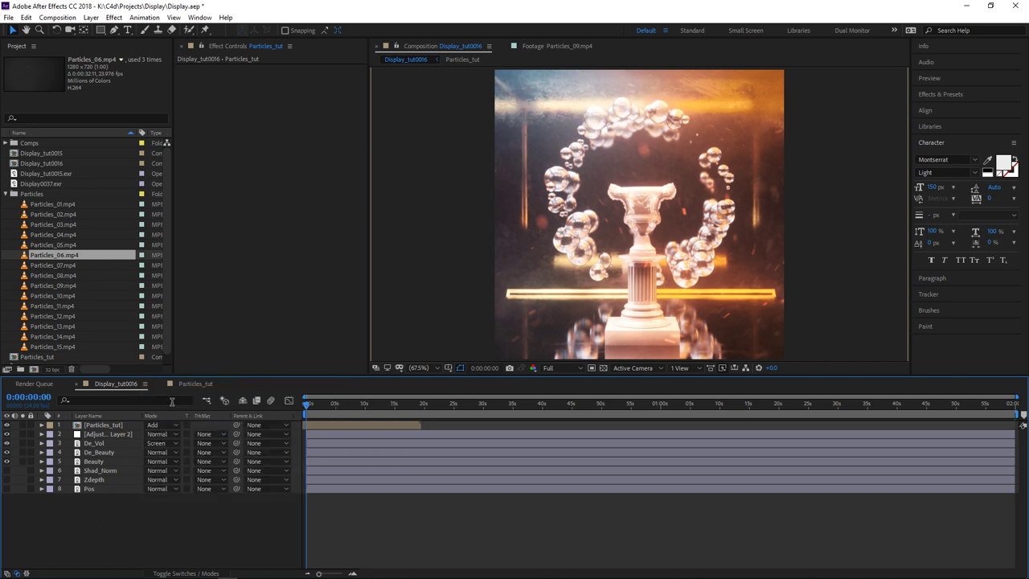
Step: Create a white composition-sized solid above Particles_06.mp4 in the Particles_tut composition
{"action": "left_click", "coordinate": [197, 384]}
{"action": "right_click", "coordinate": [145, 474]}
{"action": "mouse_move", "coordinate": [240, 363]}
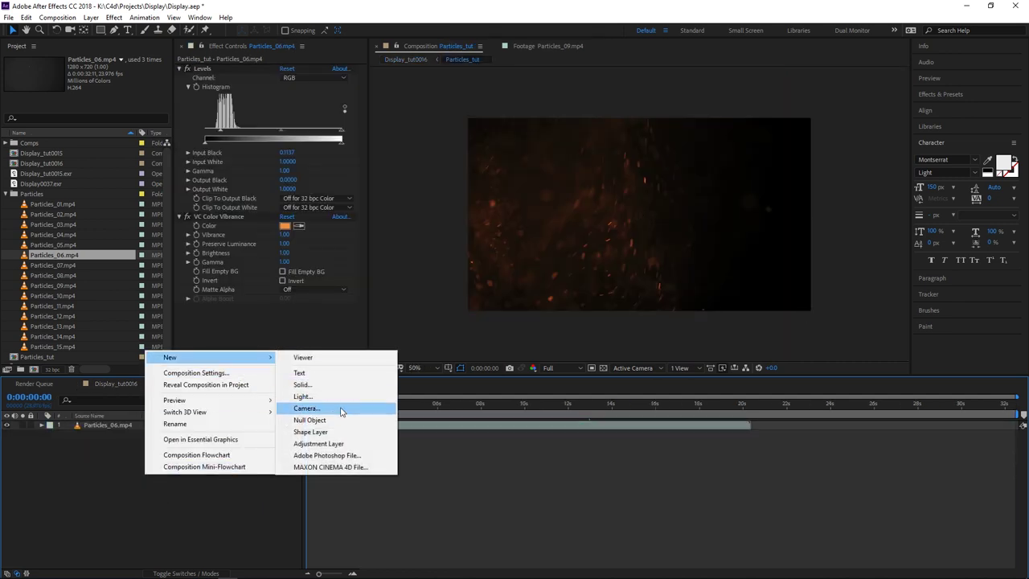
{"action": "left_click", "coordinate": [329, 389]}
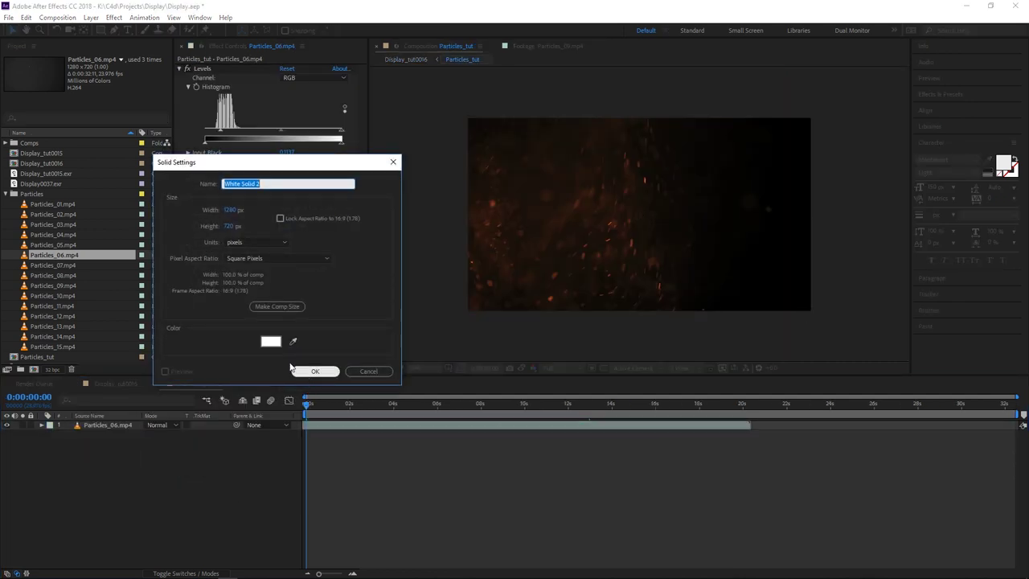
{"action": "left_click", "coordinate": [314, 371]}
Step: Apply a Gradient Ramp effect to the white solid and set its ramp shape to Radial Ramp
{"action": "key", "text": "ctrl+space"}
{"action": "type", "text": "gra"}
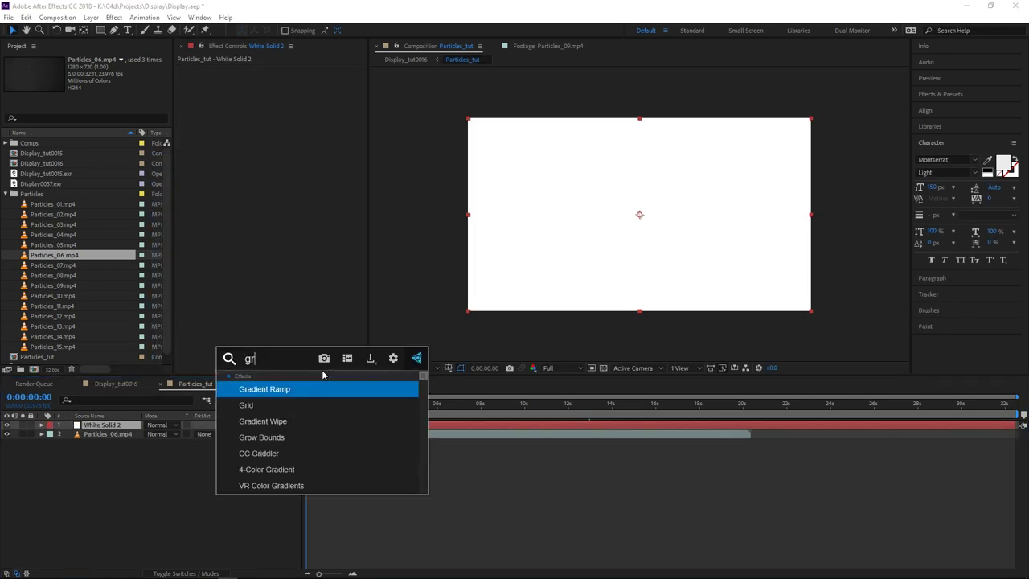
{"action": "key", "text": "Return"}
{"action": "left_click", "coordinate": [325, 115]}
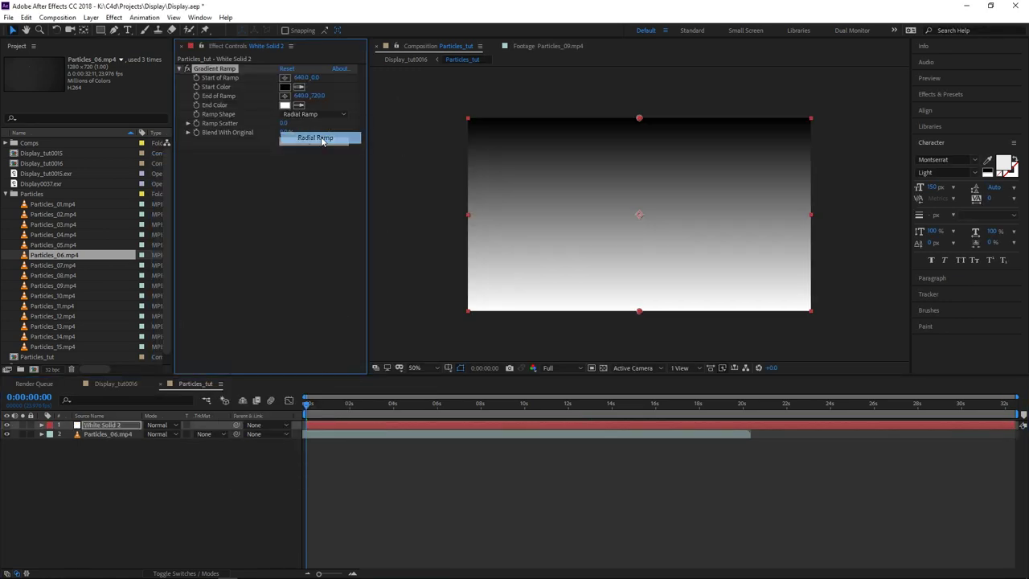
Step: Centre the white solid's radial ramp at 640, 360, swap its colors and extend the end of the ramp to 640, 986
{"action": "left_click", "coordinate": [321, 136]}
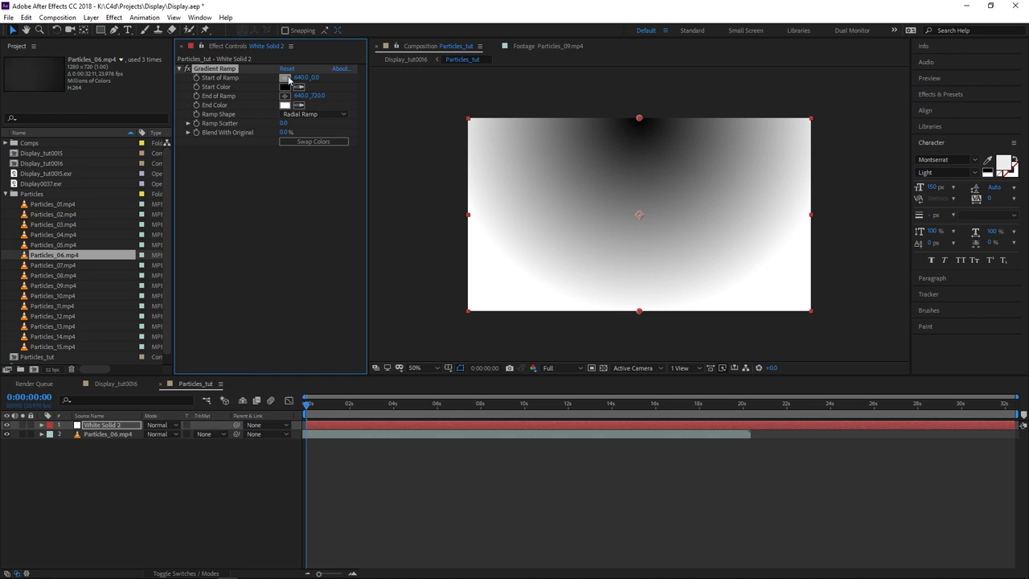
{"action": "left_click_drag", "start_coordinate": [314, 78], "coordinate": [479, 105]}
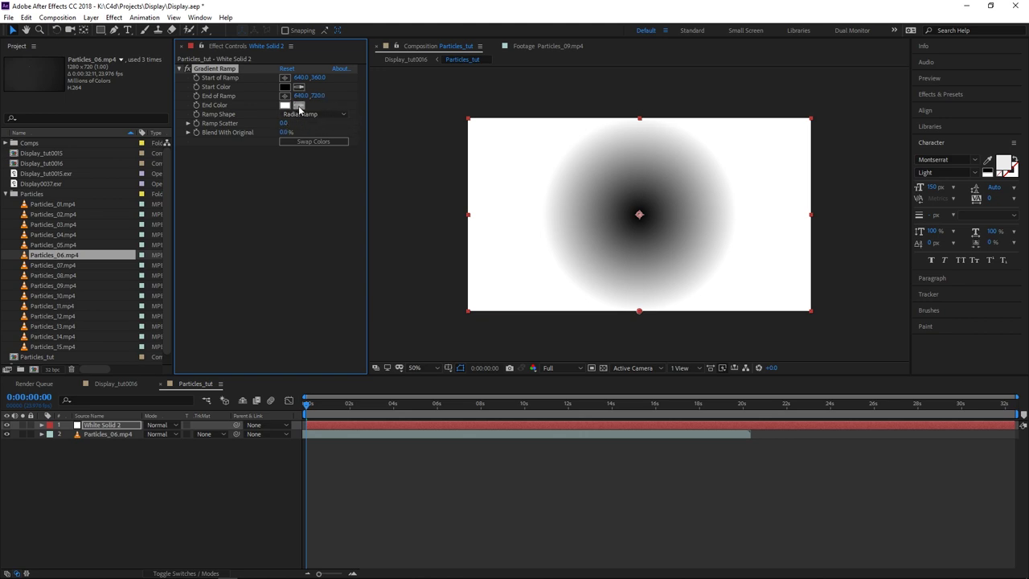
{"action": "left_click", "coordinate": [313, 142]}
{"action": "left_click_drag", "start_coordinate": [318, 95], "coordinate": [453, 101]}
Step: Set the track matte of Particles_06.mp4 to Luma Matte "White Solid 2", comparing the result with no track matte
{"action": "left_click", "coordinate": [108, 434]}
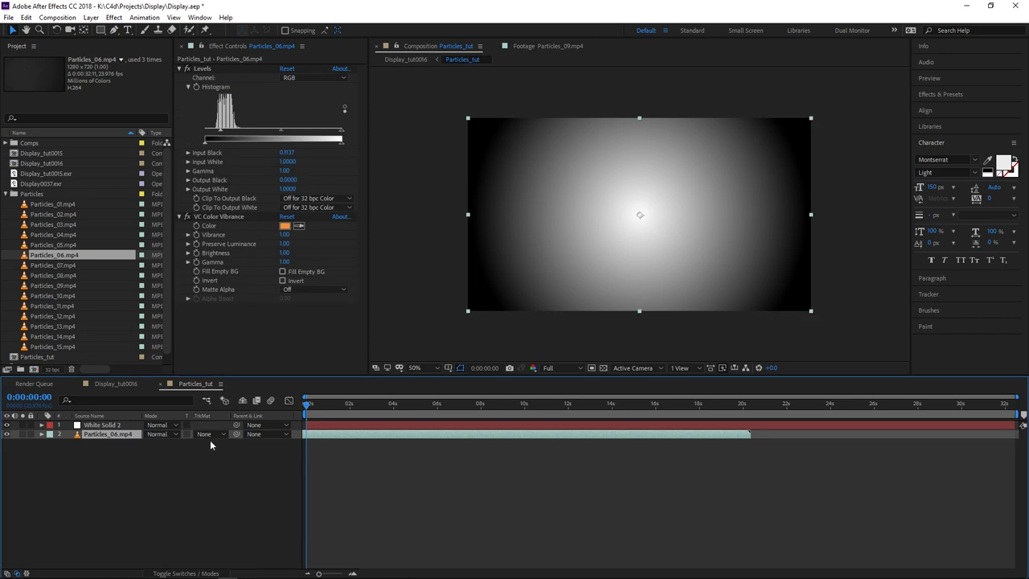
{"action": "left_click", "coordinate": [204, 434]}
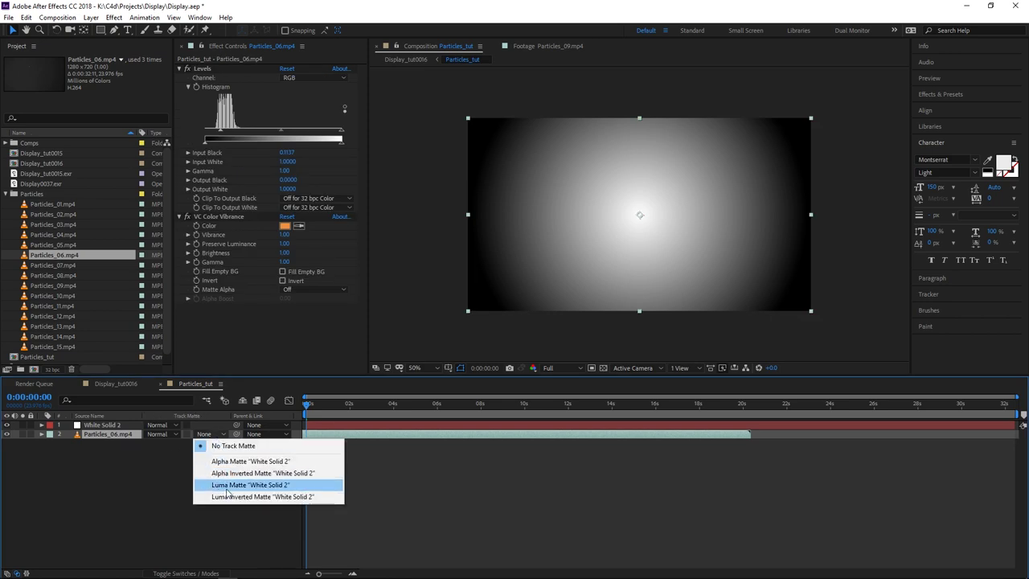
{"action": "left_click", "coordinate": [229, 485]}
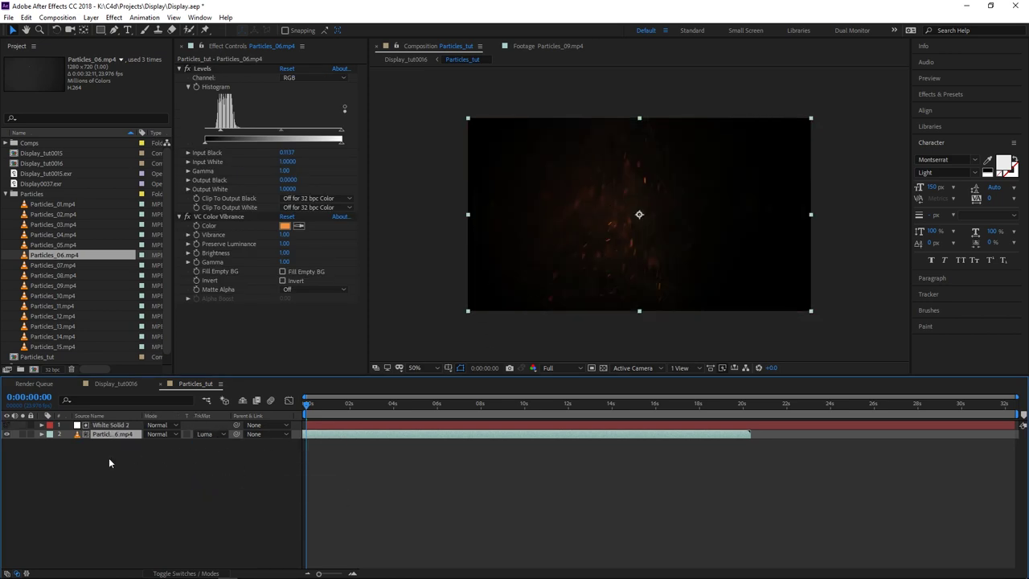
{"action": "left_click", "coordinate": [221, 435]}
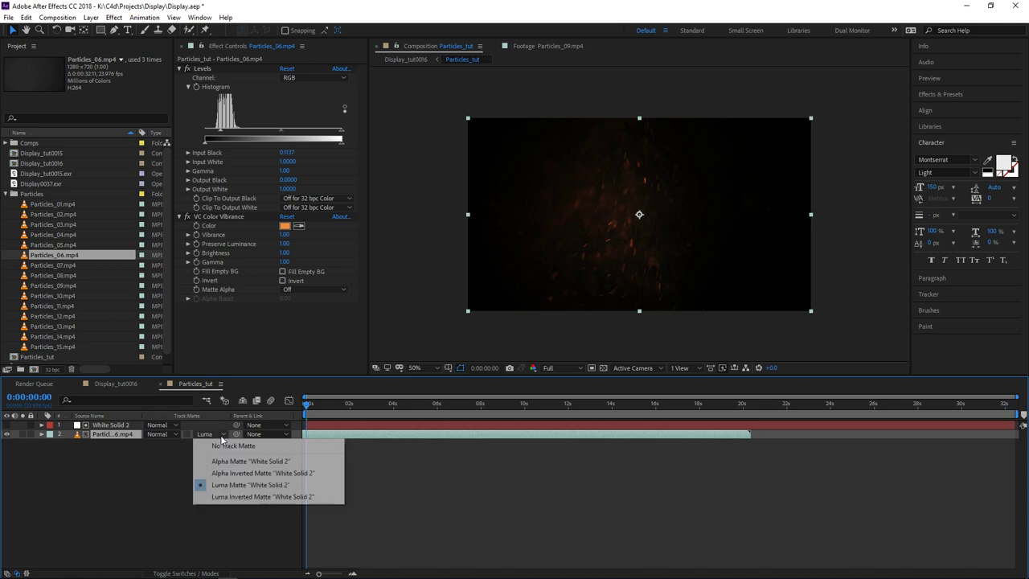
{"action": "left_click", "coordinate": [223, 444]}
{"action": "left_click", "coordinate": [221, 435]}
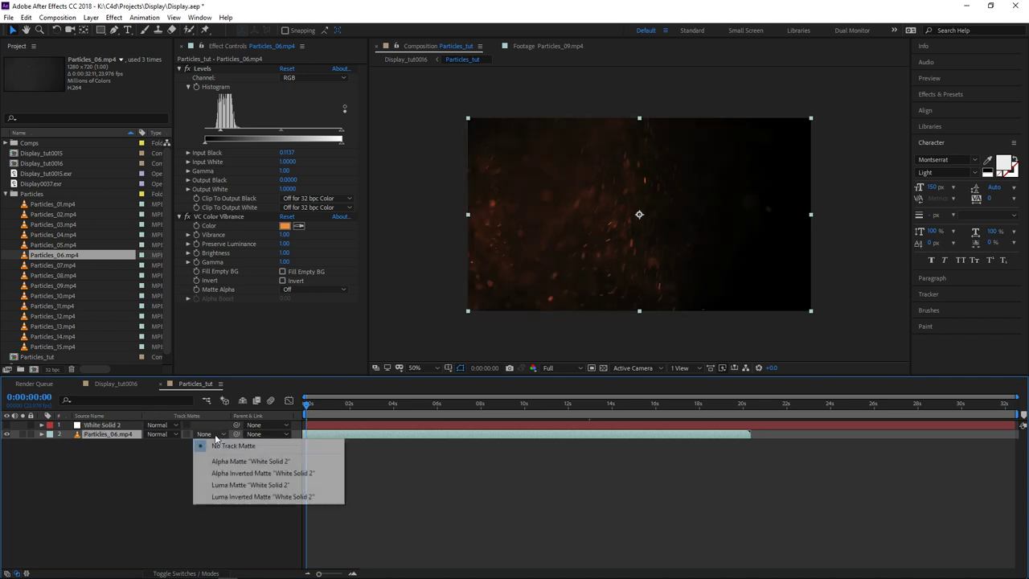
{"action": "left_click", "coordinate": [225, 487]}
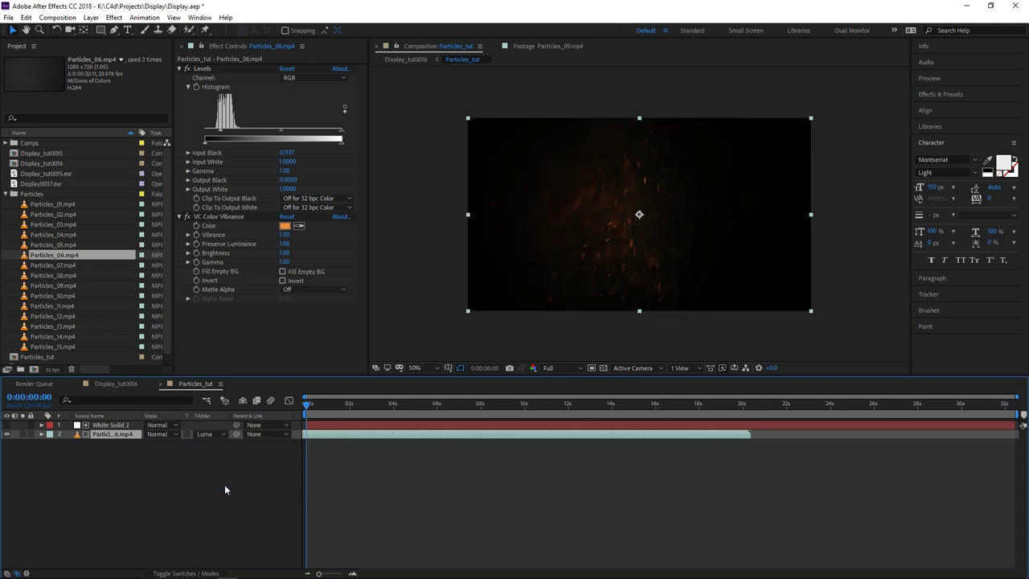
Step: Check the matted orange particles over the render at the first frame of Display_tut0016
{"action": "left_click", "coordinate": [115, 383]}
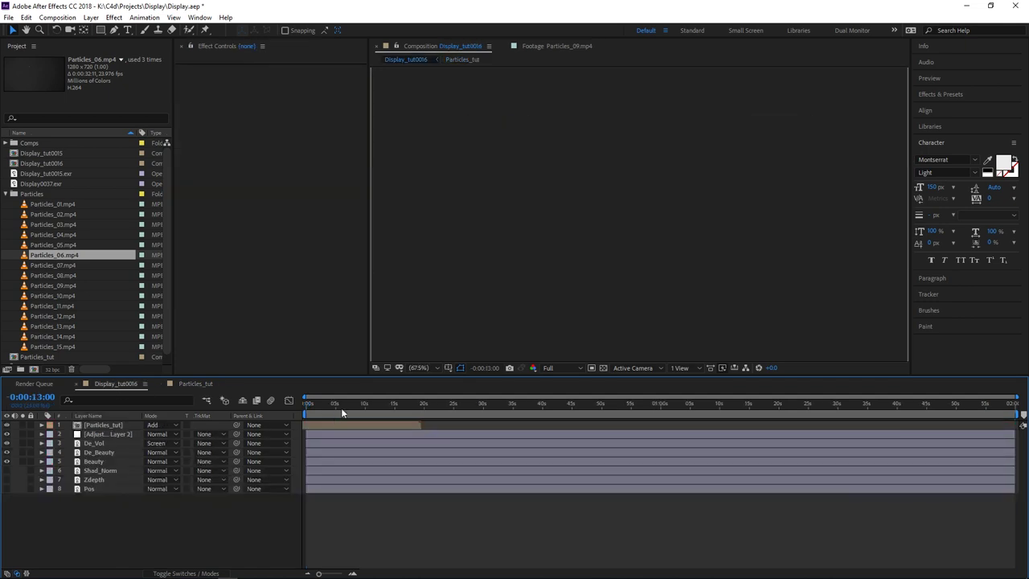
{"action": "left_click_drag", "start_coordinate": [341, 410], "coordinate": [285, 407]}
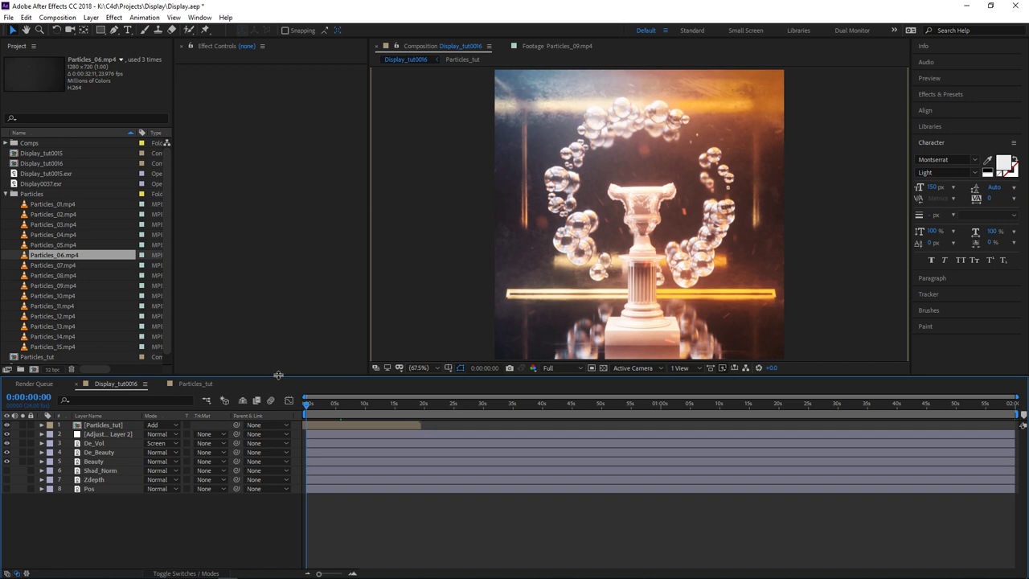
{"action": "left_click", "coordinate": [102, 425]}
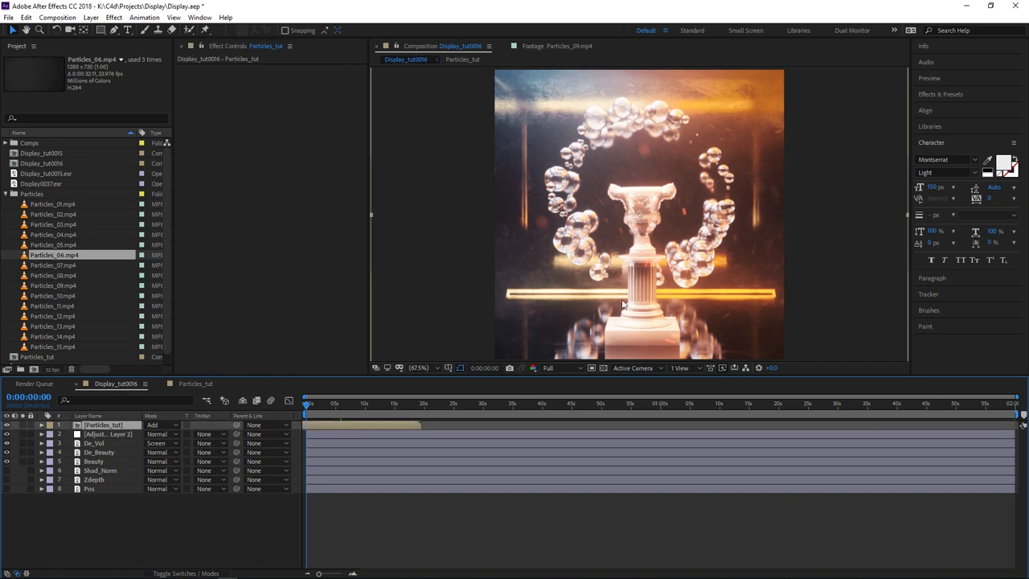
{"action": "left_click_drag", "start_coordinate": [573, 311], "coordinate": [588, 301]}
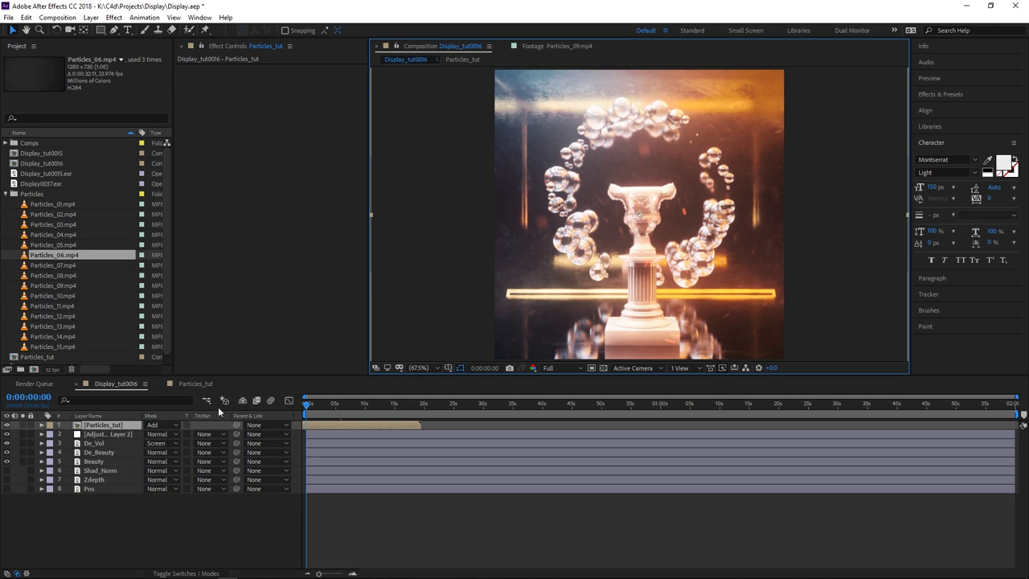
Step: Move the White Solid 2 matte slightly to the right in Particles_tut and check the particles over the render
{"action": "double_click", "coordinate": [113, 426]}
{"action": "left_click", "coordinate": [114, 426]}
{"action": "left_click_drag", "start_coordinate": [601, 280], "coordinate": [628, 280]}
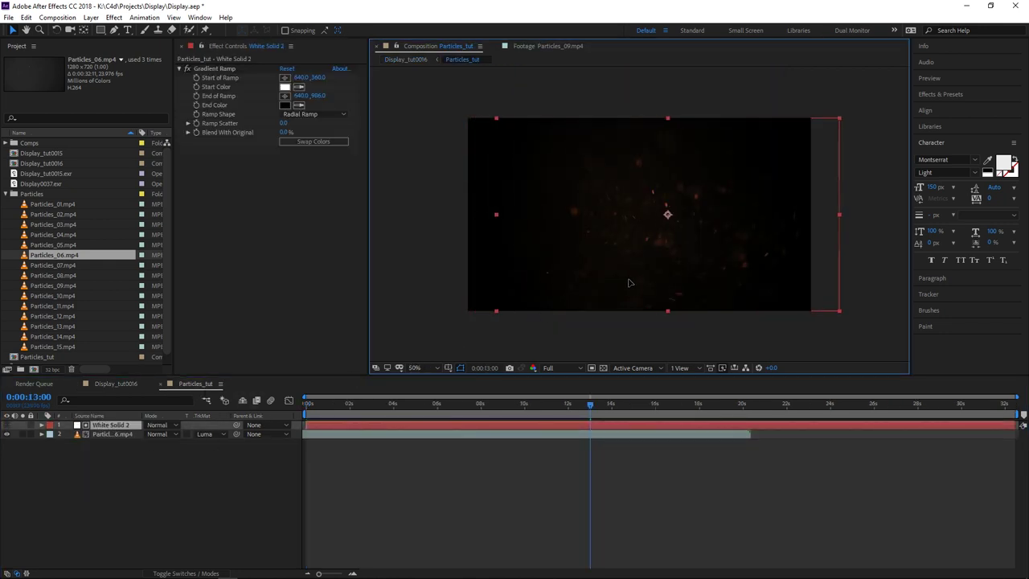
{"action": "left_click", "coordinate": [233, 506]}
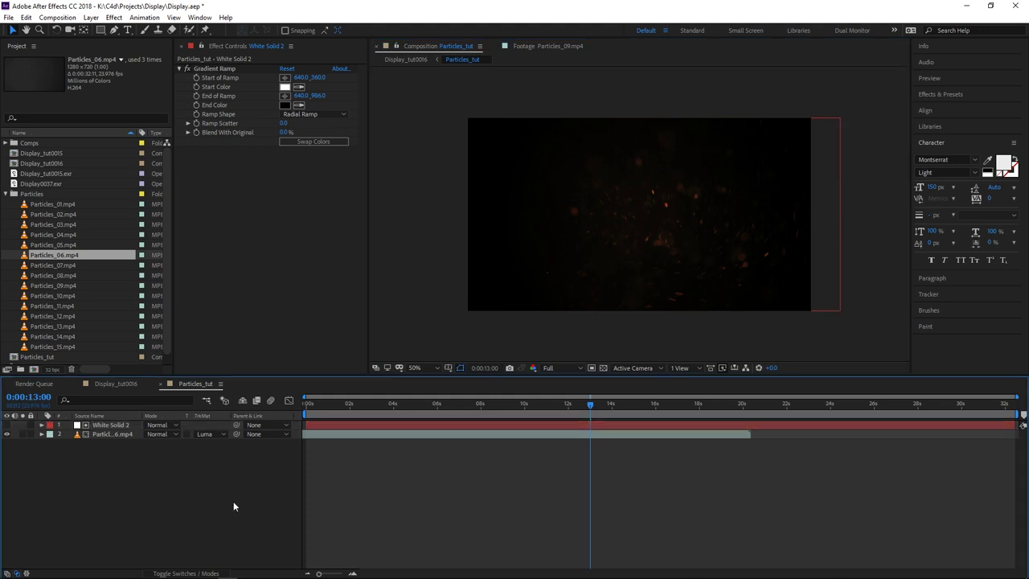
{"action": "left_click", "coordinate": [117, 383]}
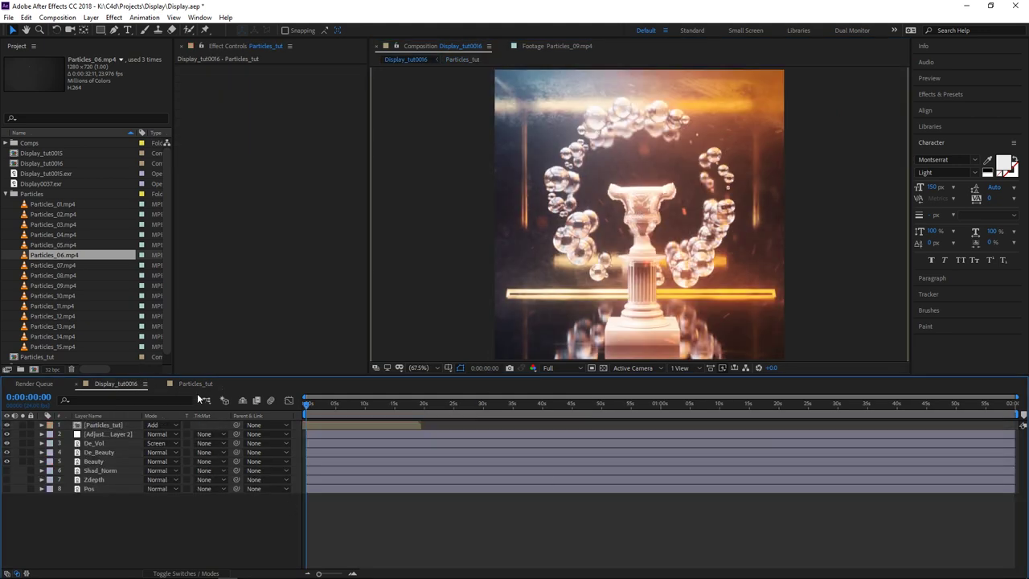
Step: Duplicate Particles_06.mp4 in Particles_tut, place the copy above White Solid 2 without a matte and shift it slightly earlier in time
{"action": "left_click", "coordinate": [196, 385]}
{"action": "left_click", "coordinate": [109, 435]}
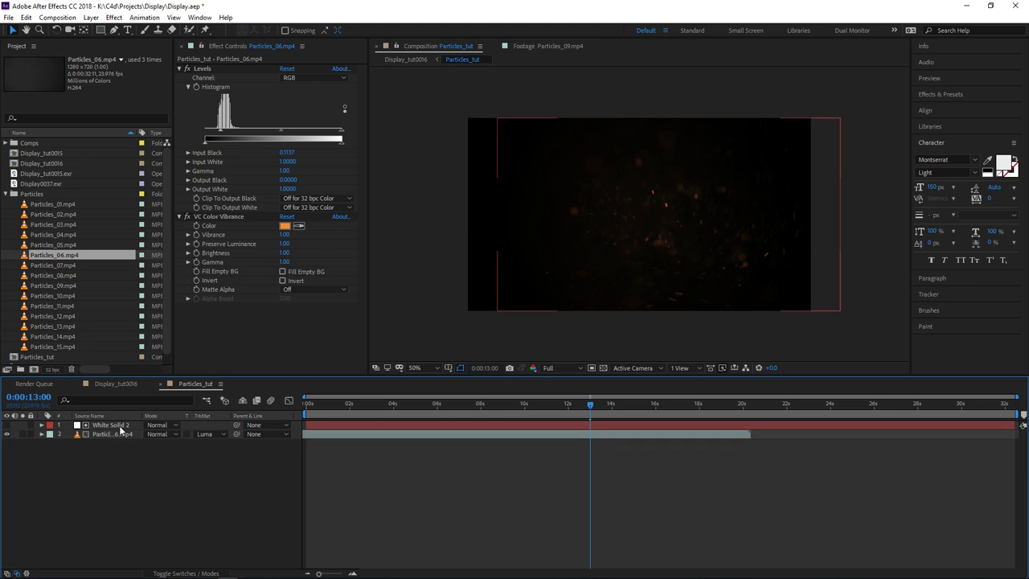
{"action": "key", "text": "ctrl+slash"}
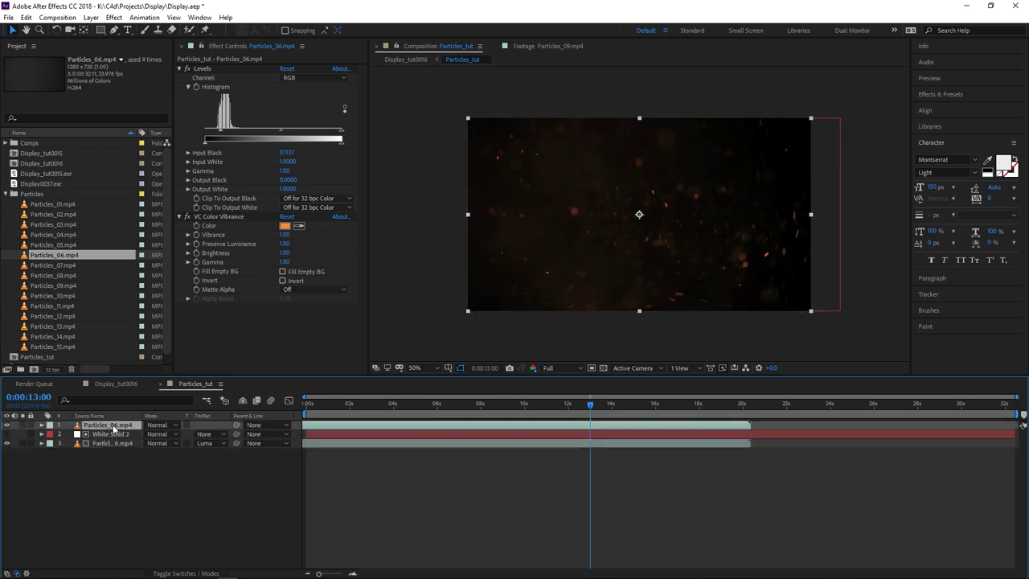
{"action": "left_click_drag", "start_coordinate": [576, 407], "coordinate": [203, 415]}
{"action": "left_click_drag", "start_coordinate": [573, 427], "coordinate": [542, 426]}
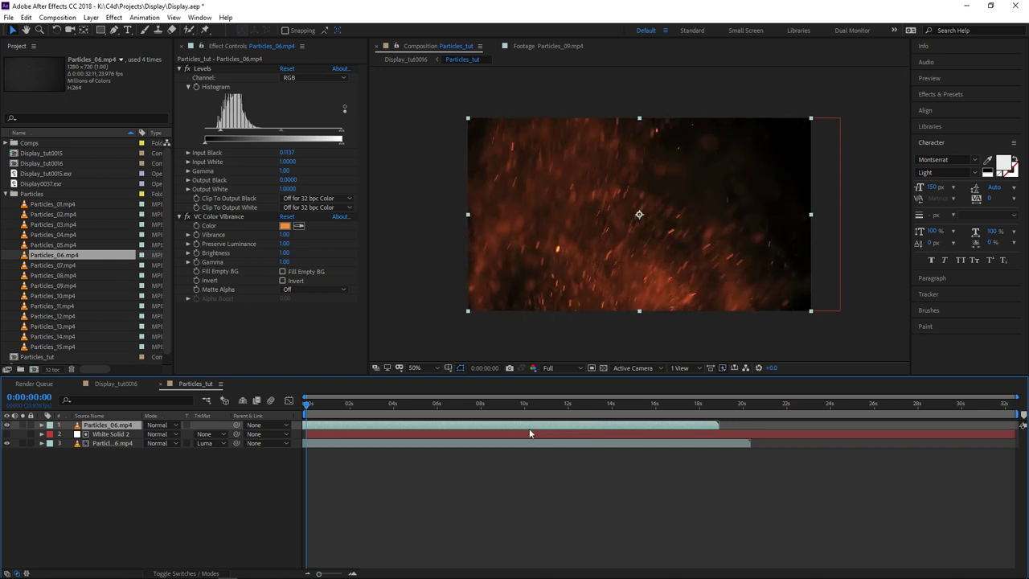
Step: Set the VC Color Vibrance color of the upper Particles_06.mp4 layer to light blue
{"action": "left_click", "coordinate": [285, 226]}
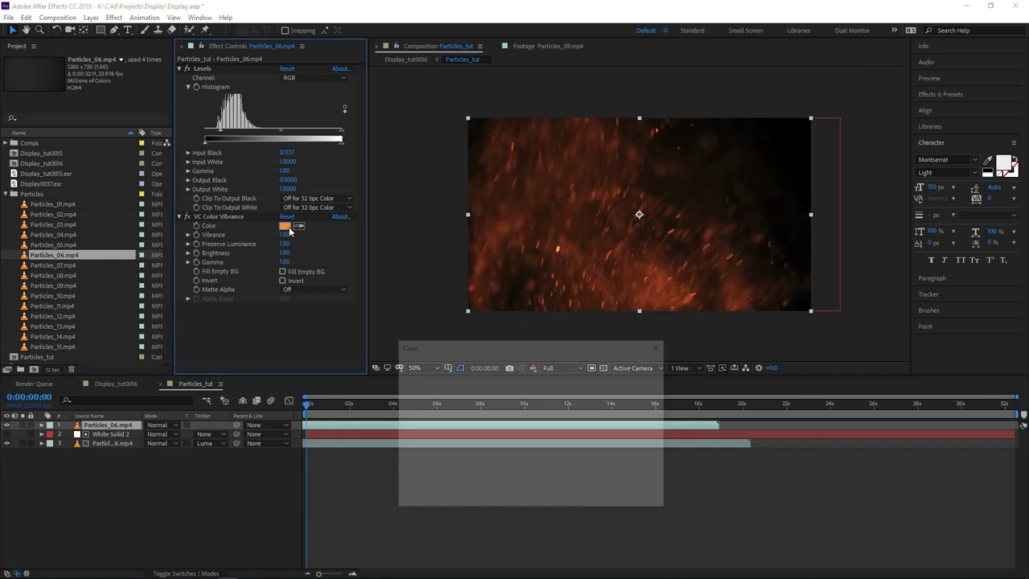
{"action": "left_click_drag", "start_coordinate": [554, 467], "coordinate": [561, 432]}
{"action": "left_click_drag", "start_coordinate": [520, 404], "coordinate": [474, 382]}
{"action": "left_click", "coordinate": [635, 366]}
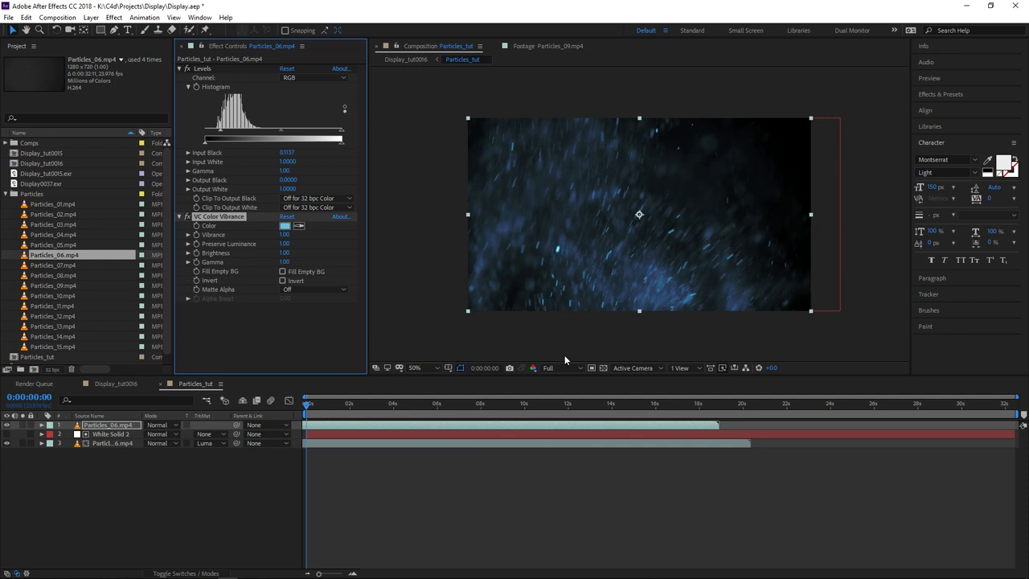
Step: Shift the blue Particles_06.mp4 layer later in time, checking it over the render at the first frame of Display_tut0016
{"action": "left_click", "coordinate": [113, 383]}
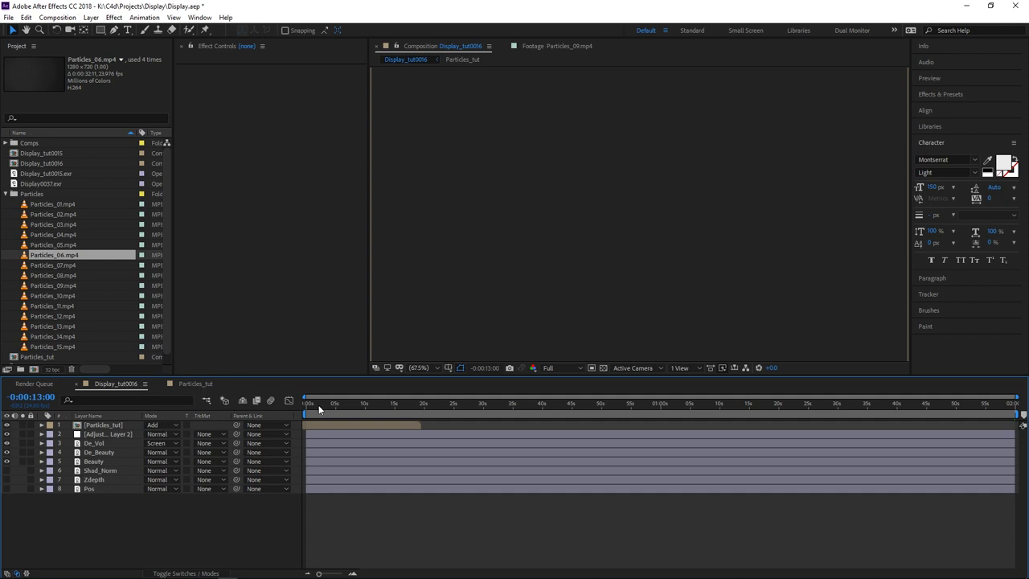
{"action": "left_click_drag", "start_coordinate": [318, 405], "coordinate": [238, 405]}
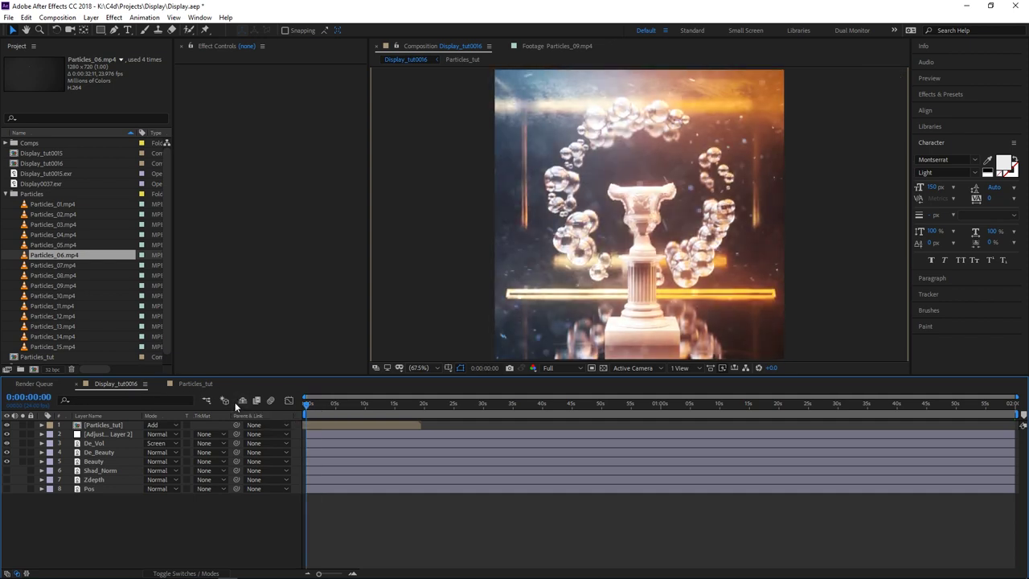
{"action": "left_click", "coordinate": [195, 384]}
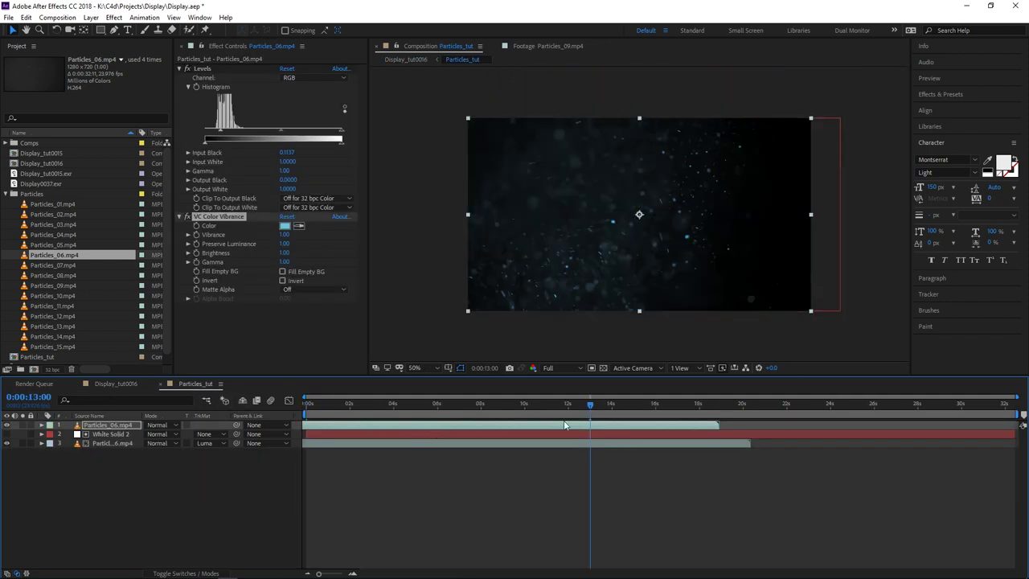
{"action": "left_click_drag", "start_coordinate": [344, 403], "coordinate": [292, 411]}
{"action": "left_click_drag", "start_coordinate": [401, 425], "coordinate": [432, 427]}
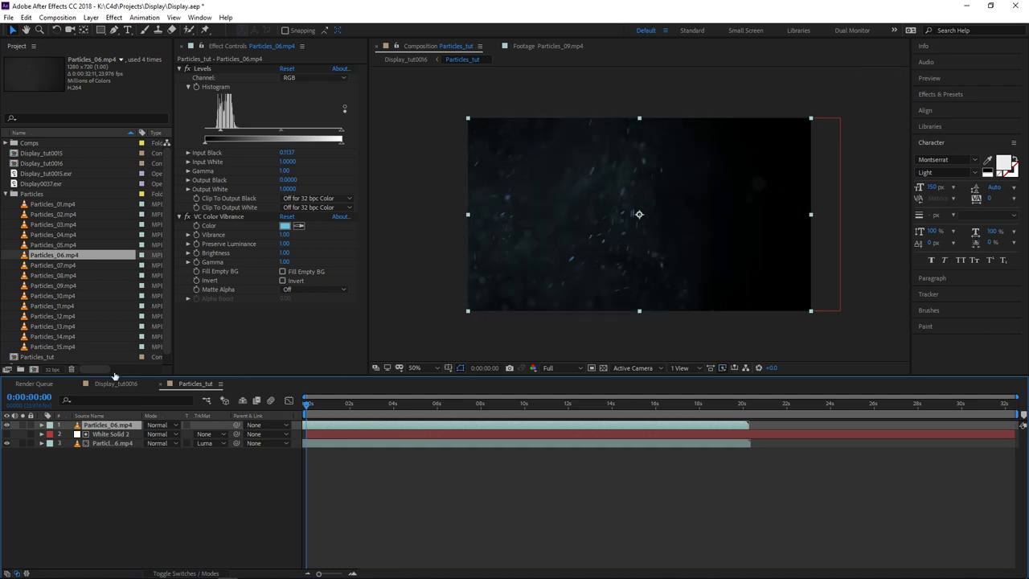
{"action": "left_click", "coordinate": [116, 384]}
{"action": "key", "text": "Home"}
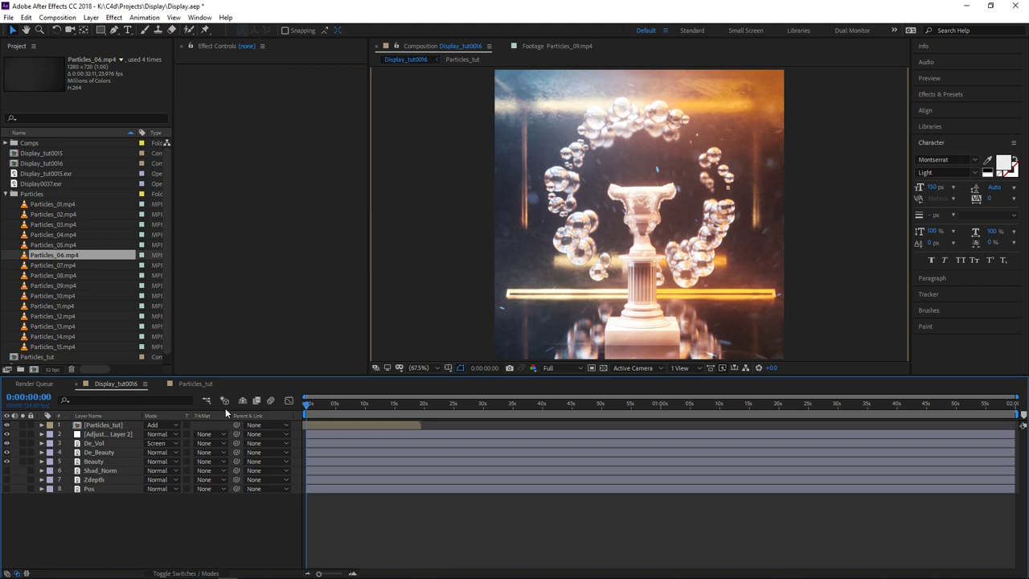
Step: Set the Levels Input Black of the orange, matted Particles_06.mp4 layer to 0.0588
{"action": "left_click", "coordinate": [200, 384]}
{"action": "left_click", "coordinate": [114, 442]}
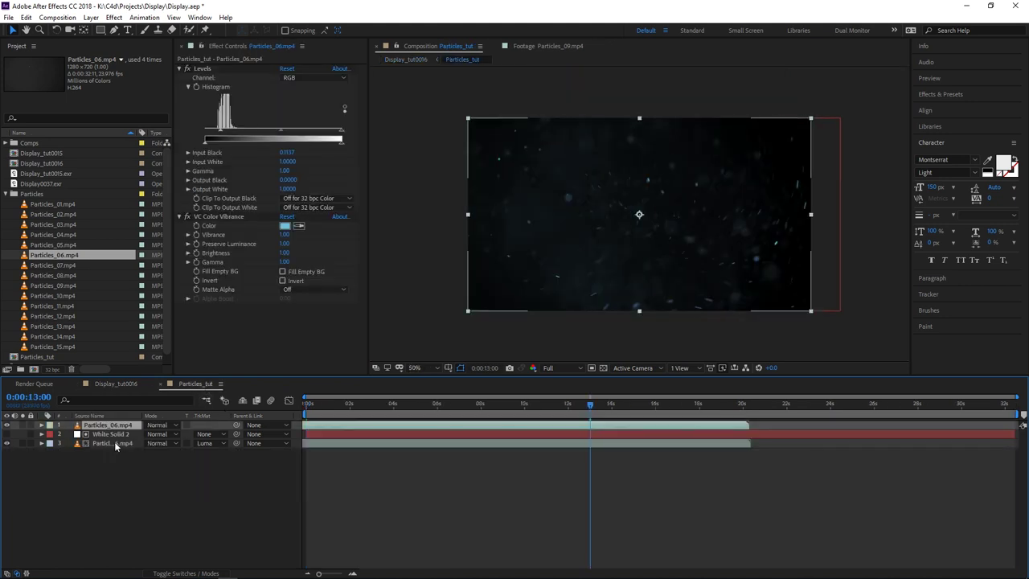
{"action": "left_click_drag", "start_coordinate": [220, 130], "coordinate": [213, 131]}
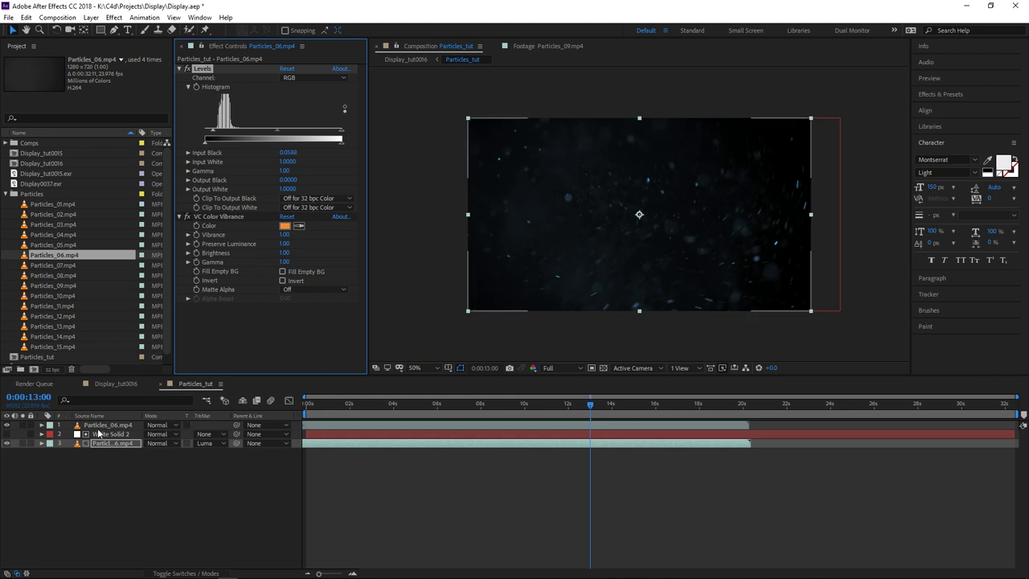
Step: Set the blue Particles_06.mp4 layer's blending mode to Screen and view both particle colors over the render in Display_tut0016
{"action": "left_click", "coordinate": [119, 425]}
{"action": "left_click", "coordinate": [158, 424]}
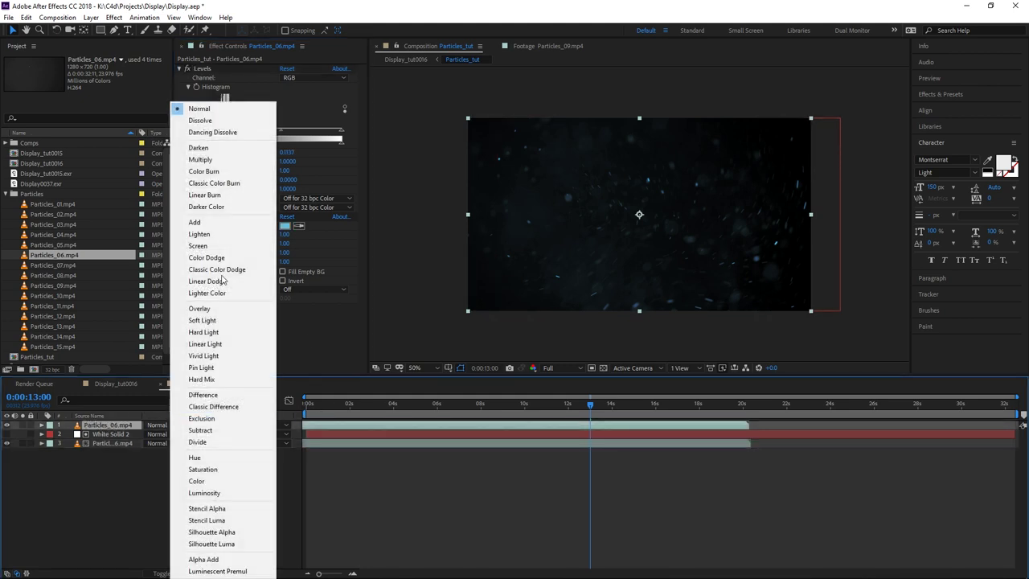
{"action": "left_click", "coordinate": [210, 246]}
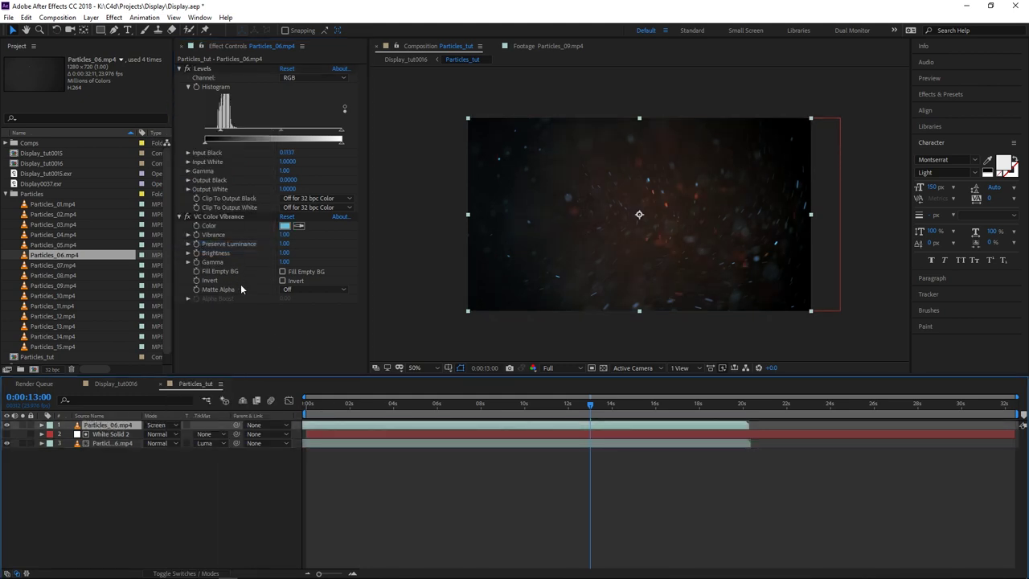
{"action": "left_click", "coordinate": [113, 384]}
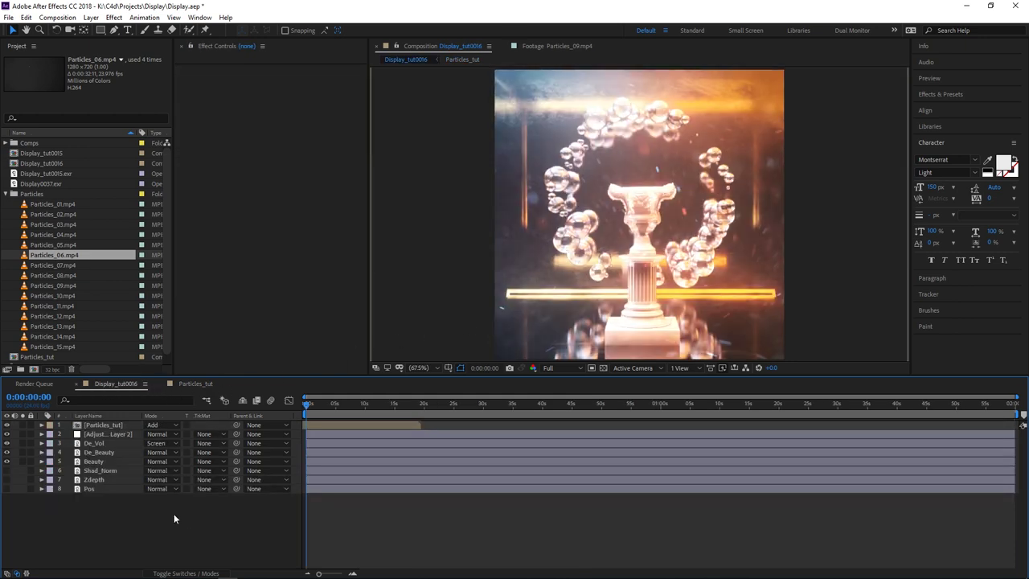
Step: Set the Particles_tut layer's opacity to 60%, testing it with Adjustment Layer 2 temporarily stacked above it
{"action": "left_click_drag", "start_coordinate": [122, 434], "coordinate": [122, 426]}
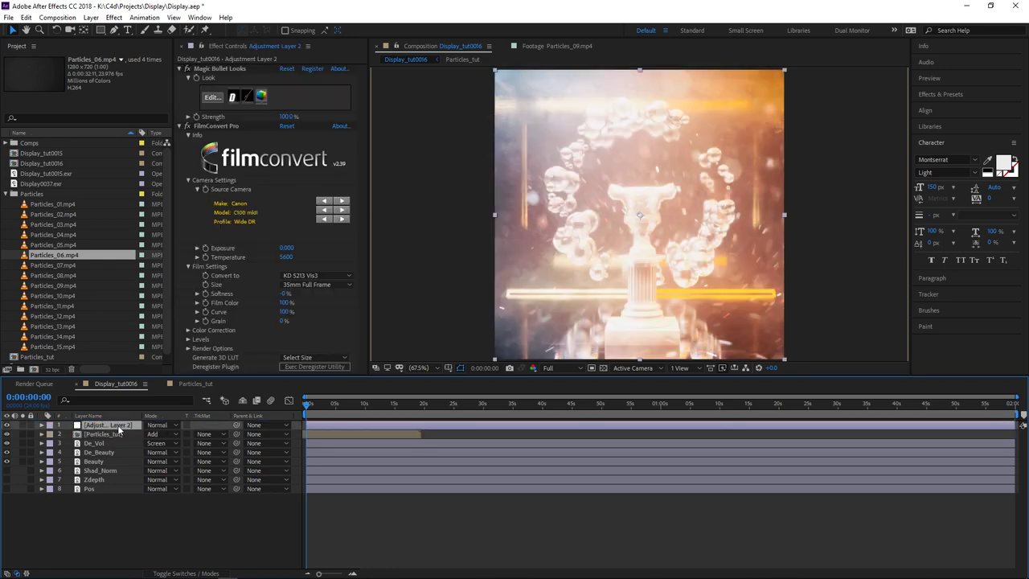
{"action": "left_click_drag", "start_coordinate": [119, 433], "coordinate": [120, 423]}
{"action": "left_click", "coordinate": [100, 434]}
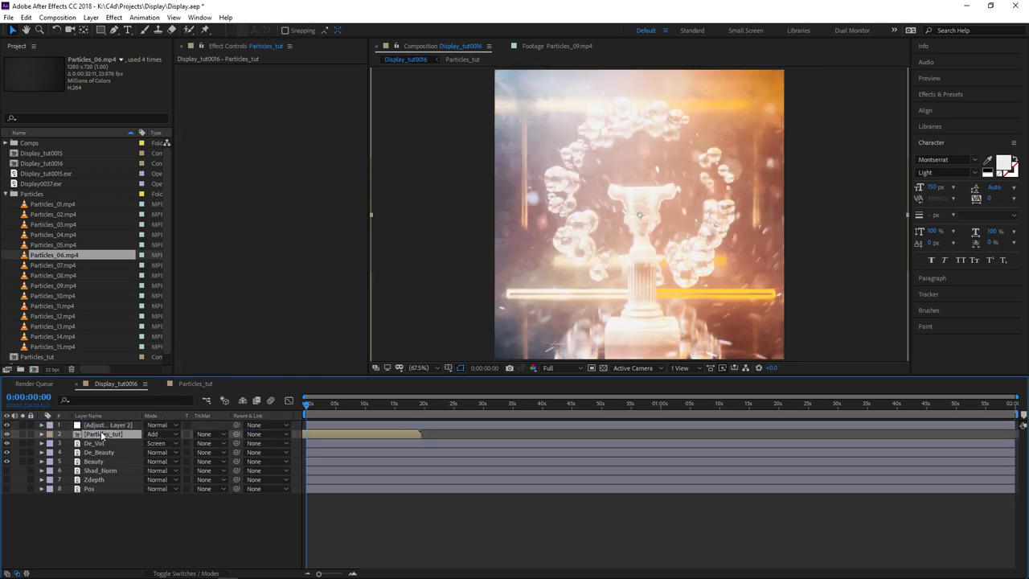
{"action": "key", "text": "t"}
{"action": "left_click_drag", "start_coordinate": [148, 443], "coordinate": [110, 439]}
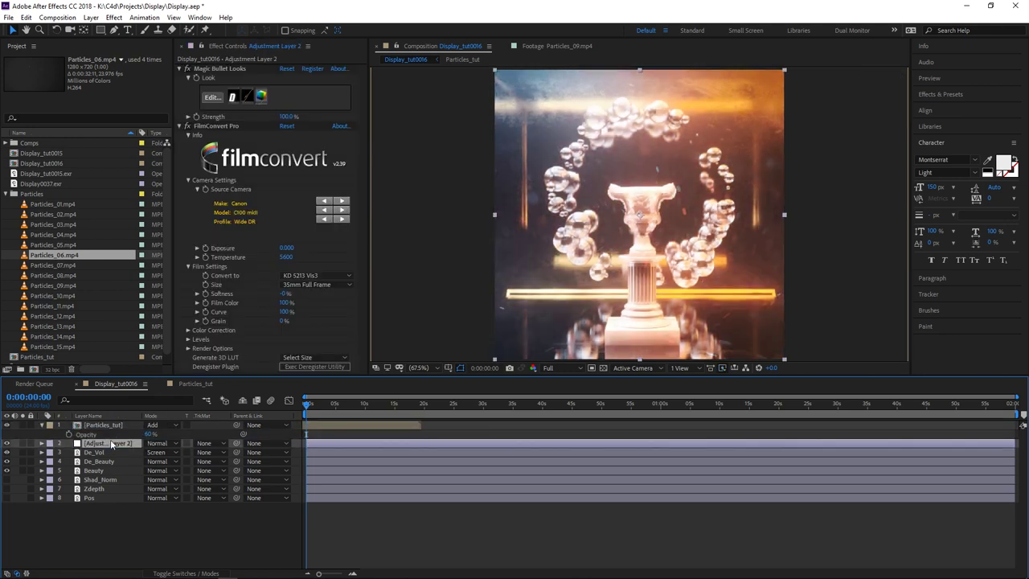
Step: Create a new white solid named Flare as the uppermost layer of Display_tut0016
{"action": "right_click", "coordinate": [150, 529]}
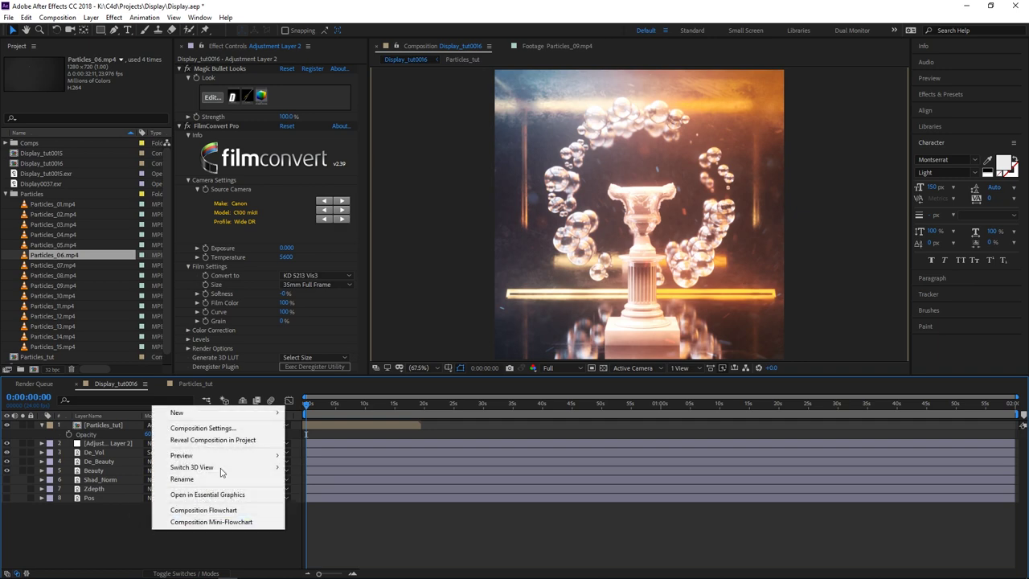
{"action": "mouse_move", "coordinate": [241, 412]}
{"action": "left_click", "coordinate": [325, 444]}
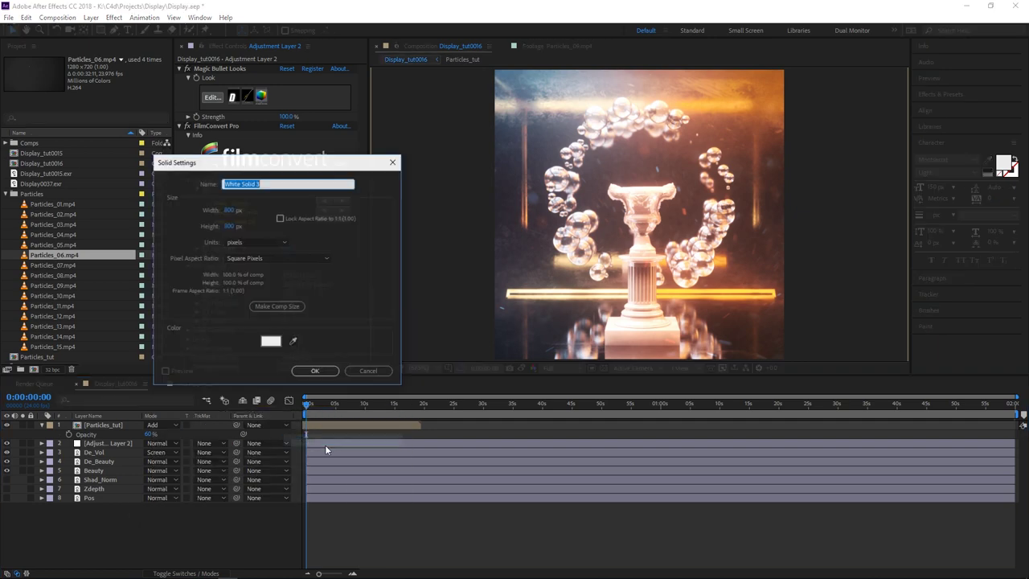
{"action": "type", "text": "Flare"}
{"action": "key", "text": "Return"}
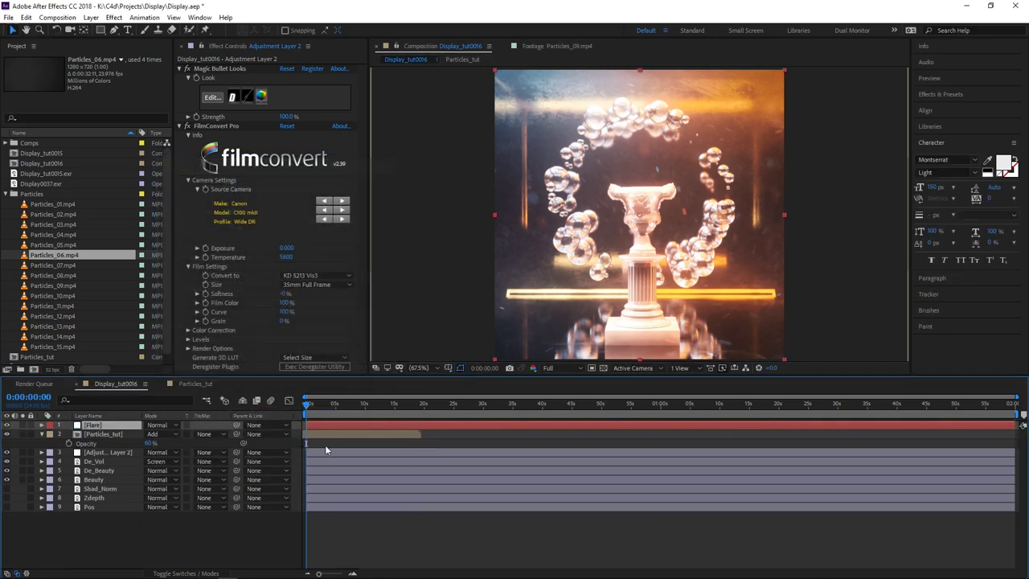
Step: Apply Optical Flares to the Flare solid and load the Blue Digital preset from Natural Flares
{"action": "key", "text": "ctrl+space"}
{"action": "type", "text": "op"}
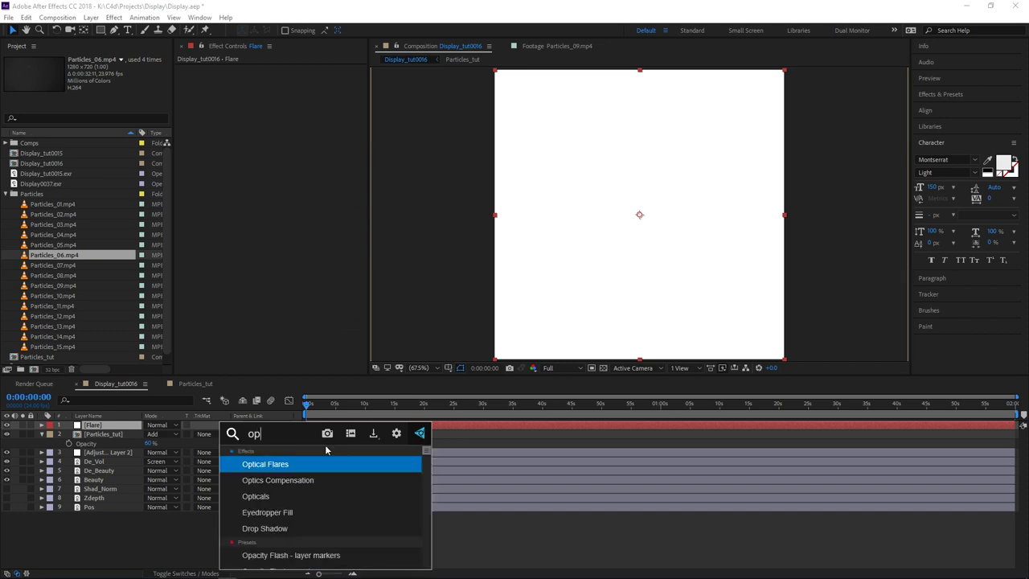
{"action": "key", "text": "Return"}
{"action": "left_click", "coordinate": [312, 69]}
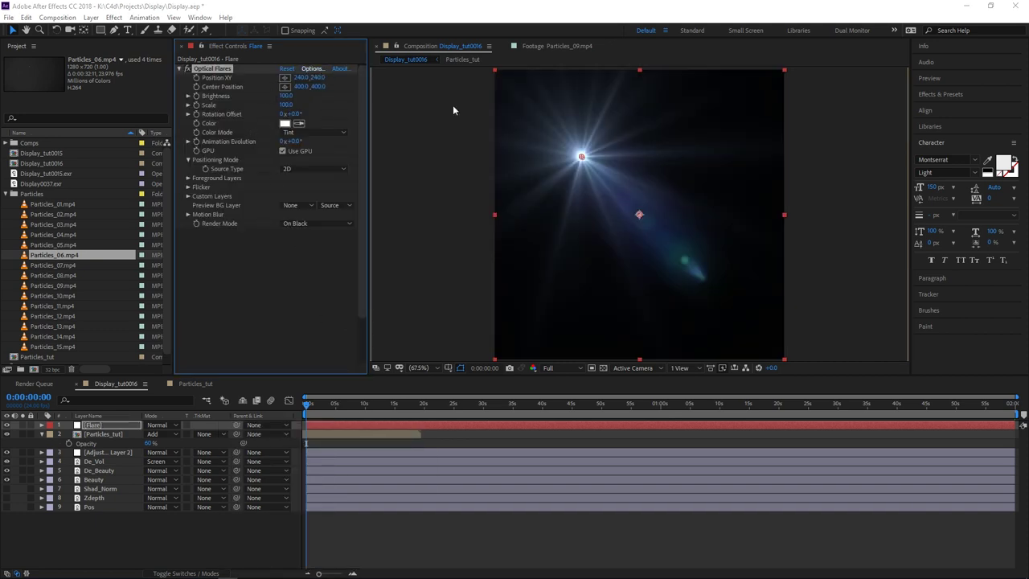
{"action": "left_click", "coordinate": [644, 443]}
{"action": "scroll", "coordinate": [752, 434], "scroll_direction": "down", "scroll_amount": 1}
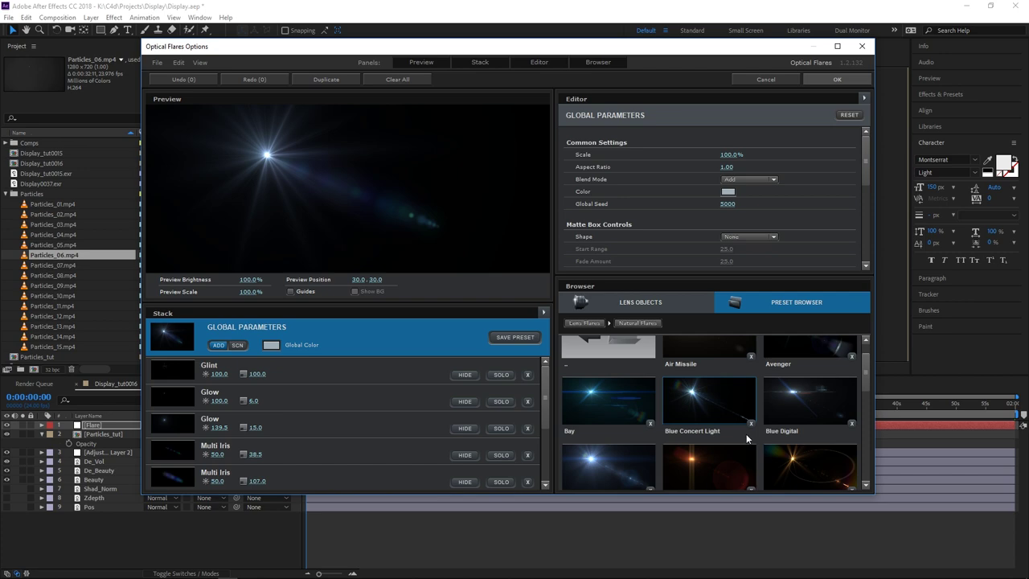
{"action": "left_click", "coordinate": [804, 416]}
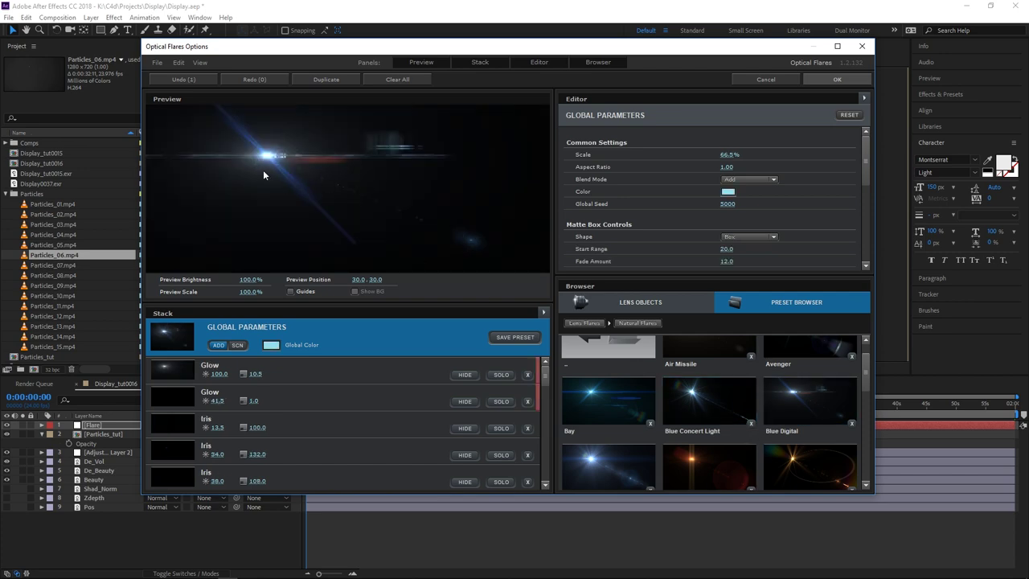
{"action": "left_click", "coordinate": [821, 80]}
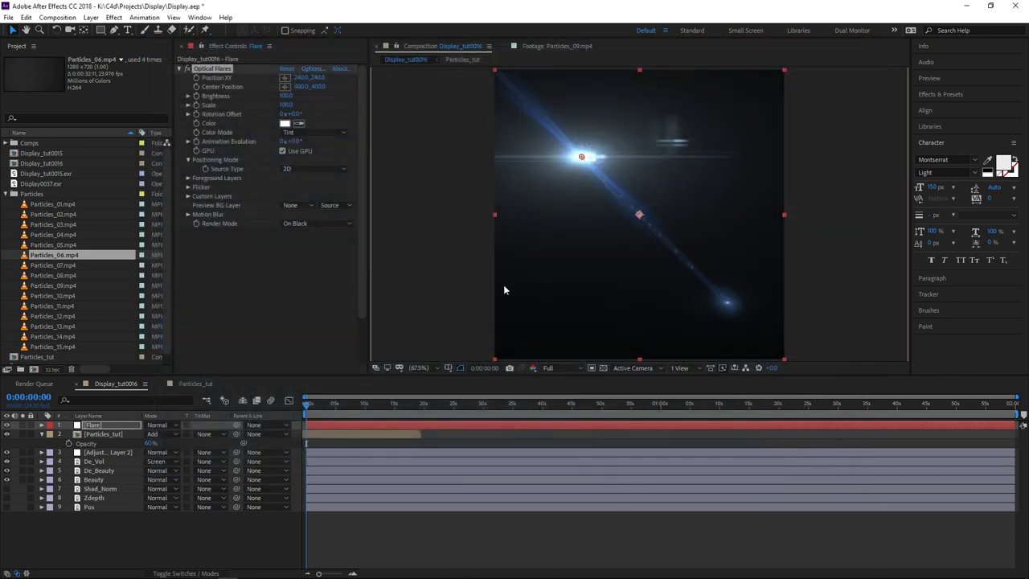
Step: Set the Optical Flares render mode to On Transparent, trying Over Original first
{"action": "left_click", "coordinate": [294, 224]}
{"action": "left_click", "coordinate": [321, 257]}
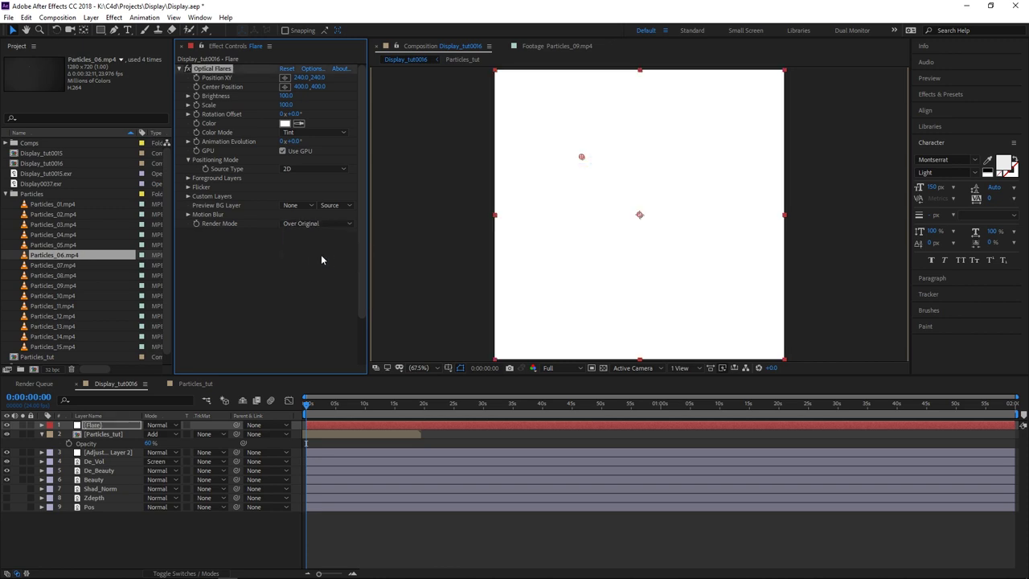
{"action": "left_click", "coordinate": [302, 224]}
{"action": "left_click", "coordinate": [305, 244]}
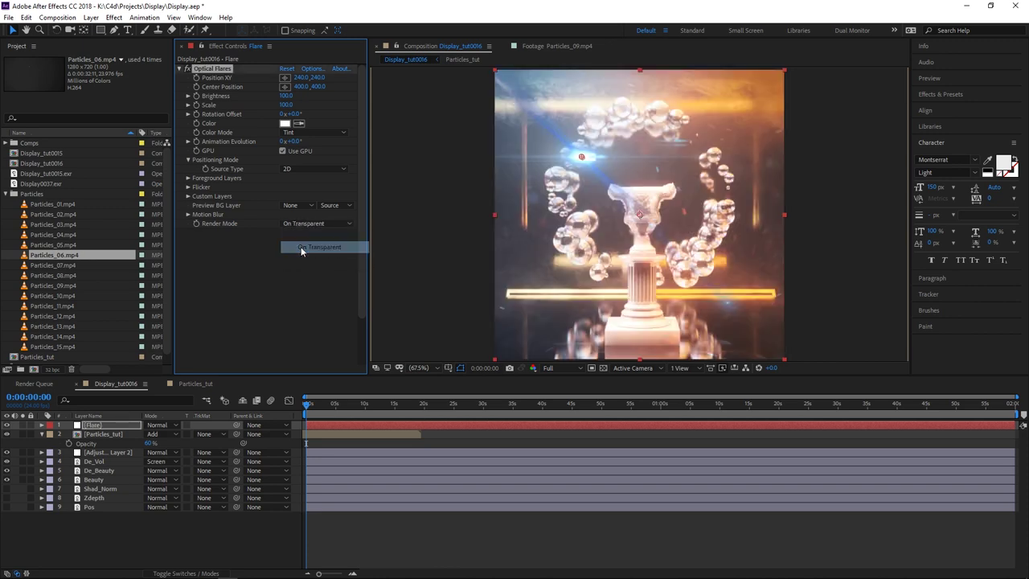
Step: Move the flare source beyond the frame's upper-left corner, to about -53, 65, and deselect the layers
{"action": "left_click_drag", "start_coordinate": [581, 156], "coordinate": [477, 96]}
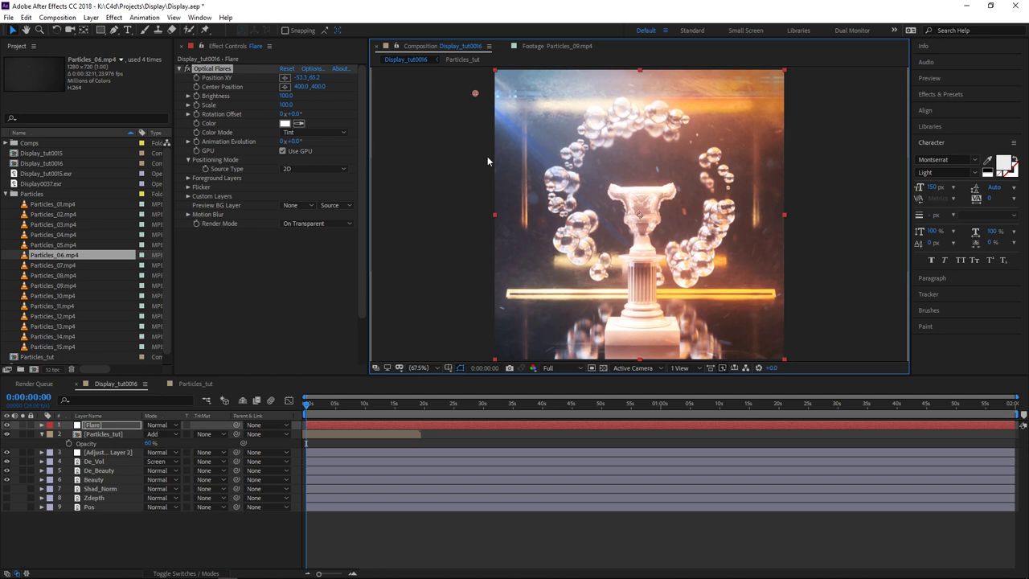
{"action": "left_click", "coordinate": [443, 248]}
{"action": "left_click", "coordinate": [181, 544]}
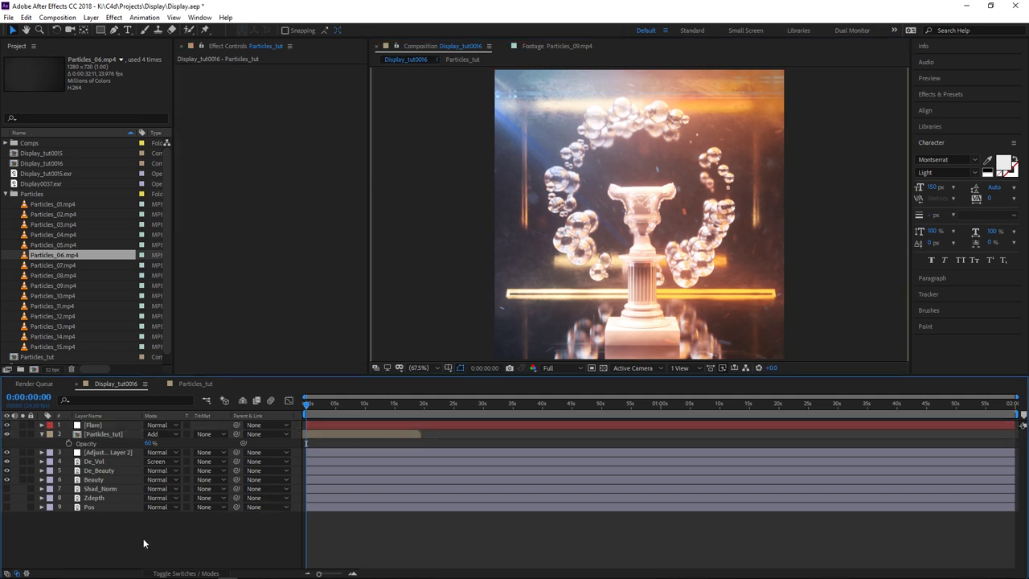
{"action": "mouse_move", "coordinate": [99, 427]}
{"action": "left_mouse_down"}
{"action": "mouse_move", "coordinate": [98, 460]}
{"action": "mouse_move", "coordinate": [102, 427]}
{"action": "left_mouse_up"}
{"action": "left_click", "coordinate": [194, 547]}
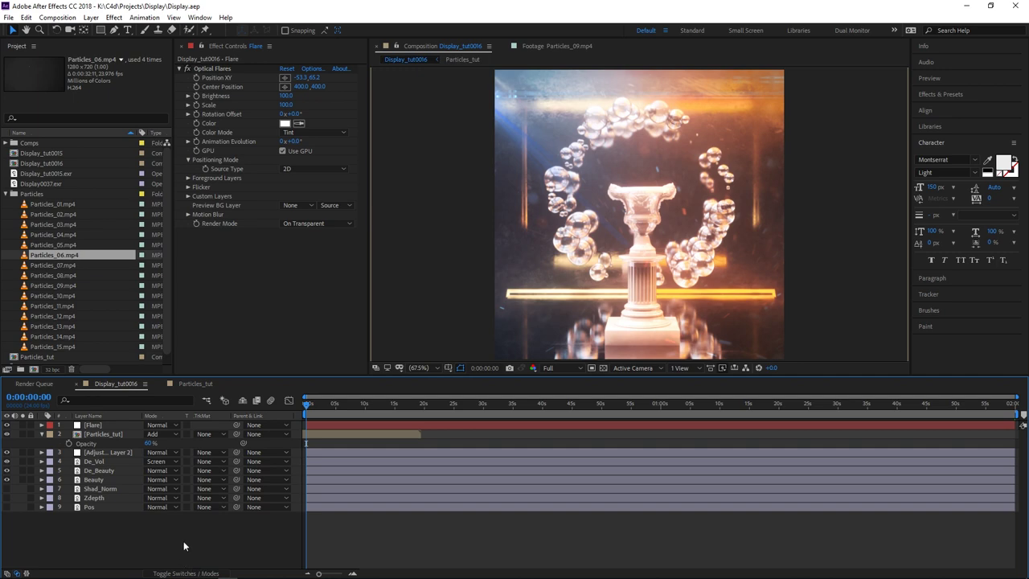
Step: Queue the current frame of Display_tut0016 for Photoshop output with the depth set to Trillions of Colors+
{"action": "key", "text": "ctrl+m"}
{"action": "left_click", "coordinate": [90, 506]}
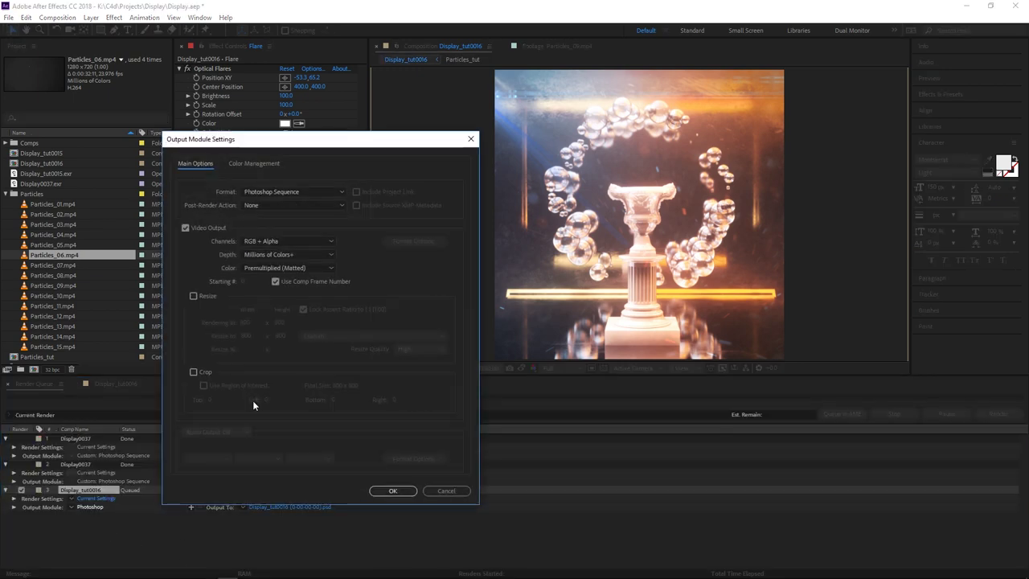
{"action": "left_click", "coordinate": [274, 255]}
{"action": "left_click", "coordinate": [280, 308]}
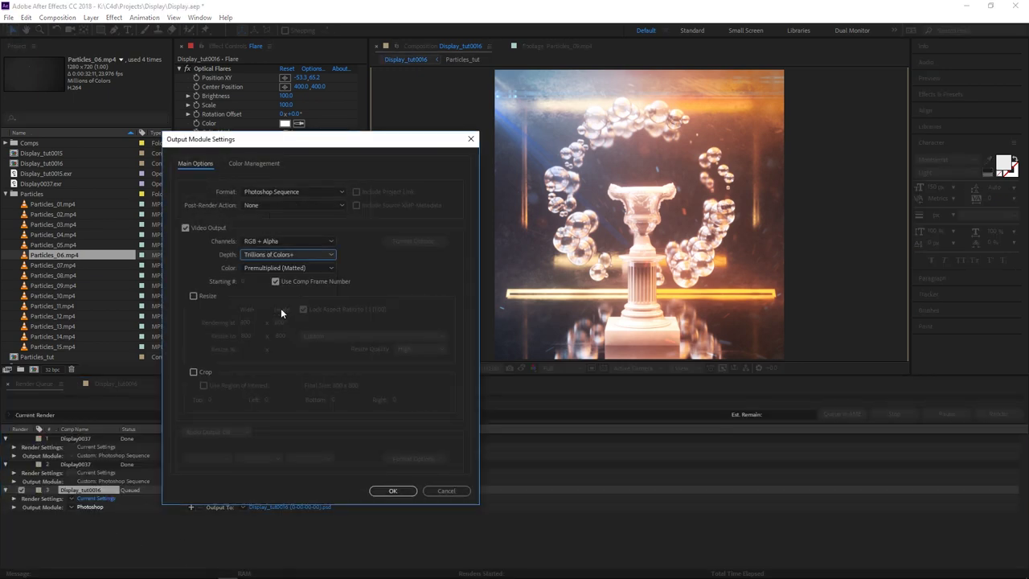
{"action": "left_click", "coordinate": [389, 490]}
{"action": "left_click", "coordinate": [321, 507]}
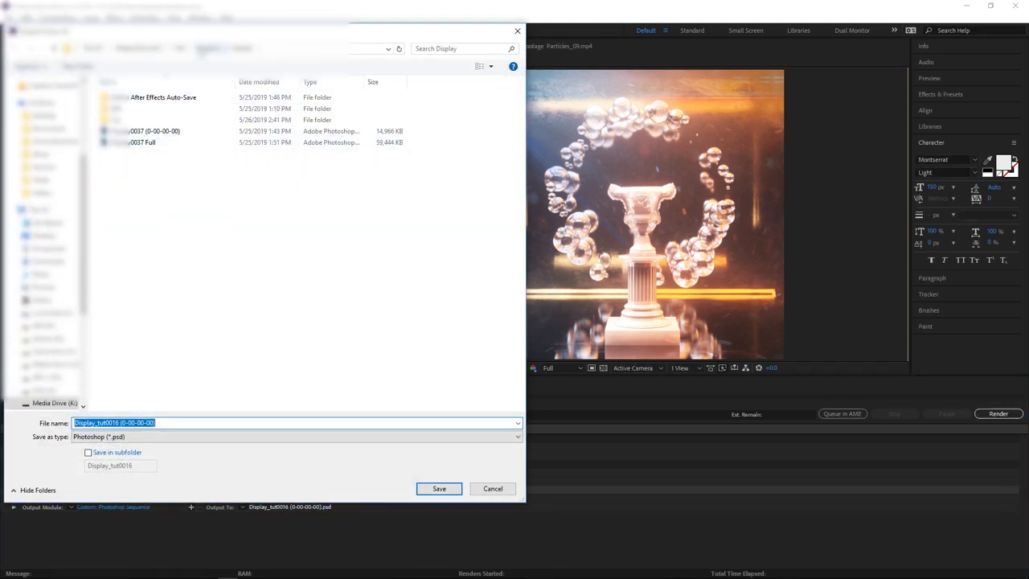
{"action": "left_click", "coordinate": [131, 119]}
{"action": "double_click", "coordinate": [131, 120]}
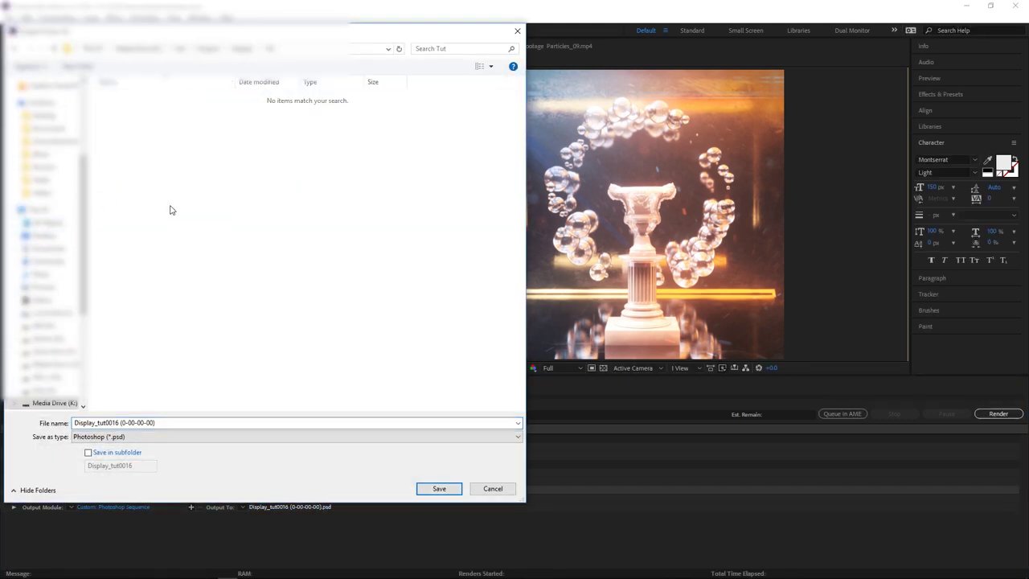
{"action": "left_click", "coordinate": [426, 488]}
{"action": "left_click", "coordinate": [995, 414]}
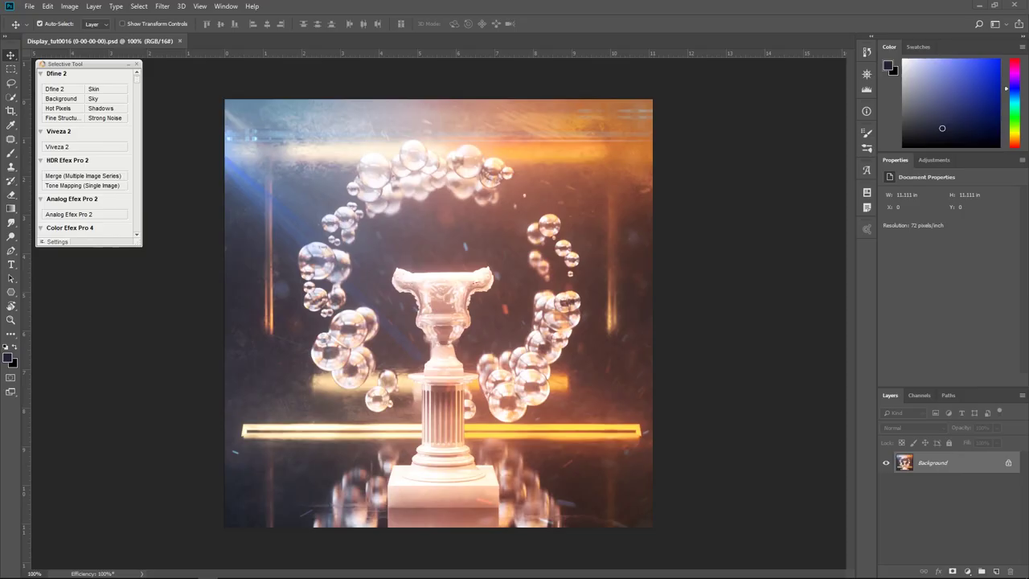
Step: Switch to Photoshop, duplicate the Background layer of the rendered frame, and convert the copy for smart filters
{"action": "left_click", "coordinate": [138, 64]}
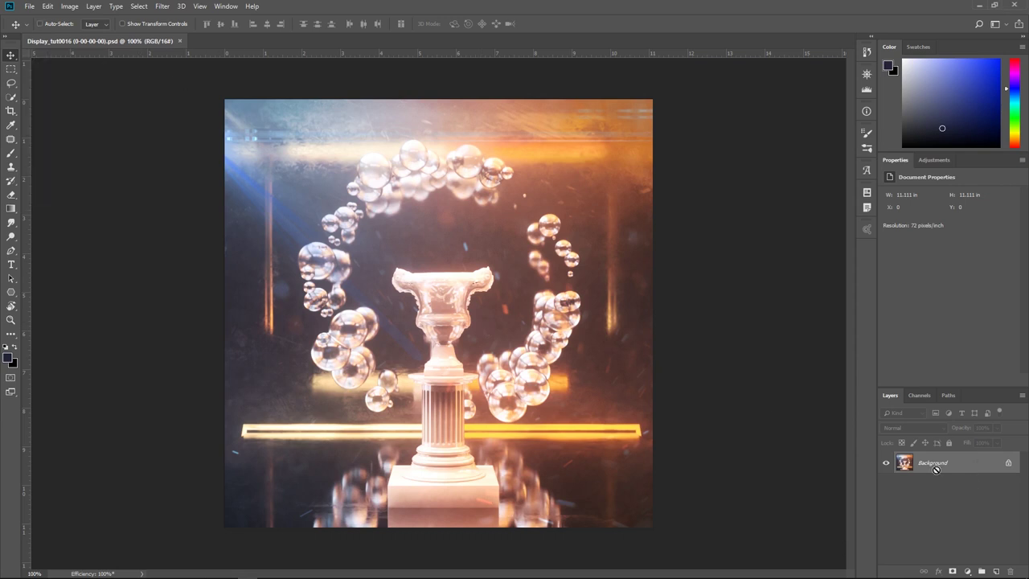
{"action": "key", "text": "ctrl+j"}
{"action": "left_click", "coordinate": [205, 7]}
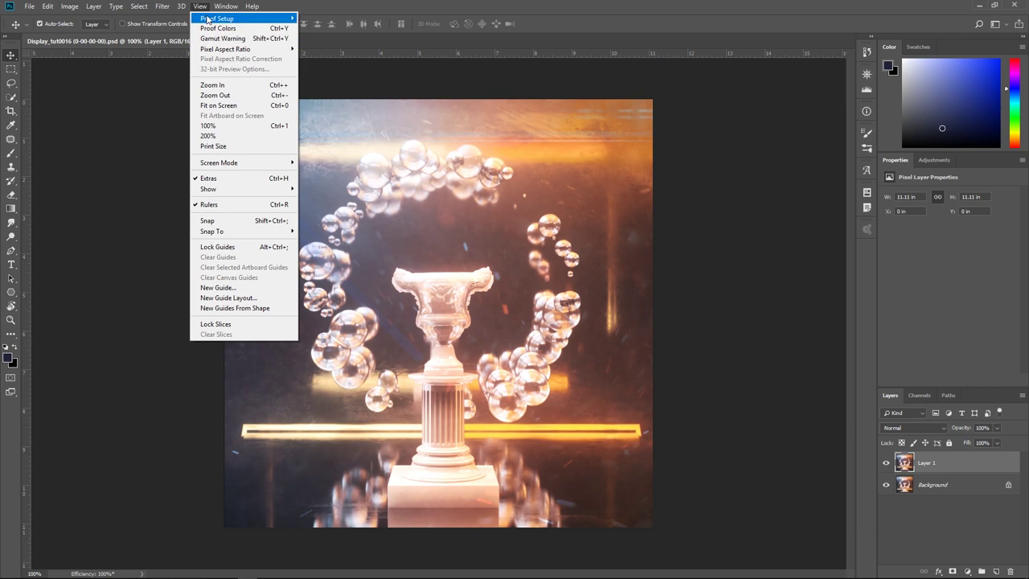
{"action": "left_click", "coordinate": [202, 7]}
{"action": "left_click", "coordinate": [162, 7]}
{"action": "left_click", "coordinate": [177, 37]}
{"action": "left_click", "coordinate": [496, 219]}
Step: Open the Analog Efex Pro 2 filter on Layer 1 and choose the Classic Camera 7 preset
{"action": "left_click", "coordinate": [162, 6]}
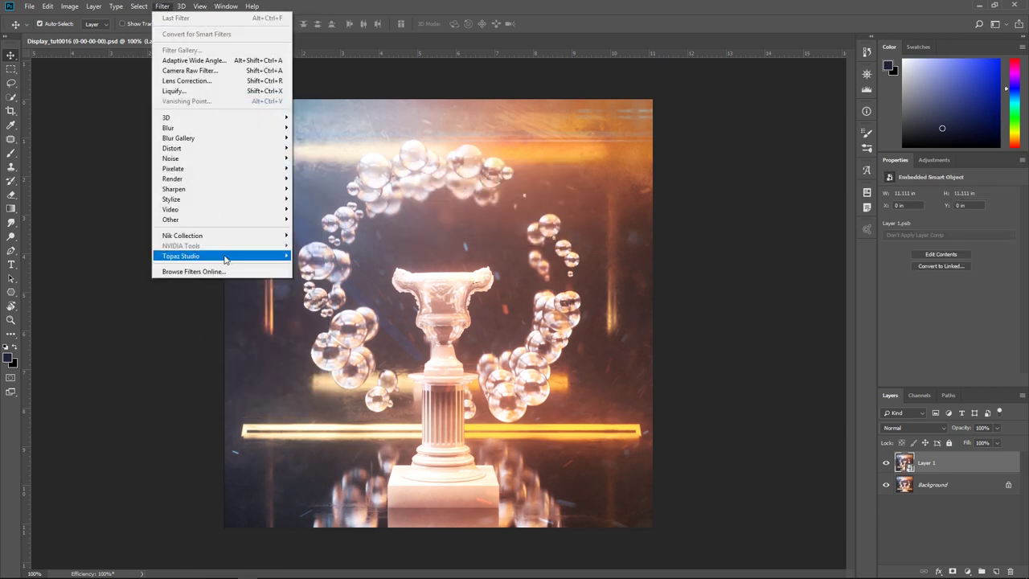
{"action": "mouse_move", "coordinate": [227, 236]}
{"action": "left_click", "coordinate": [332, 236]}
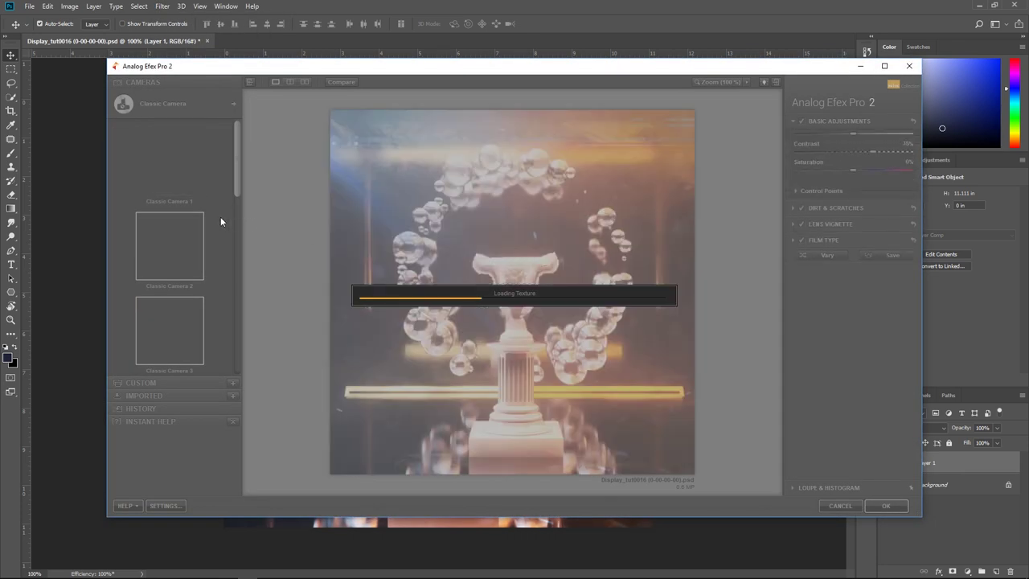
{"action": "scroll", "coordinate": [221, 213], "scroll_direction": "down", "scroll_amount": 5}
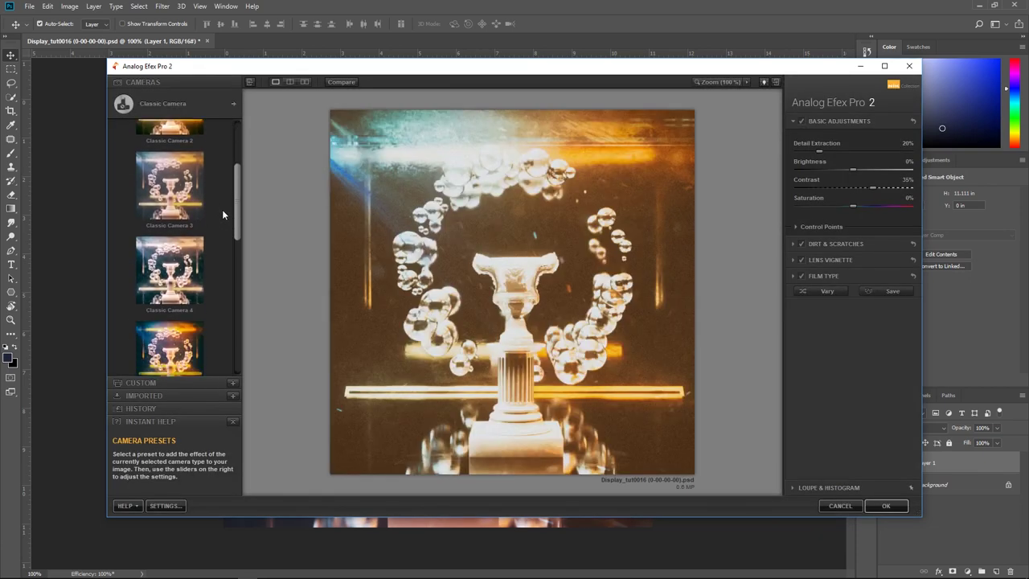
{"action": "left_click", "coordinate": [170, 250]}
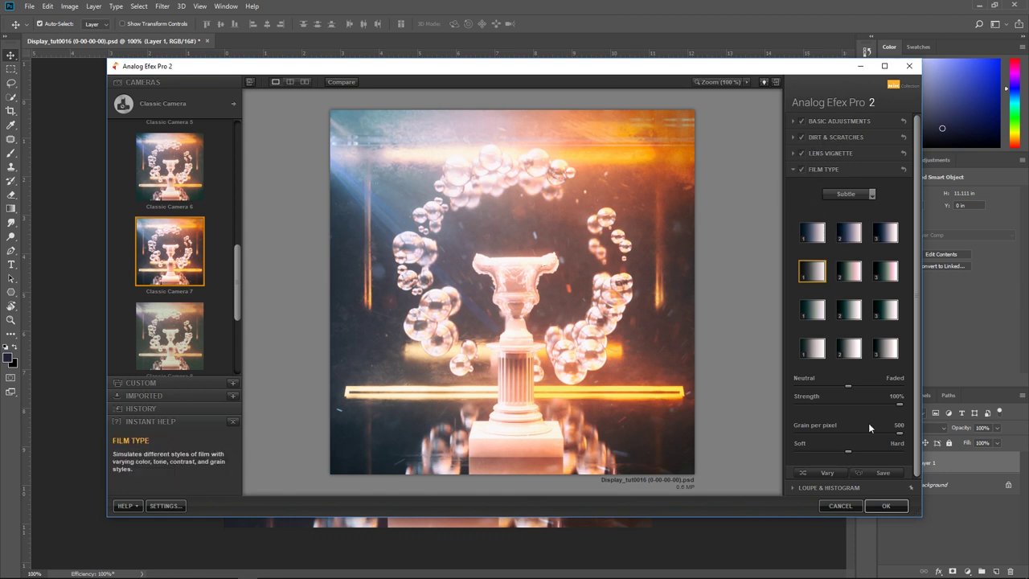
Step: Set the Film Type fade fully to Neutral and keep the second row's first Subtle film, comparing it with the first row's
{"action": "left_click_drag", "start_coordinate": [899, 432], "coordinate": [895, 434]}
{"action": "left_click_drag", "start_coordinate": [824, 385], "coordinate": [739, 391]}
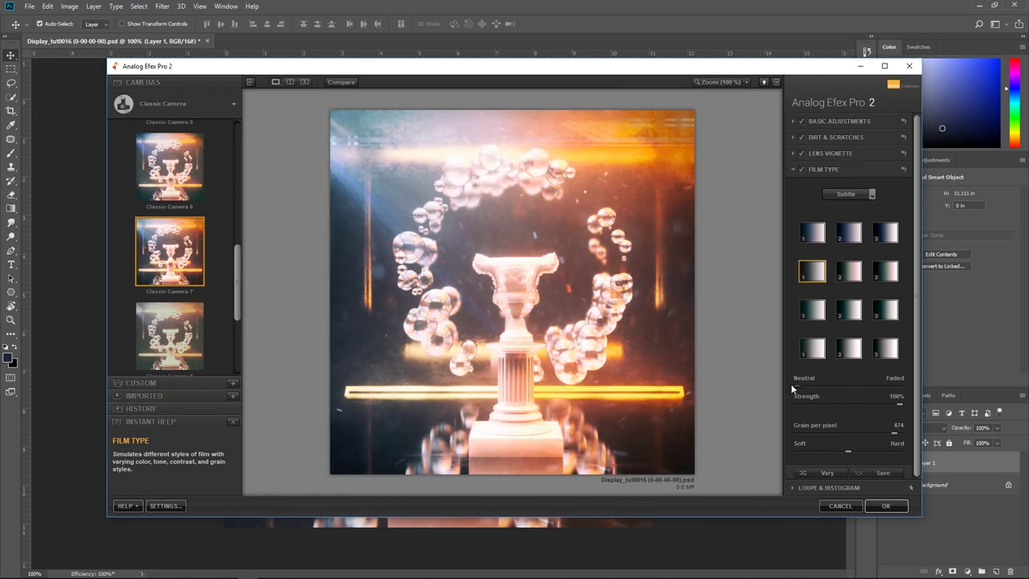
{"action": "left_click", "coordinate": [814, 233]}
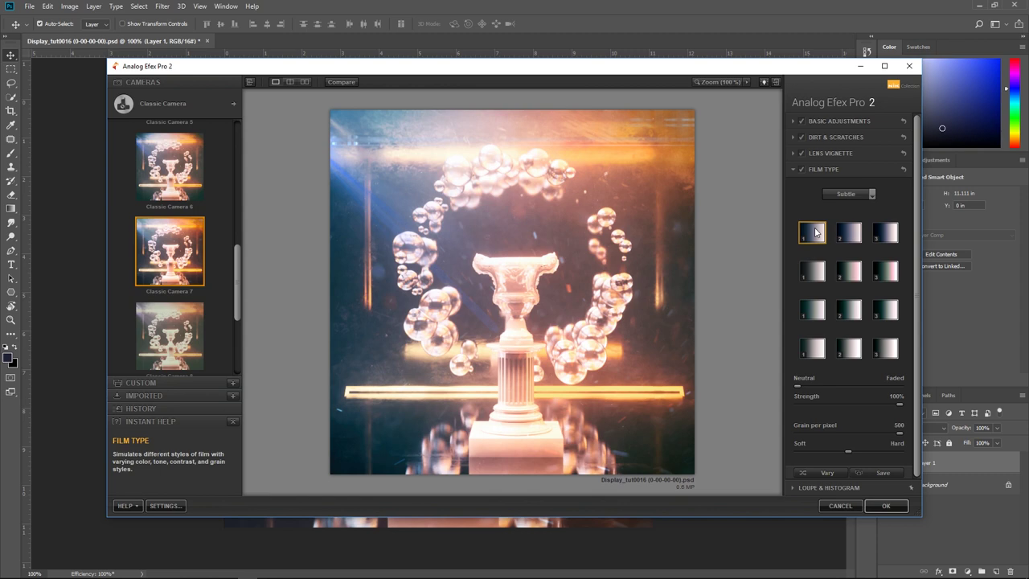
{"action": "left_click", "coordinate": [820, 273]}
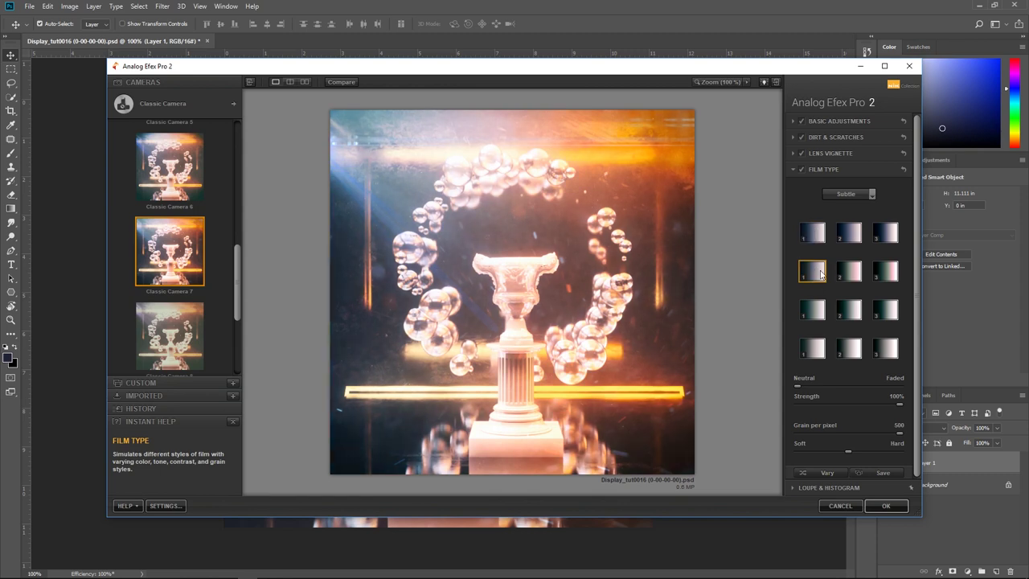
{"action": "left_click", "coordinate": [802, 168]}
{"action": "left_click", "coordinate": [802, 168]}
{"action": "mouse_move", "coordinate": [797, 387]}
{"action": "left_mouse_down"}
{"action": "mouse_move", "coordinate": [930, 381]}
{"action": "mouse_move", "coordinate": [794, 381]}
{"action": "left_mouse_up"}
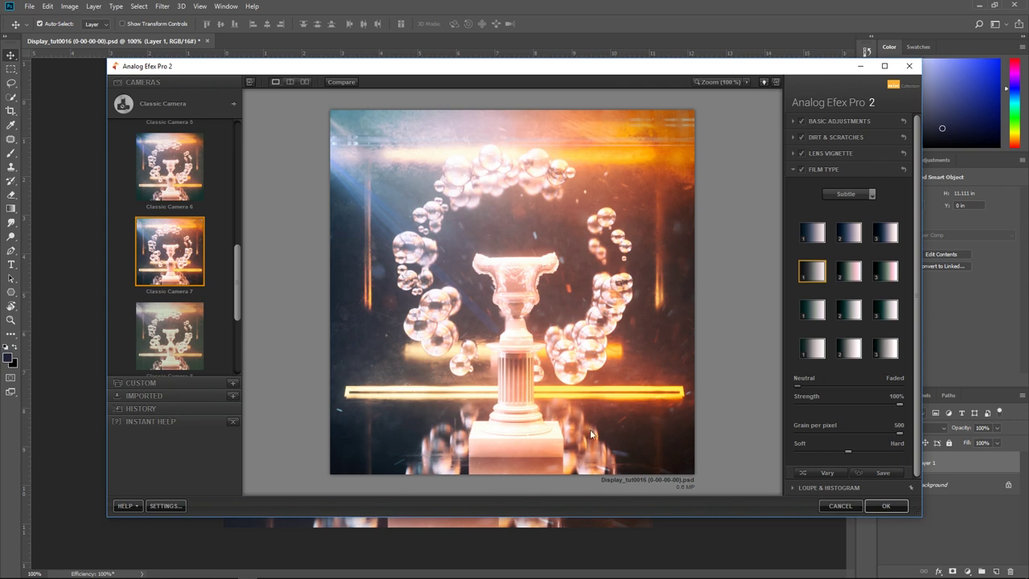
Step: Set the basic adjustments' brightness to 6% and contrast to 22%, and apply the Analog Efex filter to Layer 1
{"action": "left_click", "coordinate": [831, 136]}
{"action": "left_click", "coordinate": [812, 121]}
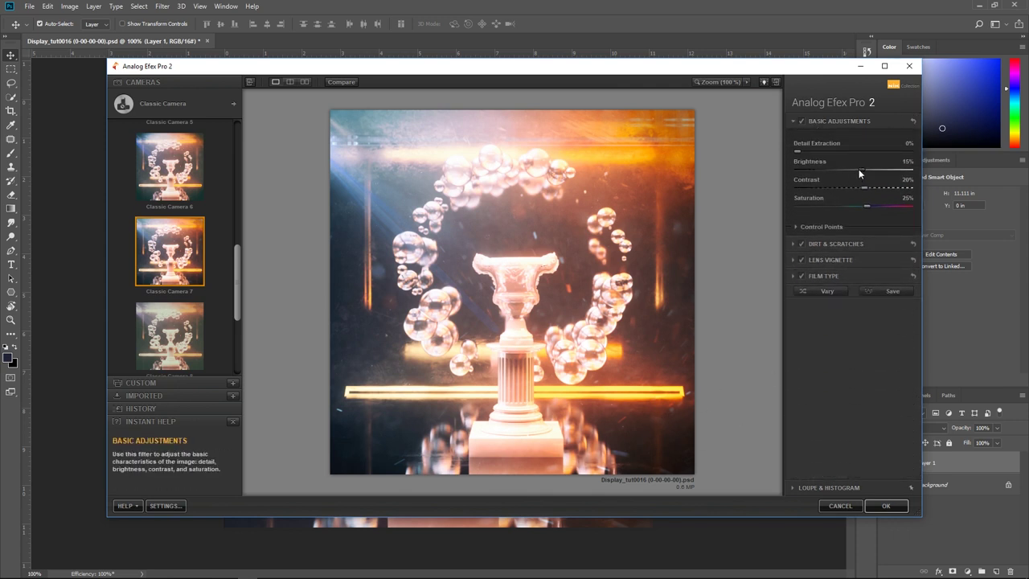
{"action": "left_click_drag", "start_coordinate": [857, 173], "coordinate": [854, 176]}
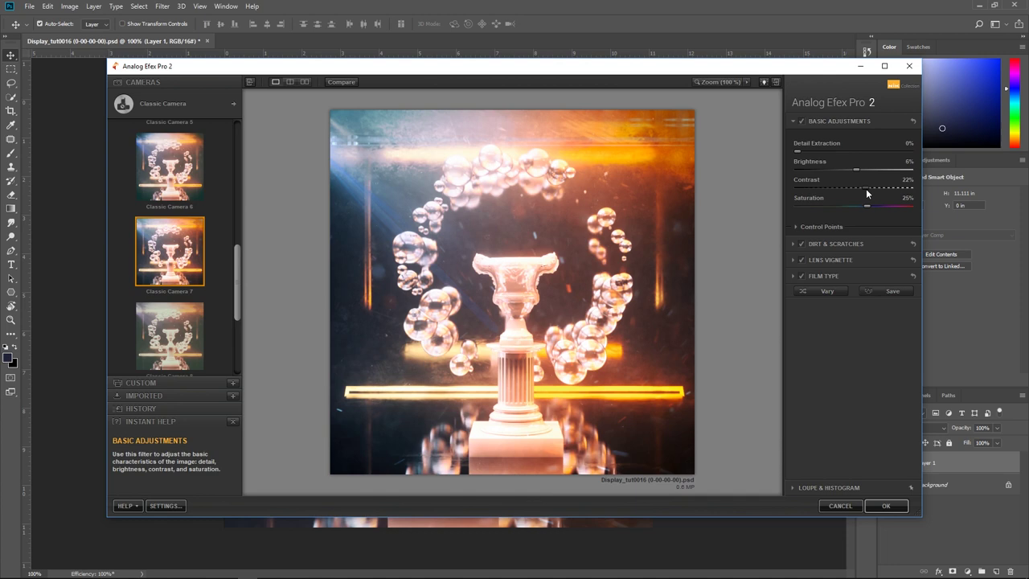
{"action": "left_click", "coordinate": [885, 506]}
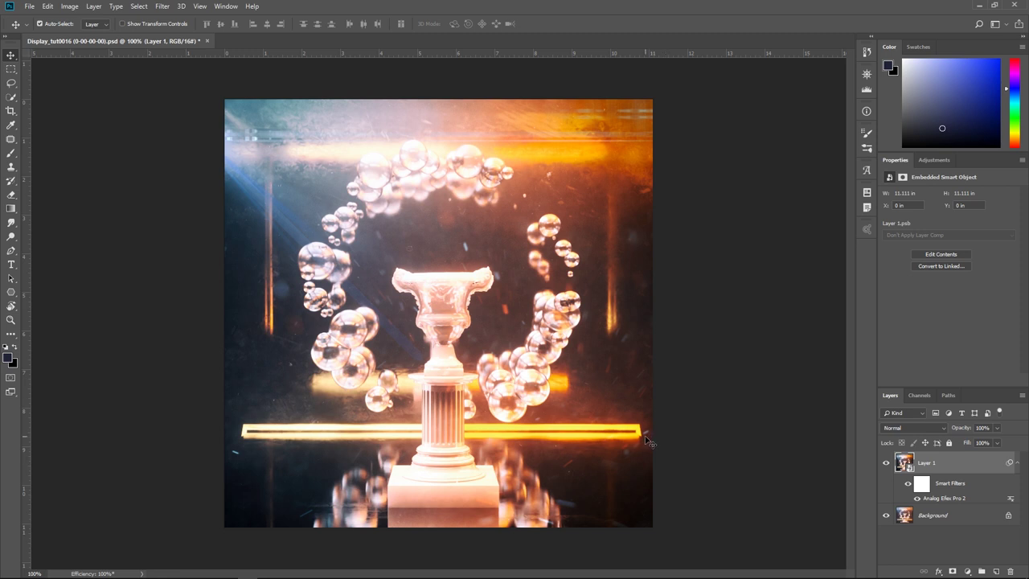
{"action": "left_click", "coordinate": [940, 546]}
{"action": "left_click", "coordinate": [1016, 464]}
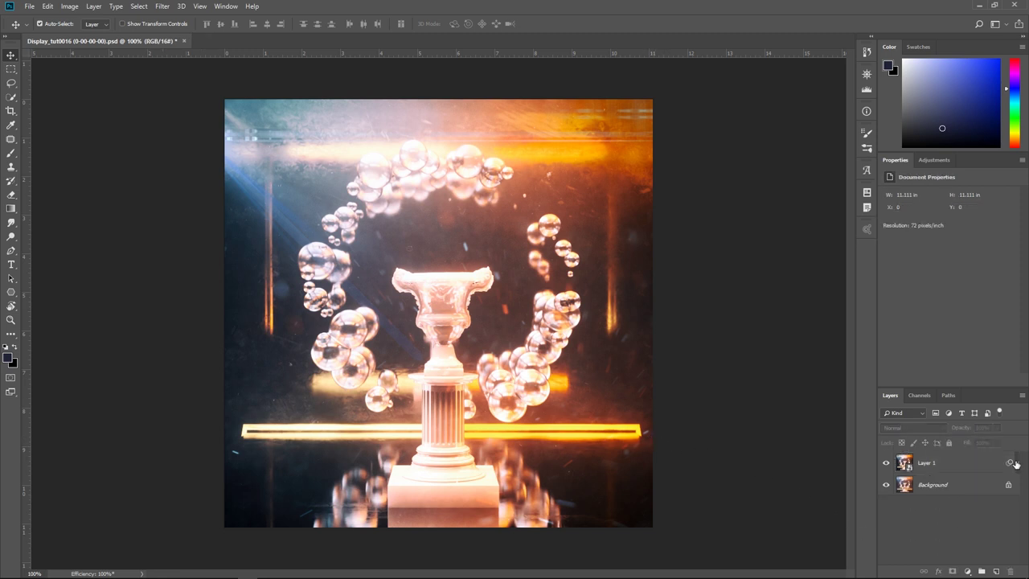